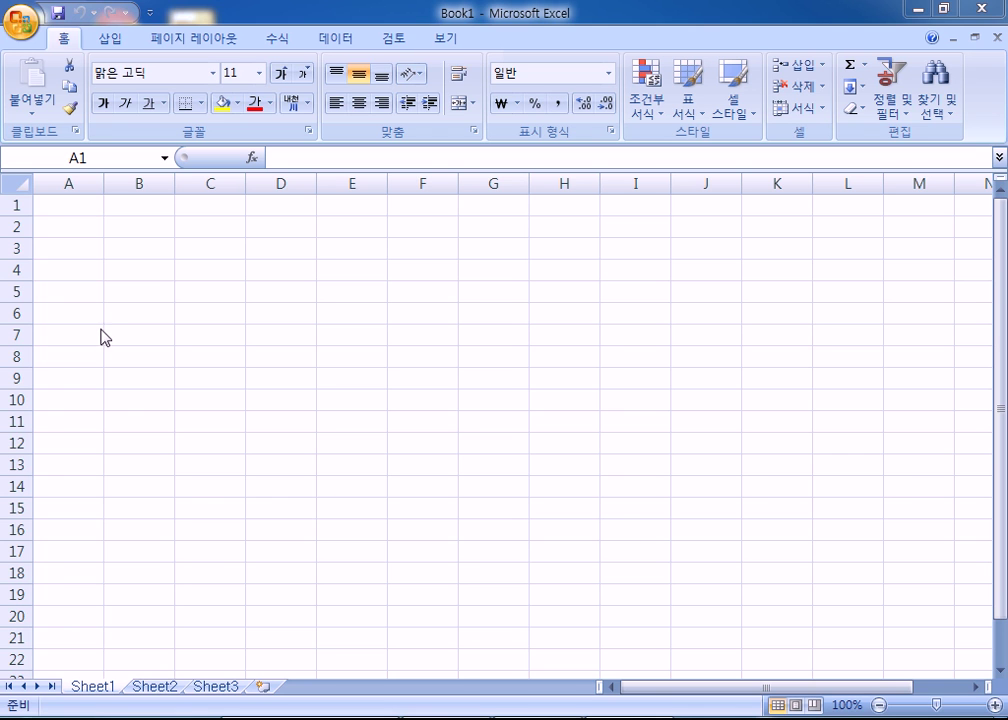
- Calculate the square root of 427 in cell A1 with the SQRT function, and reopen the formula to check it
scroll(145, 319, "up", 4)
scroll(145, 319, "up", 5)
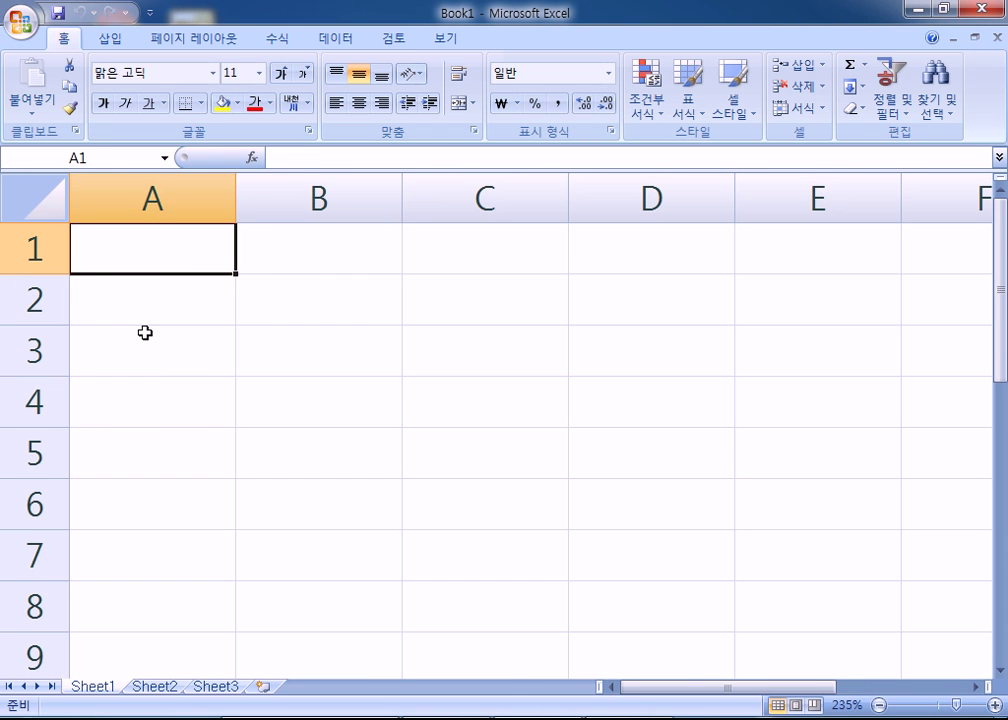
type("=SQRT")
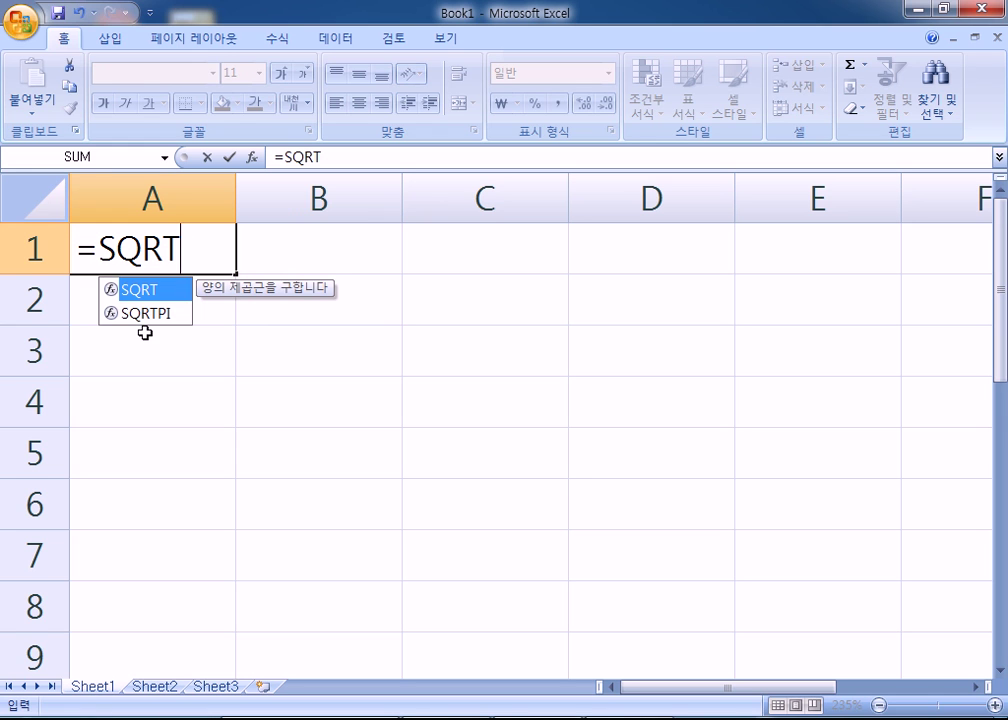
type("(427)")
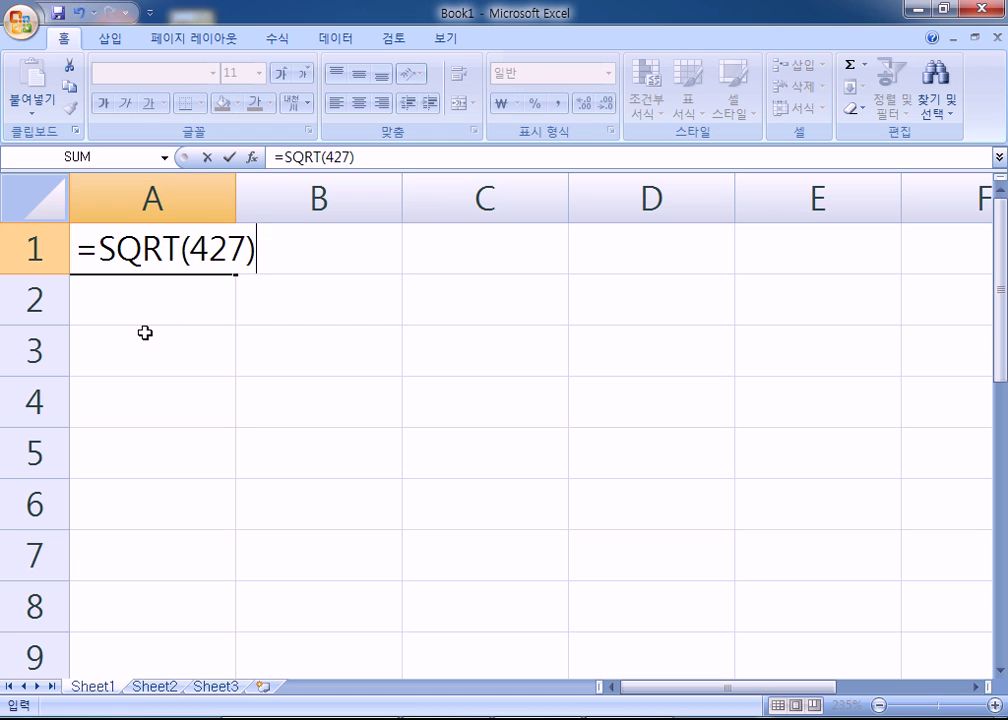
key("Return")
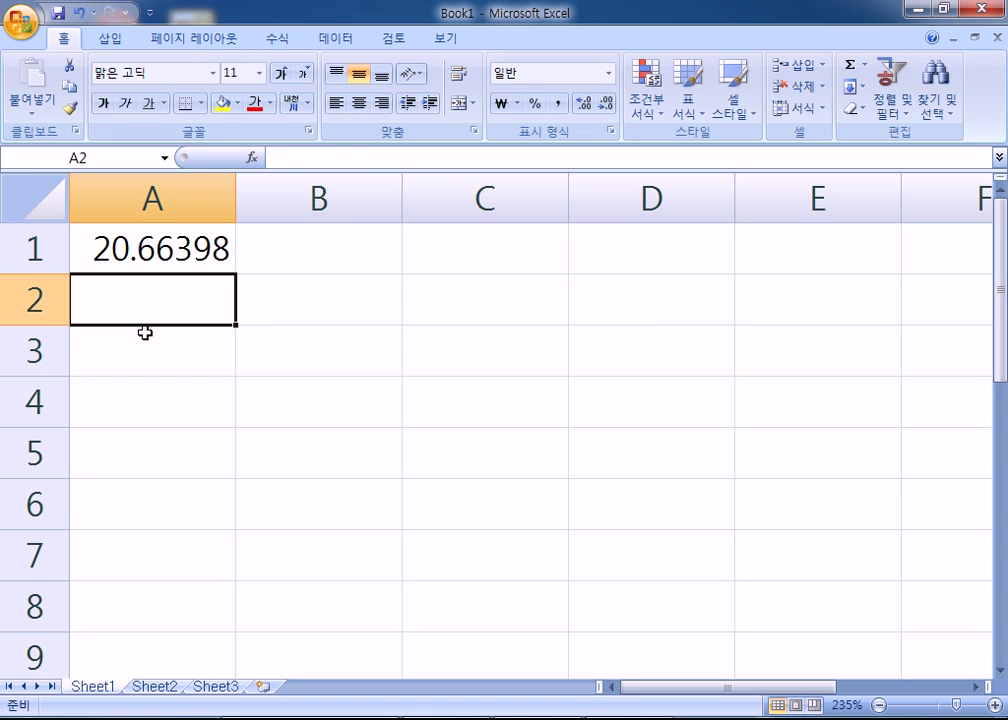
key("Up")
key("F2")
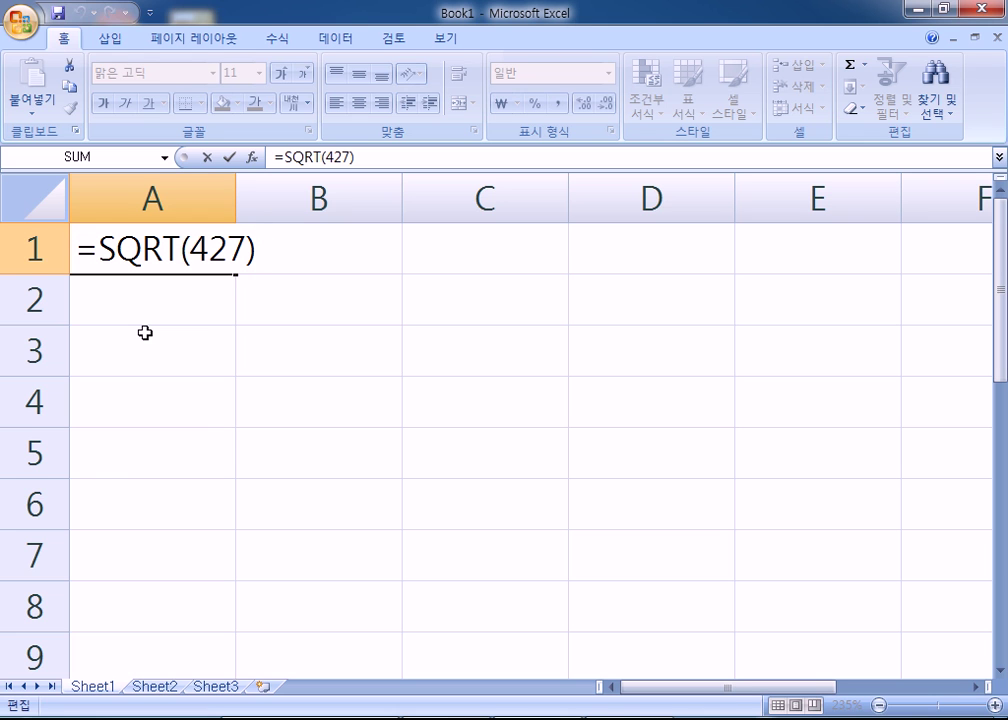
key("ctrl+Return")
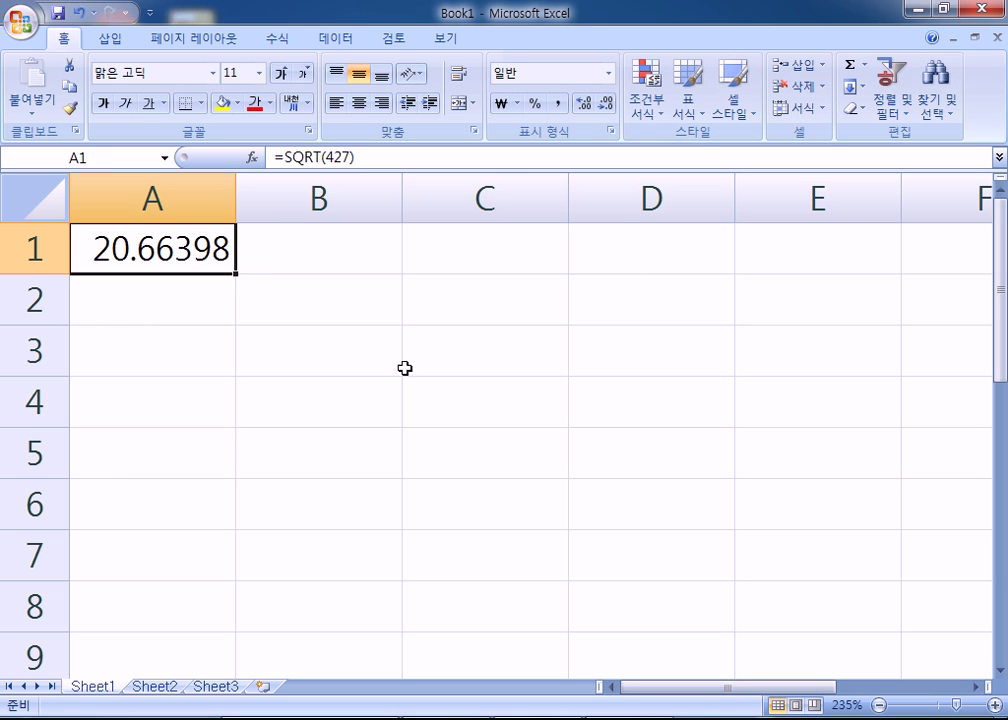
- Clear the formula from cell A1 and return the sheet to 100% zoom
key("Delete")
scroll(320, 432, "down", 6, "ctrl")
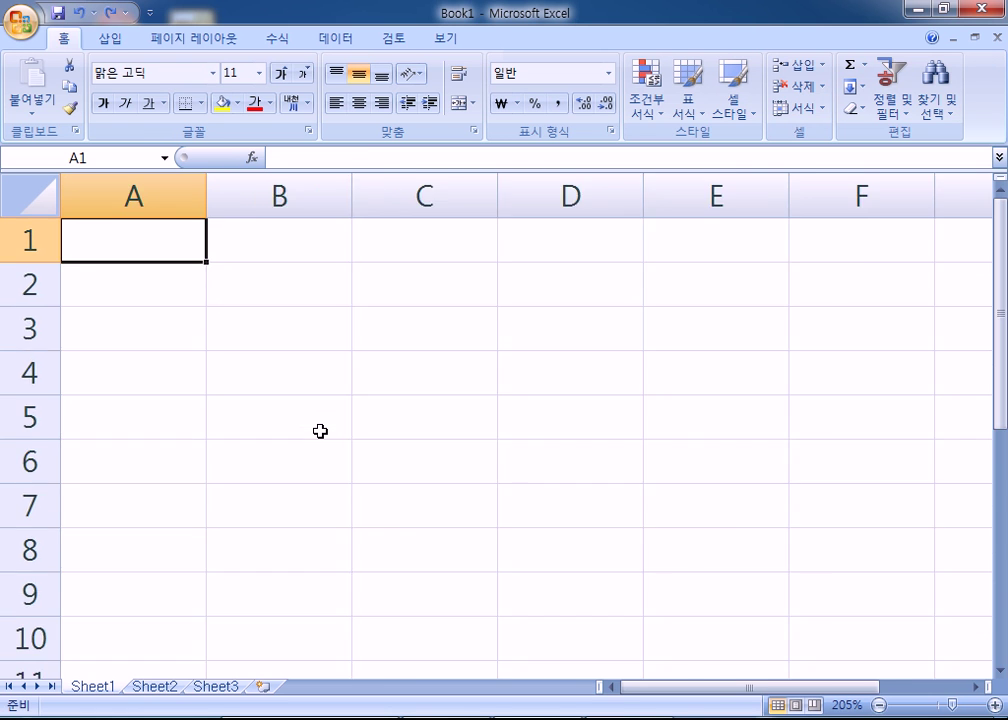
scroll(320, 431, "down", 3)
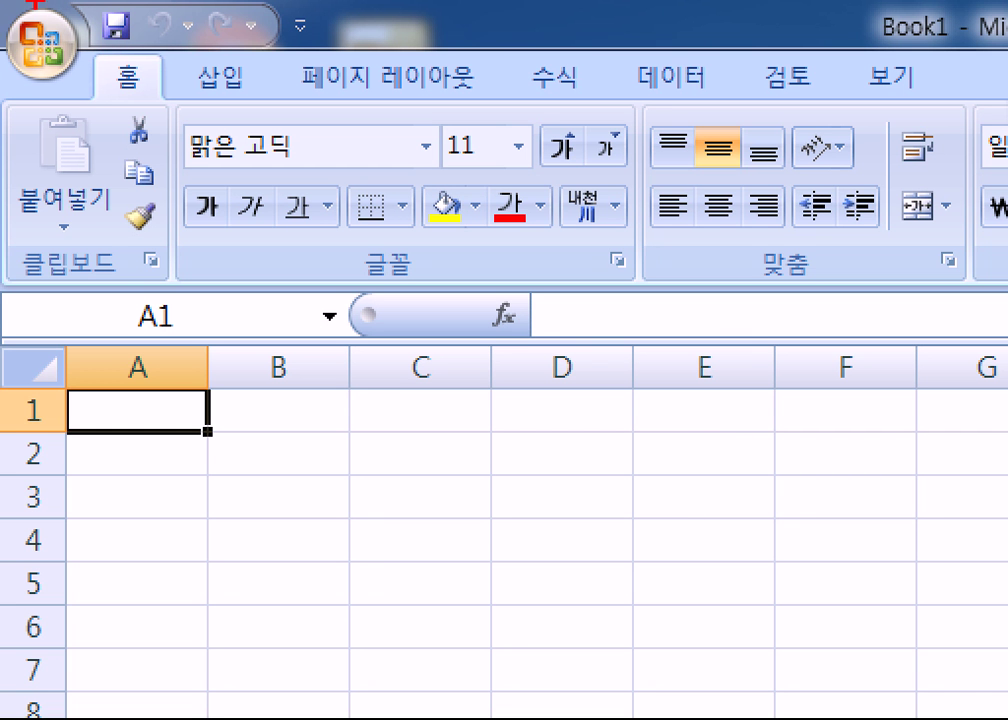
mouse_move(84, 100)
left_mouse_down()
mouse_move(4, 40)
mouse_move(62, 4)
mouse_move(120, 78)
mouse_move(82, 102)
left_mouse_up()
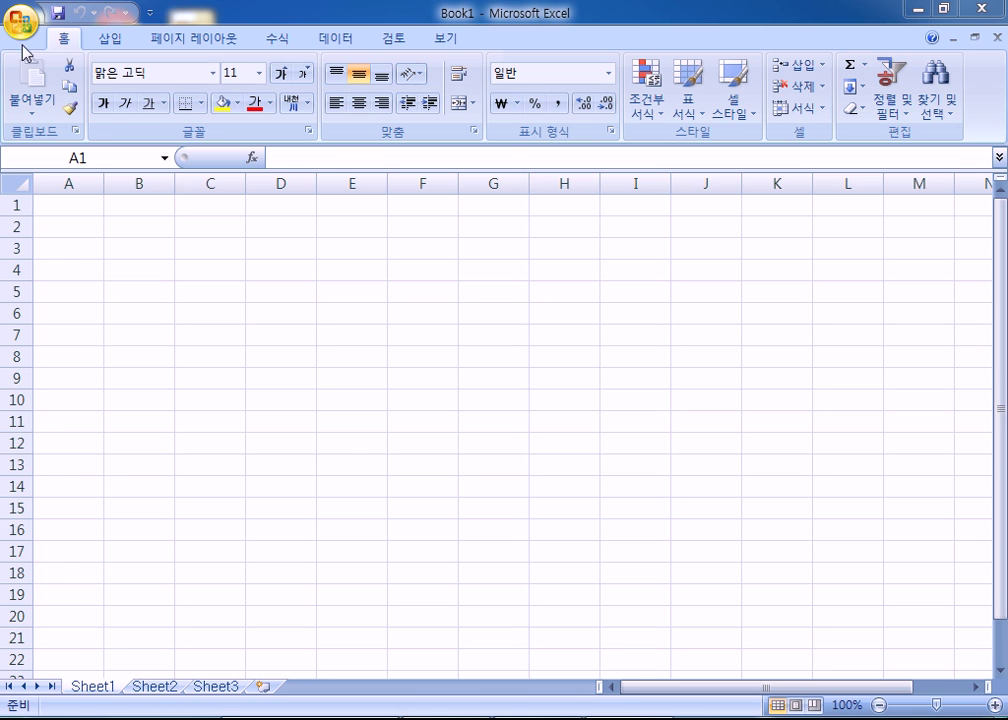
- Start opening a workbook and browse to the 길벗컴활2급_실습파일_2016년판 folder on the SYSTEM (C:) drive
left_click(27, 31)
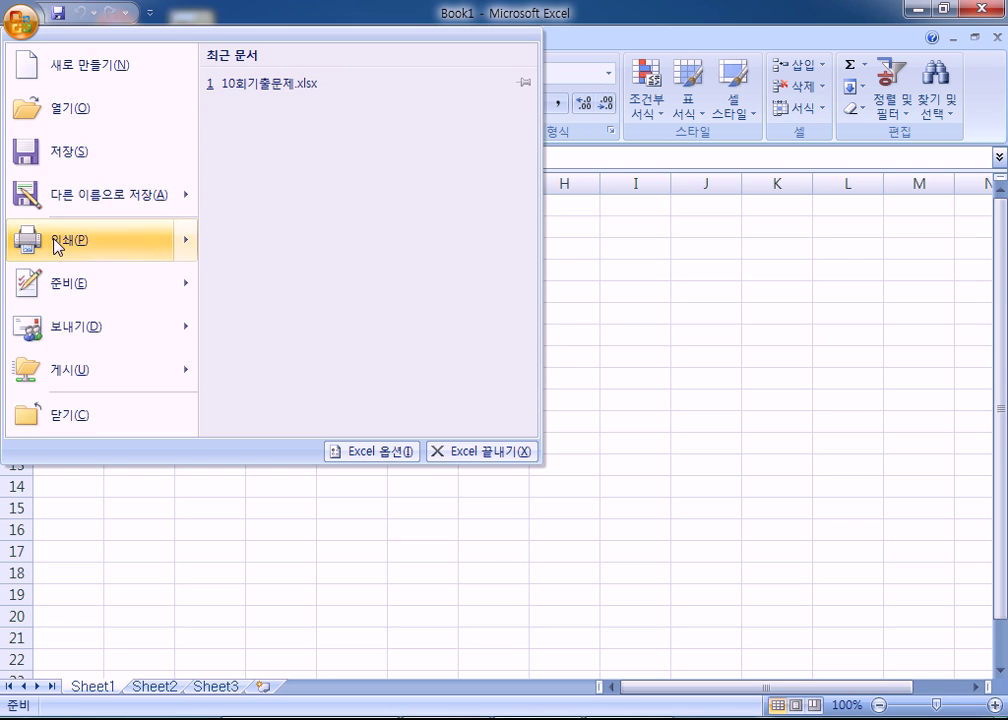
left_click(62, 118)
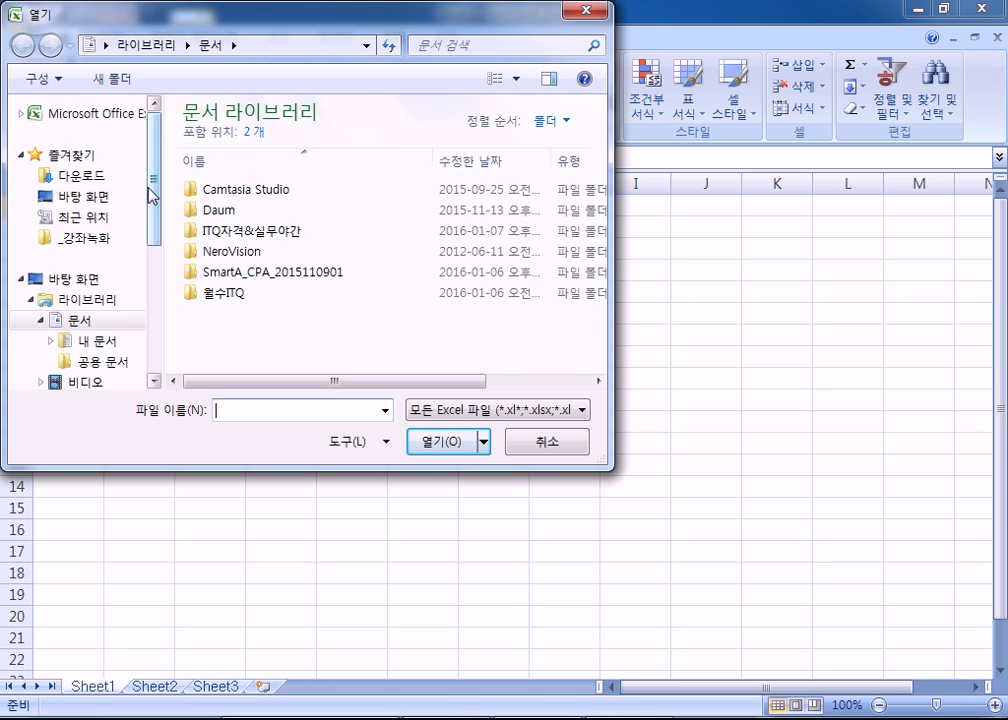
left_click_drag(153, 184, 157, 315)
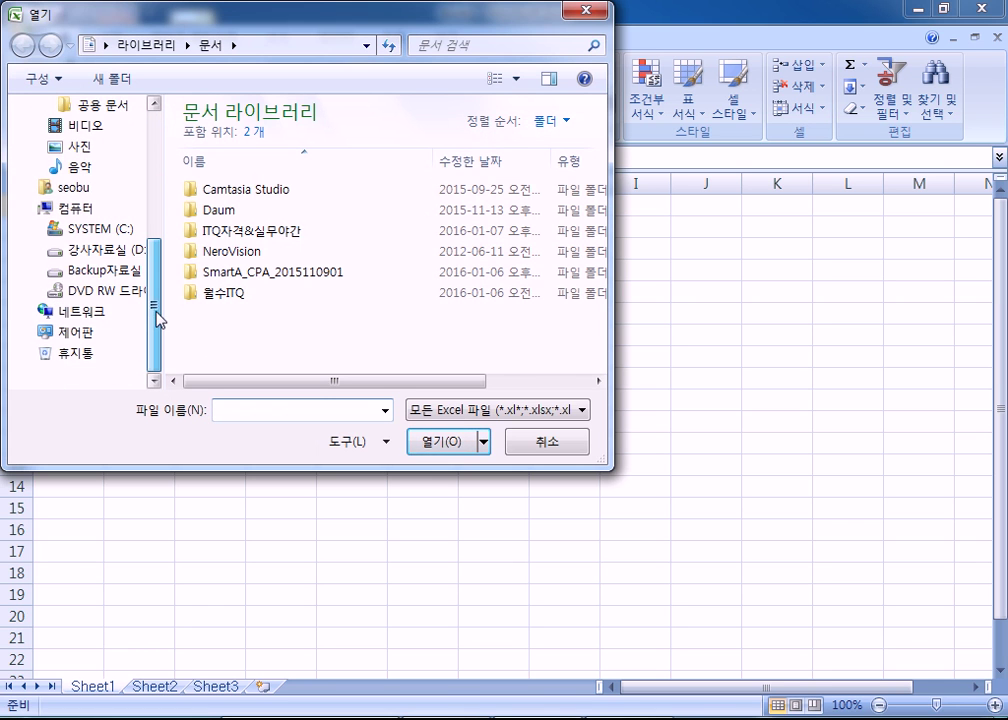
left_click(86, 231)
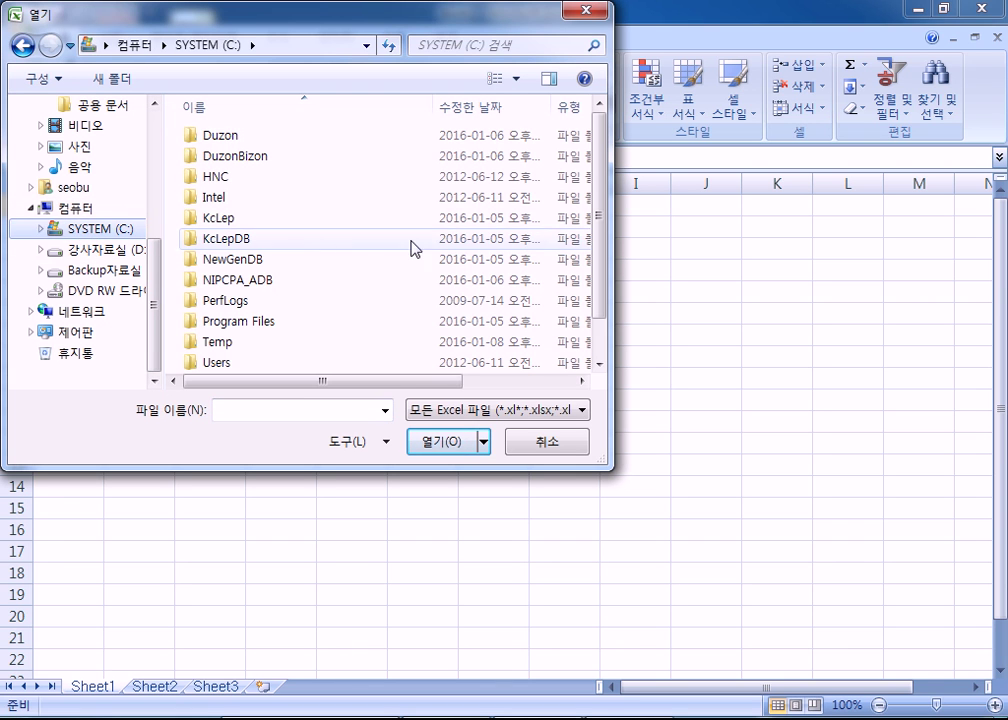
left_click_drag(600, 158, 600, 207)
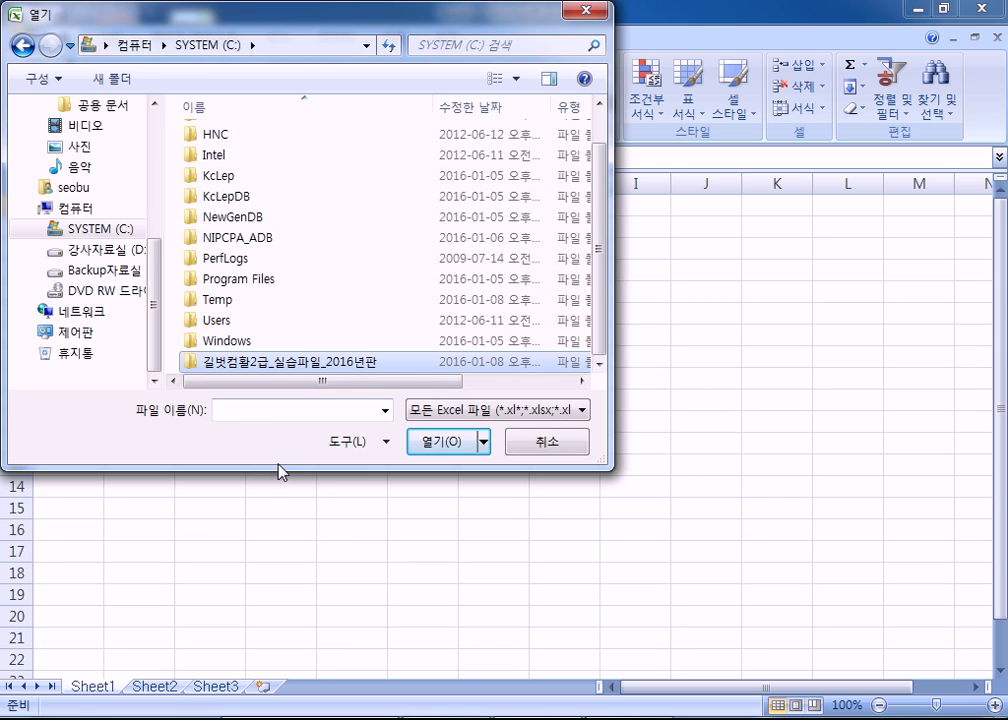
left_click_drag(279, 468, 279, 420)
scroll(292, 290, "down", 1)
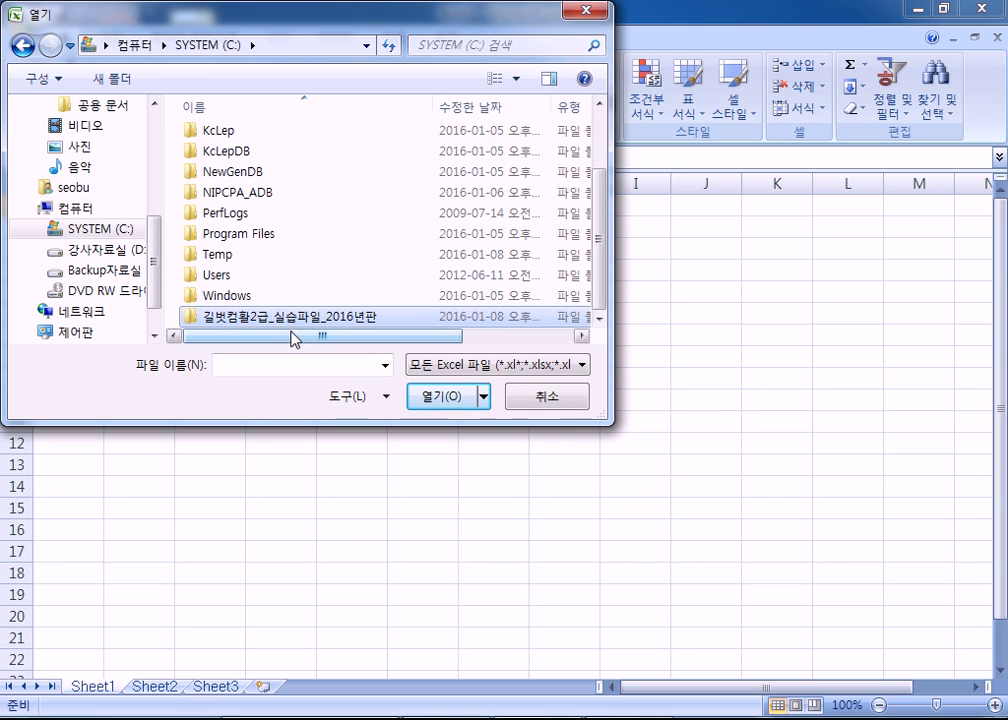
double_click(293, 318)
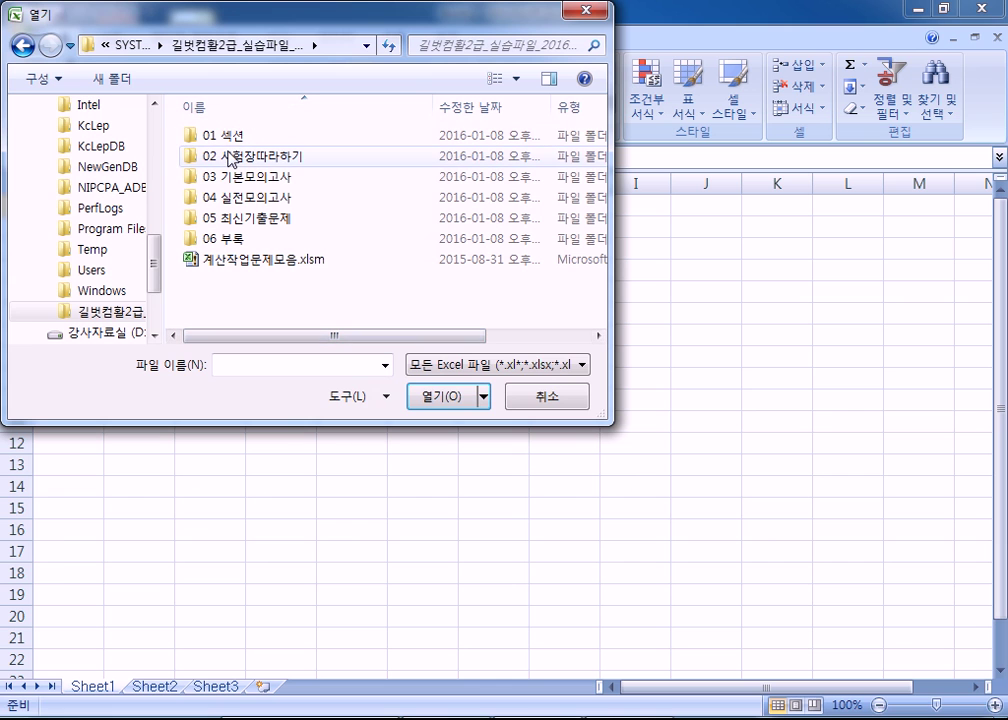
- Open the workbook 섹션01문제.xlsm from the 01 섹션 subfolder of the practice files
key("BackSpace")
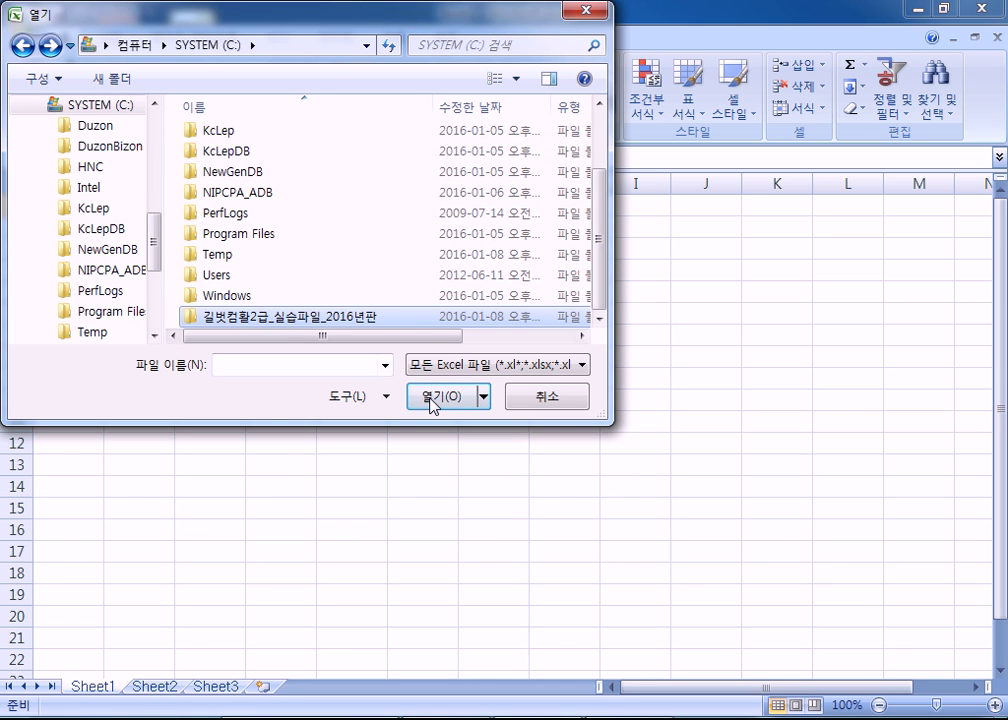
double_click(318, 323)
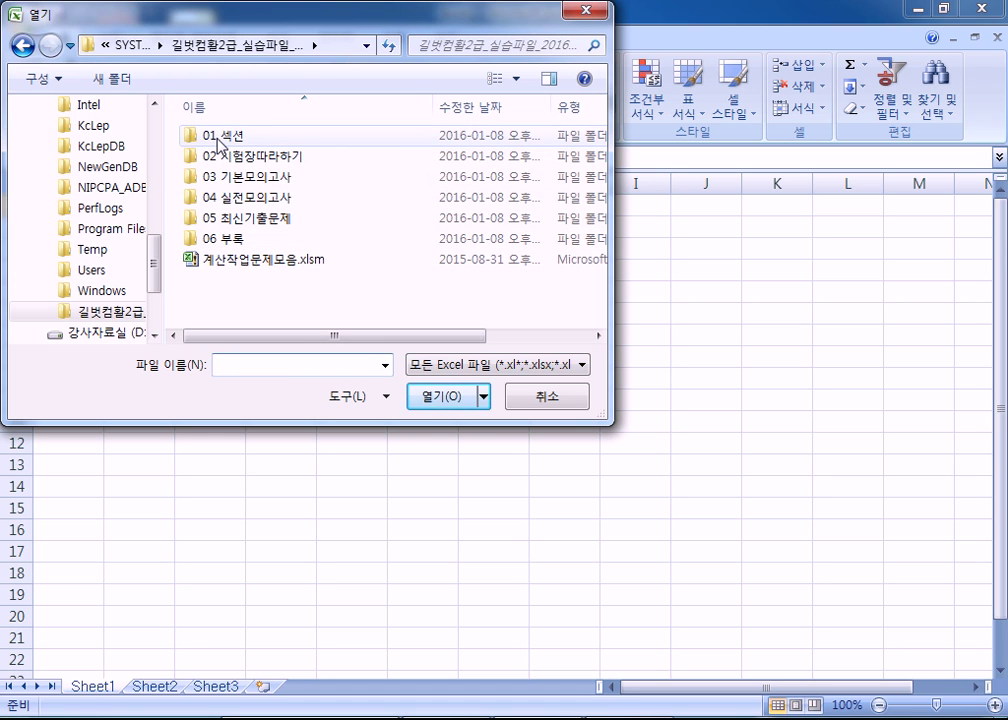
left_click(218, 140)
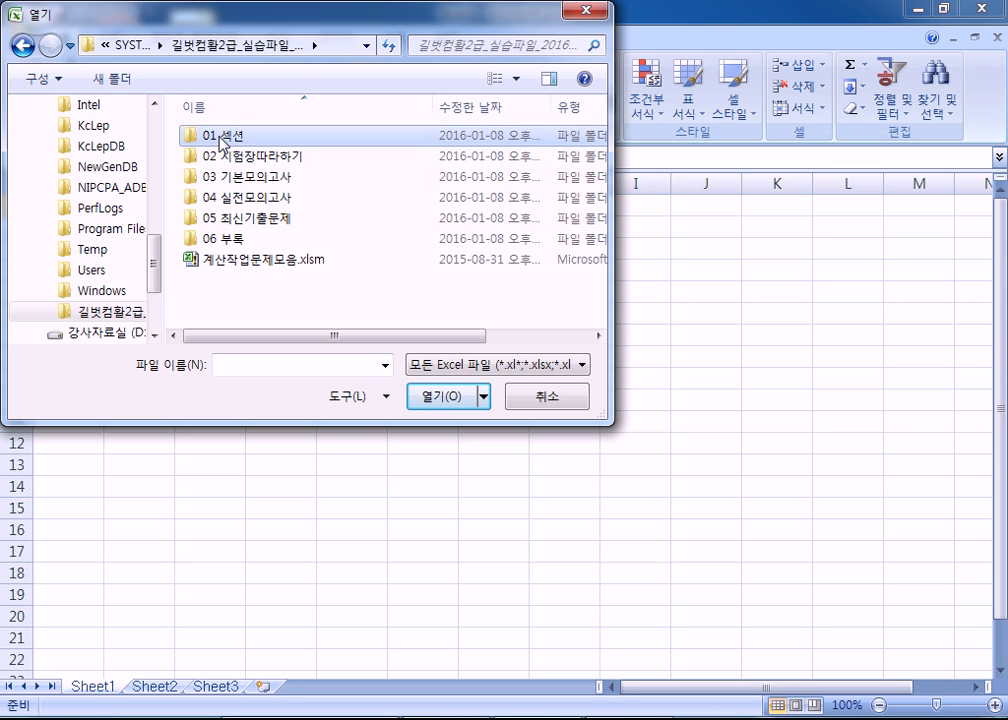
left_click(432, 403)
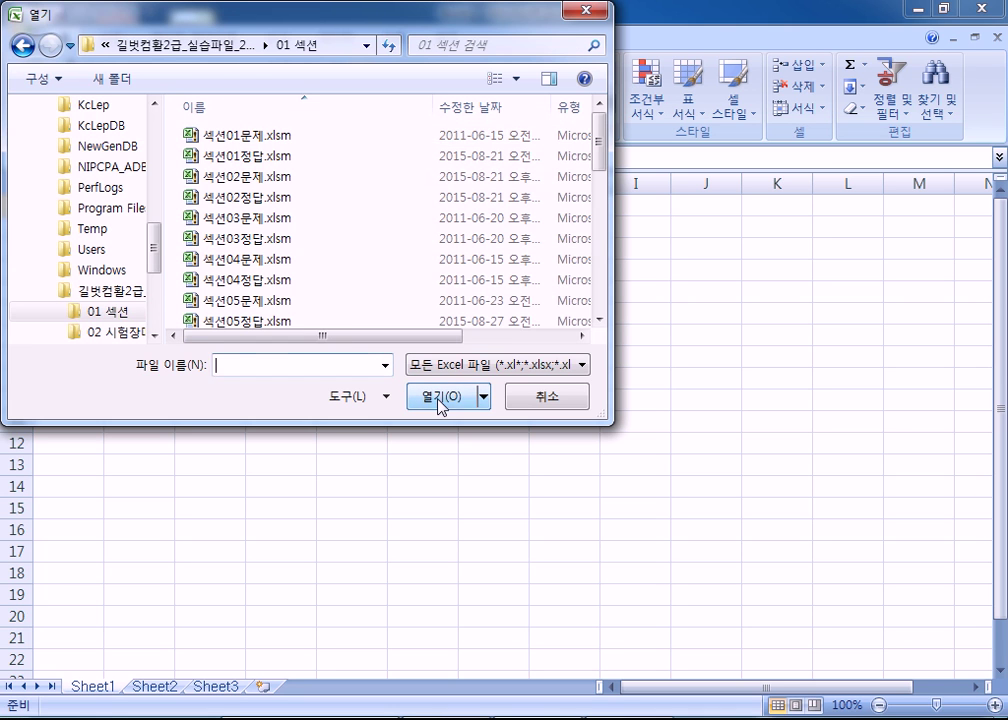
left_click(250, 136)
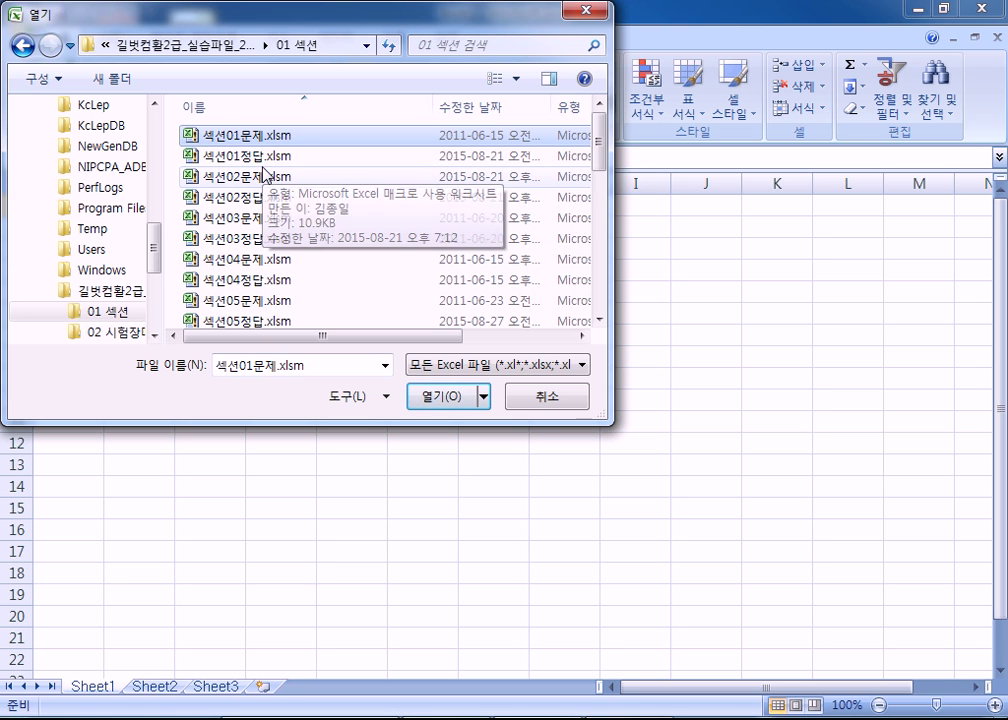
left_click(448, 396)
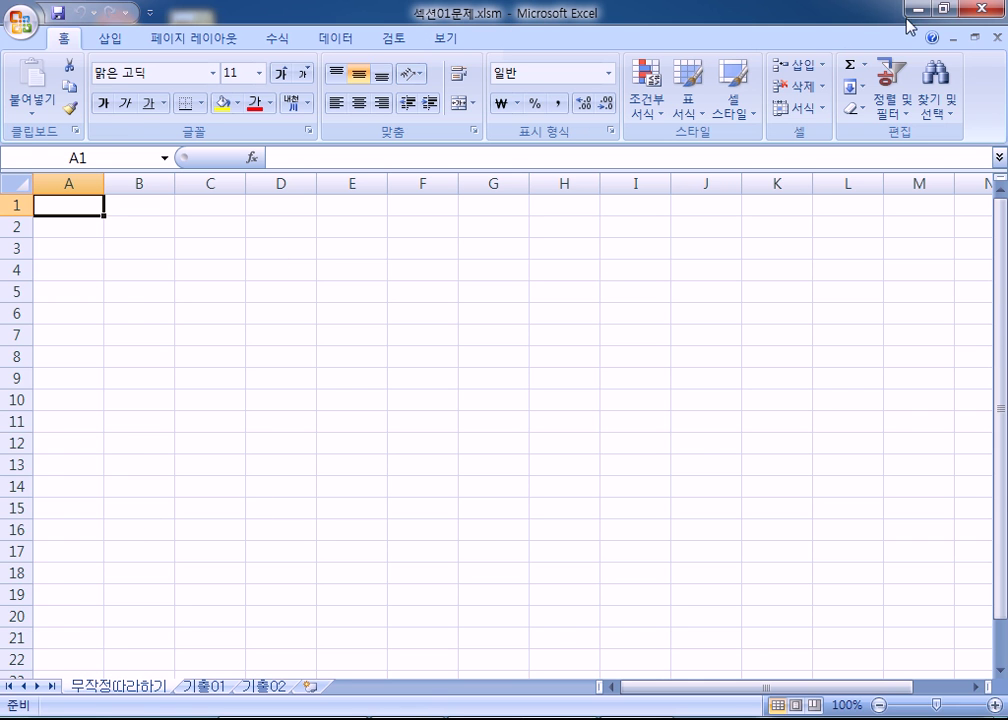
- Restore the workbook window from full screen, reduce its height and move it up on the desktop
double_click(748, 10)
left_click_drag(423, 640, 448, 428)
left_click_drag(425, 167, 412, 27)
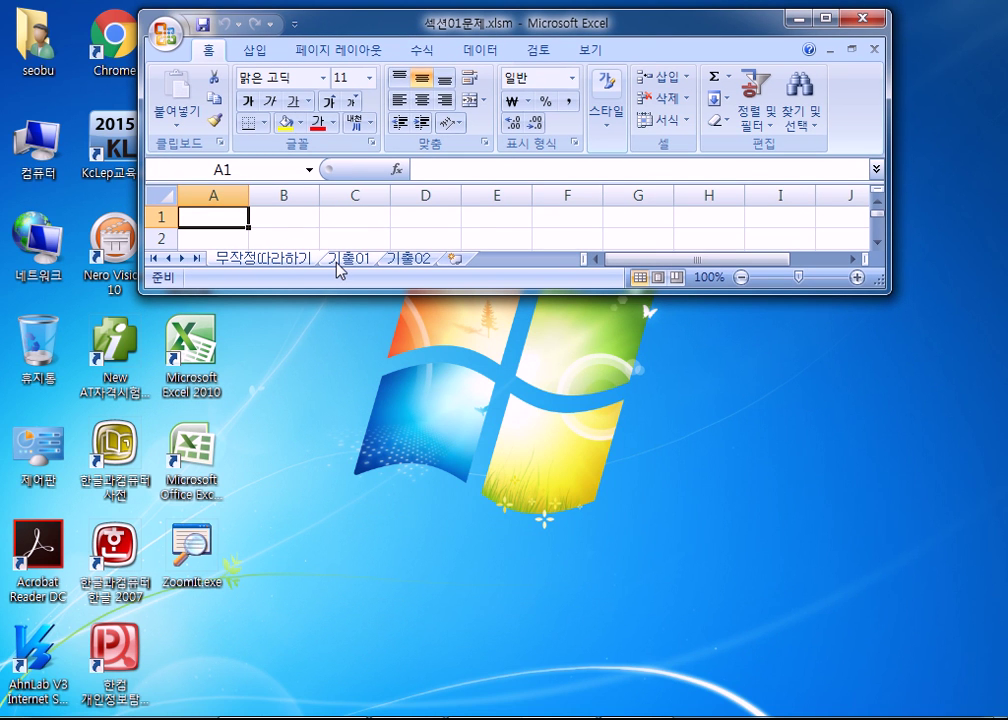
- Look through the 기출01 and 기출02 sheets, return to the 무작정따라하기 sheet and maximize the workbook window
left_click(407, 261)
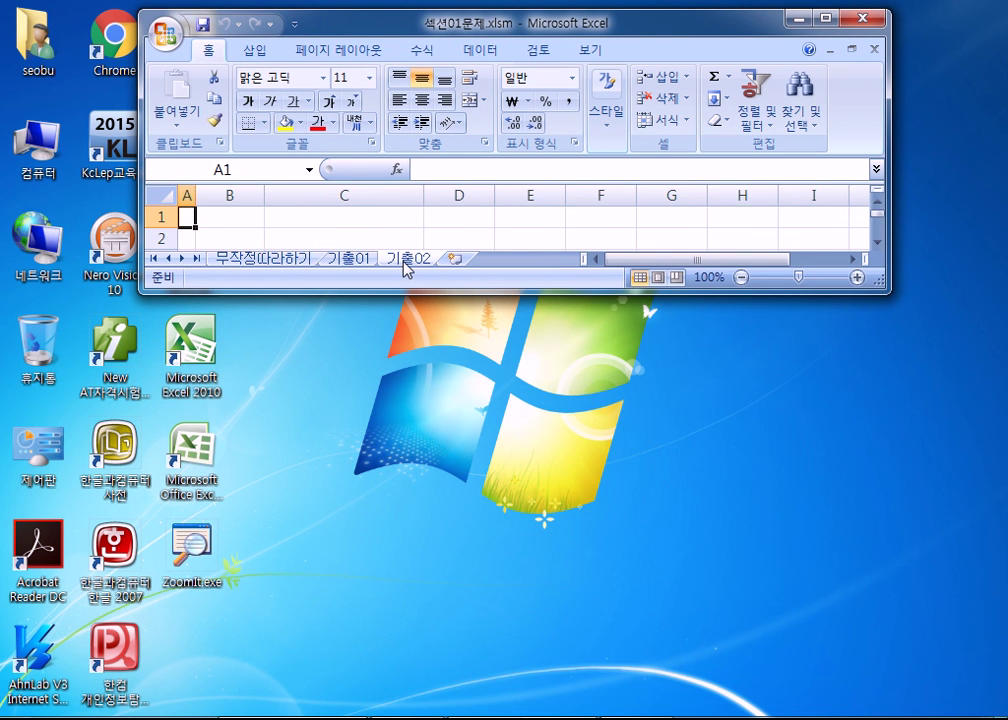
left_click(290, 263)
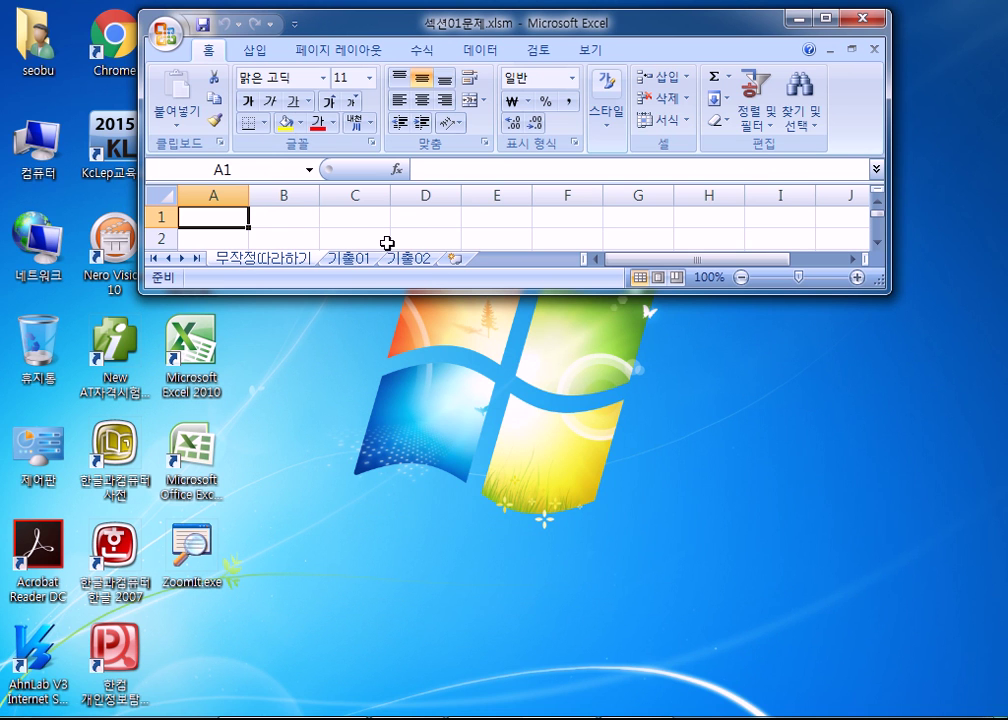
left_click_drag(265, 292, 250, 428)
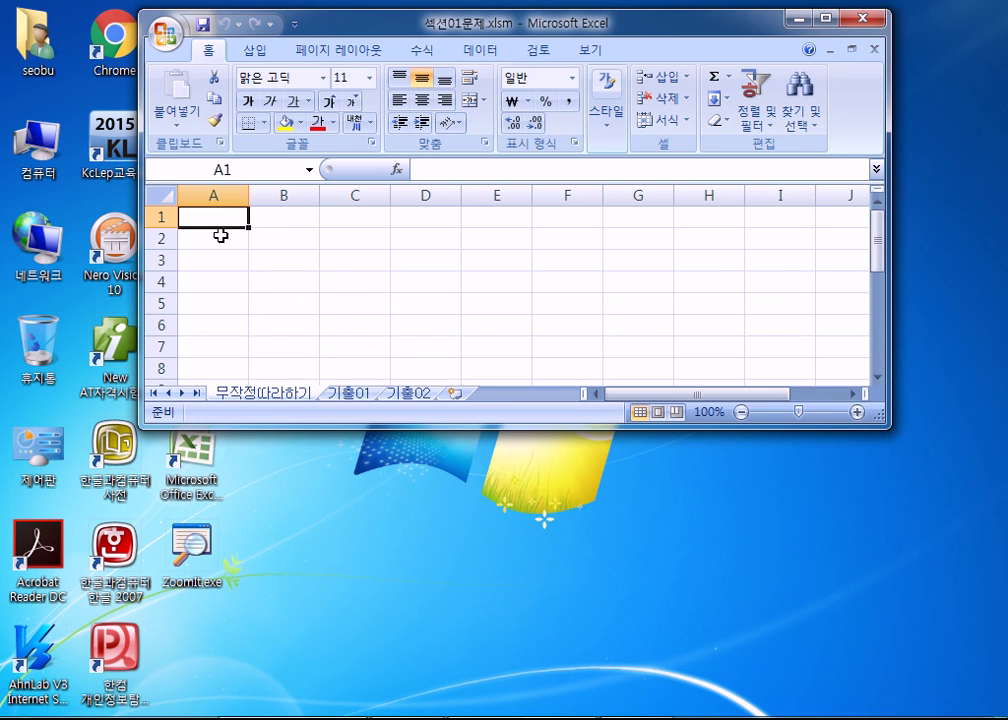
left_click_drag(237, 428, 242, 357)
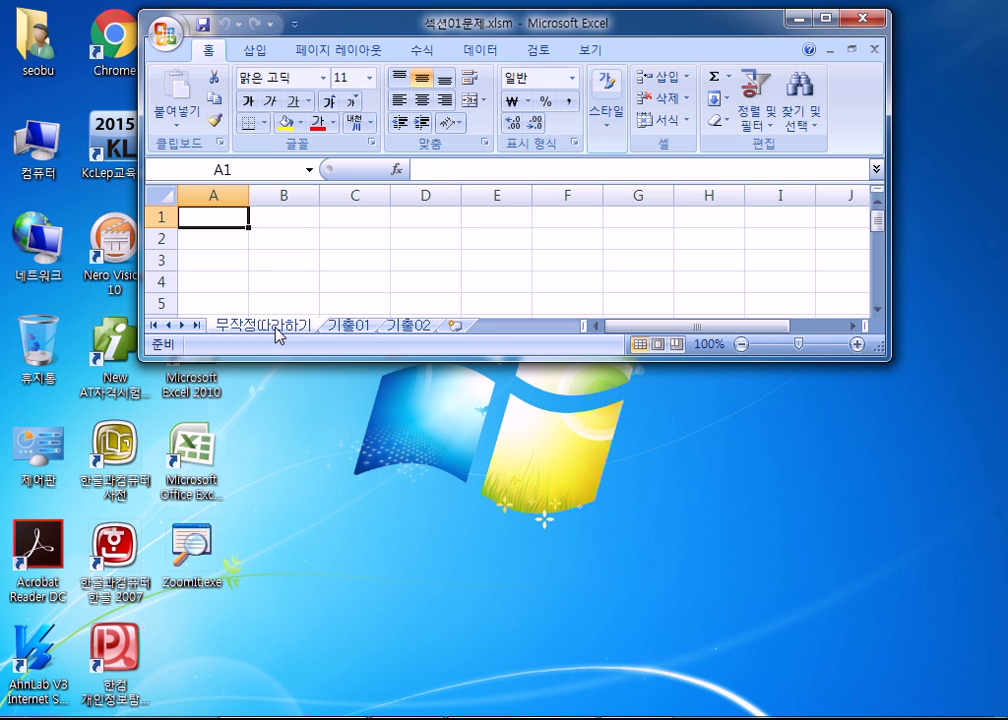
left_click(349, 334)
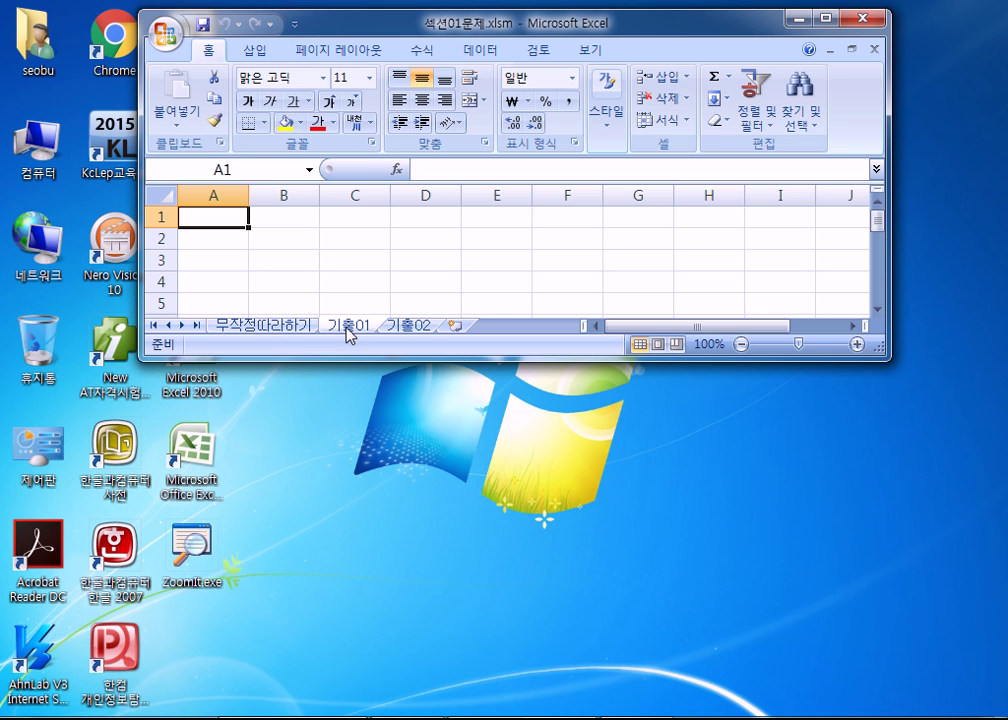
left_click(420, 332)
left_click(312, 334)
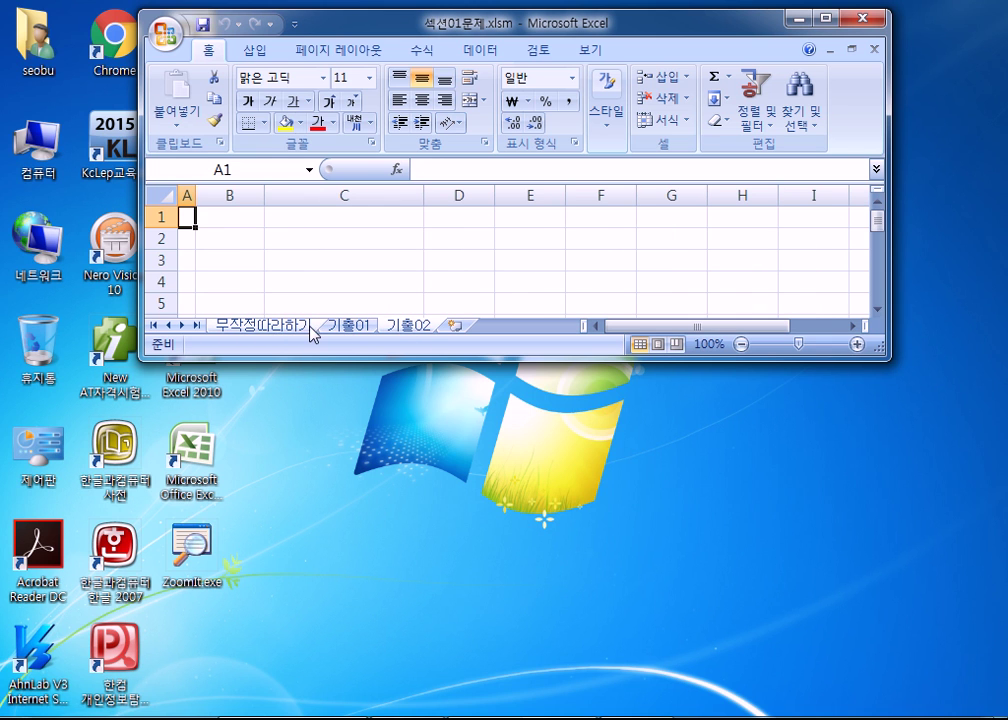
left_click(825, 17)
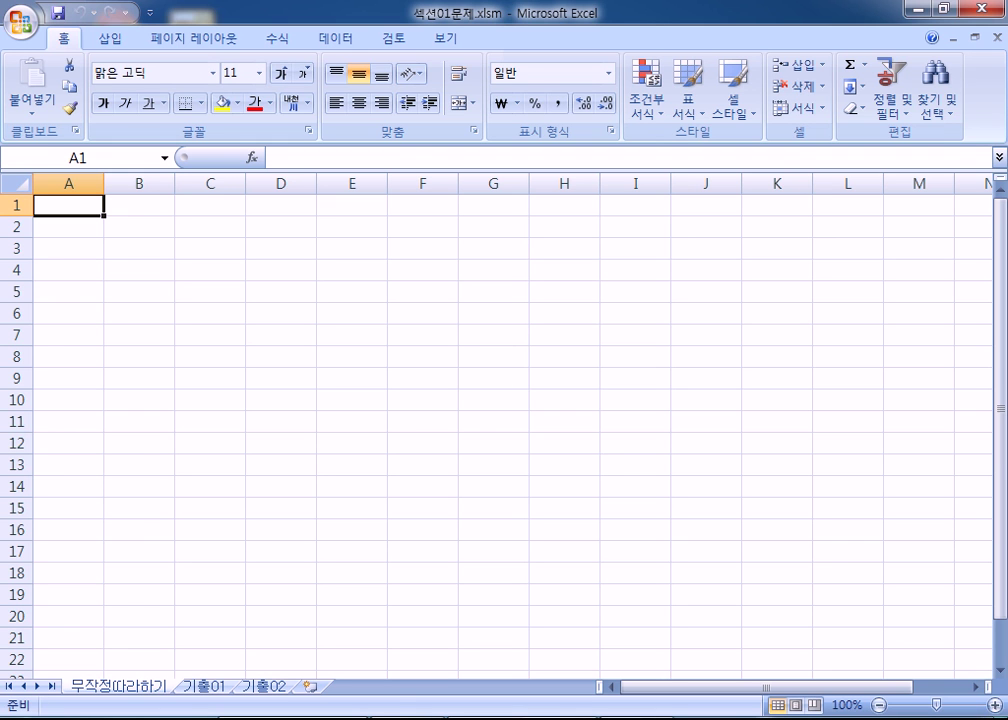
- Open Notepad and enter the title line "사원임금 계산표" in the blank document
key("super")
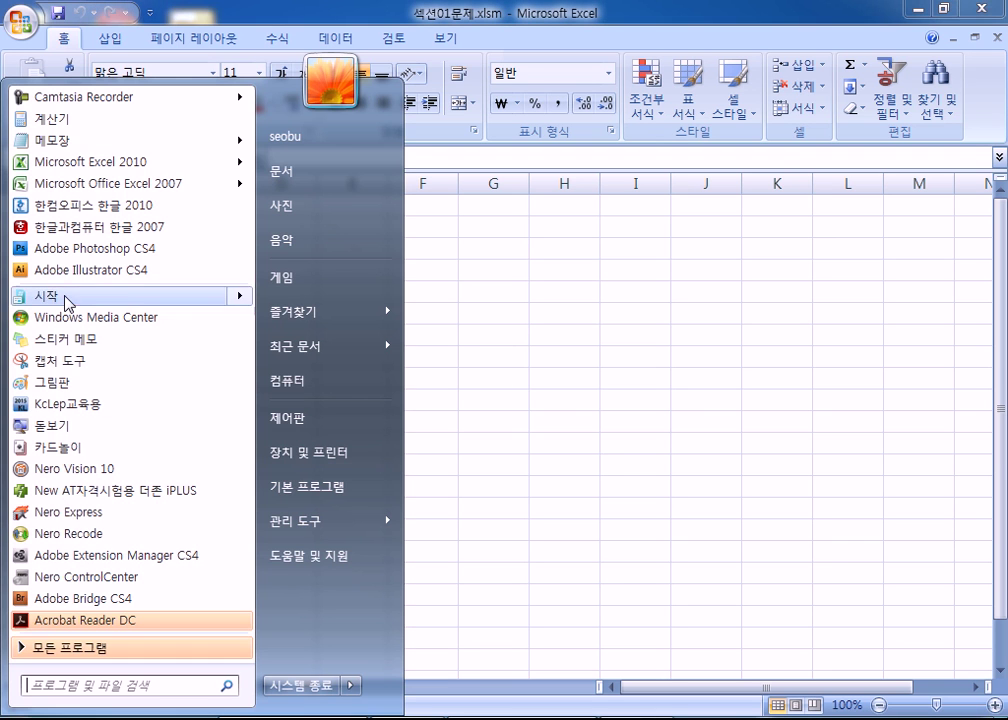
left_click(45, 139)
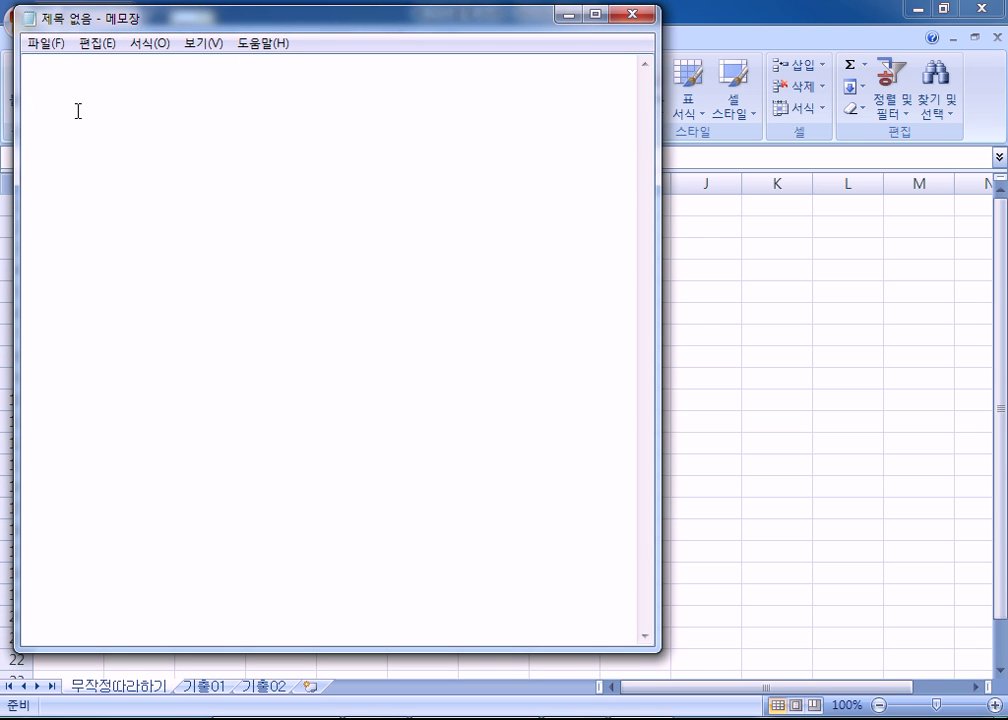
type("T")
key("BackSpace")
type("사원임ㄱ")
type("금 계산표")
key("Return")
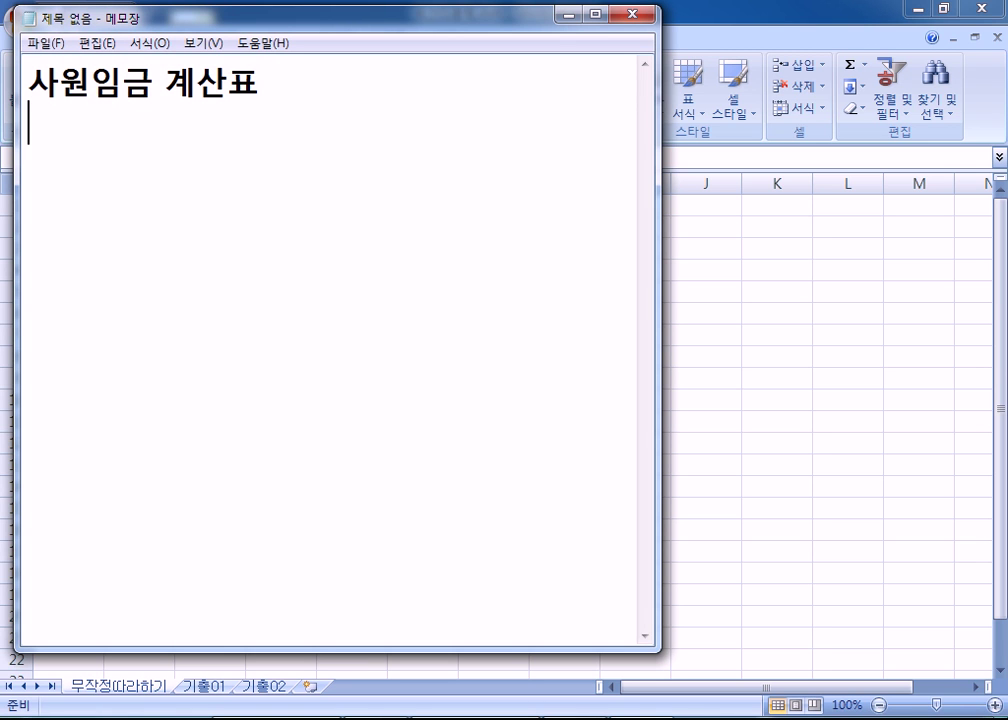
- Add the comma-separated header line "사원이름,부서명,판매금액" below the title
type("사원")
type("ㅇㄹ")
key("BackSpace")
key("BackSpace")
type("일름,")
type("부서명,")
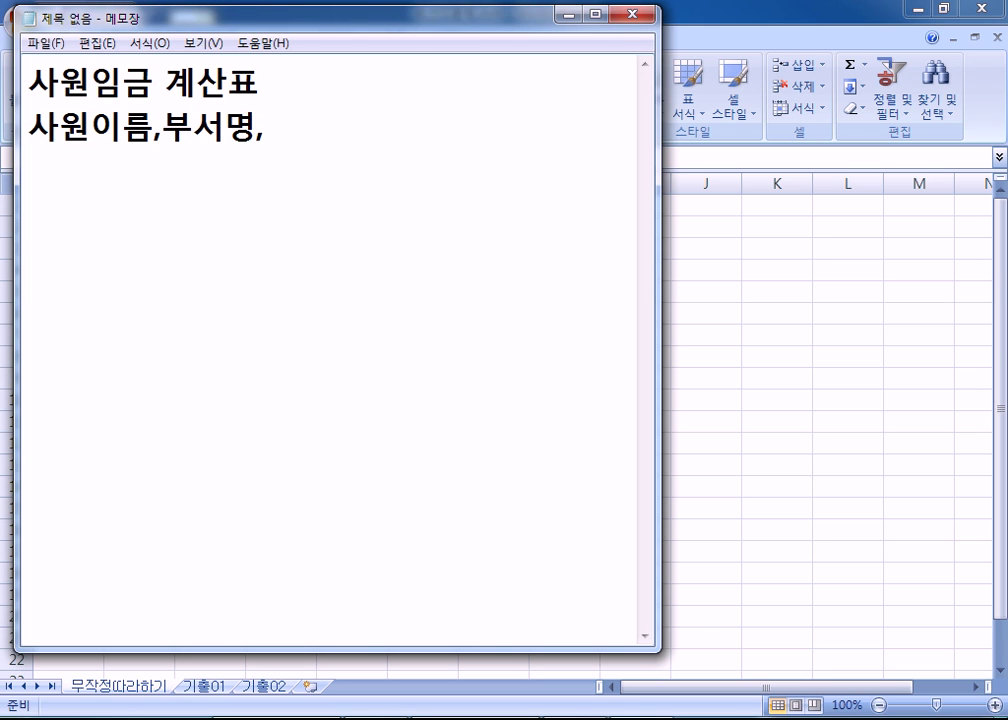
type("판매금액")
key("Return")
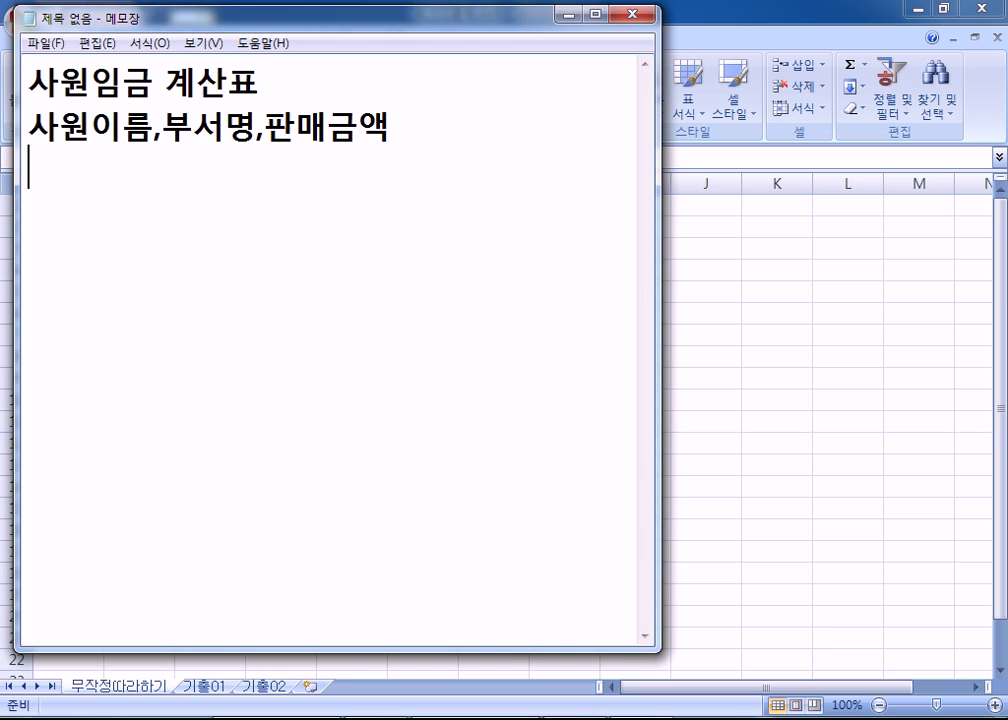
- Add a comma-separated data row below the header with the employee's name, department 인사팀 and sales amount 2000000
type("김나리")
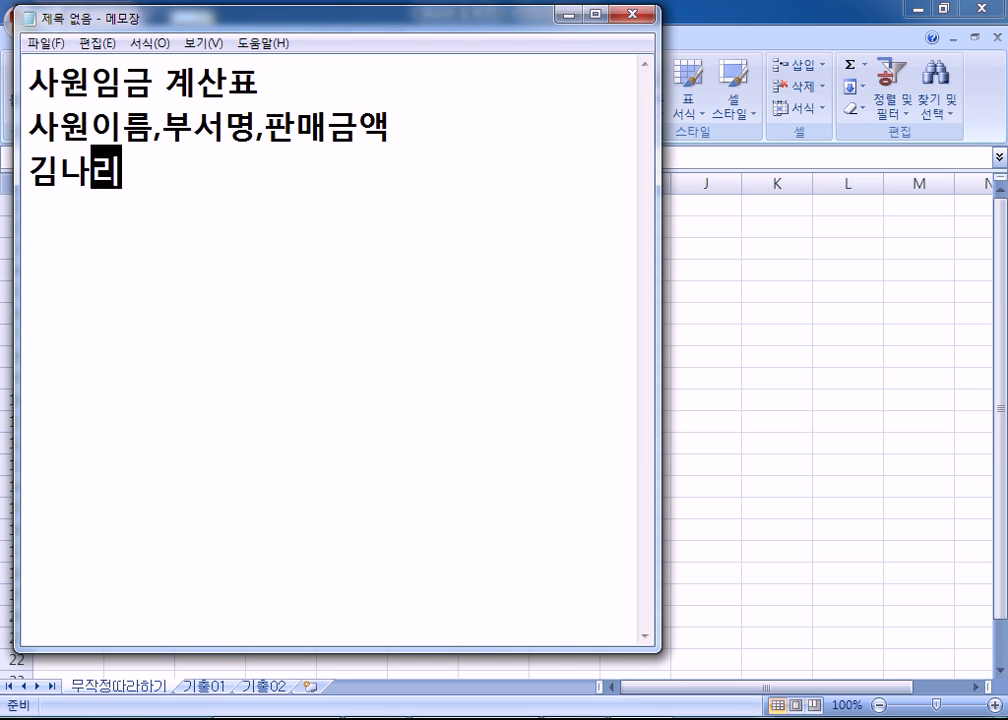
type(",")
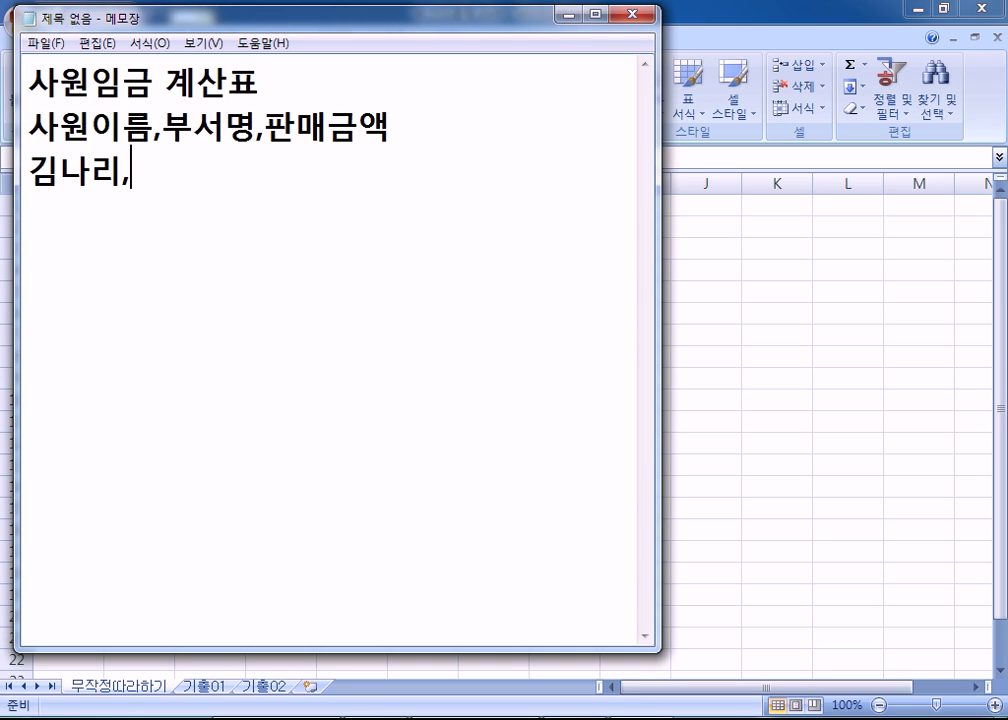
type("이ㄴ사ㅌㅣㅁ,")
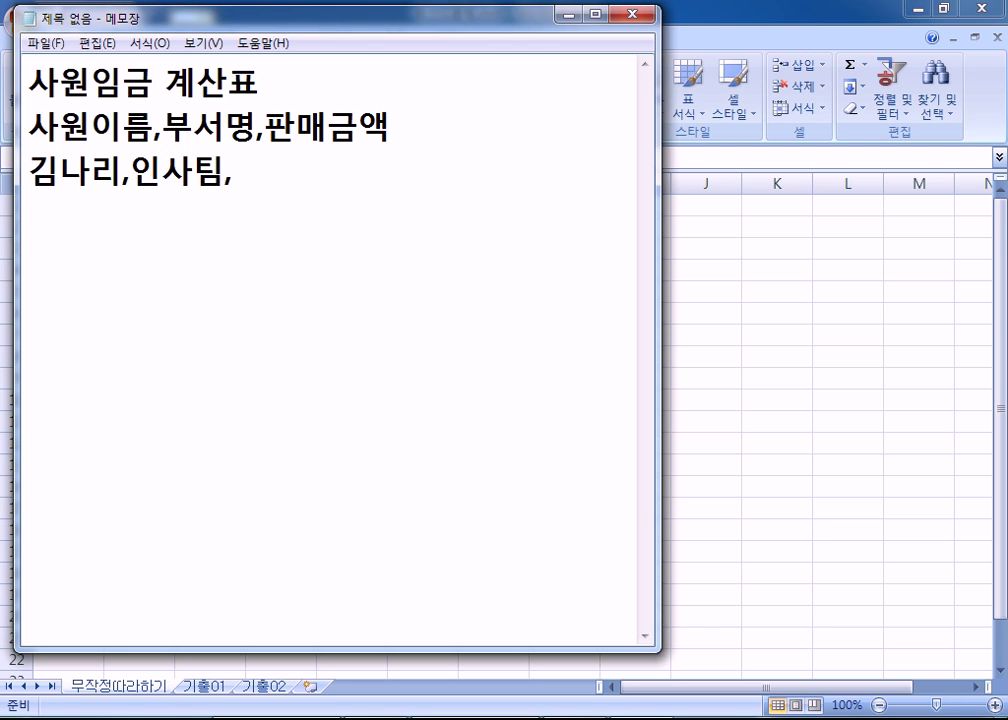
type("2000000")
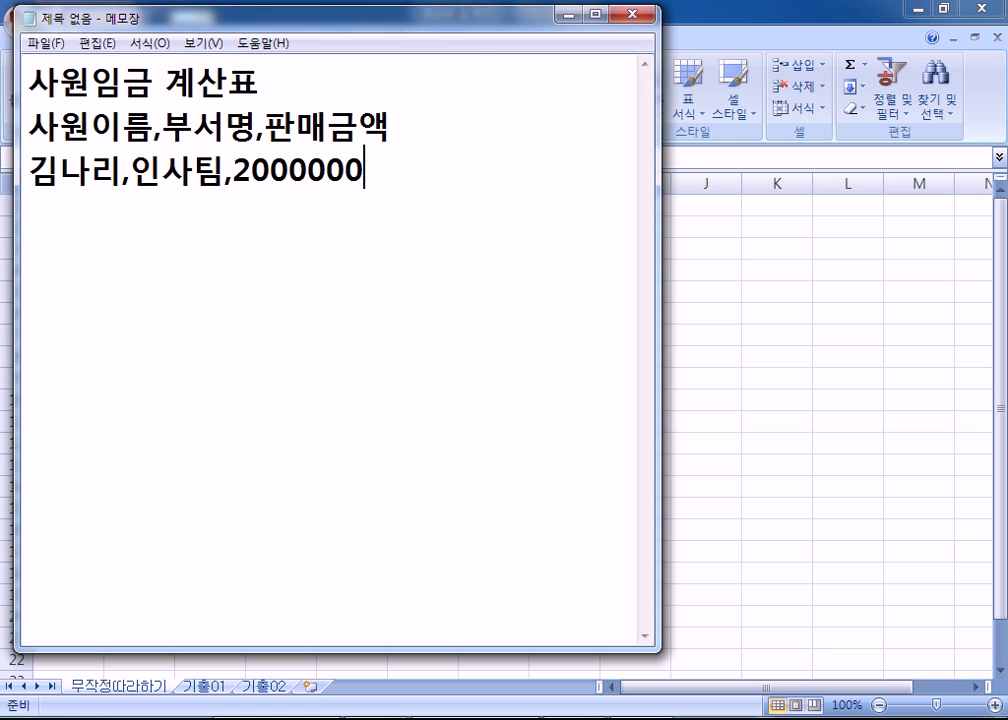
key("Return")
left_click(47, 45)
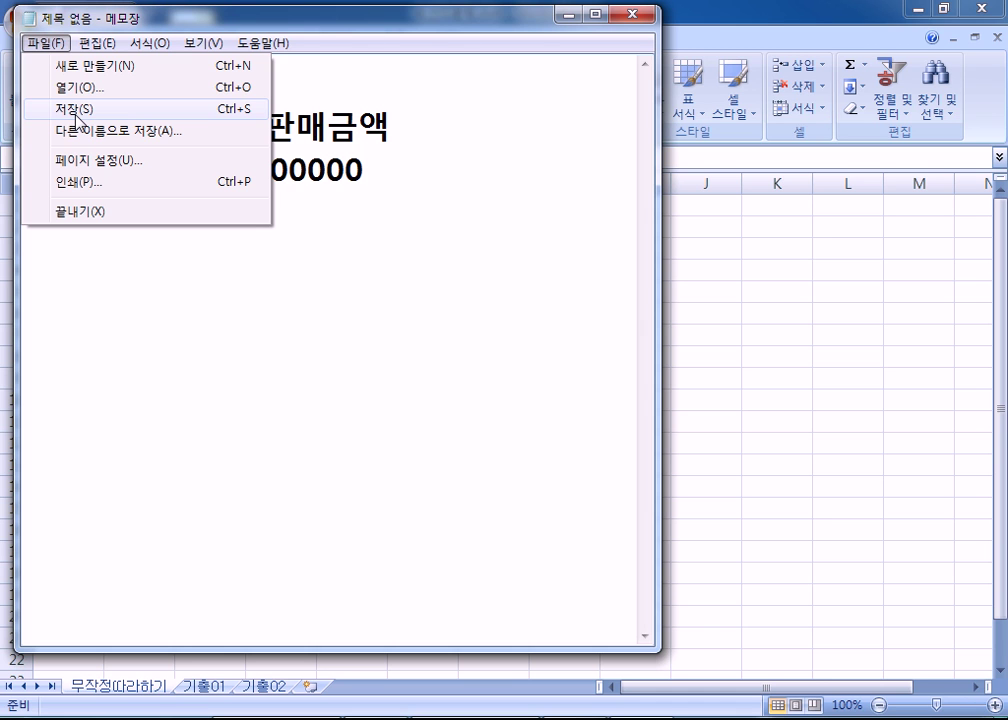
left_click(428, 169)
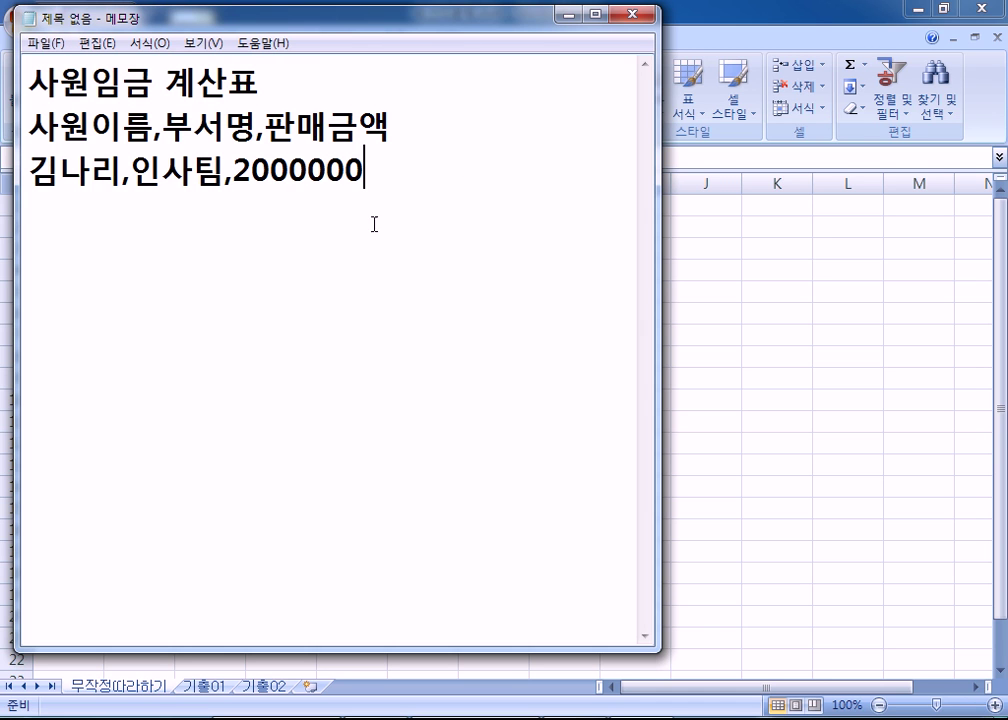
key("ctrl+a")
- Switch to Excel and look through the 홈, 삽입 and 데이터 ribbon commands
key("alt+Tab")
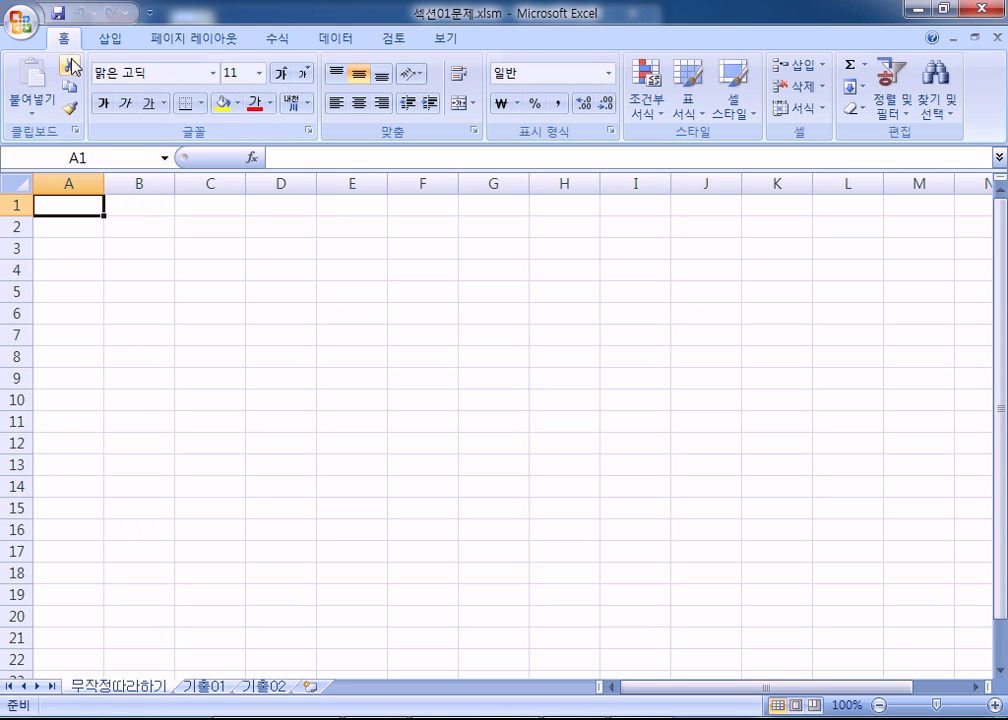
left_click(348, 40)
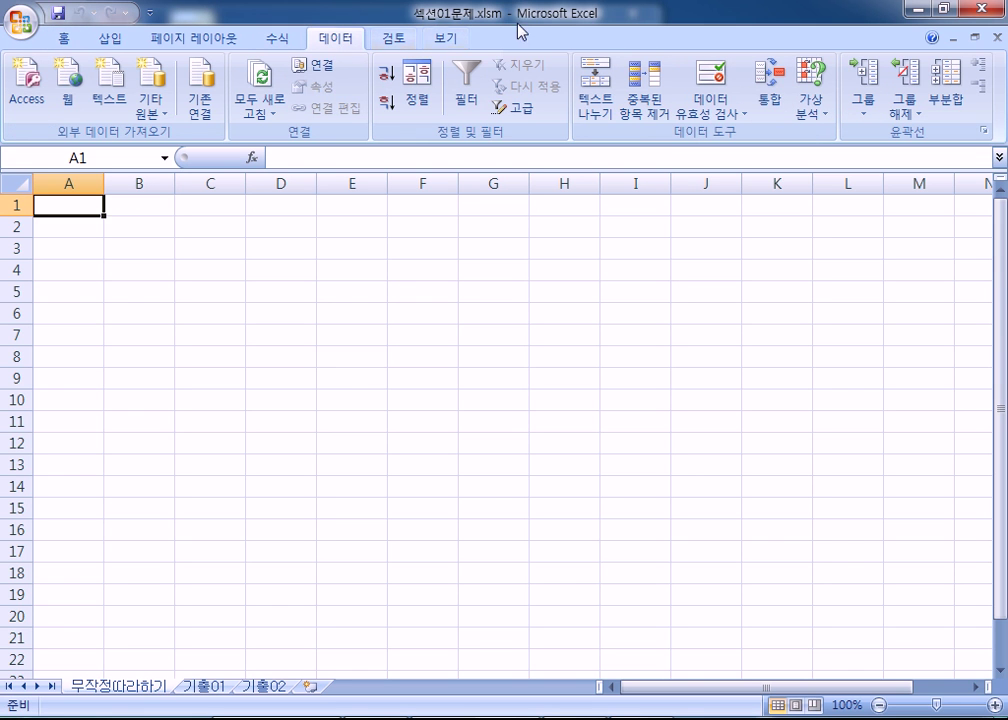
left_click(65, 40)
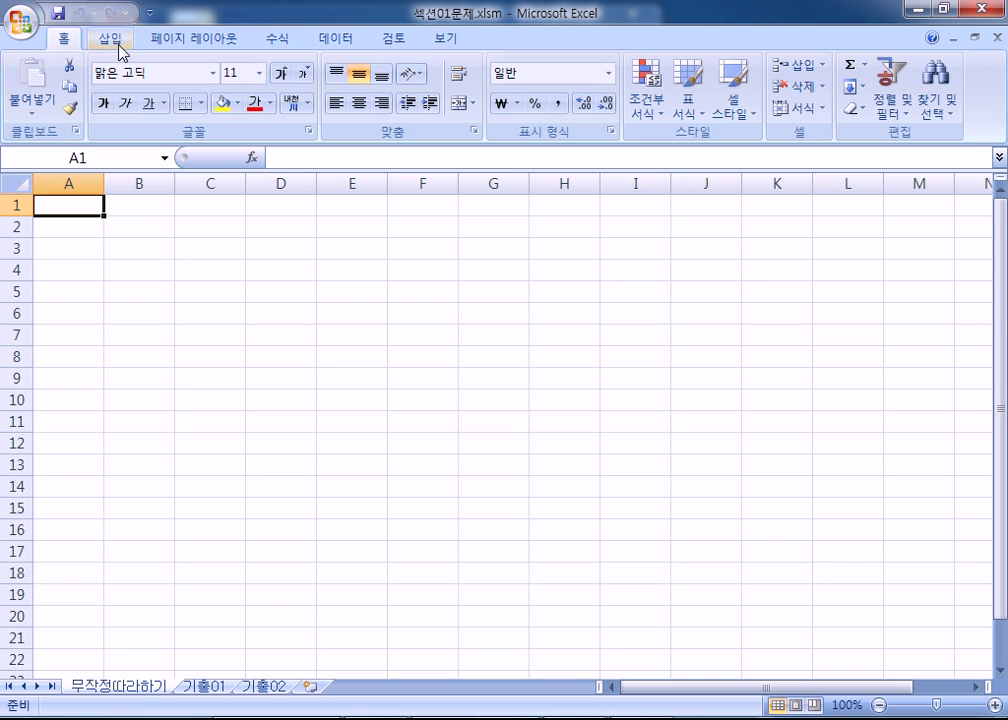
left_click(114, 40)
left_click(334, 45)
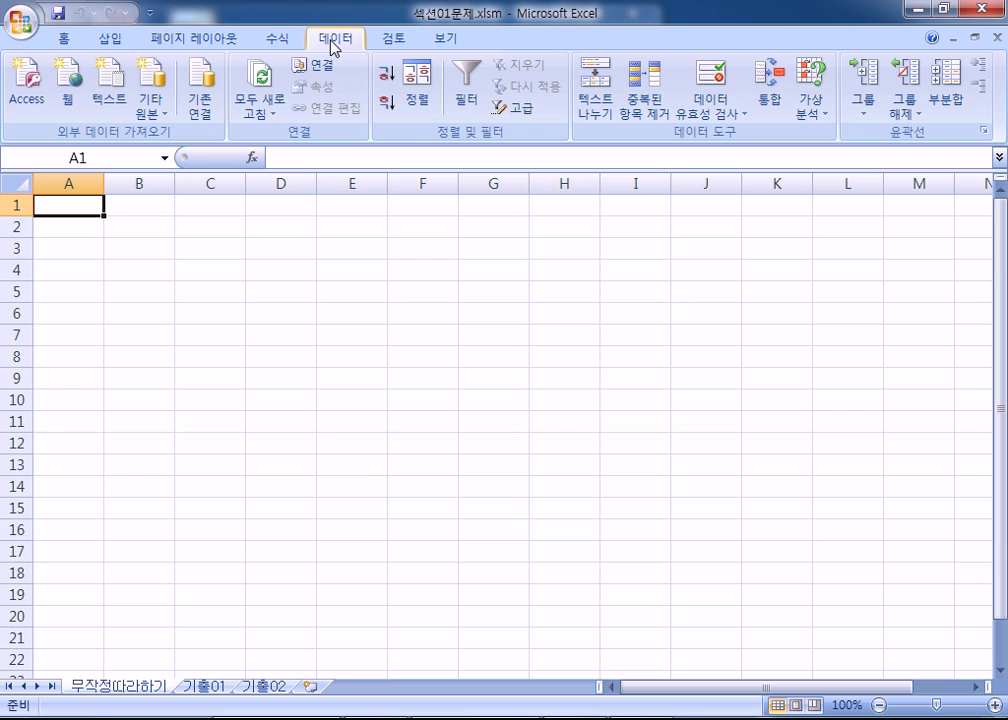
- Switch to Notepad, replace the whole text with "탭" and move its window down to uncover the Excel ribbon
key("alt+Tab")
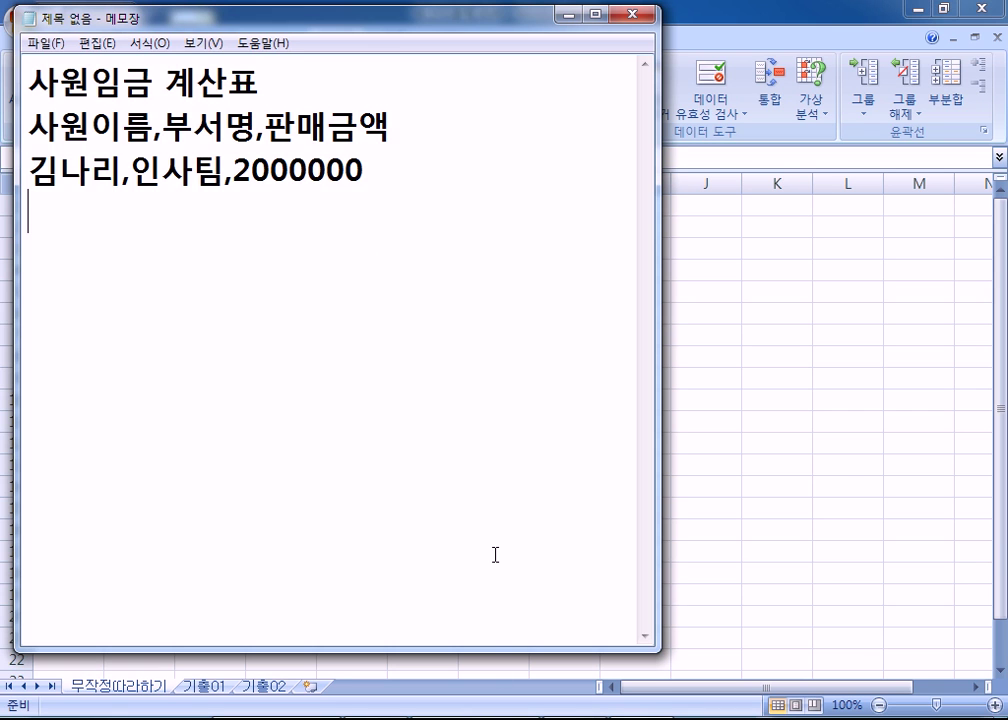
left_click_drag(76, 233, 4, 22)
type("탭")
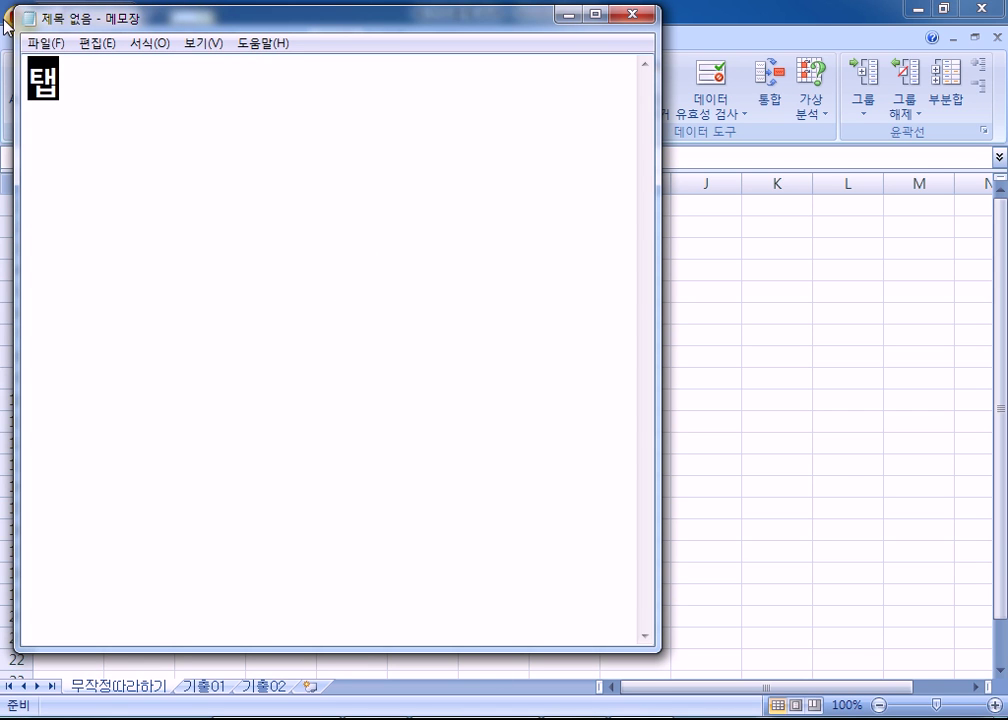
left_click_drag(80, 22, 83, 145)
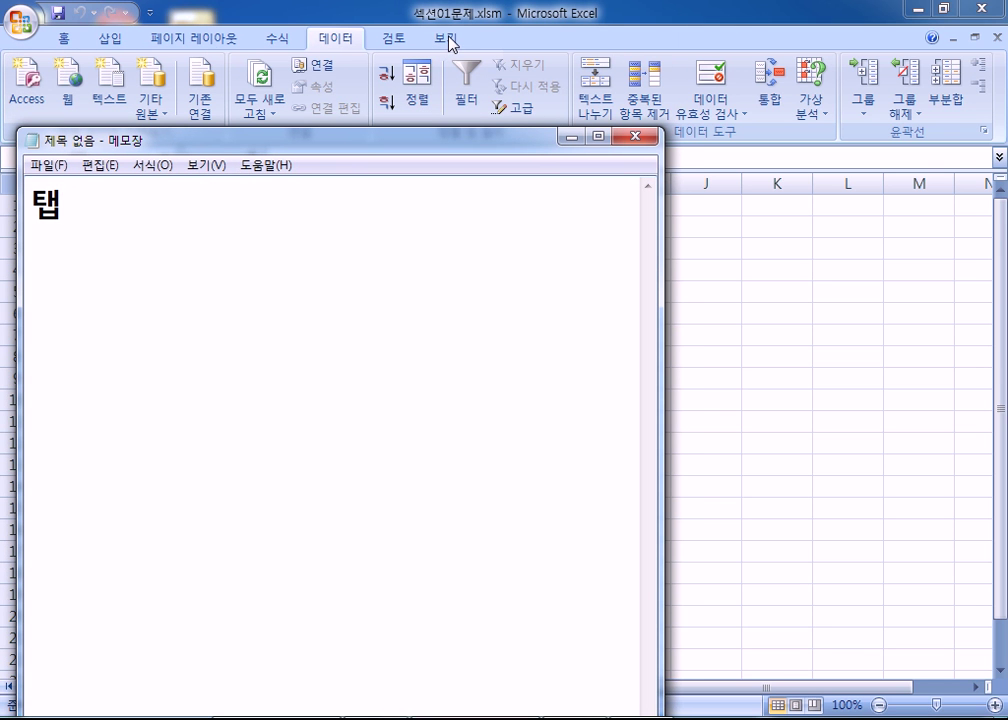
left_click_drag(331, 142, 341, 184)
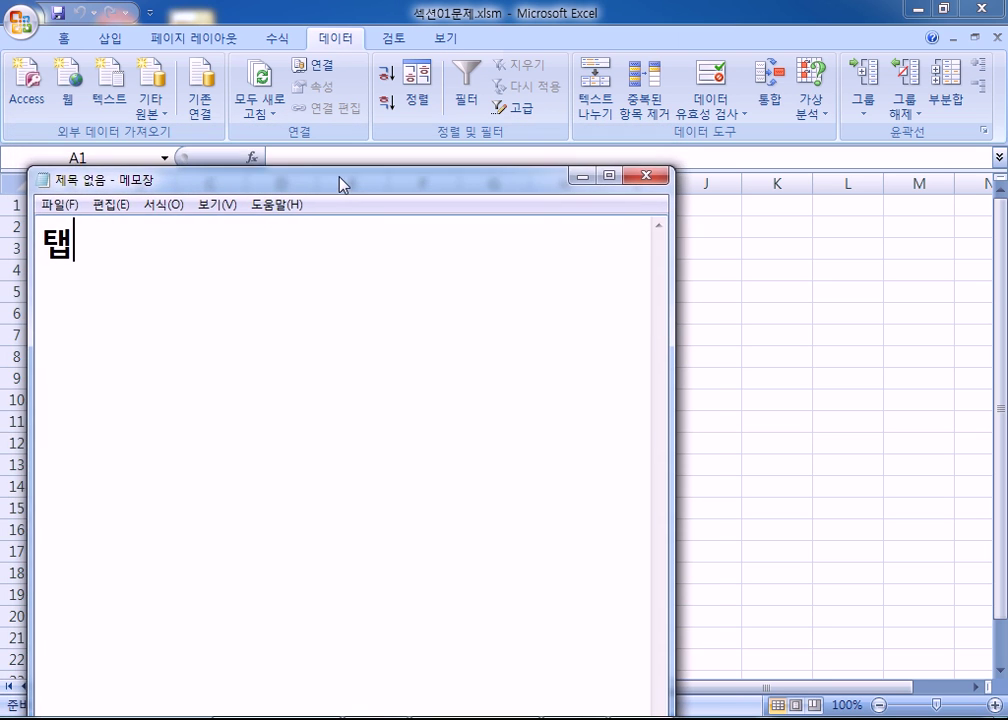
- Return to the workbook, examine the text files (*.prn;*.txt;*.csv) offered for opening in the 01 섹션 folder, and cancel opening
left_click(333, 41)
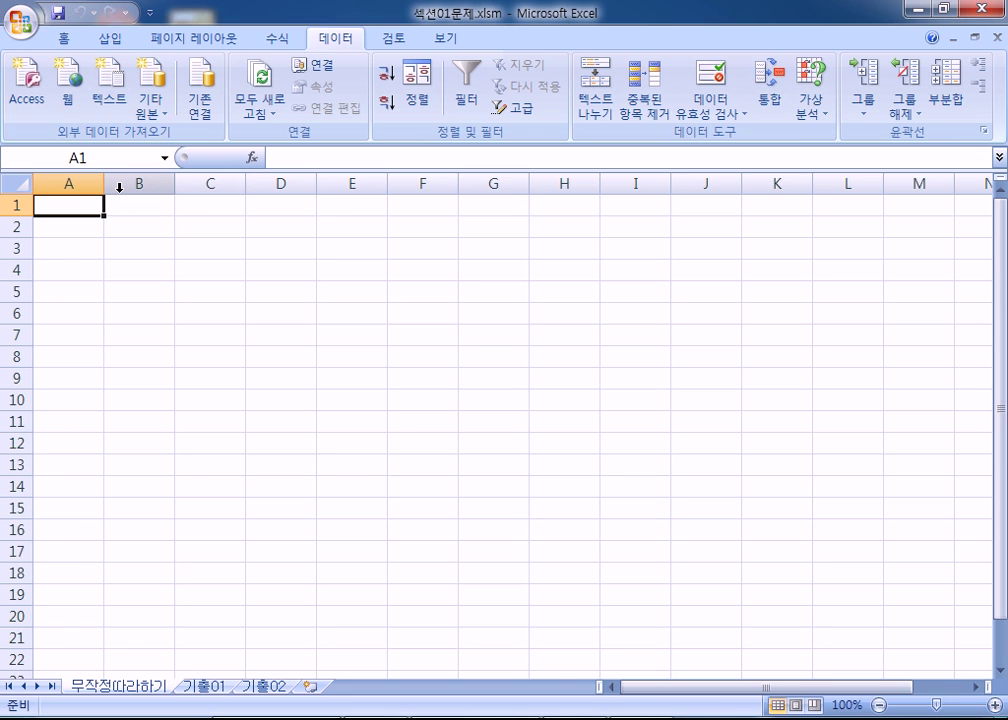
left_click(20, 22)
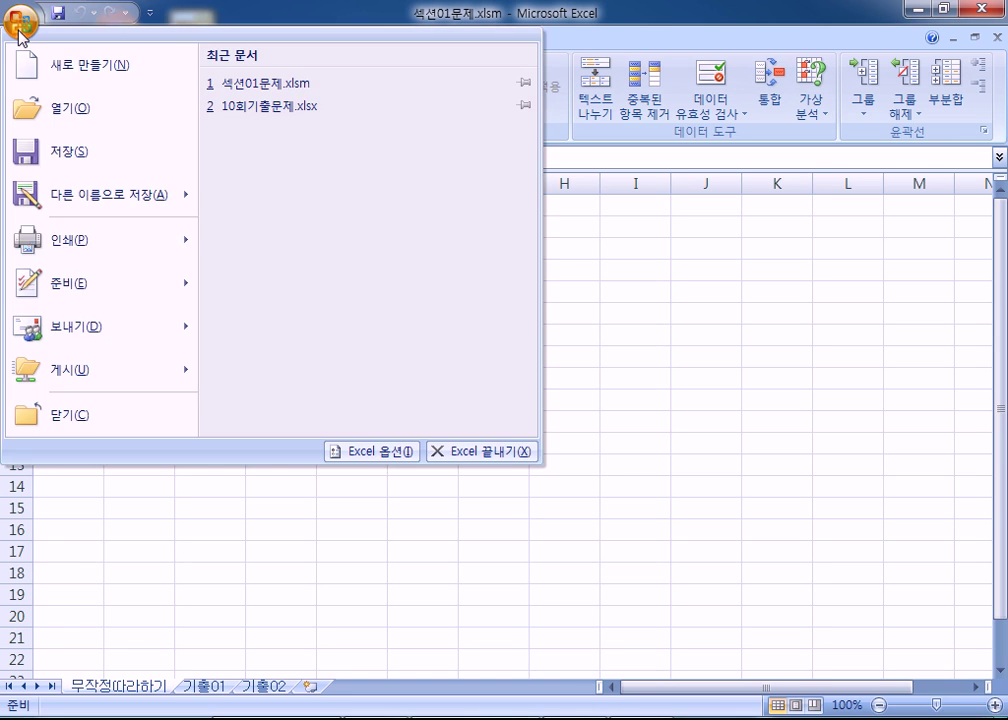
left_click(52, 112)
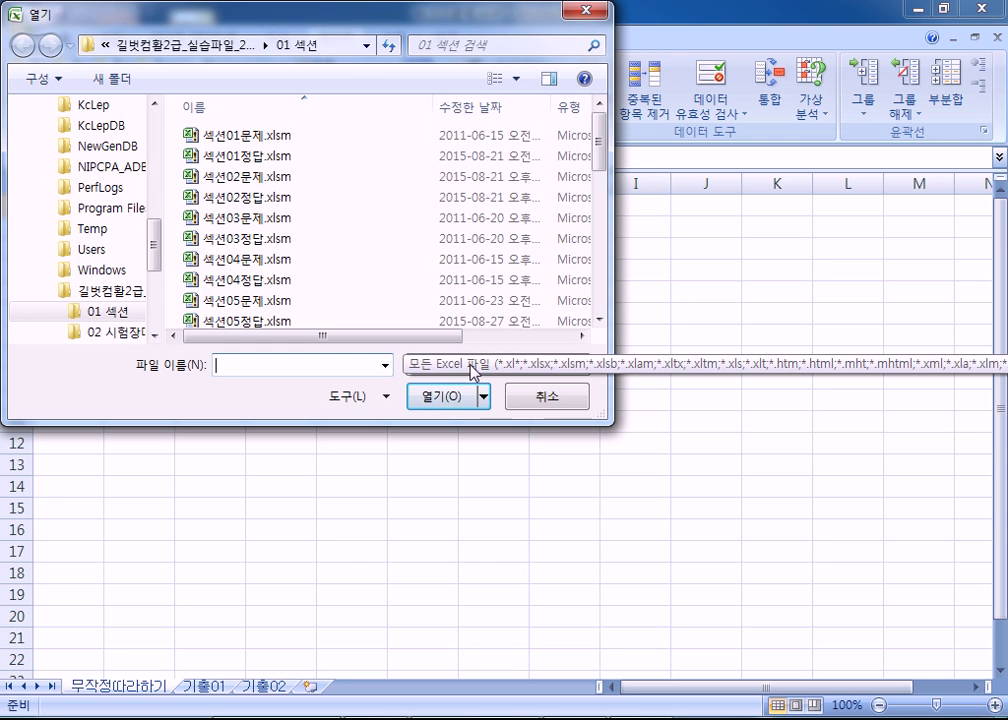
left_click(473, 368)
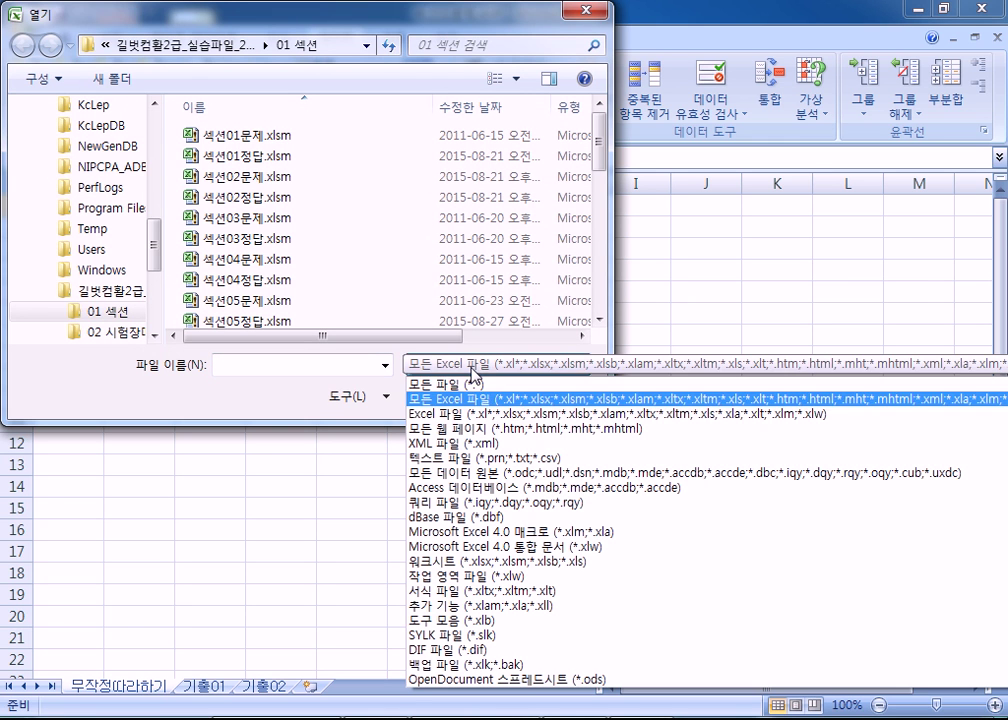
left_click(449, 462)
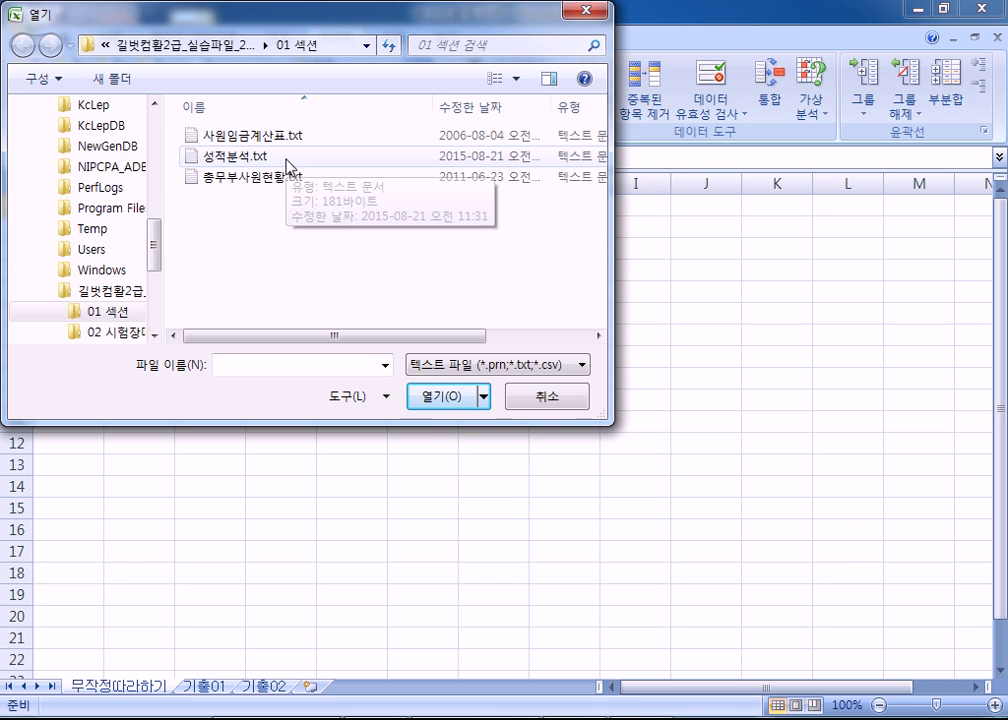
left_click(440, 366)
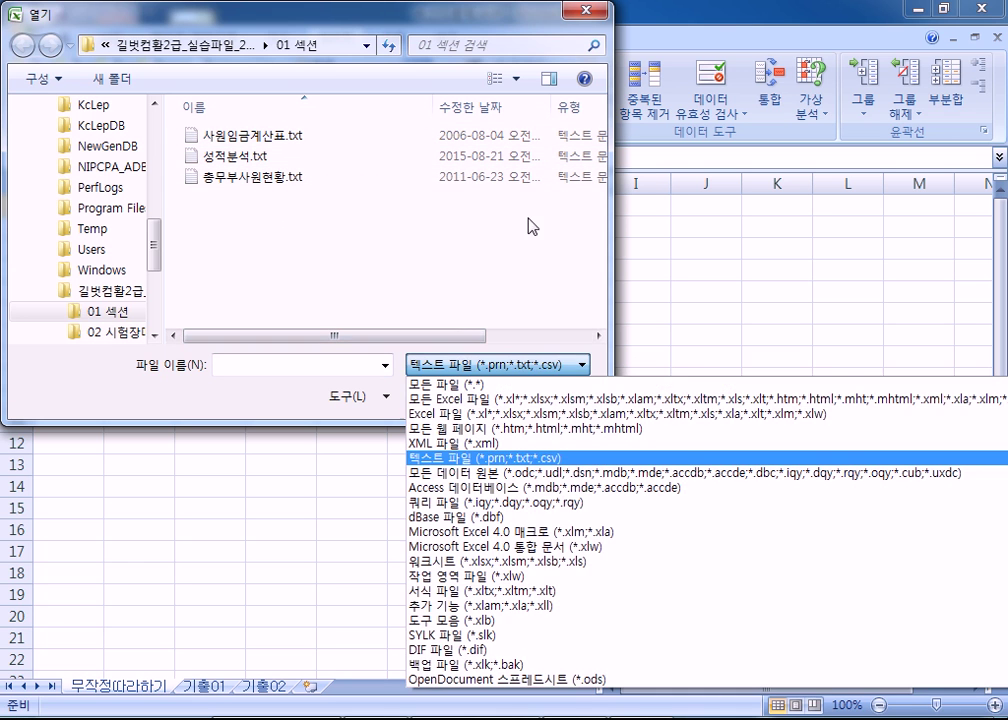
left_click(585, 10)
left_click(585, 10)
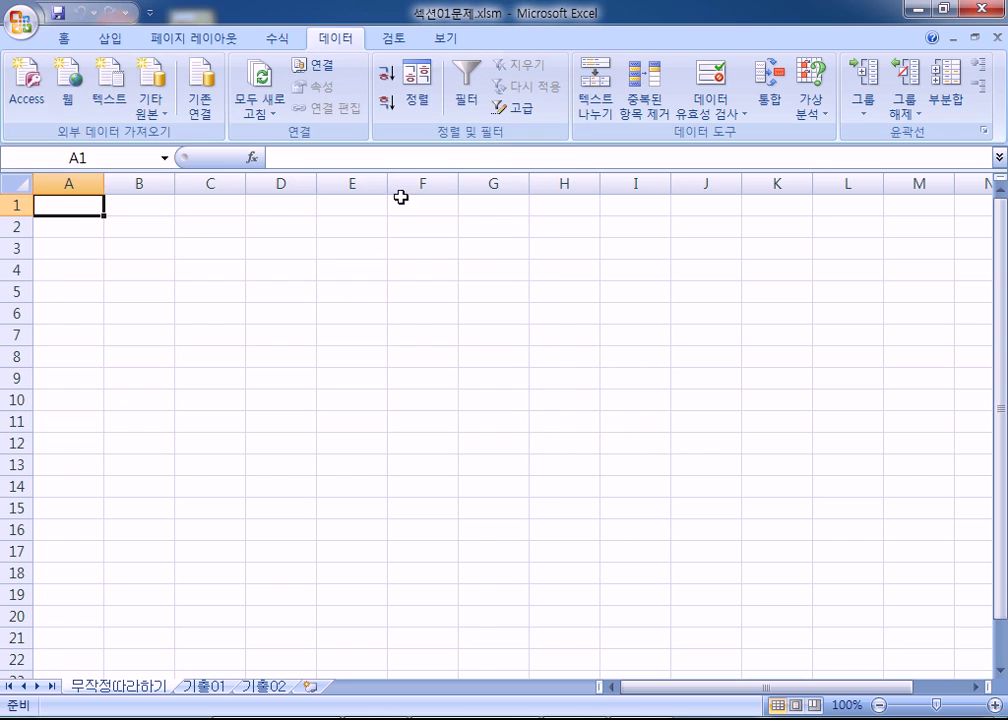
- Compare the 01 섹션 folder's listing for opening under the all Excel files and all files (*.*) filters
left_click(21, 20)
left_click(77, 112)
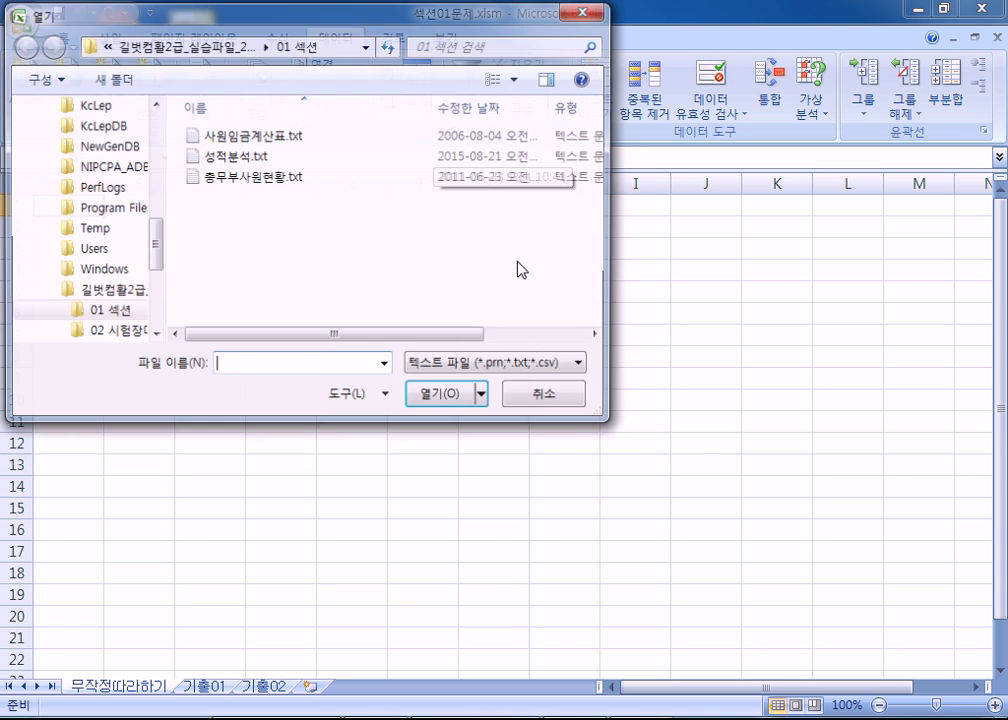
left_click(462, 370)
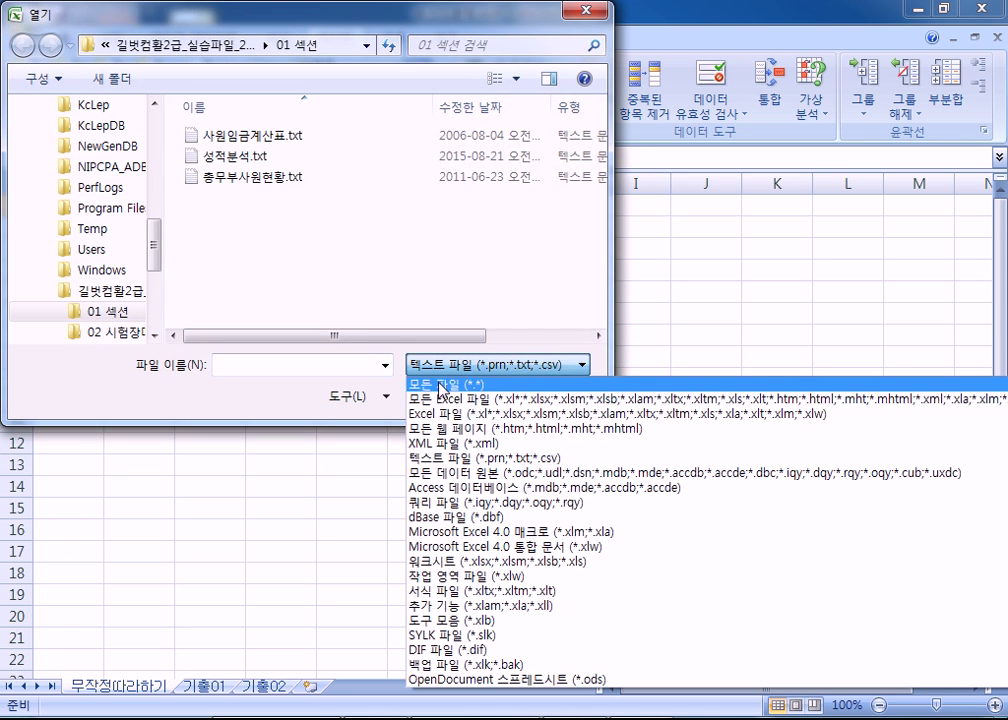
left_click(440, 399)
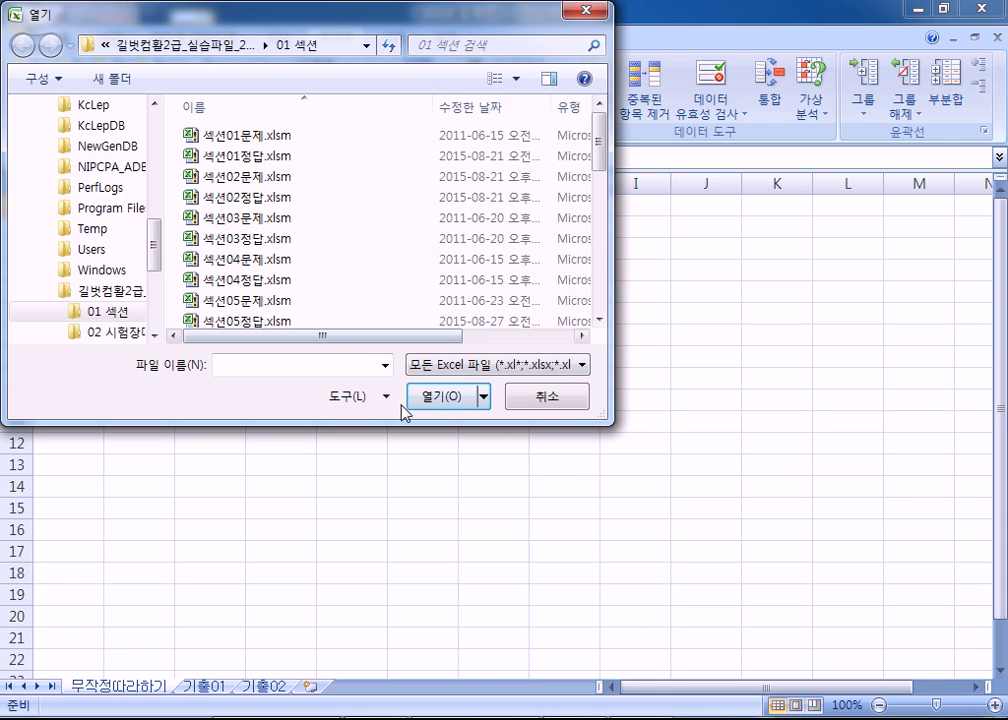
left_click(460, 375)
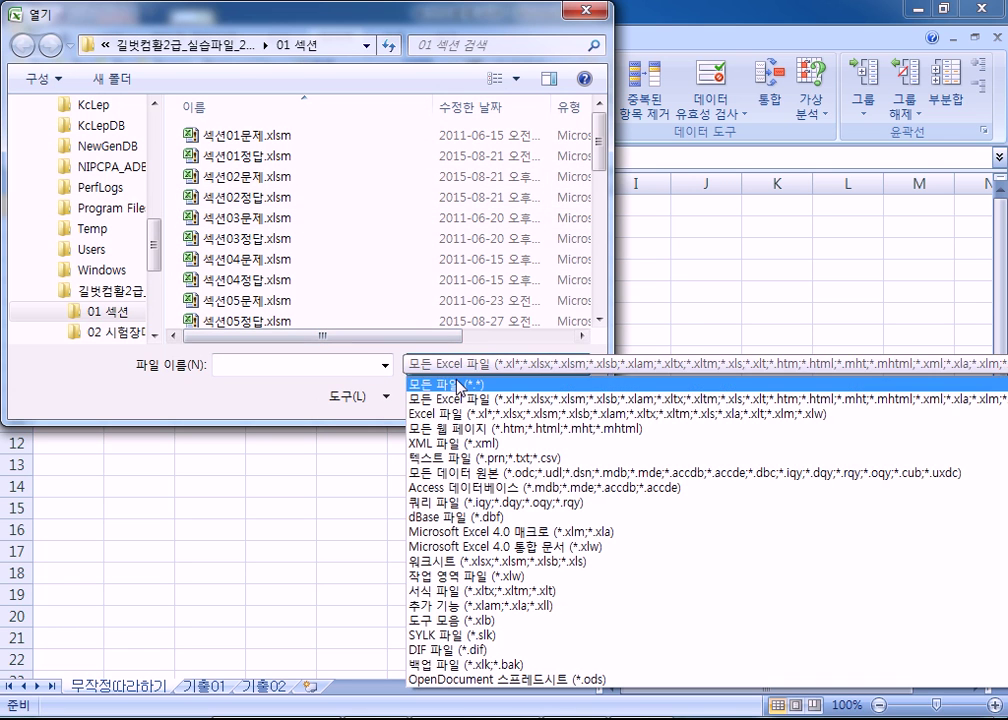
left_click(462, 381)
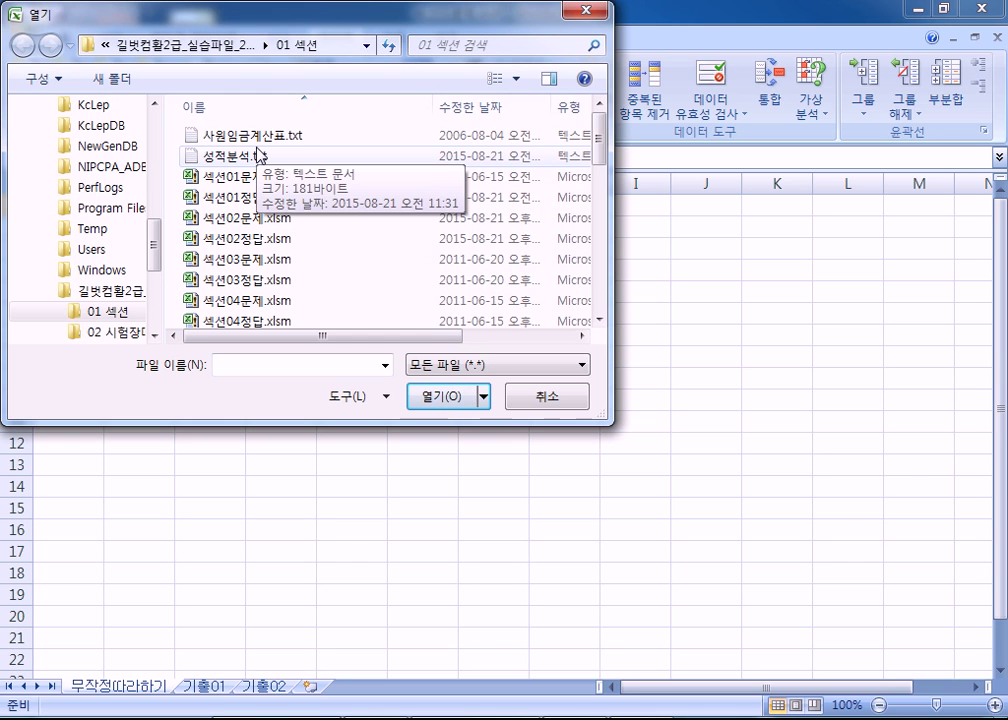
- Filter the folder to text files (*.prn;*.txt;*.csv) and open 사원임금계산표.txt
left_click(436, 366)
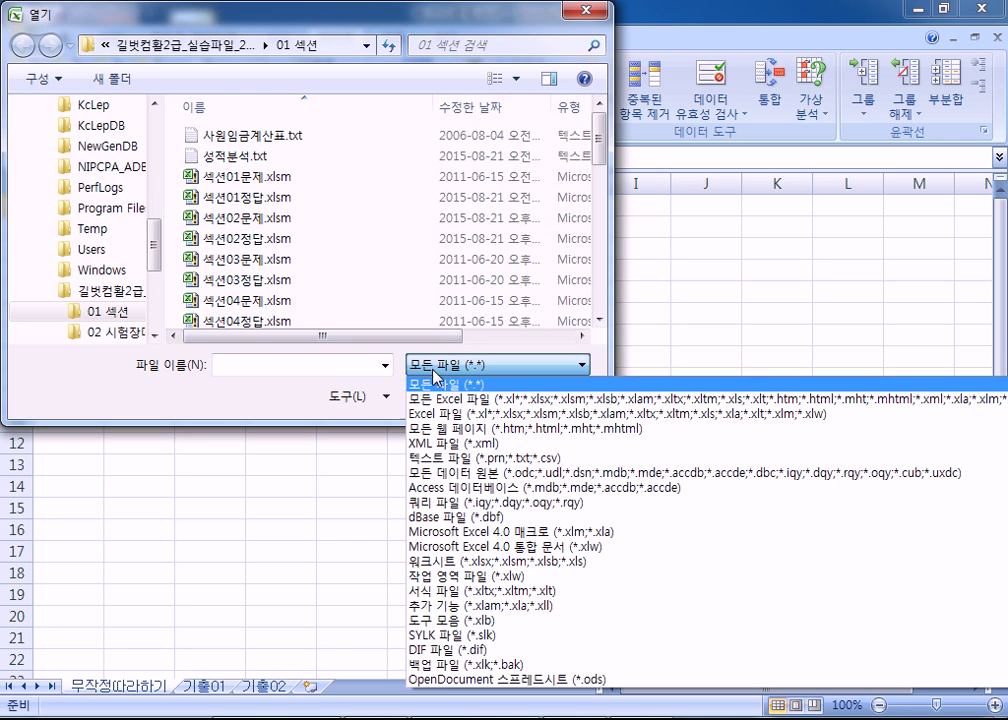
left_click(440, 462)
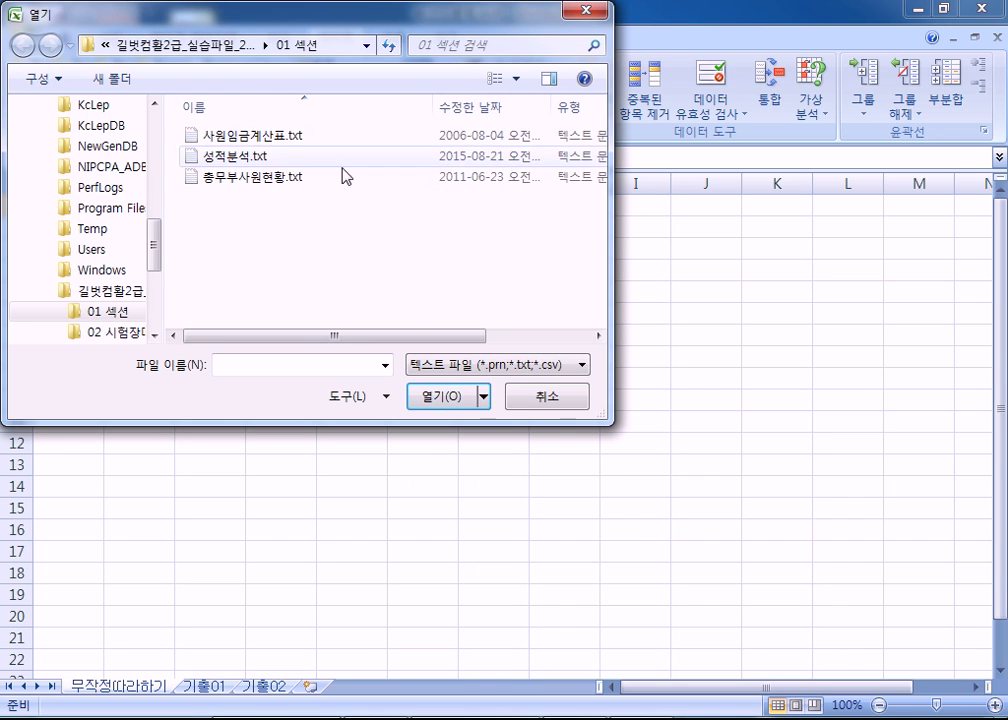
left_click(245, 140)
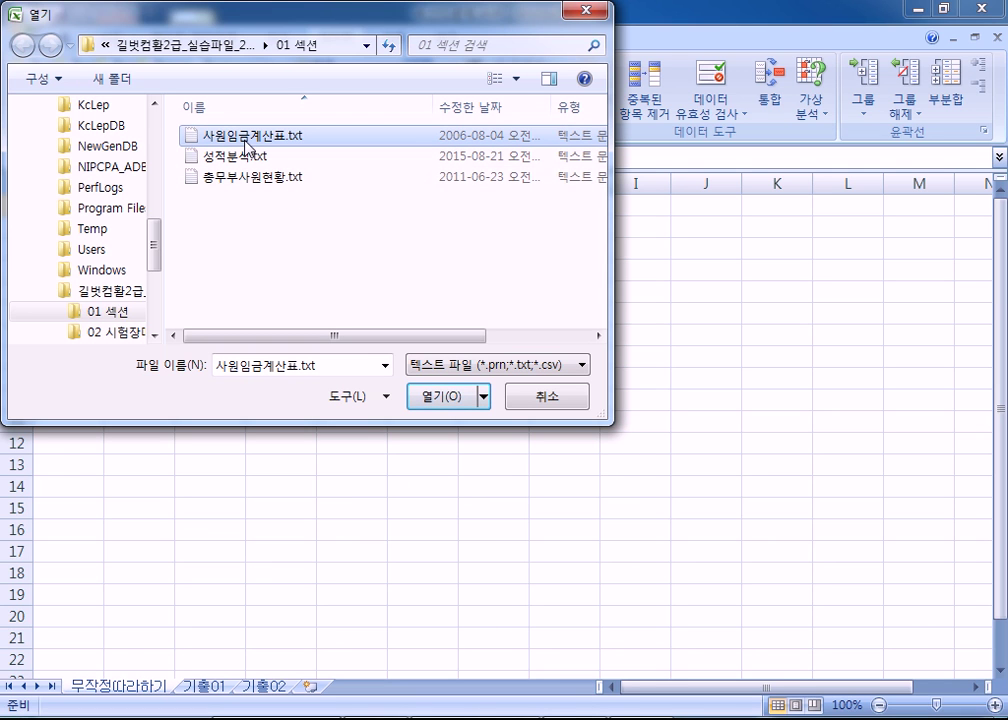
left_click(445, 402)
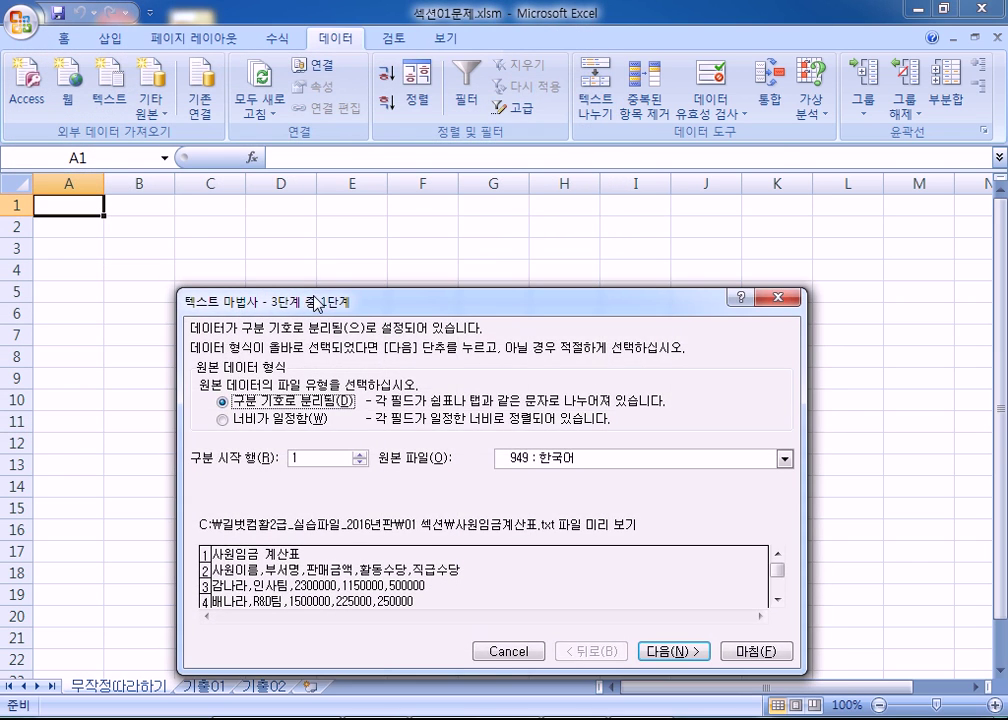
- Keep the text import's data type as delimited (구분 기호로 분리됨) and add the comma (쉼표) as a delimiter
left_click_drag(316, 302, 254, 34)
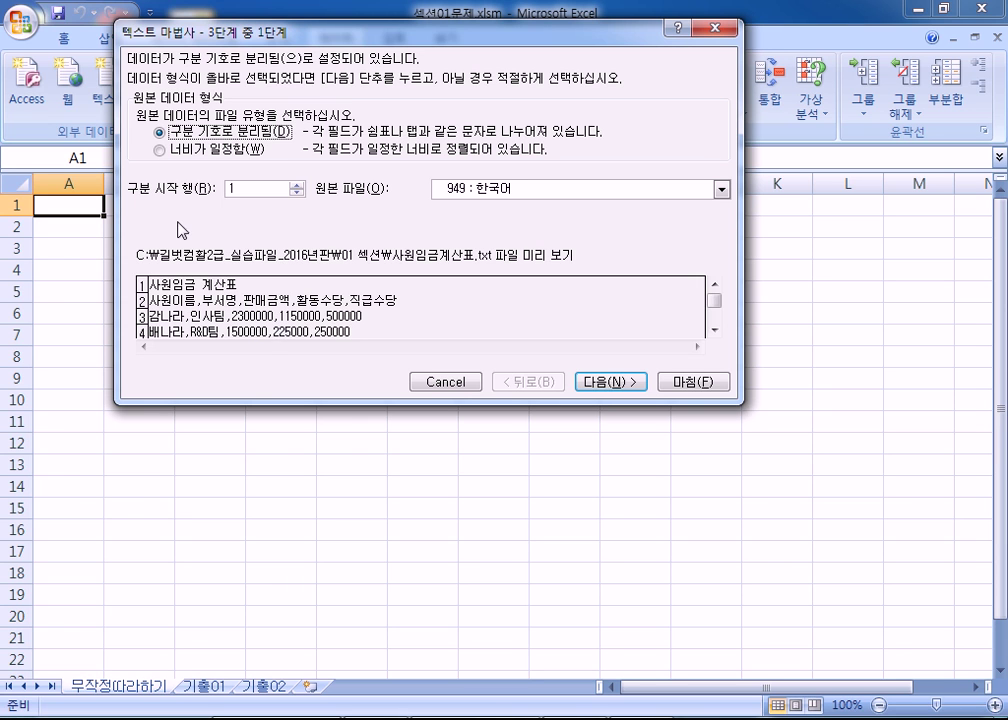
left_click(199, 151)
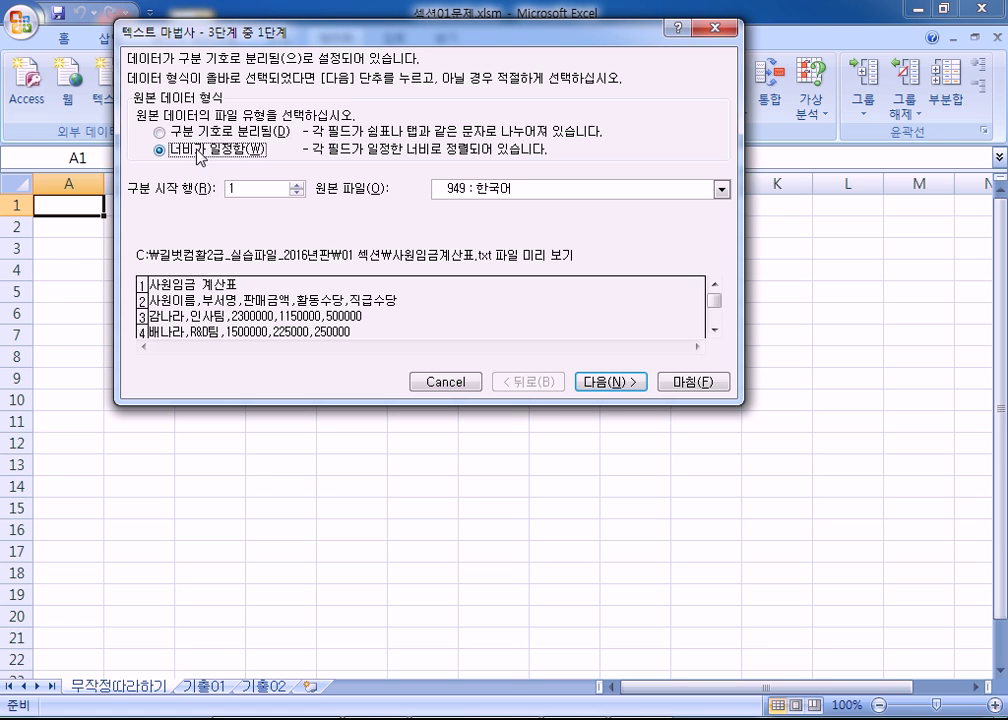
left_click(201, 133)
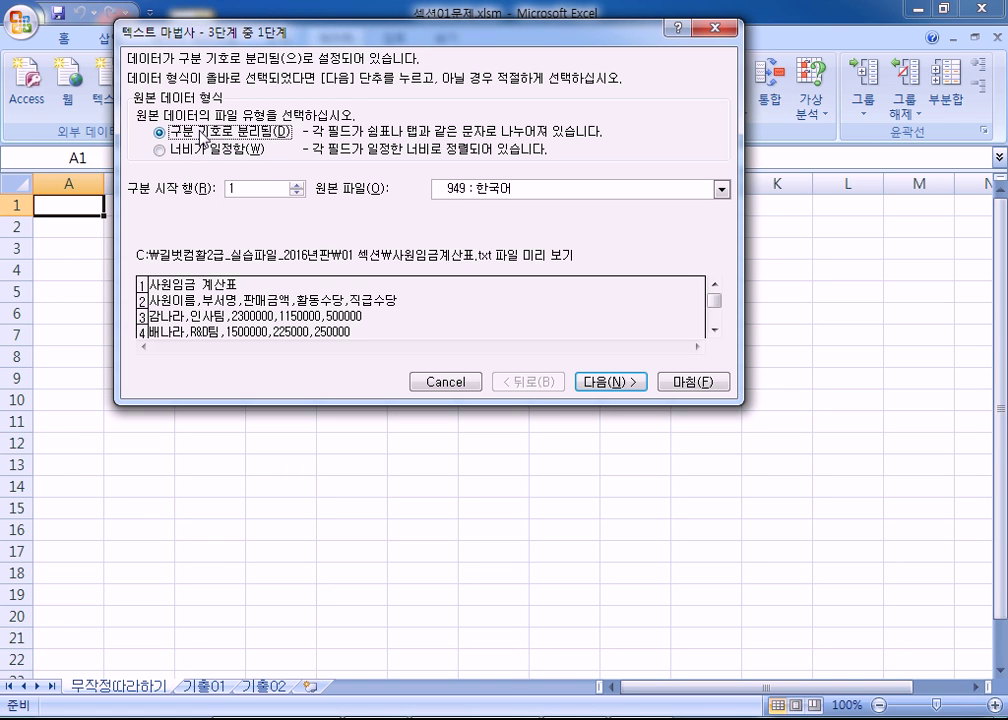
left_click(607, 383)
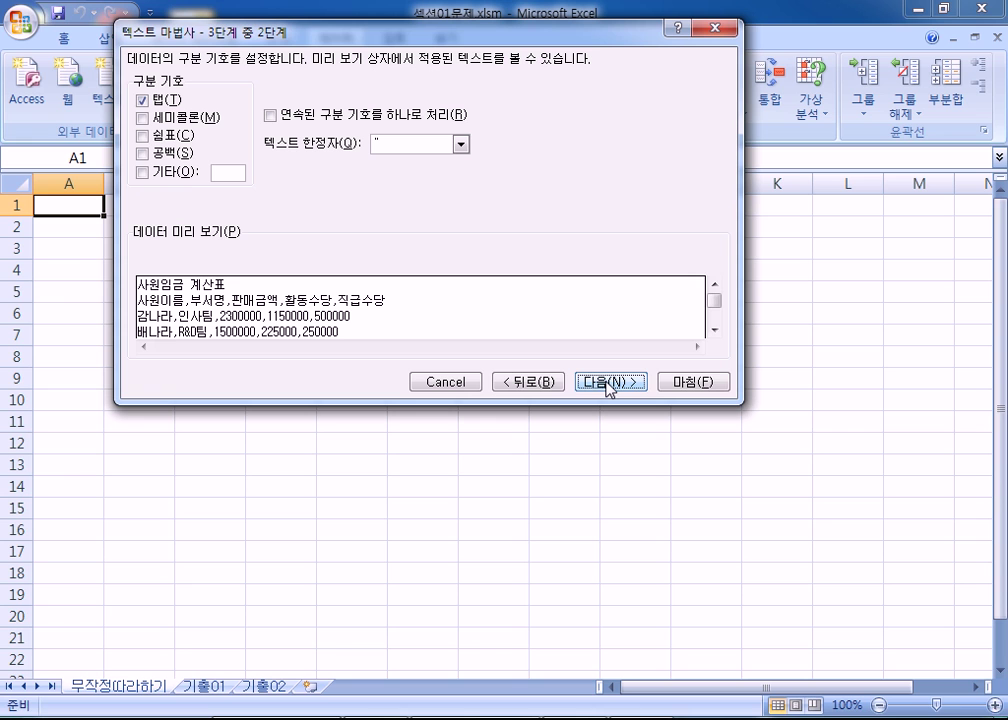
left_click(143, 135)
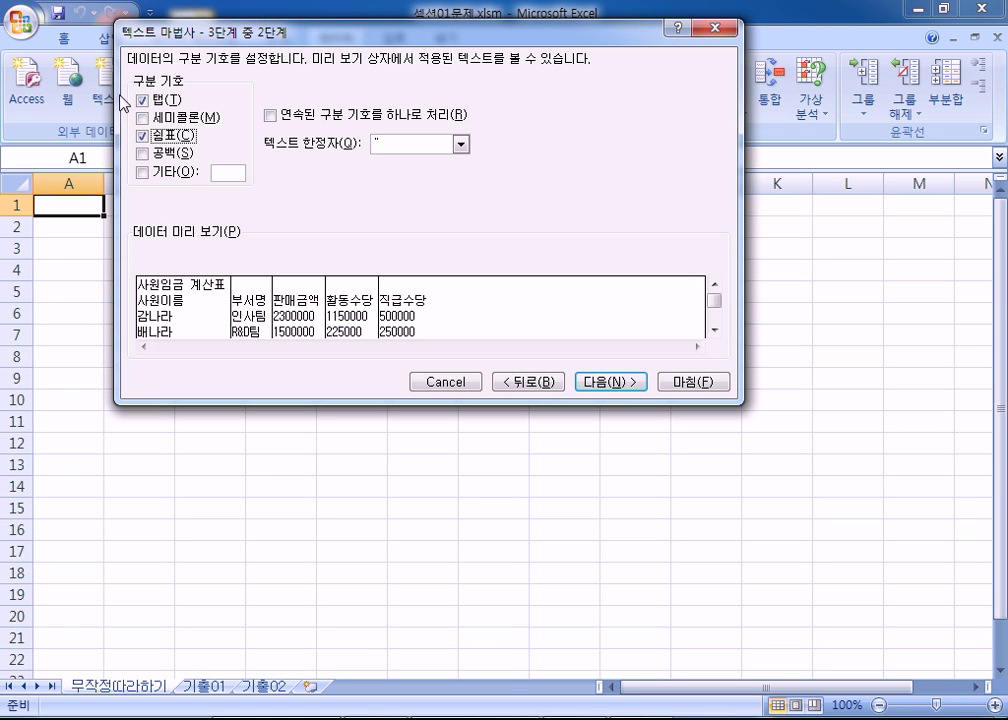
- Compare the data preview with the tab (탭) and comma (쉼표) delimiters switched on and off
left_click(143, 101)
left_click(143, 101)
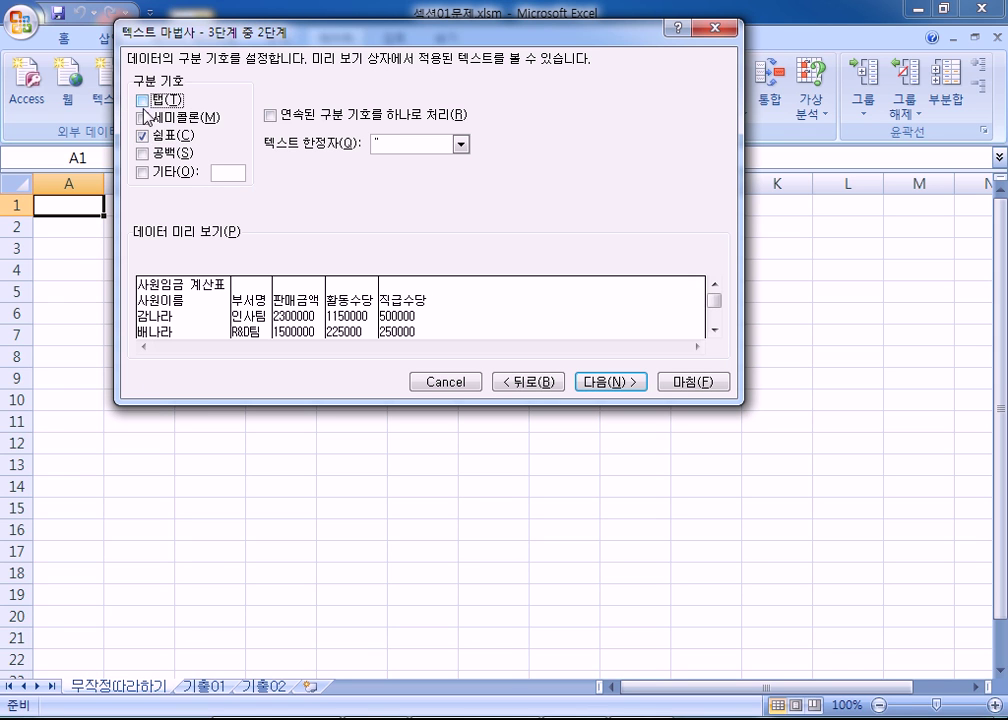
left_click(144, 137)
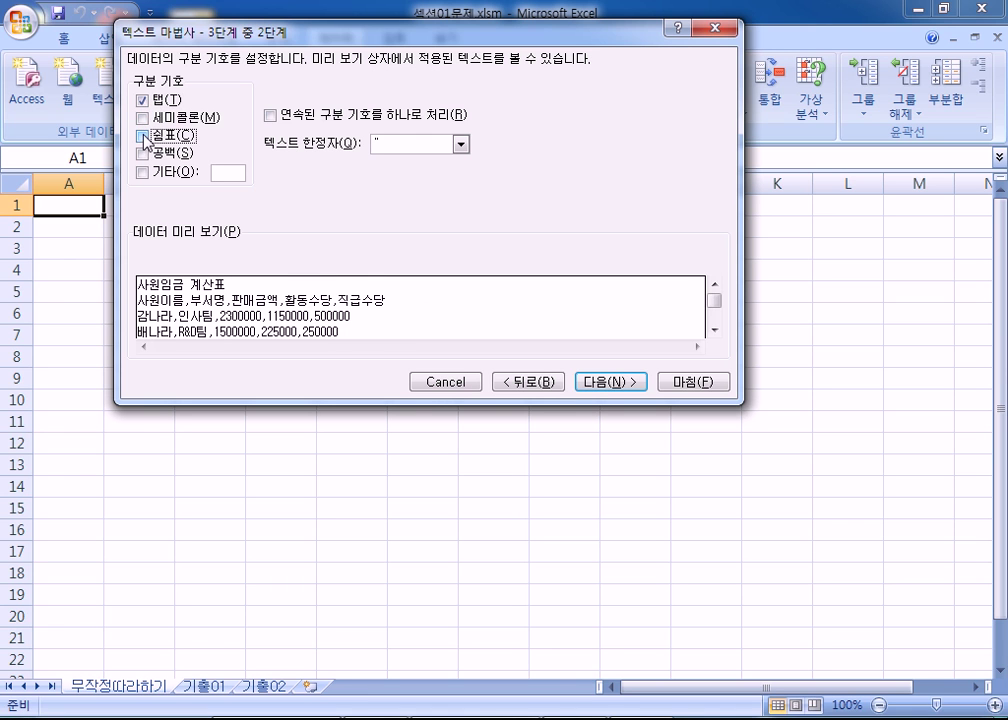
left_click(143, 137)
left_click(143, 137)
left_click(143, 137)
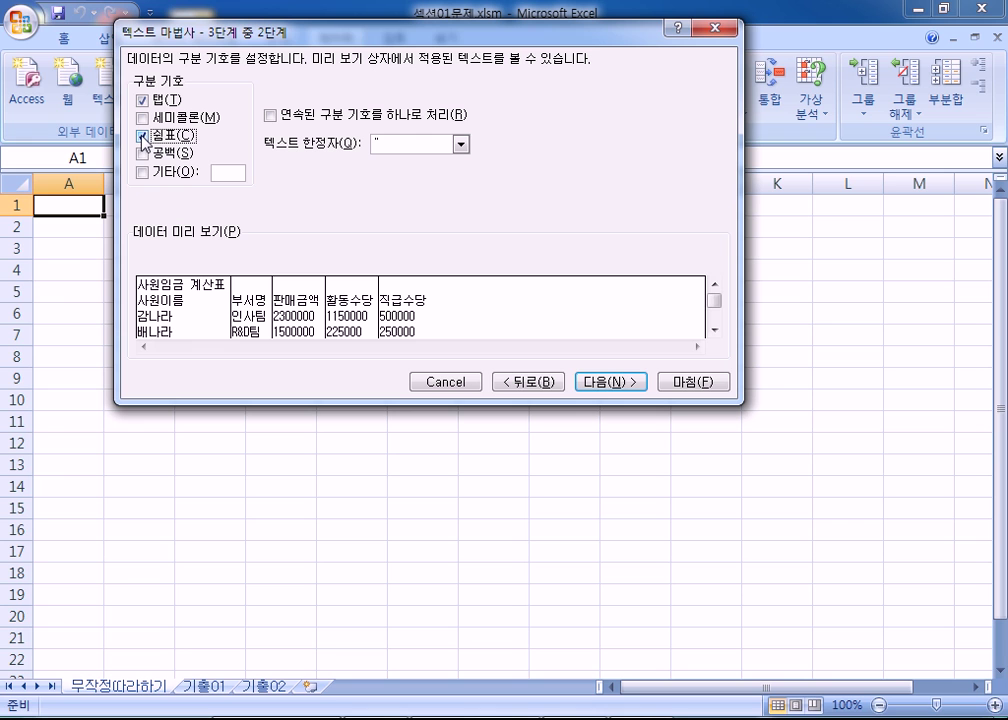
left_click(144, 137)
left_click(143, 137)
left_click(143, 137)
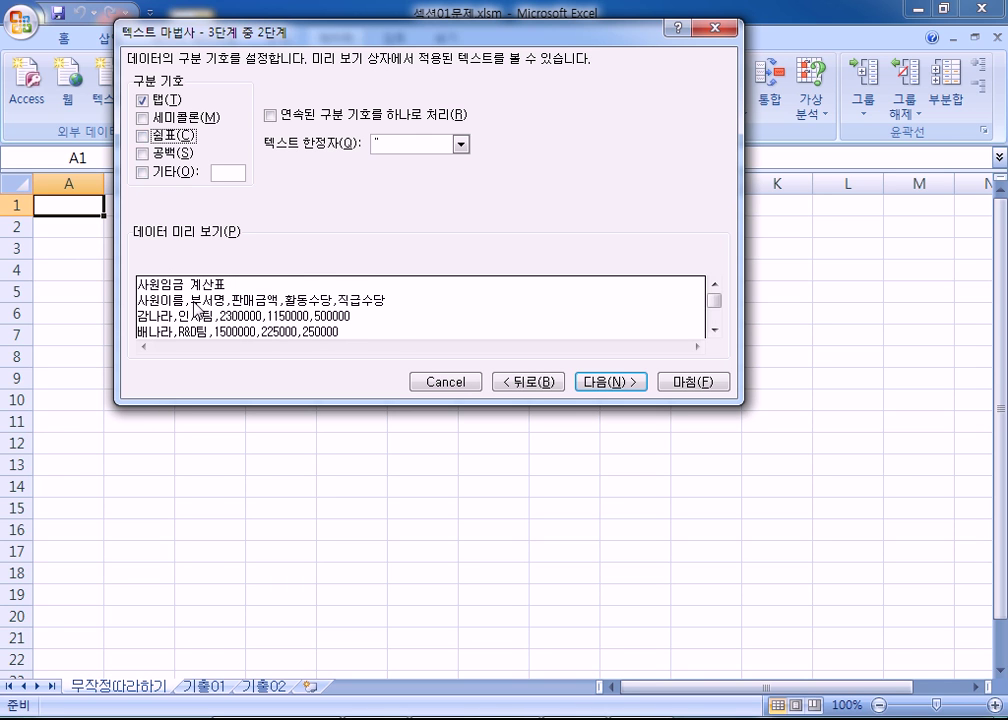
- Enable the comma (쉼표) delimiter alongside the tab and finish the text import with the default column formats
left_click(143, 139)
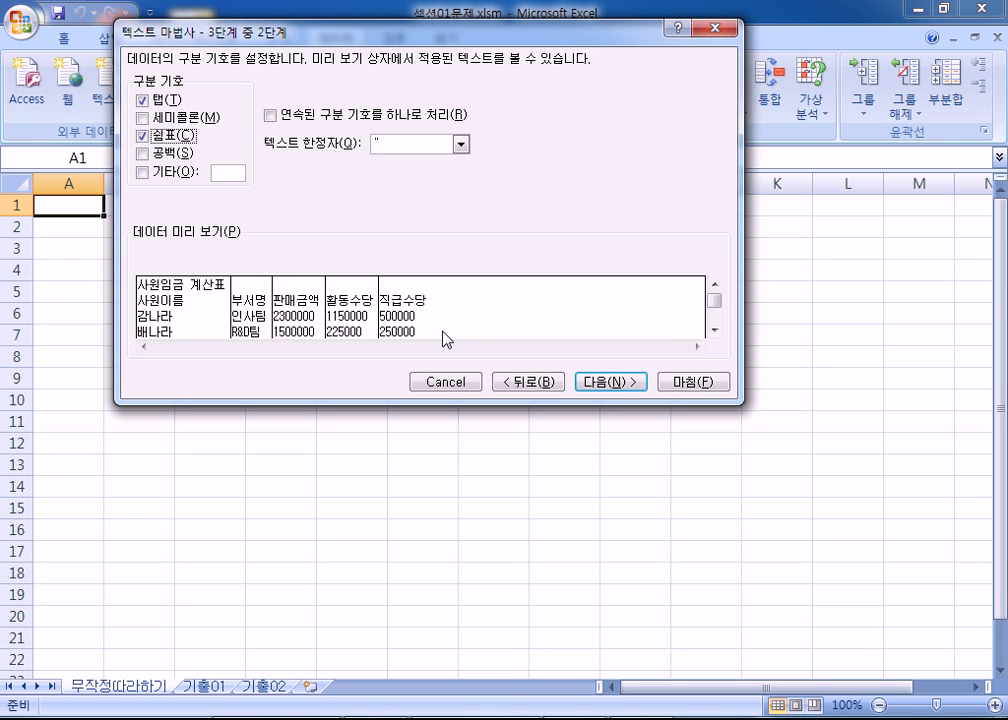
left_click(608, 382)
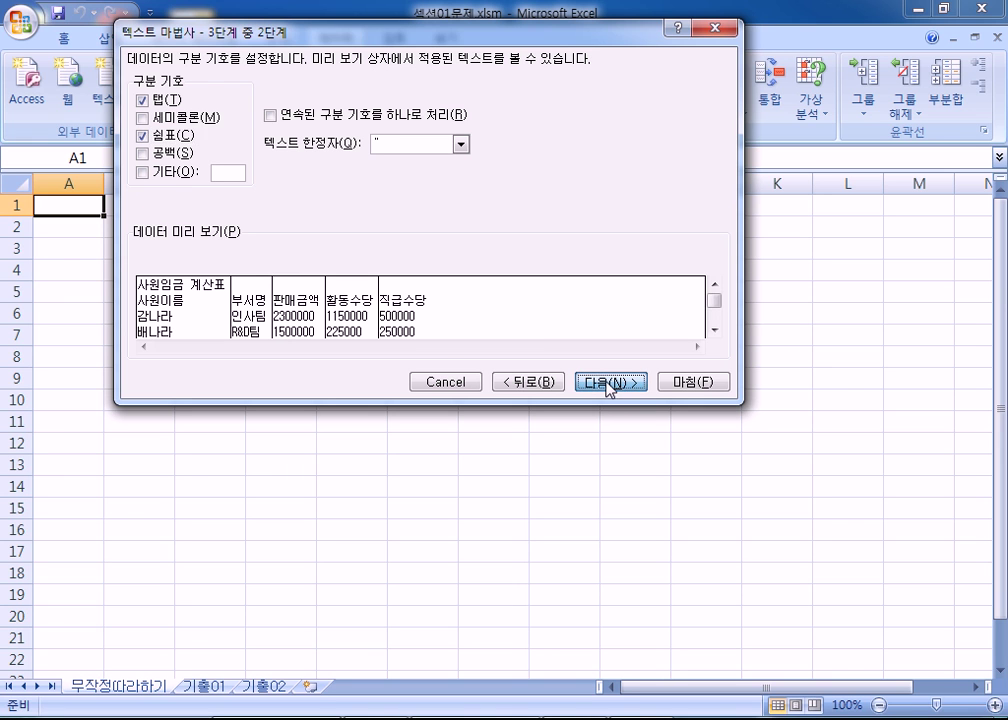
left_click(713, 390)
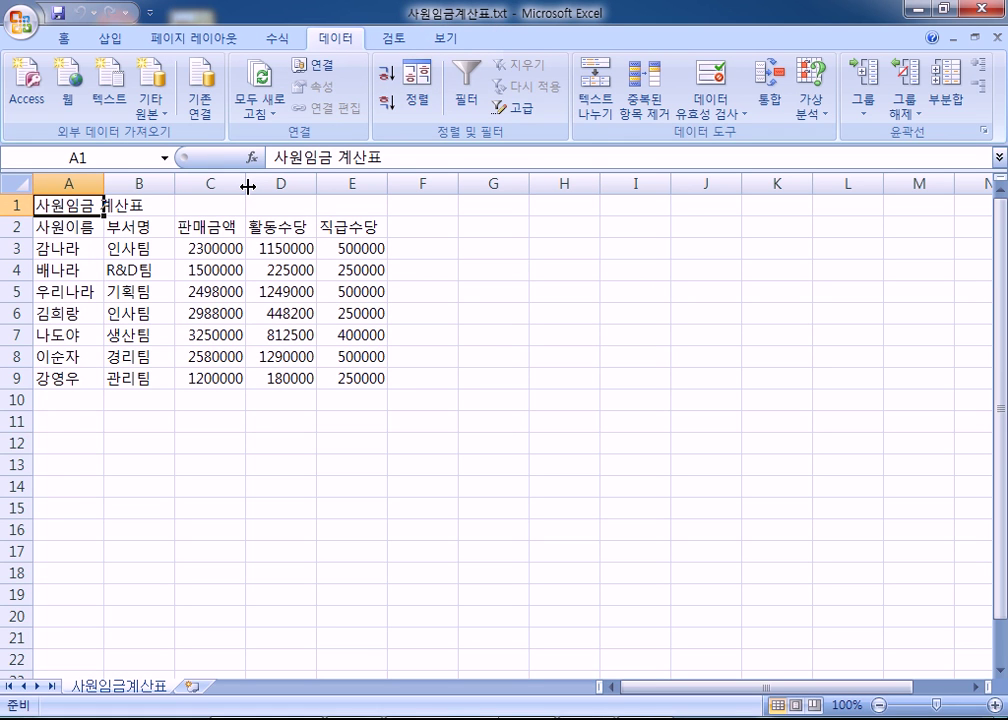
- Examine the imported wage table in A1:E9 of 사원임금계산표.txt at a larger magnification
left_click_drag(67, 203, 350, 376)
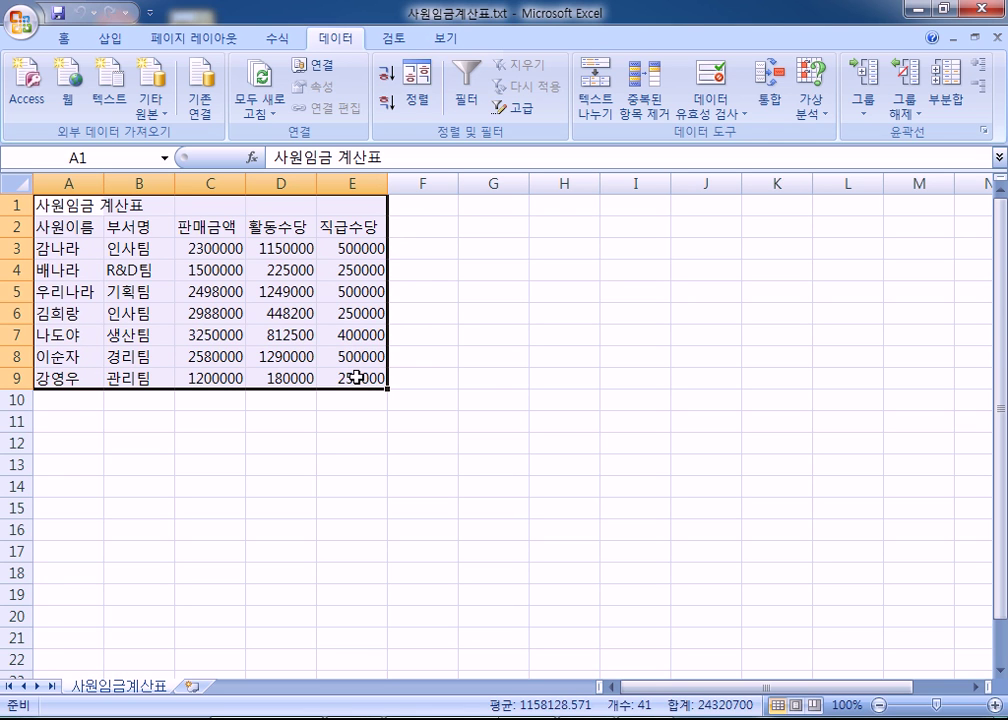
left_click_drag(100, 204, 342, 398)
left_click(65, 198)
scroll(259, 344, "up", 7)
scroll(608, 325, "down", 6)
left_click(416, 286)
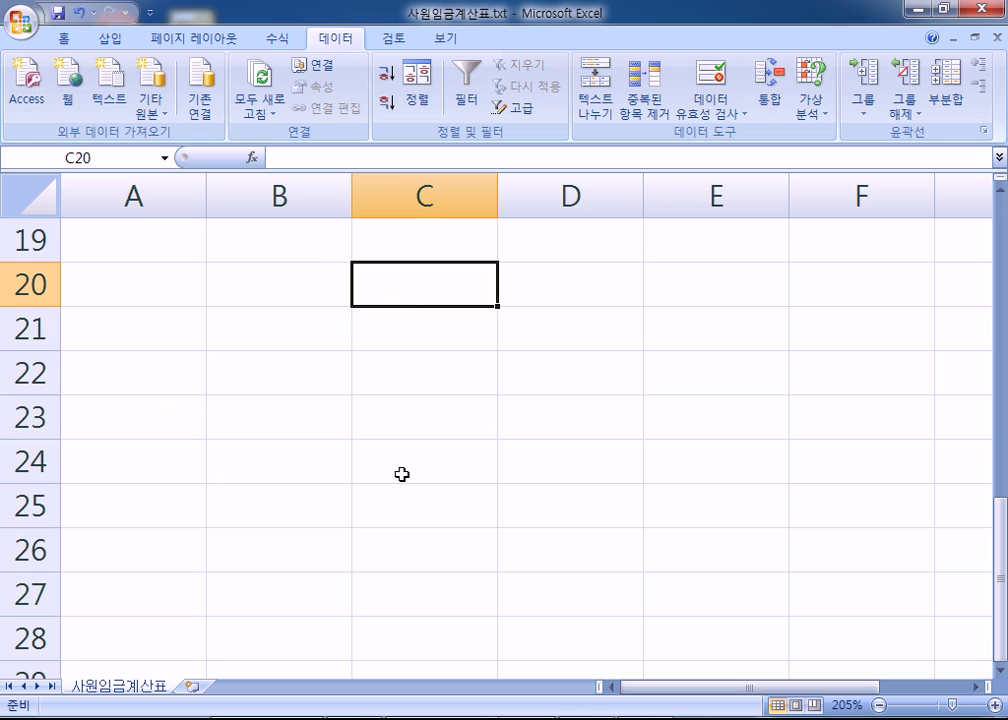
left_click(407, 333)
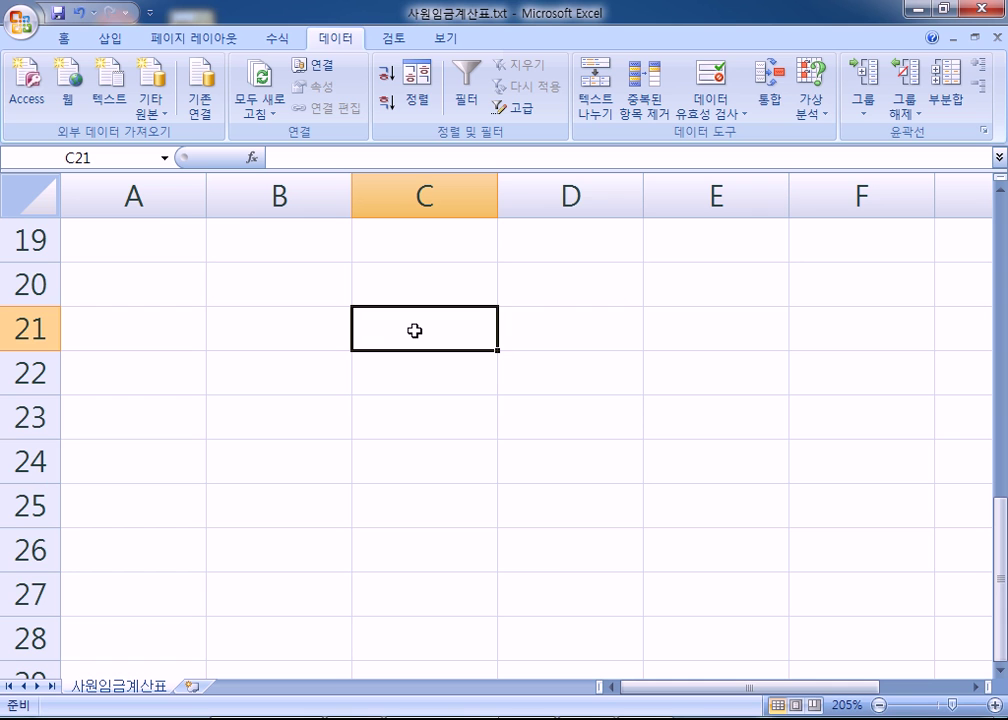
scroll(380, 326, "up", 6)
scroll(215, 285, "down", 1)
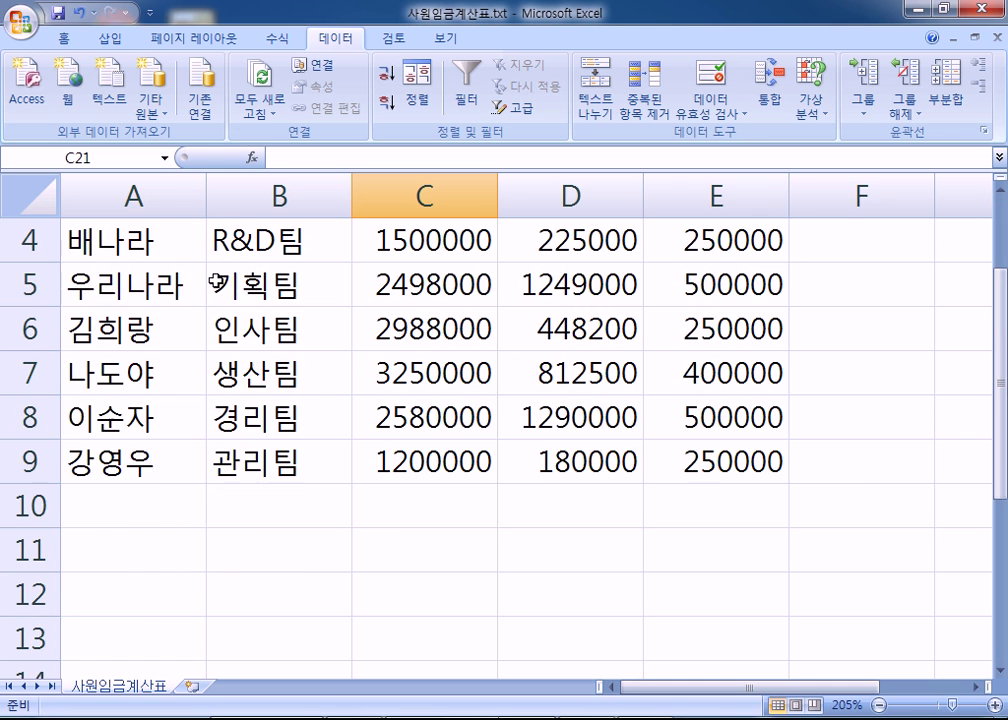
scroll(214, 547, "down", 3)
scroll(222, 288, "up", 1)
- Copy the imported wage table in A1:E9 to the clipboard
left_click_drag(97, 223, 565, 499)
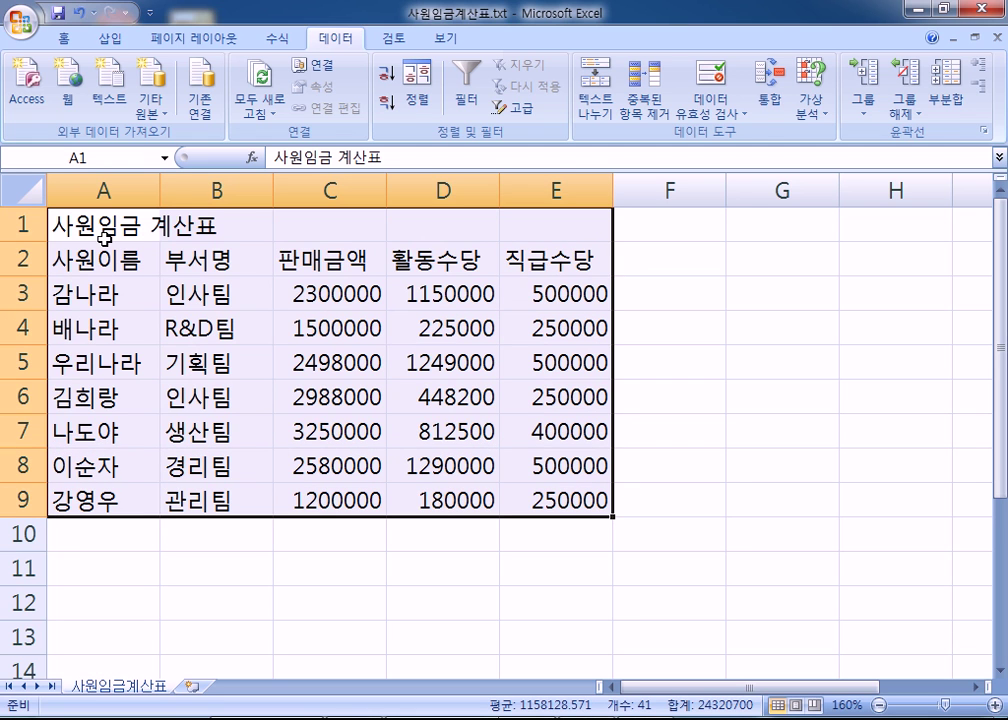
left_click(62, 40)
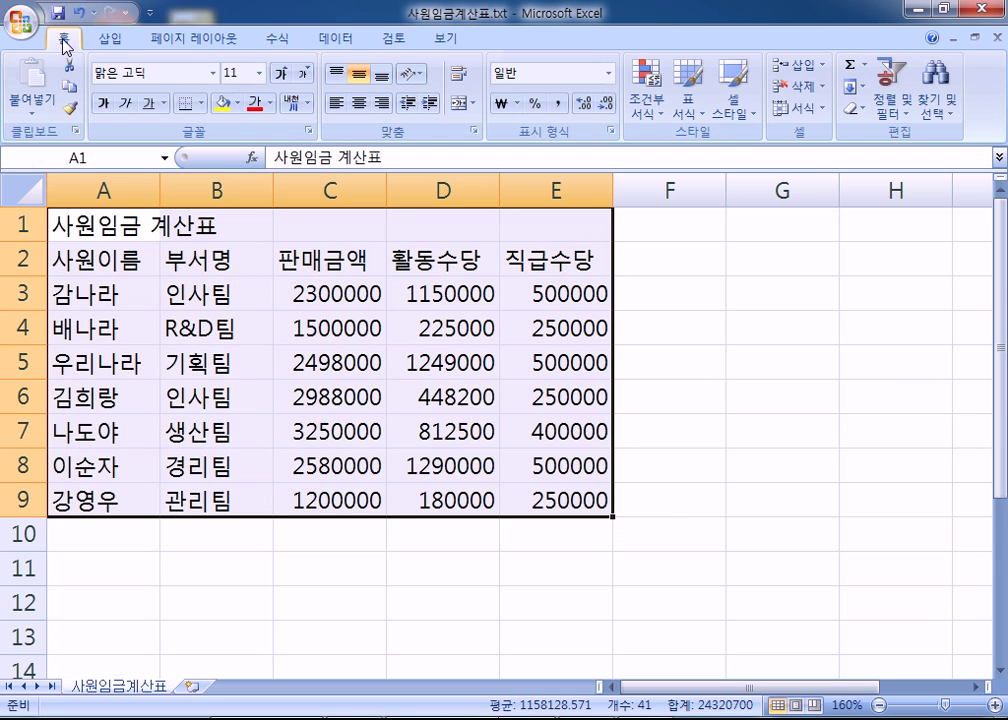
left_click(70, 89)
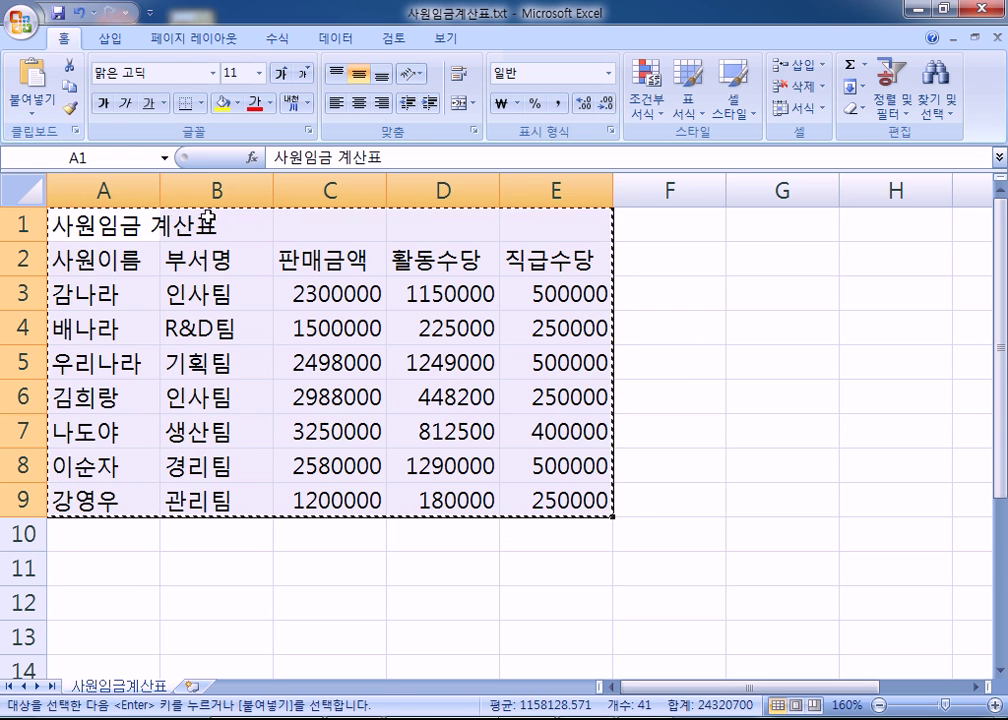
key("Escape")
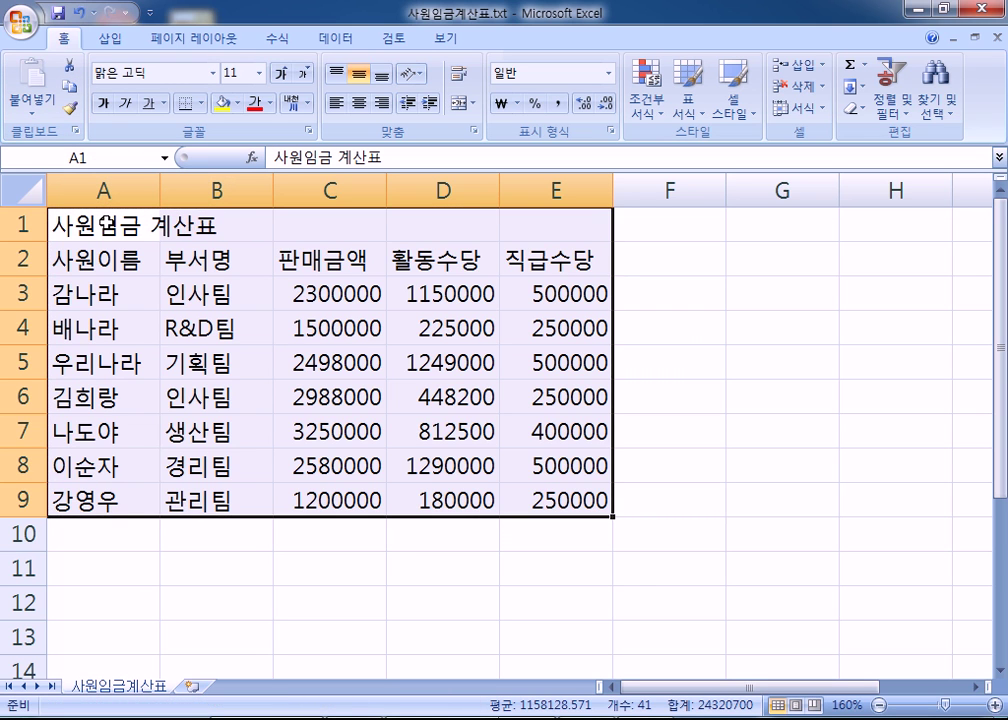
right_click(112, 228)
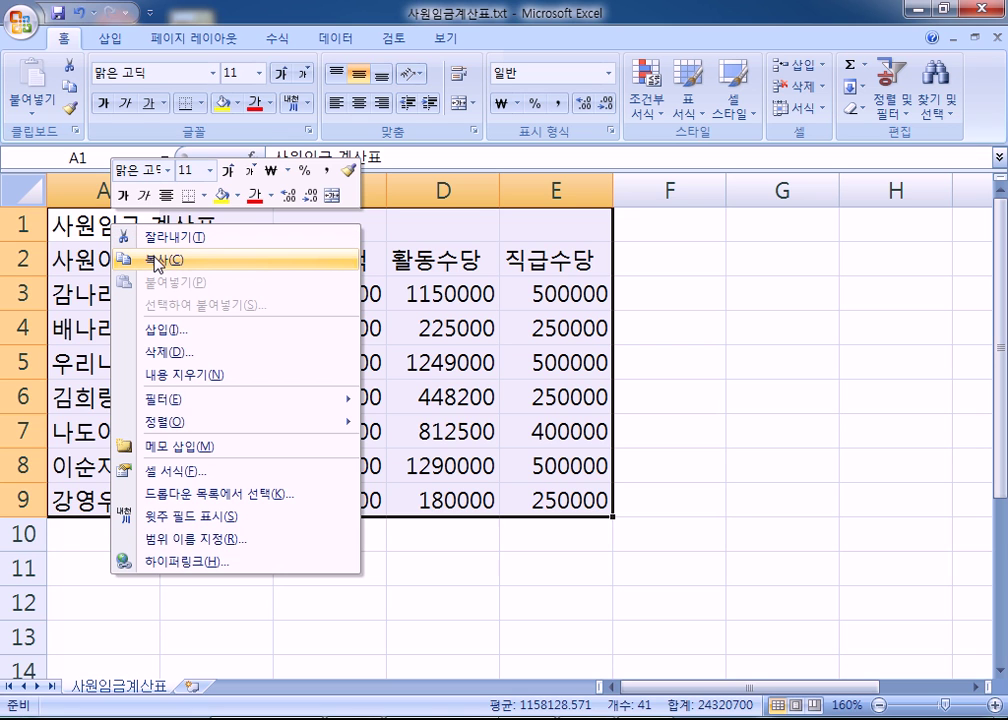
key("Escape")
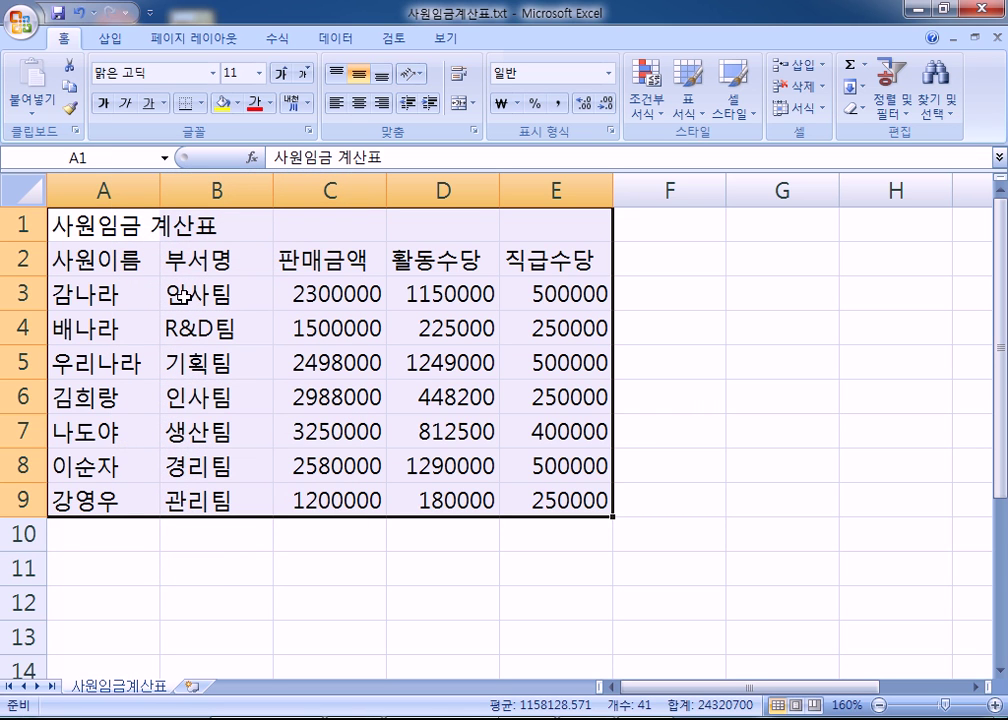
key("ctrl+c")
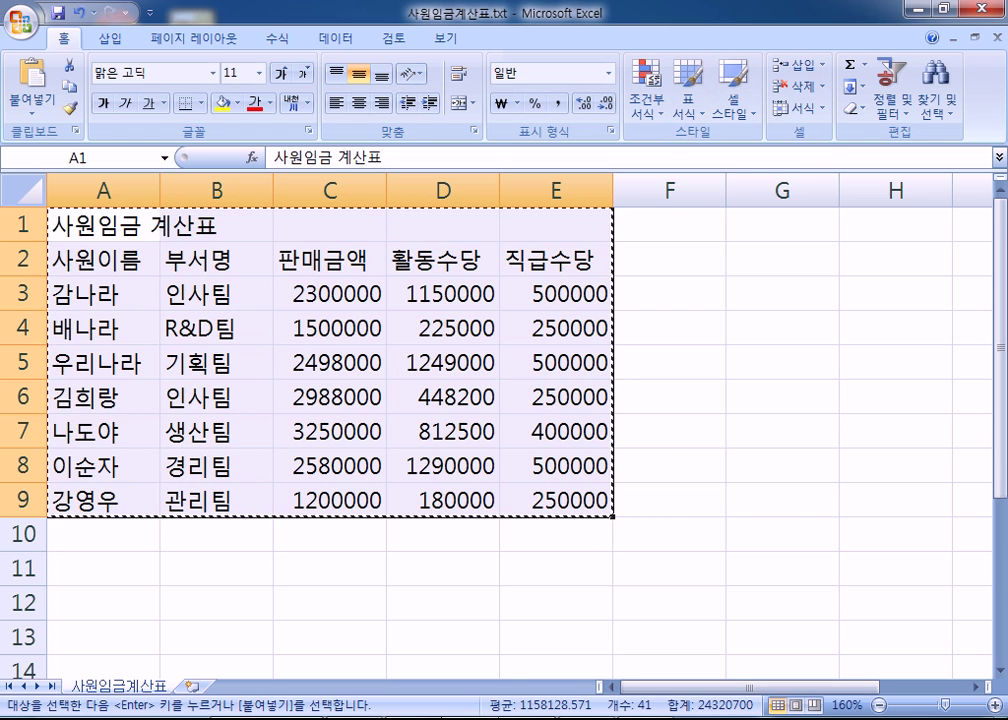
- Switch to 섹션01문제.xlsm and paste the copied table at cell A1 of the 무작정따라하기 sheet
mouse_move(470, 718)
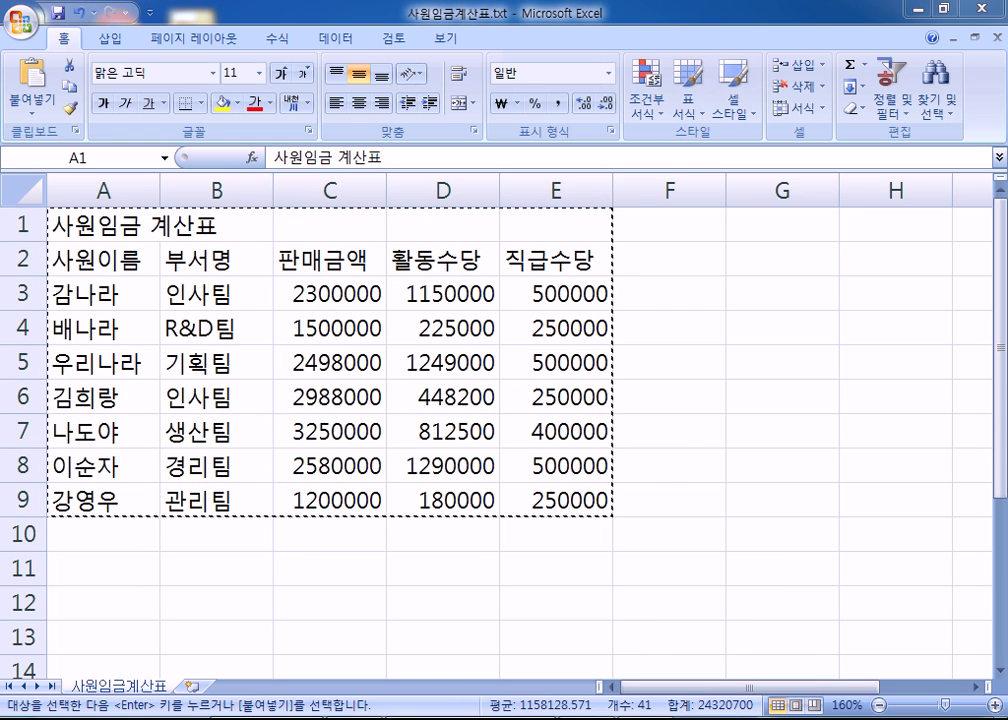
right_click(680, 719)
left_click(722, 706)
left_click_drag(680, 719, 445, 25)
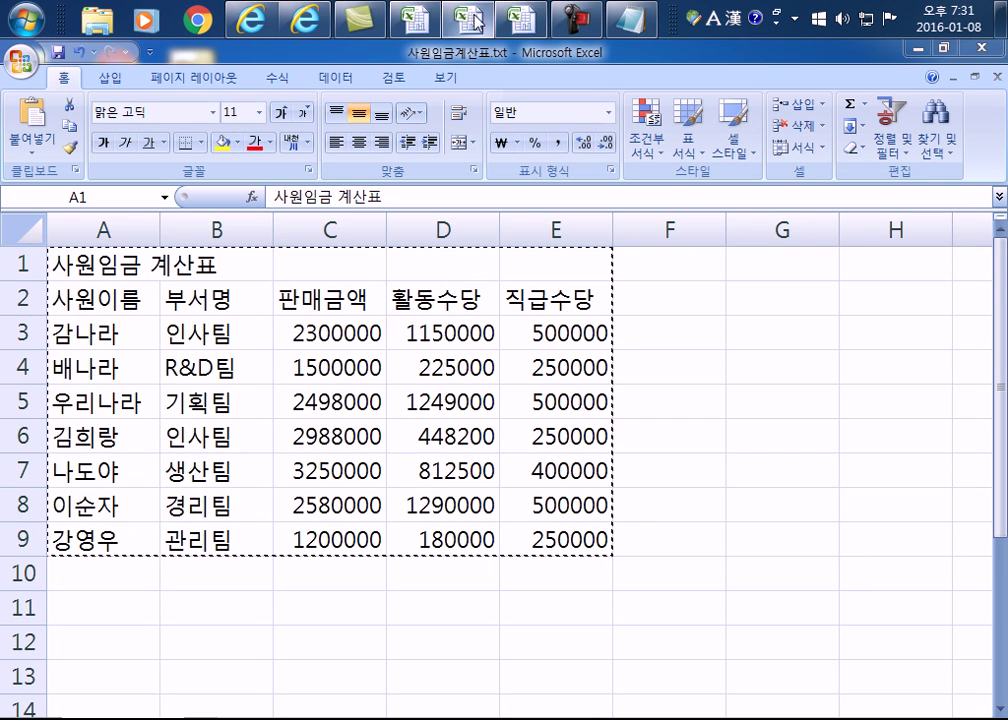
mouse_move(471, 20)
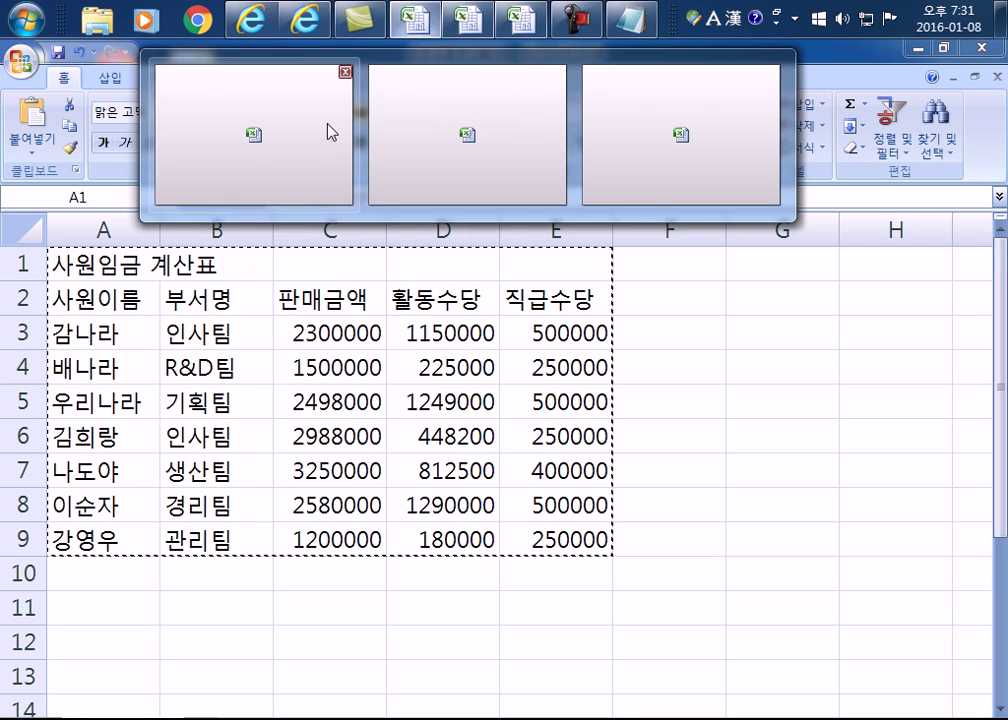
left_click(440, 130)
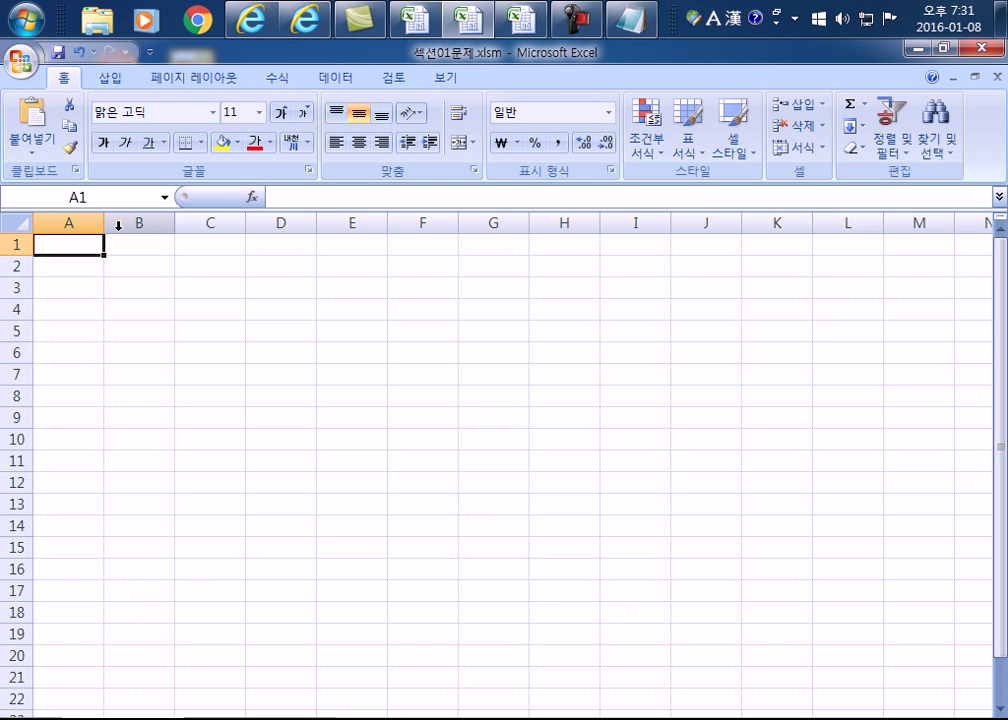
right_click(72, 248)
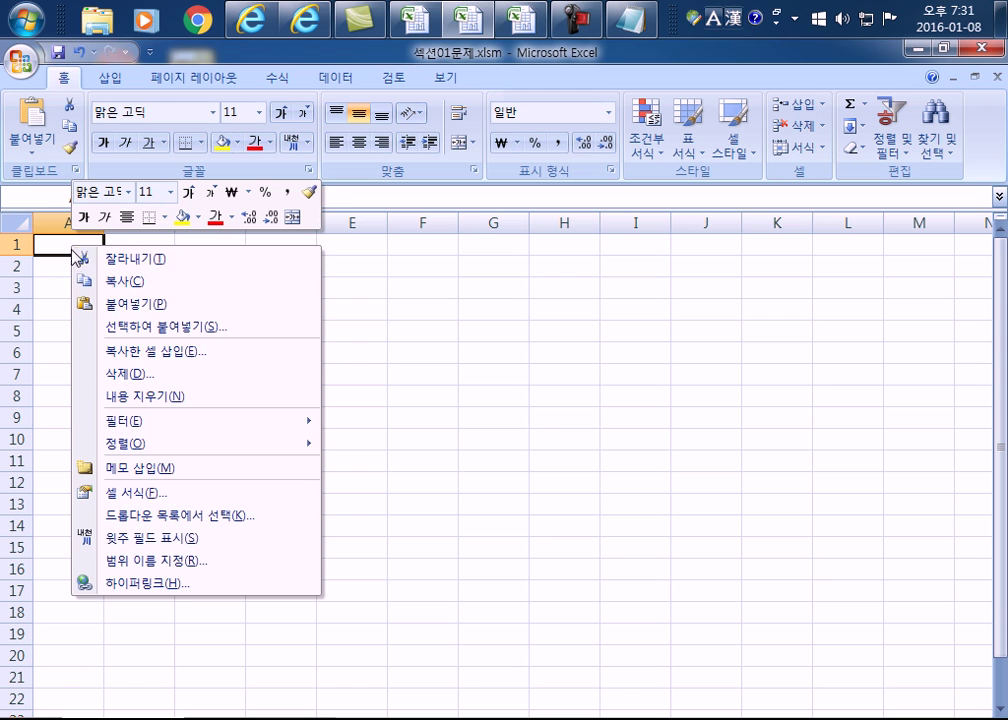
left_click(124, 306)
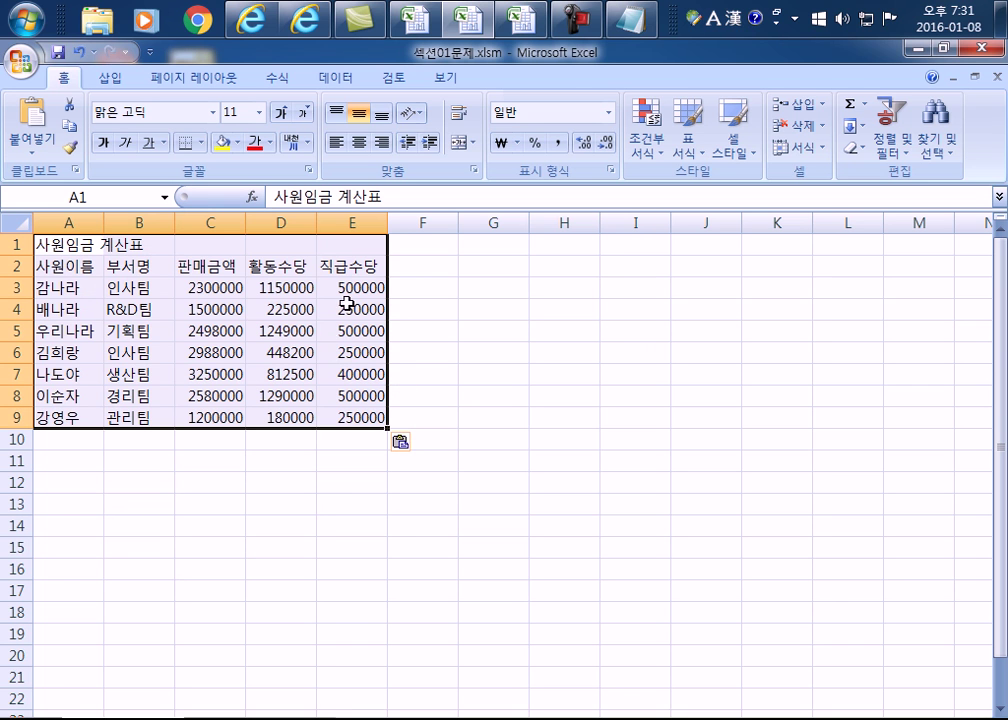
- Close the 사원임금계산표.txt workbook and the blank Book1, discarding Book1's changes
left_click(521, 16)
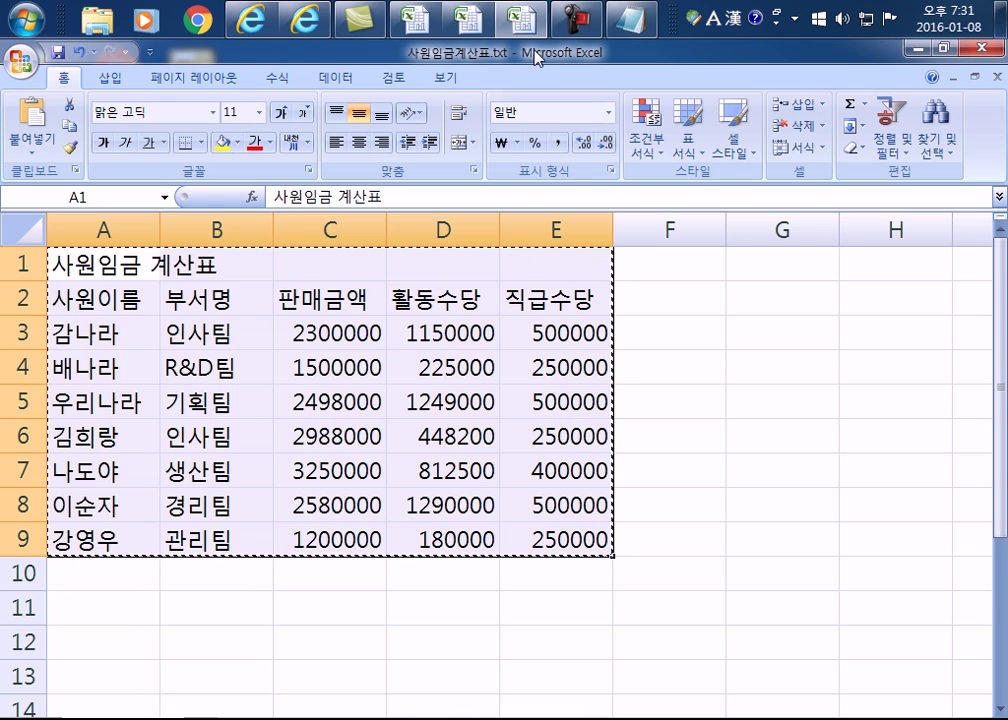
left_click(999, 78)
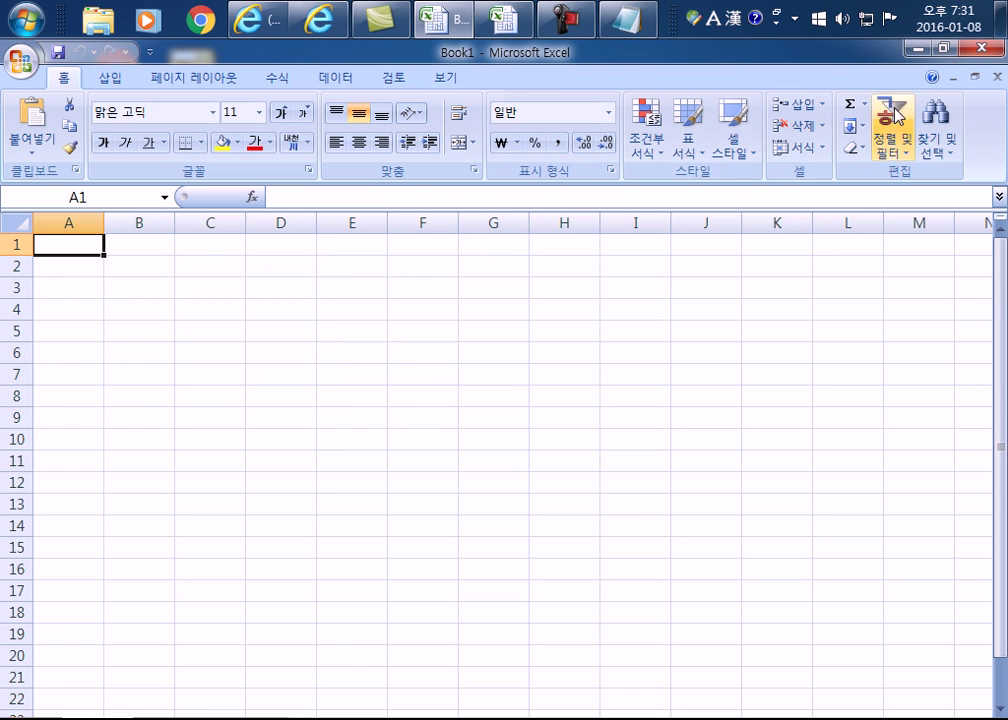
left_click(997, 78)
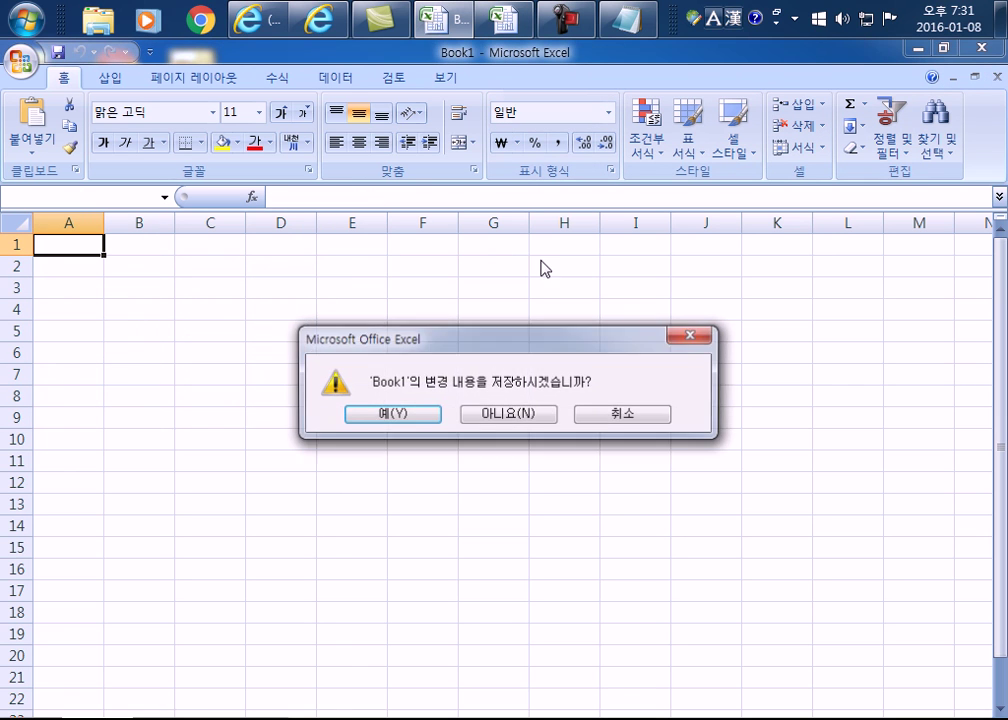
left_click(513, 412)
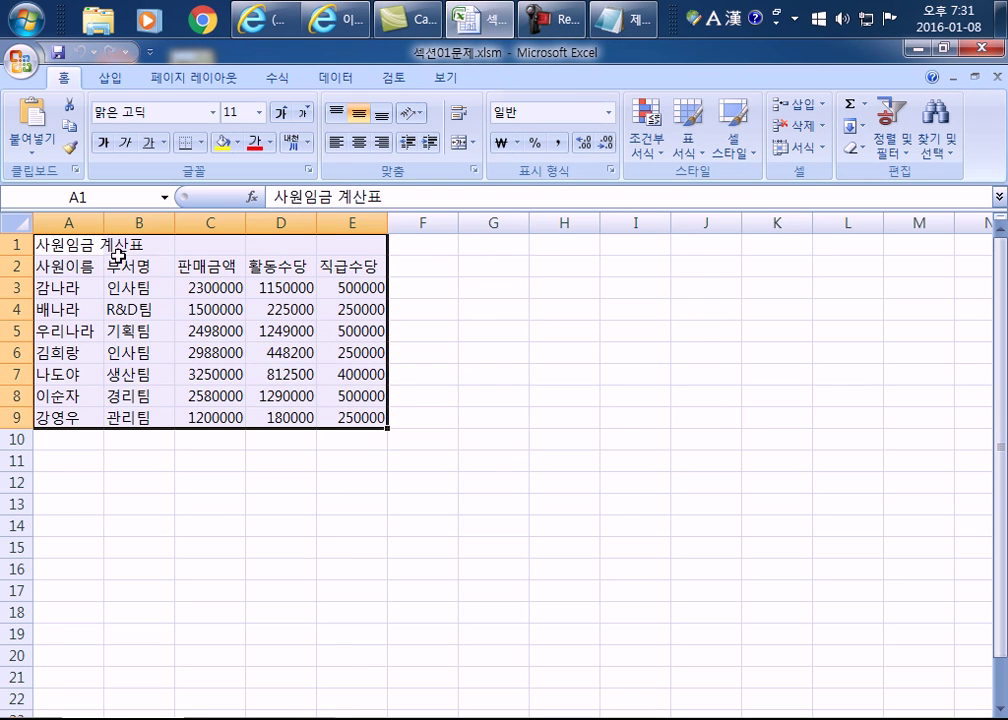
- Show the 기출01 sheet and dock the taskbar back at the desktop's lower edge, keeping the workbook window maximized
left_click(46, 242)
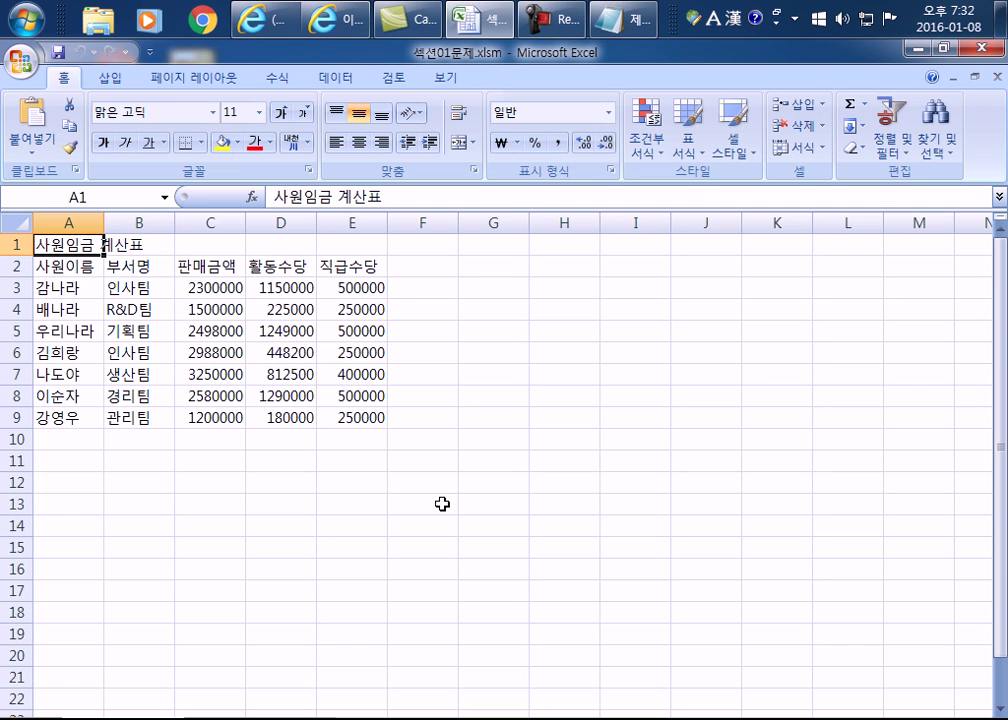
left_click(943, 47)
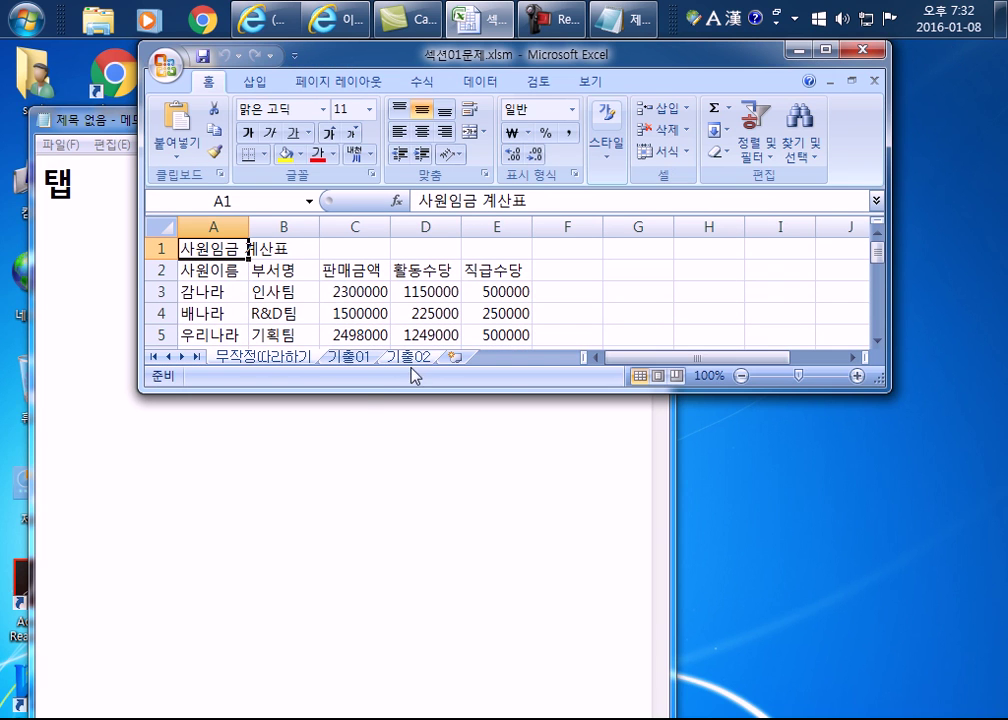
left_click(356, 358)
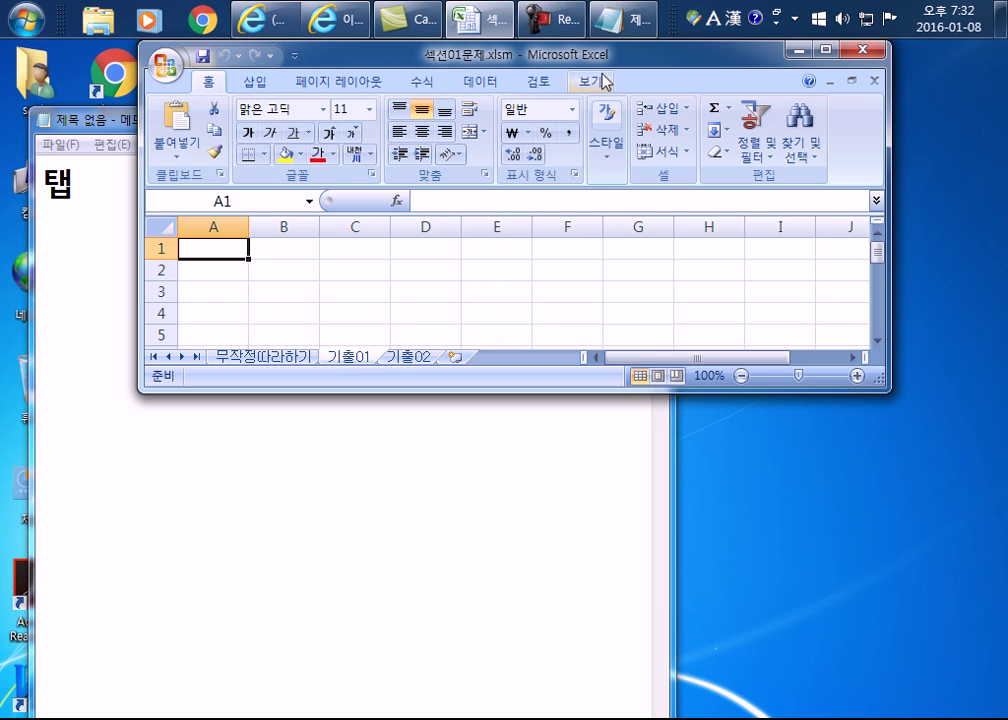
left_click_drag(661, 21, 620, 716)
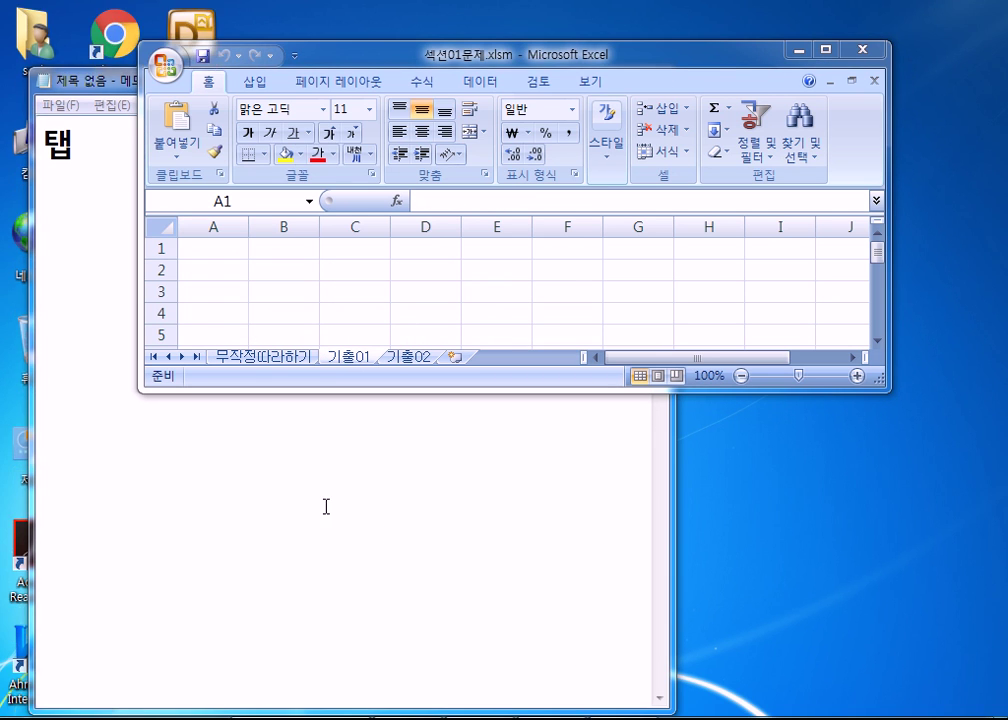
double_click(389, 55)
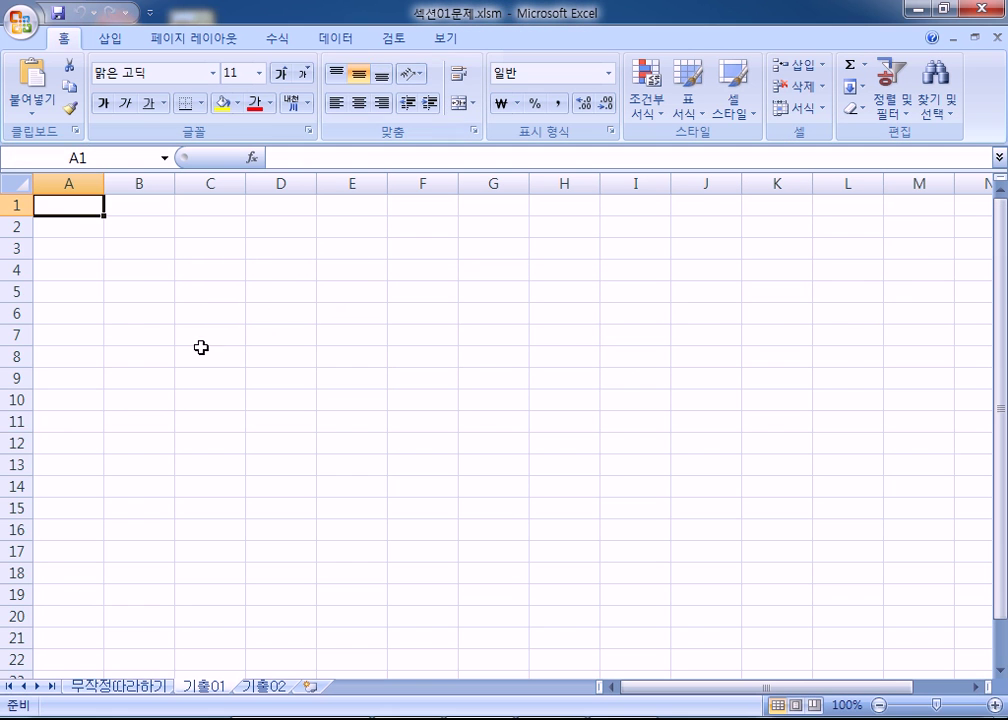
- Clear the wage table from A1:E9 of the 무작정따라하기 sheet and make A1 the active cell
left_click(112, 686)
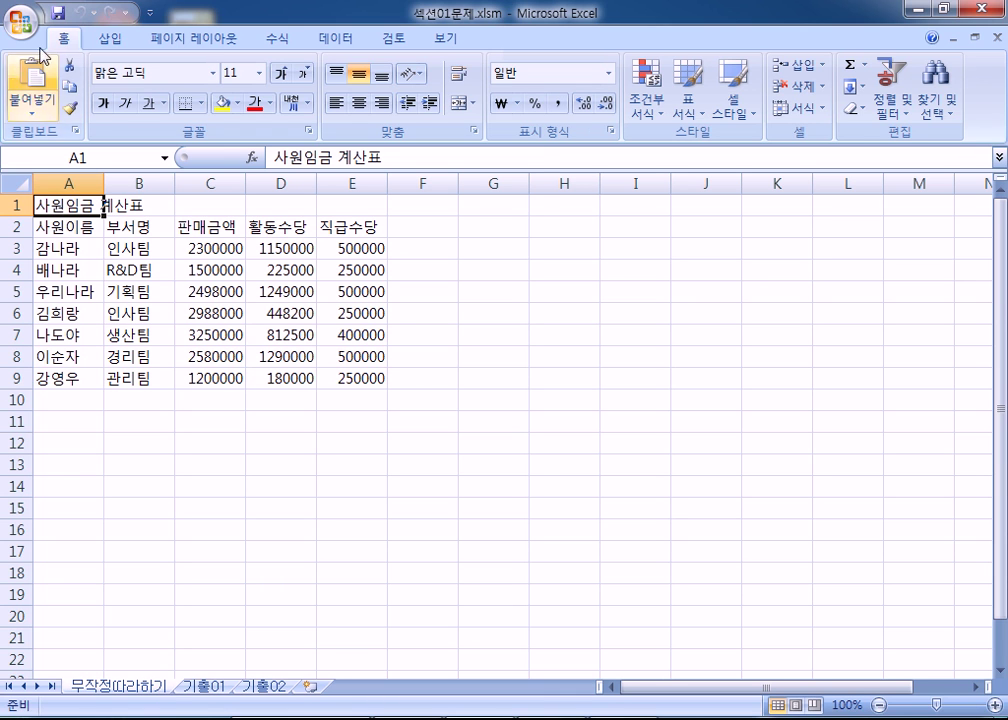
left_click(20, 21)
mouse_move(150, 234)
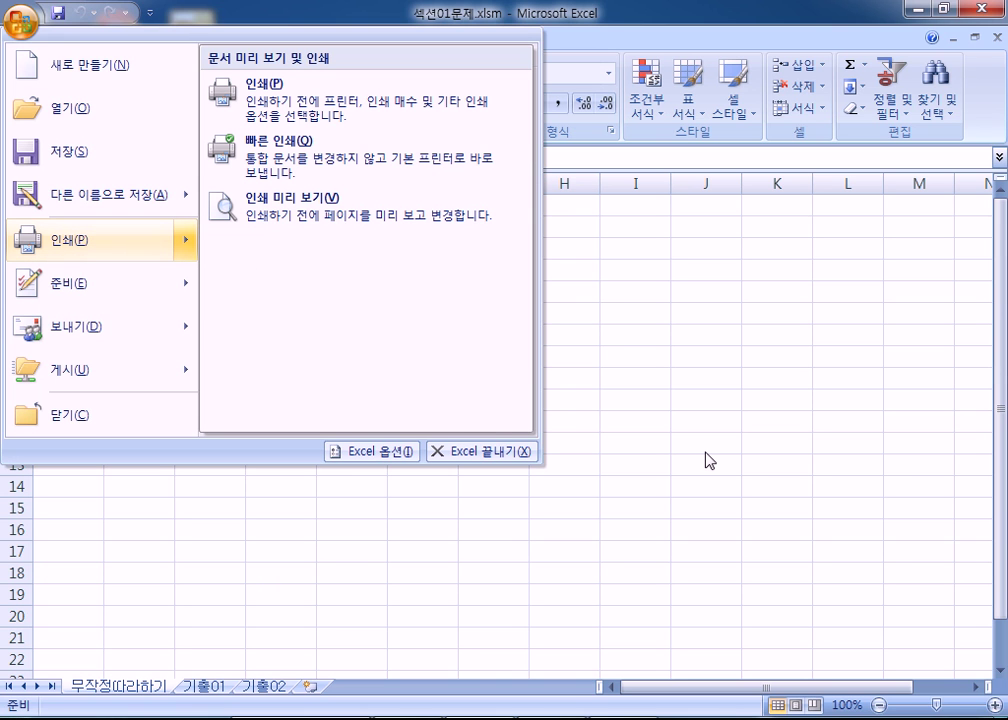
left_click(735, 472)
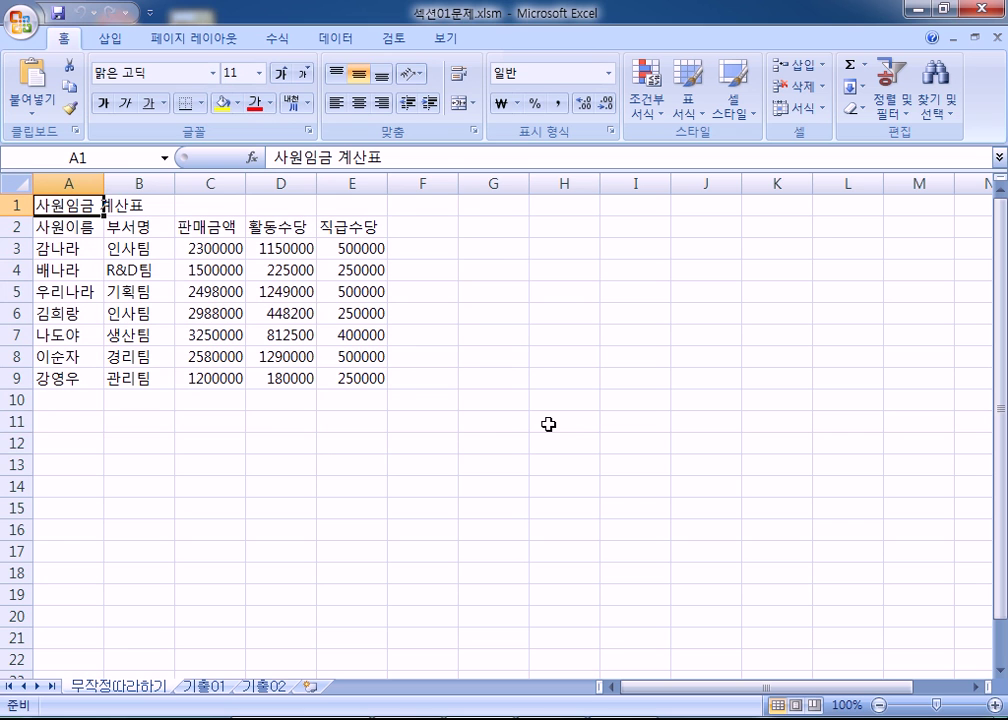
left_click_drag(84, 206, 328, 378)
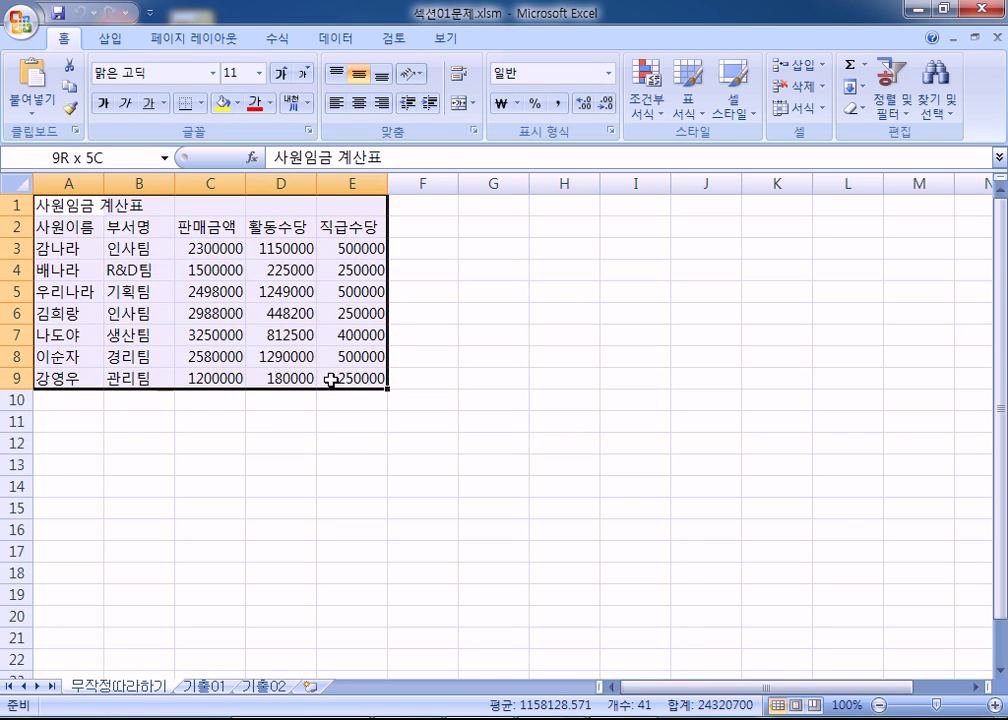
key("Delete")
left_click(67, 211)
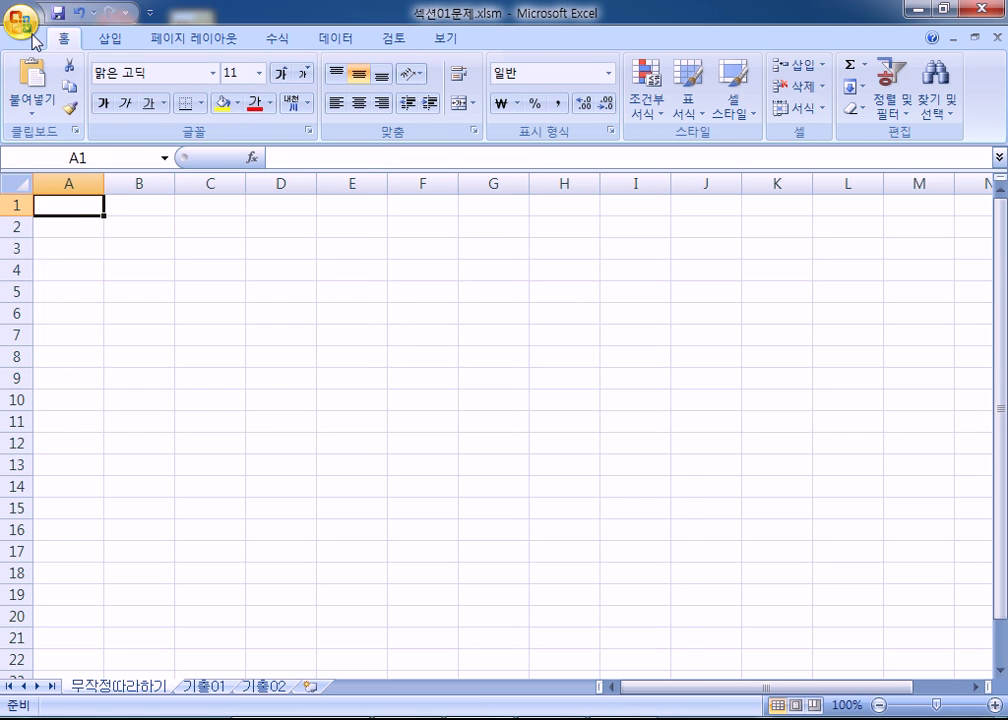
- Open 사원임금계산표.txt from the 01 섹션 folder, listing files that include text files
left_click(38, 38)
left_click(52, 104)
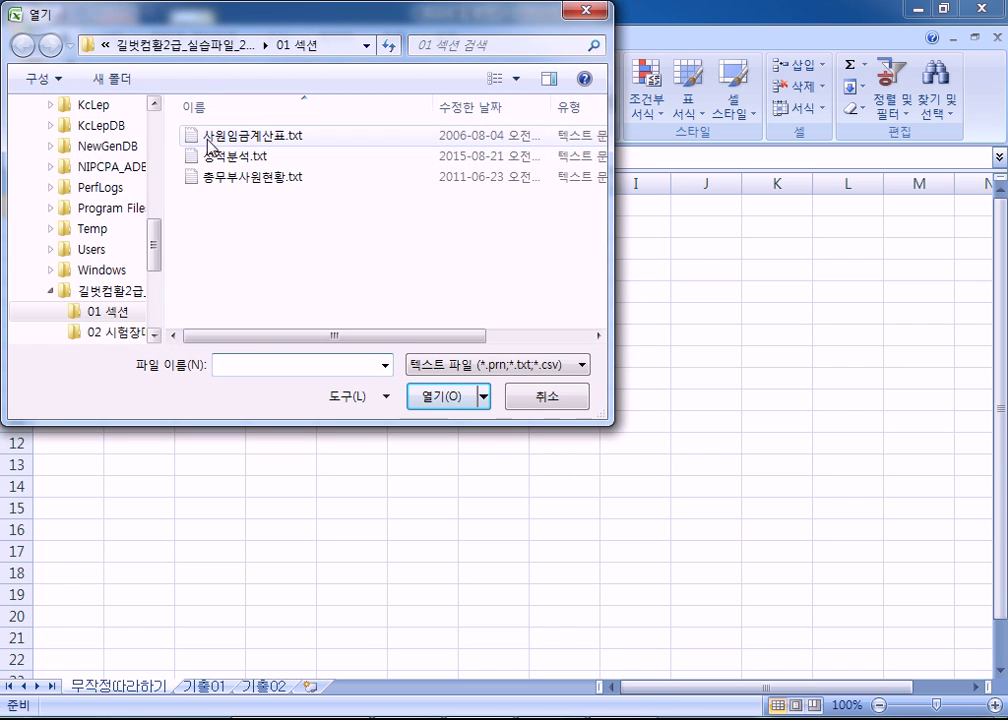
left_click(440, 365)
left_click(440, 334)
left_click(437, 366)
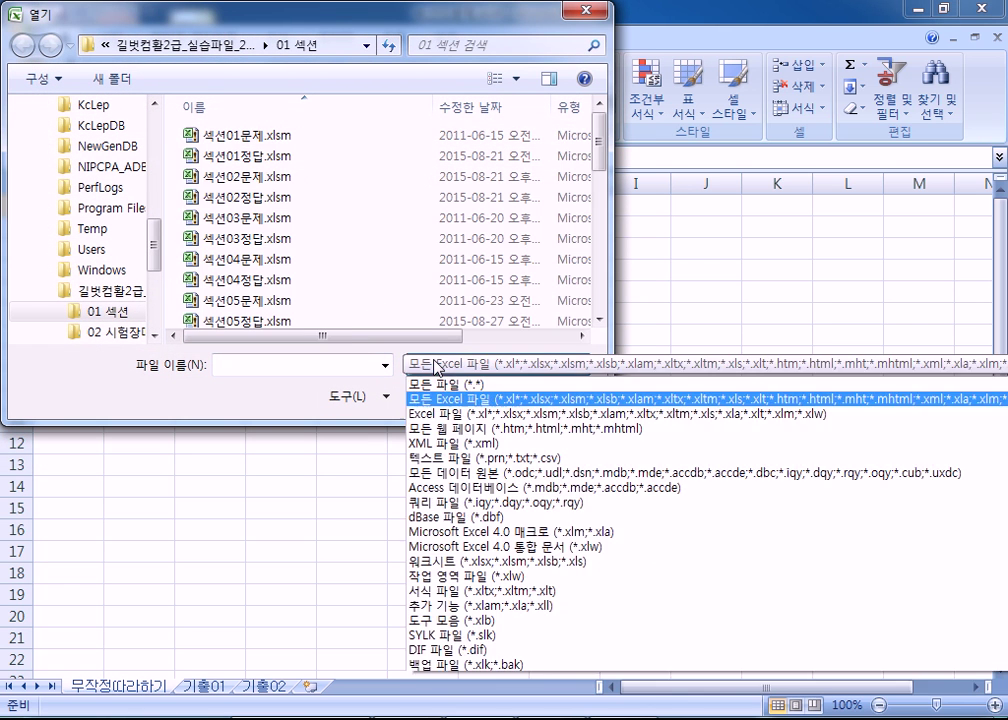
left_click(440, 391)
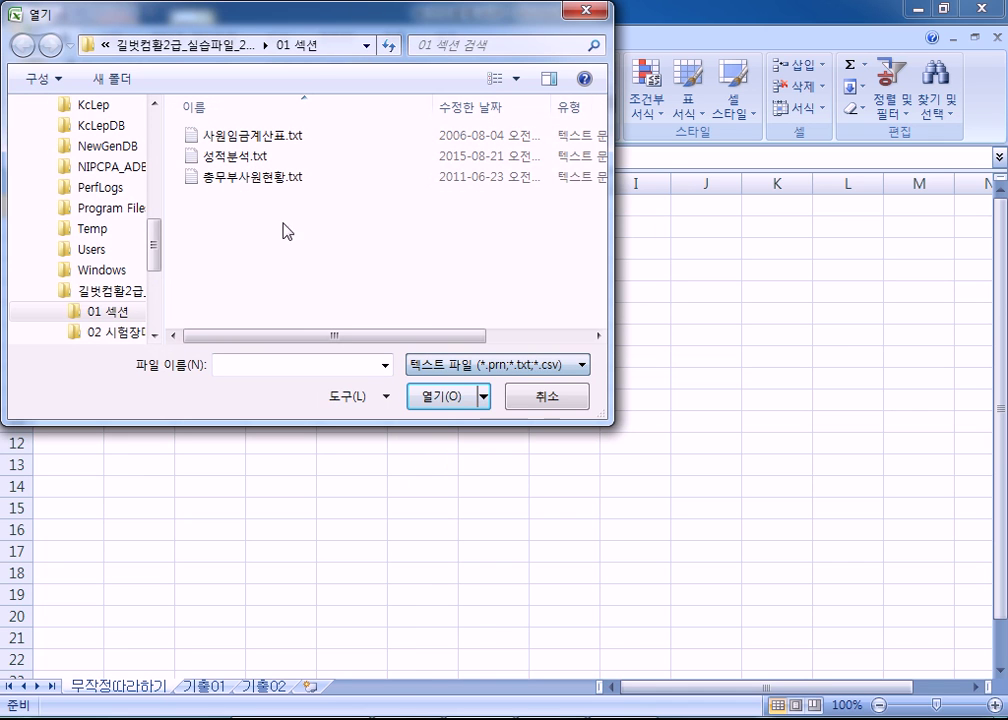
double_click(242, 137)
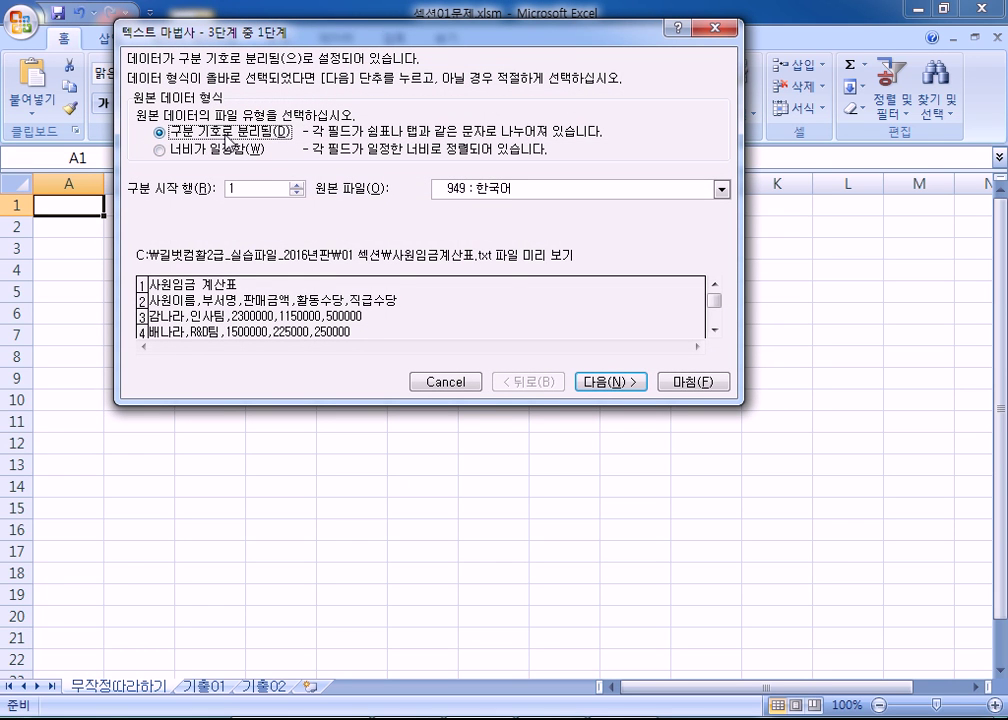
- Import the file with the Text Wizard as delimited data, adding comma as a delimiter and keeping the General column format
left_click(605, 381)
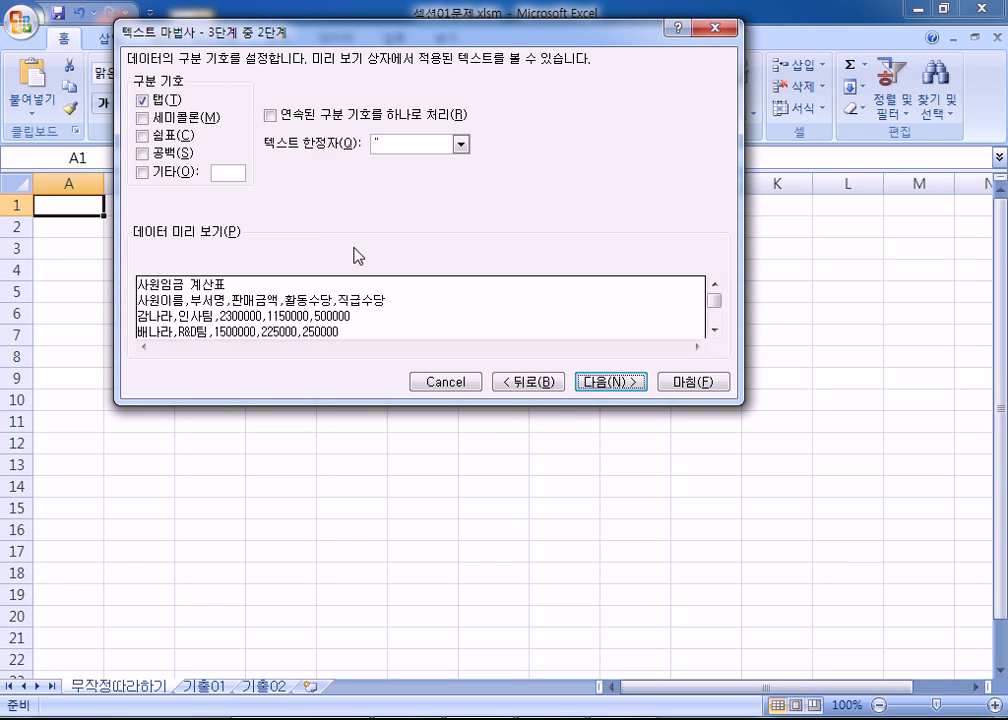
left_click(168, 136)
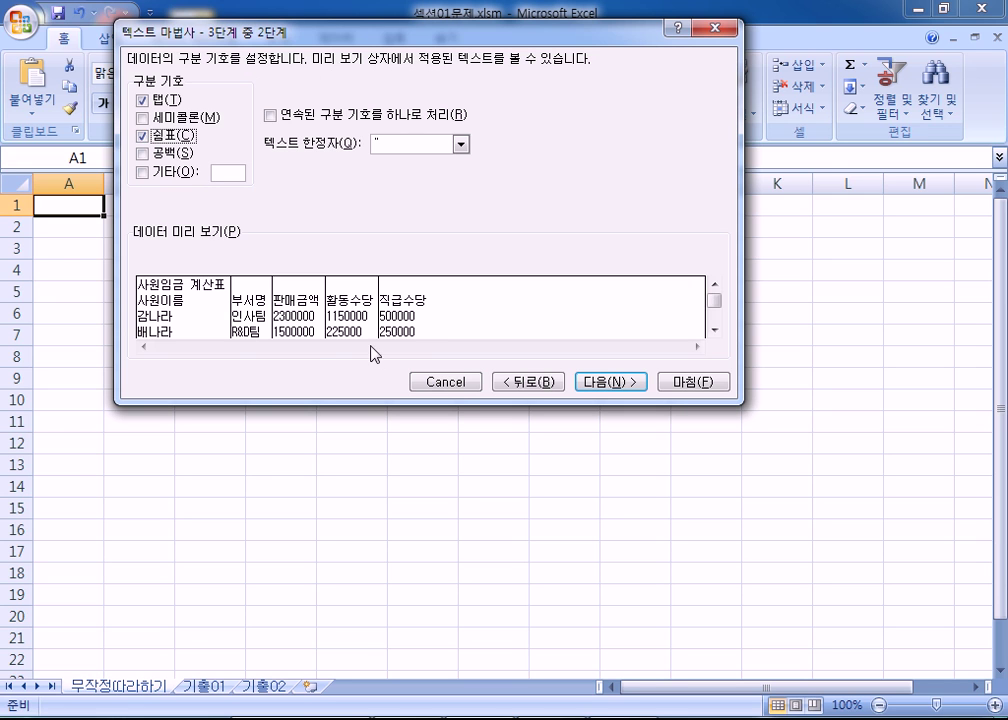
left_click(143, 136)
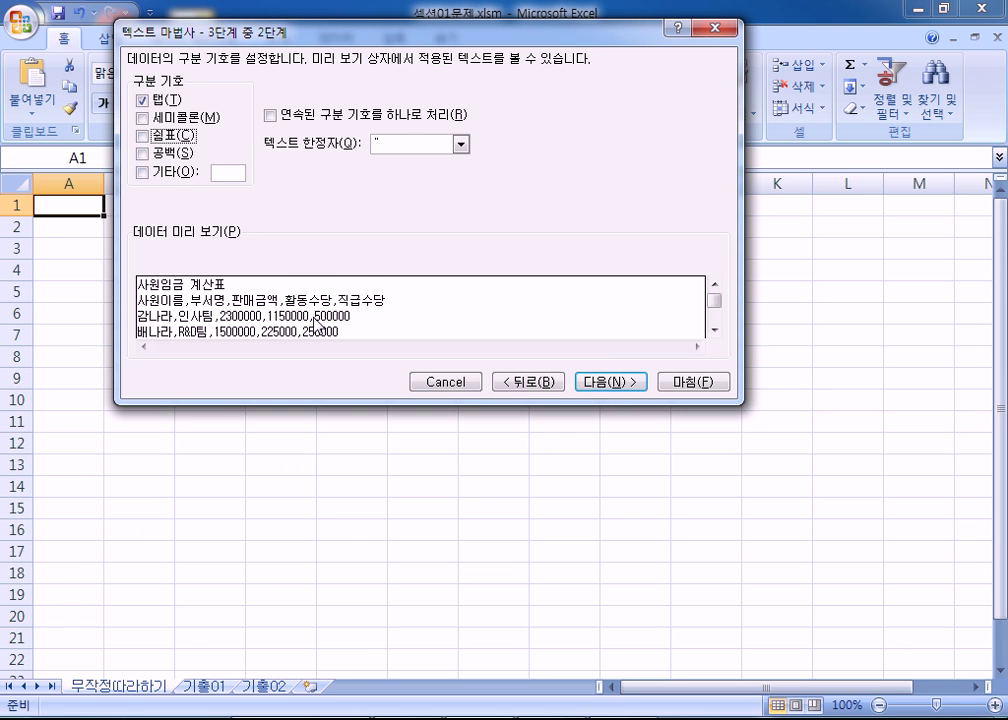
left_click(143, 136)
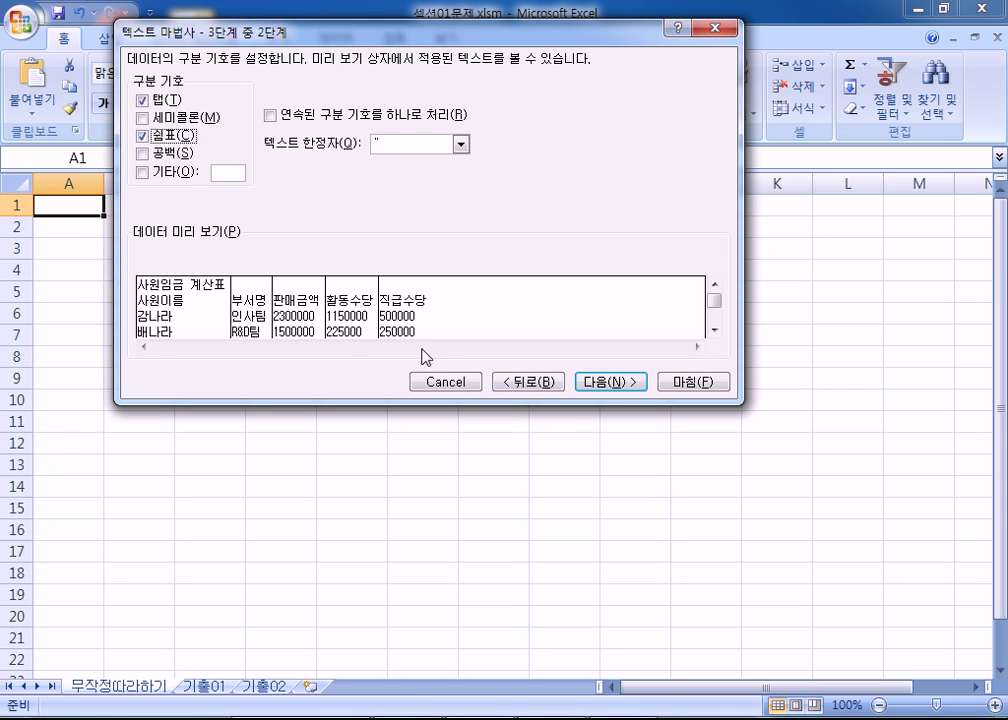
left_click(600, 385)
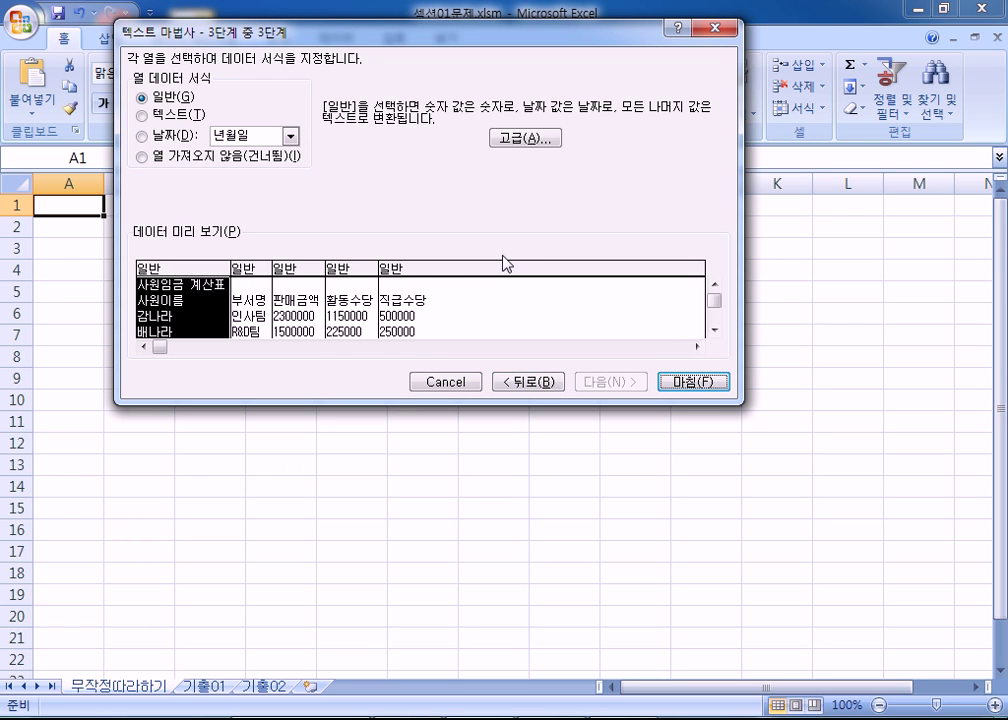
left_click(694, 382)
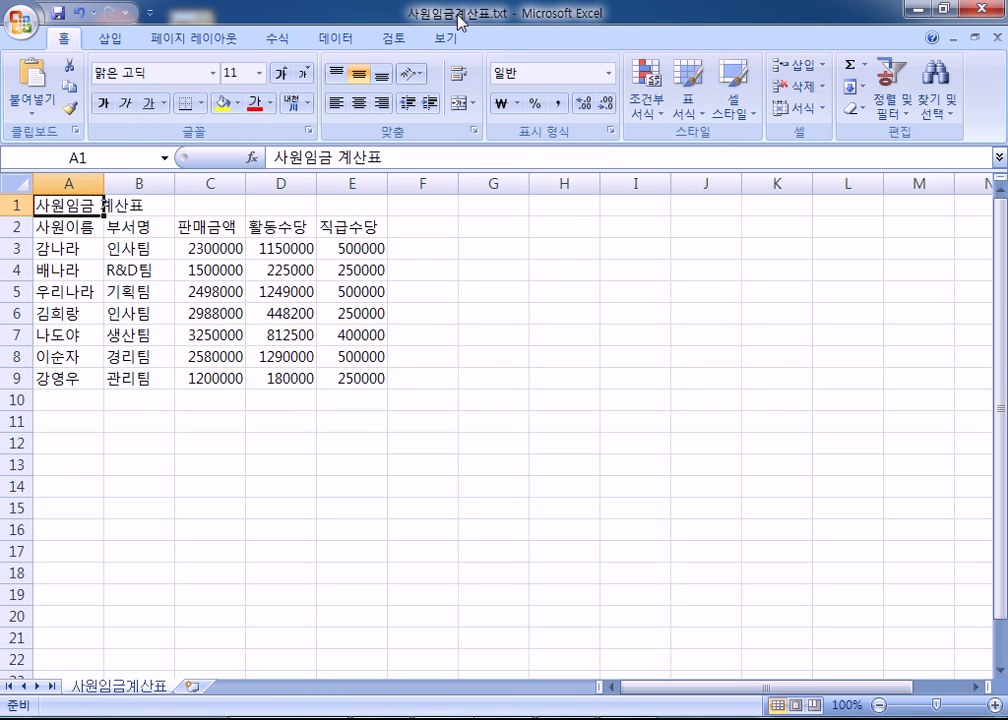
- Copy the imported wage table in A1:E9
left_click_drag(62, 204, 360, 378)
right_click(288, 245)
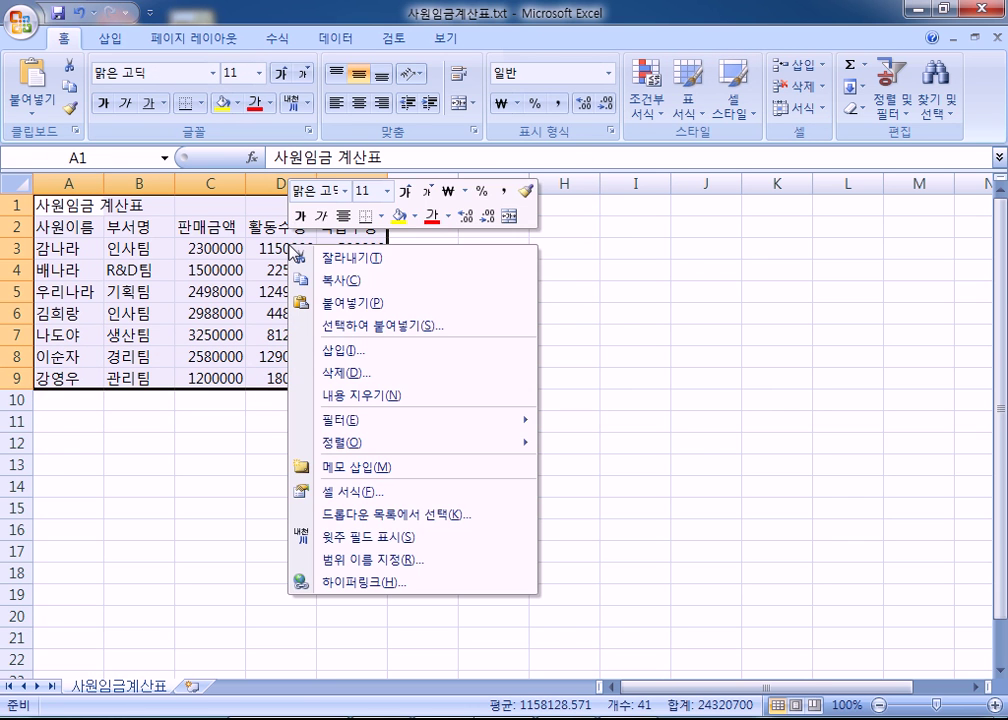
left_click(335, 284)
- Paste the copied table at A1 of the 무작정따라하기 sheet in 섹션01문제.xlsm and close the 사원임금계산표.txt workbook
key("alt+Tab")
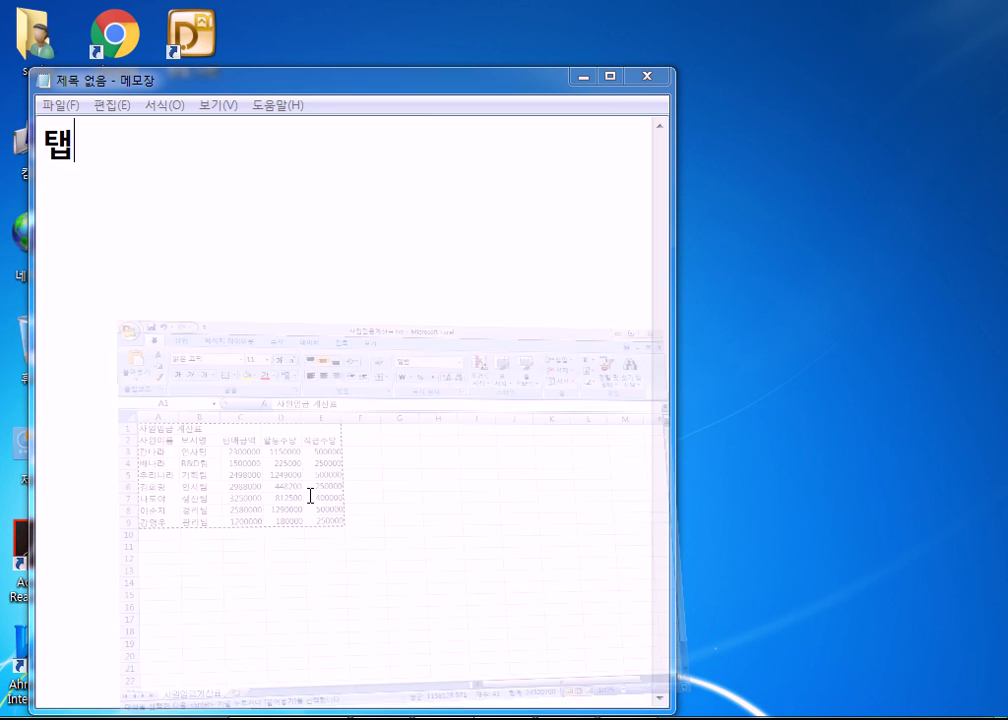
key("alt+Tab")
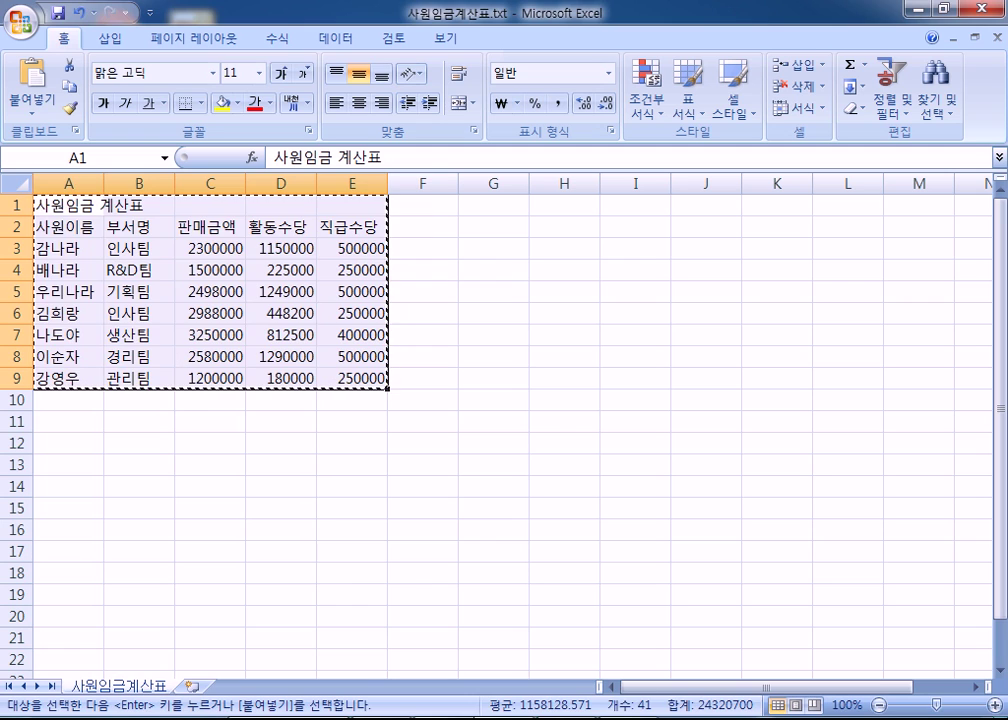
key("alt+Tab")
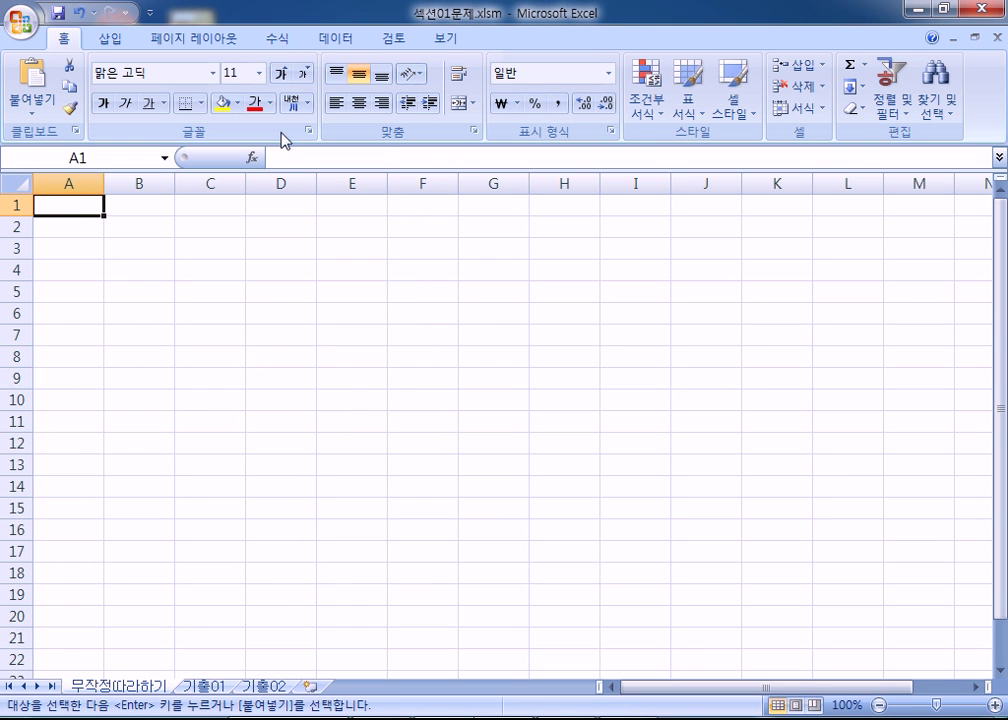
right_click(74, 211)
left_click(110, 270)
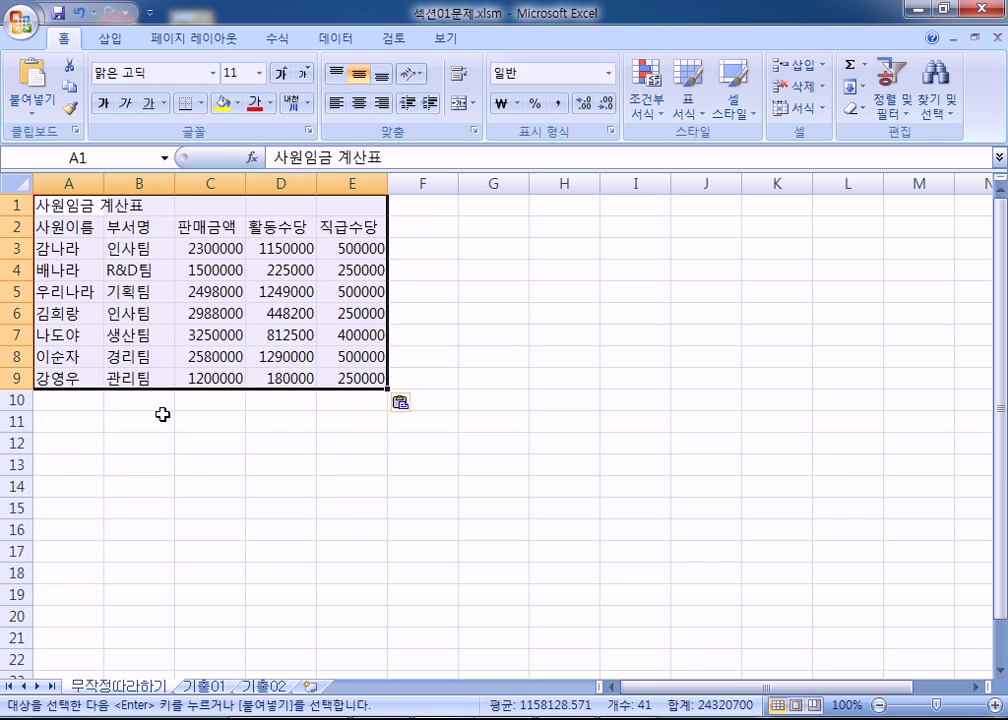
left_click(160, 418)
key("alt+Tab")
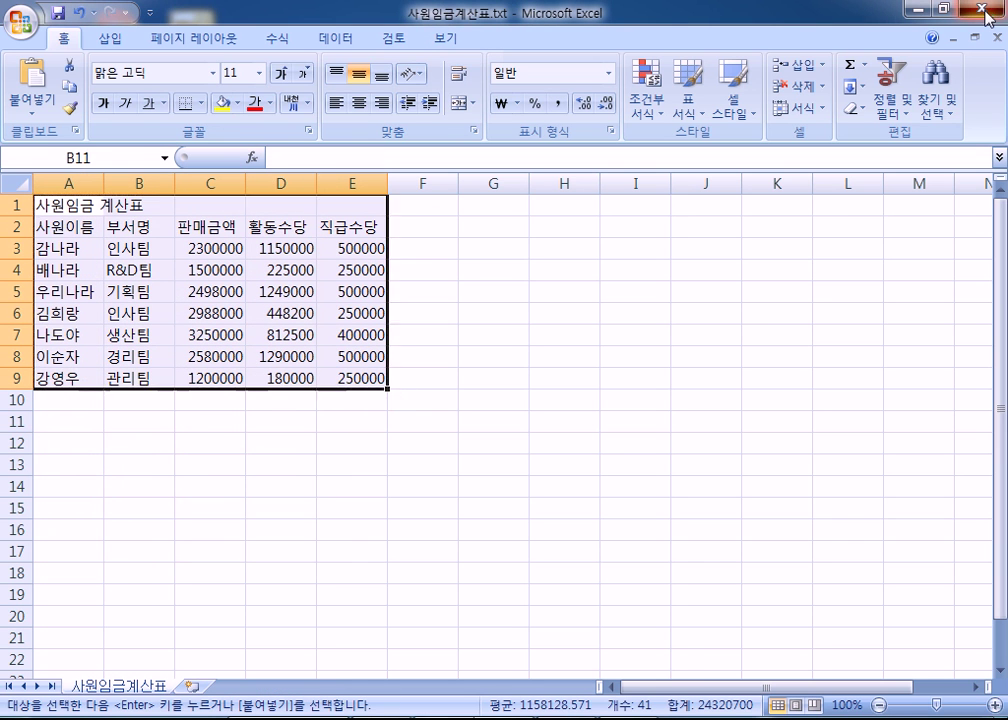
key("alt+Tab")
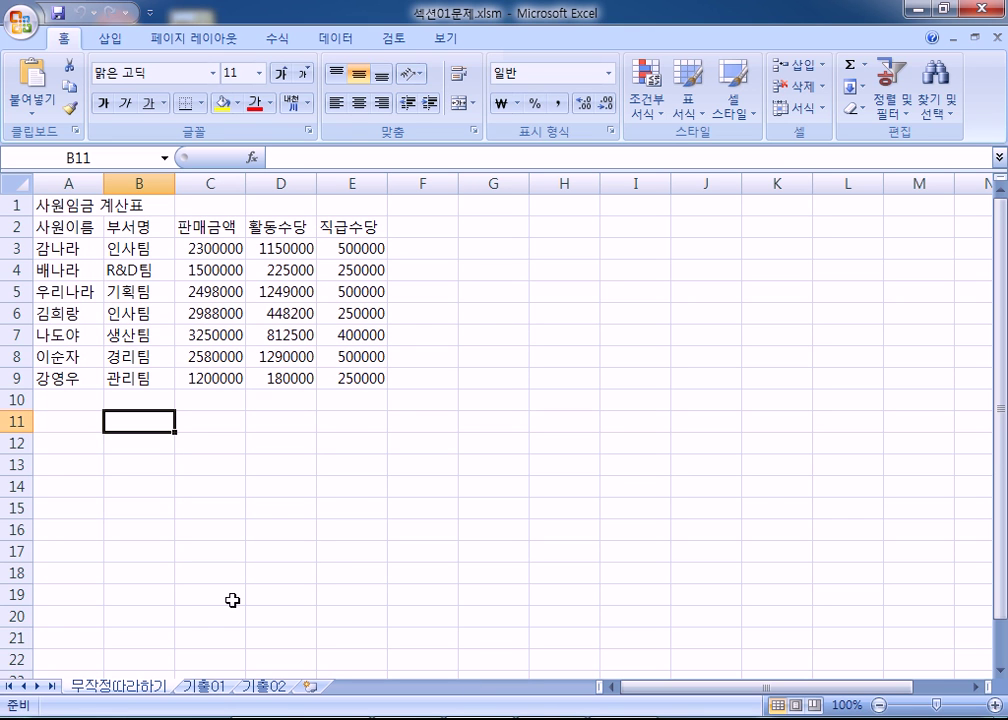
- Restore the 섹션01문제.xlsm window to an enlarged floating size near the desktop's upper-left corner and show the 기출01 sheet
left_click(943, 8)
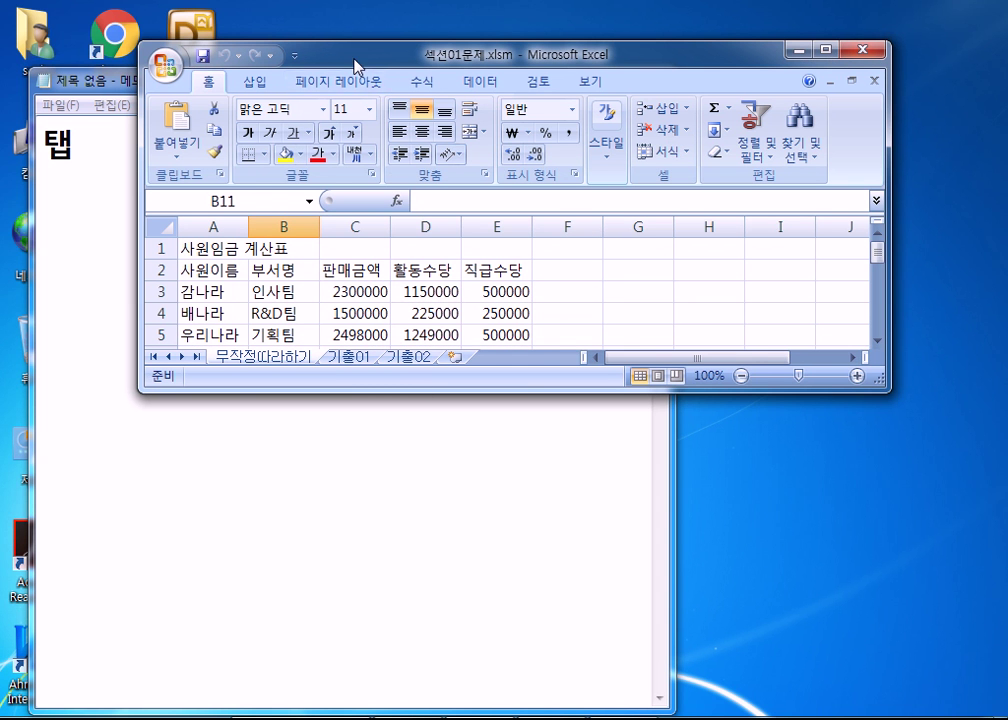
left_click_drag(359, 62, 241, 25)
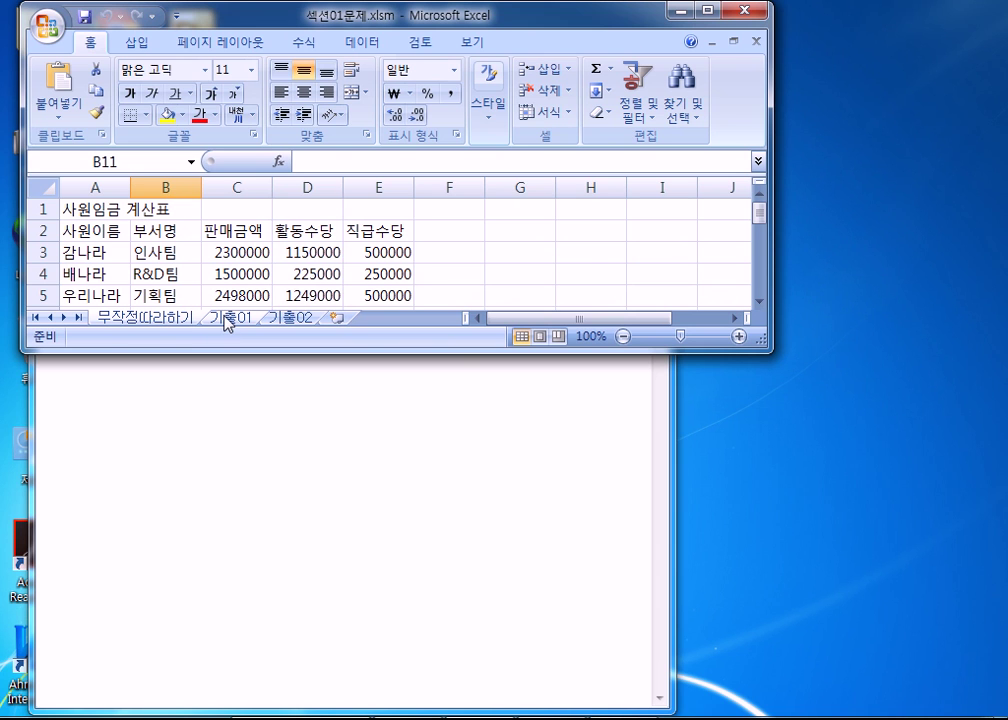
left_click(228, 318)
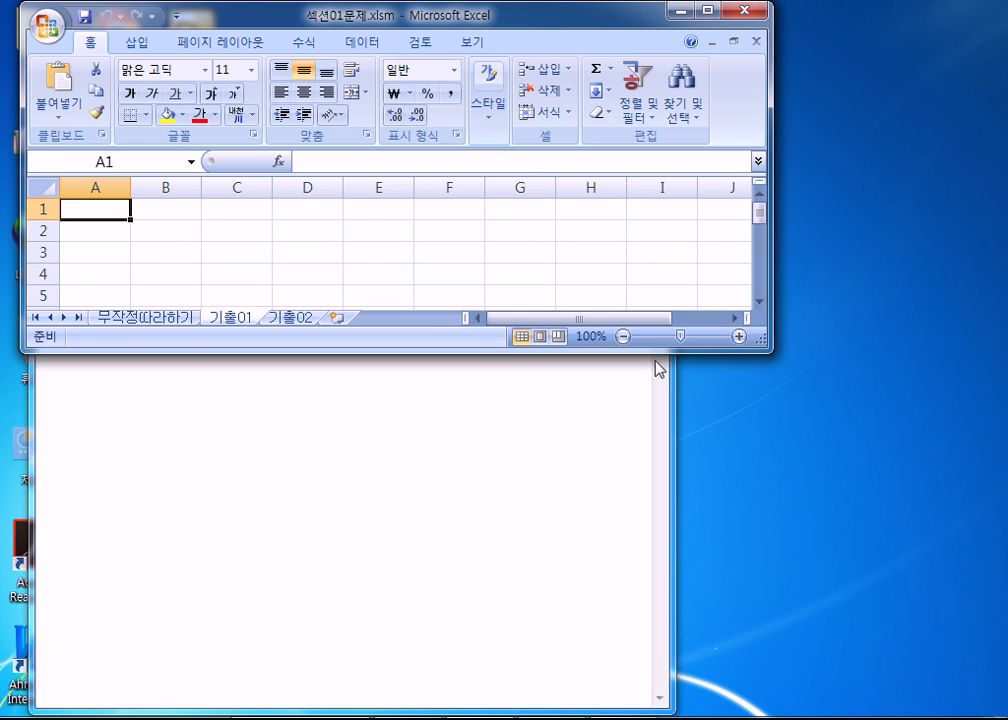
left_click_drag(766, 345, 876, 432)
- Close the untitled Notepad document without saving its changes
left_click(612, 553)
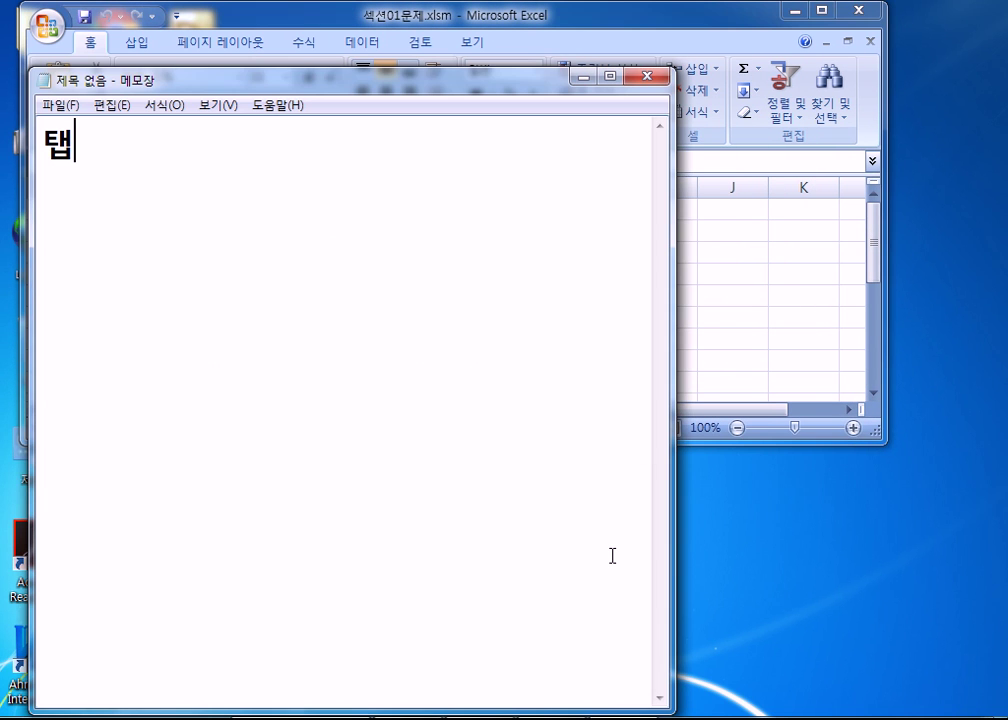
left_click(647, 76)
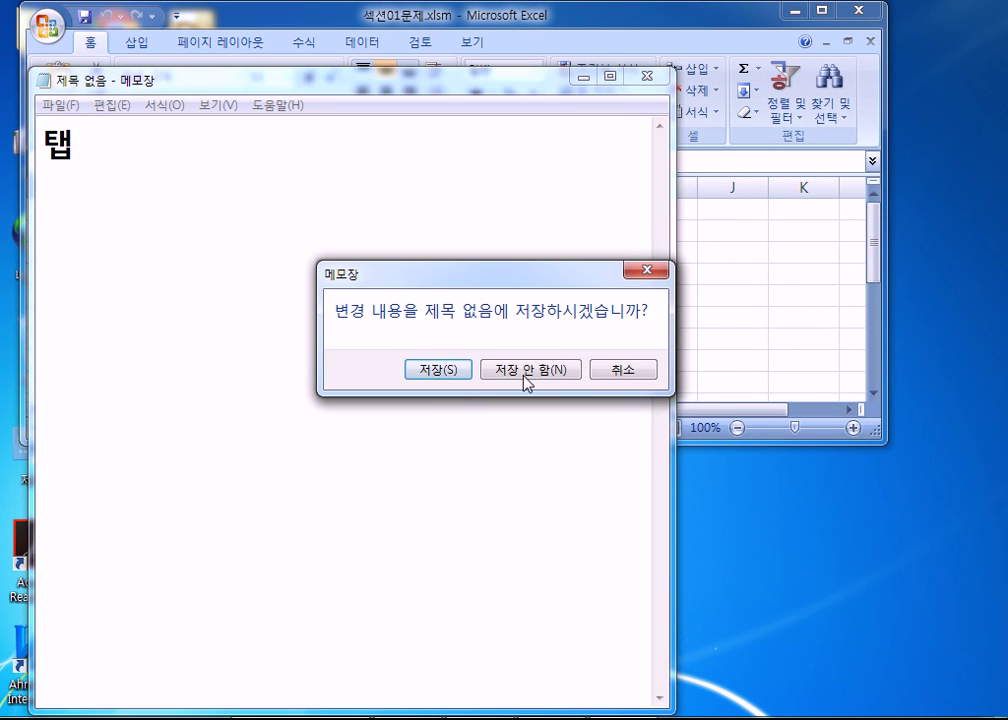
left_click(517, 372)
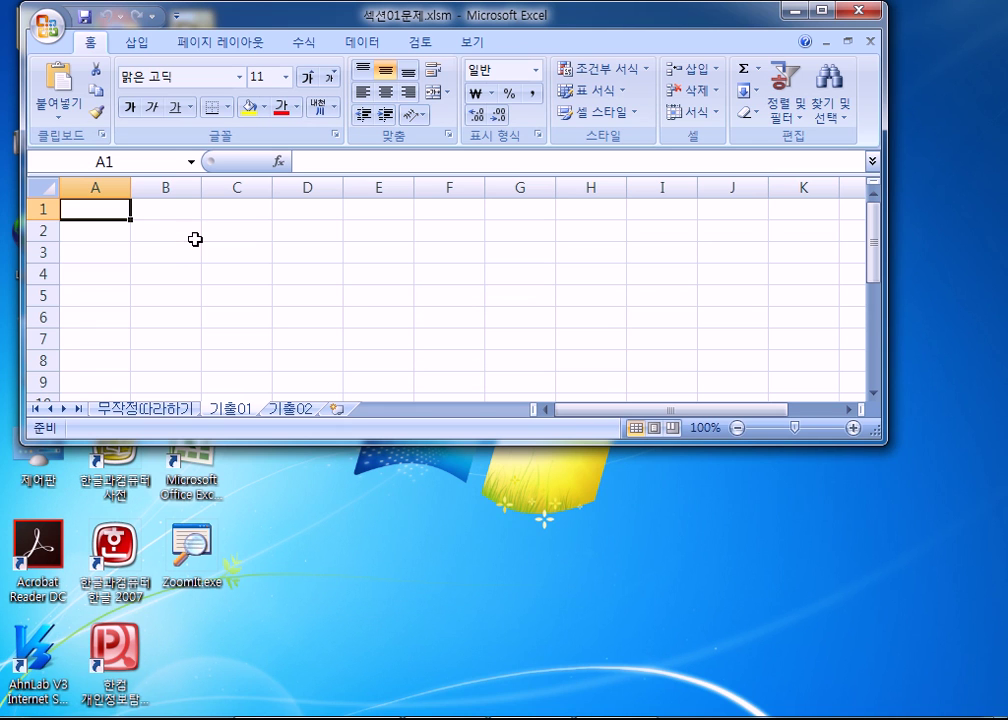
- Select cell A2 on the 기출01 sheet and bring up the dialog for opening a file
left_click(92, 232)
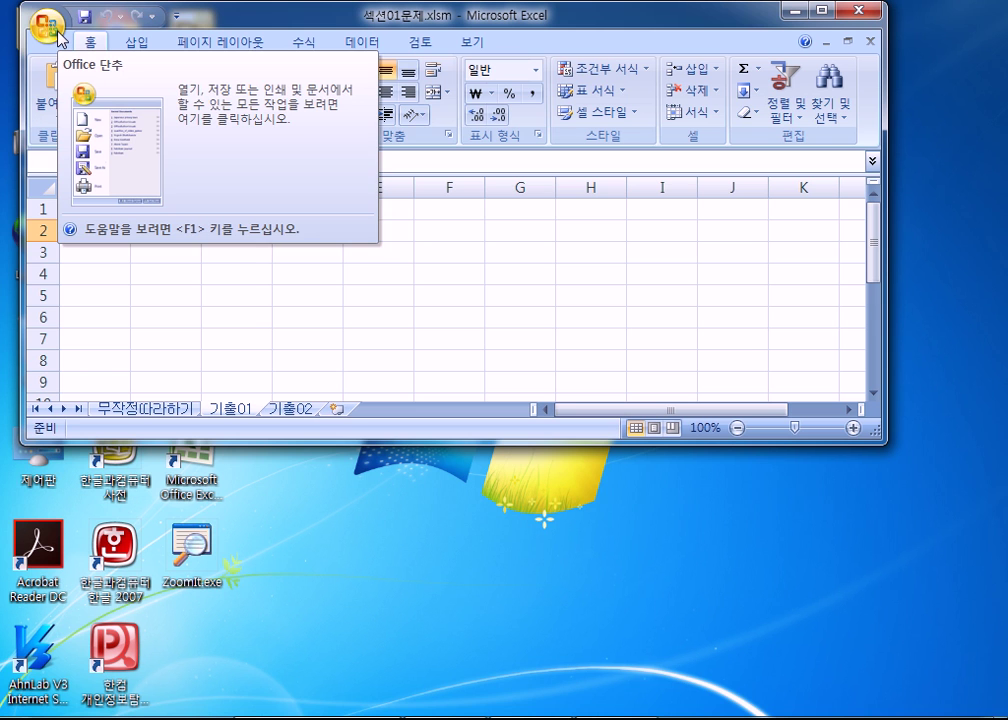
left_click(48, 28)
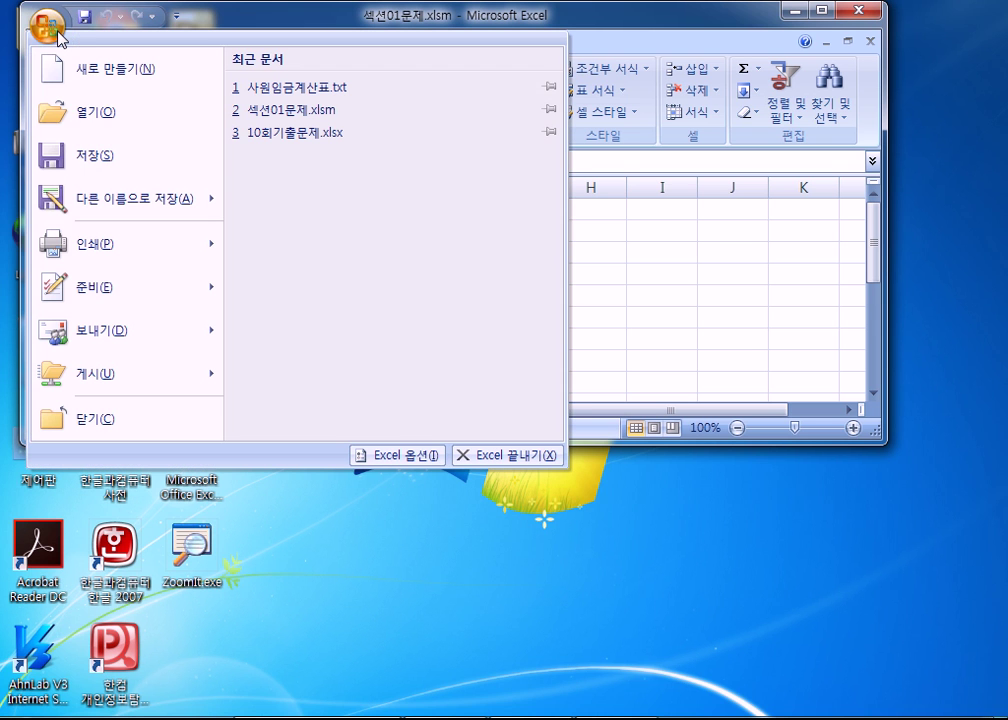
left_click(88, 112)
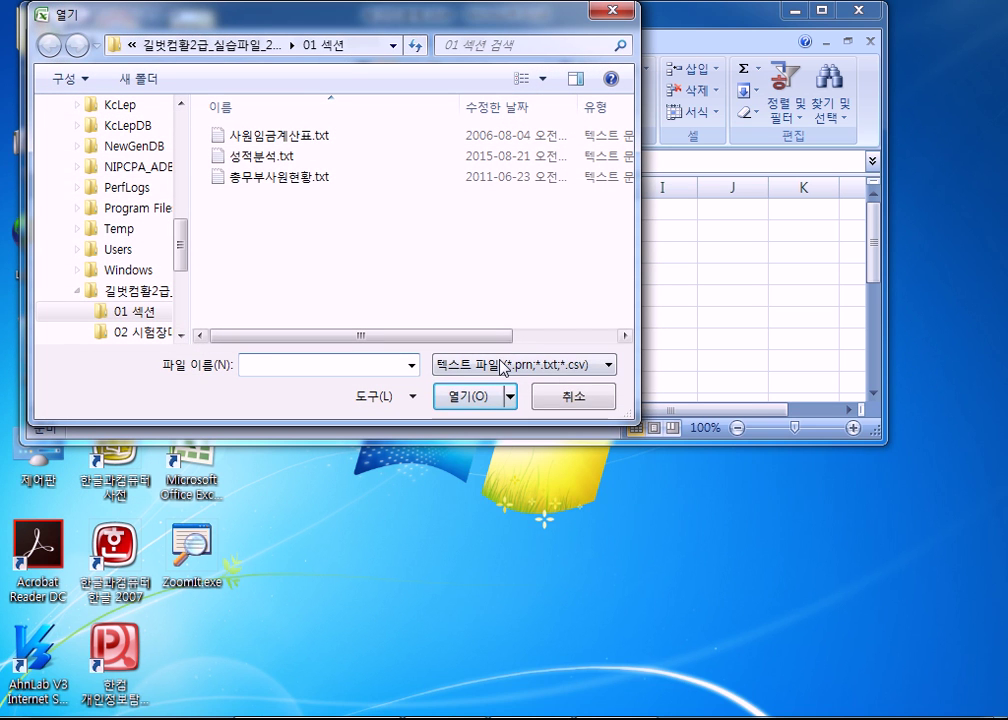
- Switch the file type filter to all Excel files and to all files, and return it to text files
left_click(478, 364)
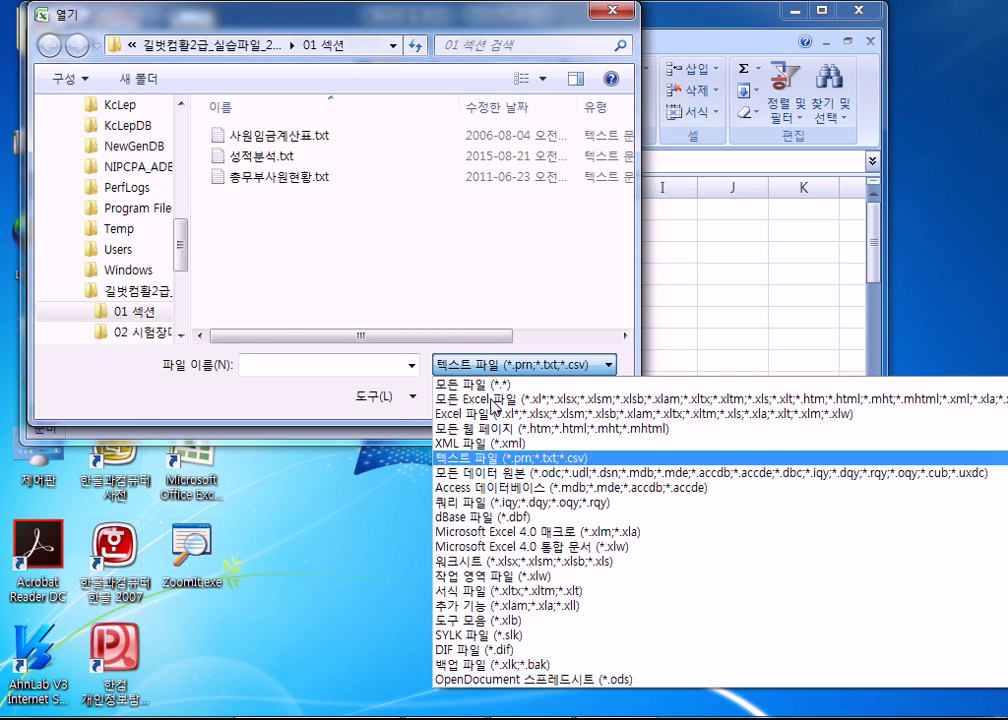
left_click(493, 399)
mouse_move(408, 19)
left_mouse_down()
mouse_move(405, 9)
mouse_move(405, 19)
left_mouse_up()
left_click(477, 364)
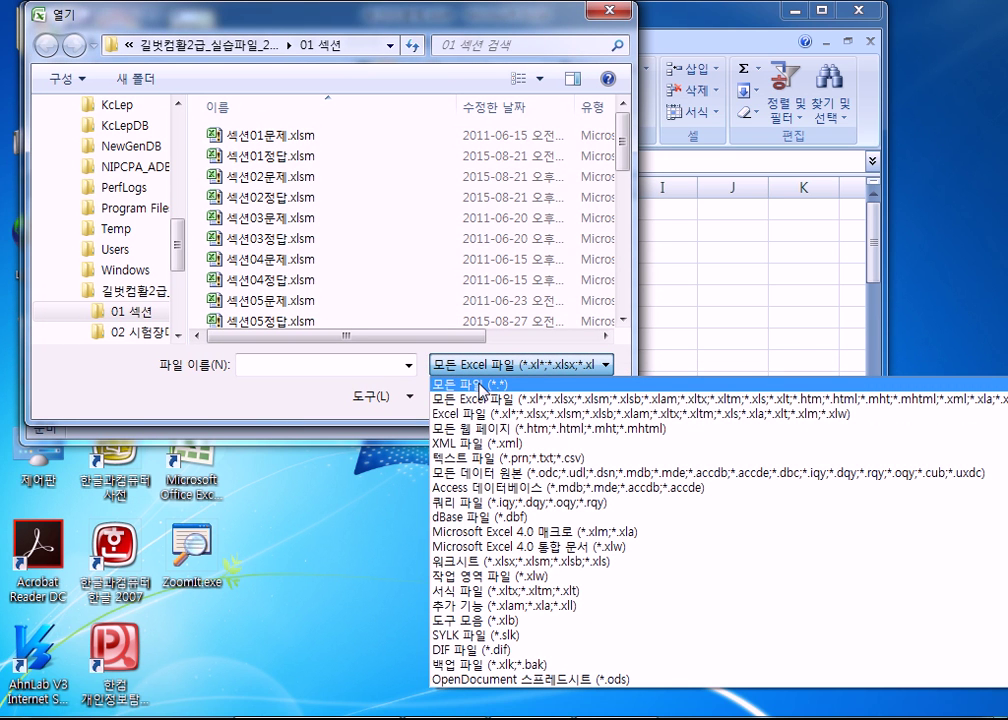
left_click(480, 385)
left_click(440, 364)
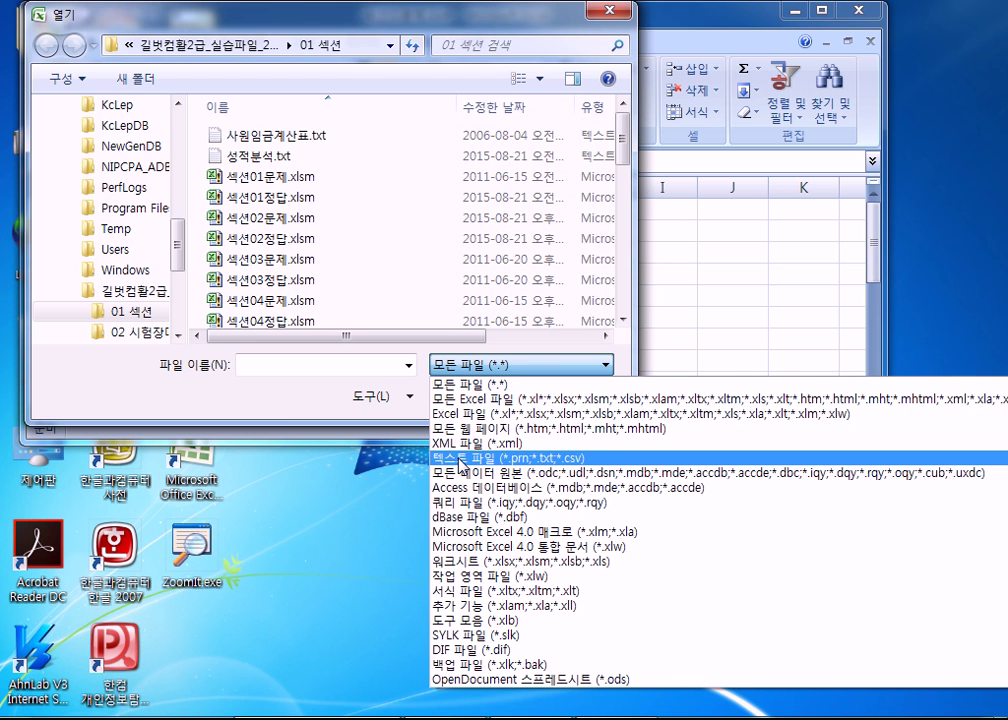
left_click(436, 459)
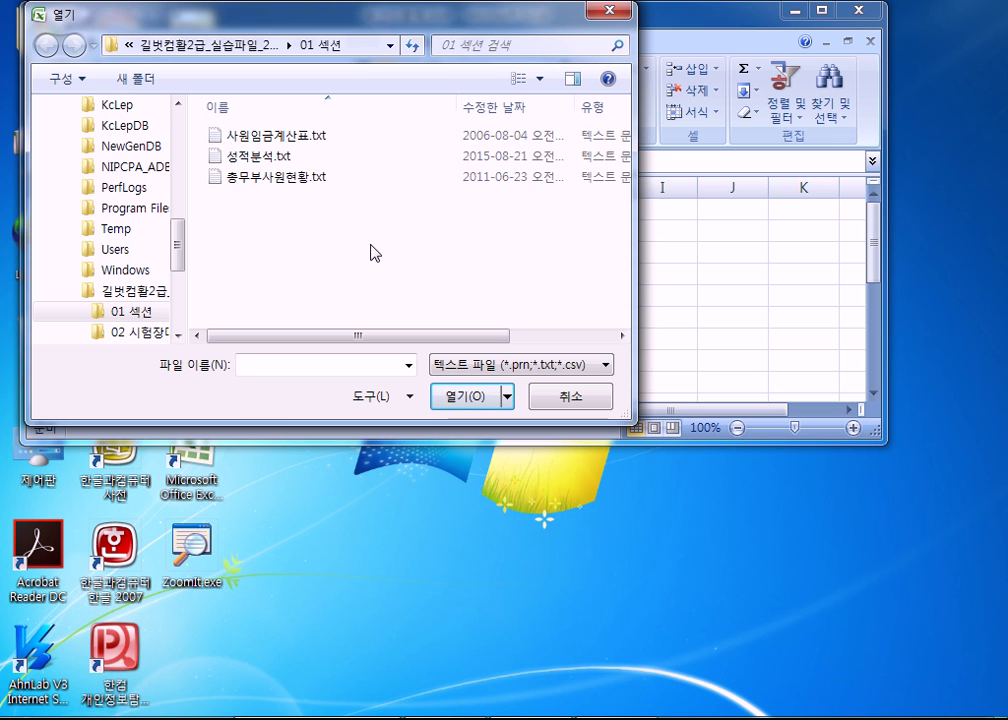
- Open 성적분석.txt from the 01 섹션 folder and accept delimited as the original data type in the Text Wizard
left_click(268, 163)
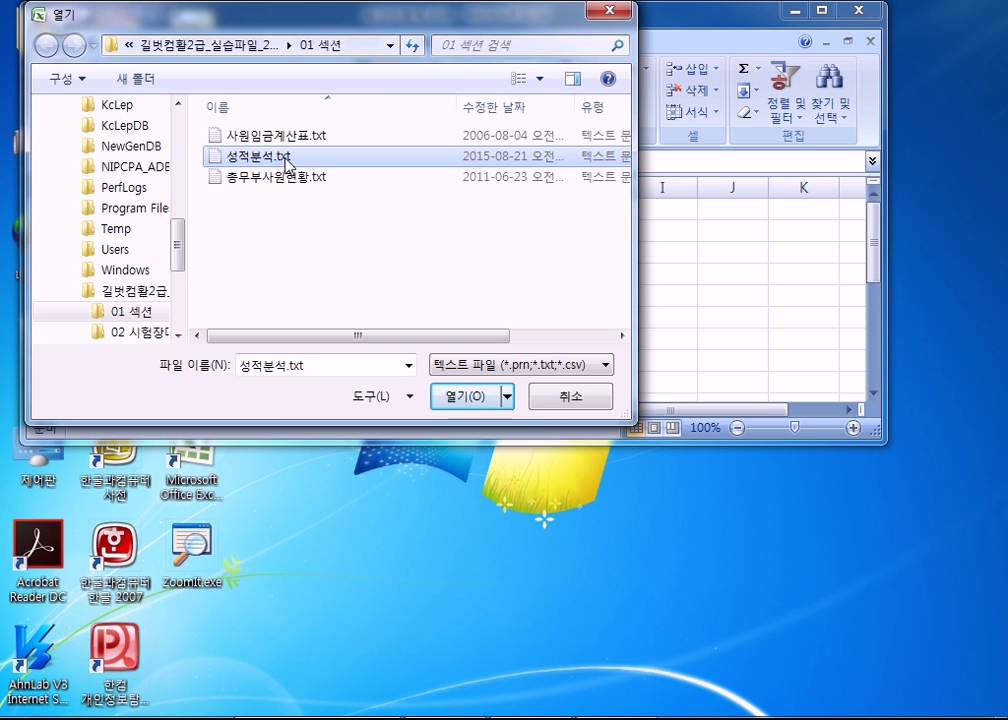
left_click(476, 399)
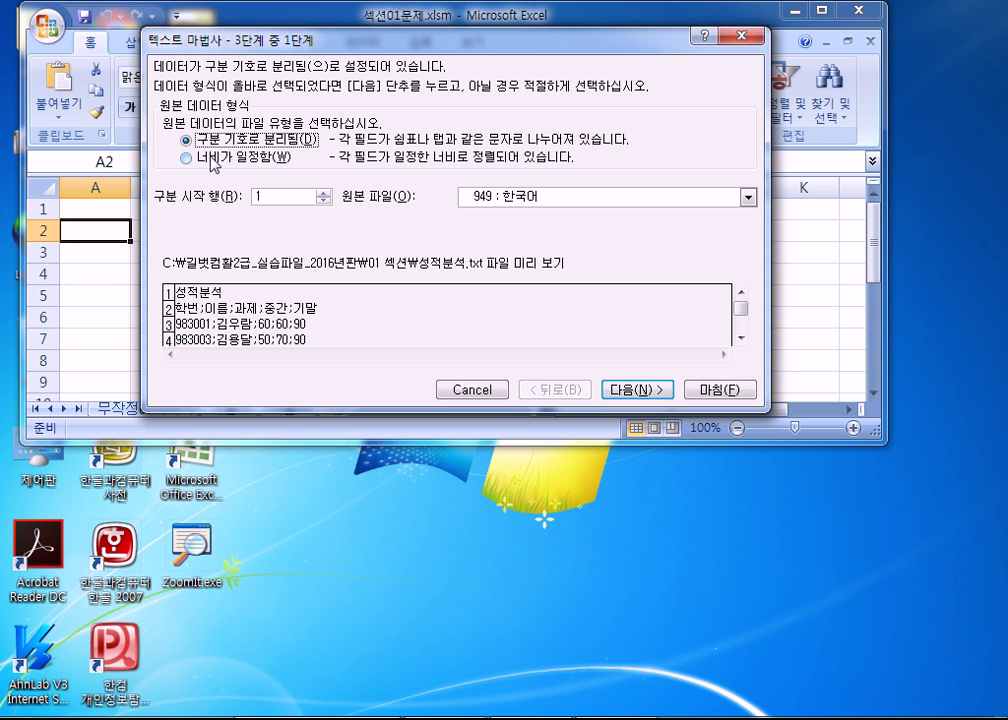
left_click(636, 390)
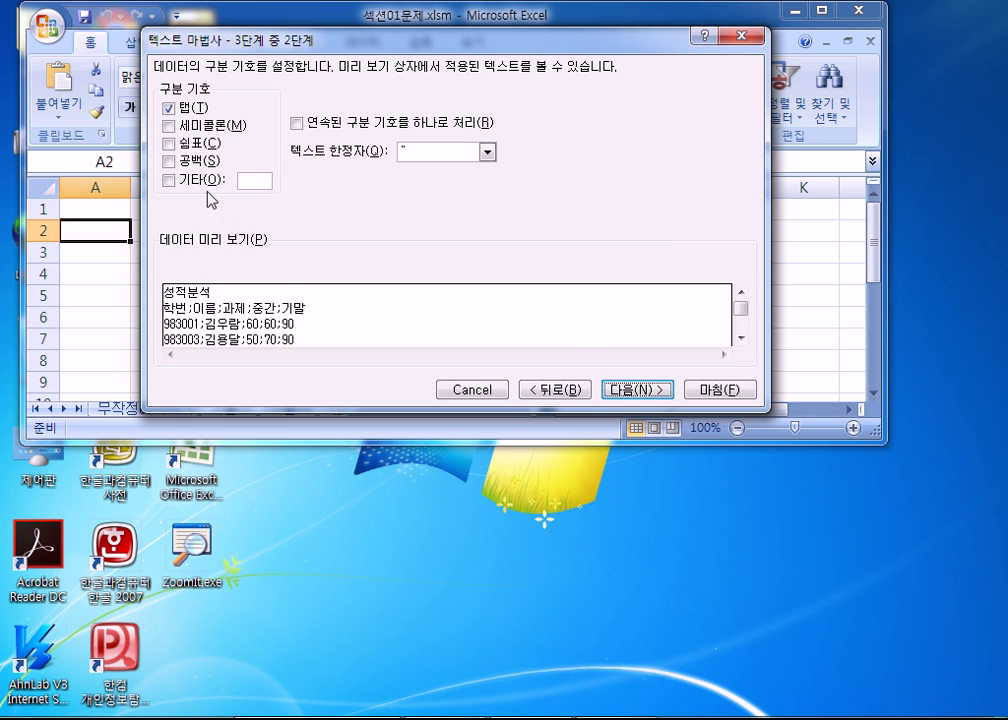
- Try switching the semicolon and tab delimiters on and off to compare their effect in the data preview
left_click(168, 126)
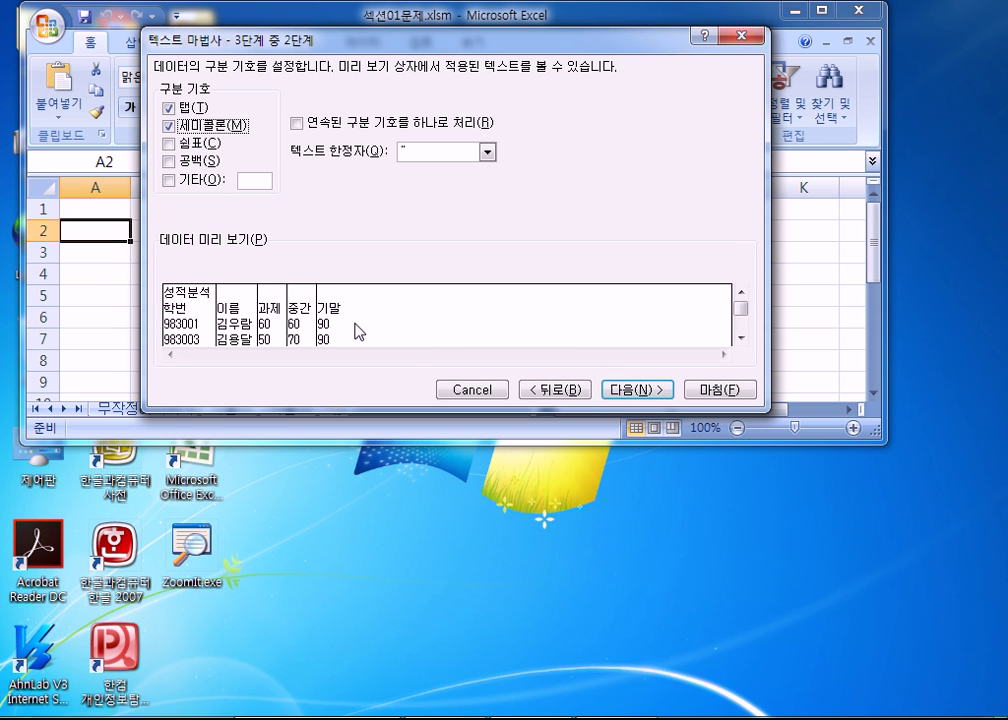
left_click(168, 126)
left_click(168, 126)
left_click(168, 107)
left_click(168, 125)
left_click(167, 107)
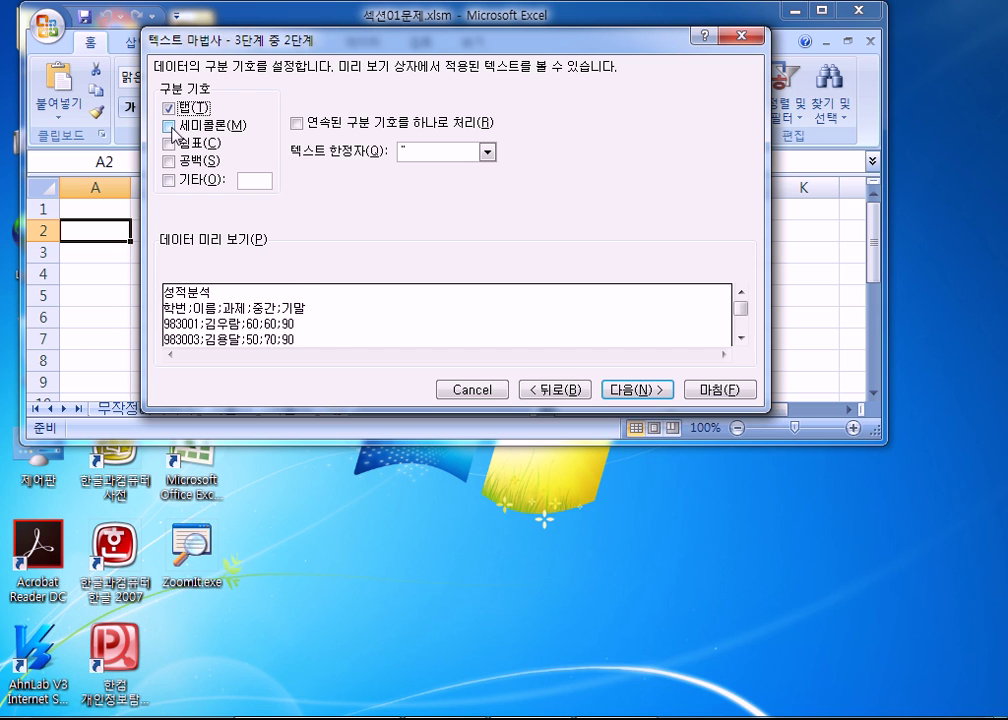
- Add semicolon to the tab delimiter, keep the General column format, and finish the Text Wizard import
left_click(169, 126)
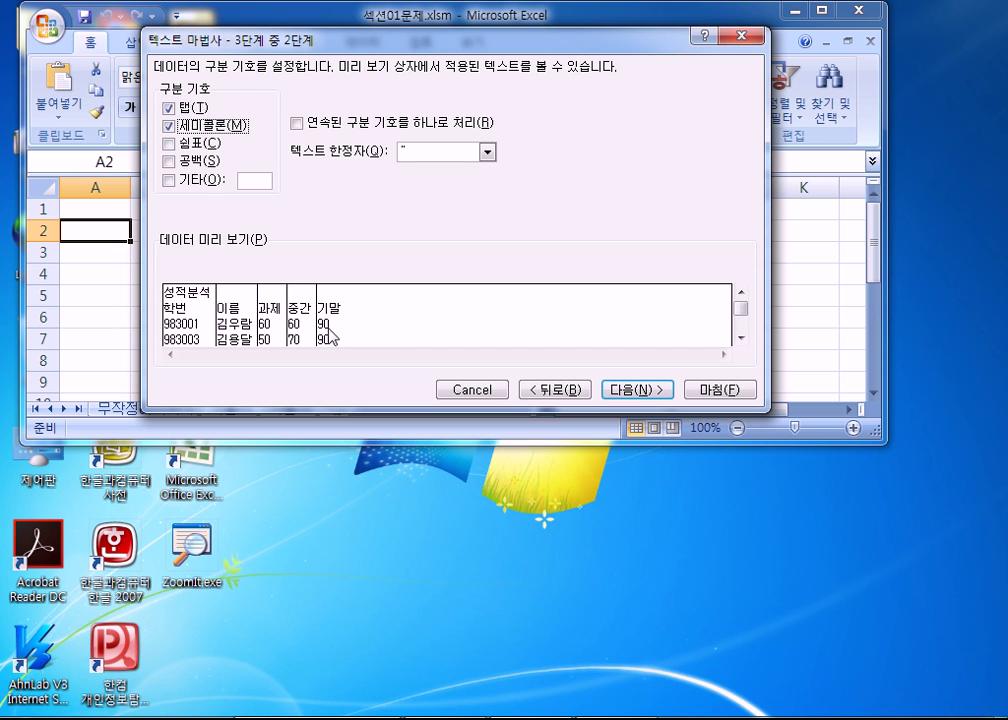
left_click(636, 390)
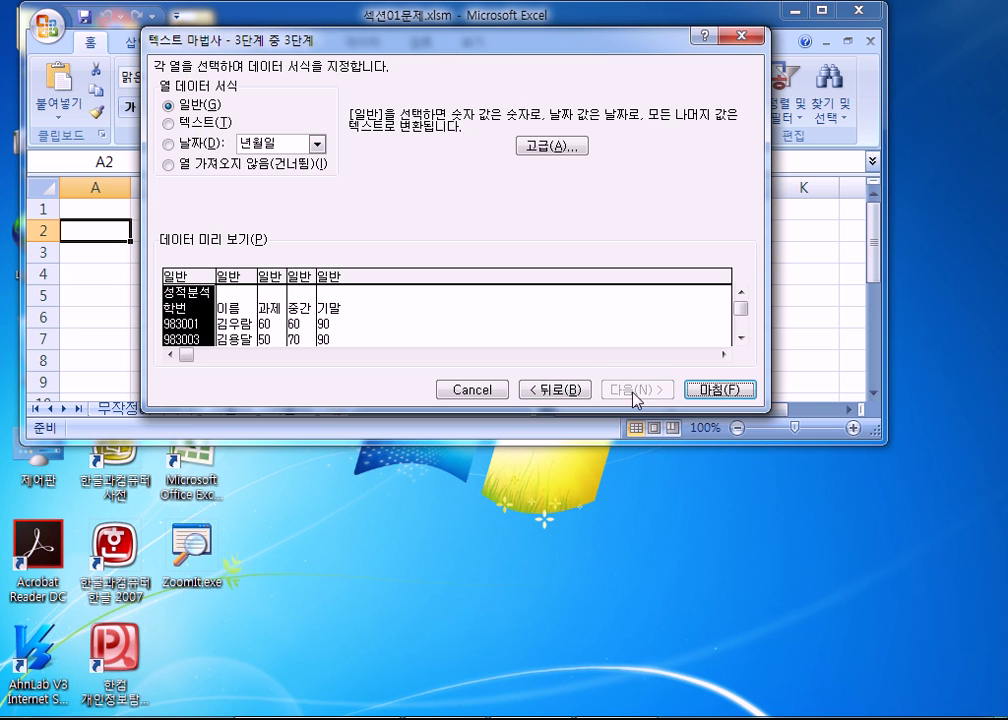
left_click(709, 396)
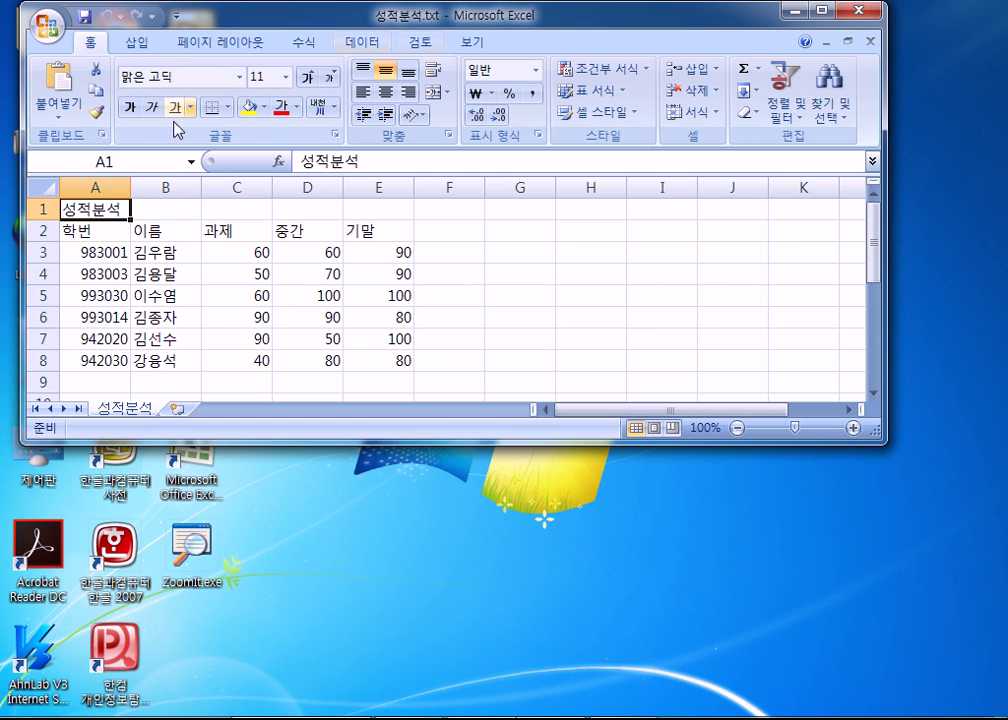
- Copy the imported score table in A1:E8 of 성적분석.txt and switch back to the 섹션01문제.xlsm workbook
left_click_drag(75, 210, 375, 358)
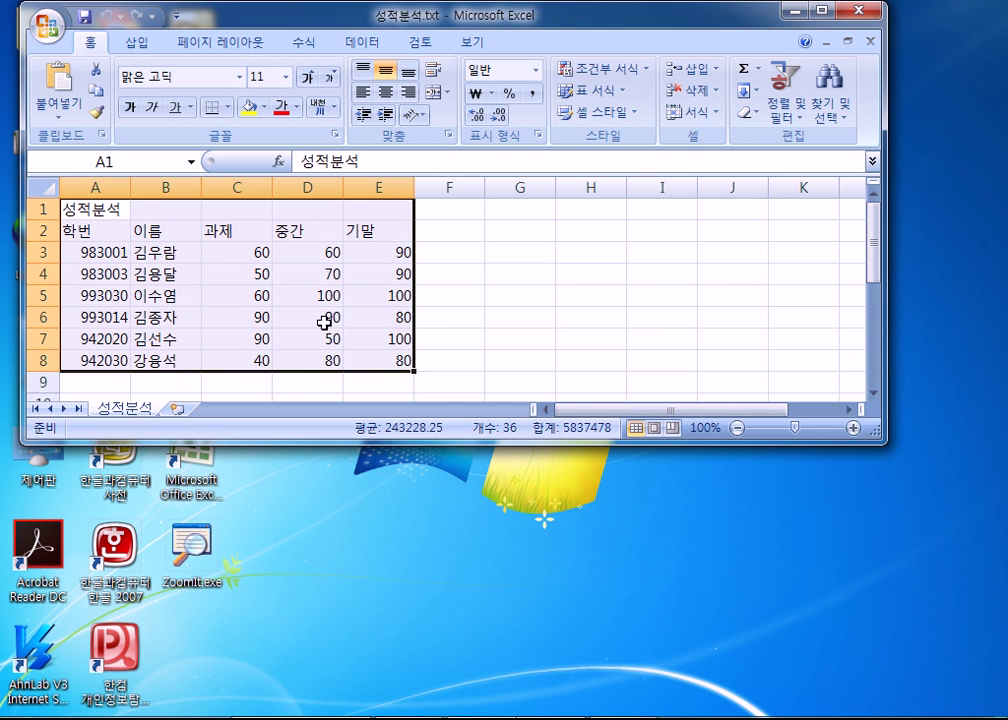
right_click(219, 235)
left_click(260, 274)
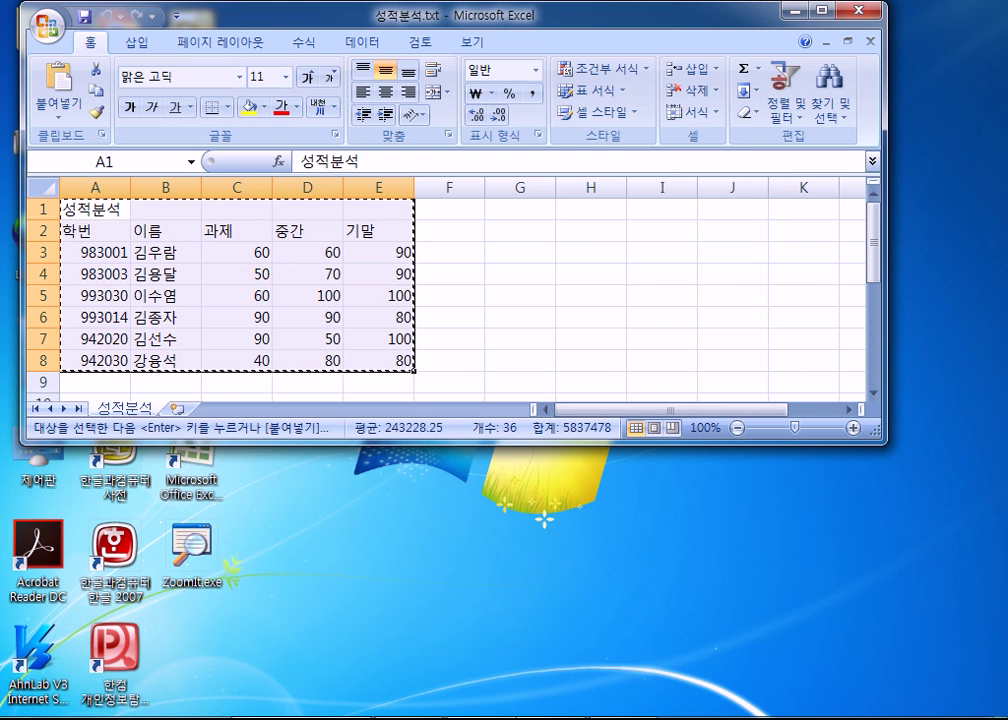
mouse_move(516, 716)
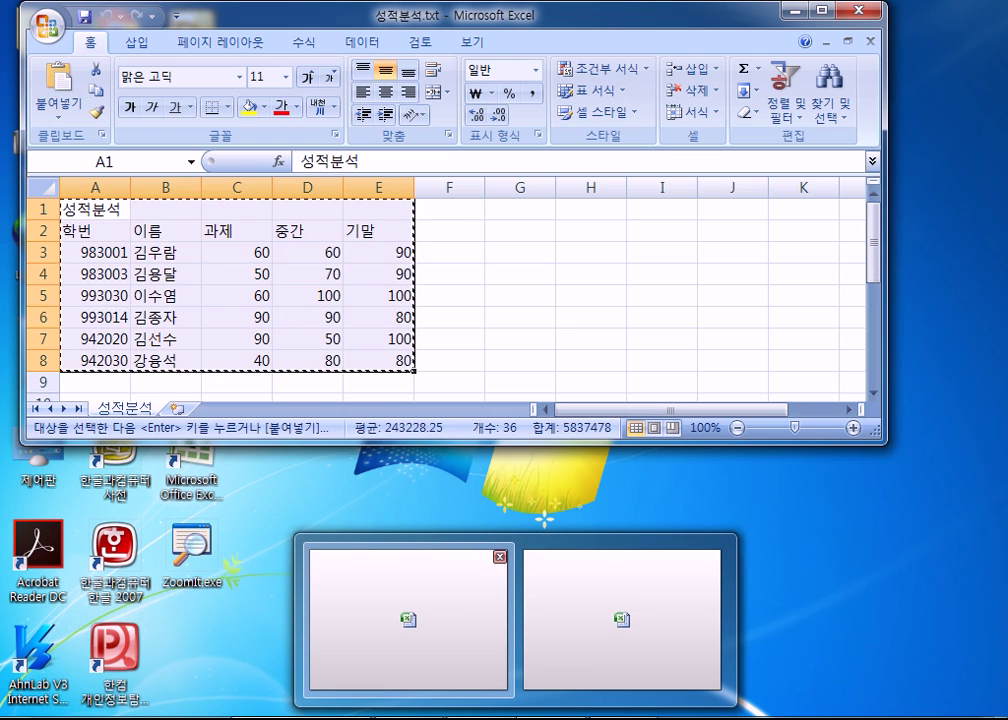
left_click(443, 646)
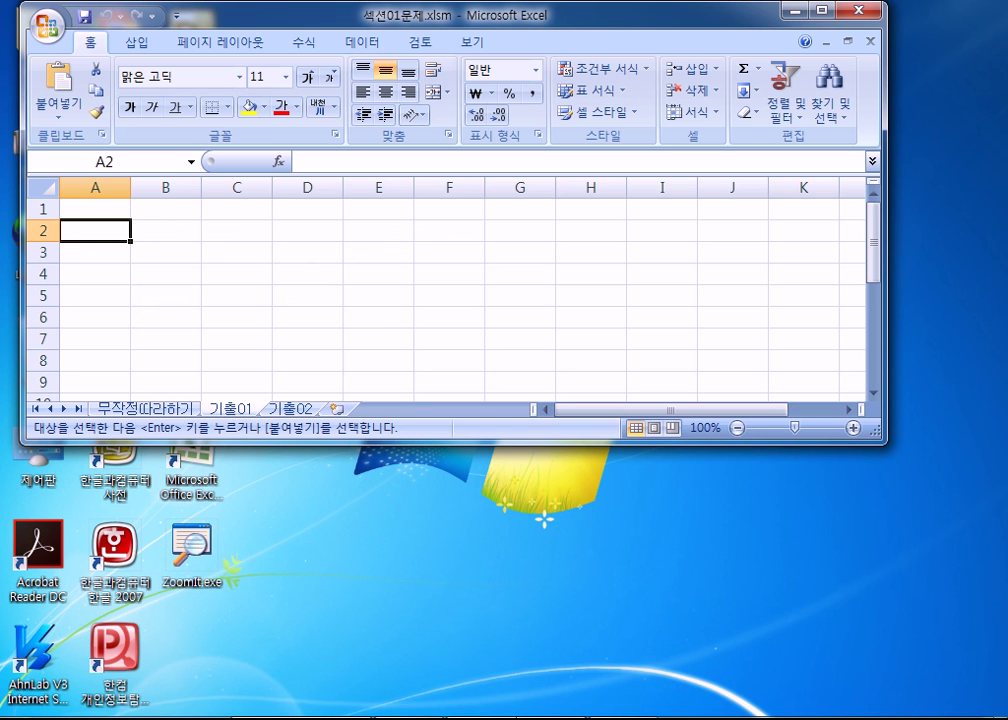
- Dock the taskbar along the desktop's upper edge and bring the 섹션01문제.xlsm window to the front
mouse_move(515, 712)
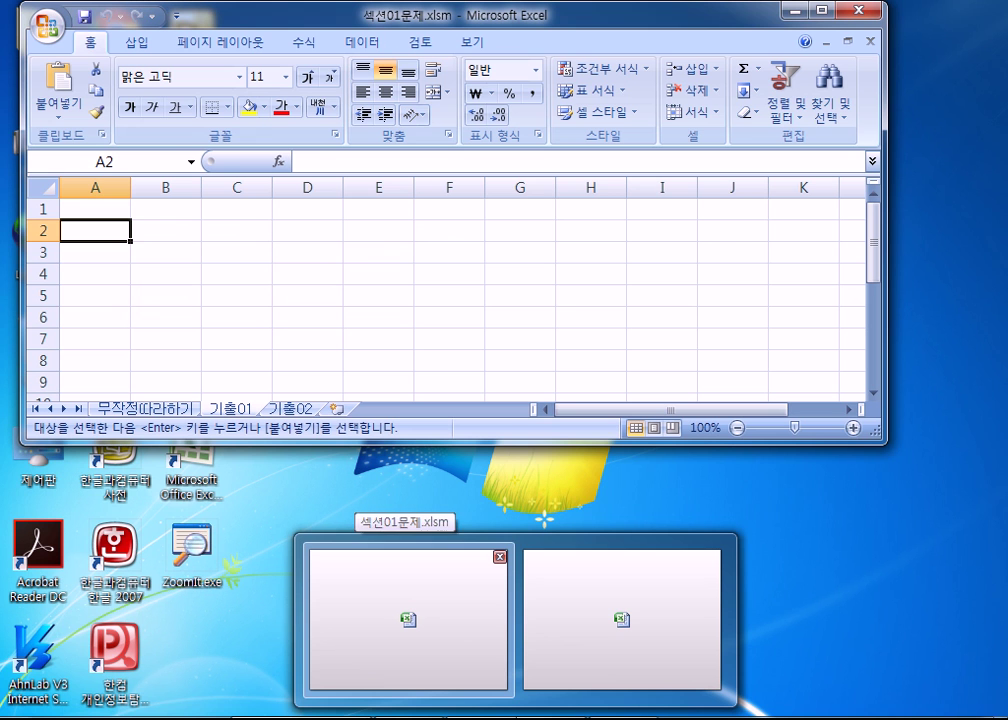
left_click_drag(735, 715, 548, 22)
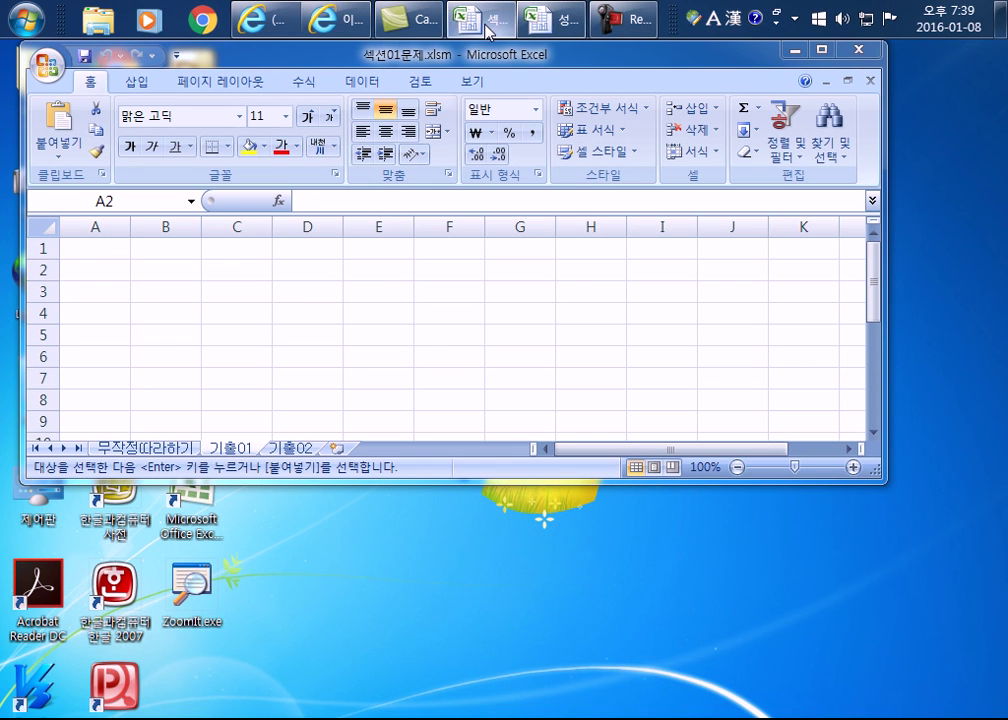
mouse_move(548, 22)
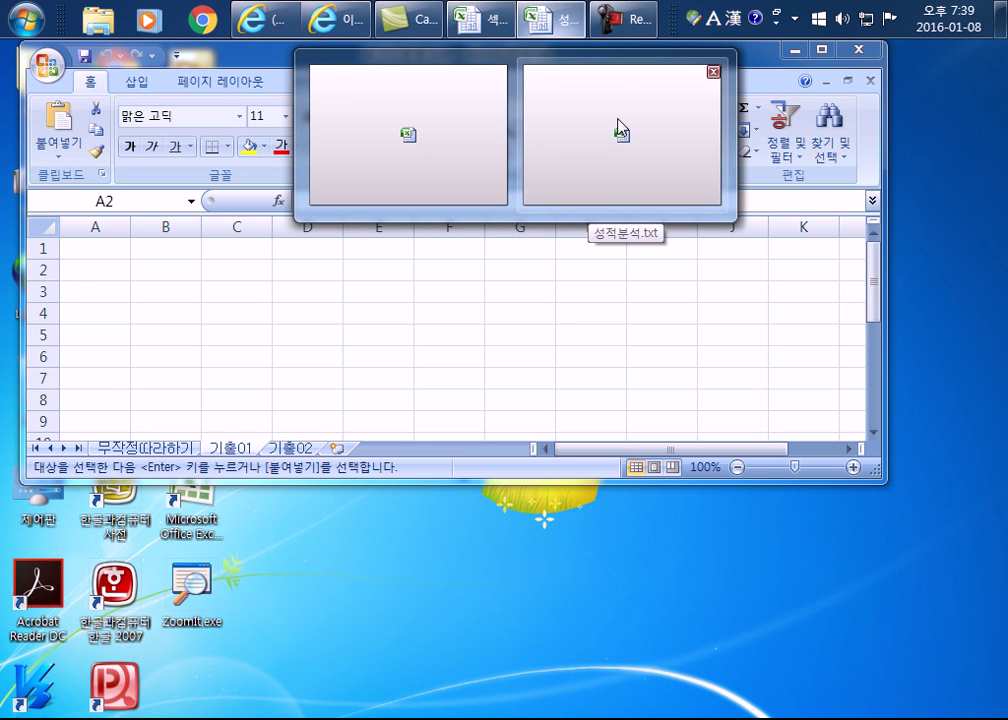
left_click(478, 120)
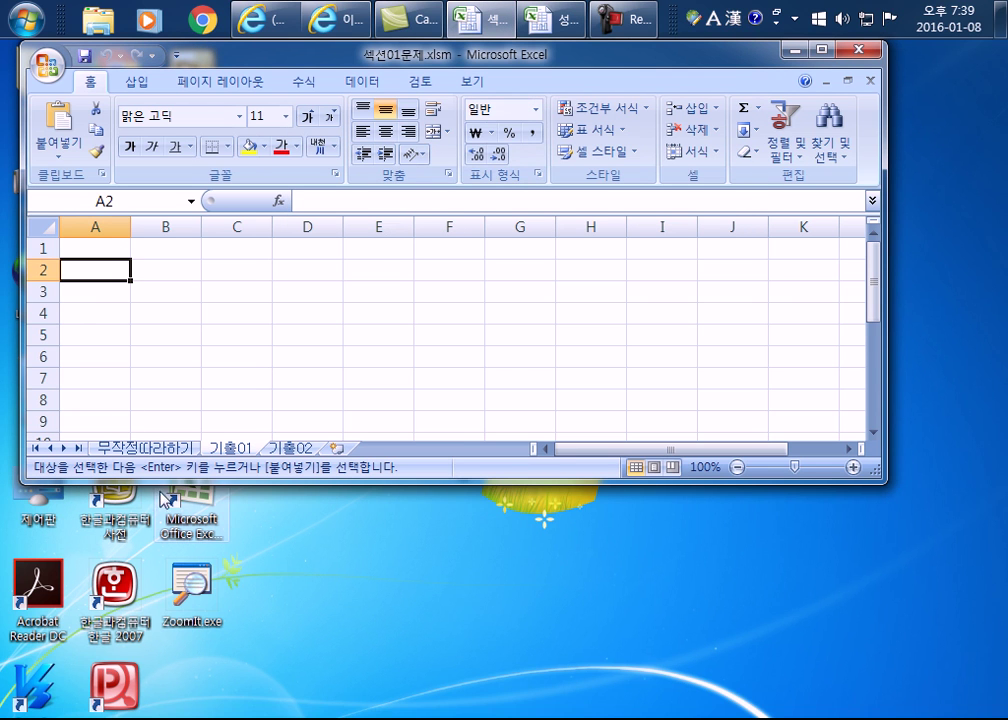
- Paste the copied score table at A2 of the 기출01 sheet and deselect the pasted range
left_click(290, 449)
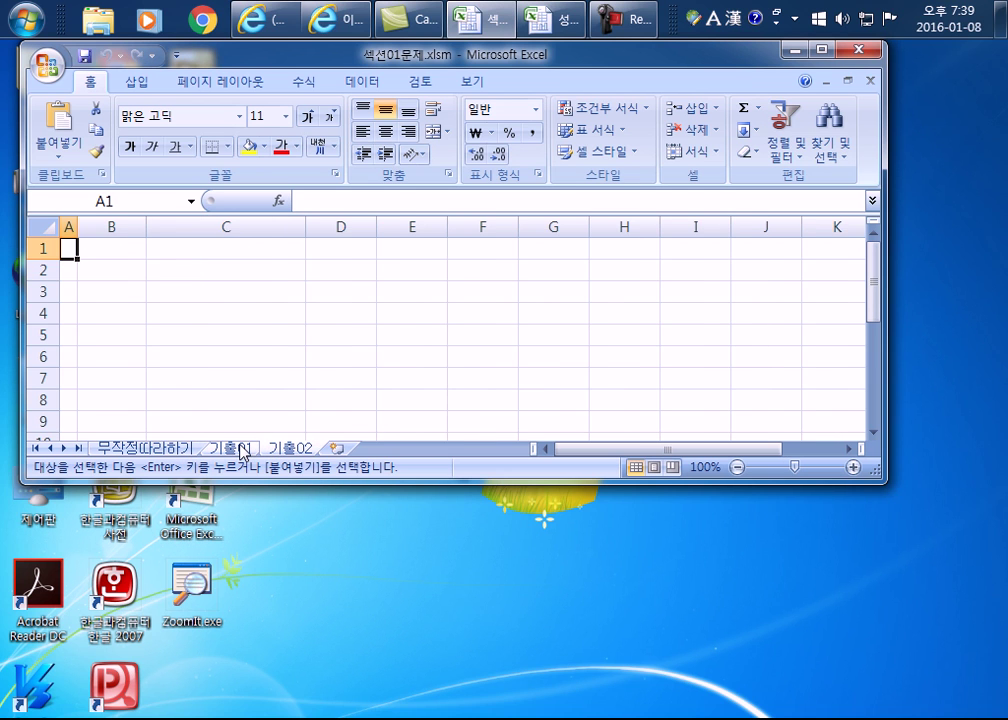
left_click(240, 450)
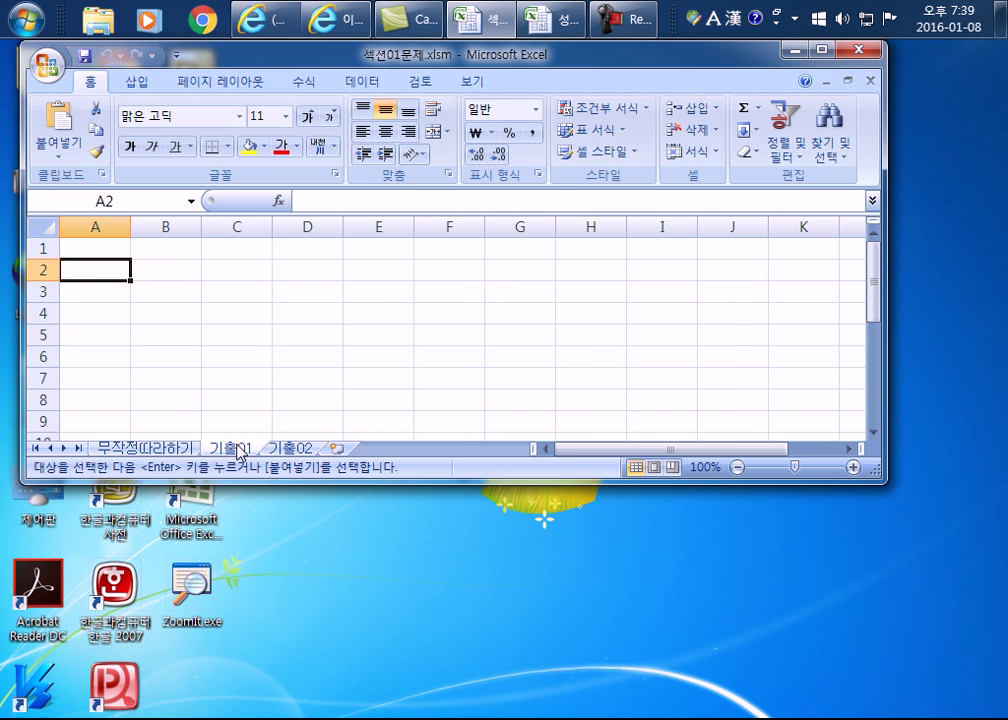
right_click(94, 271)
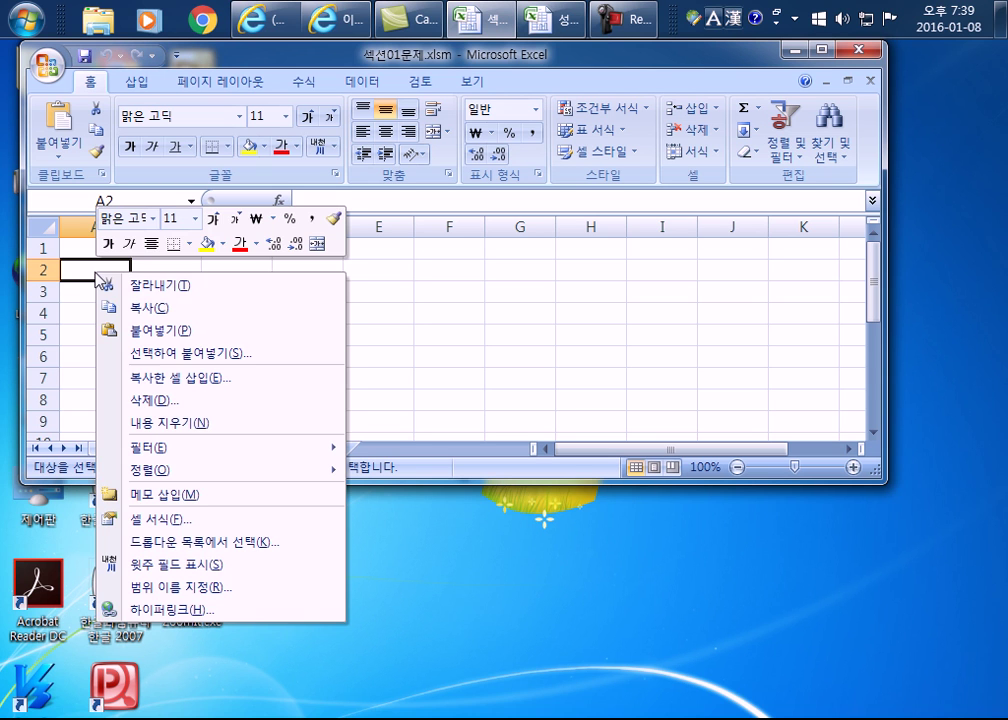
left_click(148, 333)
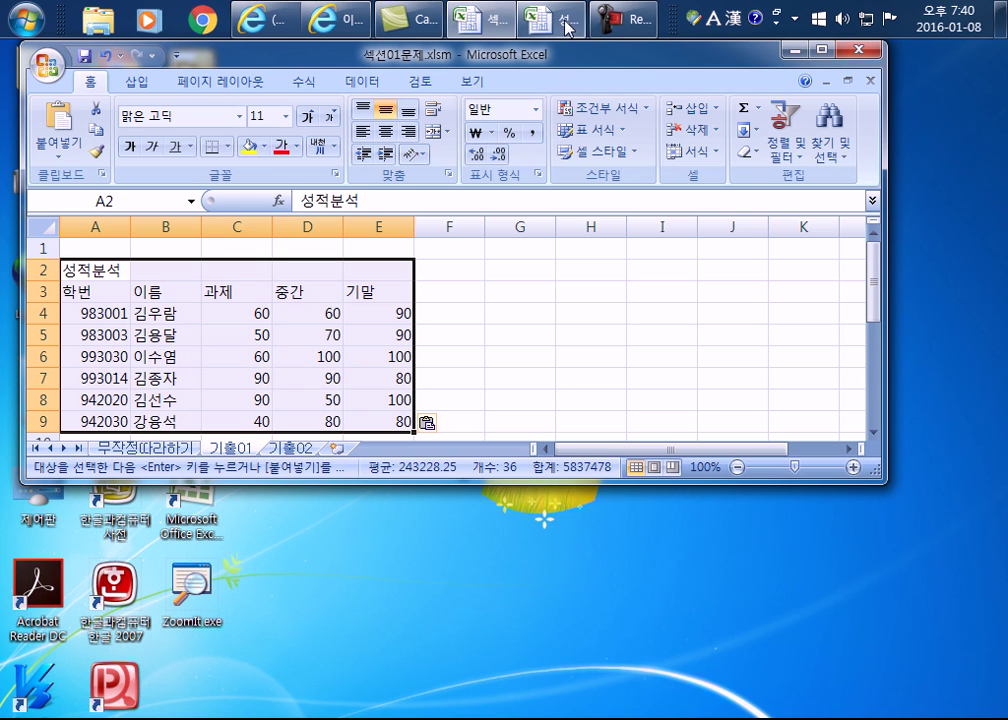
mouse_move(452, 20)
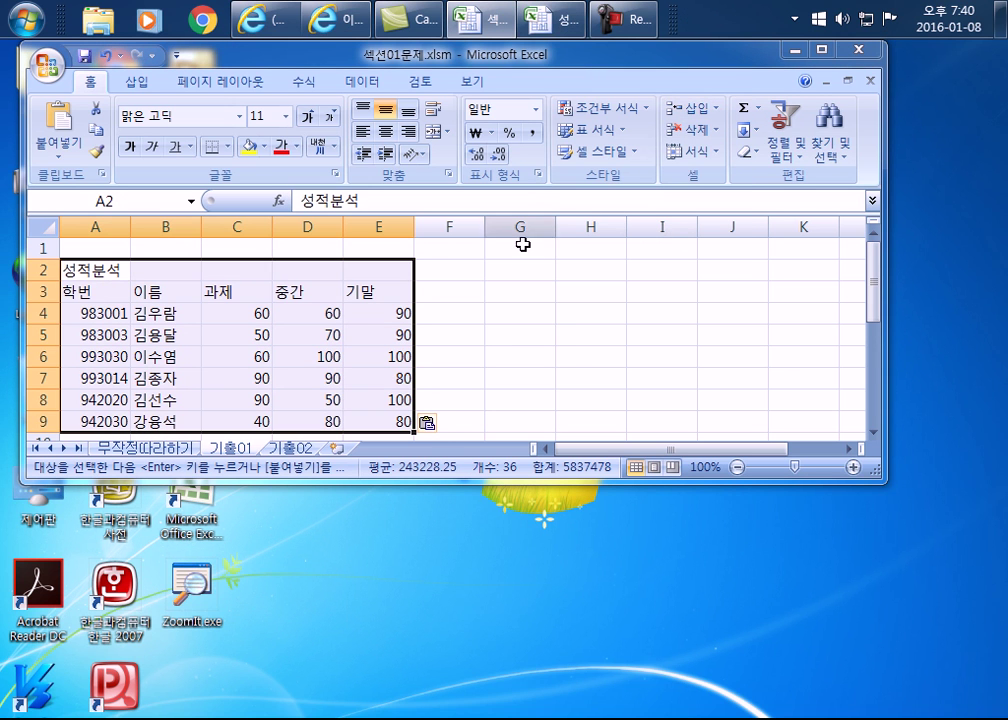
left_click(493, 331)
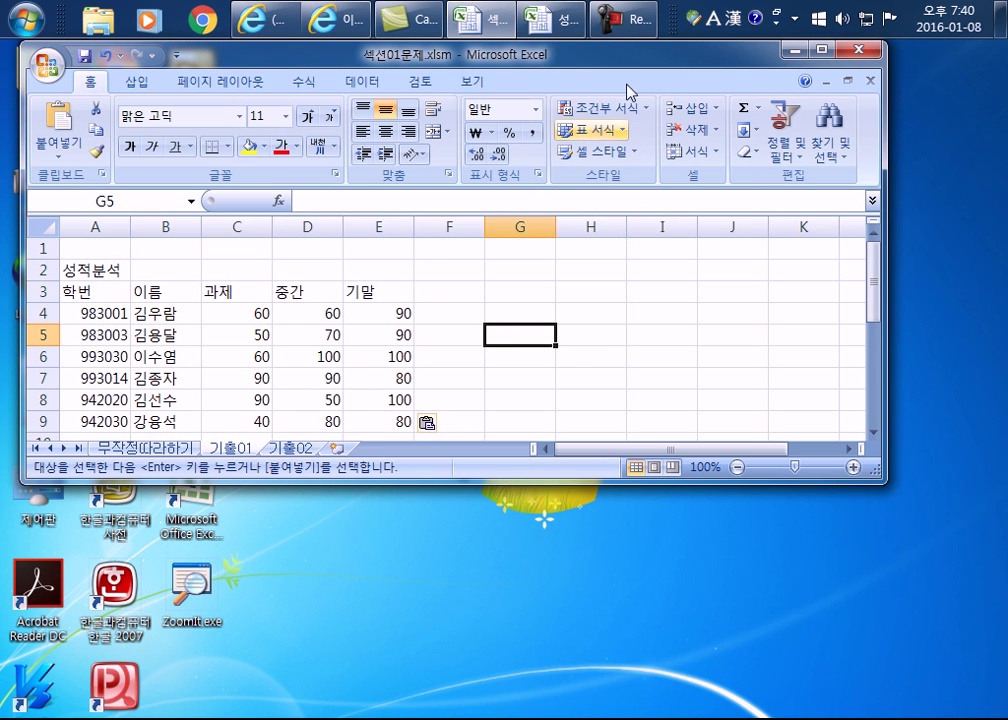
- Return the taskbar to the desktop's lower edge and move the workbook window back to the upper edge
left_click_drag(666, 18, 624, 691)
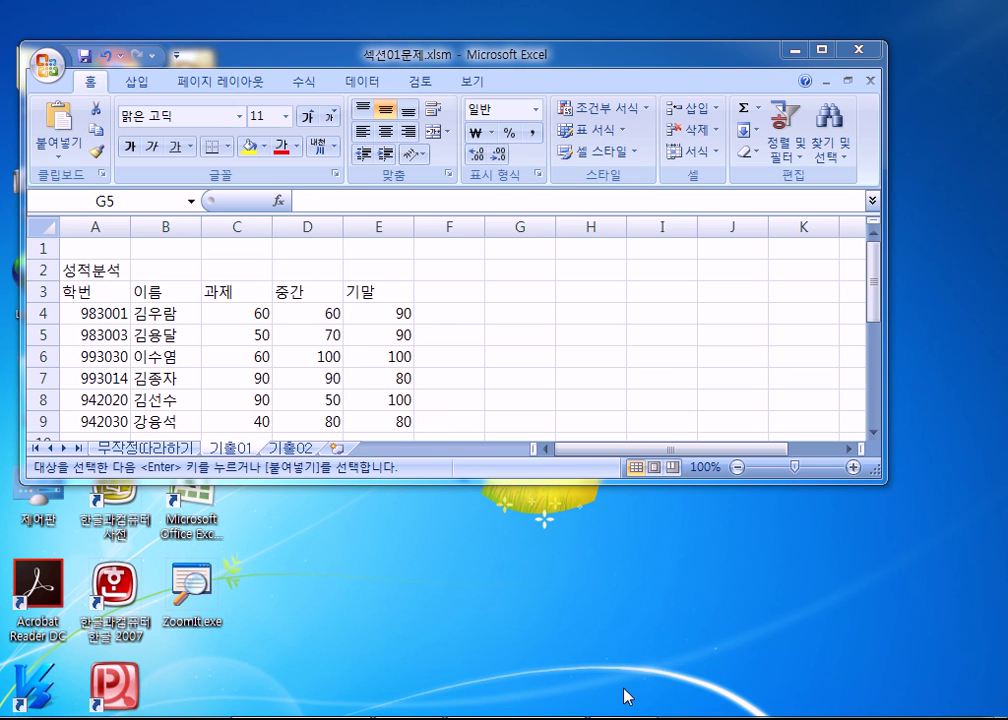
left_click_drag(532, 60, 530, 20)
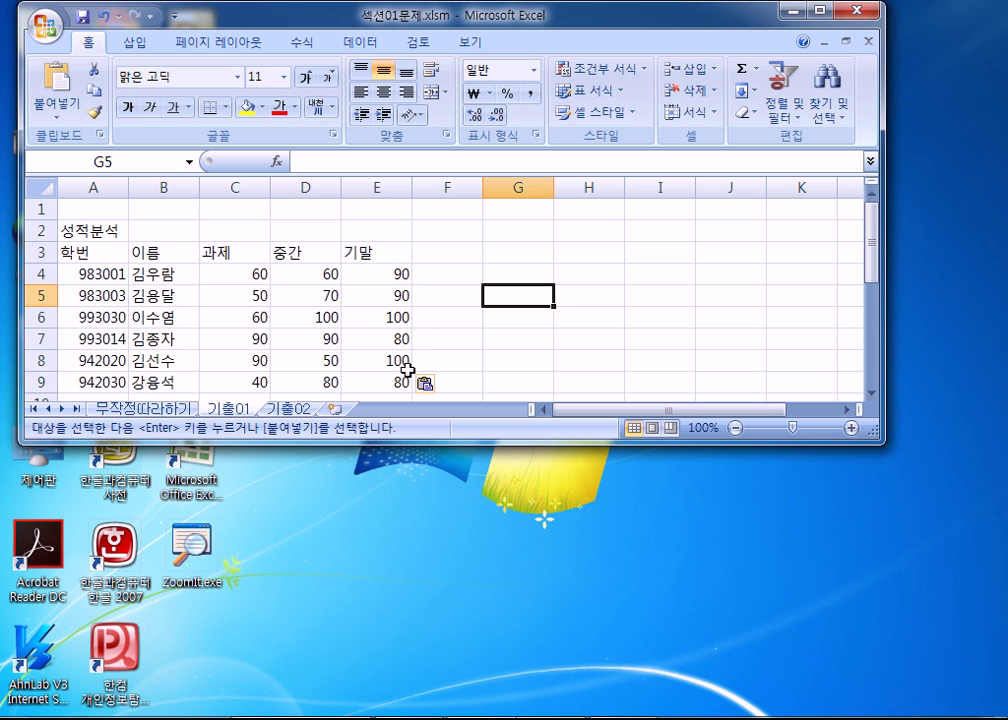
- Select cell B2 on the 기출02 sheet and widen the workbook window to nearly the full desktop width
left_click(288, 408)
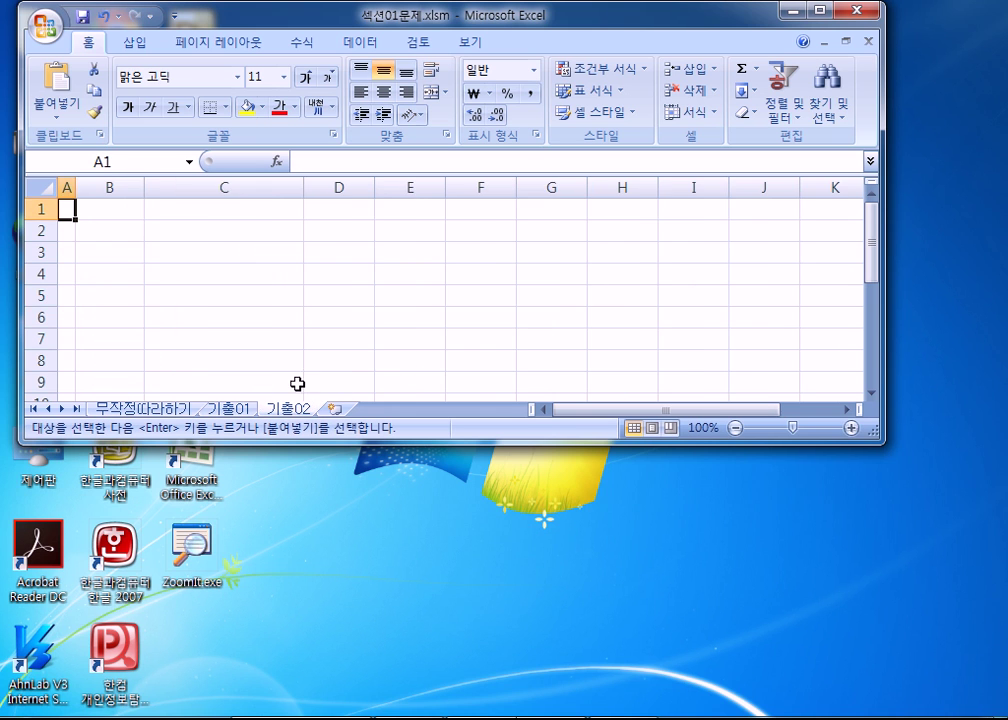
left_click(229, 233)
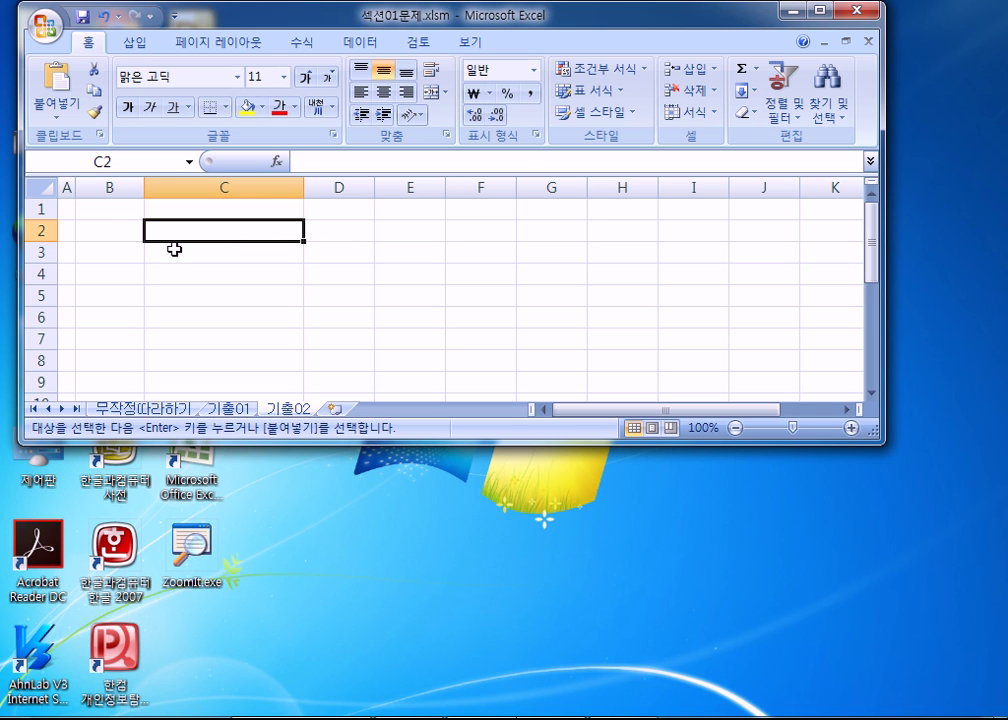
left_click(95, 230)
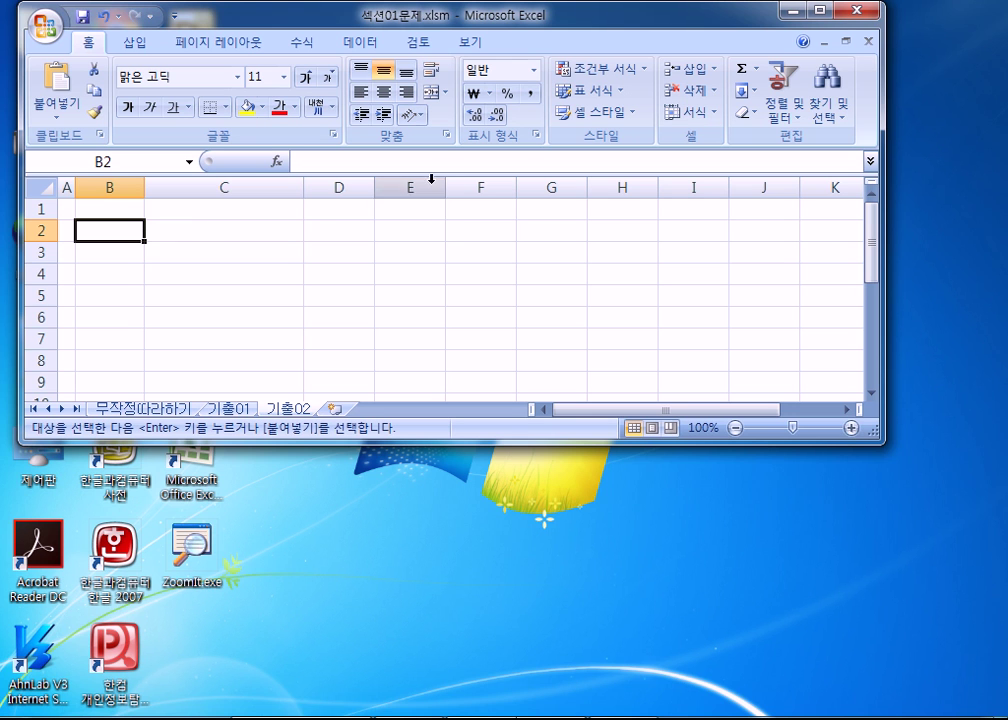
left_click_drag(884, 113, 1006, 113)
left_click_drag(394, 22, 371, 22)
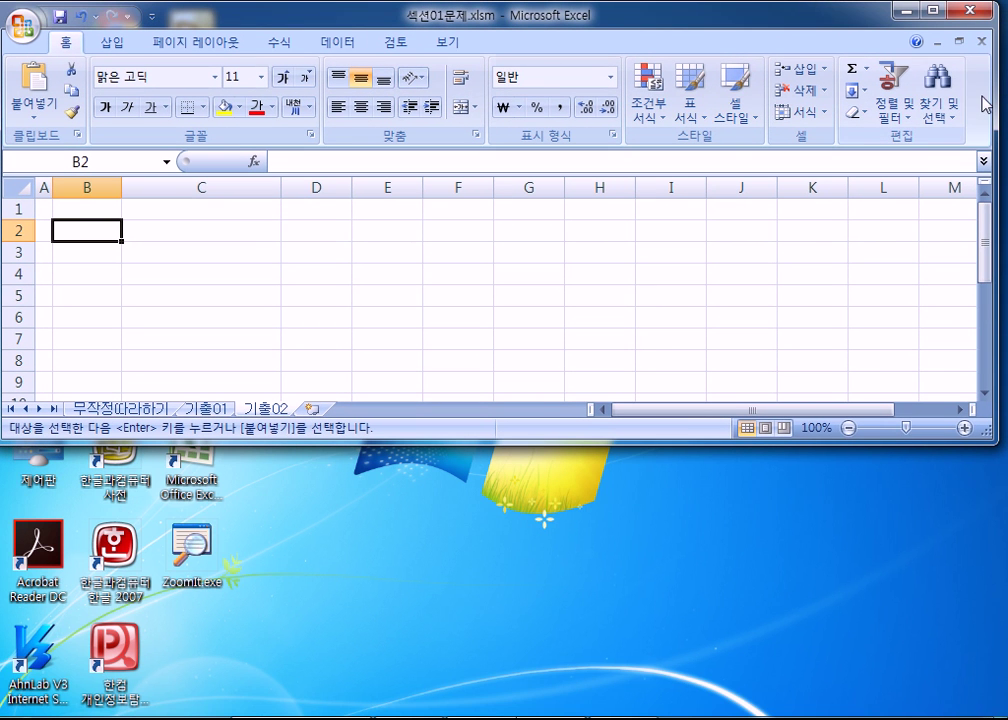
- Open 총무부사원현황.txt from the 01 섹션 folder in the Text Wizard and shift the wizard window up
left_click_drag(996, 95, 1000, 94)
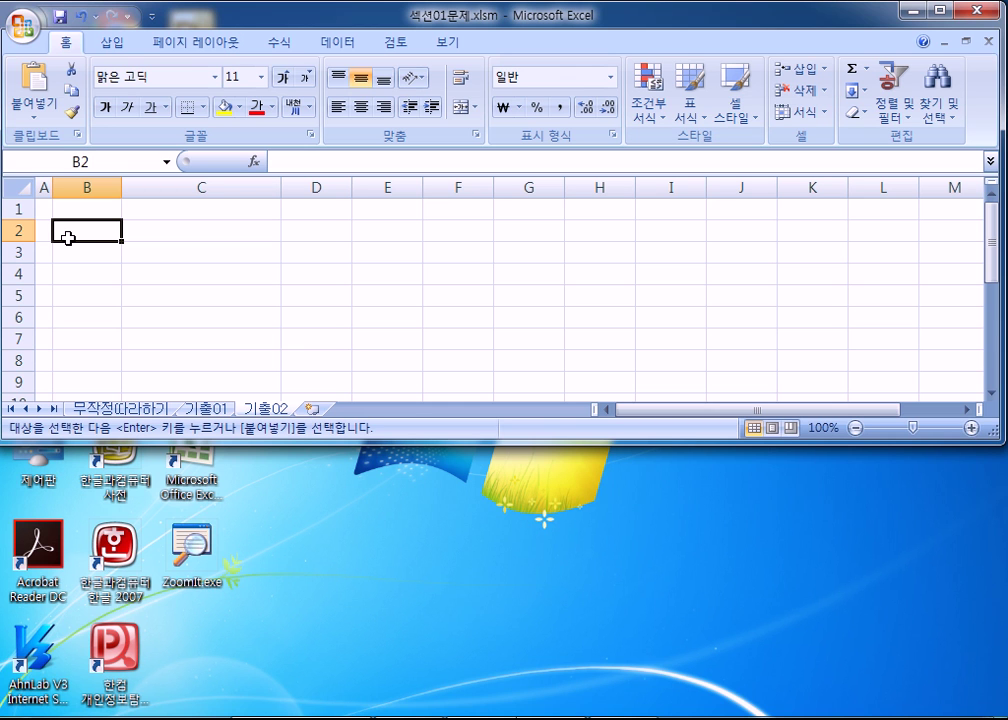
left_click(25, 28)
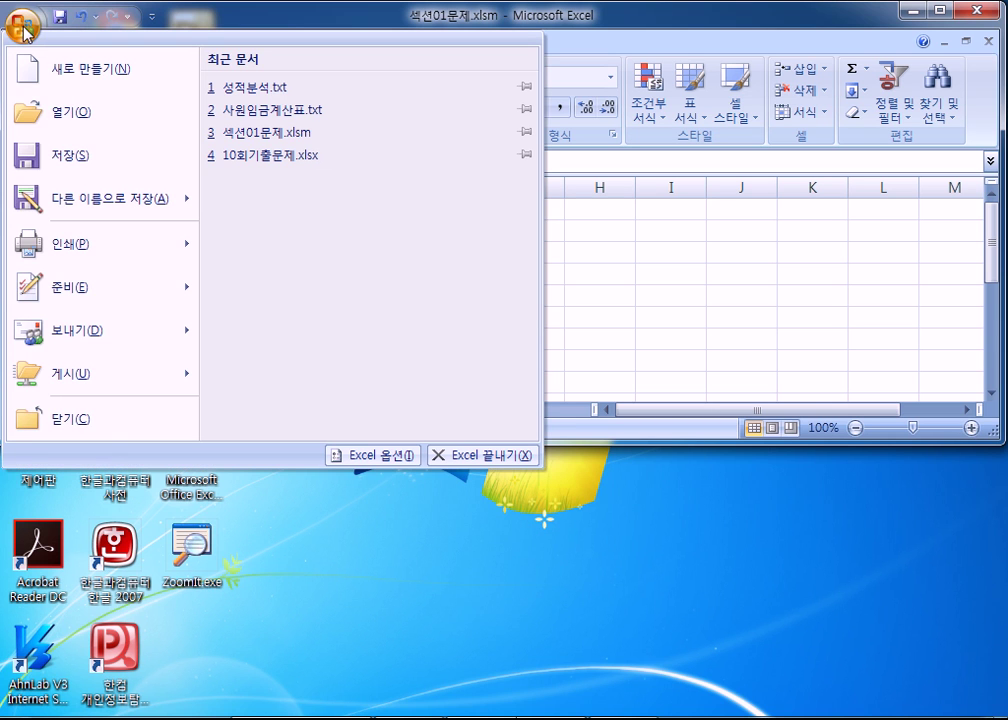
left_click(60, 113)
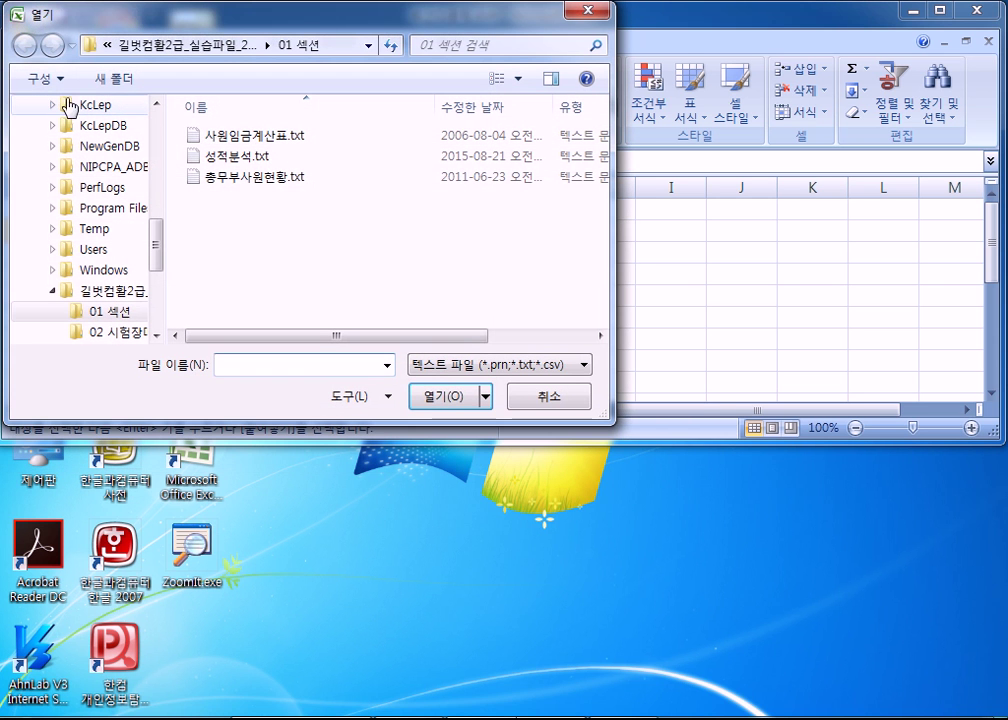
left_click(236, 180)
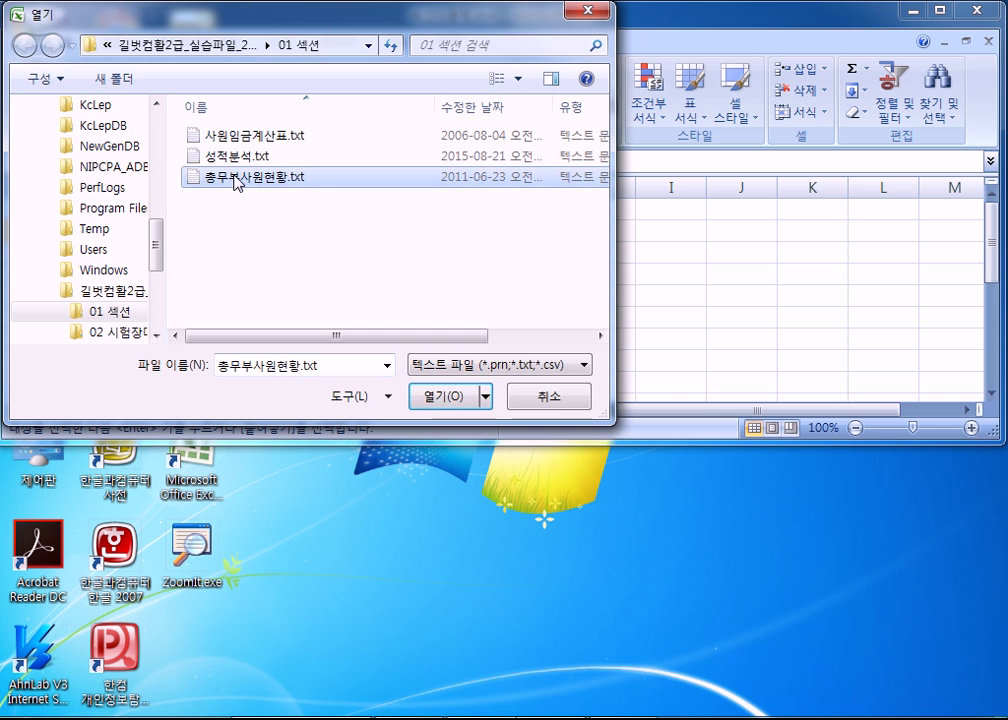
left_click(414, 394)
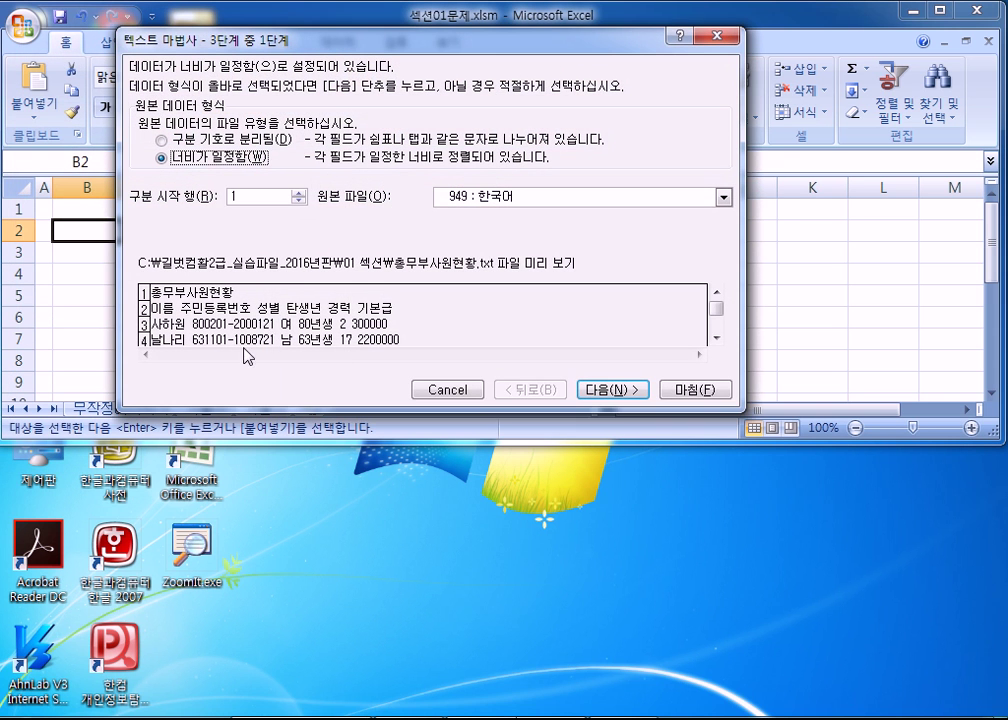
left_click_drag(275, 40, 300, 17)
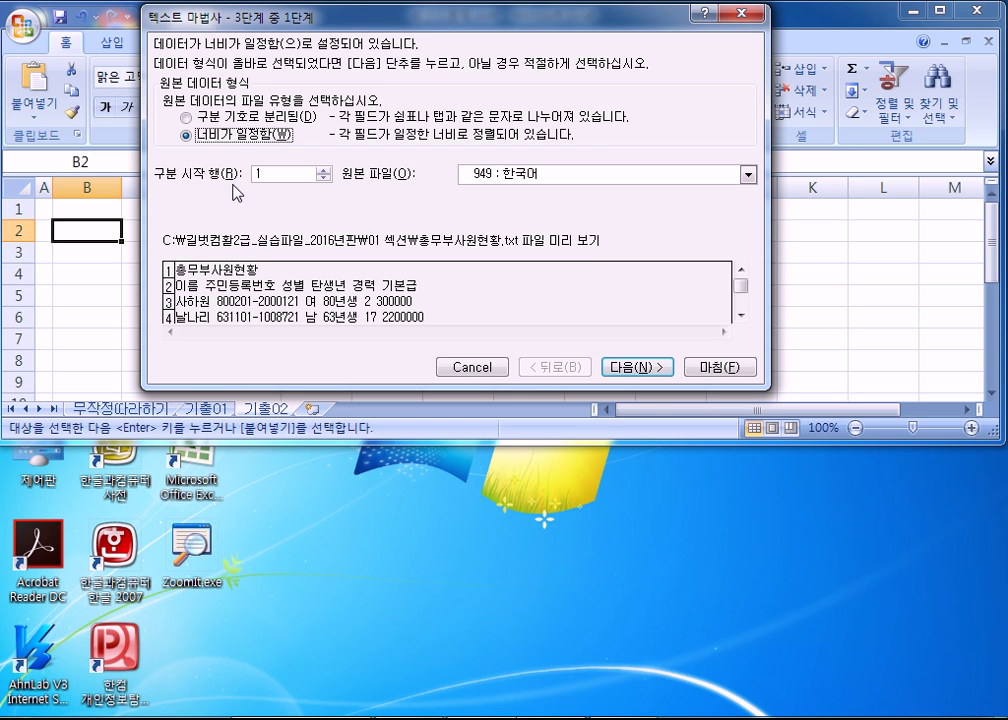
- Set the source data as delimited (구분 기호로 분리됨), add space (공백) to the tab delimiter, and proceed to the column formats
left_click(210, 118)
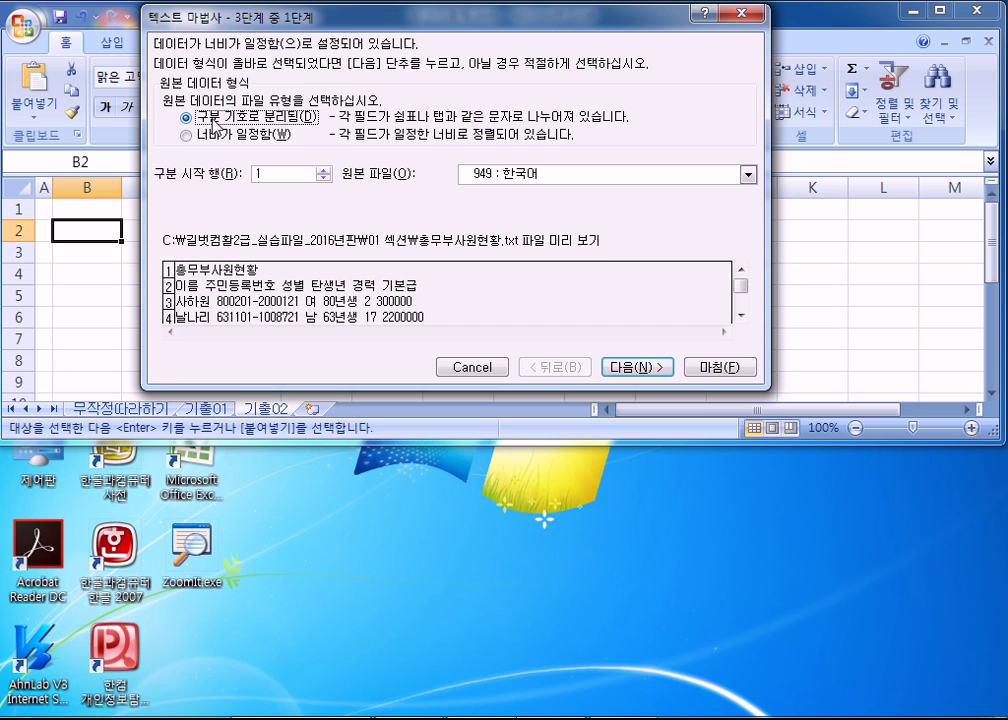
left_click(208, 130)
left_click(209, 113)
left_click(630, 367)
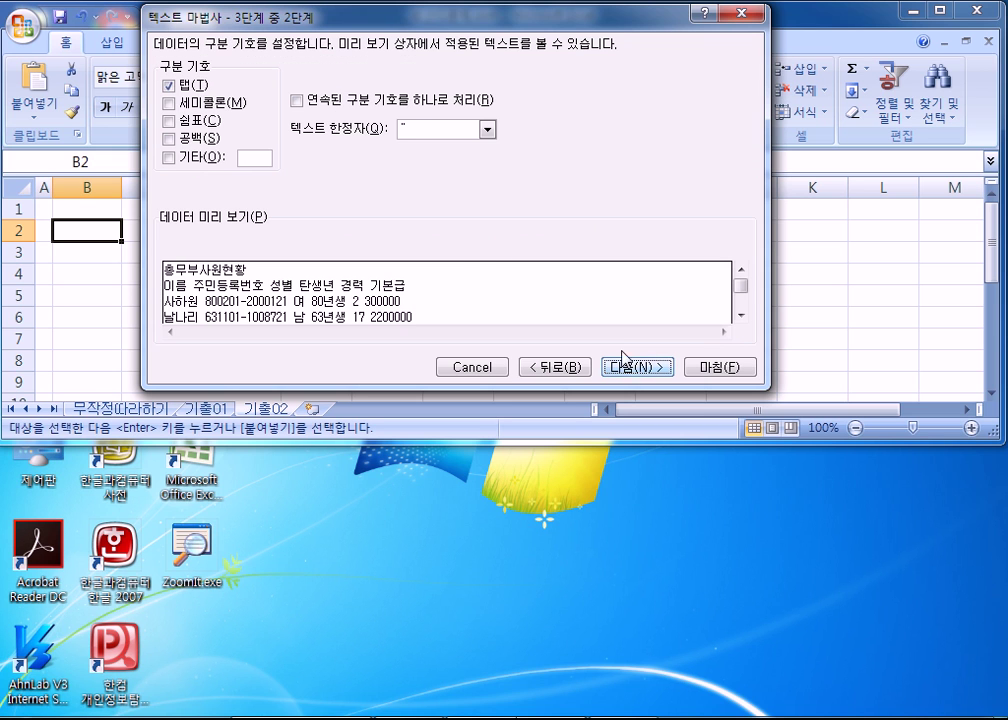
left_click(172, 139)
left_click(174, 139)
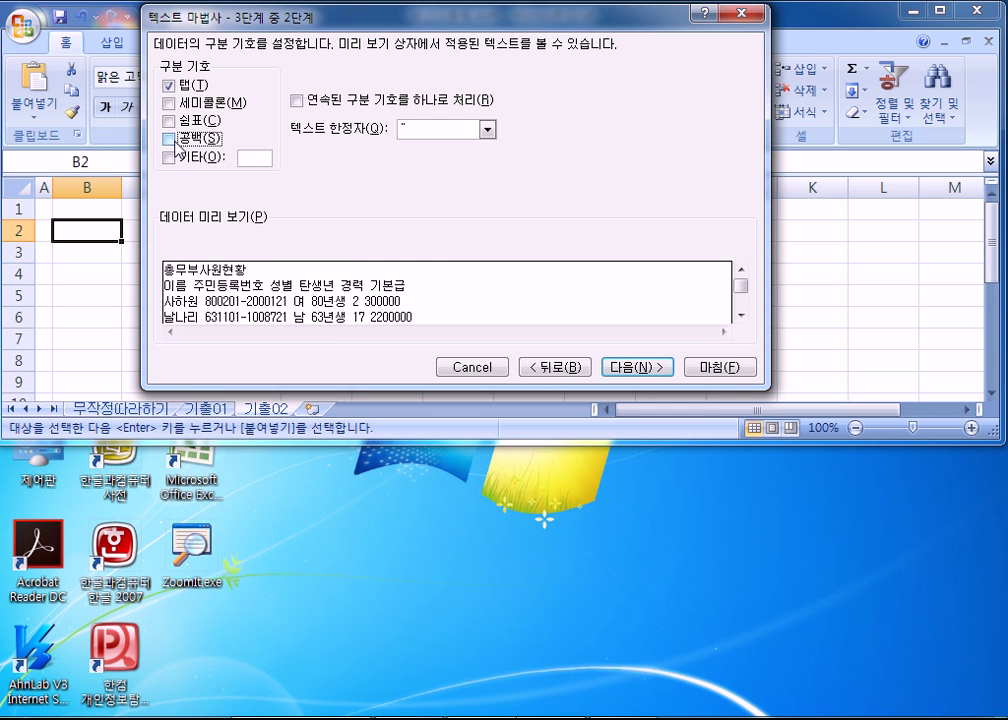
left_click(170, 139)
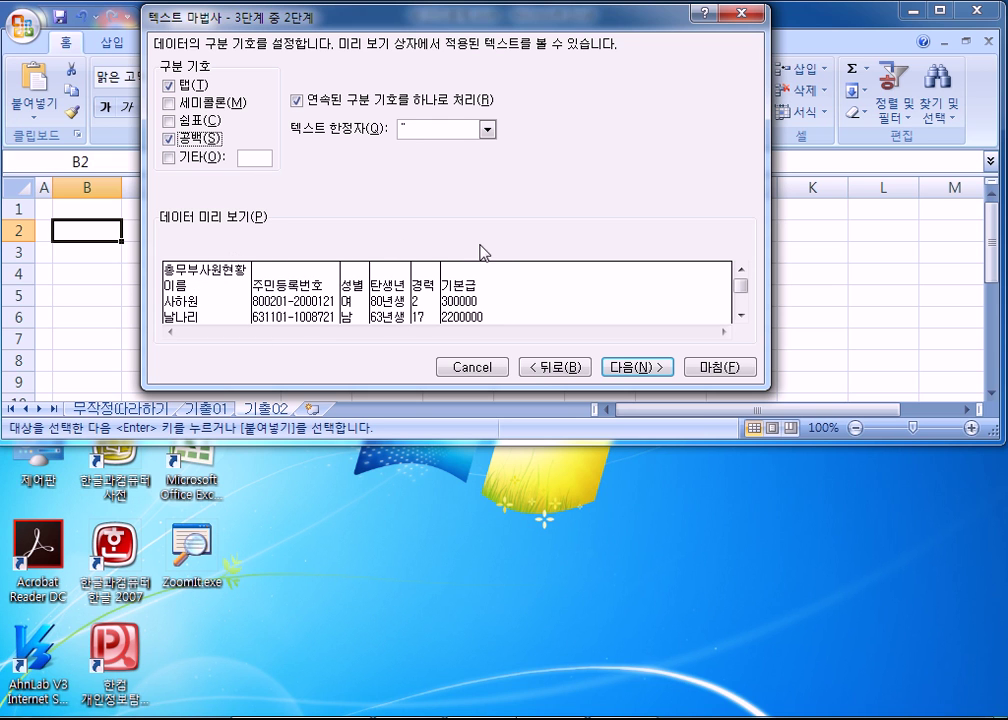
left_click(638, 373)
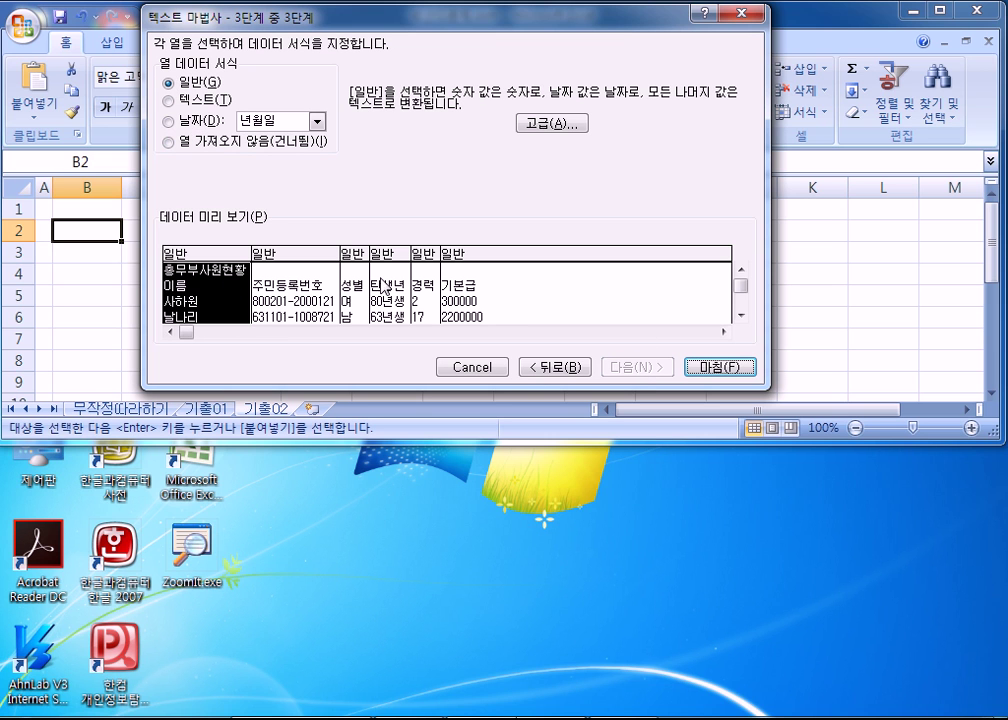
- Exclude the 경력 column from the import with 열 가져오지 않음(건너뜀) and finish the Text Wizard
left_click(423, 302)
mouse_move(426, 308)
left_mouse_down()
mouse_move(462, 300)
mouse_move(432, 301)
left_mouse_up()
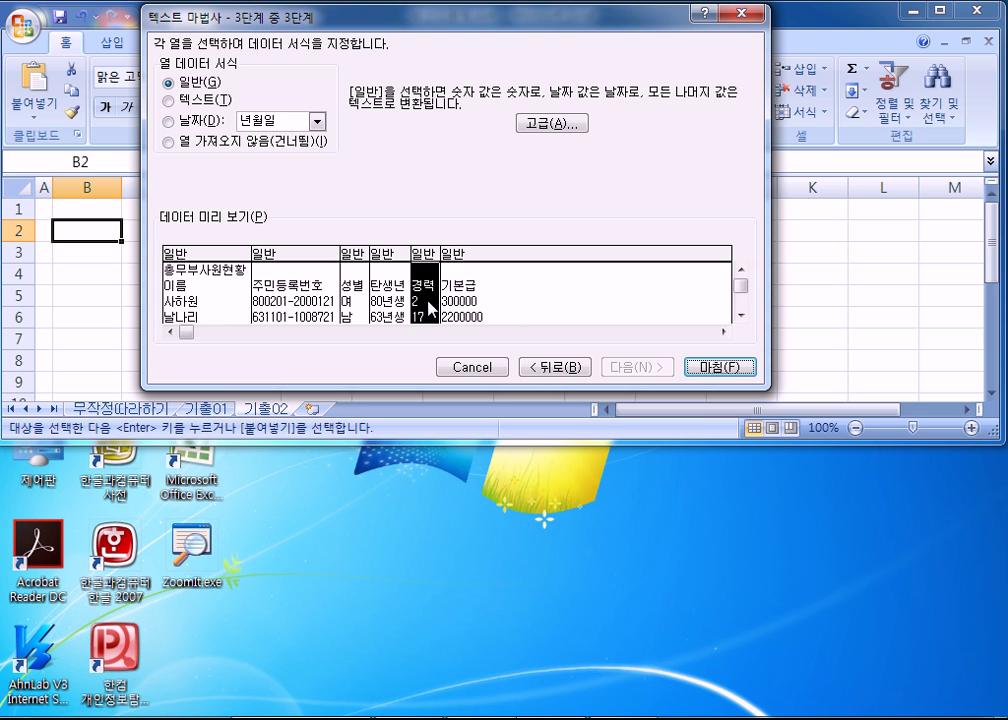
mouse_move(432, 300)
left_mouse_down()
mouse_move(455, 300)
mouse_move(425, 303)
left_mouse_up()
left_click(169, 143)
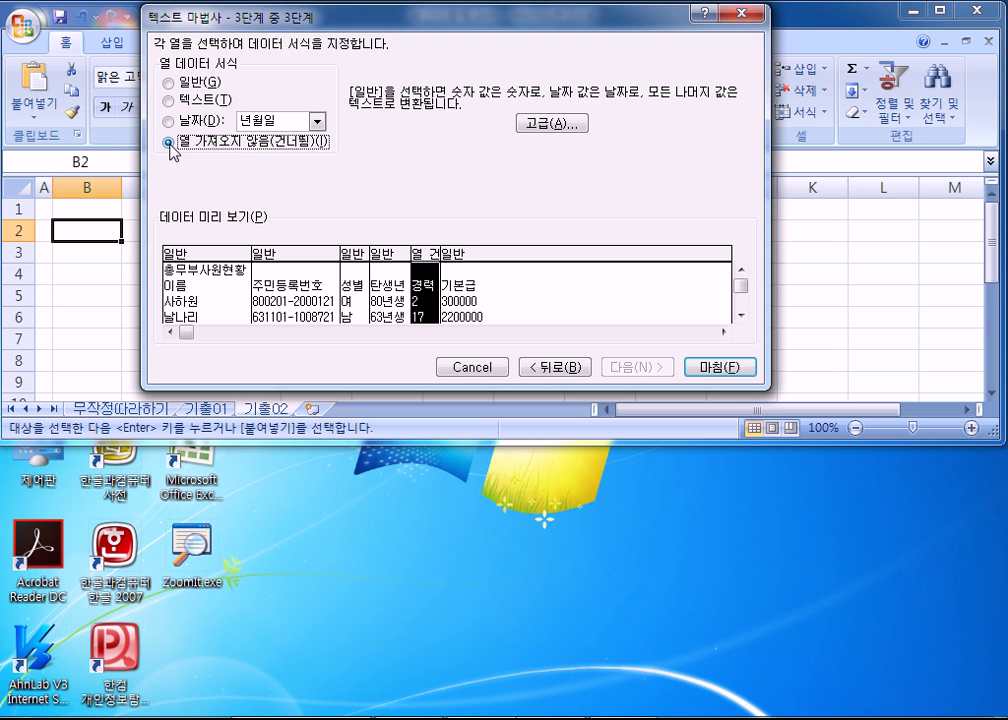
left_click(388, 300)
left_click(424, 298)
left_click(382, 300)
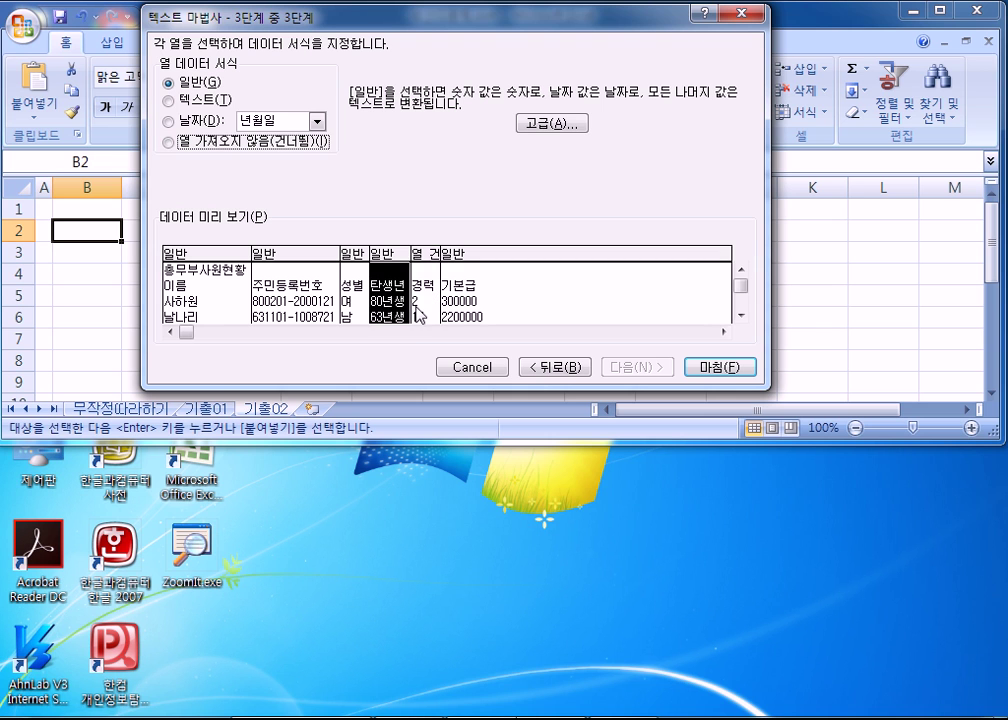
left_click(412, 302)
left_click(169, 83)
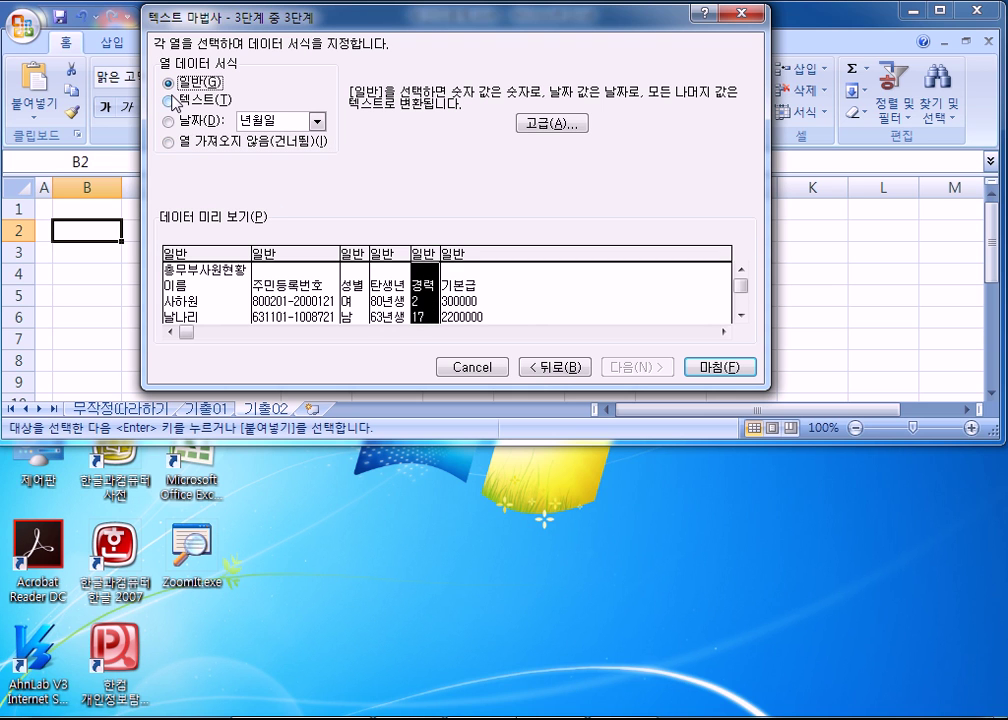
left_click(181, 140)
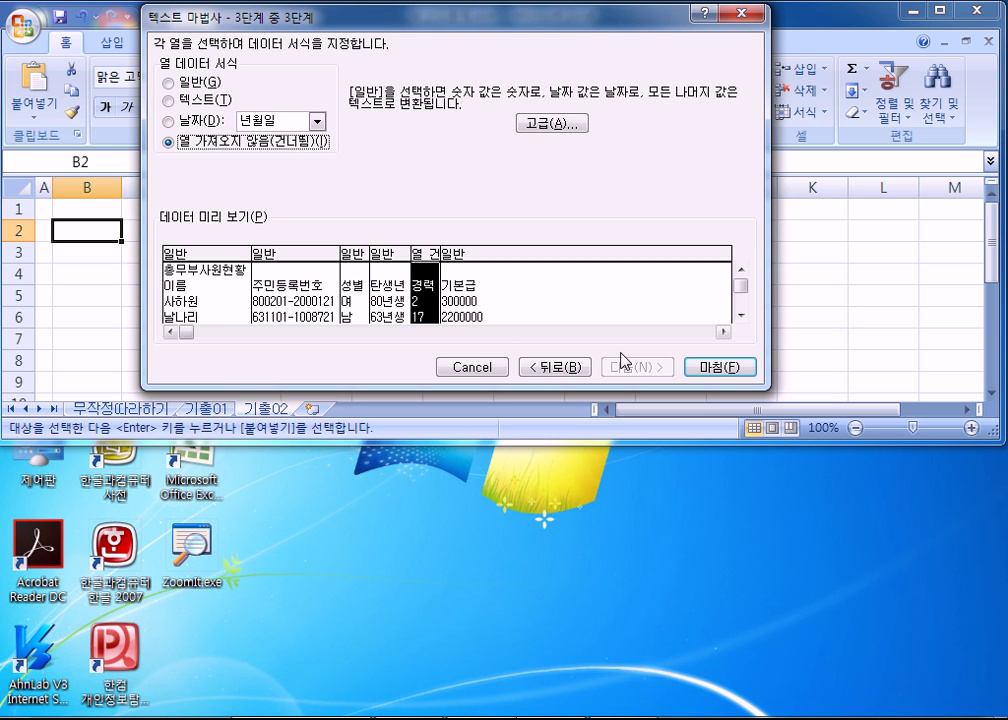
left_click(727, 371)
- Copy the imported range A1:E7 and paste it at B2 of the 기출02 sheet in 섹션01문제.xlsm, then deselect it
left_click_drag(58, 214, 331, 333)
right_click(254, 236)
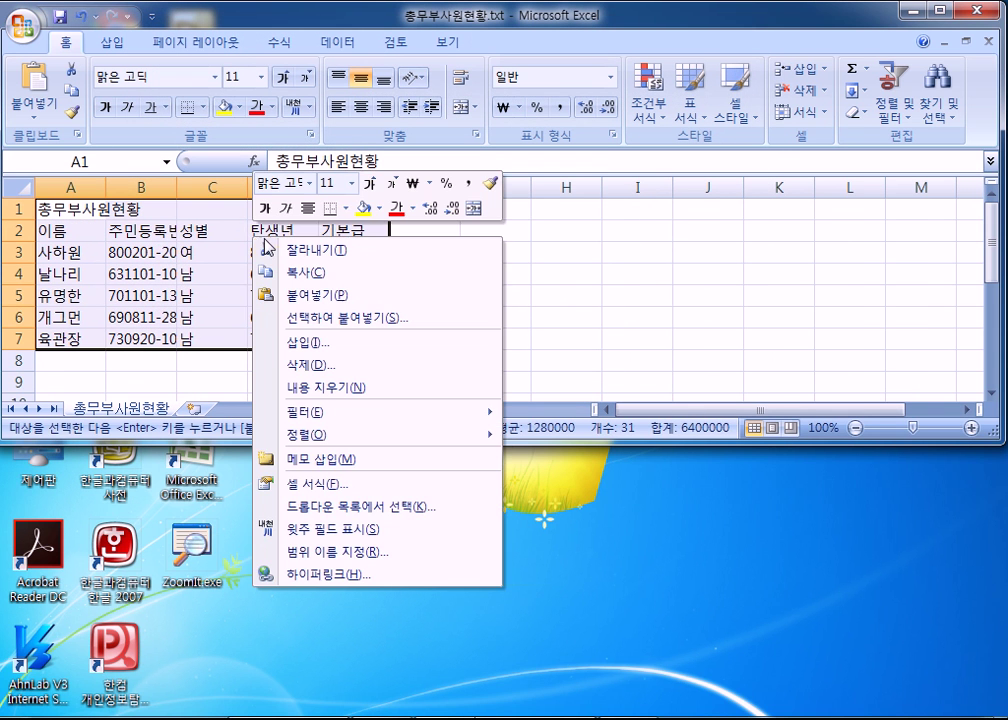
left_click(295, 274)
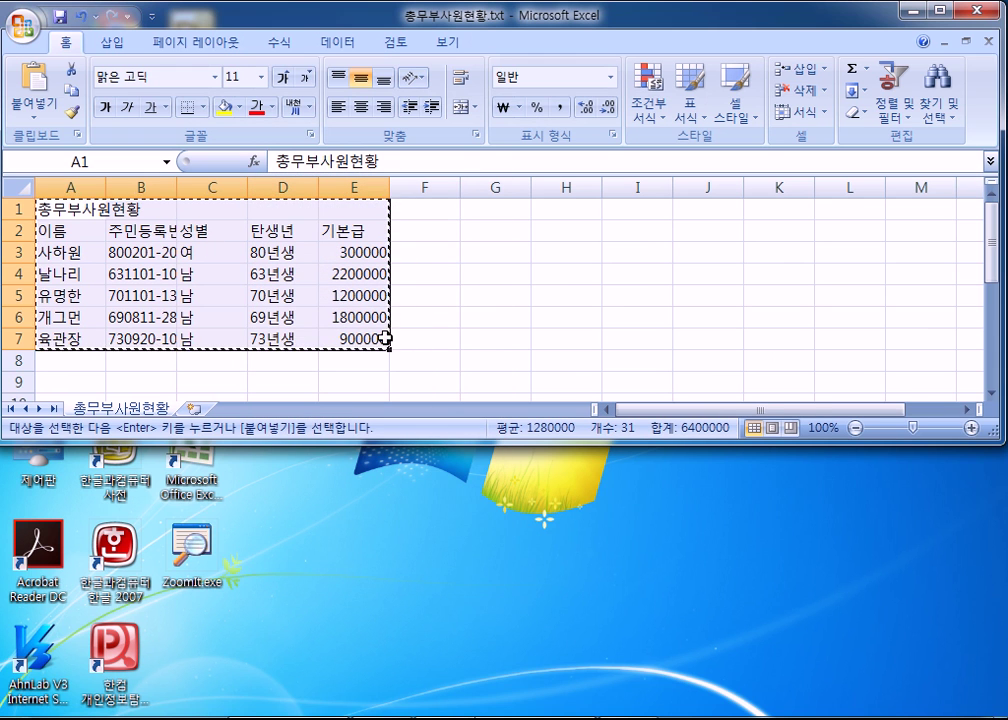
mouse_move(505, 715)
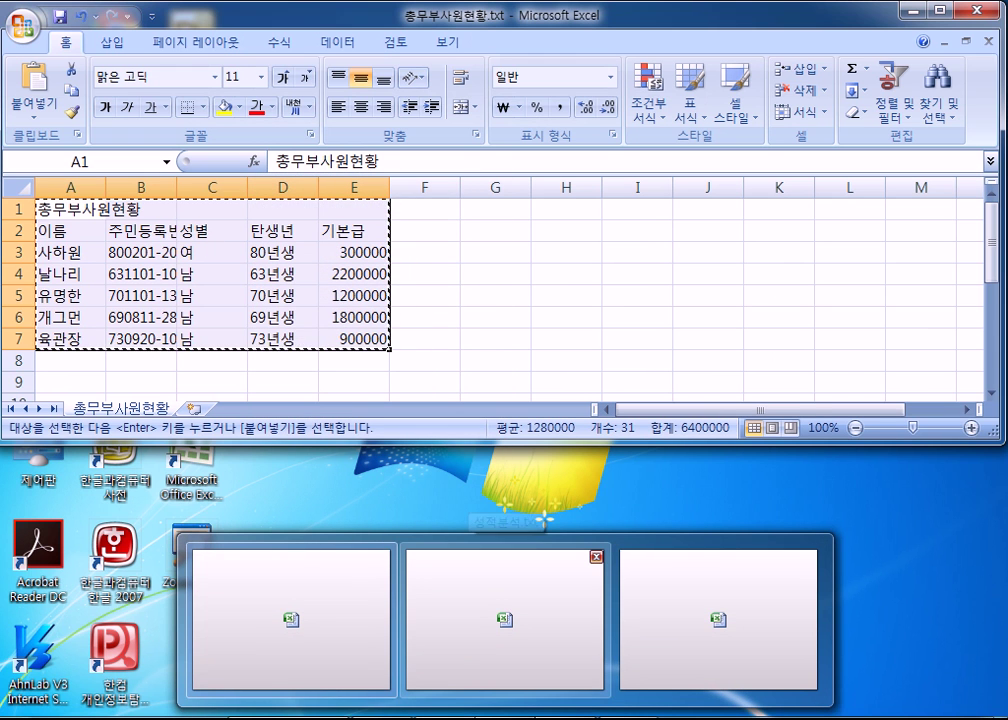
left_click(323, 632)
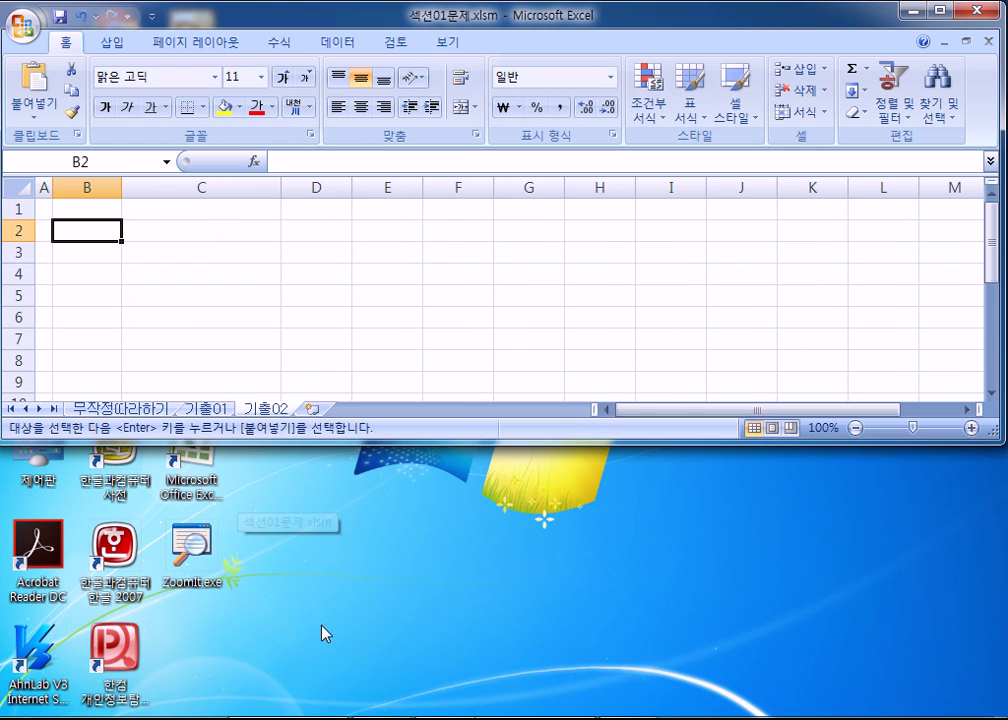
right_click(89, 229)
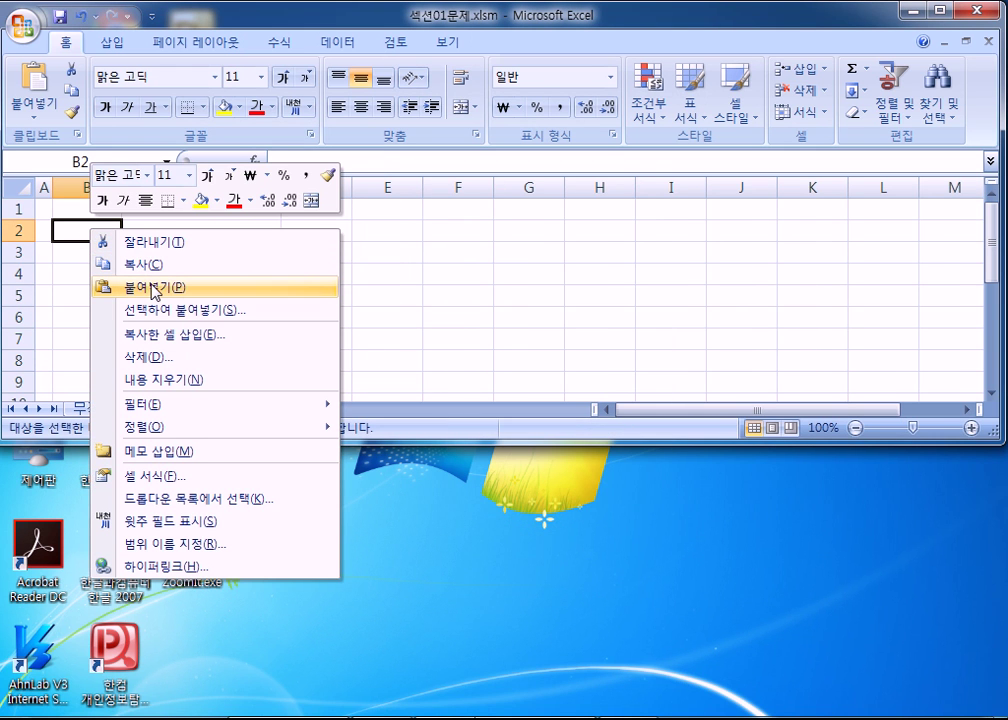
left_click(152, 288)
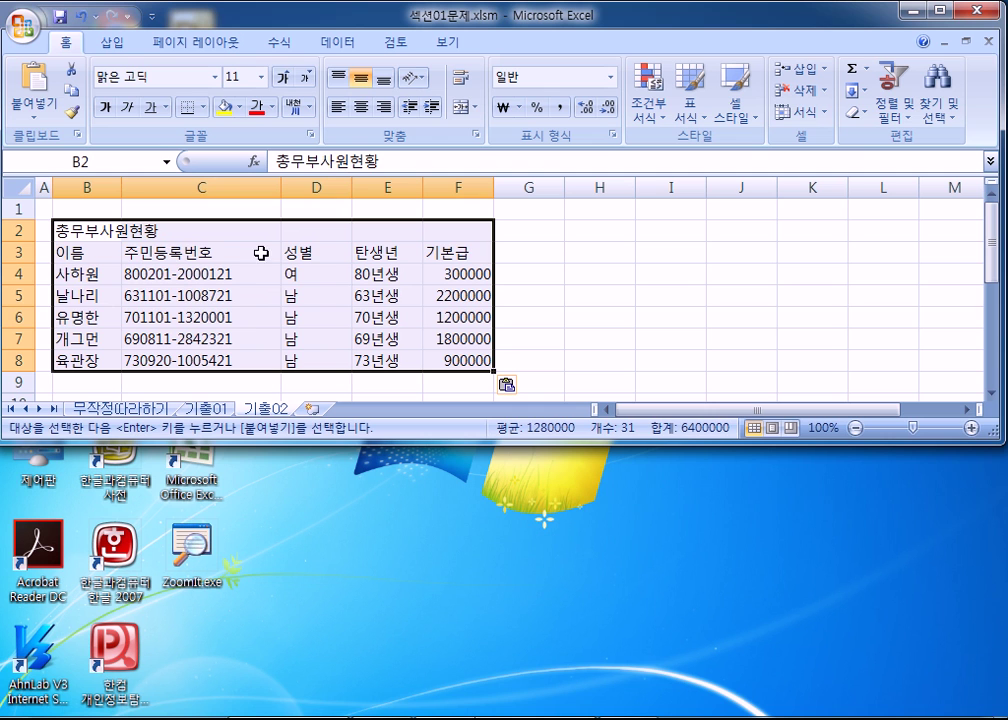
left_click(597, 314)
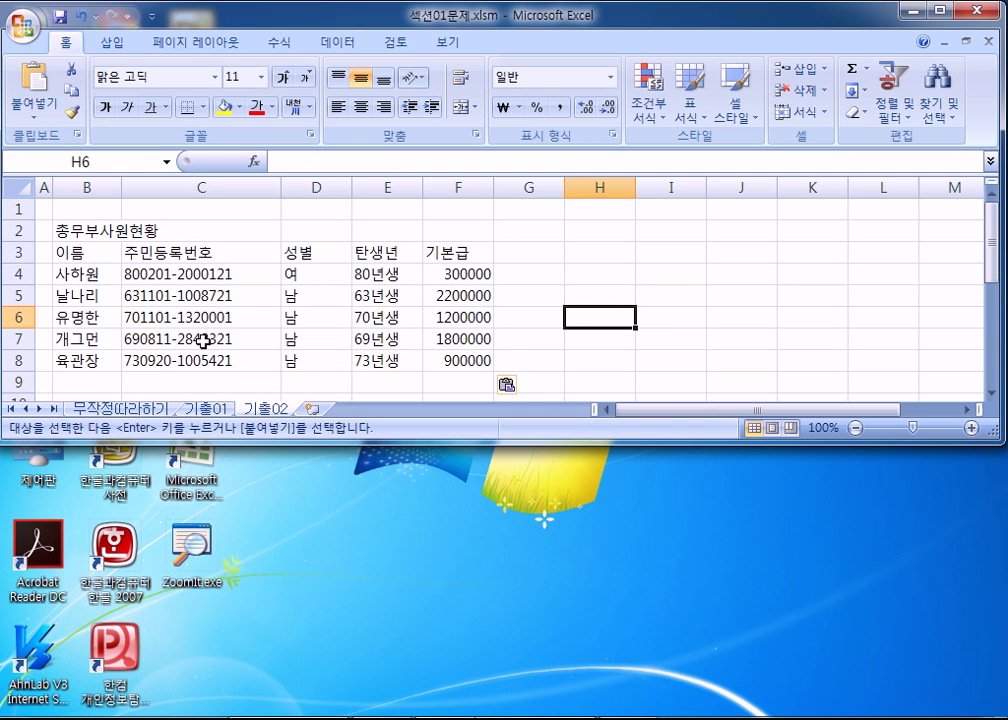
- Close the 성적분석.txt and 총무부사원현황.txt windows and select cell B1 on the 기출02 sheet
mouse_move(505, 718)
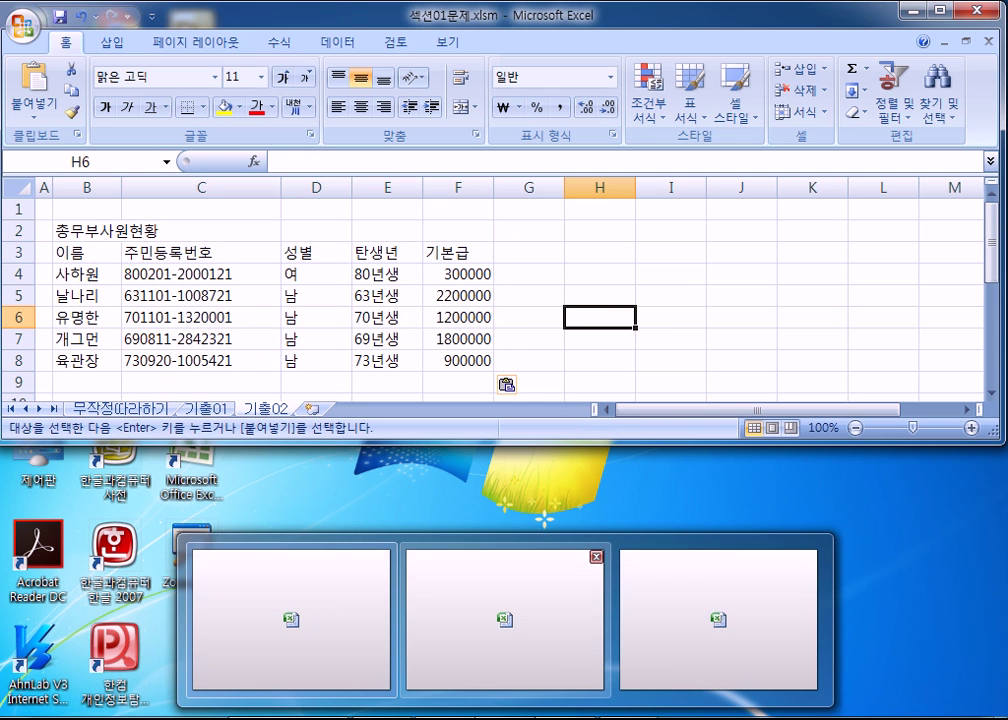
left_click(597, 557)
mouse_move(505, 718)
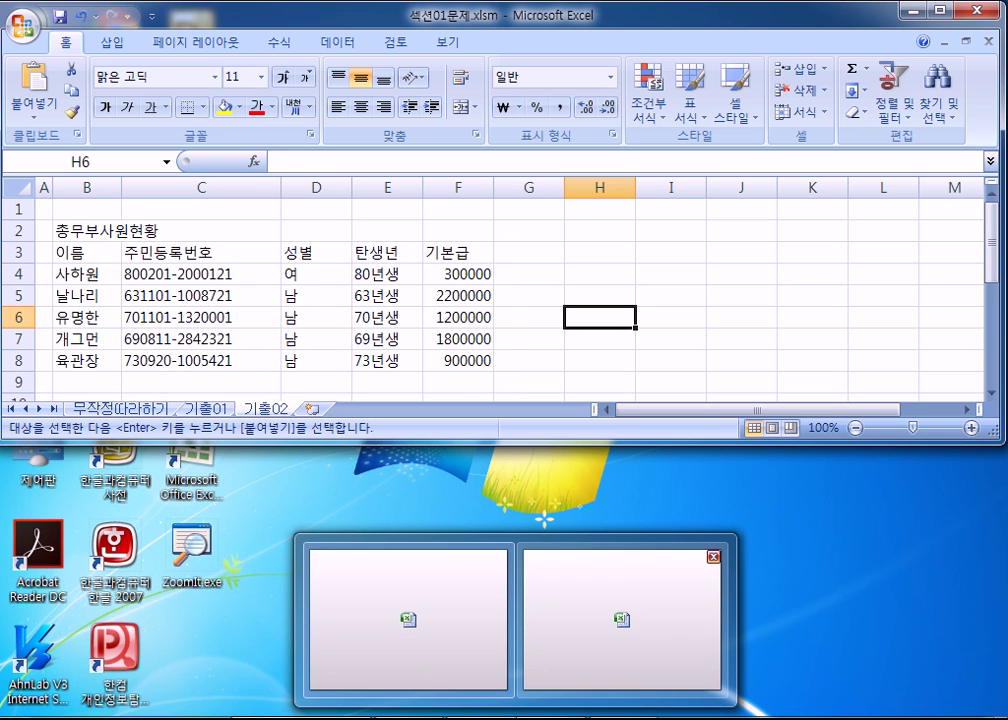
left_click(709, 552)
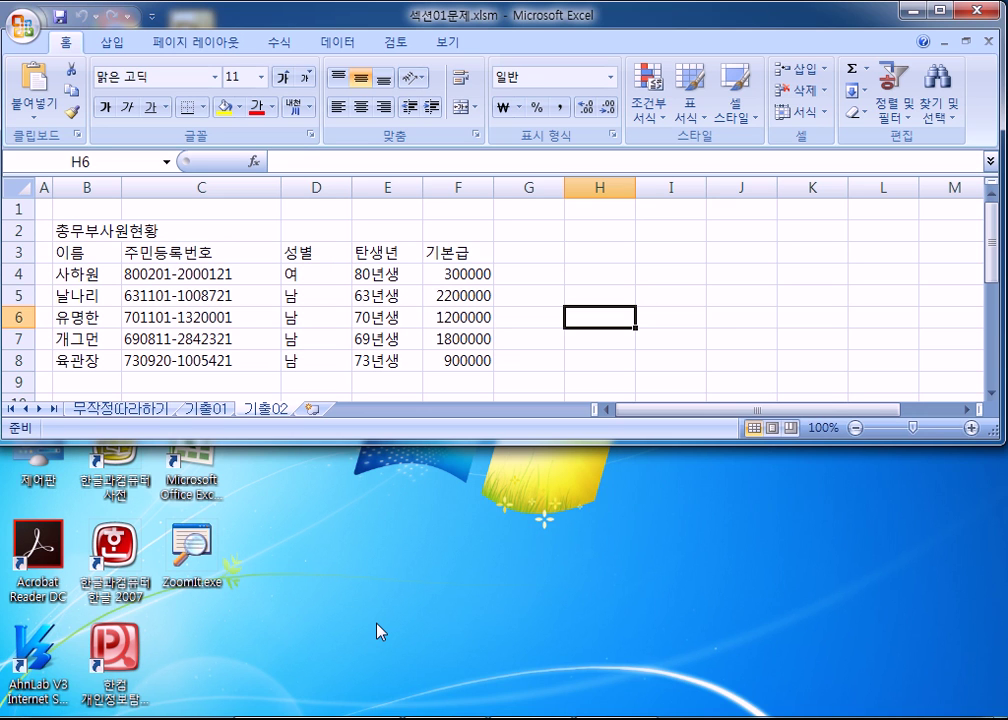
key("ctrl+Home")
key("Right")
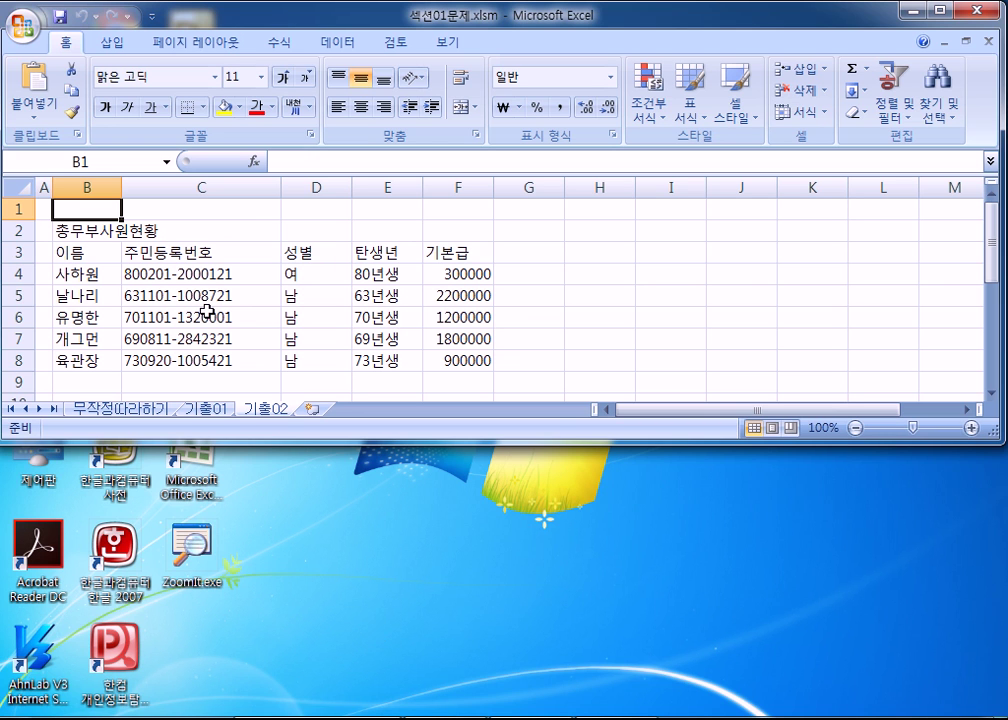
- Open the workbook 섹션02문제.xlsm from the 01 섹션 folder, listing all Excel files (모든 Excel 파일)
left_click(24, 26)
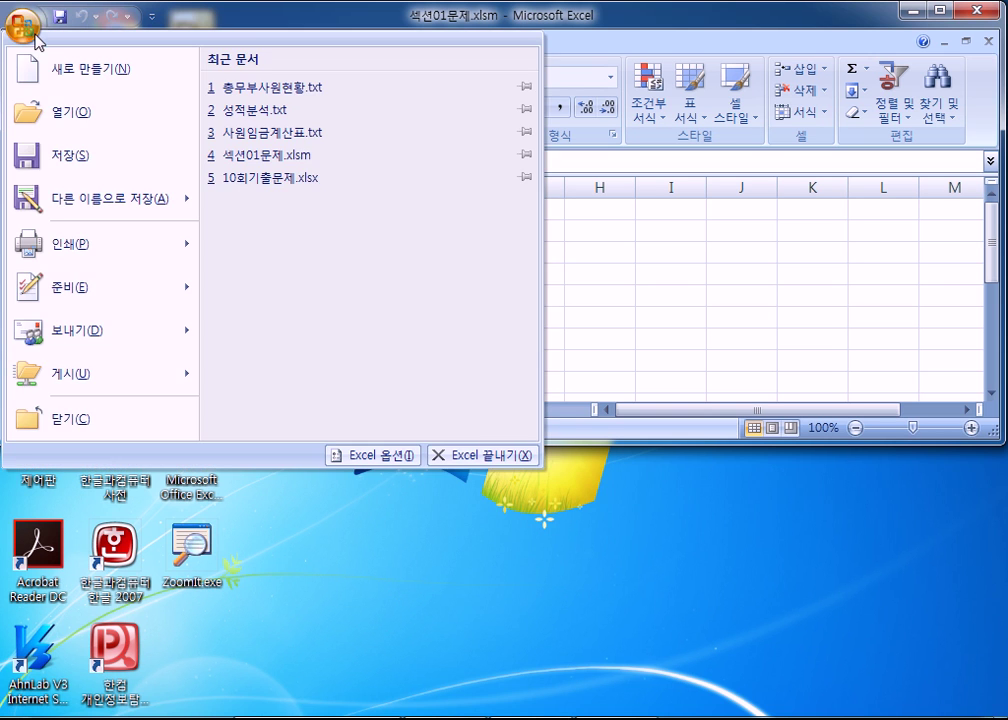
left_click(67, 120)
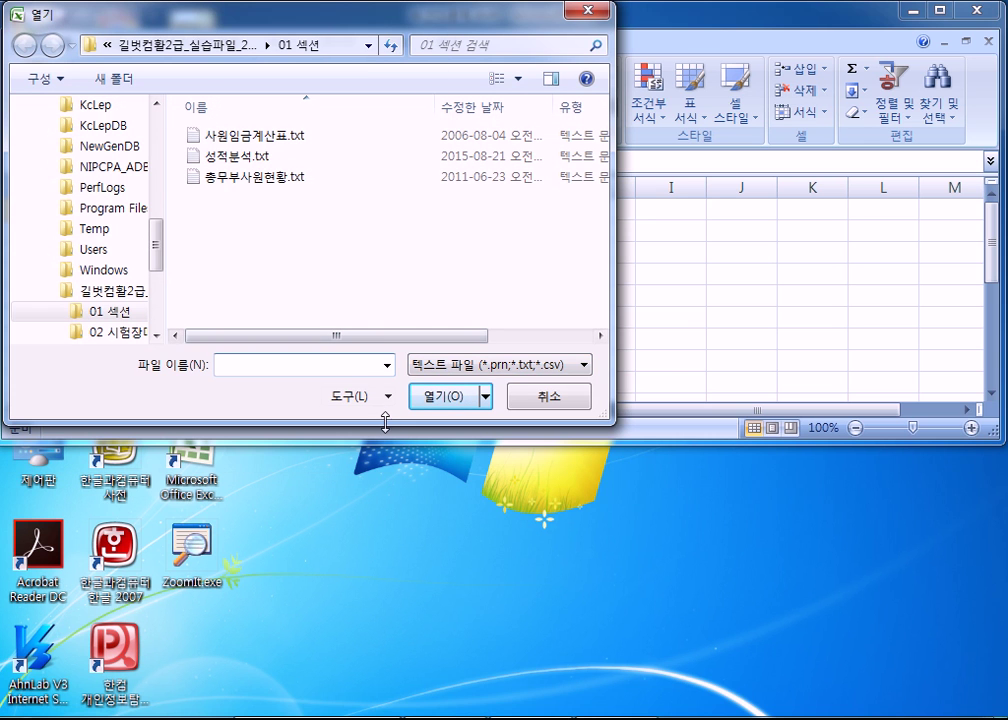
left_click(457, 368)
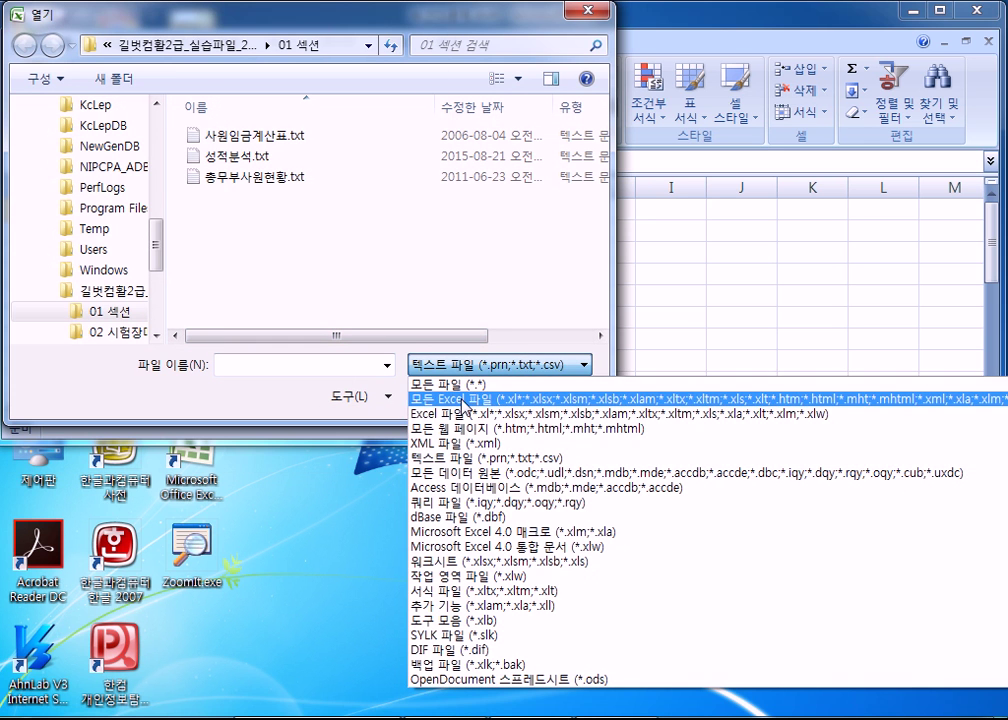
left_click(430, 409)
left_click(300, 176)
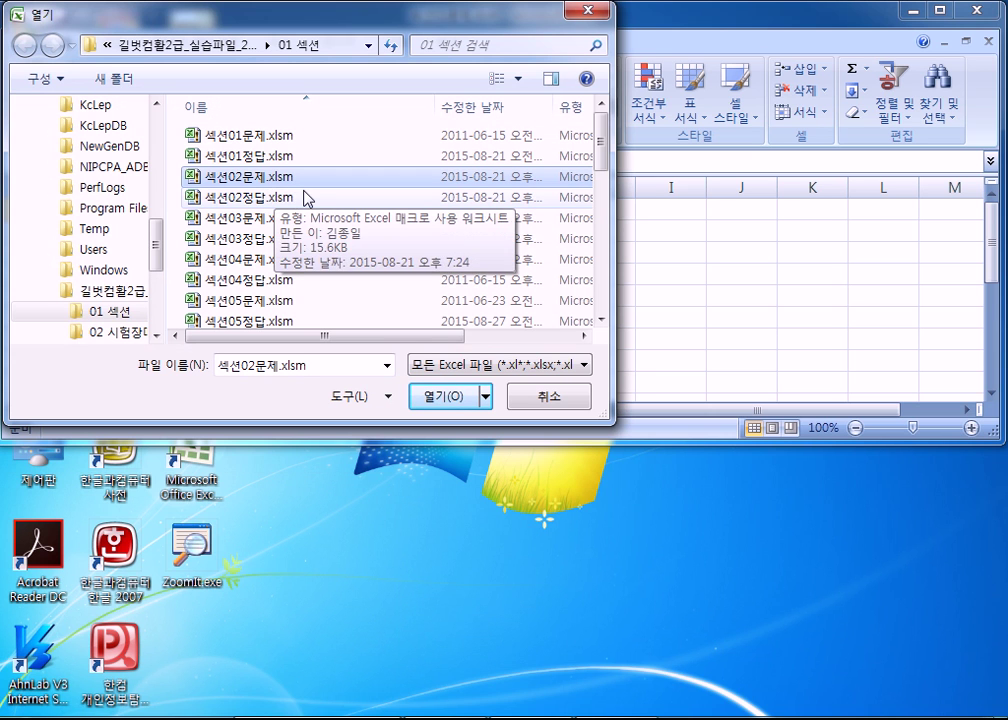
left_click(437, 403)
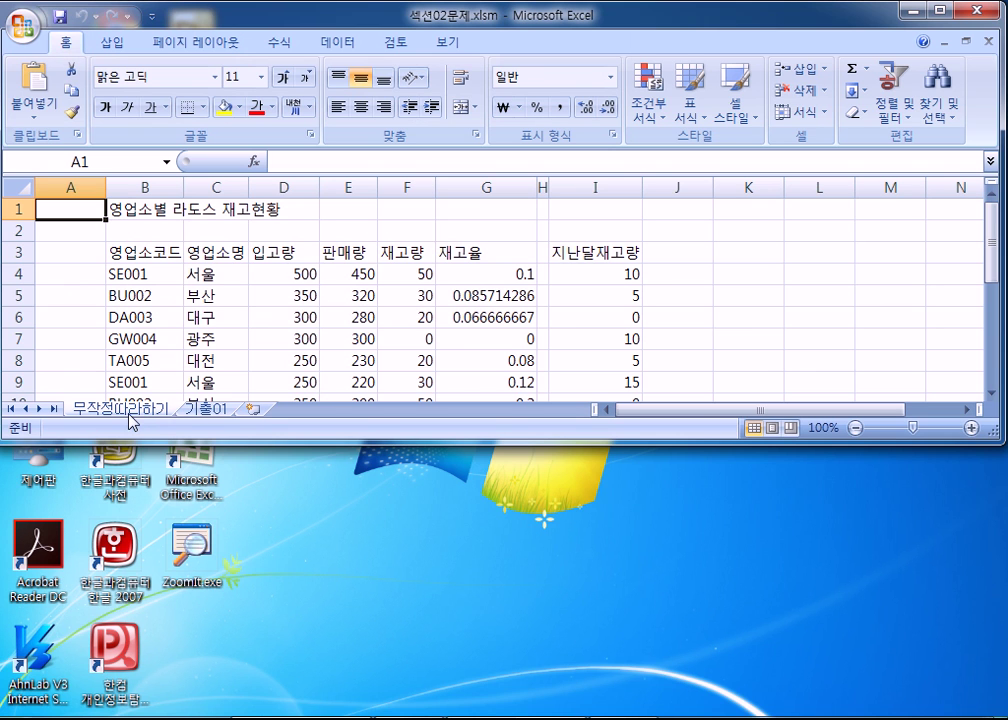
- View the 기출01 sheet, return to the 무작정따라하기 sheet, and maximize the workbook window
left_click(205, 409)
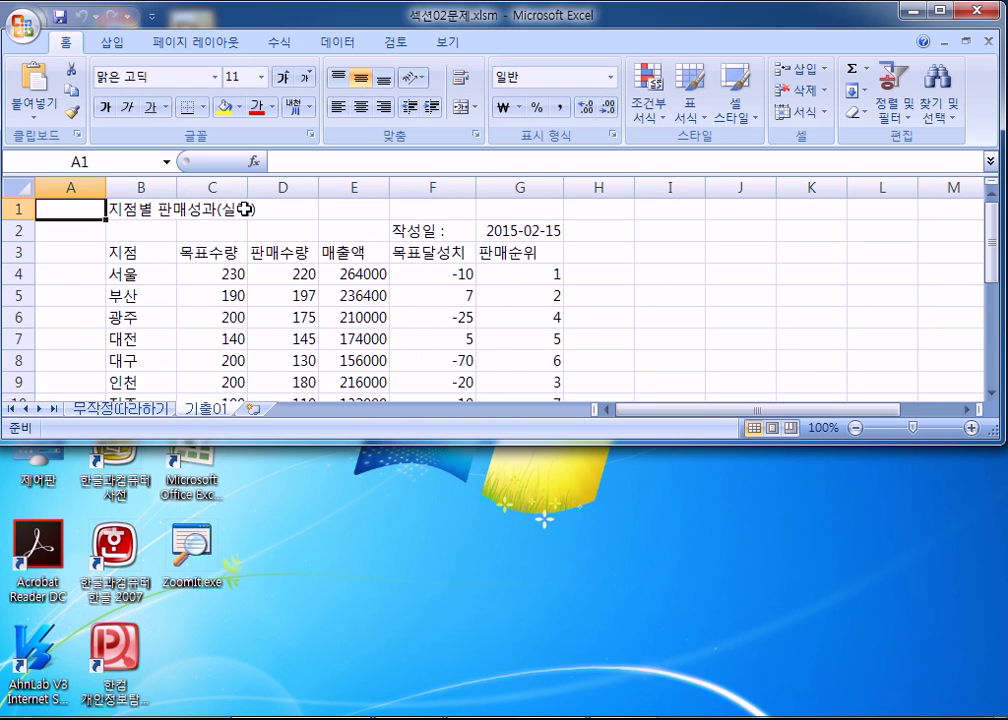
left_click(130, 410)
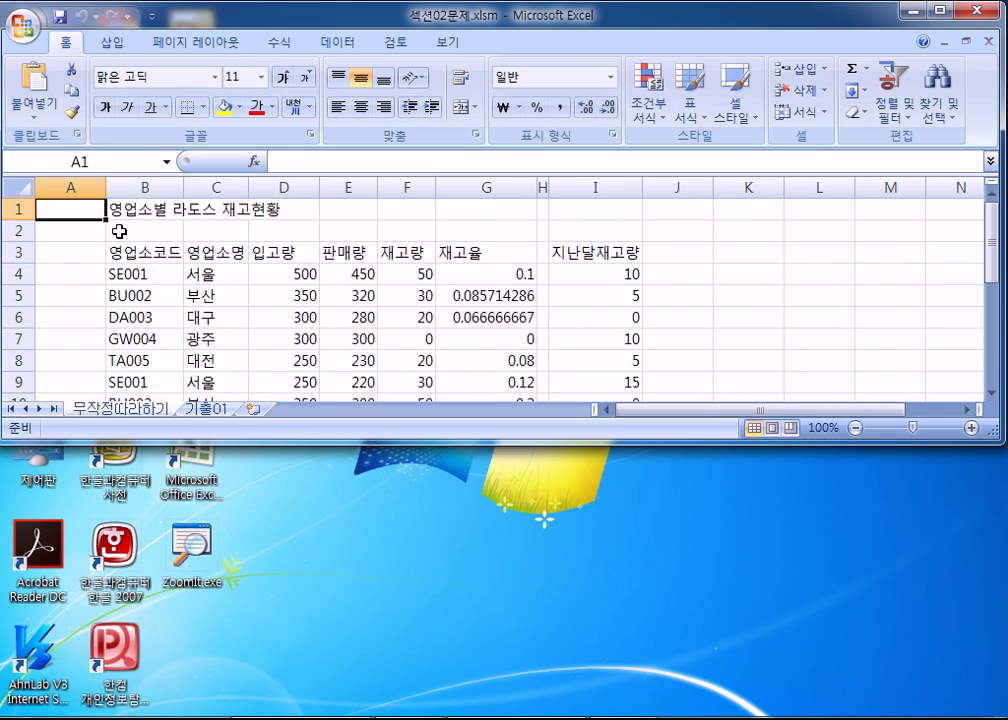
left_click(940, 11)
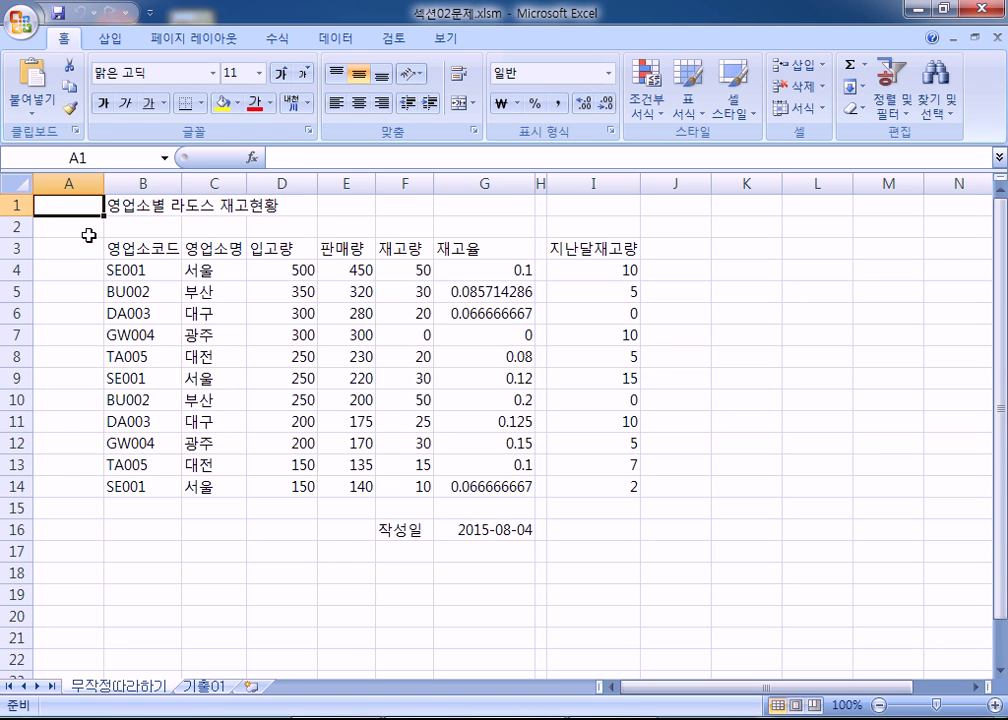
- Minimize the ribbon and enlarge the worksheet view to 160%, with column A selected
double_click(63, 42)
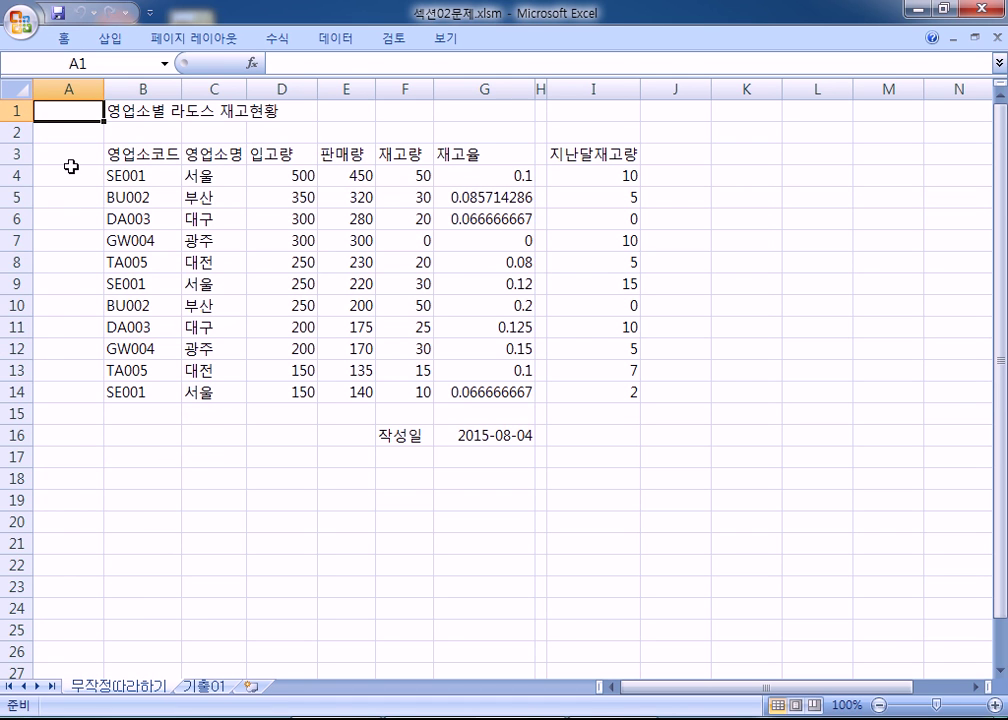
left_click(69, 89)
scroll(73, 140, "up", 4)
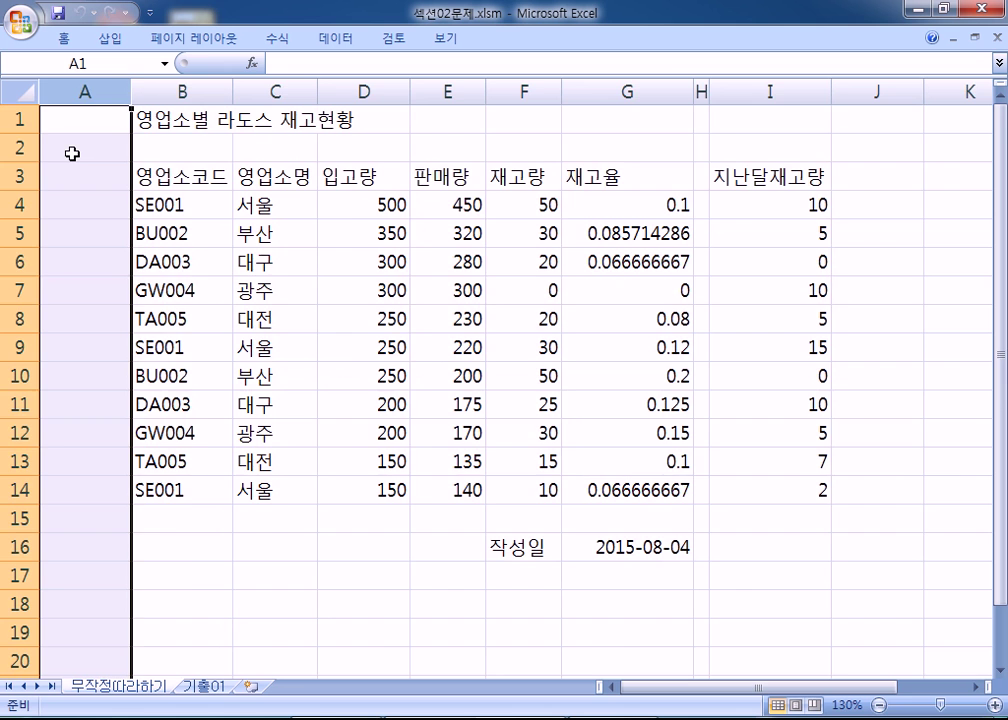
left_click(76, 140)
left_click(98, 97)
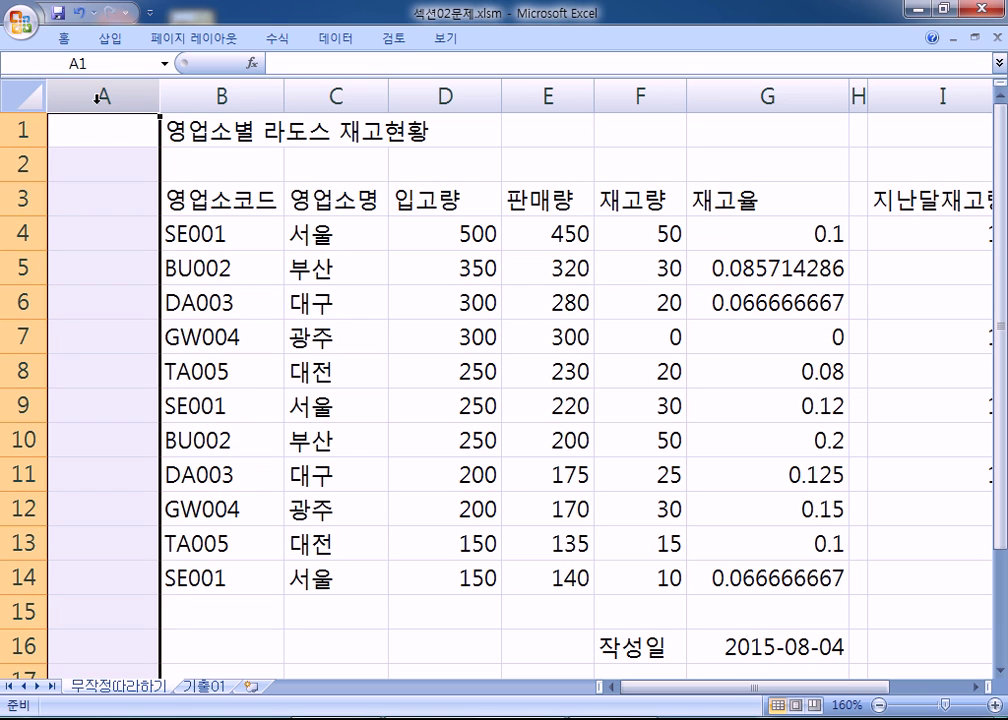
- Select columns B, C and D one at a time, followed by rows 1, 2 and 3 one at a time
left_click(209, 96)
left_click(333, 96)
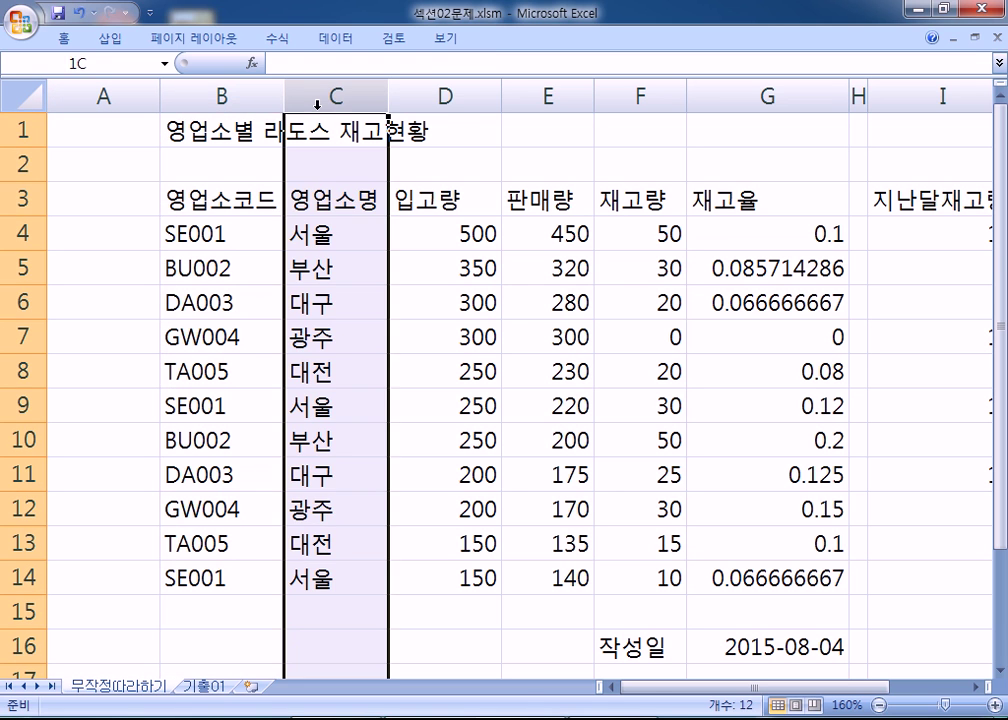
left_click(440, 97)
left_click(22, 130)
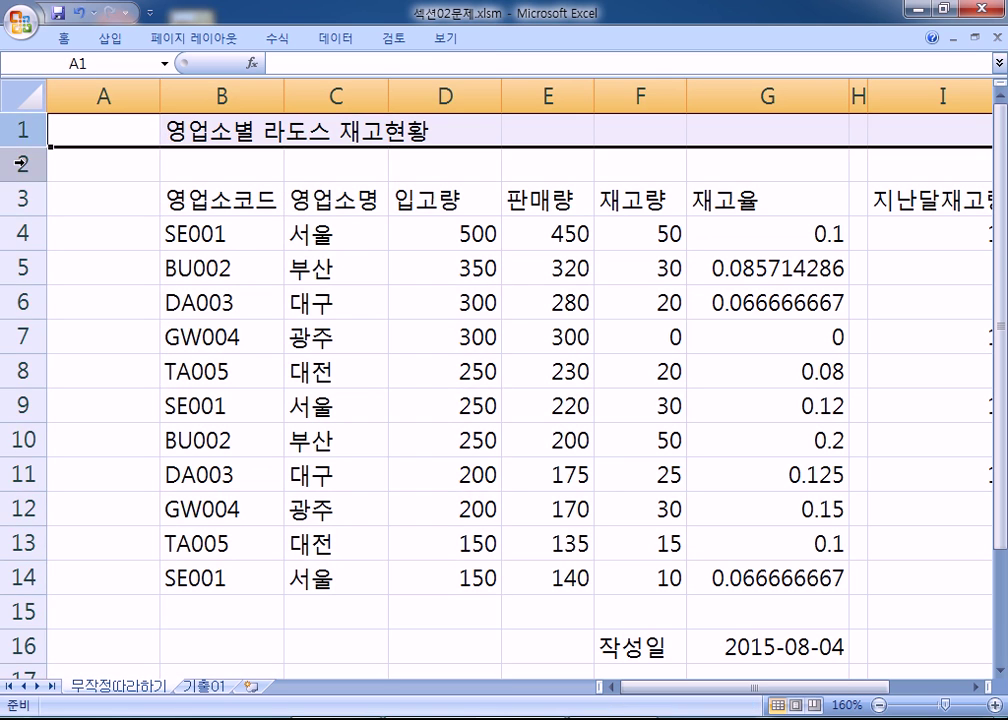
left_click(22, 165)
left_click(20, 130)
left_click(20, 165)
left_click(18, 198)
- Select rows 1 to 6 as one block, then columns A to D as one block, and finish on cell B3
left_click_drag(20, 130, 29, 290)
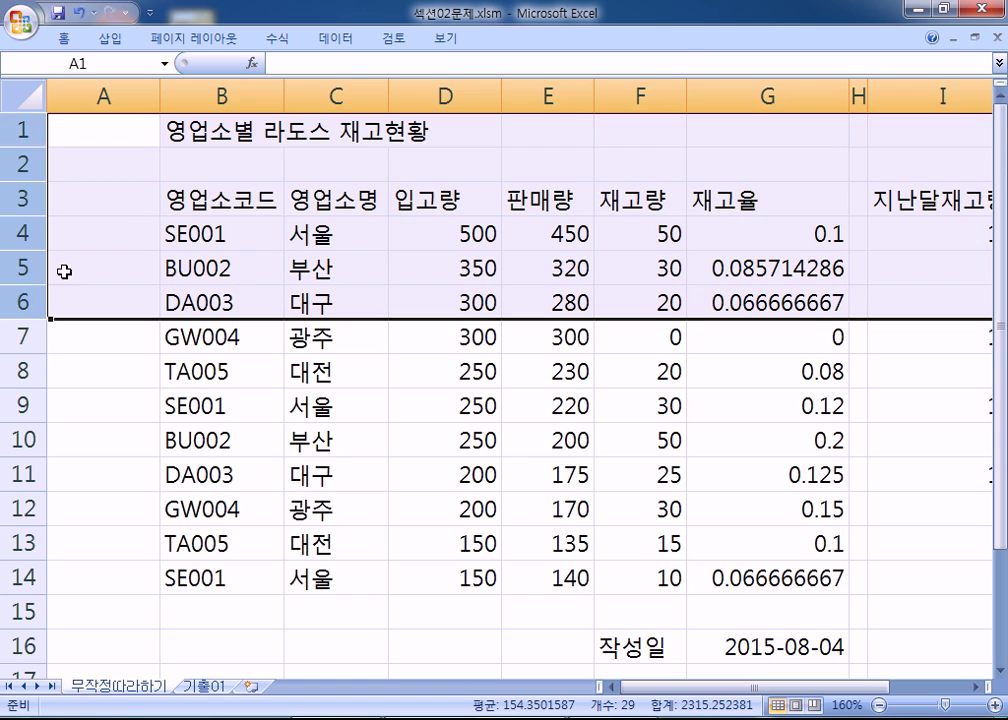
left_click(100, 198)
left_click_drag(104, 97, 421, 105)
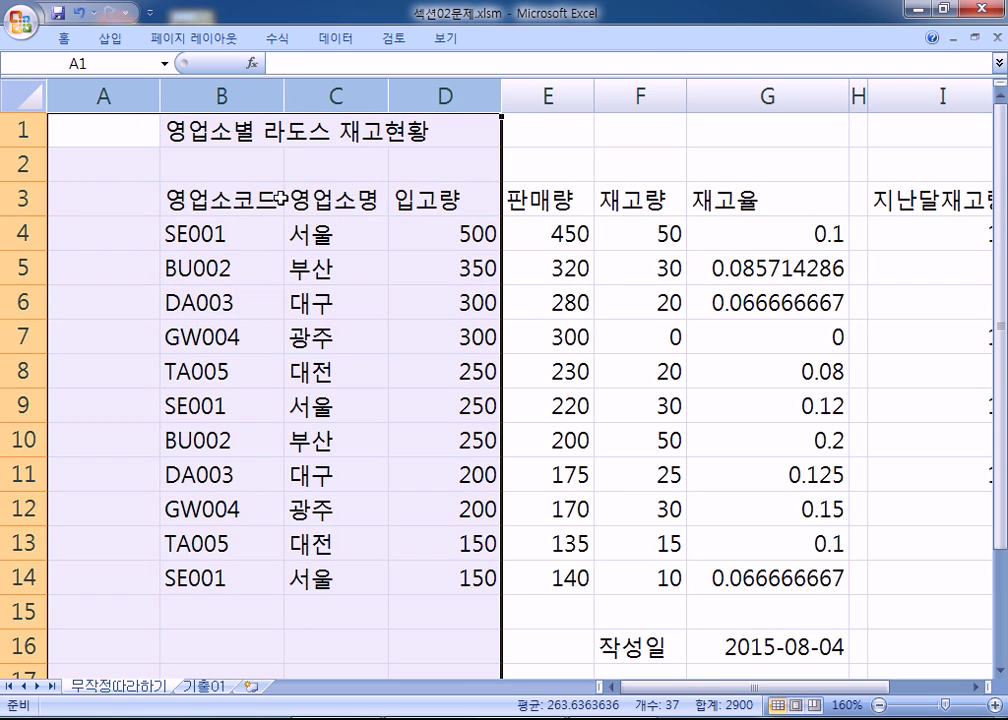
left_click(215, 199)
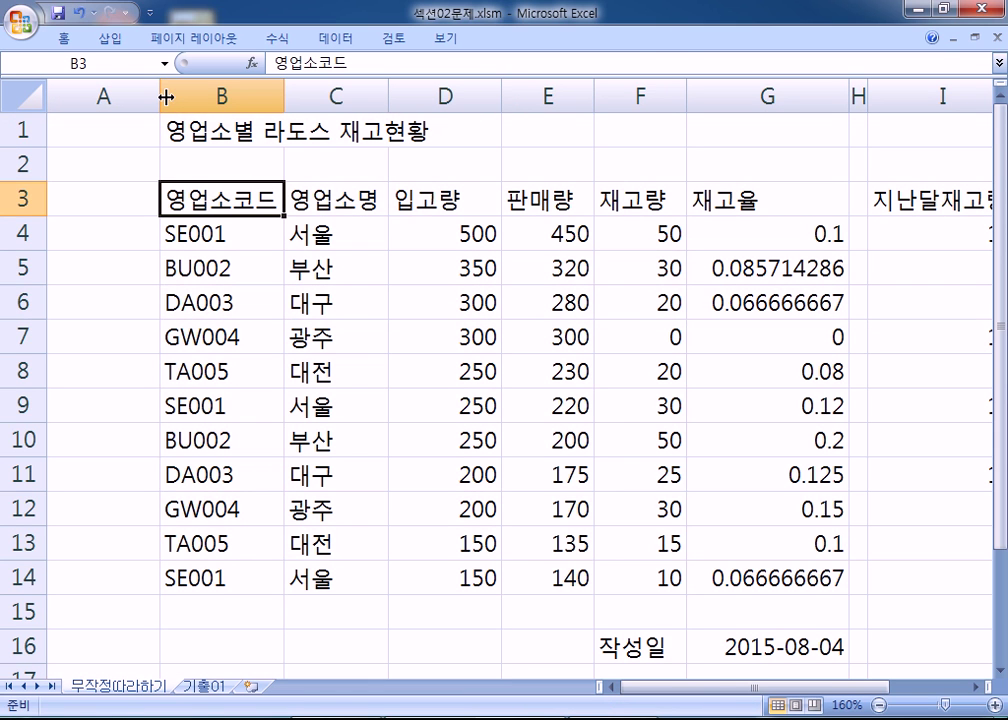
- Narrow column A by its border to a thin strip, then adjust its border again to widen it
left_click(111, 96)
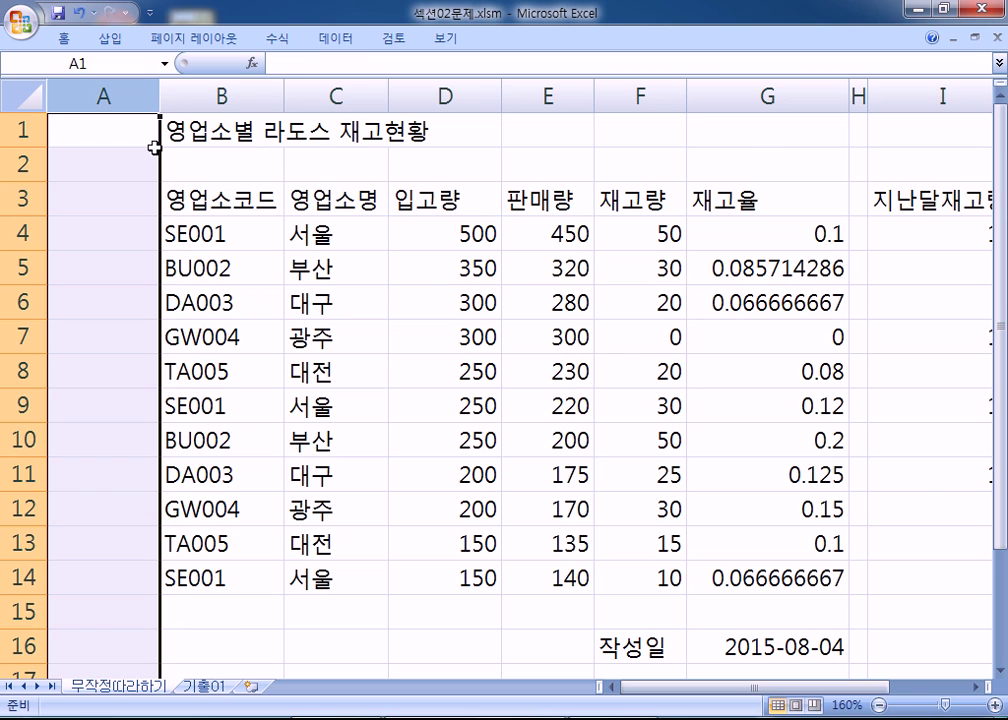
left_click(240, 224)
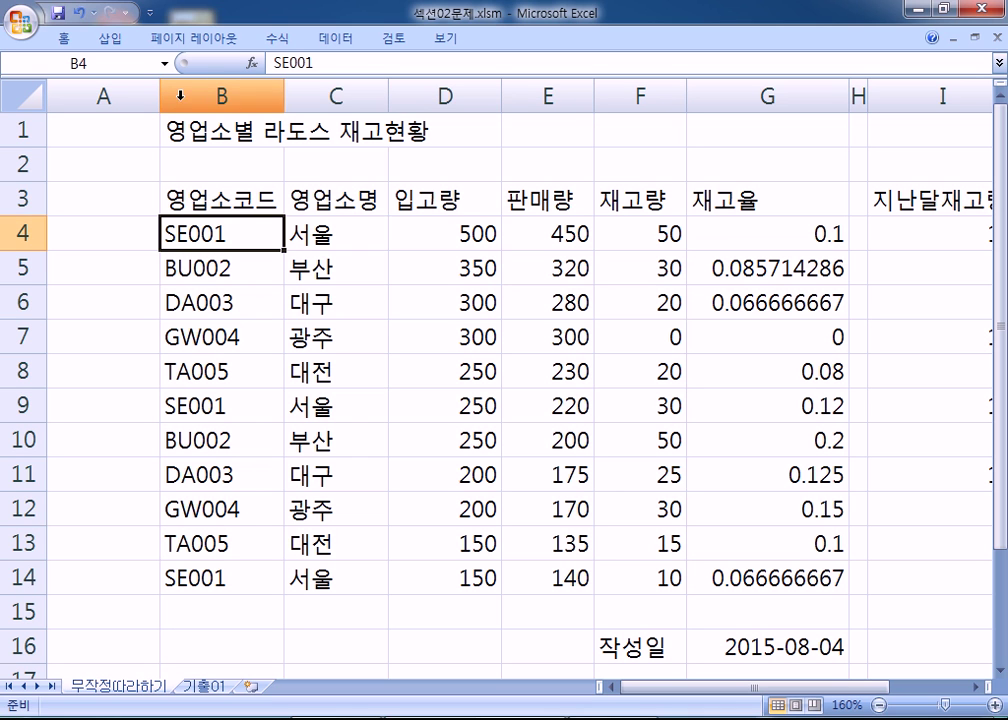
left_click_drag(157, 95, 76, 97)
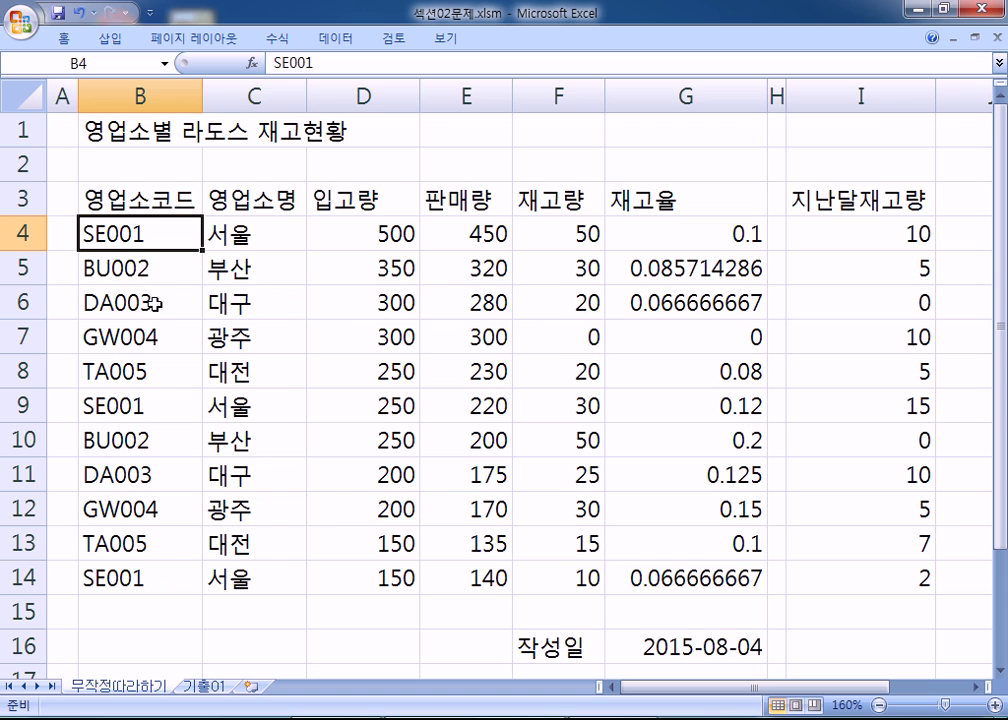
double_click(72, 97)
left_click_drag(191, 95, 155, 95)
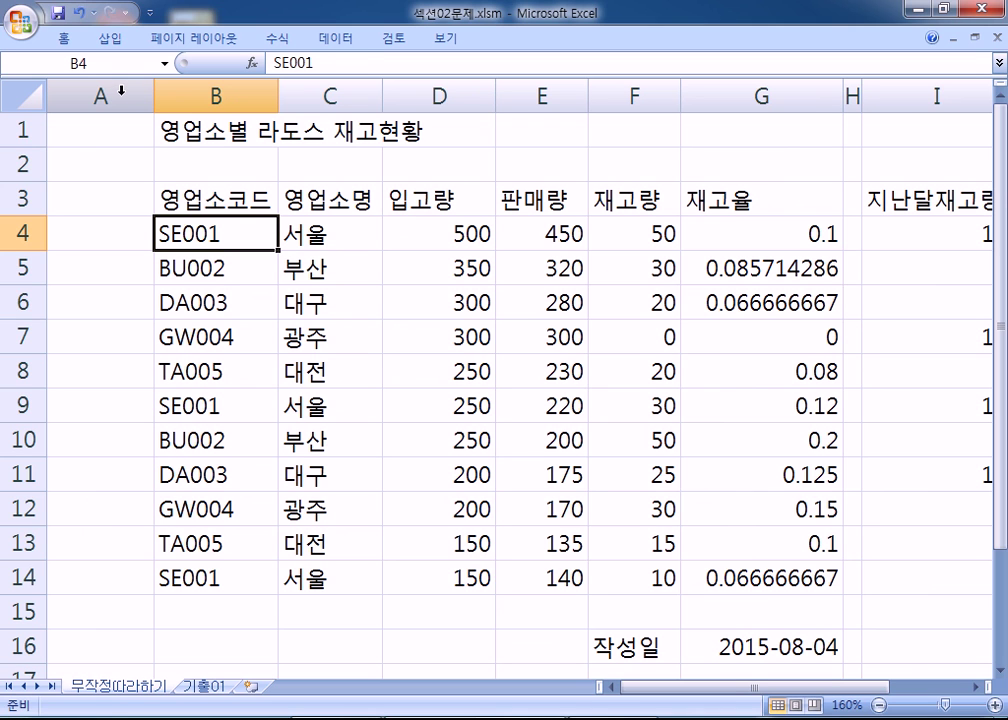
- Set the width of column A to exactly 2 and select cell A1
right_click(121, 93)
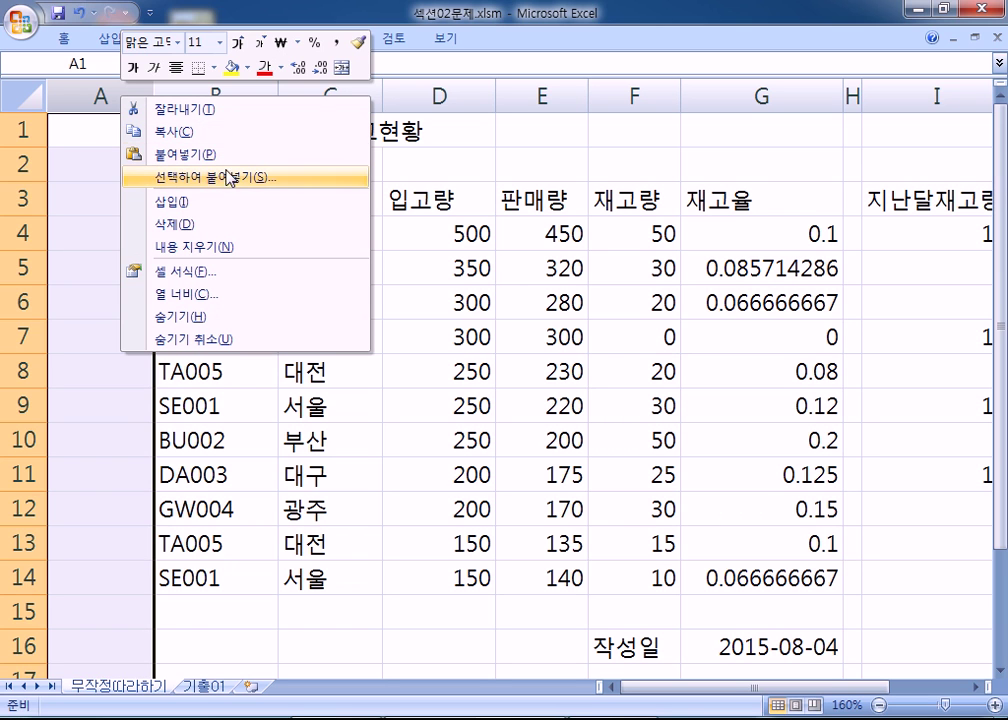
left_click(187, 298)
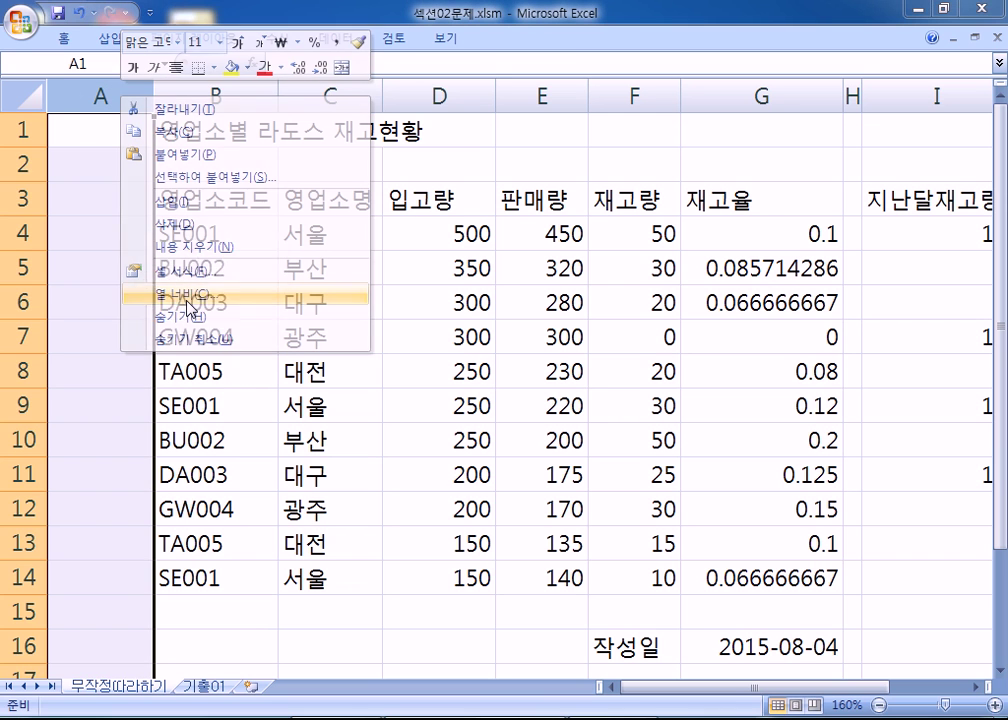
type("2")
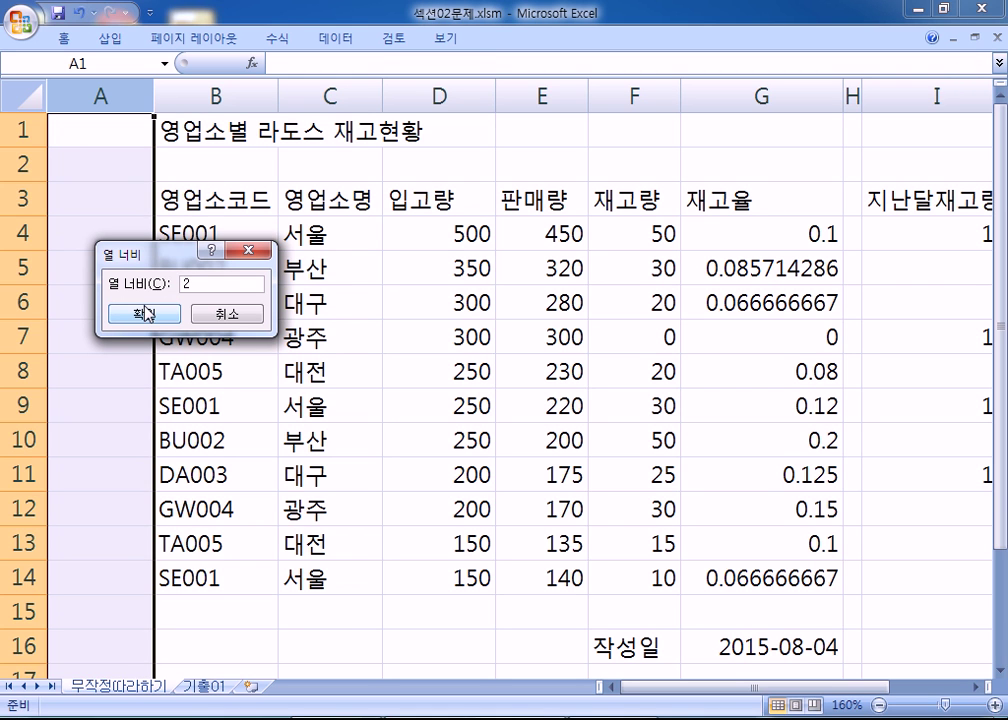
left_click(148, 314)
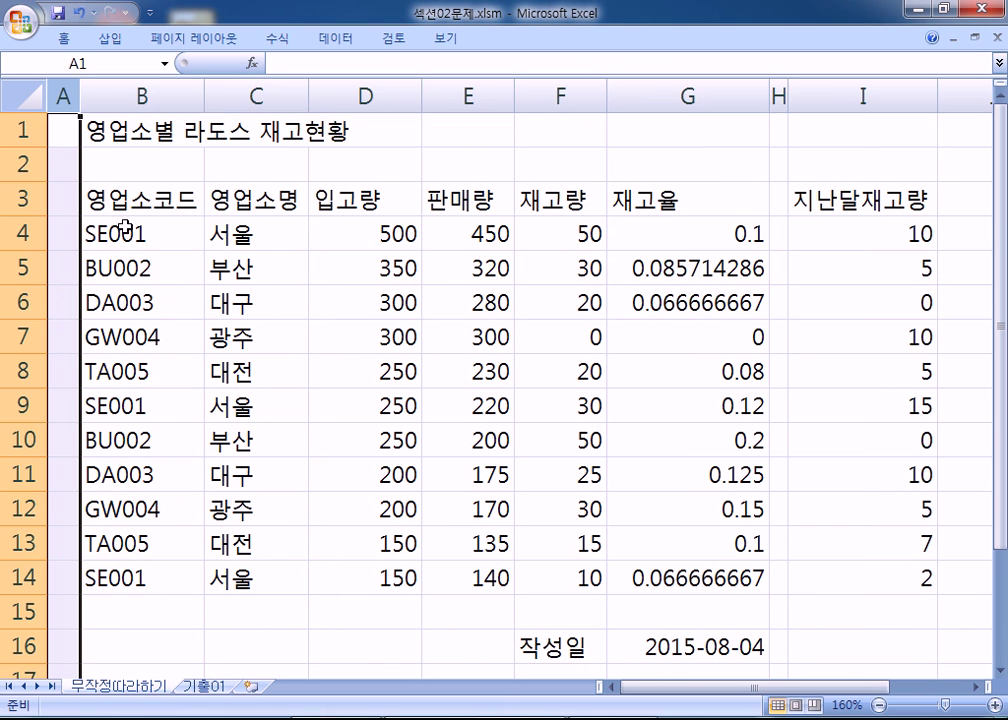
left_click(59, 132)
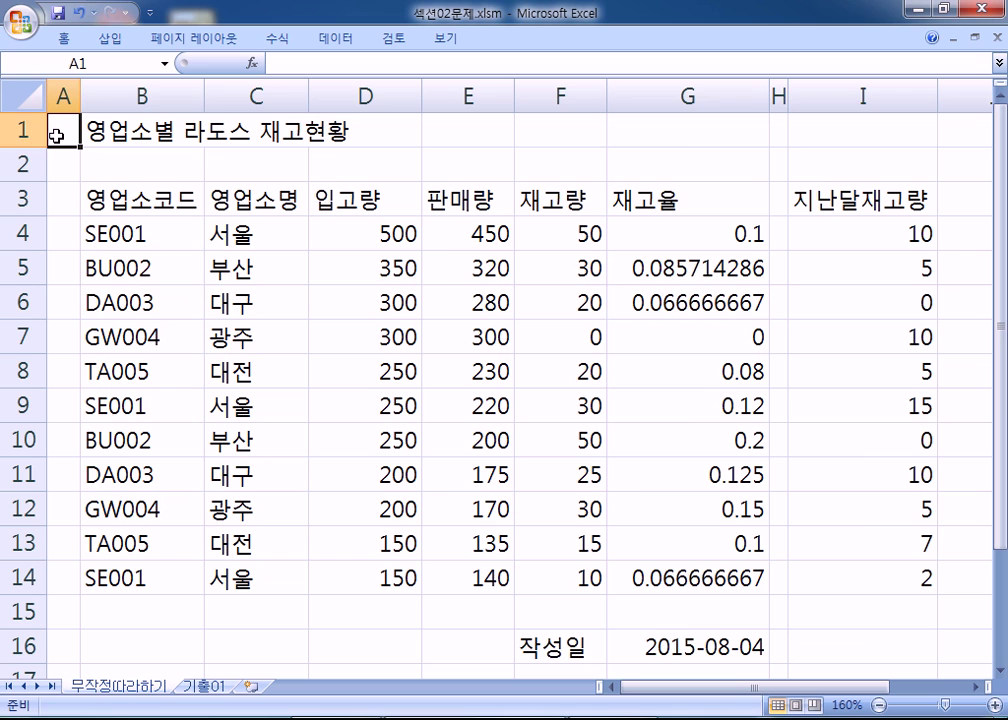
- Stretch row 1 by its lower border to over four times the height of the other rows
left_click(22, 130)
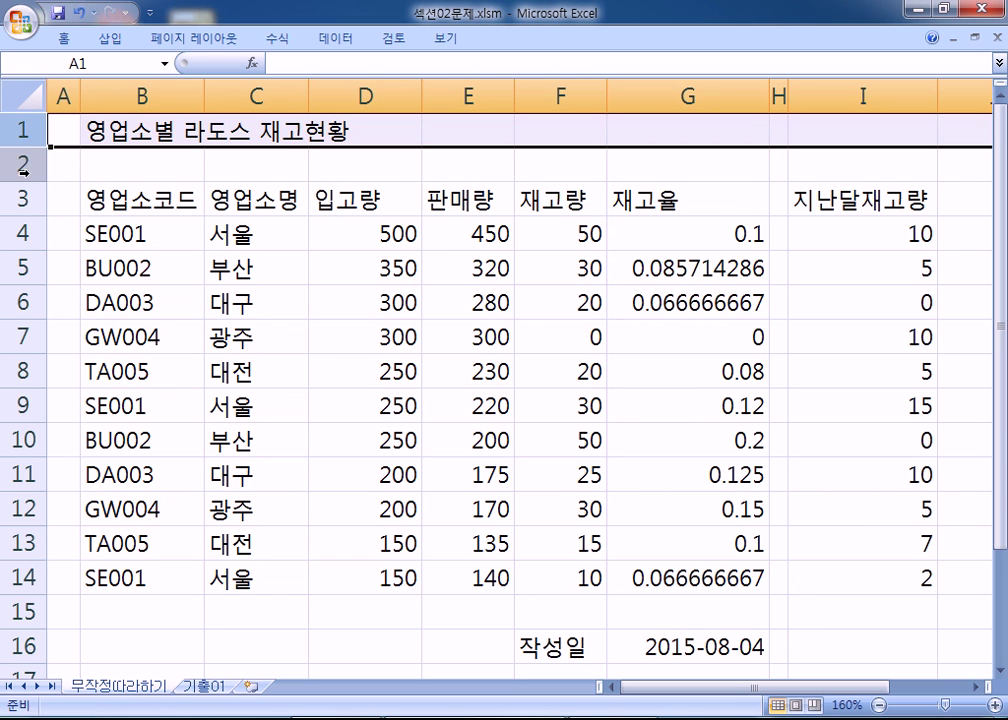
left_click_drag(29, 148, 37, 268)
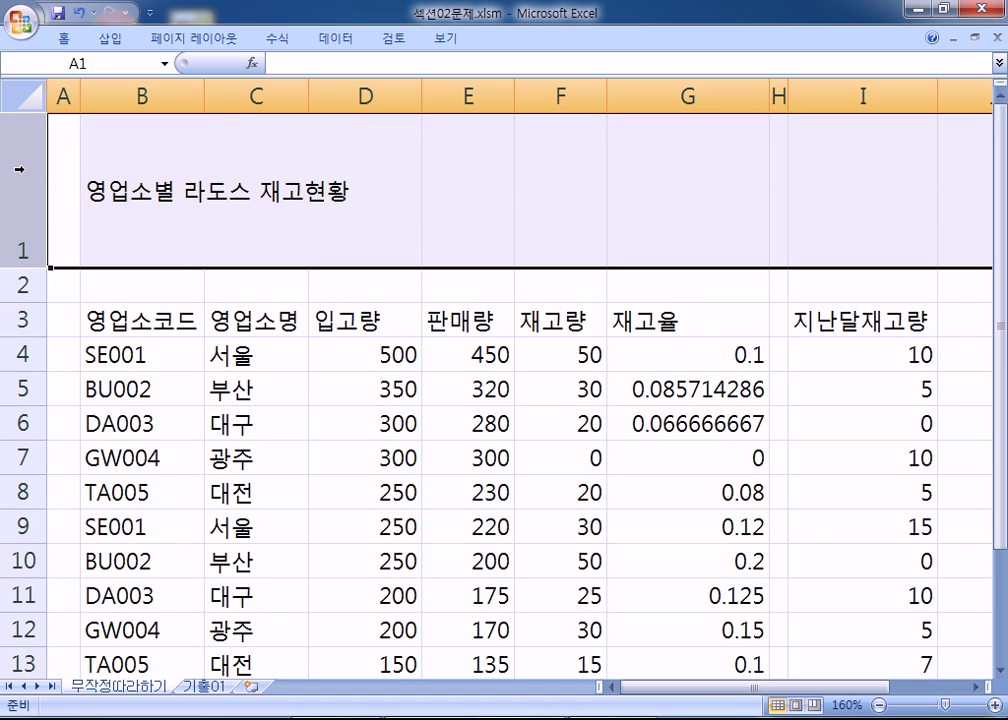
left_click(99, 278)
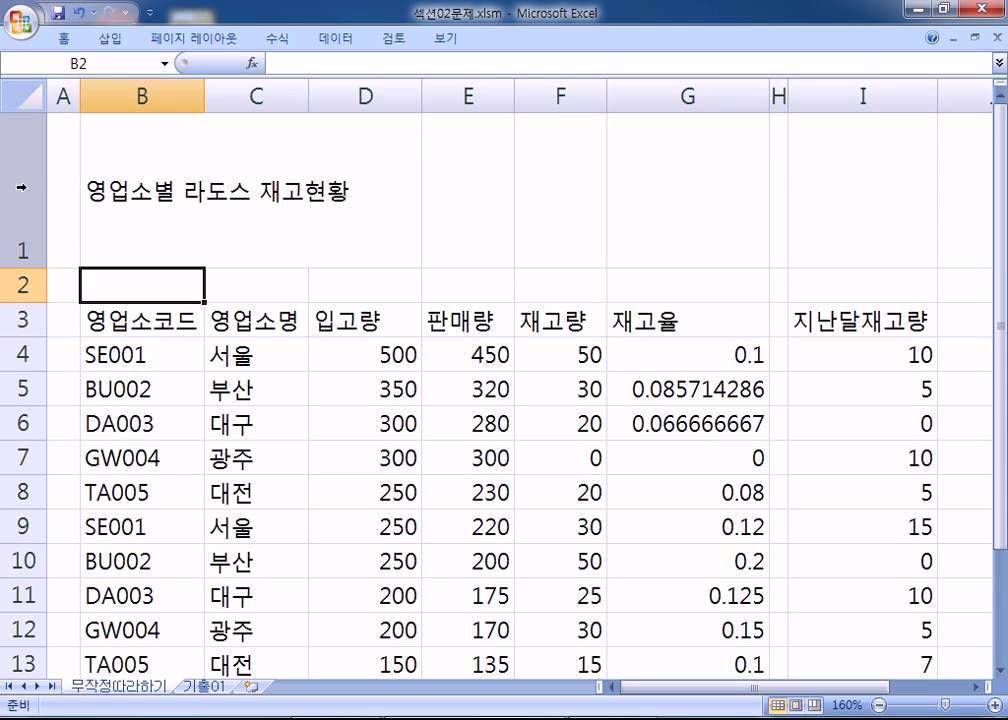
- Set the height of row 1, which holds the title, to 24 and select cell A1
right_click(24, 184)
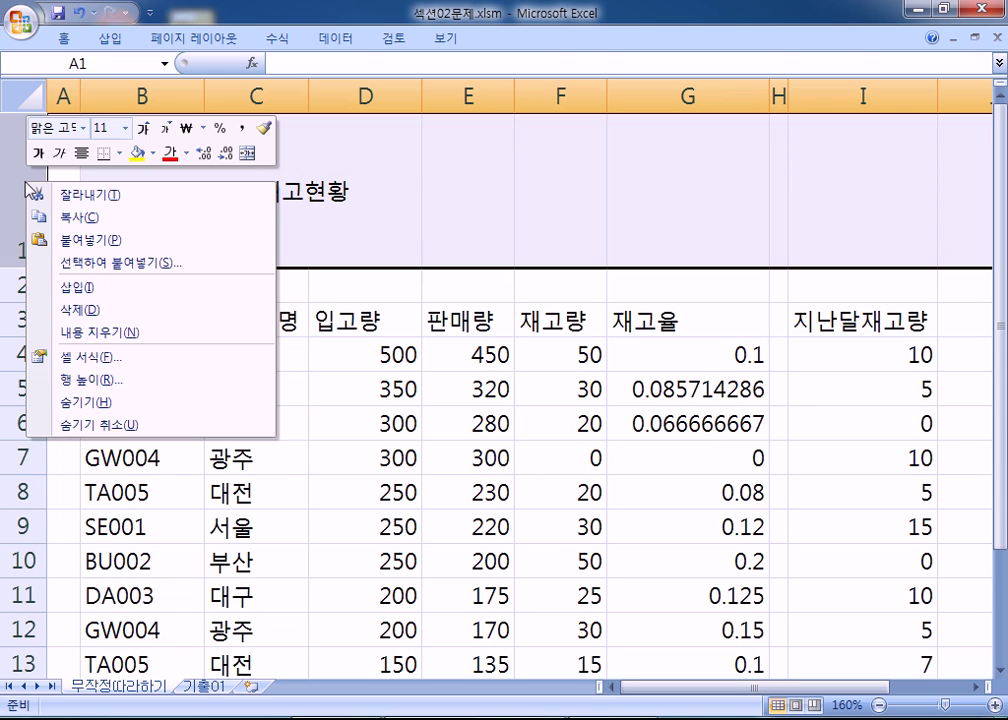
left_click(90, 380)
left_click_drag(68, 270, 252, 185)
type("24")
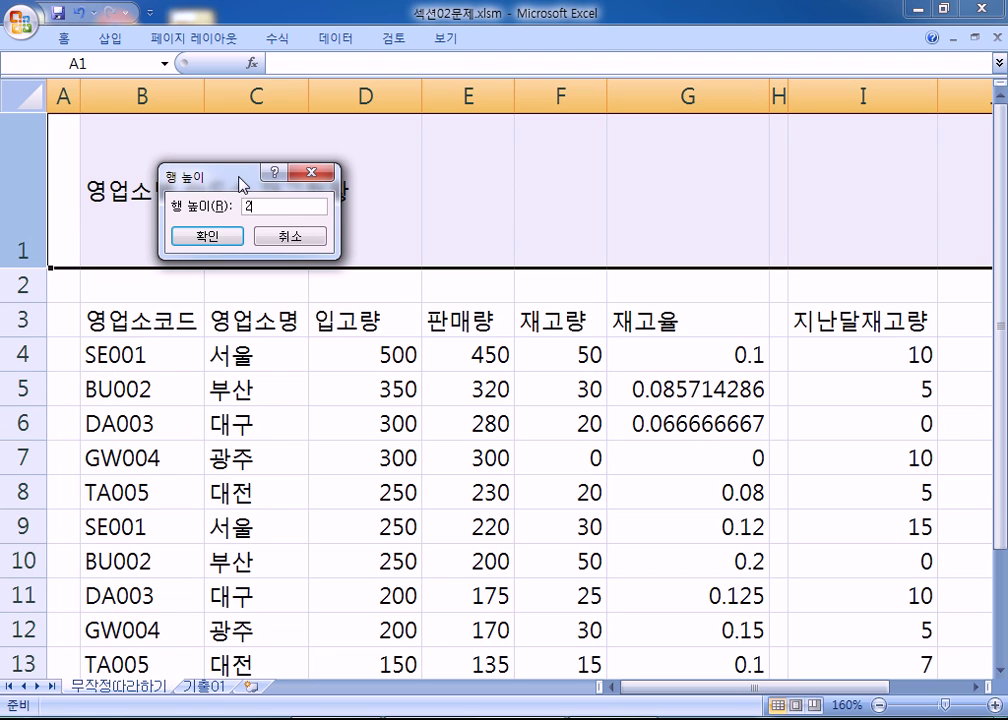
left_click(217, 240)
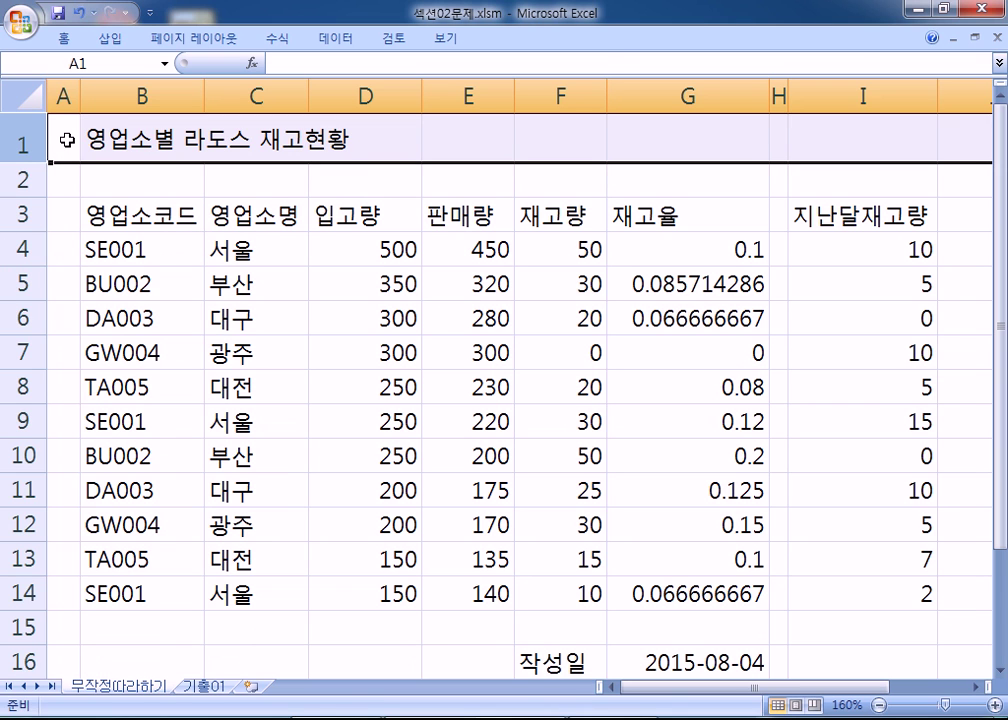
left_click(66, 140)
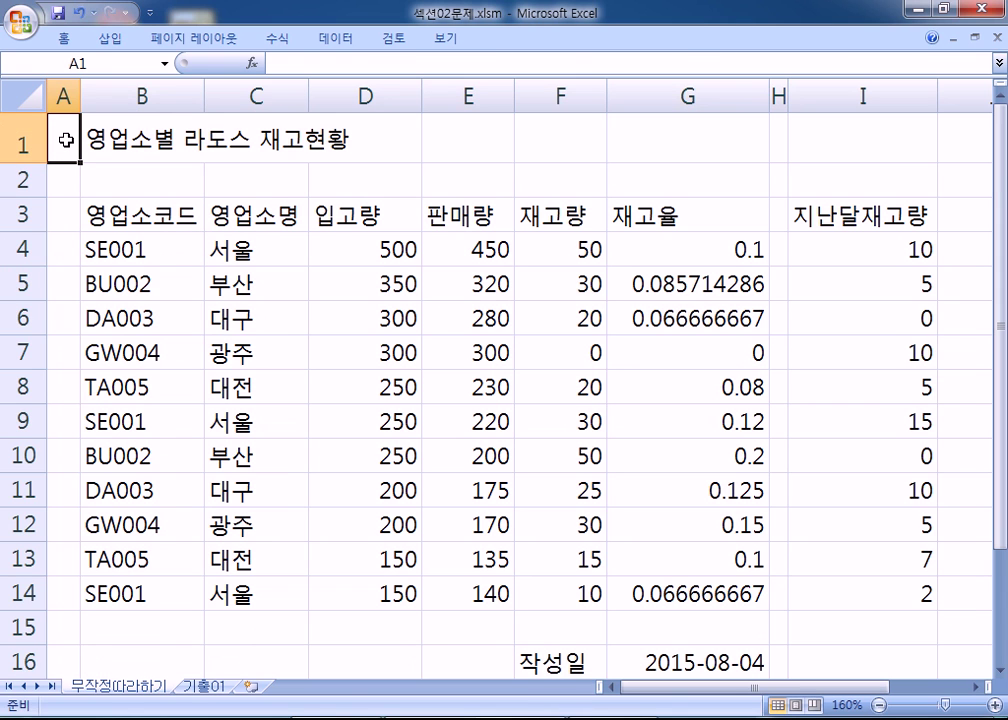
- Insert a hyphen into the 영업소코드 value in B4 so it reads SE-001, and reselect the cell
scroll(160, 180, "down", 1, "ctrl")
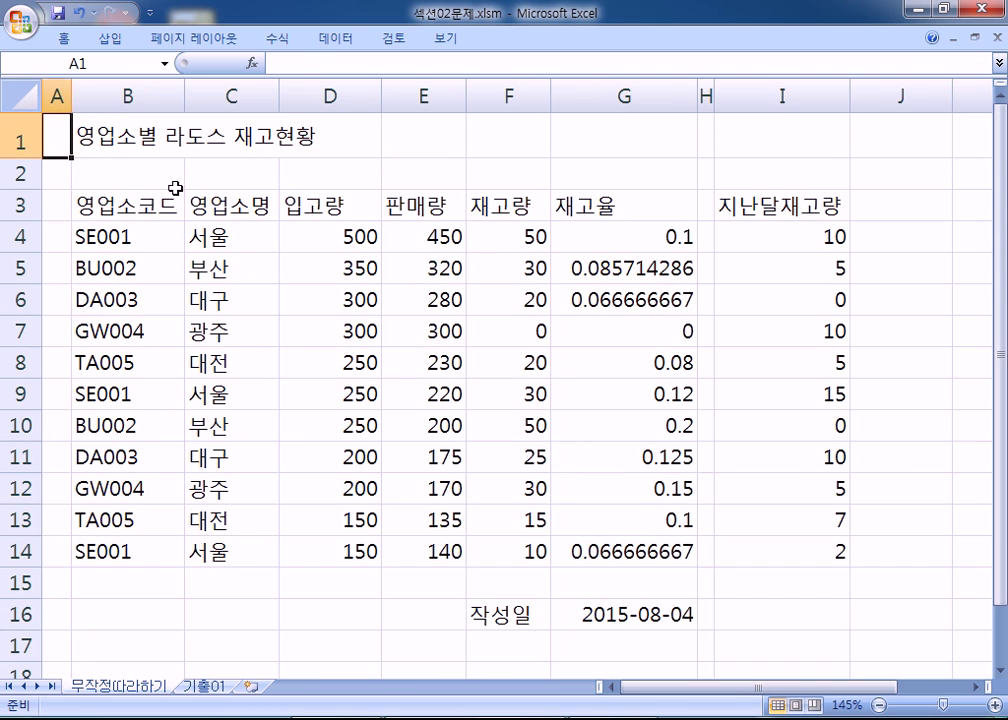
scroll(153, 196, "down", 1)
scroll(140, 182, "up", 1)
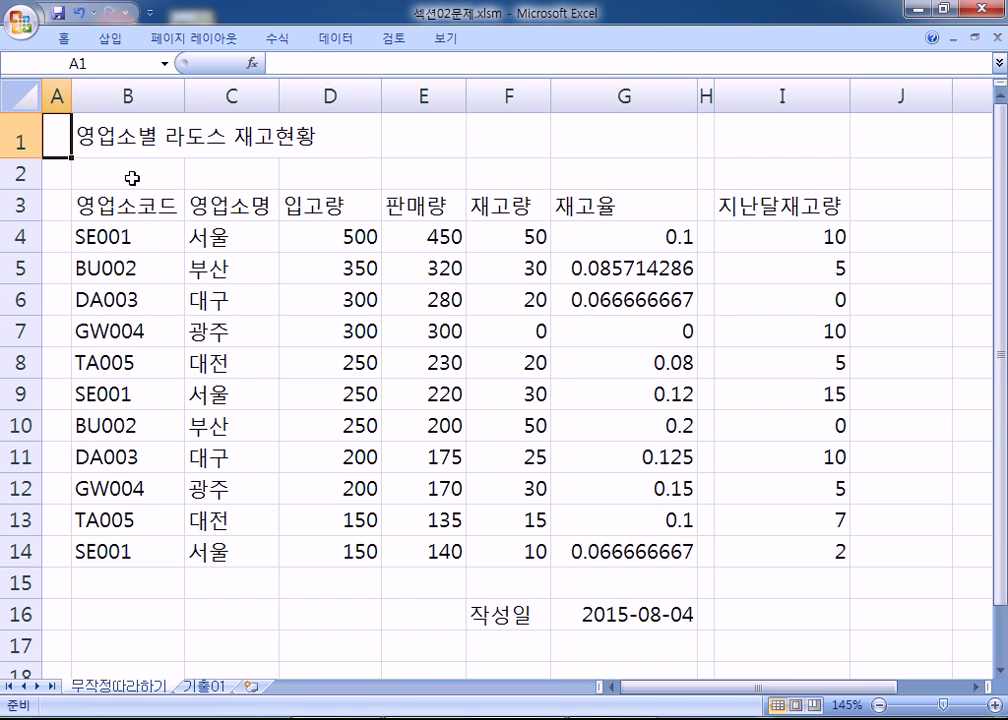
left_click(92, 237)
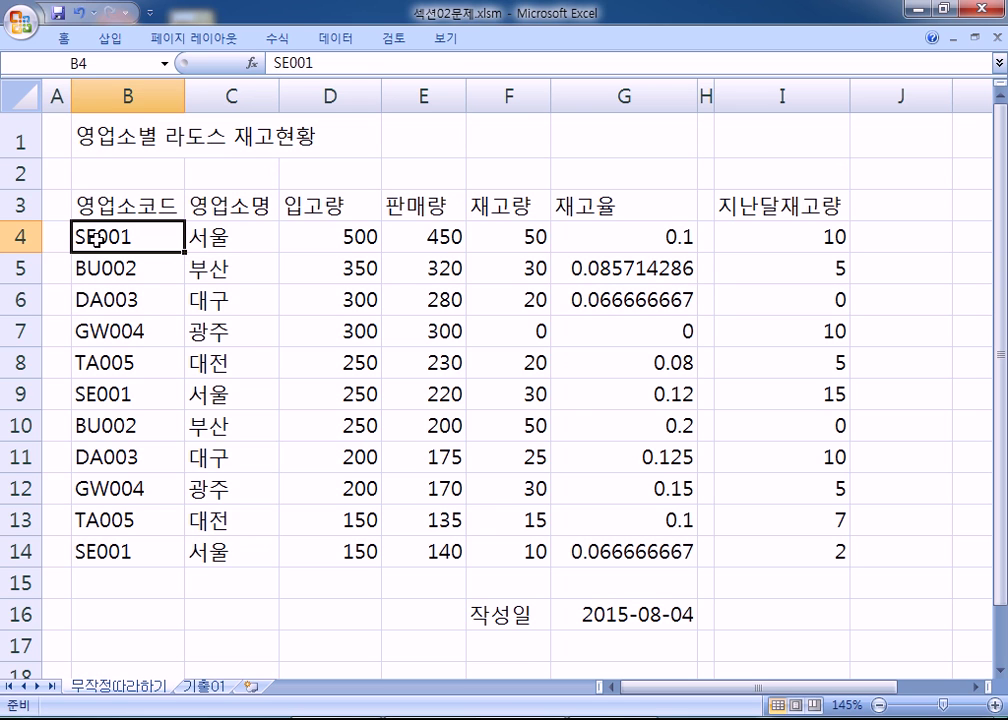
left_click(147, 93)
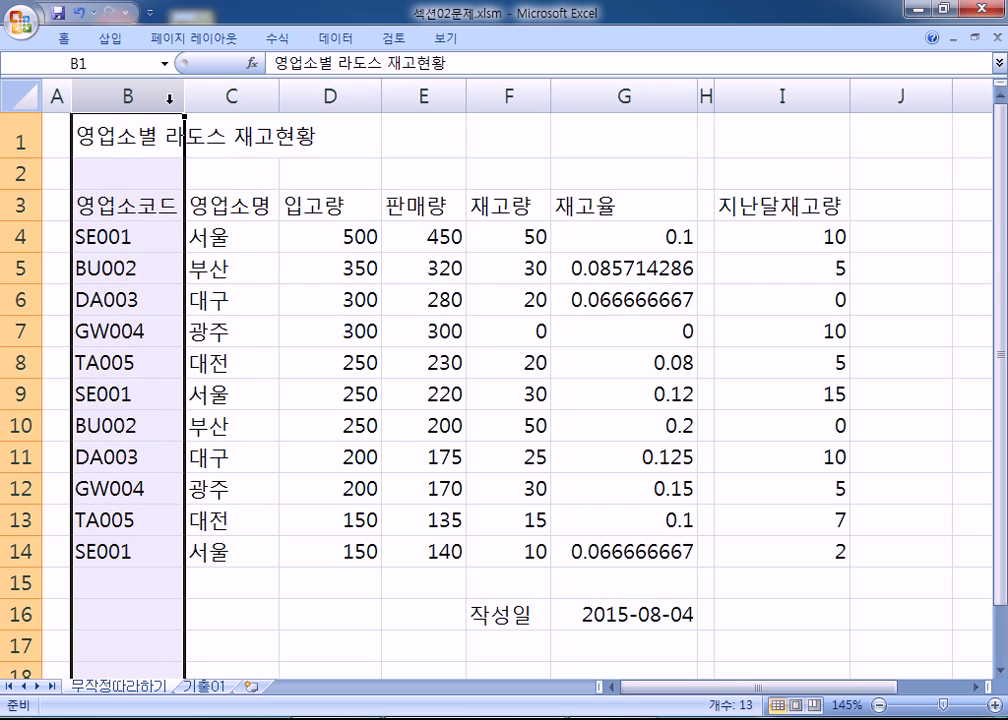
left_click(108, 233)
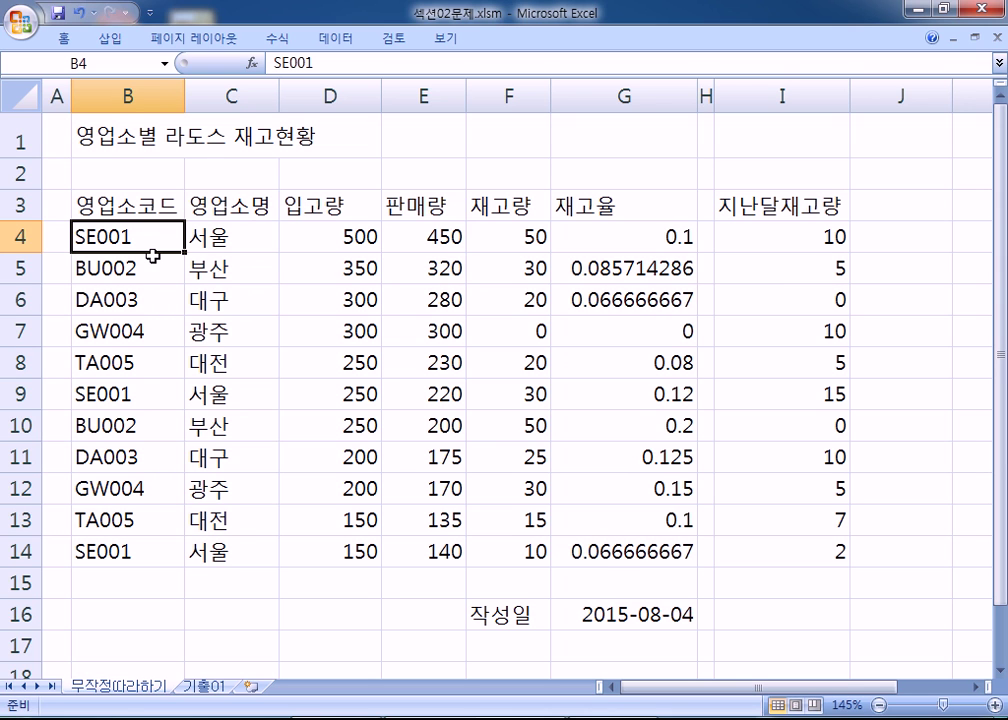
double_click(96, 237)
type("-")
key("Return")
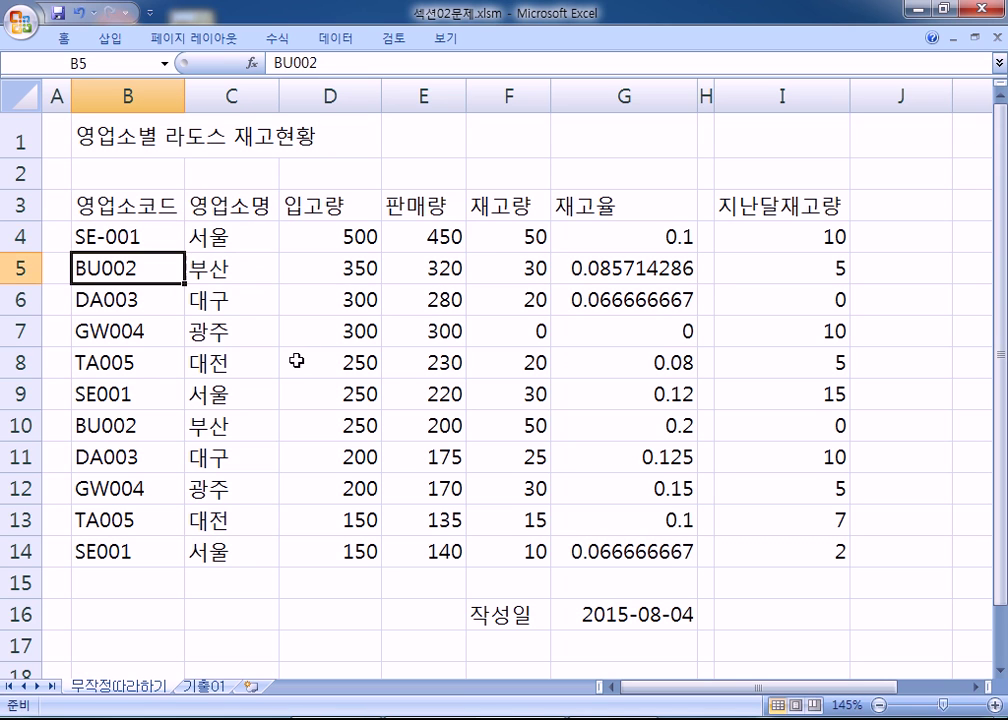
left_click(92, 236)
scroll(110, 240, "down", 1)
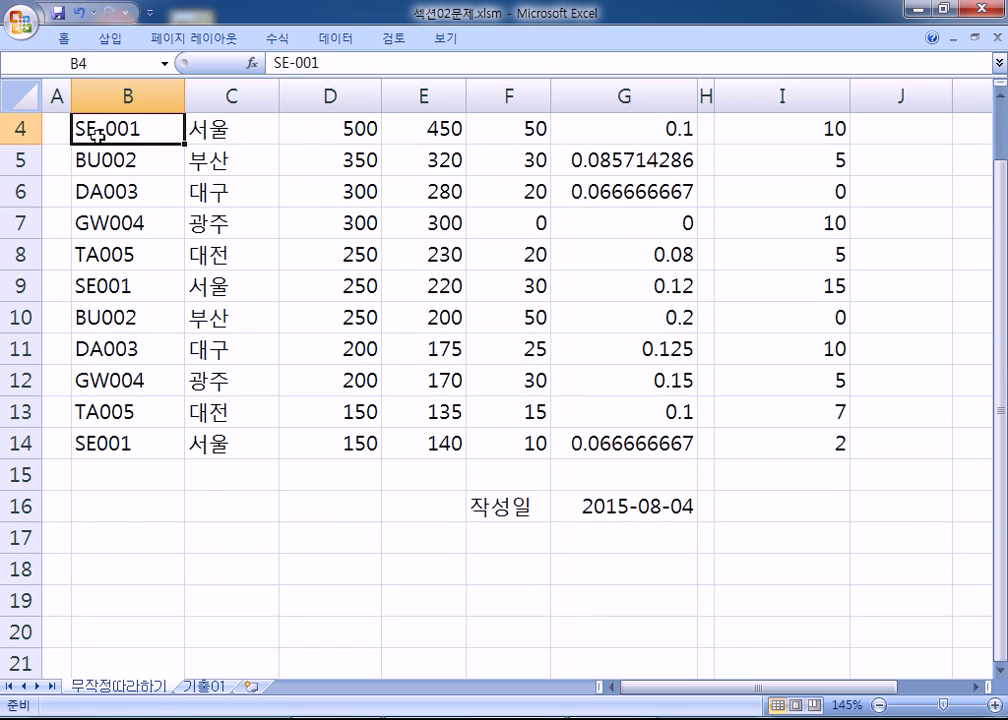
scroll(90, 125, "up", 1)
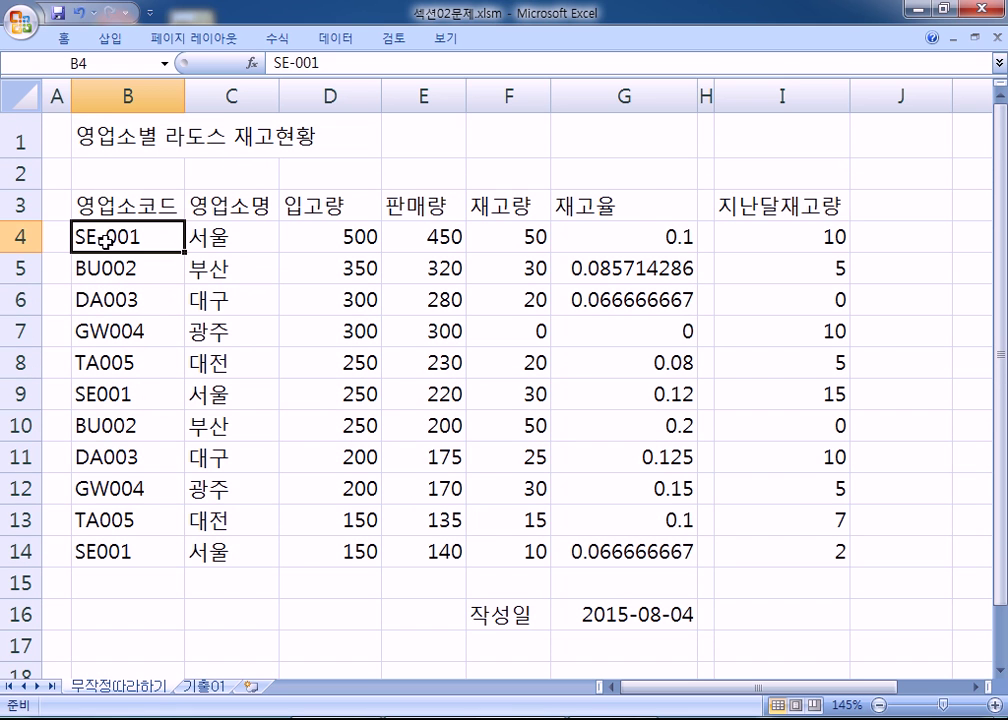
- Open Notepad (메모장) and place its window so the 영업소코드 and 영업소명 columns stay uncovered
left_click(46, 719)
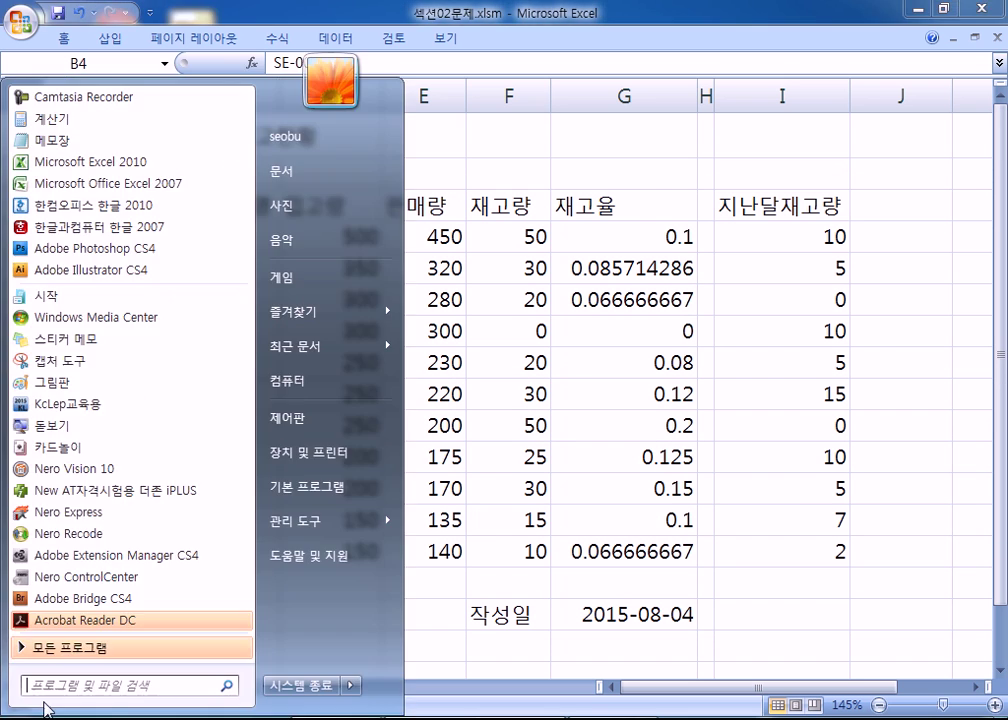
left_click(52, 143)
left_click_drag(468, 74, 688, 40)
- Write the heading "셀의 값을 수정하는 방법" in the empty note and start a new line
type("tp")
key("BackSpace")
key("BackSpace")
key("Hangul")
type("세ㅐ")
key("BackSpace")
key("BackSpace")
type("세ㅐ")
key("BackSpace")
type("ㄹ의 값을 숯")
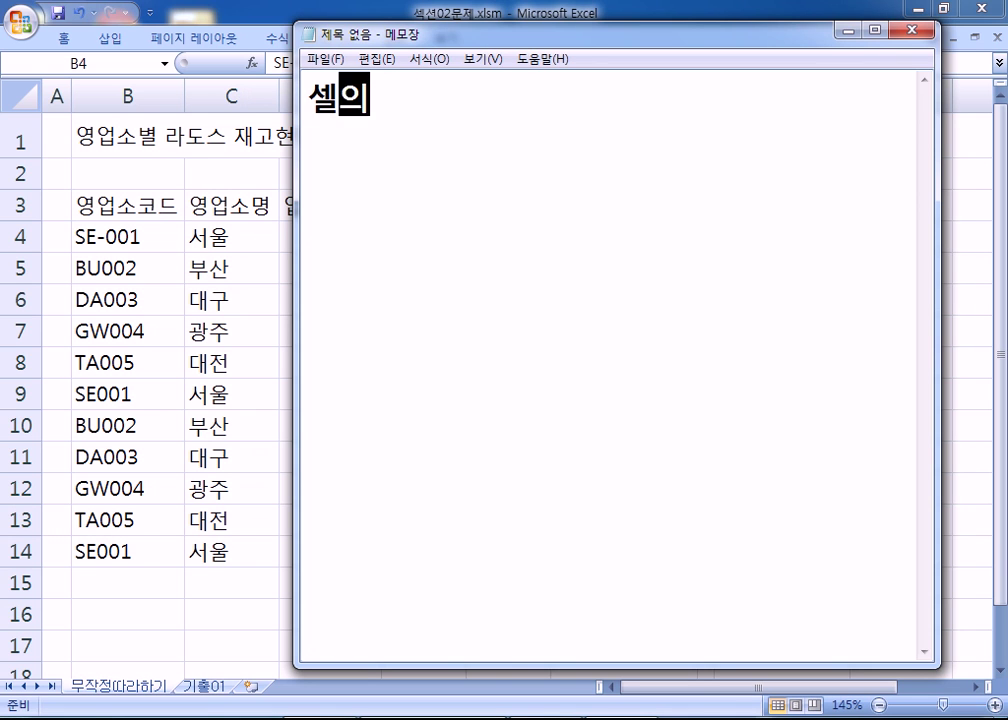
type("정하")
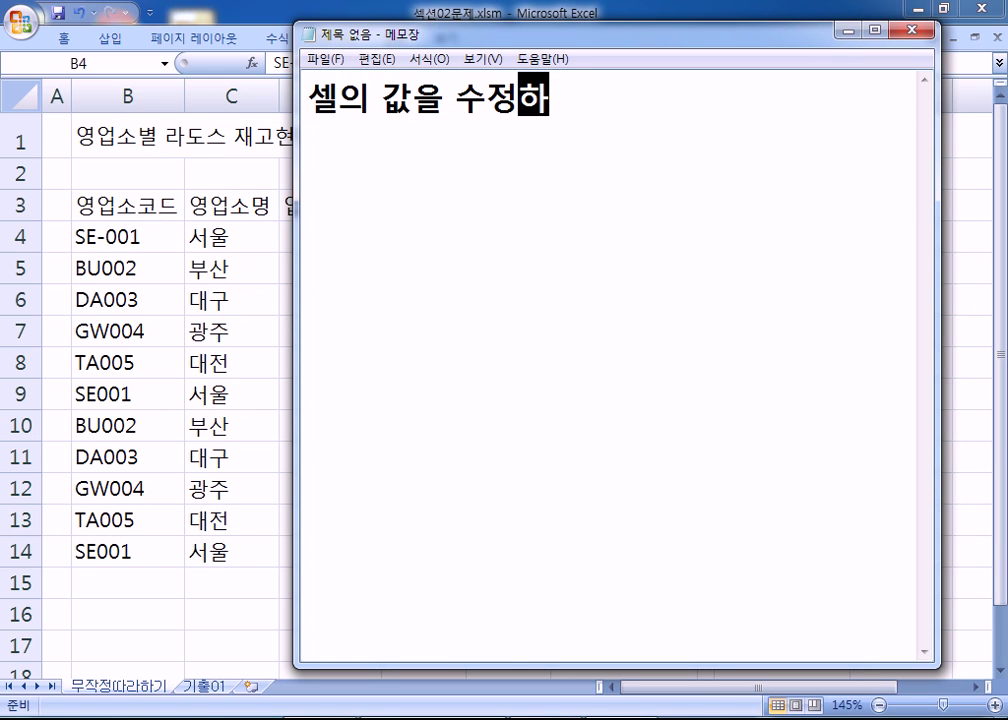
type("는 방버ㅂ")
key("Return")
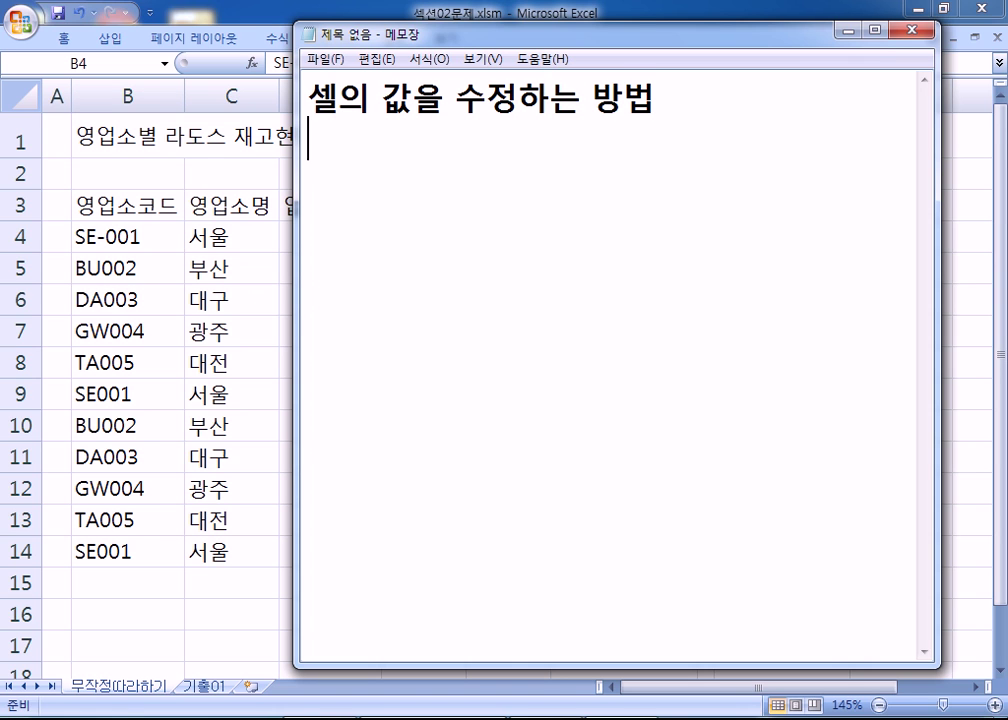
- Add the note line "* 새로 입력하기" under the heading
type("*")
type("새로 이")
type("ㅂ력하기")
key("Return")
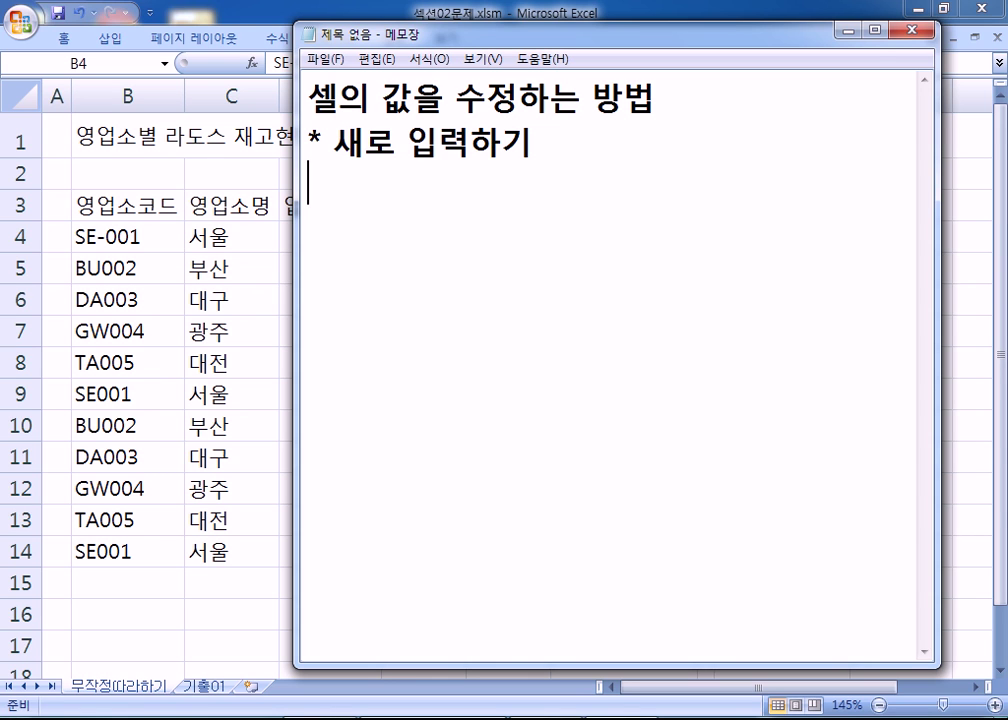
- Add the second method "* F2키를 누른다" to the note as its own line
type("* F2")
type("ㅋ")
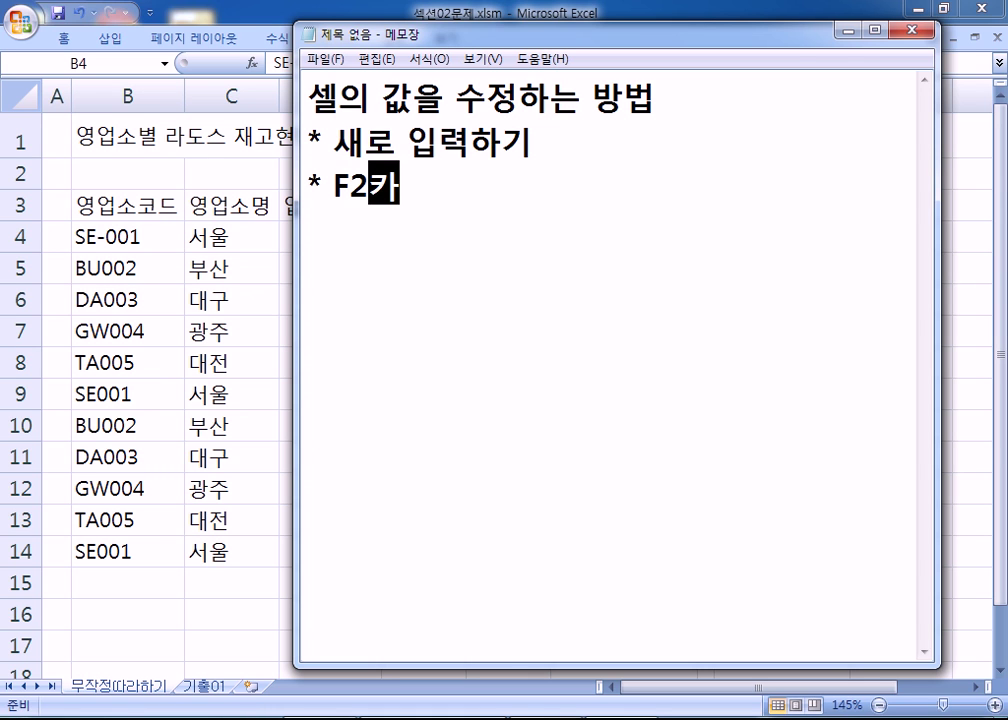
type("ㅣ")
key("BackSpace")
type("ㅣㅋㅡㄹ")
key("BackSpace")
key("BackSpace")
key("BackSpace")
type("를 누른다")
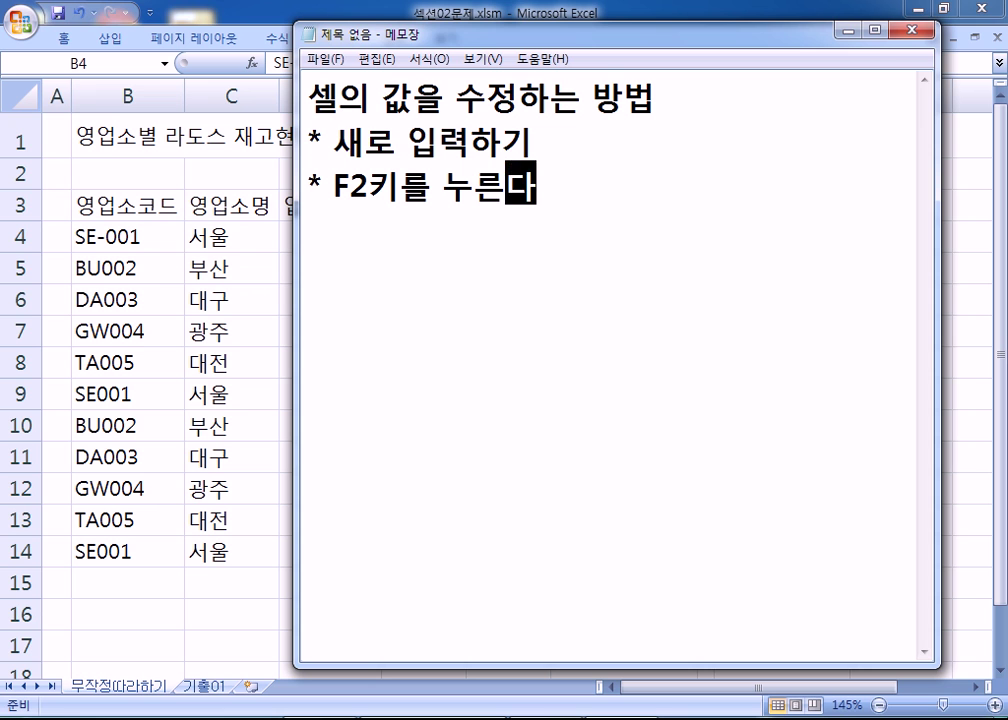
key("Return")
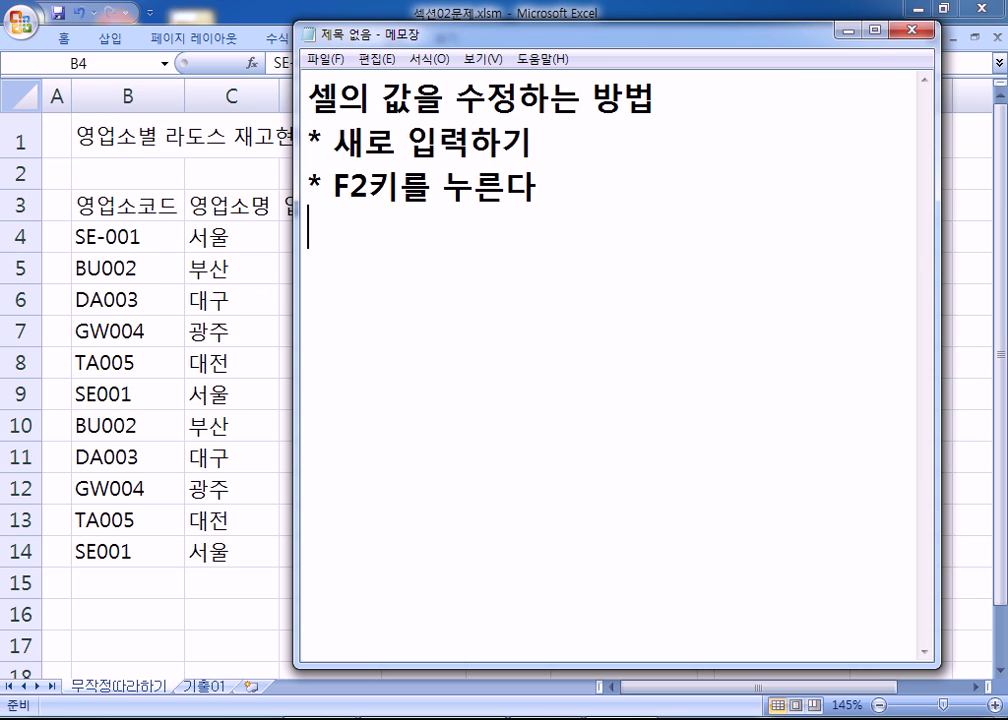
- Switch to the Excel sheet and remove the hyphen from the 영업소코드 in B4 so it reads SE001
left_click(103, 240)
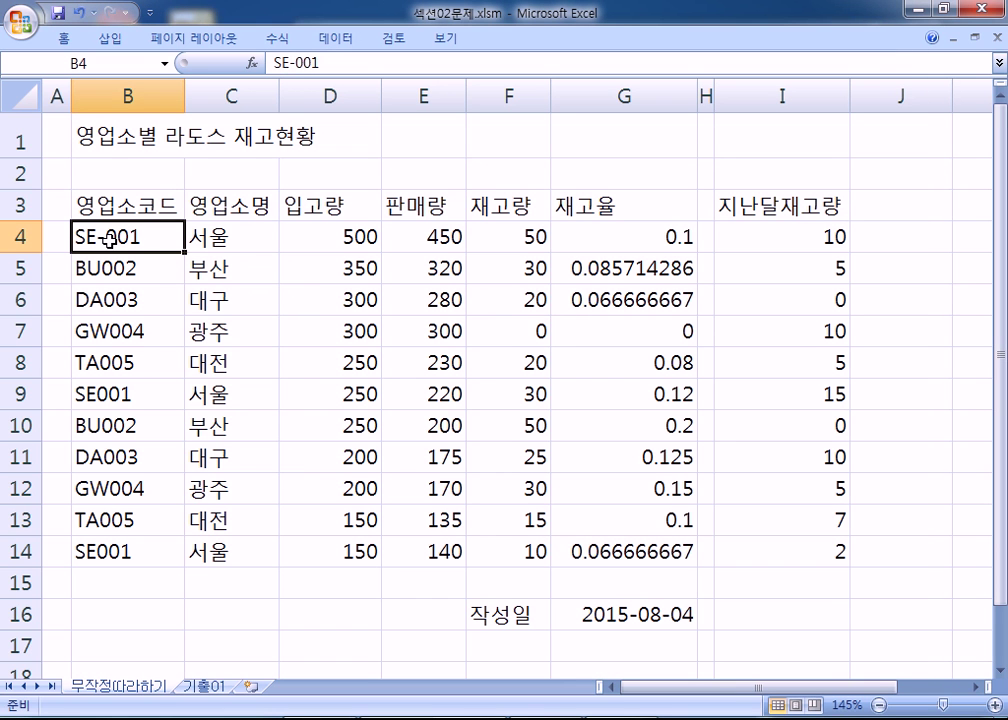
key("F2")
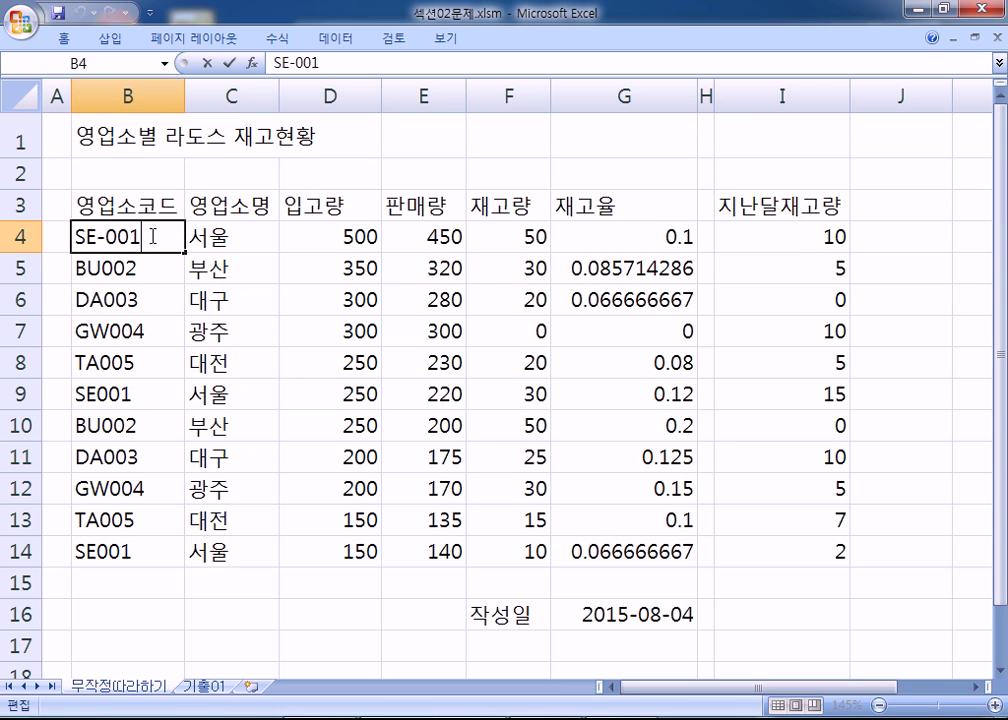
left_click(100, 238)
key("BackSpace")
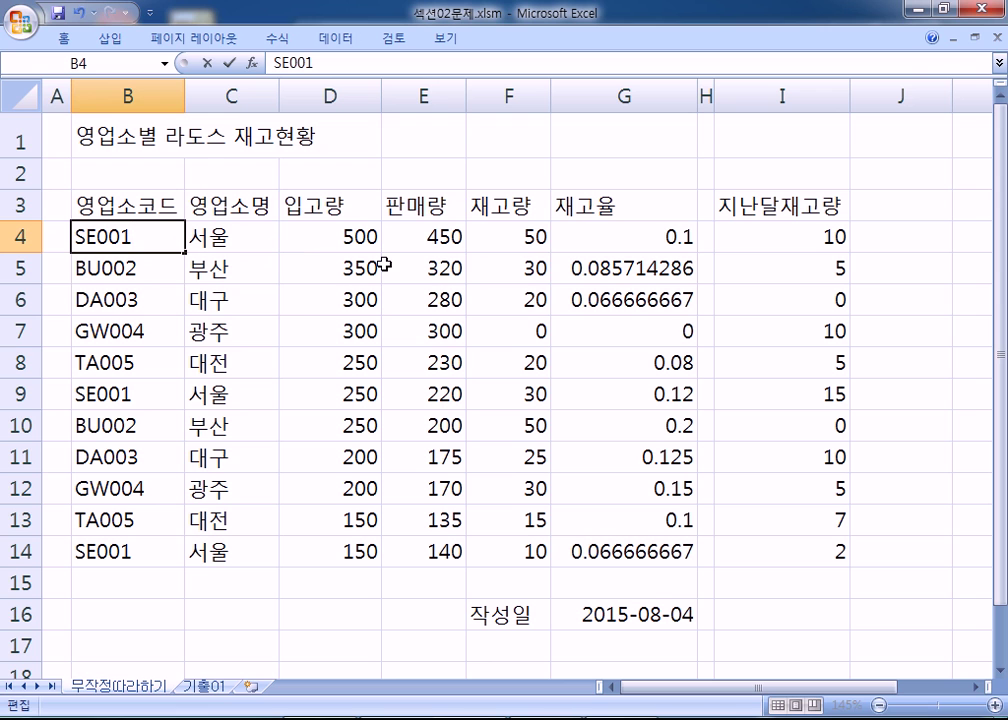
type("-")
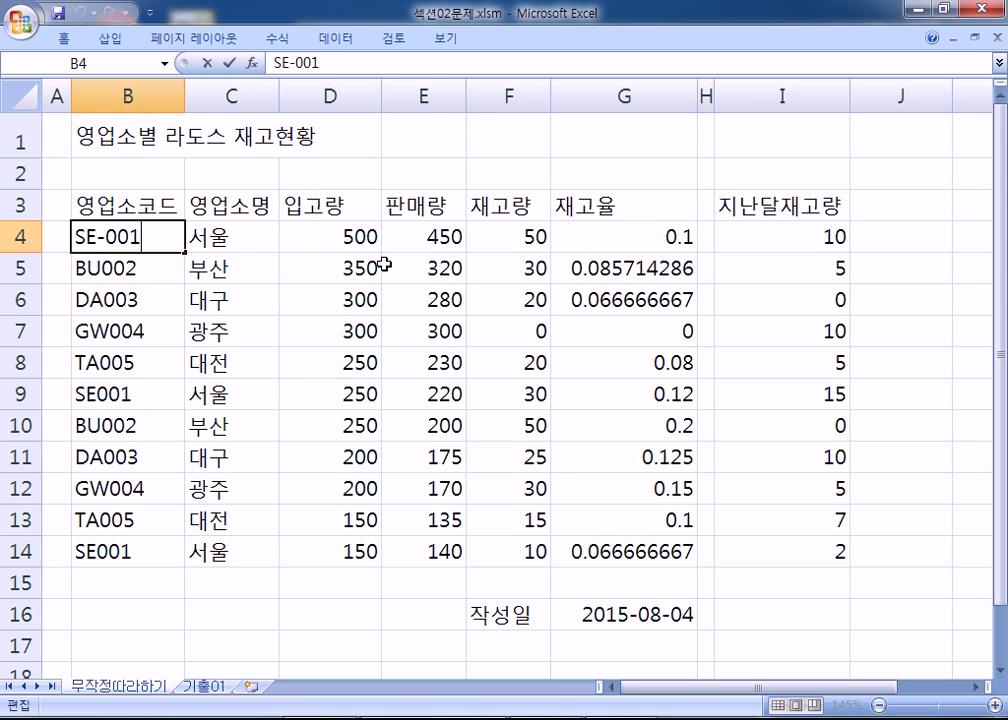
key("Left")
key("Left")
key("Left")
key("Left")
key("Delete")
key("Return")
- Insert a hyphen between SE and 001 in B4 and reselect the cell
key("Up")
key("F2")
key("Left")
key("Left")
key("Left")
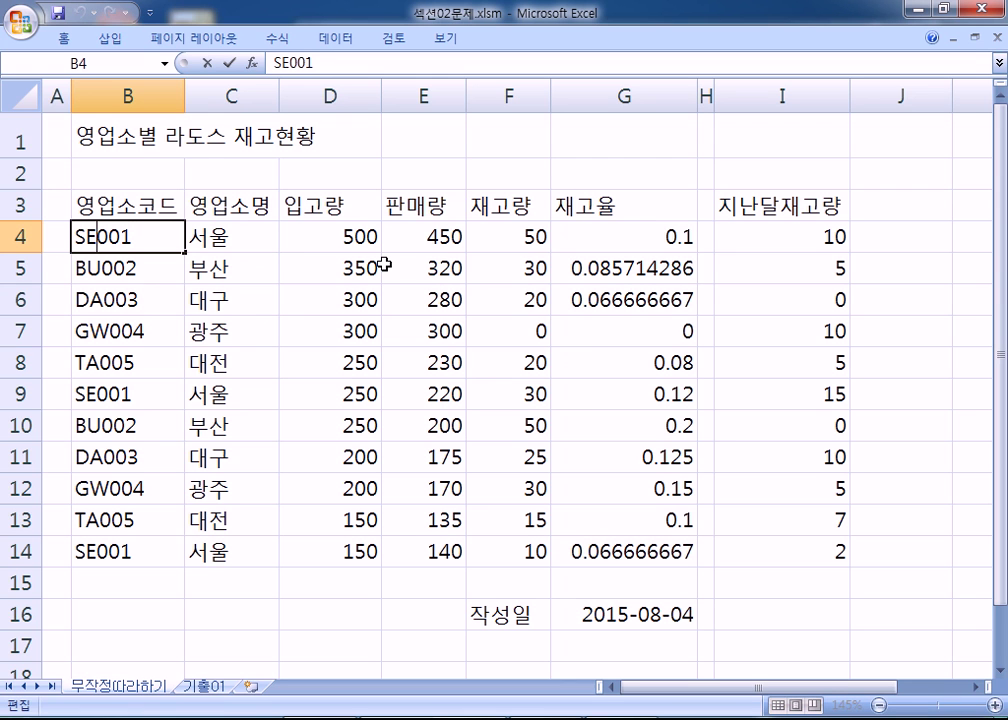
type("-")
key("Return")
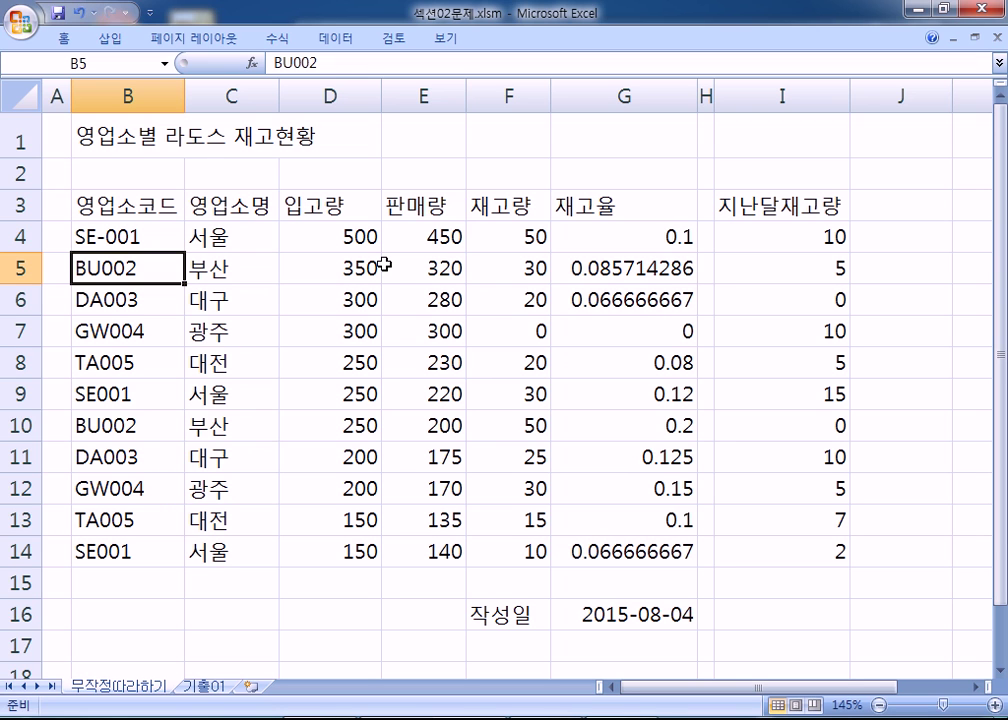
key("Up")
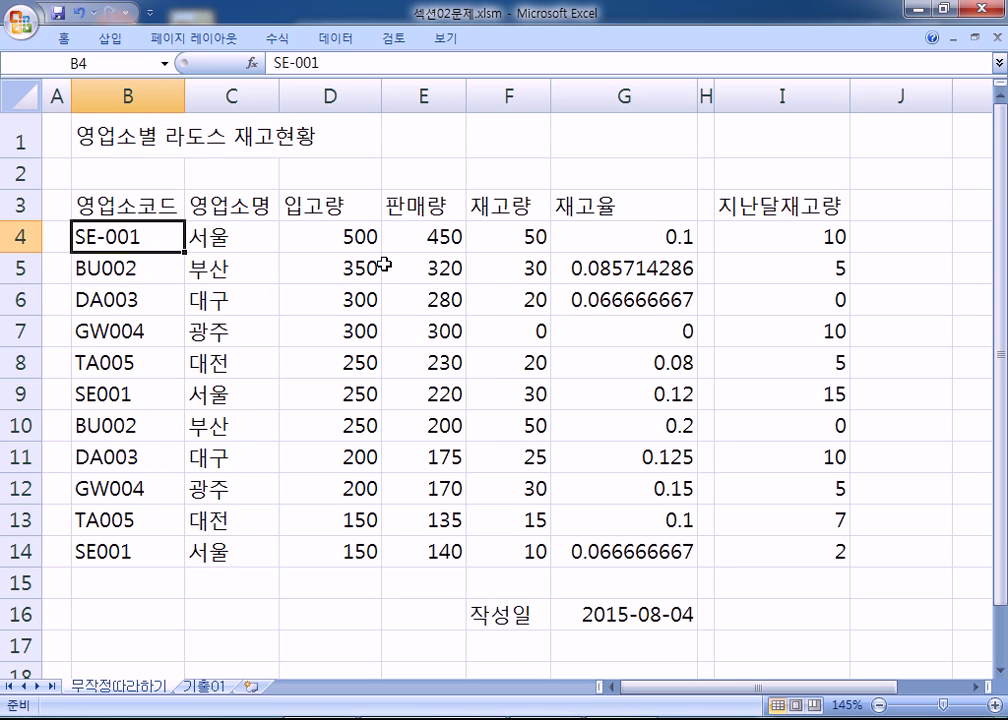
- Undo the last hyphen insertion in B4, and edit the cell again so it reads SE-001
key("ctrl+z")
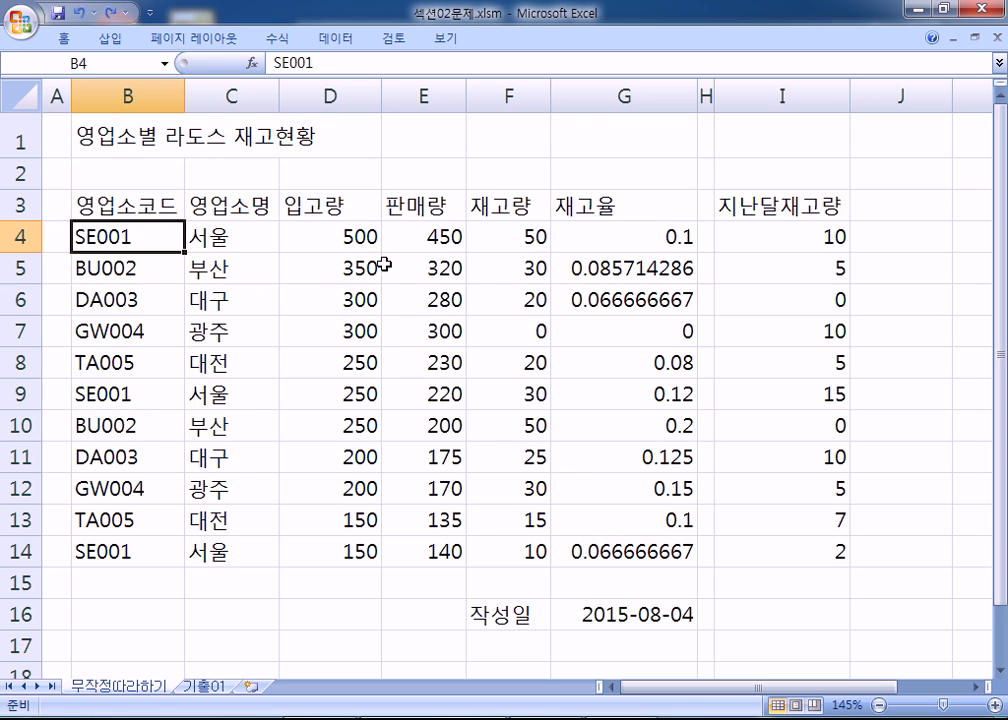
key("F2")
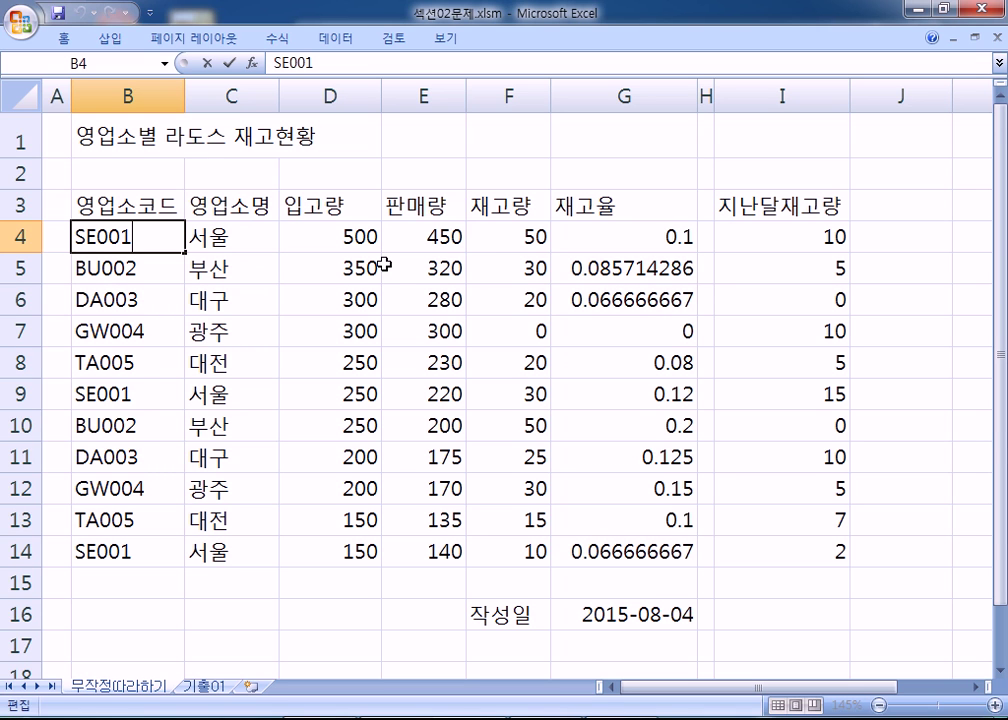
key("Left")
key("Left")
key("Left")
type("-")
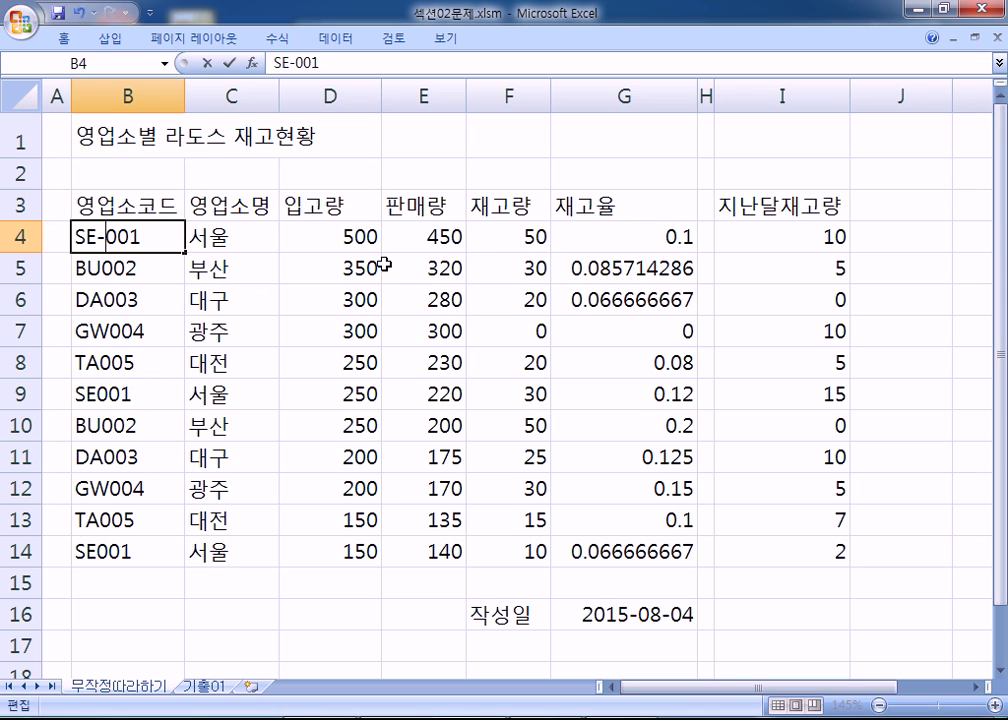
key("Return")
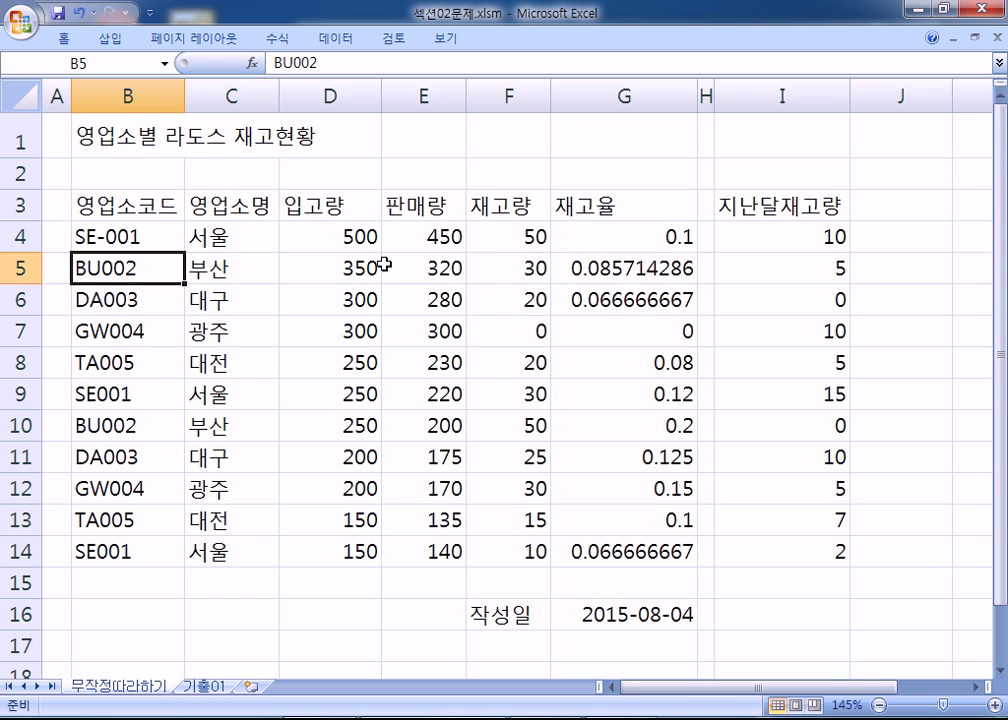
- Insert hyphens into the 영업소코드 values in B5 and B6 so they read BU-002 and DA-003
key("F2")
key("Left")
key("Left")
key("Left")
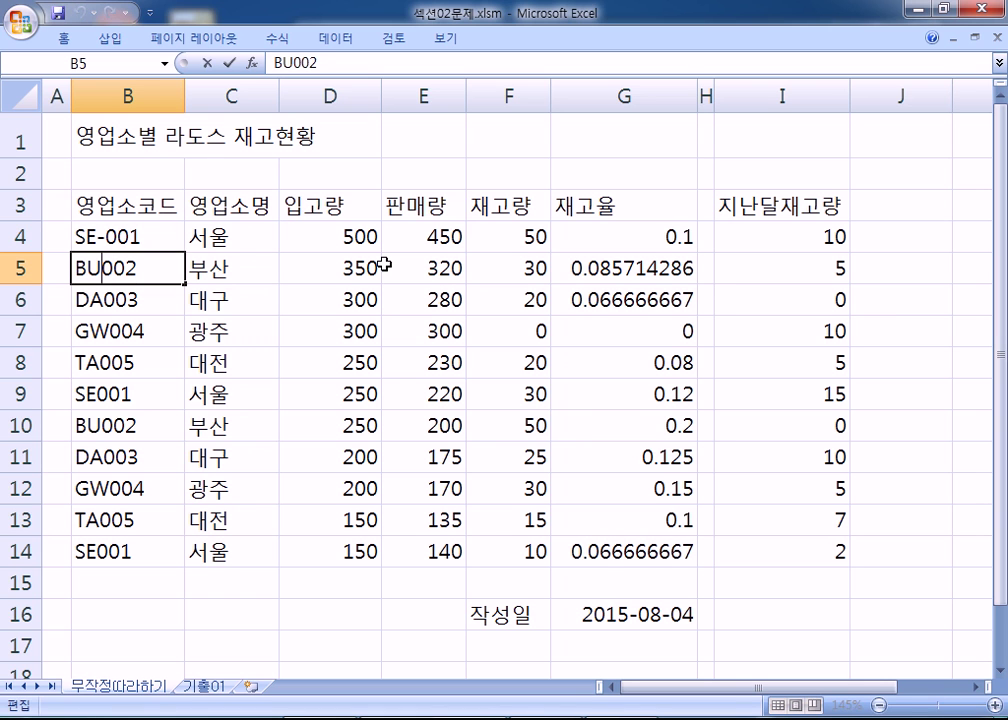
type("-")
key("Return")
key("F2")
key("Left")
key("Left")
key("Left")
type("-")
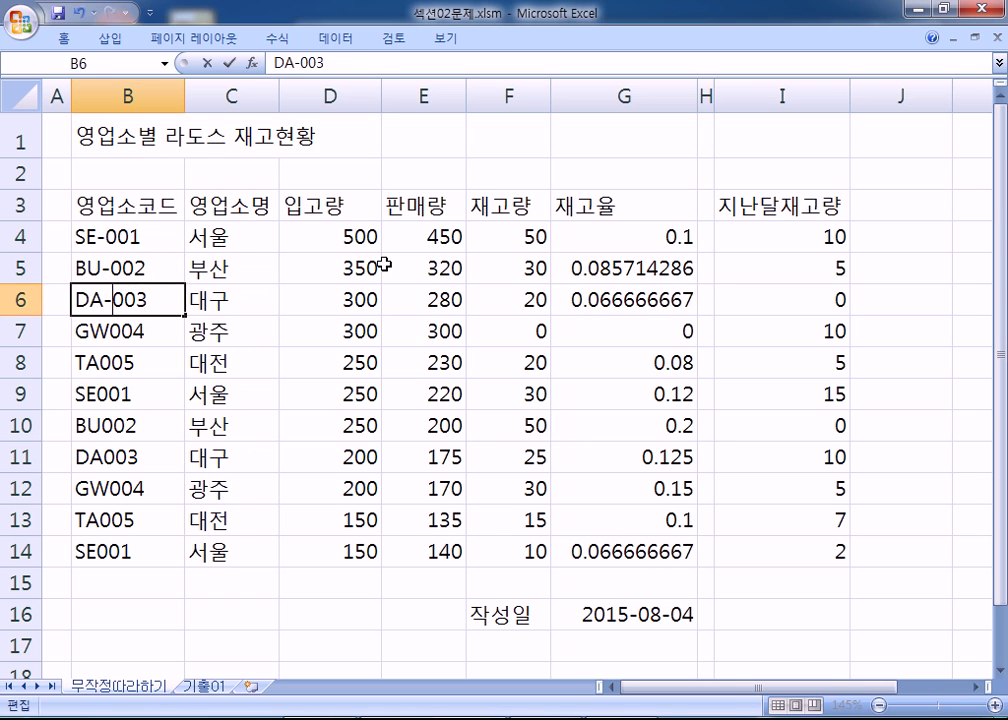
key("Return")
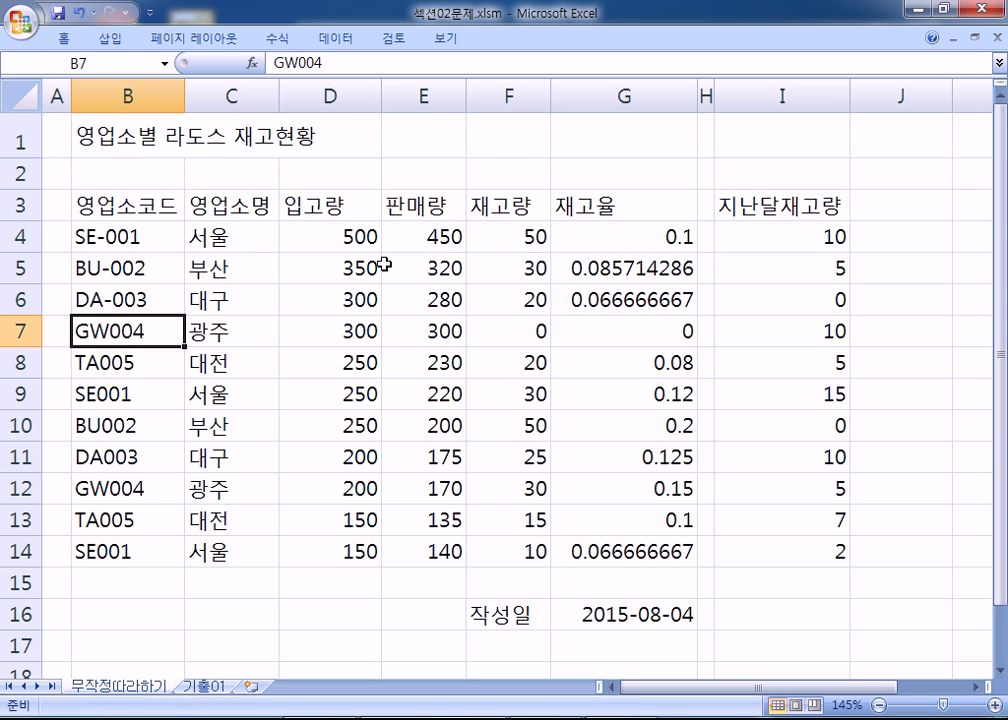
- Switch to Notepad and add the third method "* 셀을 더블클릭한다" to the note
key("alt+Tab")
key("Return")
type("* 세")
type("ㄹ을 더블ㅋ")
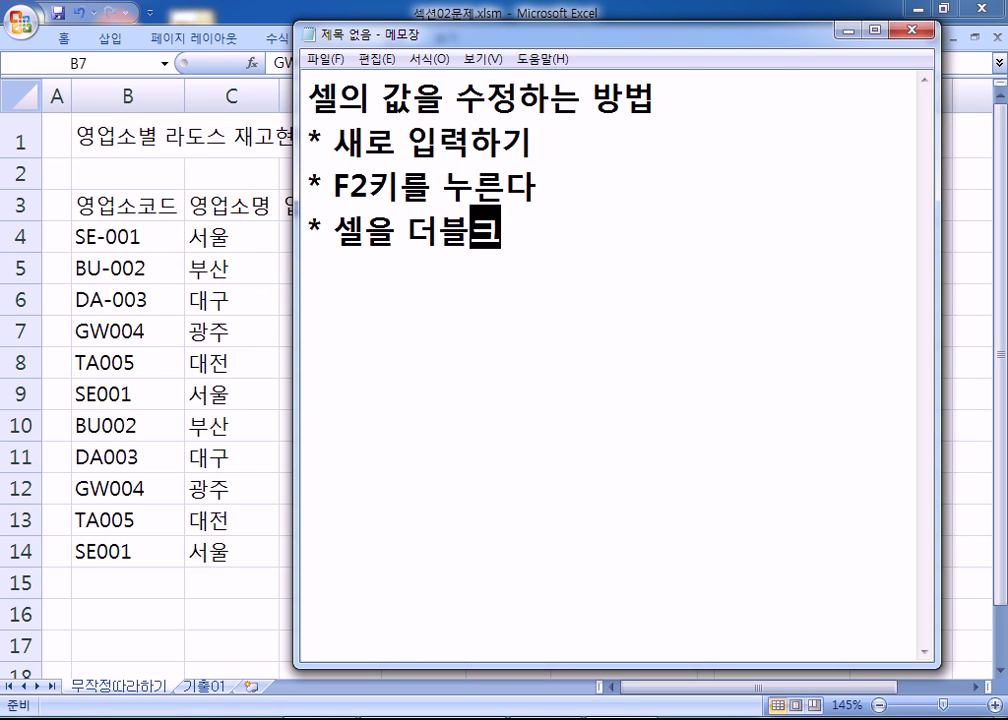
type("ㅡㄹ릭하ㄴ다")
key("Return")
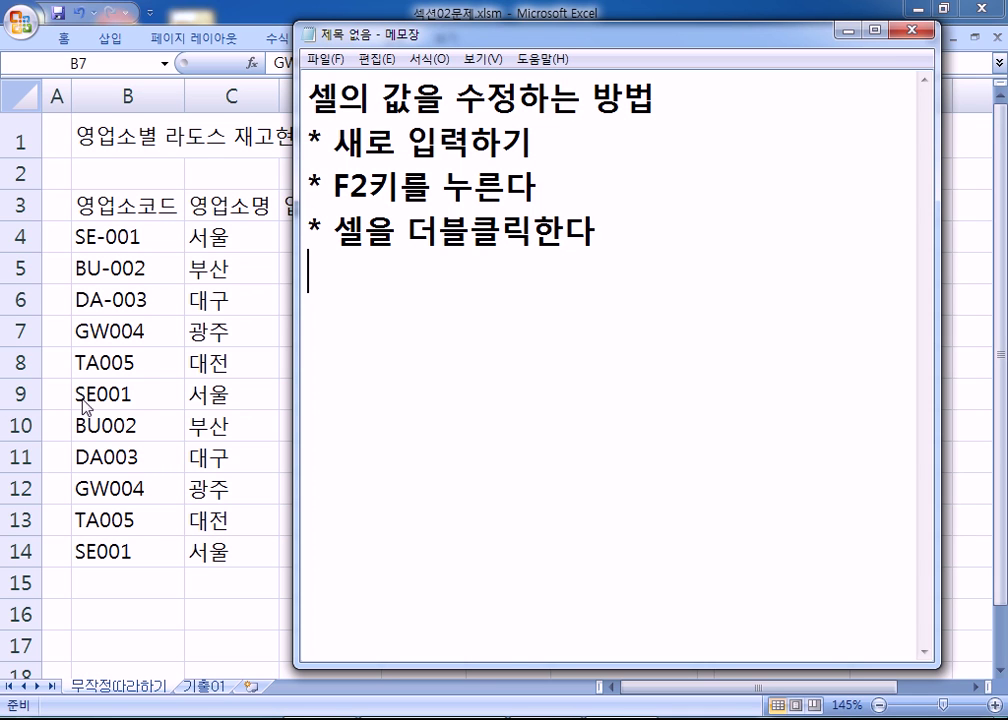
- Return to the Excel sheet and undo the hyphen insertions in B4 to B6
left_click(113, 341)
key("Up")
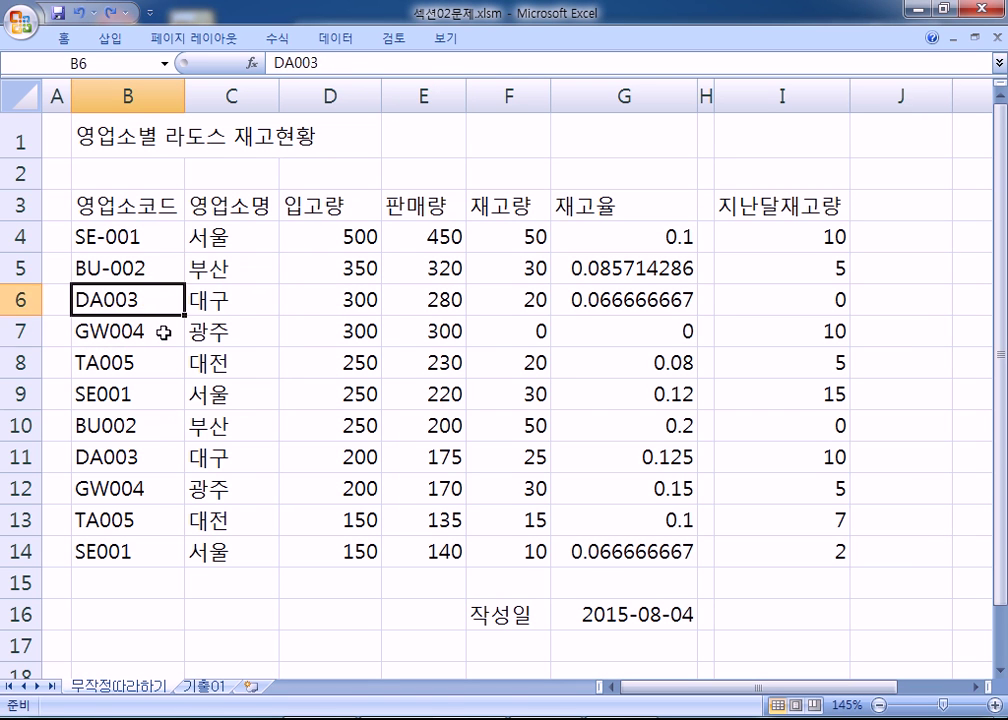
key("ctrl+z")
key("ctrl+z")
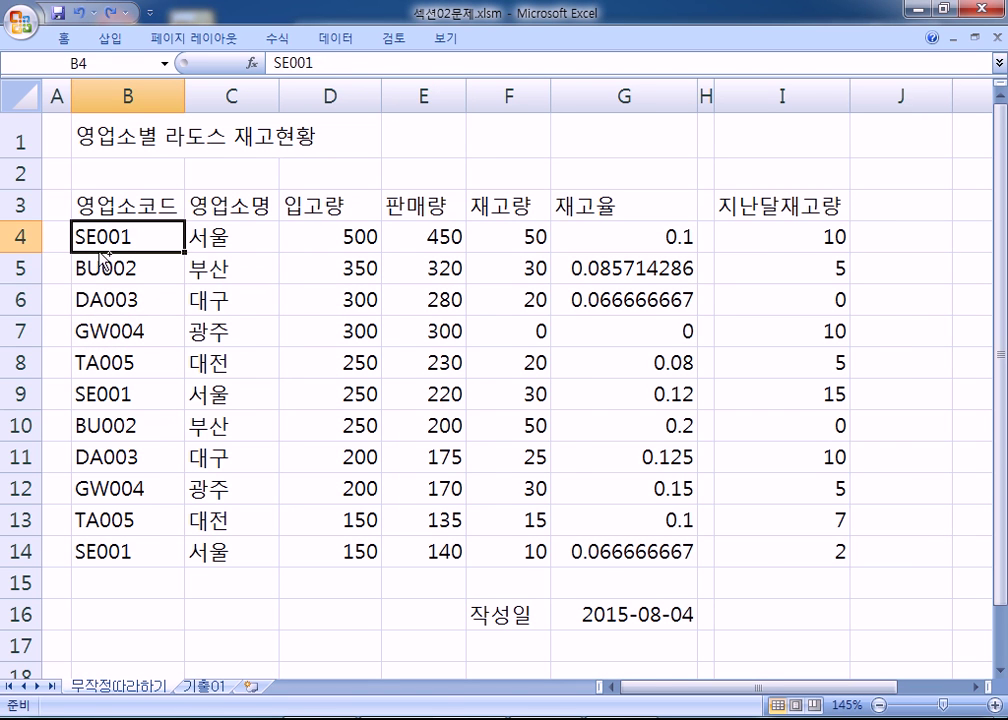
- Insert a hyphen between SE and 001 in B4 by editing directly inside the cell, with the sheet enlarged to 220%
scroll(101, 243, "up", 5)
scroll(108, 193, "up", 1)
key("Left")
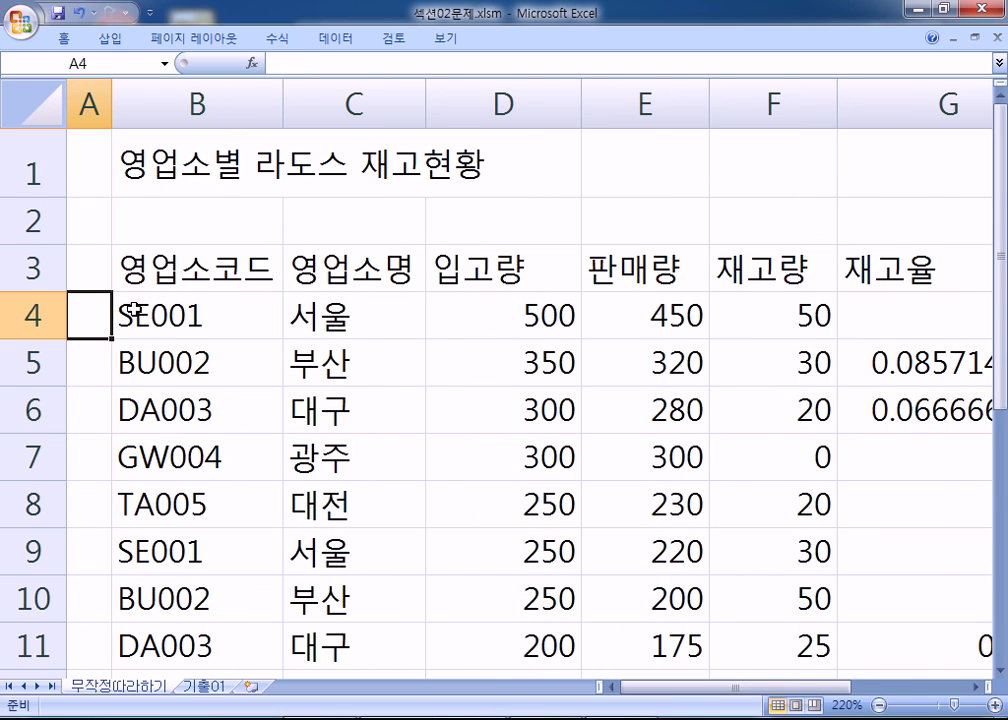
left_click(140, 315)
scroll(160, 260, "down", 1)
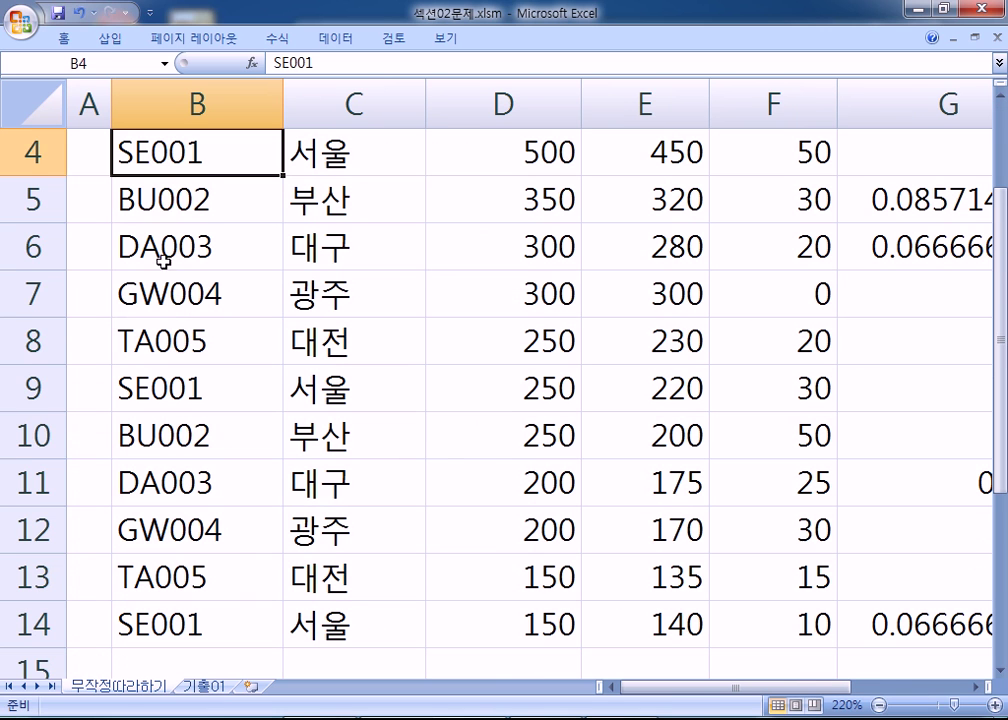
double_click(146, 153)
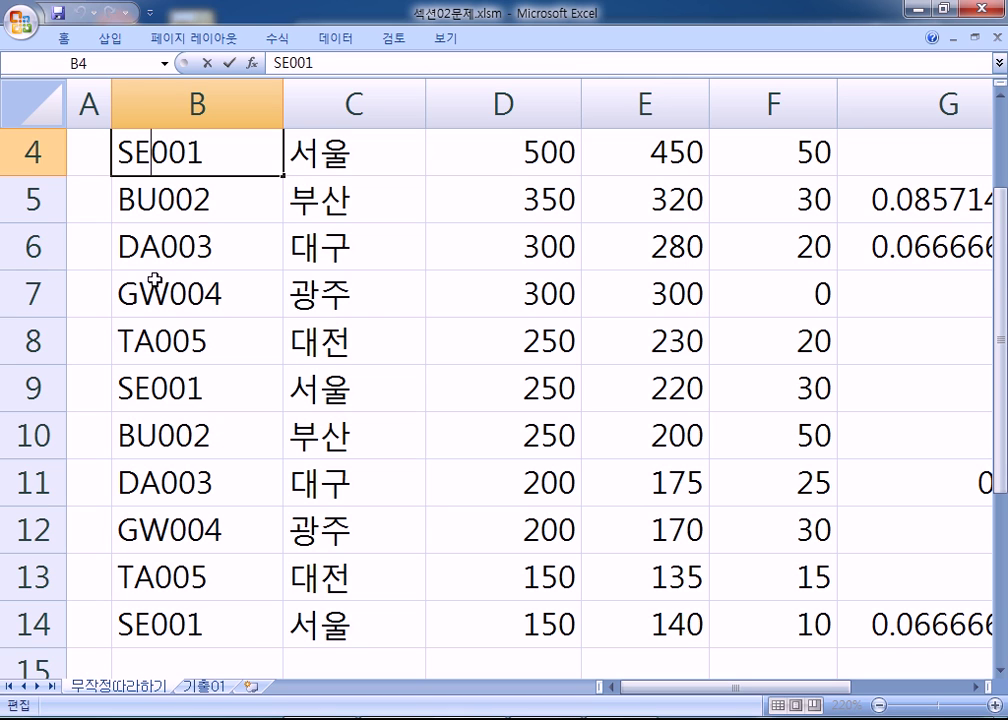
left_click(161, 292)
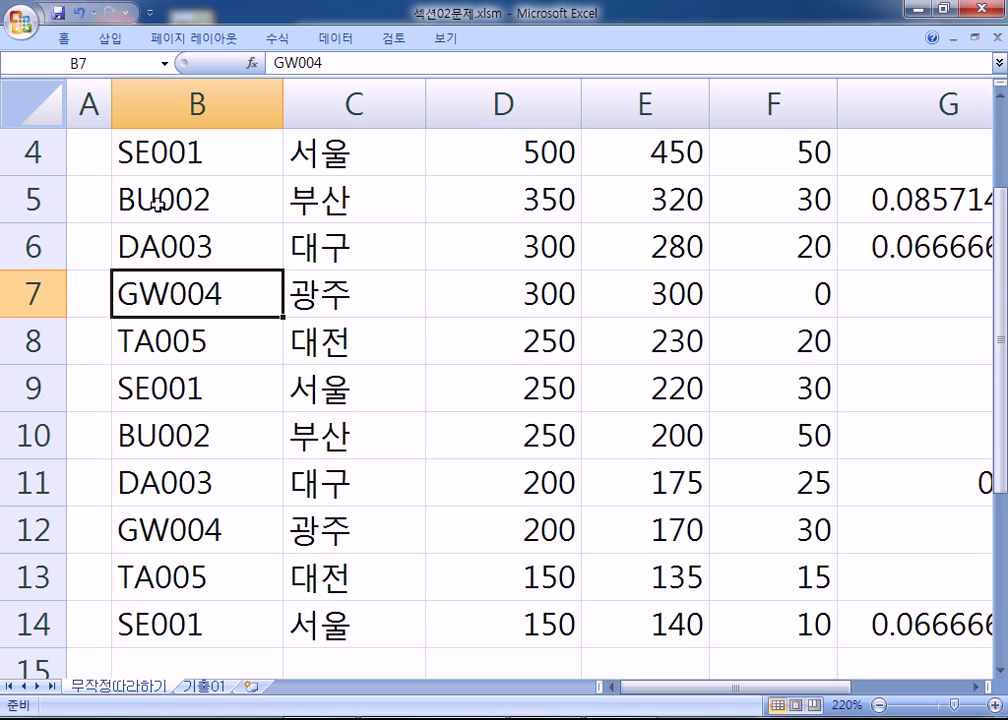
left_click(151, 160)
double_click(153, 155)
type("-")
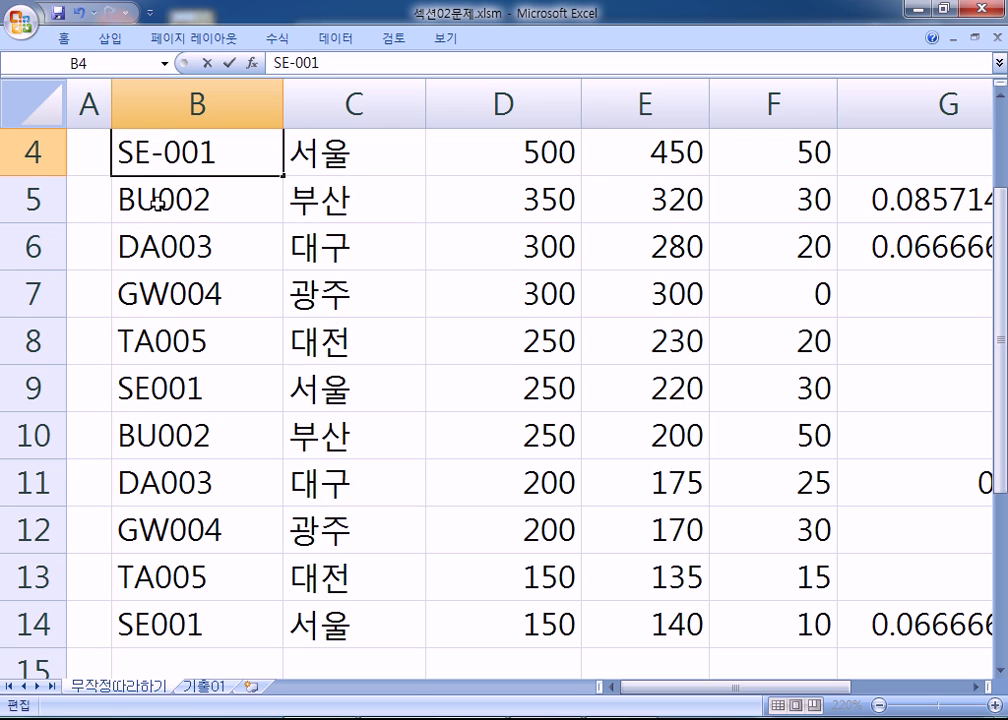
- Edit B5 and B6 directly in their cells so they read BU-002 and DA-003
double_click(153, 201)
type("-")
key("Return")
double_click(151, 247)
type("-")
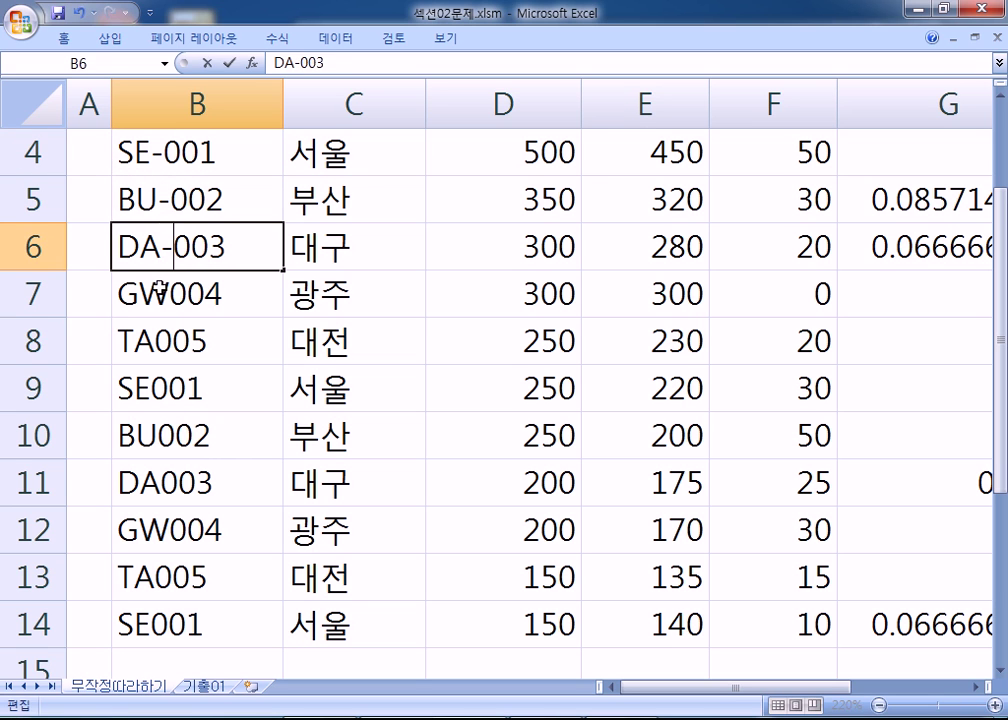
key("Return")
- Insert hyphens into the codes in B7 to B9 so they read GW-004, TA-005 and SE-001
double_click(155, 294)
type("-")
key("Return")
double_click(150, 341)
type("-")
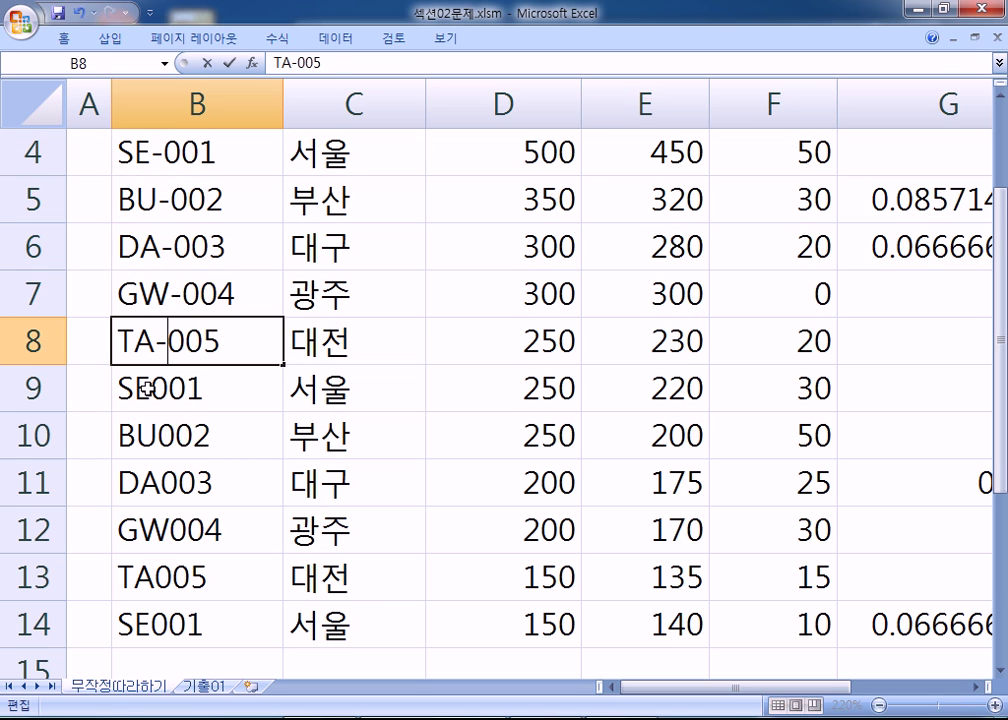
key("Return")
double_click(148, 389)
type("-")
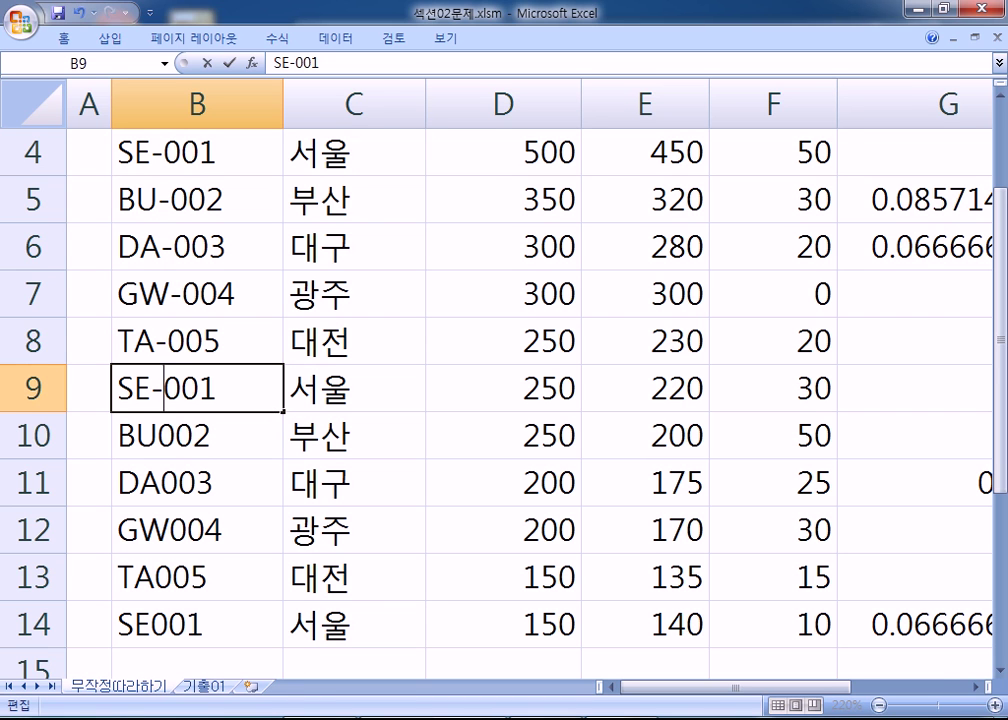
- Switch to the Notepad notes and add the line "* 수식입력줄을 클릭한다." below the other cell-editing methods
key("alt+Tab")
key("Return")
type("*")
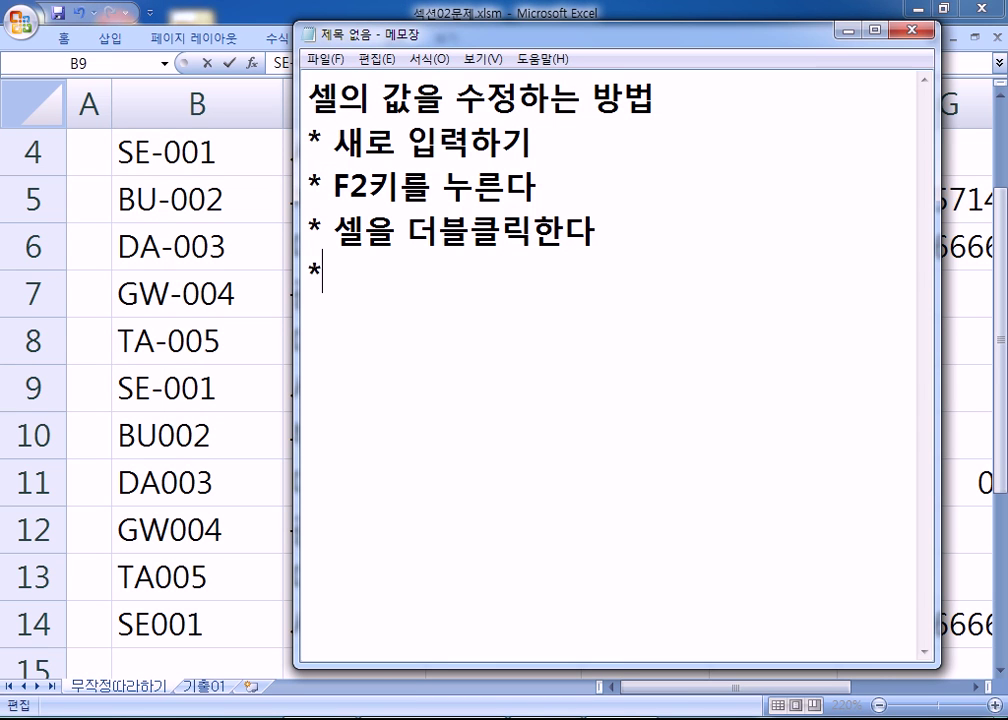
type(" 수식입")
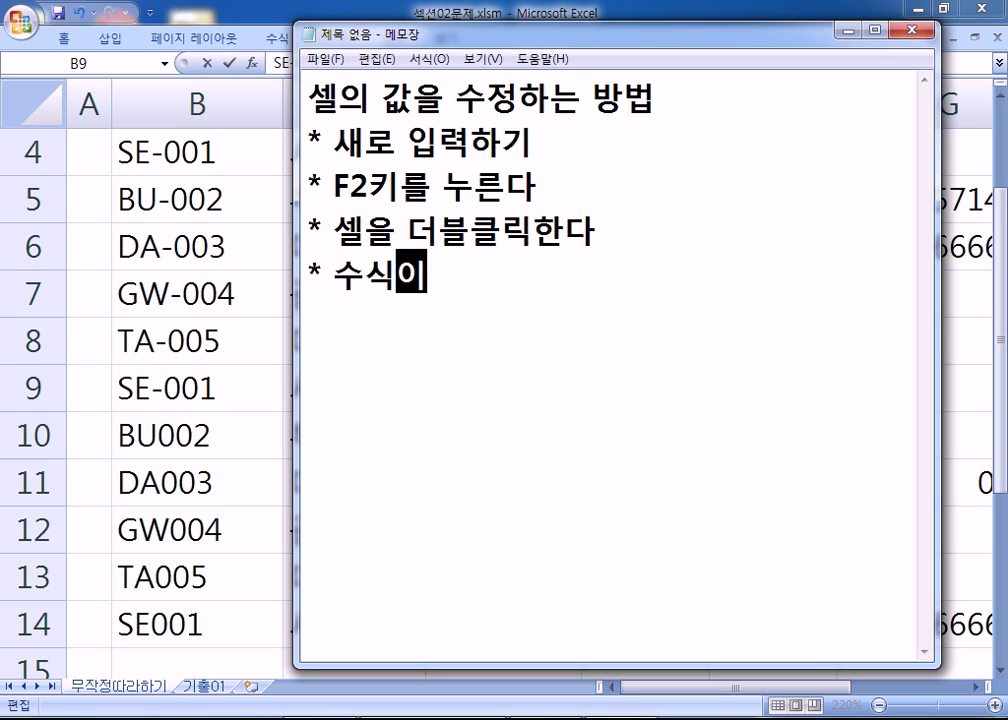
type("력줄을 ")
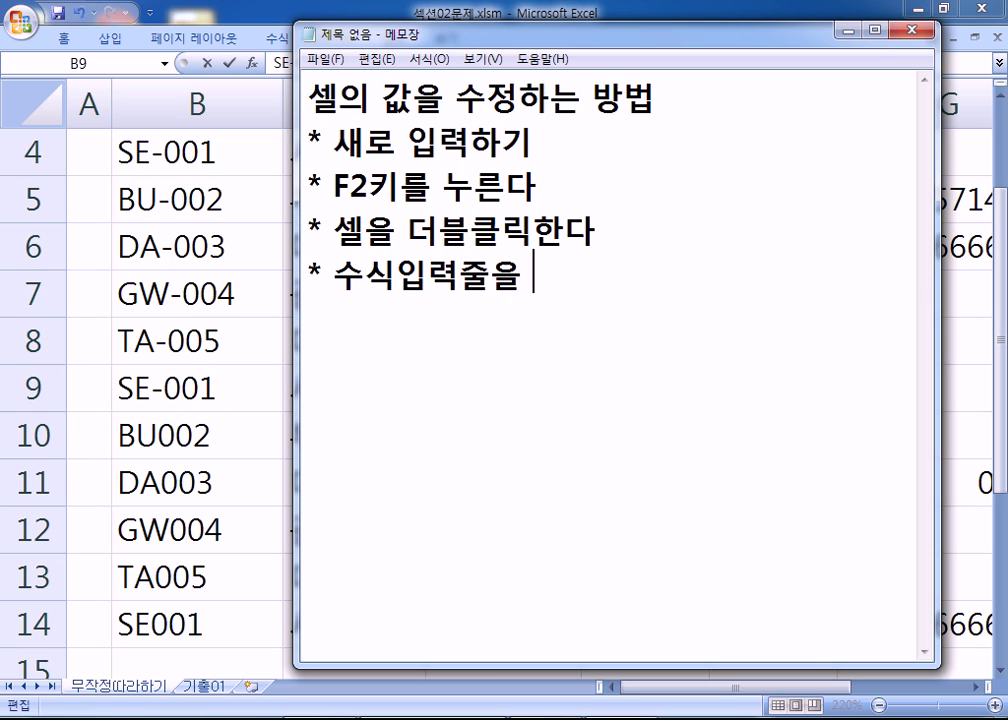
type("클릭한")
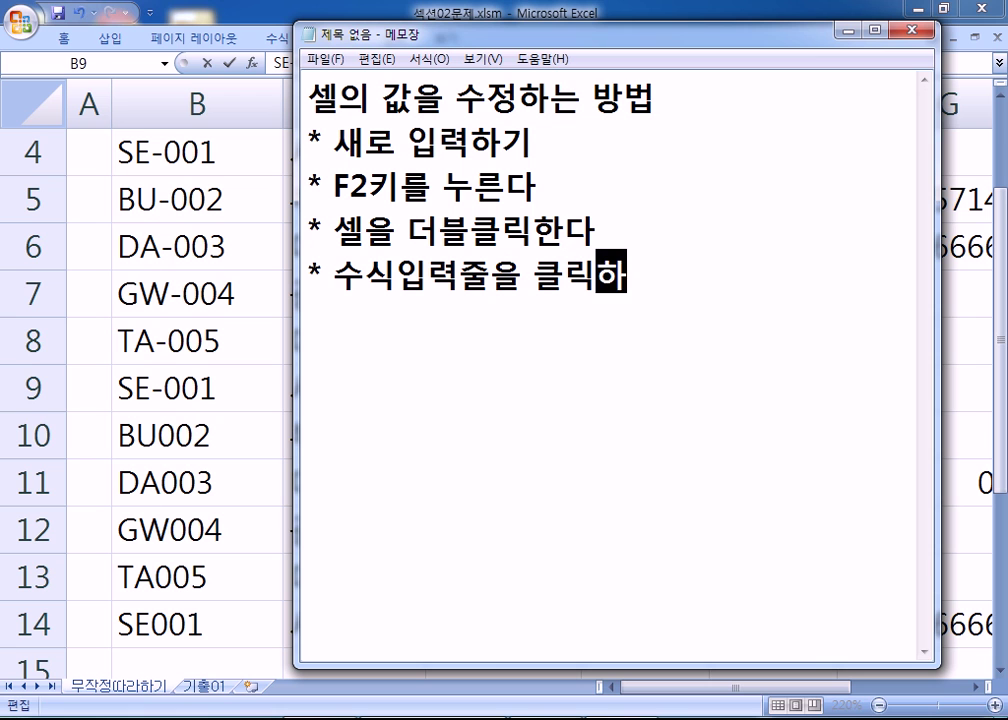
type("다.")
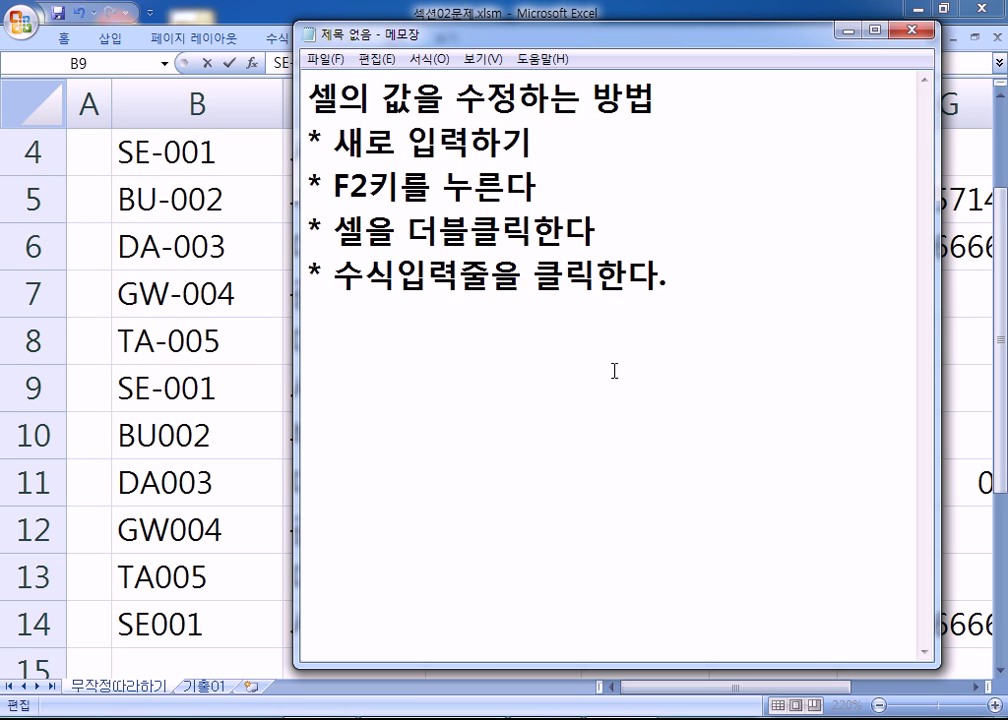
- Return to the Excel sheet and take the hyphen out of the code in B9 so it reads SE001
left_click(143, 370)
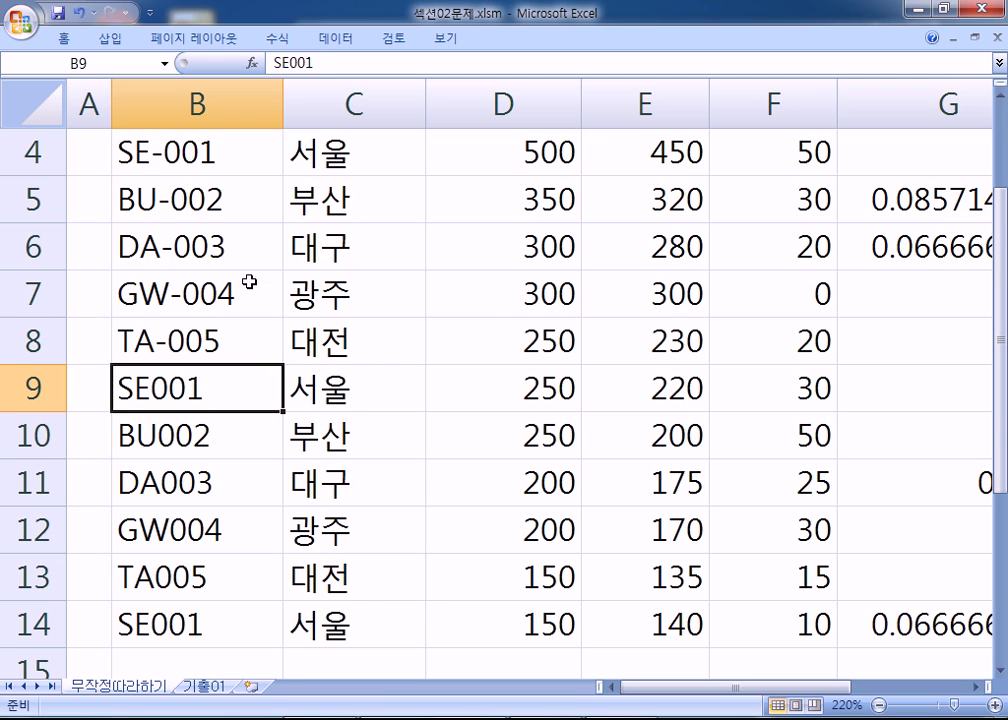
key("BackSpace")
key("ctrl+Return")
- Examine how the formula bar shows the contents of B9, B8 and C8
scroll(234, 326, "down", 6)
scroll(280, 120, "up", 3)
left_click_drag(327, 63, 239, 50)
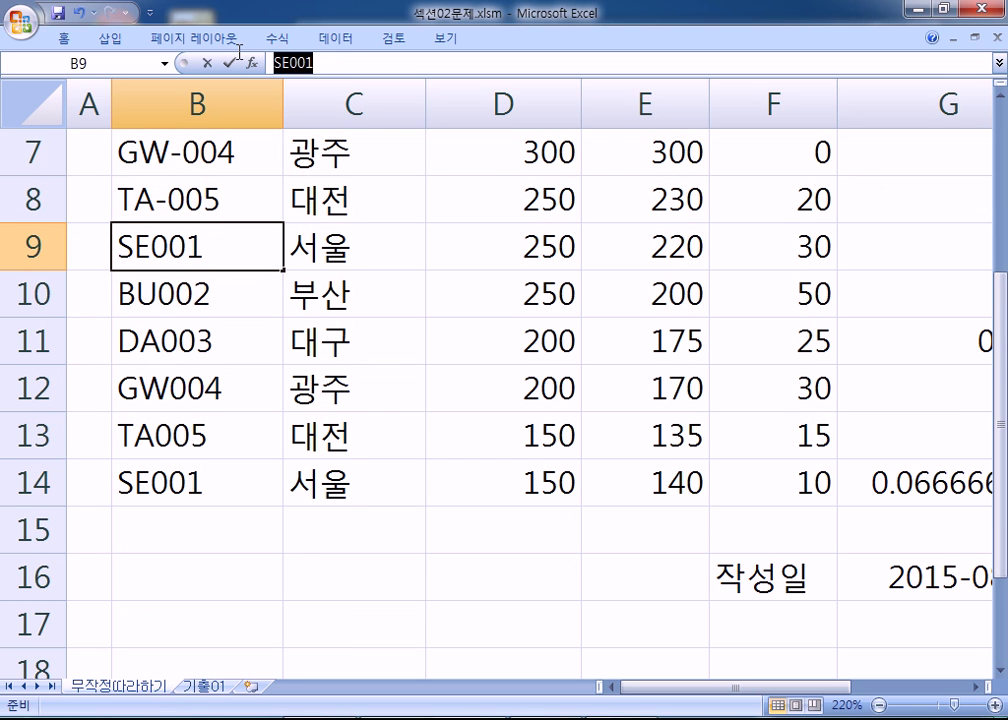
key("Escape")
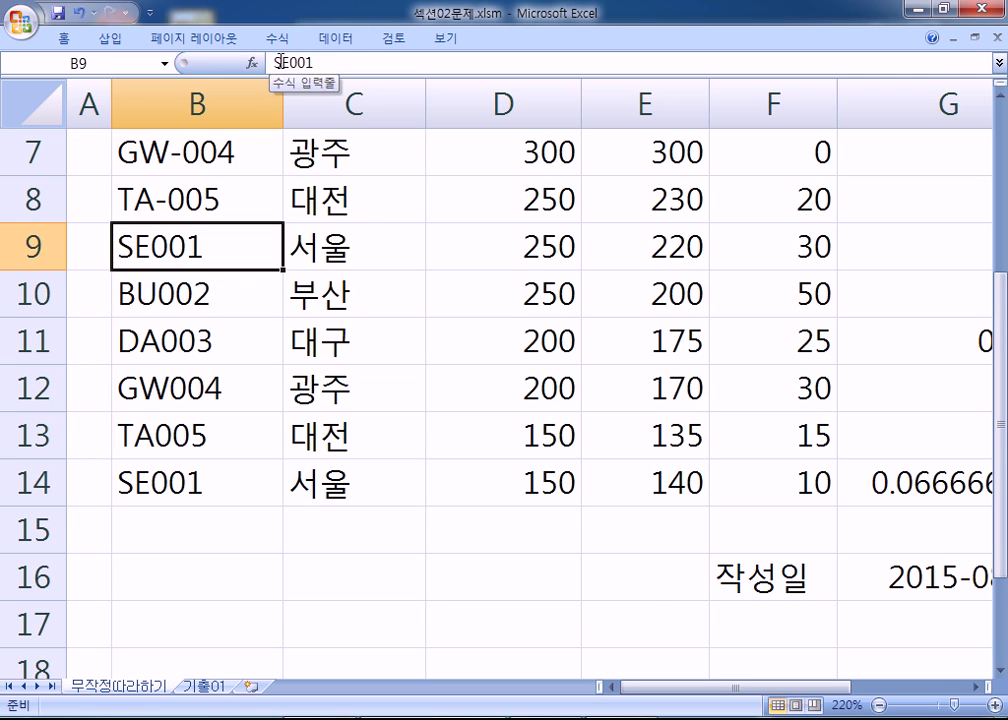
left_click(145, 197)
left_click(362, 188)
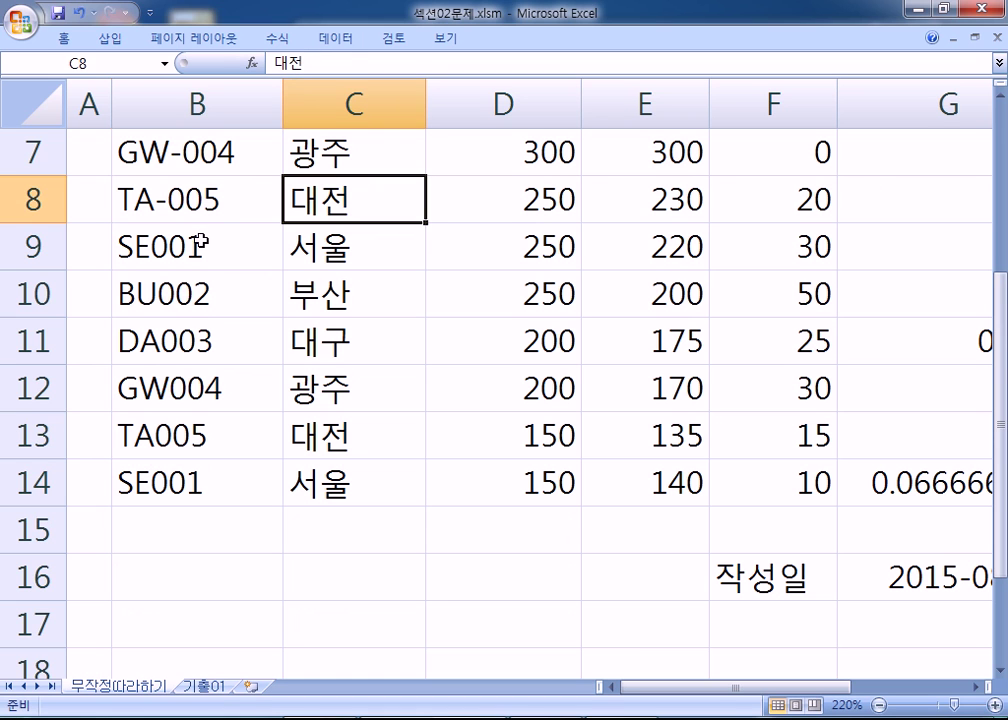
left_click(265, 232)
left_click(290, 62)
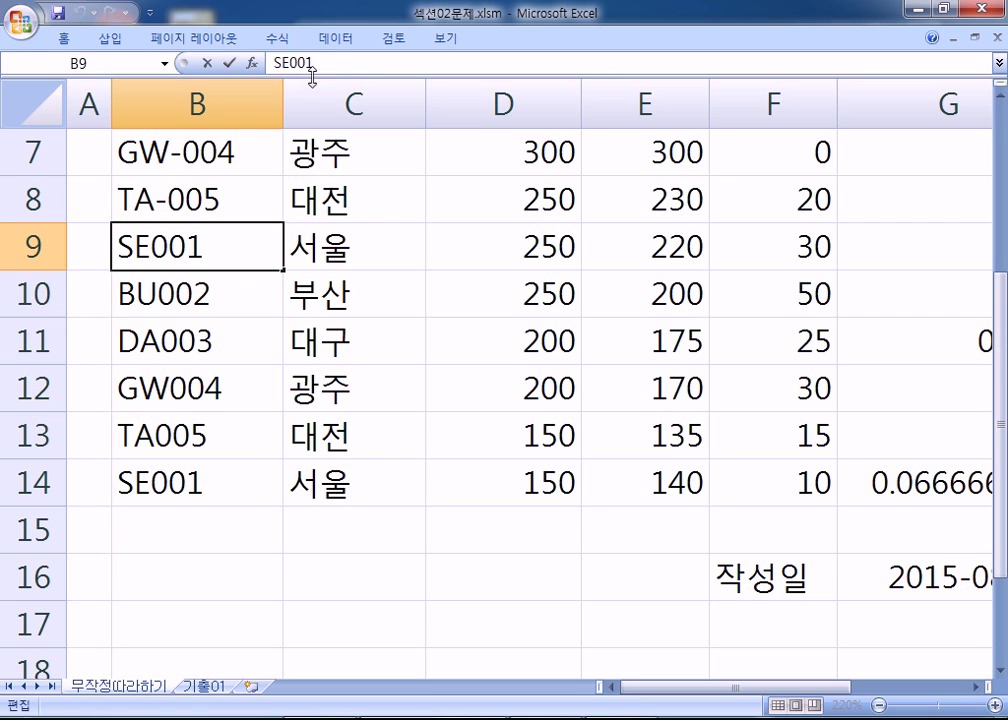
key("Return")
- Insert hyphens into the codes in B10 and B11 through the formula bar so they read BU-002 and DA-003
left_click(288, 63)
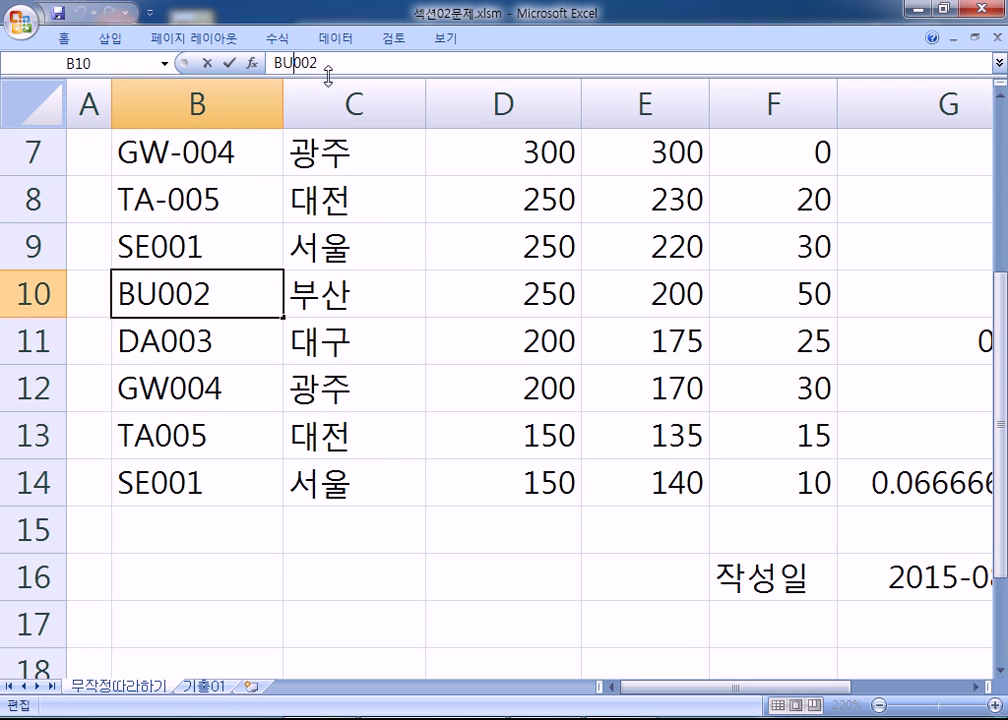
type("-")
key("Return")
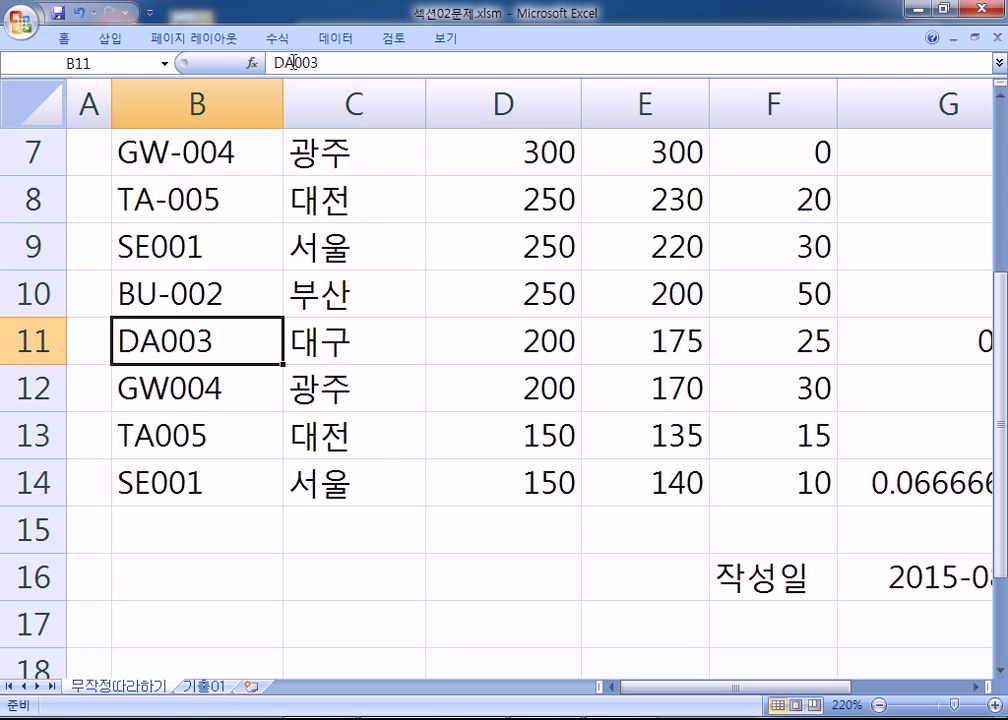
left_click(292, 63)
type("-")
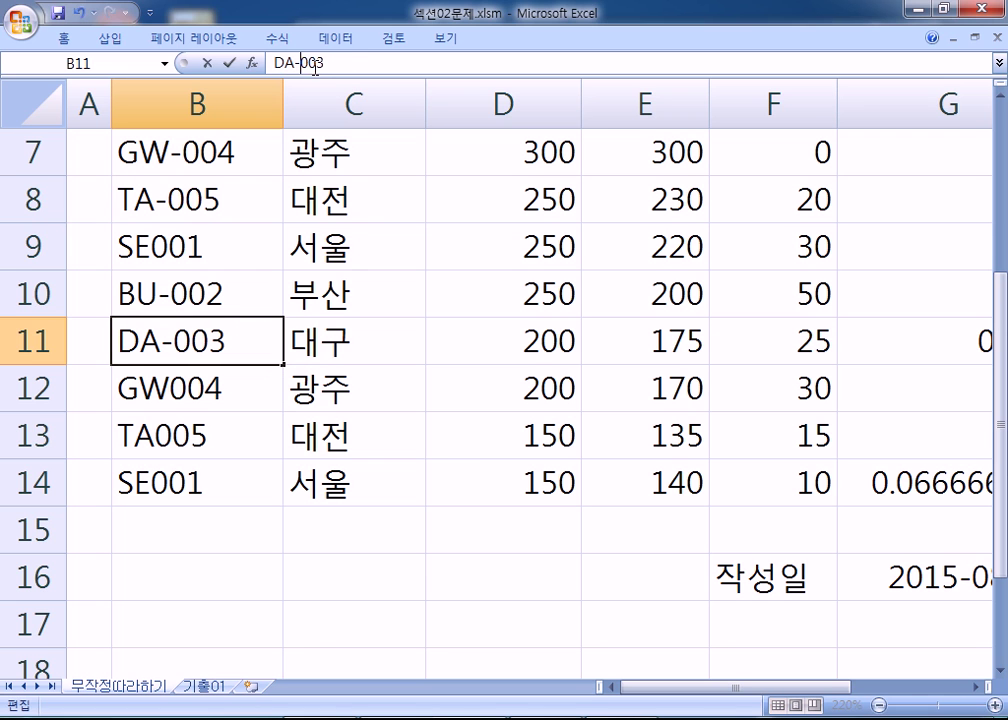
key("Return")
- Edit B12 to B14 through the formula bar so the codes read GW-004, TA-005 and SE-001
left_click(295, 63)
type("-")
key("Return")
left_click(302, 63)
type("-")
key("Return")
left_click(303, 63)
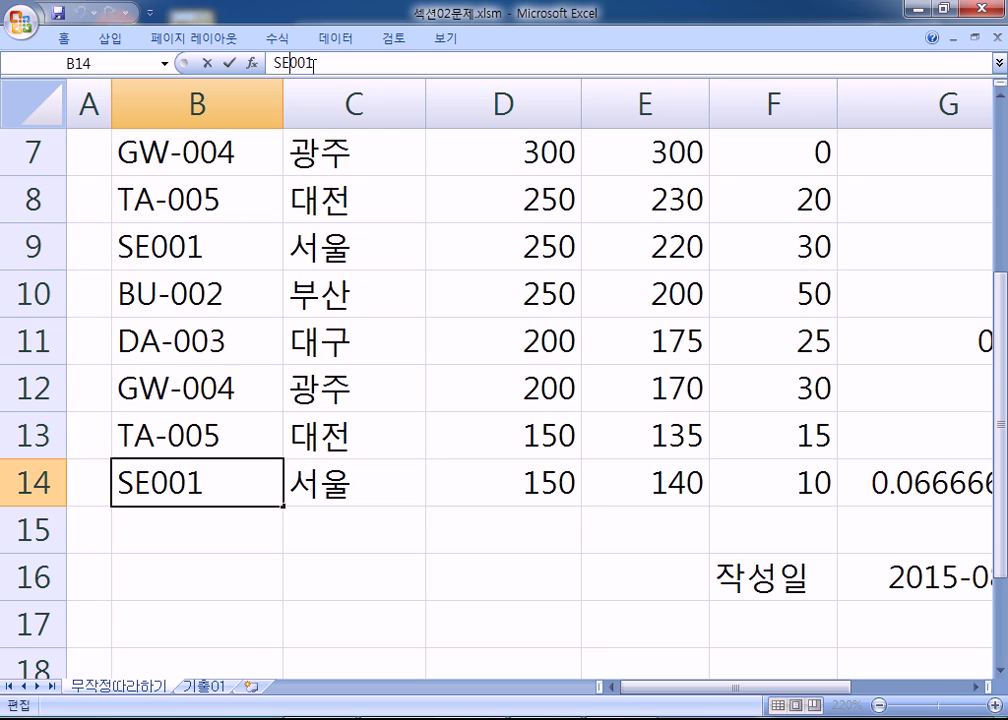
type("-")
key("Return")
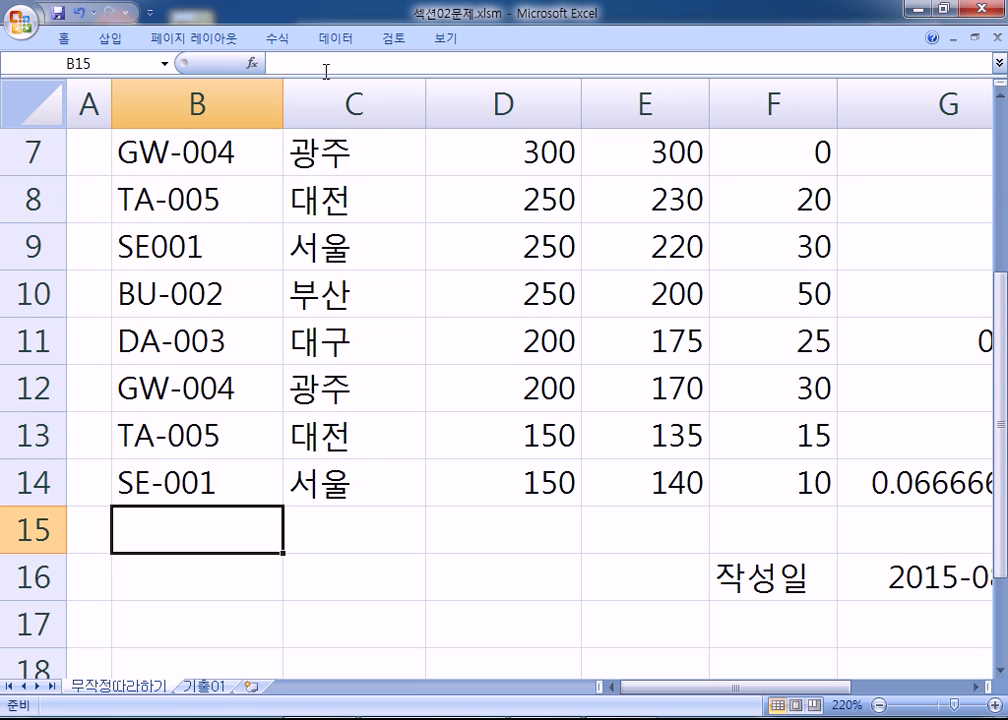
- Insert a hyphen between SE and 001 in B9 by editing it in the formula bar
left_click(155, 244)
left_click(313, 64)
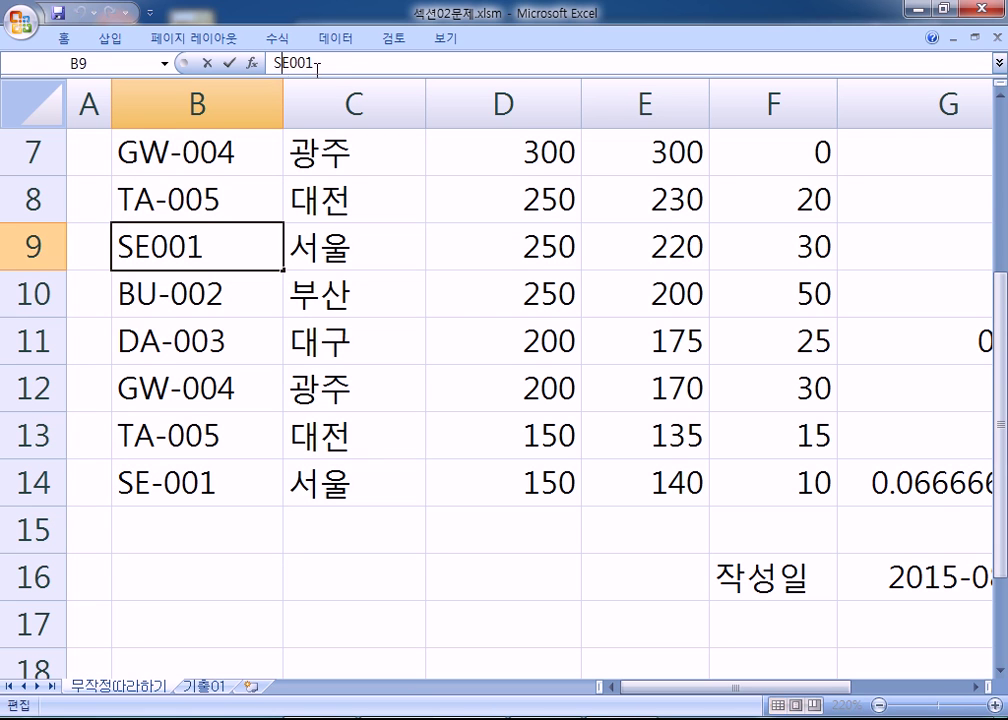
left_click(288, 63)
type("-")
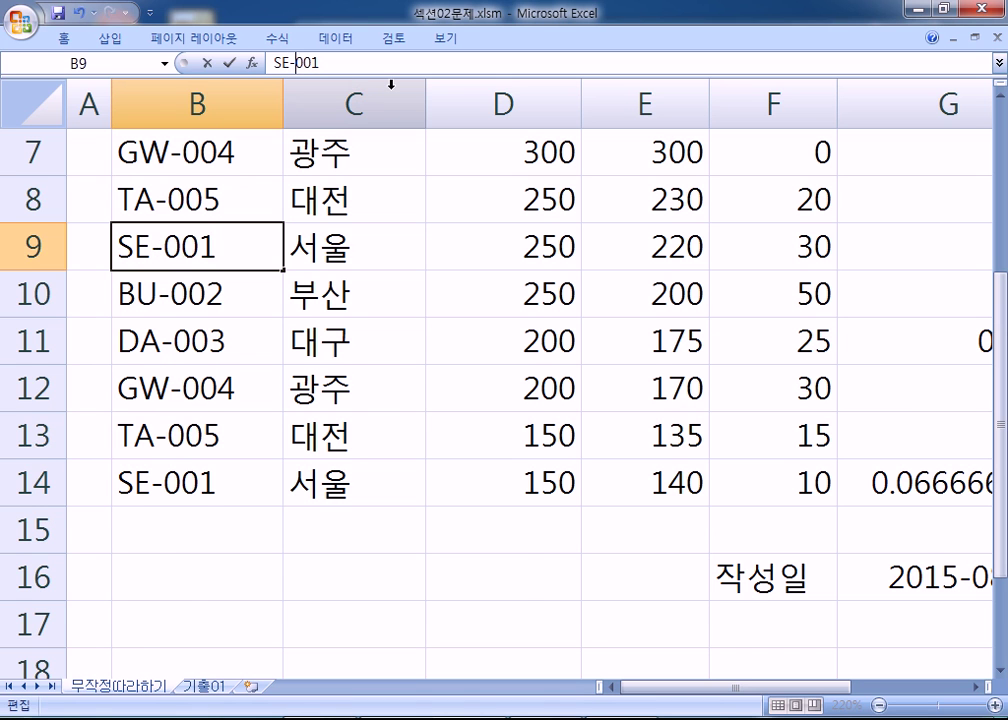
- Finish editing cell B9, switch to the Notepad notes and highlight the second and third cell-editing methods
key("Return")
scroll(231, 222, "up", 2)
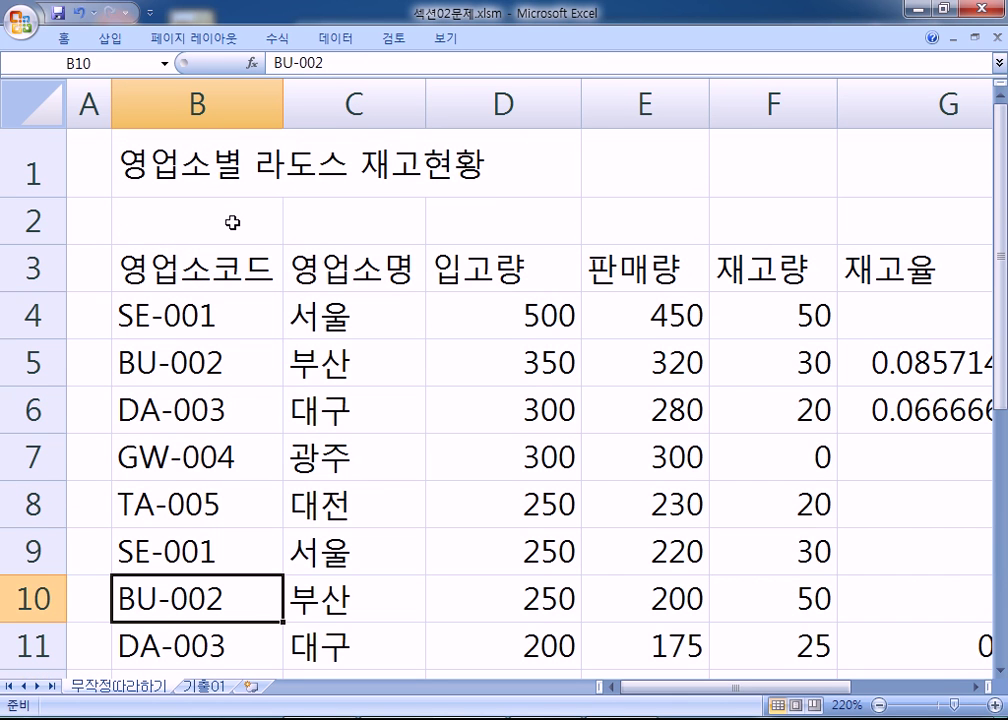
key("alt+Tab")
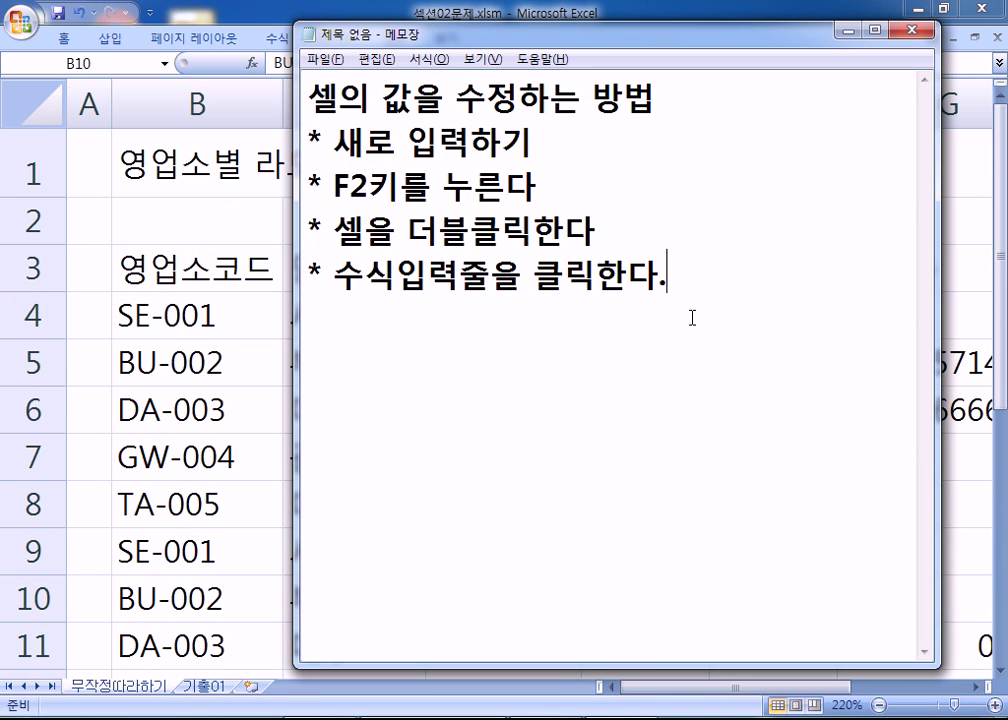
key("Return")
left_click_drag(331, 185, 547, 183)
left_click(556, 190)
left_click_drag(333, 228, 610, 227)
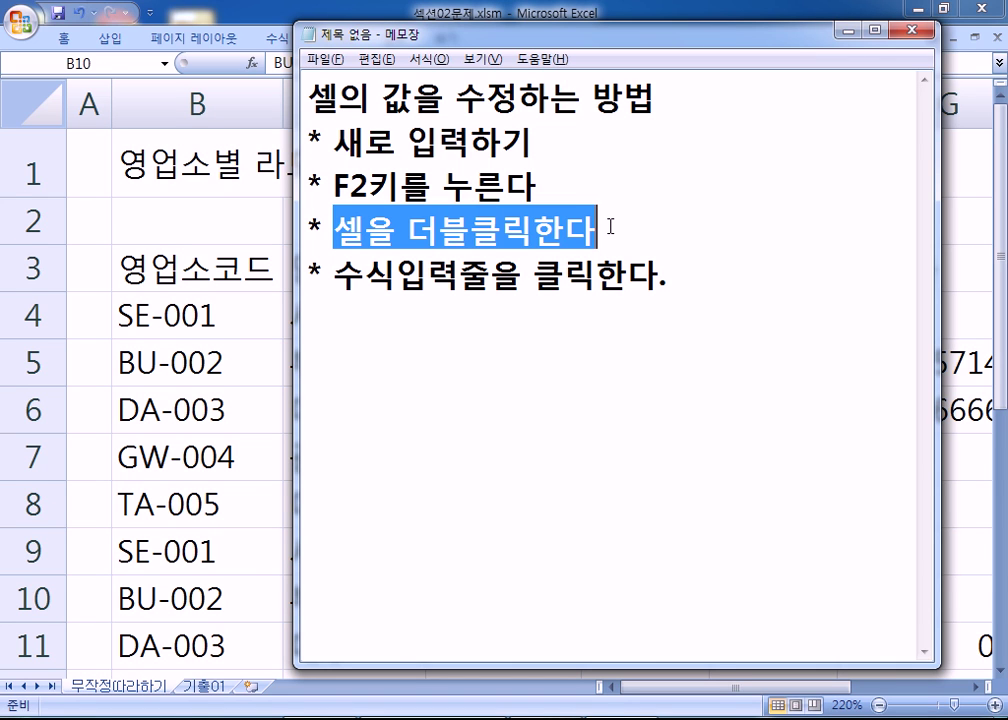
left_click_drag(549, 187, 338, 185)
- Switch back to Excel and edit cell B4 in place, removing the hyphen and re-entering it as SE-001
left_click(119, 252)
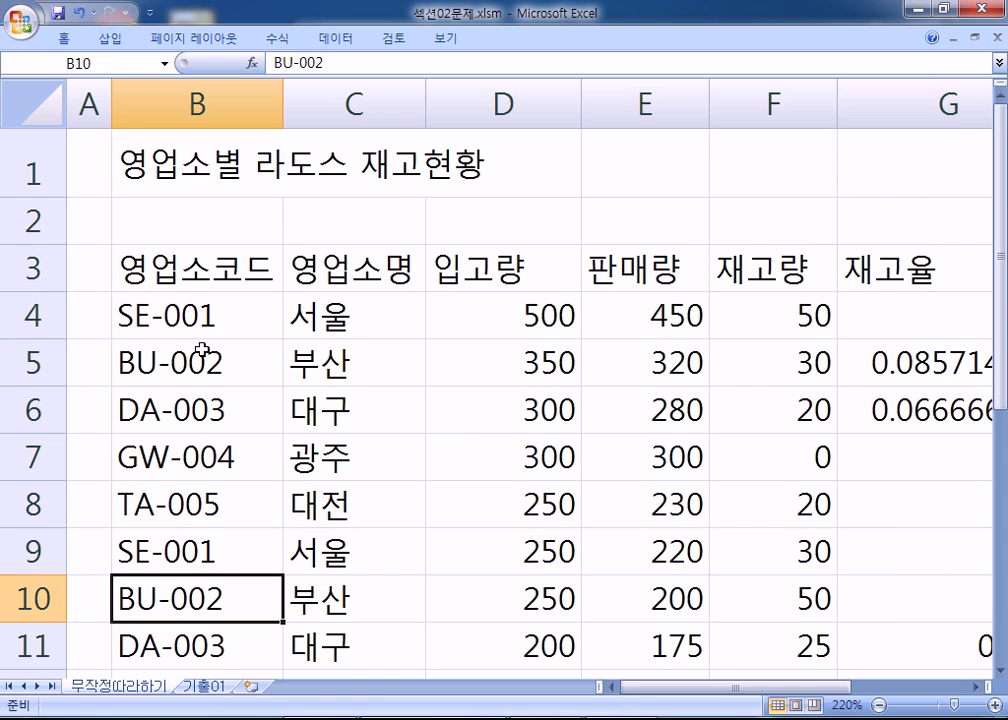
left_click(160, 325)
key("F2")
key("Left")
key("Left")
key("Left")
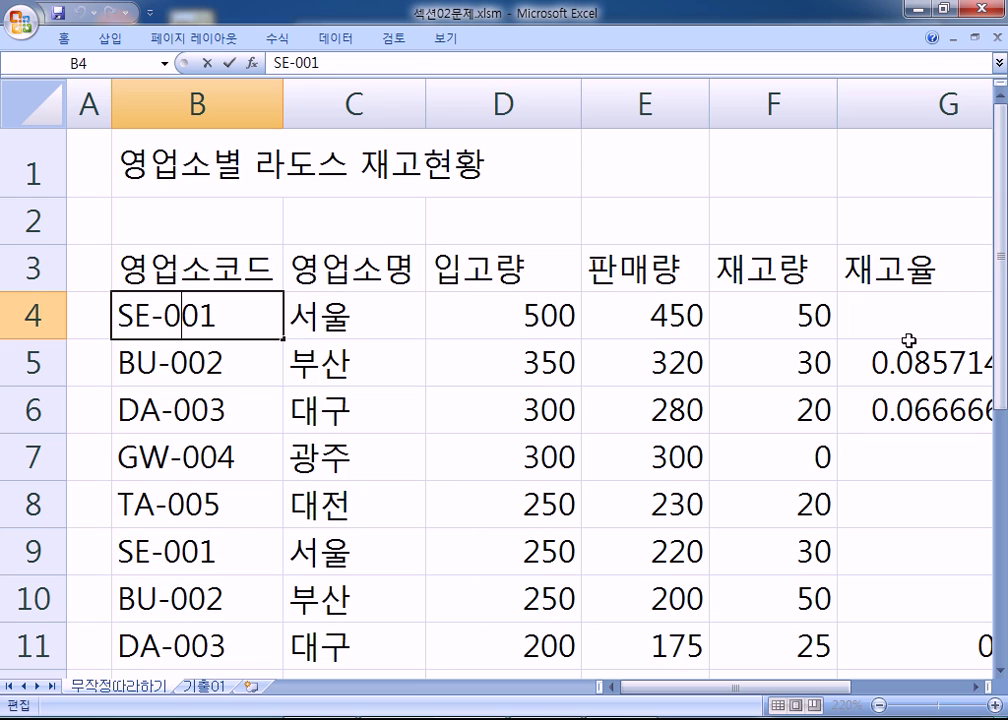
key("BackSpace")
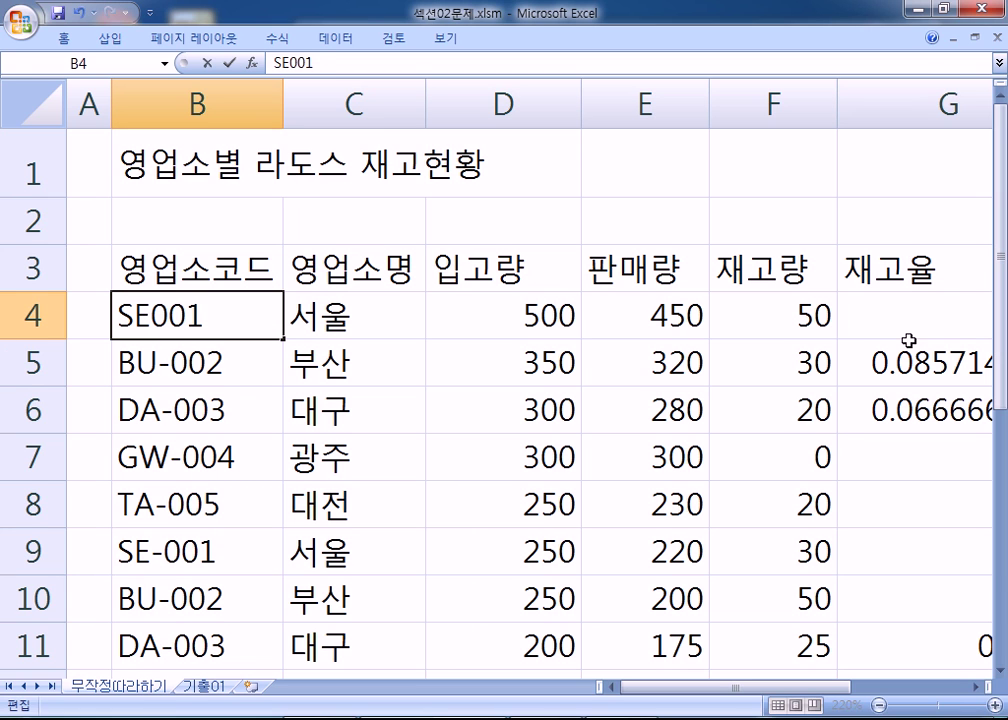
type("-")
key("Return")
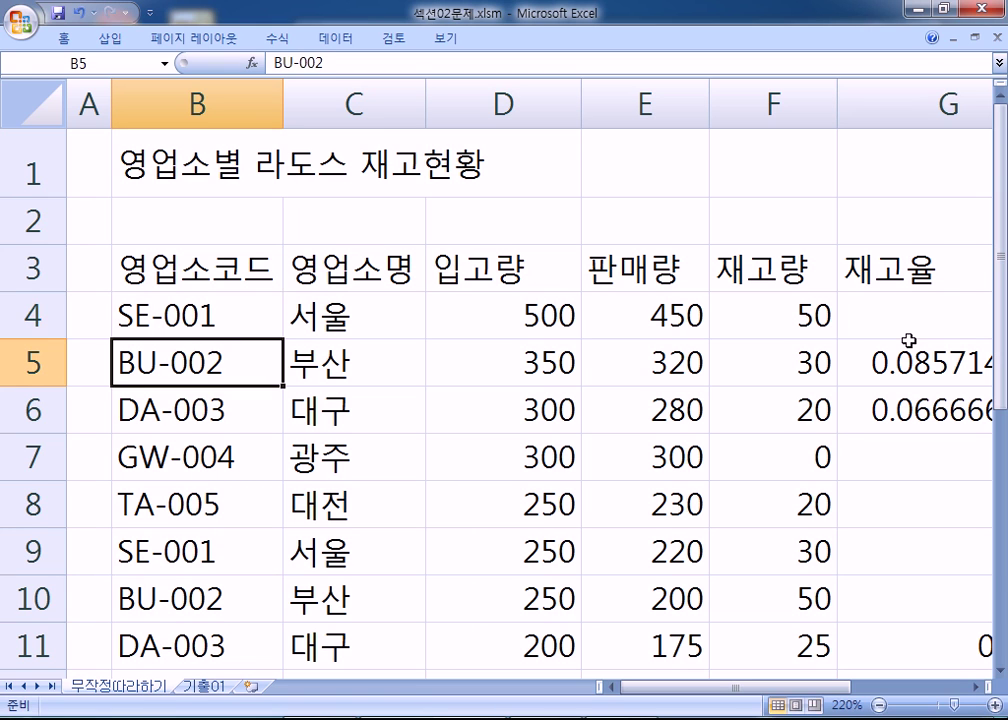
- Zoom the sheet out to 130% and review the cell-editing notes in Notepad before returning to the Excel table
scroll(452, 349, "down", 7, "ctrl")
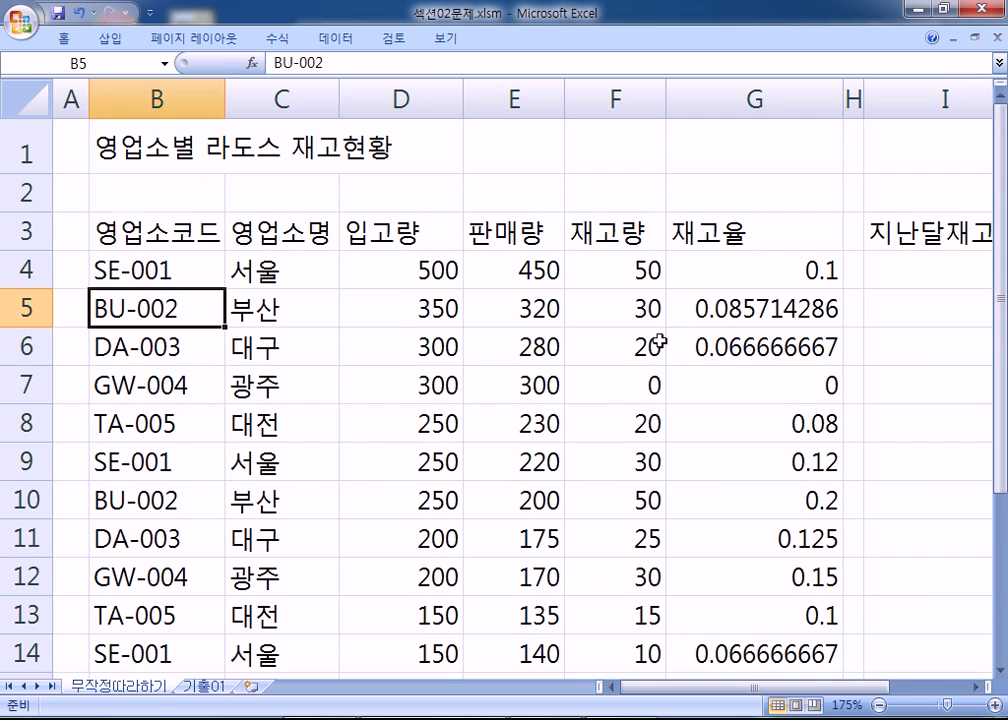
scroll(243, 315, "up", 1, "ctrl")
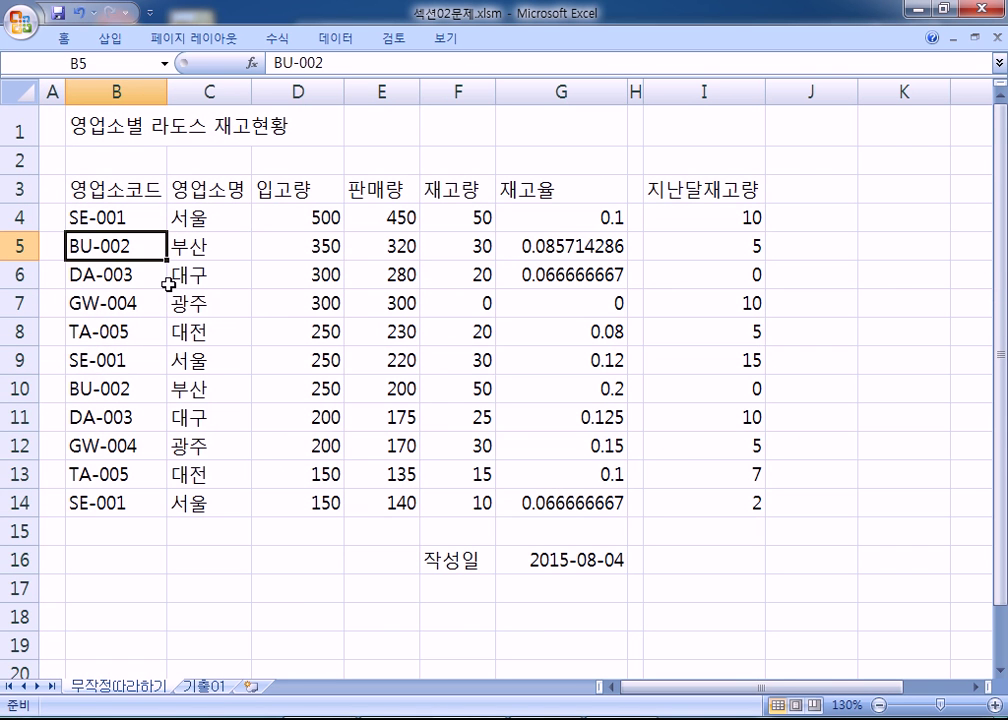
key("alt+Tab")
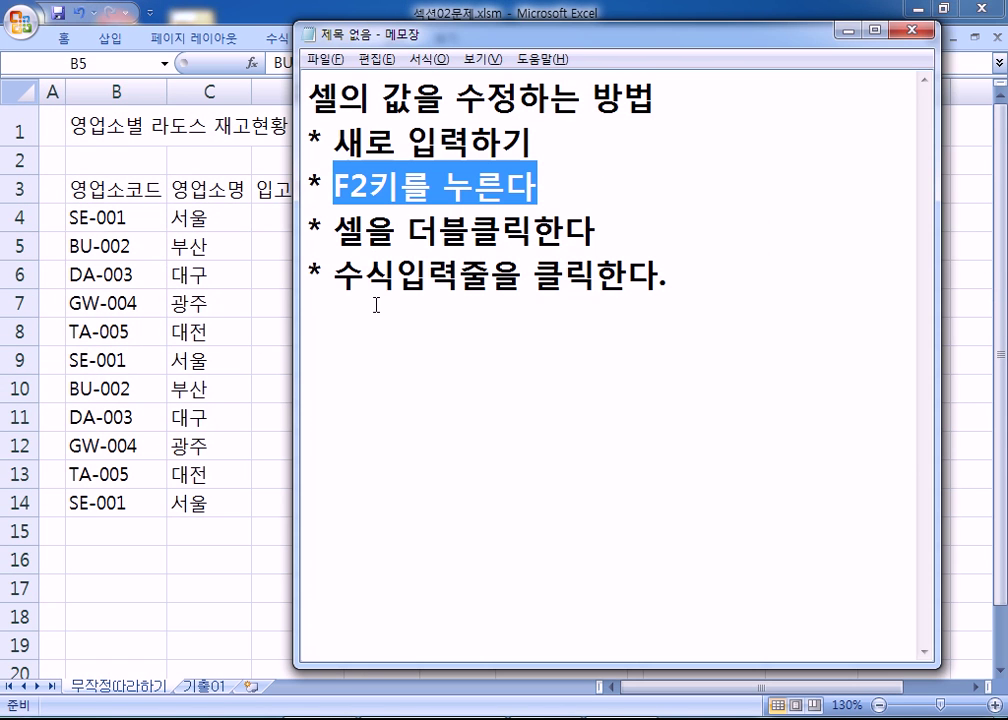
left_click(370, 328)
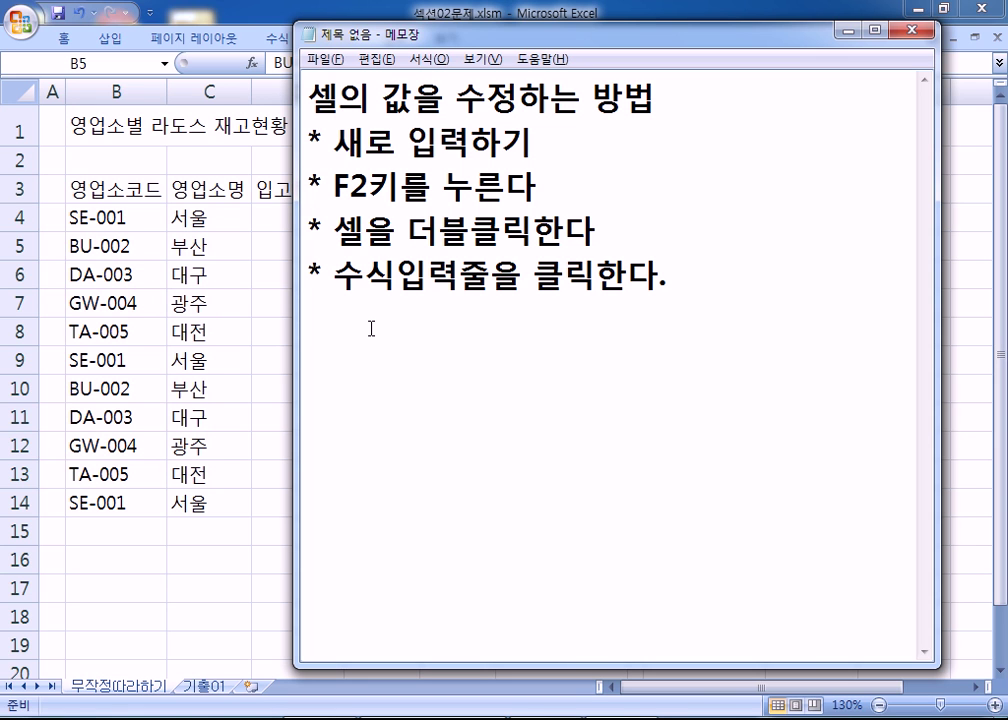
left_click(219, 250)
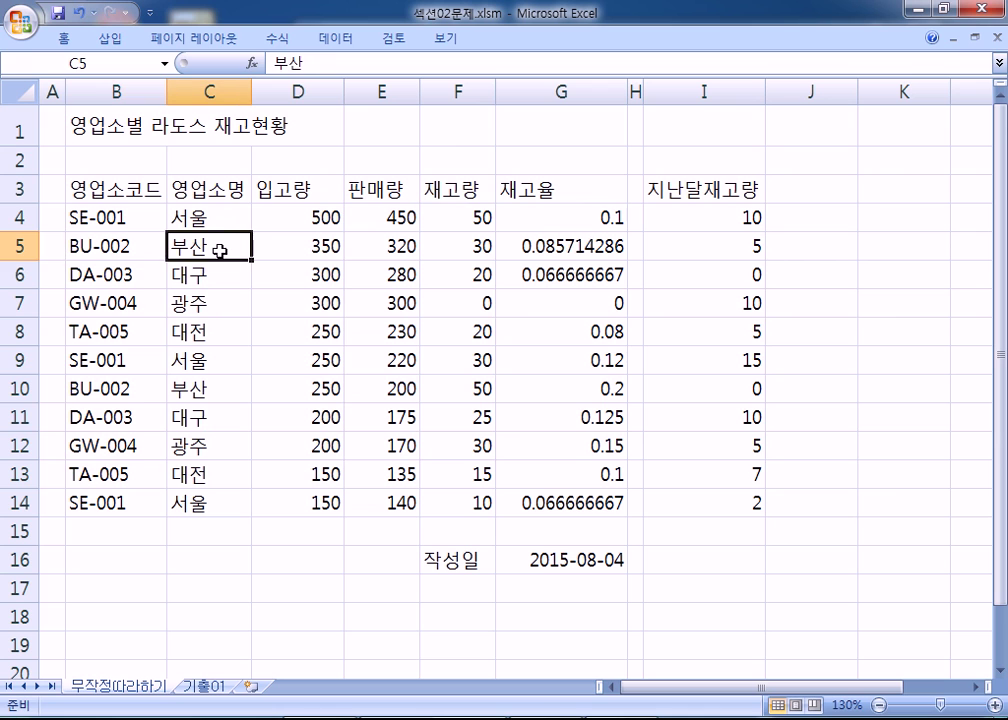
left_click(219, 220)
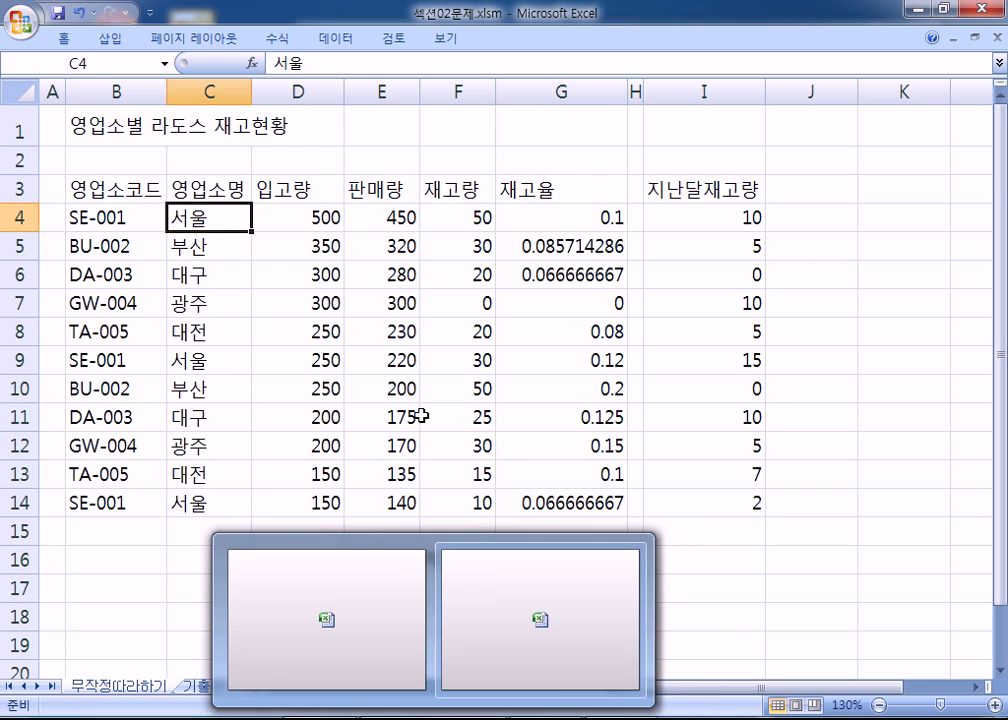
- Select the 재고율 values in G4:G14, reduce the selection to cell G4, and keep the ribbon permanently expanded
left_click(430, 417)
left_click(540, 217)
left_click_drag(540, 217, 540, 497)
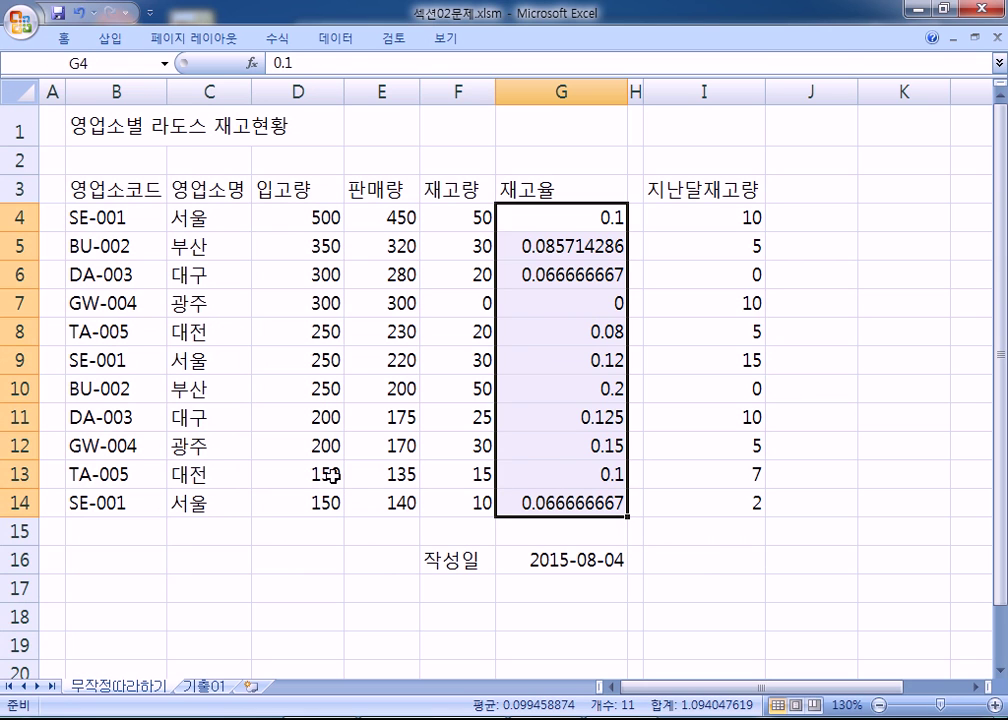
left_click_drag(540, 222, 533, 500)
left_click(527, 210)
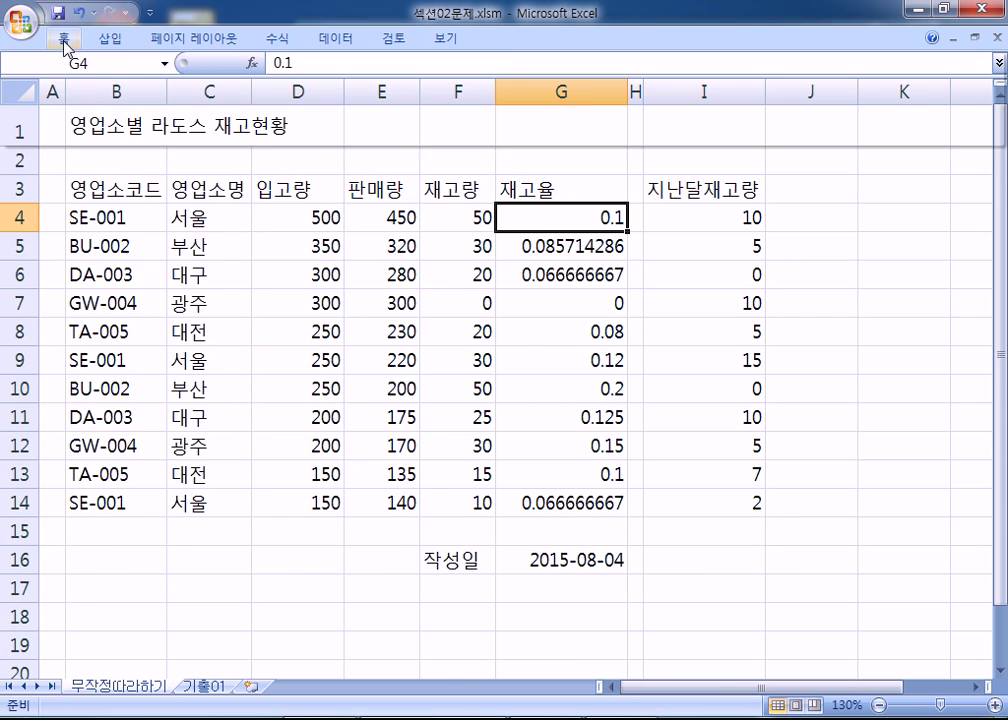
double_click(63, 38)
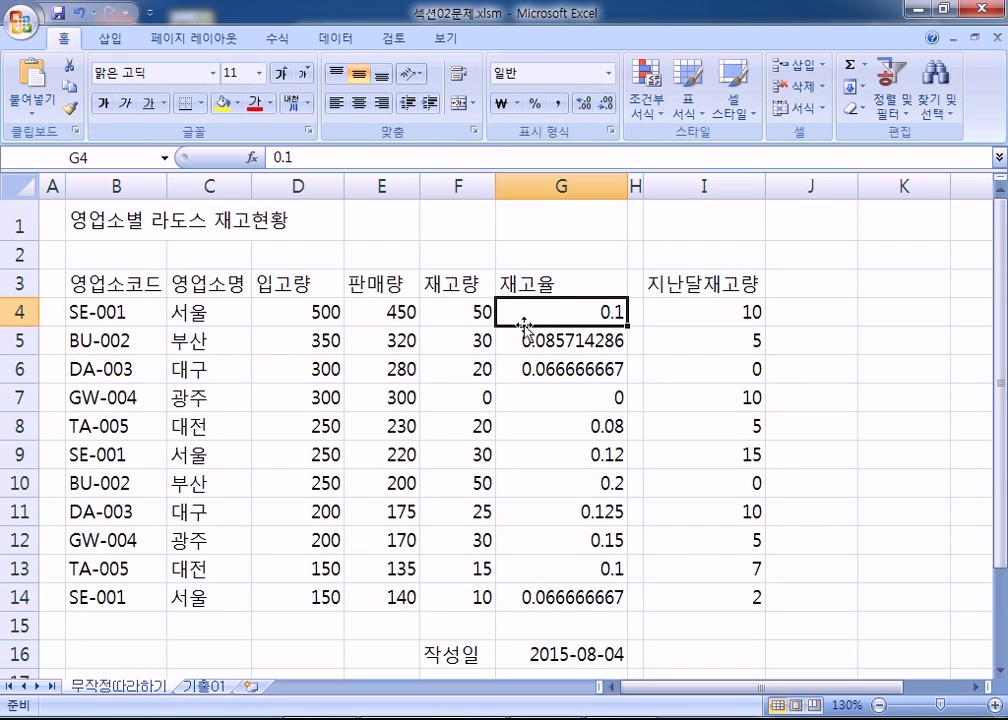
- Switch to Notepad and add a dashed divider and the line "셀은 주소를 갖고 있다." below the notes
key("alt+Tab")
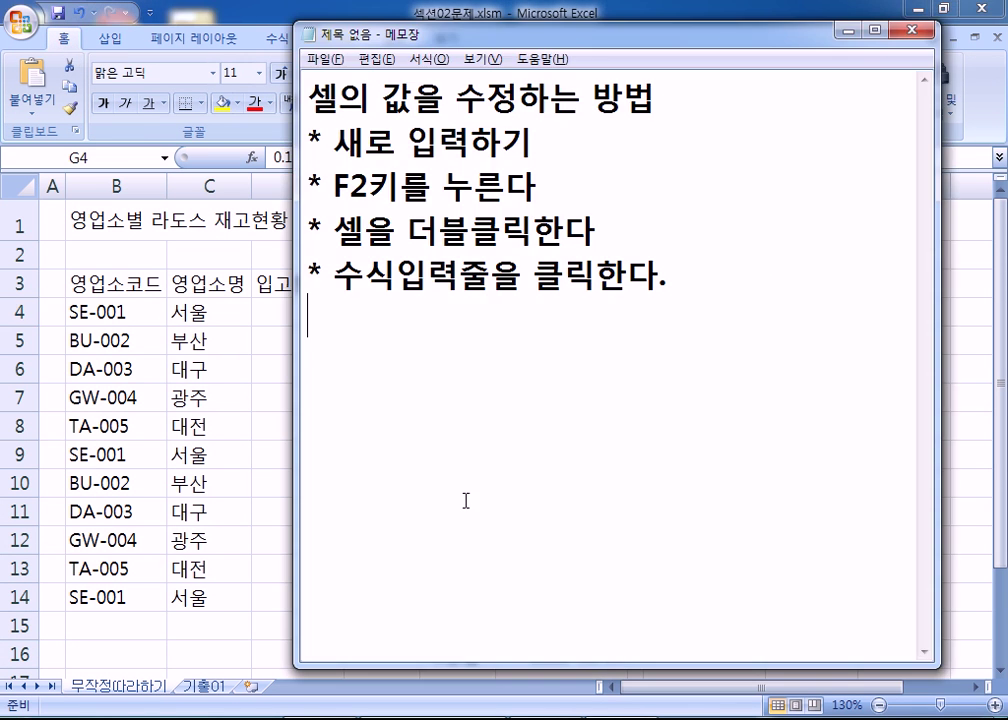
type("----------")
key("Return")
type("셀은 줏")
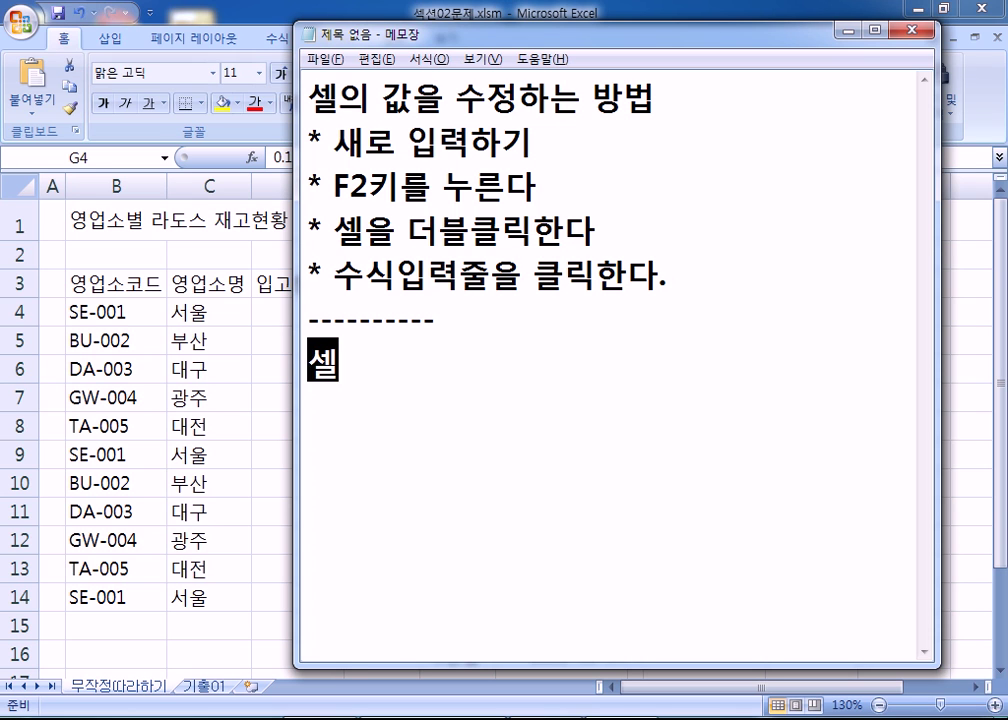
type("를 갖고 있")
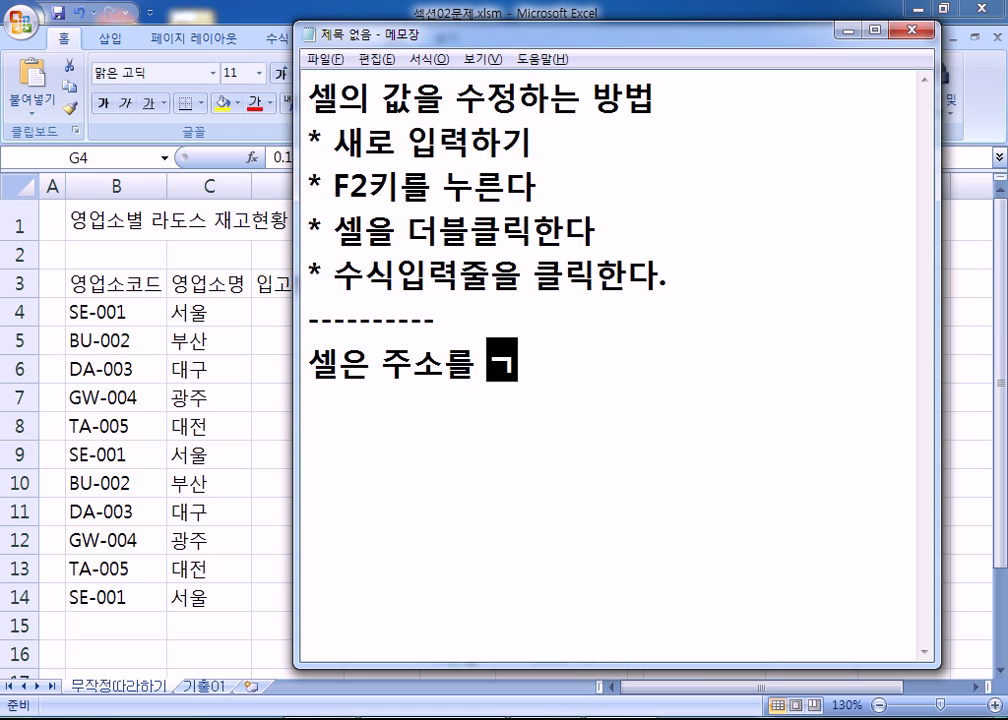
type("다.")
key("Return")
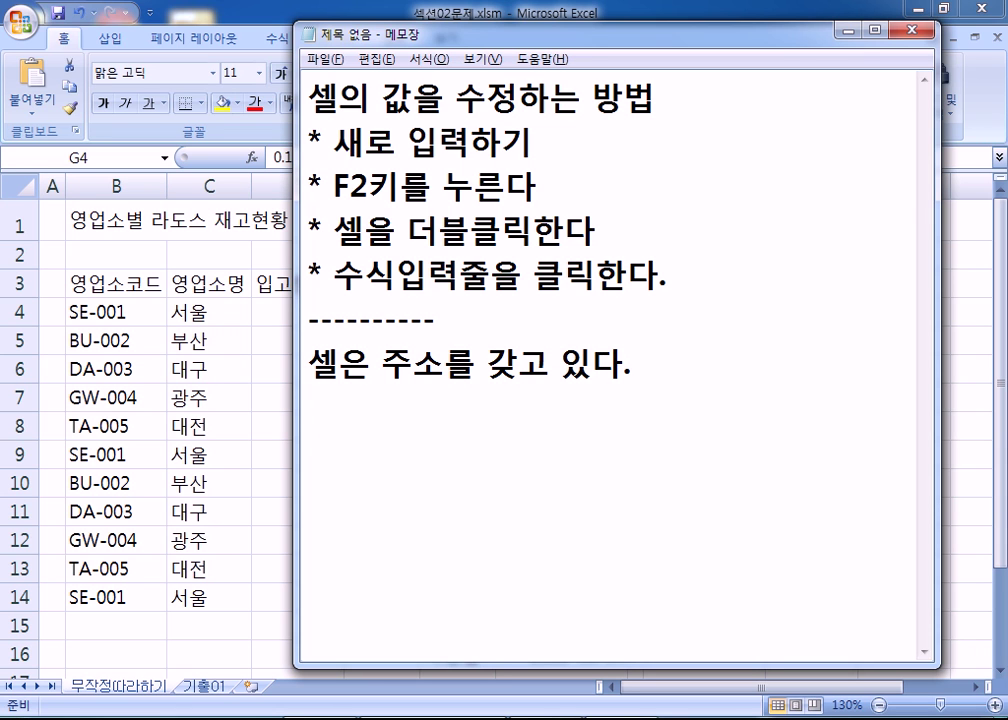
- Switch back to Excel, select the 재고율 values in G4:G14 and set the sheet zoom to 100%
key("alt+Tab")
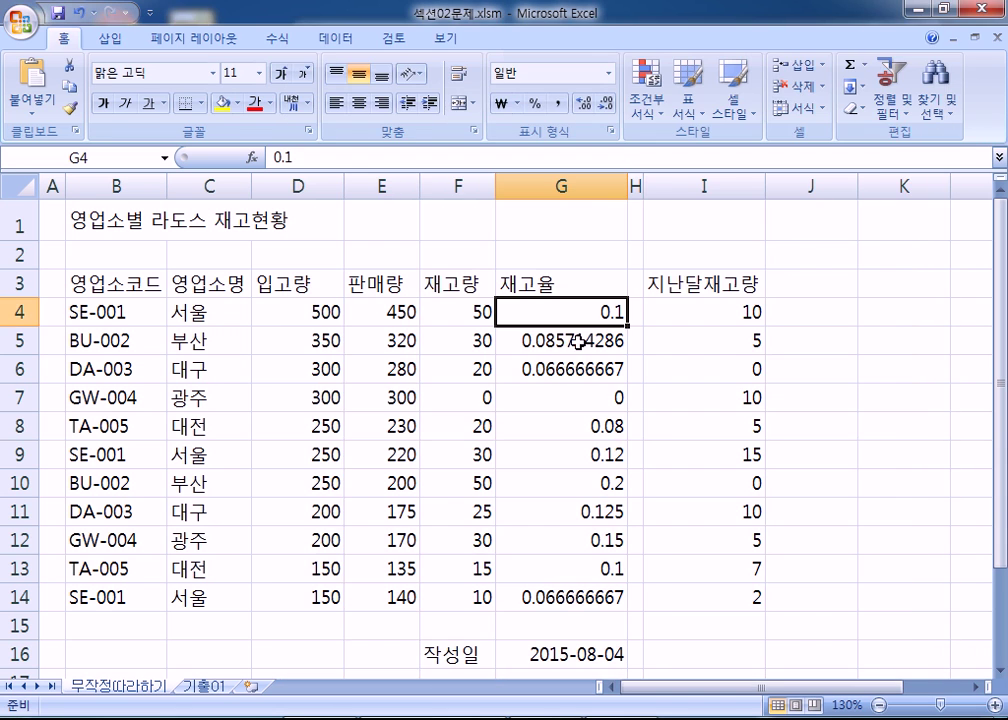
scroll(522, 320, "down", 1)
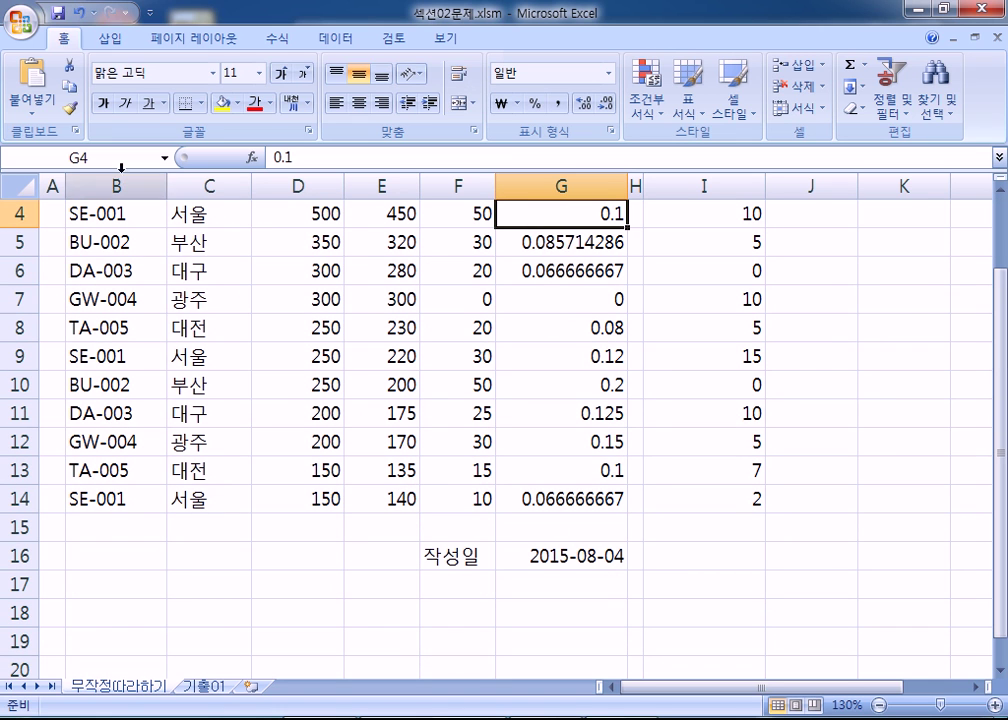
left_click(545, 502, "shift")
scroll(381, 343, "up", 1)
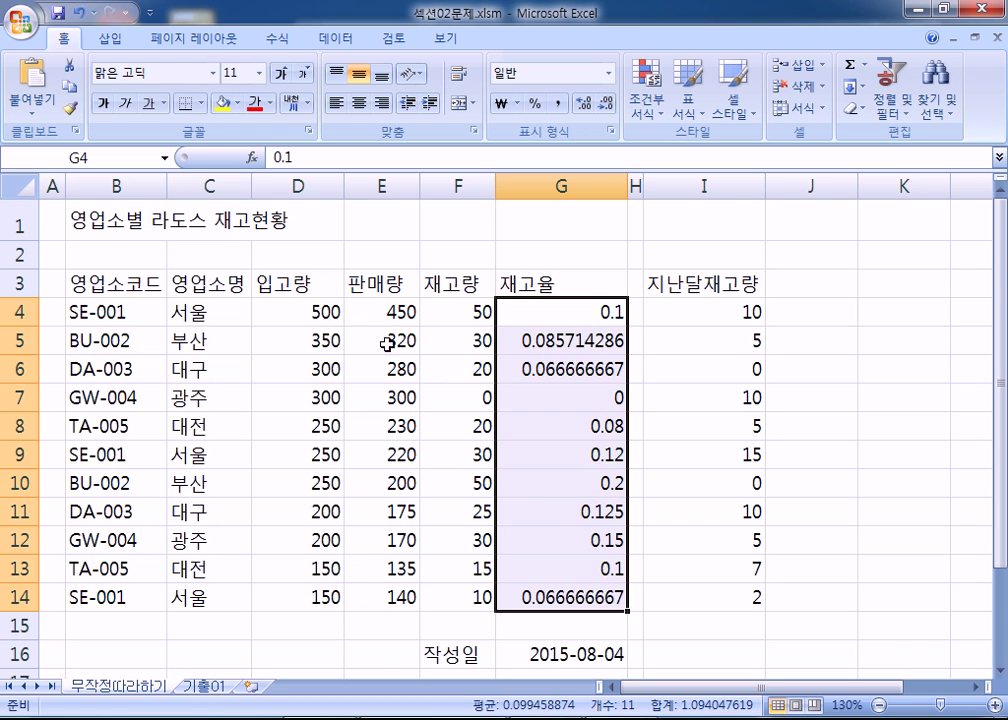
scroll(540, 280, "down", 1)
scroll(556, 295, "up", 1)
scroll(553, 299, "down", 2)
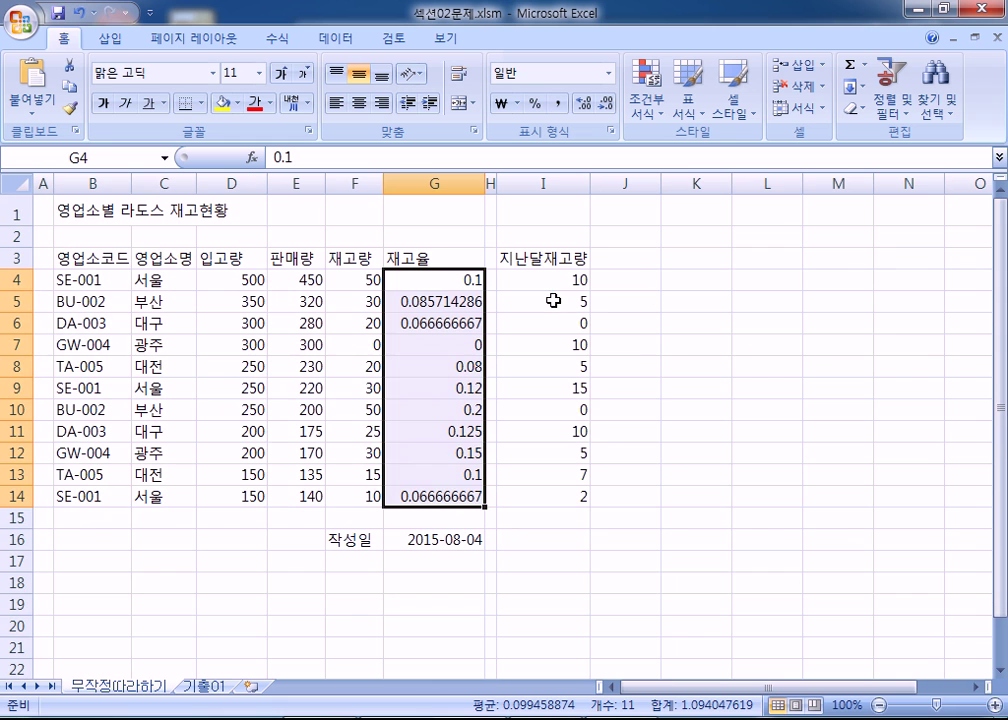
- Define the name 재고율 for the range G4:G14
left_click(438, 282)
left_click_drag(438, 282, 421, 497)
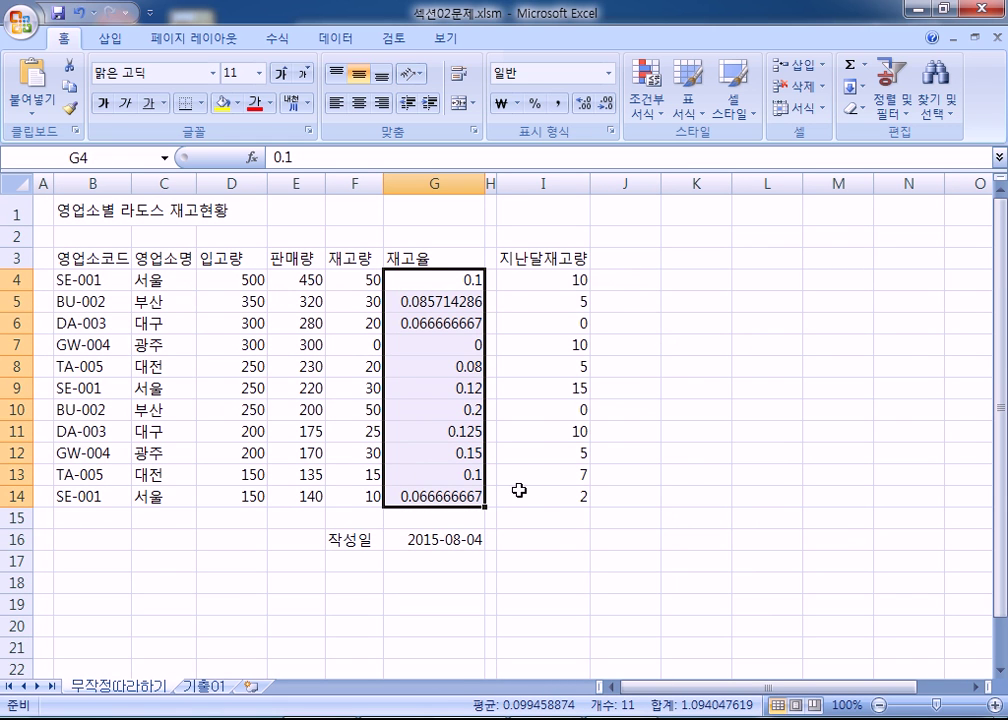
left_click(121, 157)
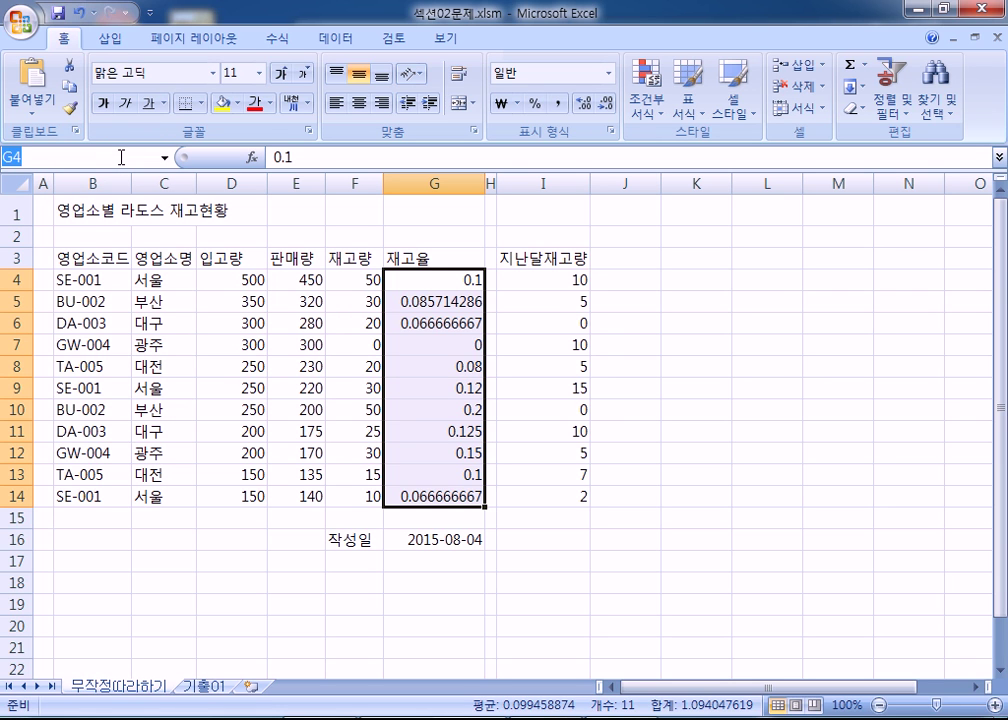
type("재공")
type("율")
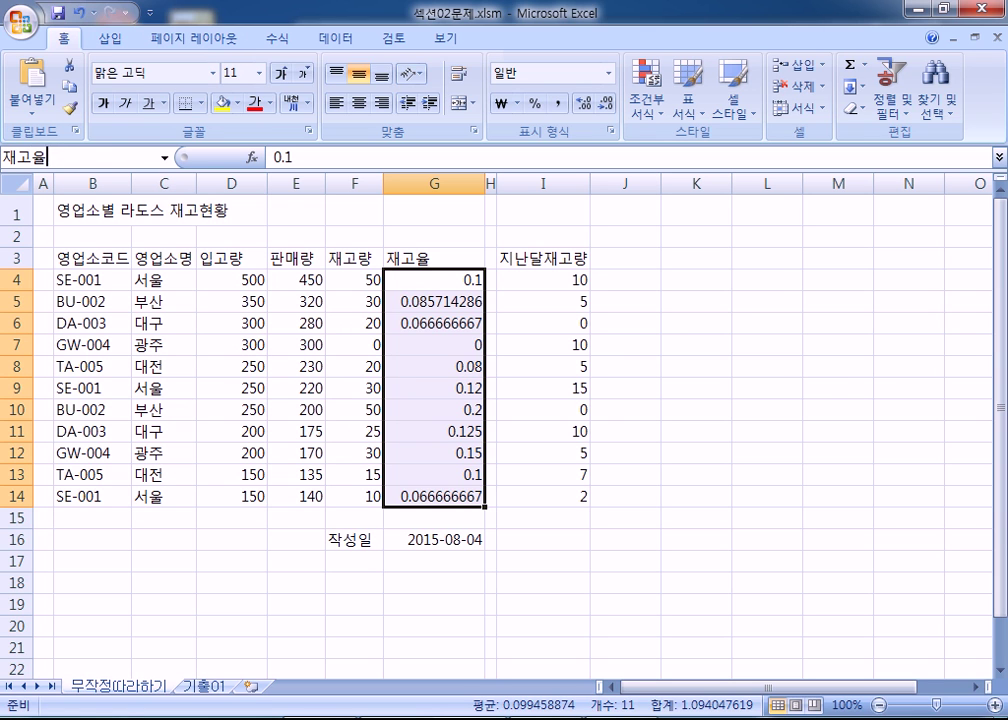
key("Return")
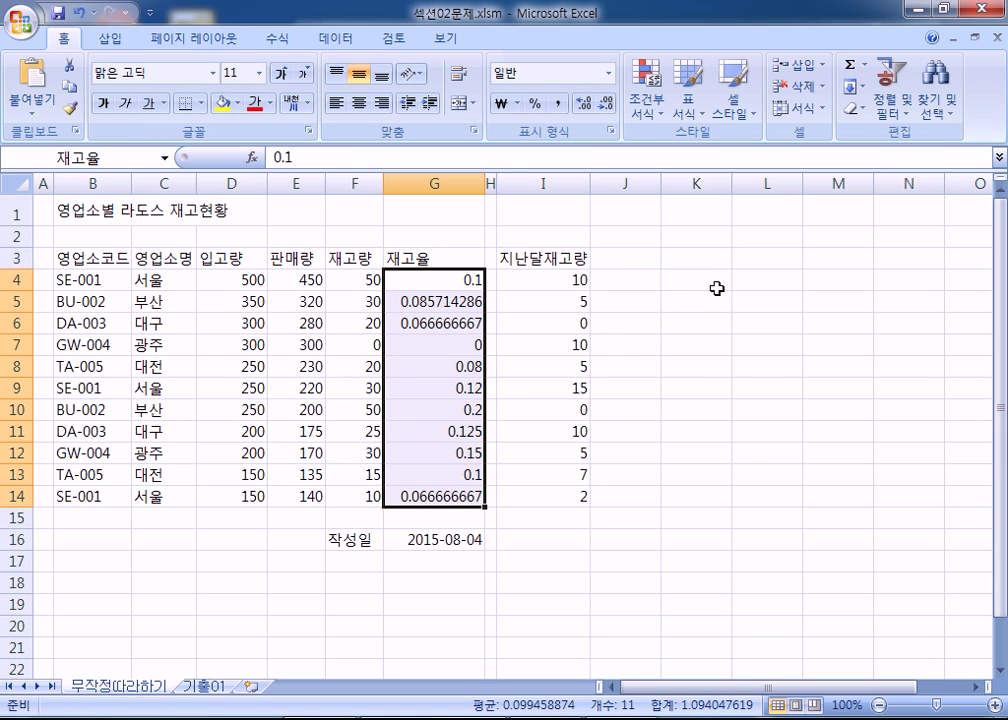
- Check the name or address shown for cell G4, cell G5 and the whole range G4:G14
left_click(432, 279)
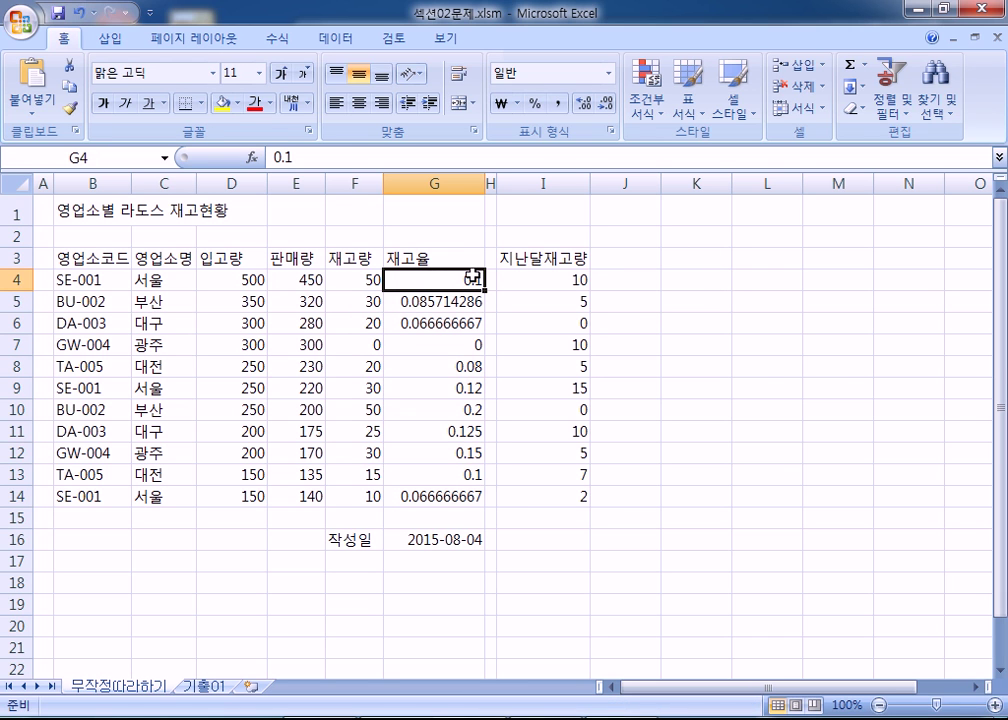
left_click(438, 302)
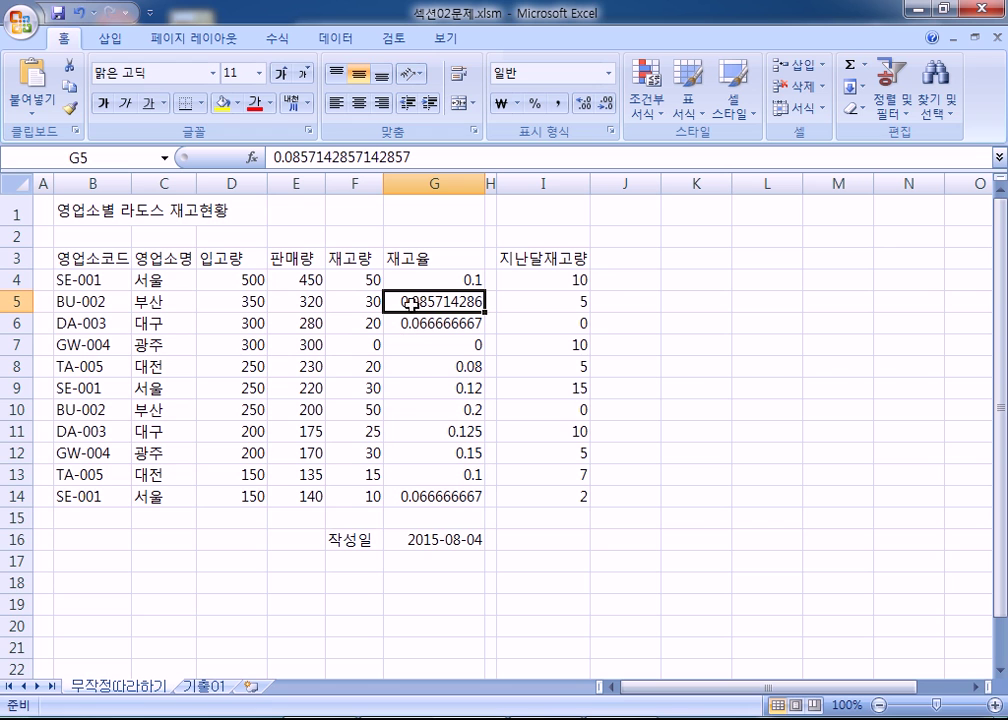
left_click_drag(412, 279, 396, 500)
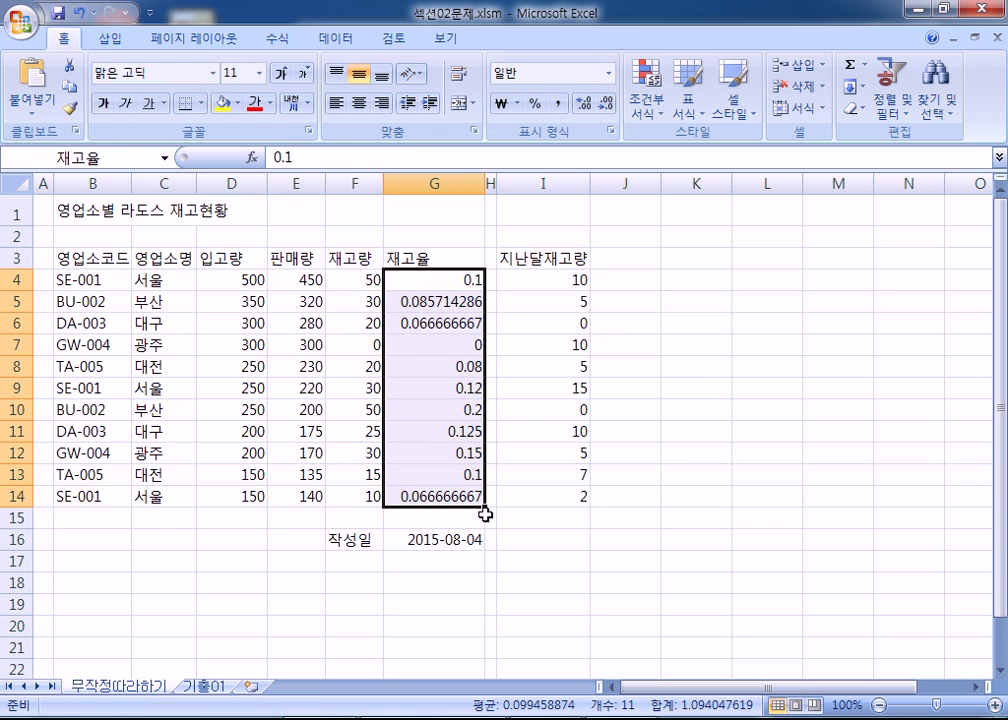
left_click(134, 157)
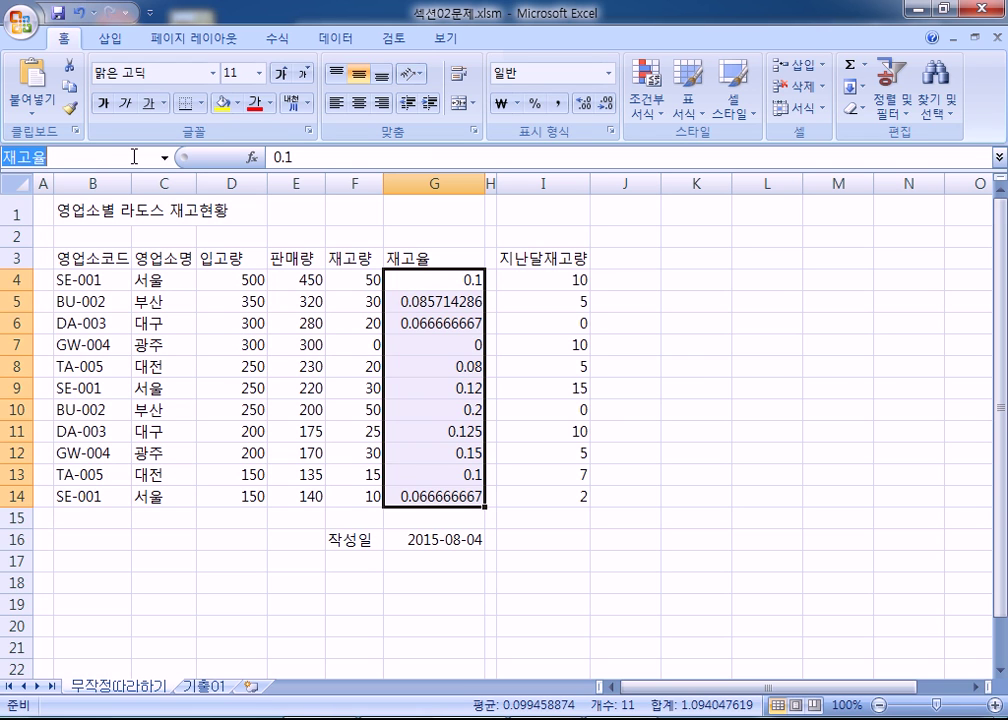
left_click(134, 157)
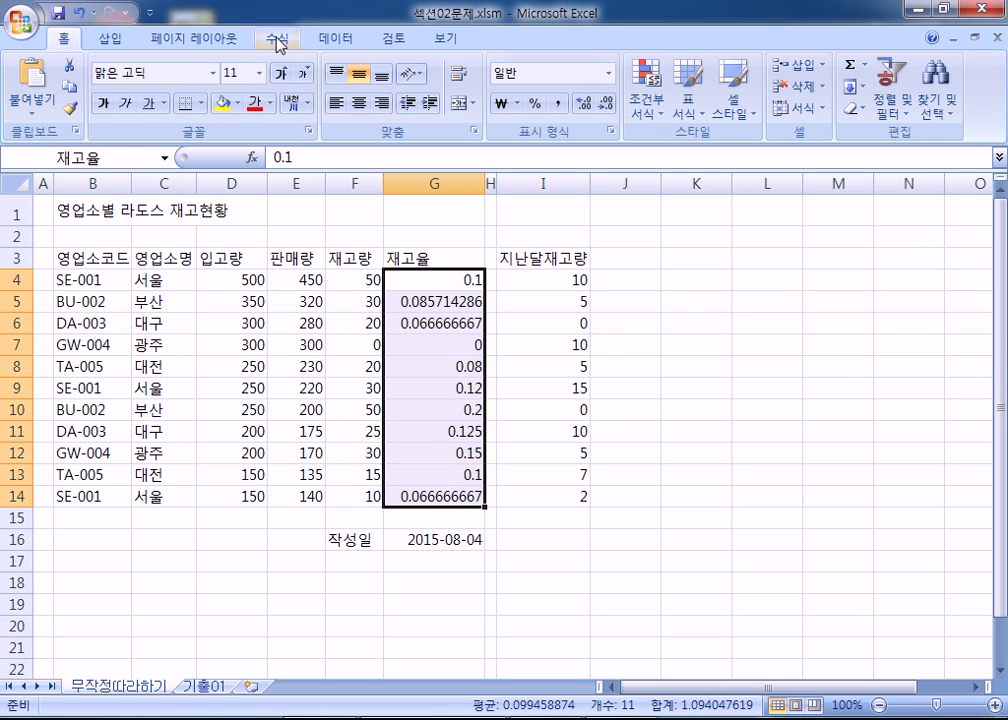
- Review the definition and reference range of the name 재고율 in the Name Manager, then close it without changes
left_click(628, 352)
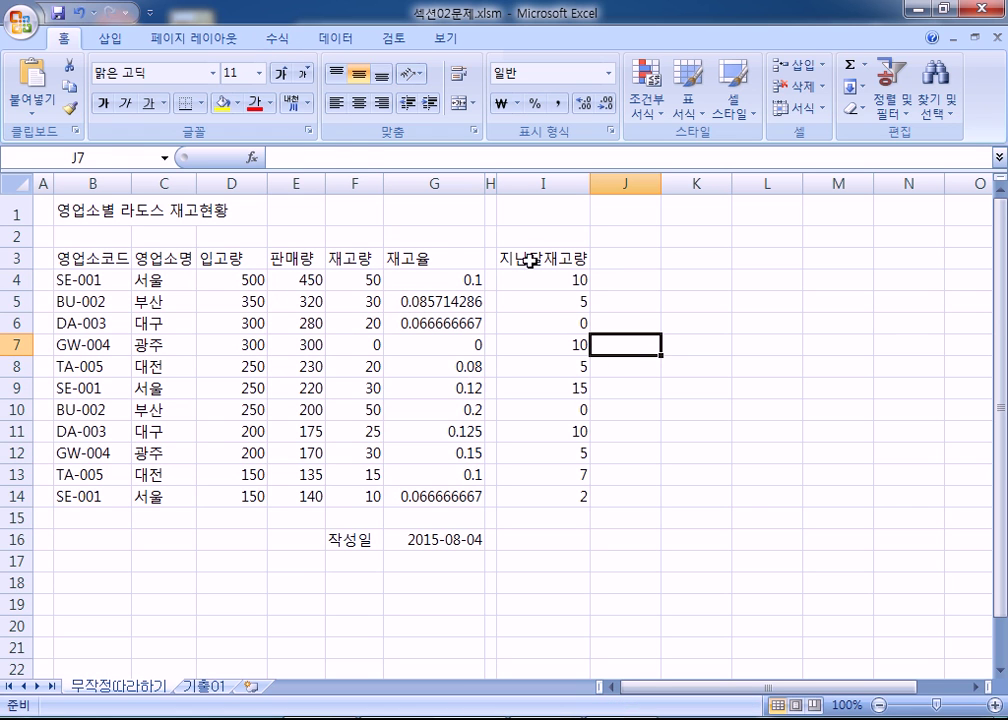
left_click(282, 41)
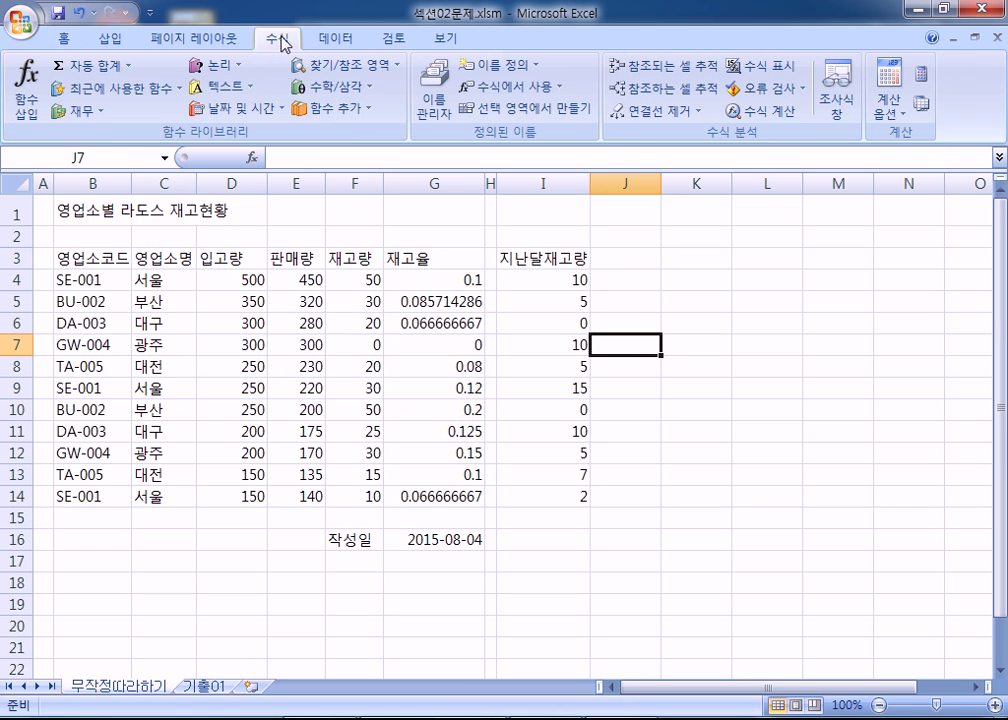
left_click(434, 100)
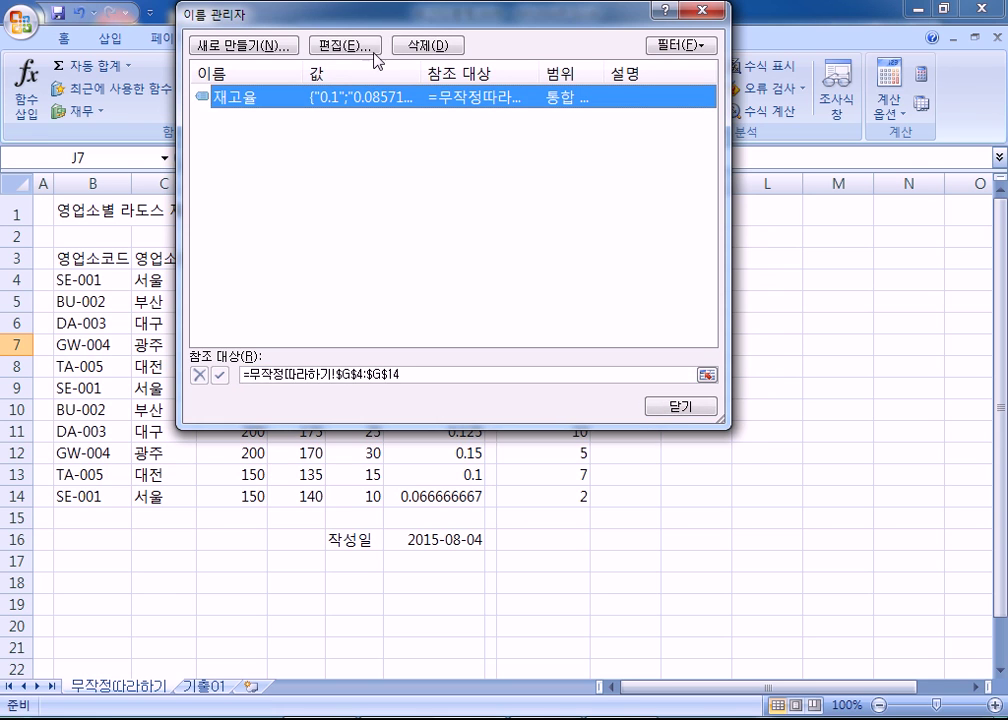
left_click_drag(303, 11, 317, 86)
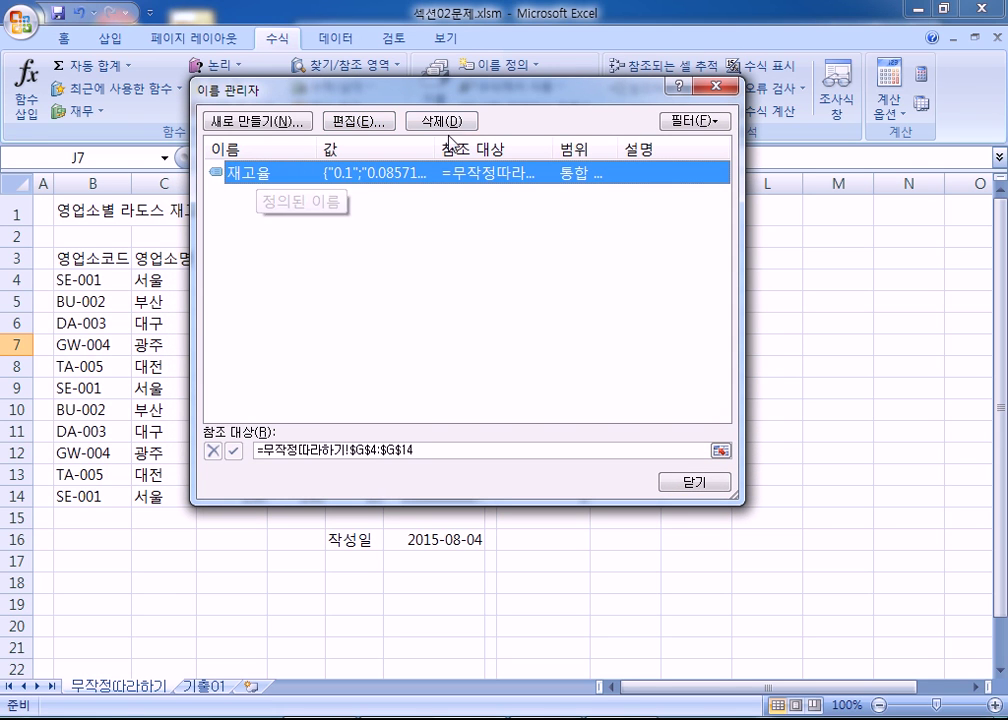
left_click(352, 121)
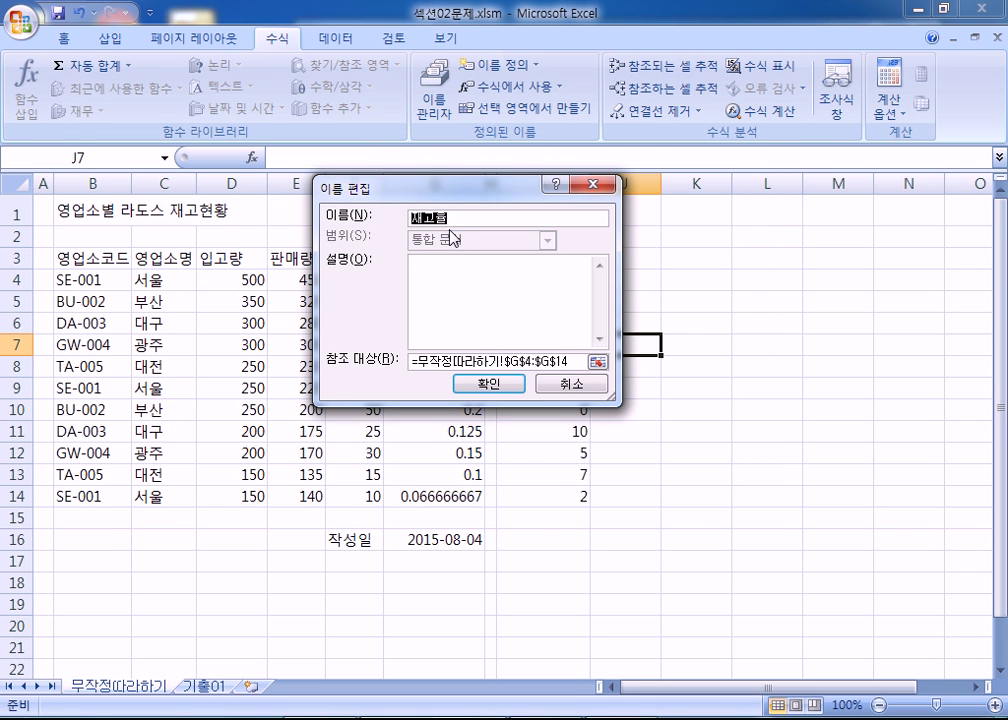
left_click_drag(575, 361, 407, 358)
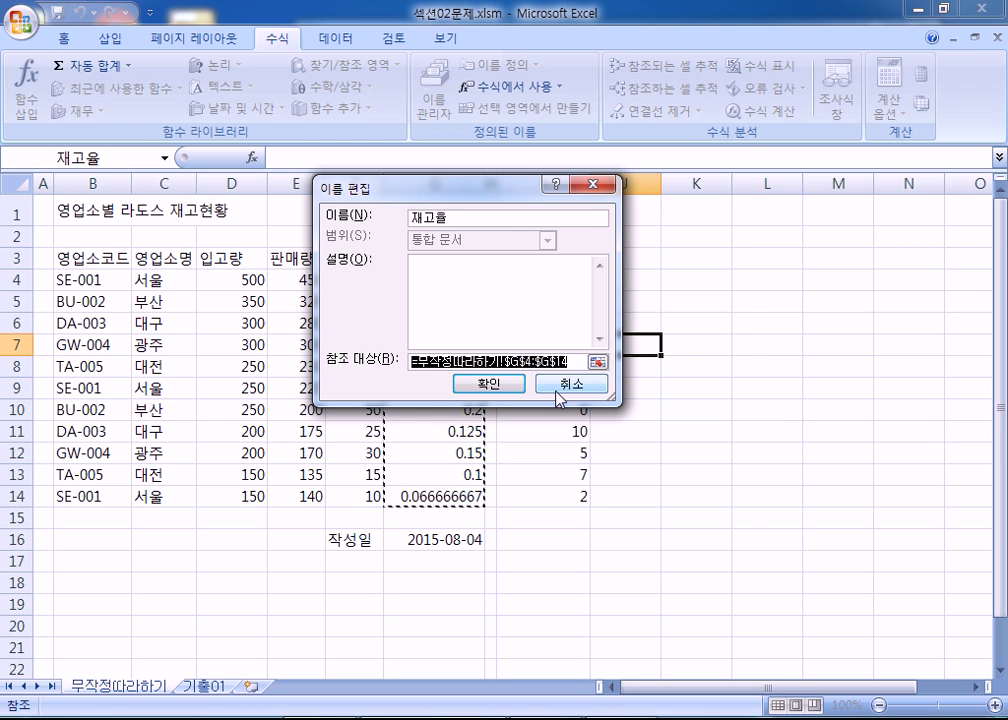
left_click(560, 386)
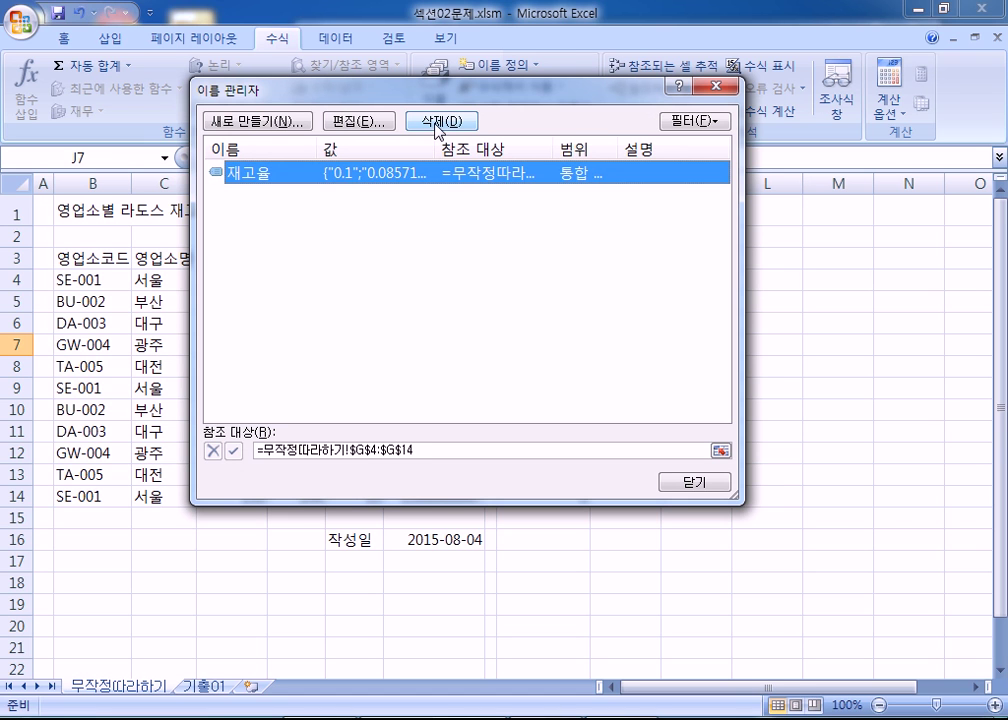
key("Escape")
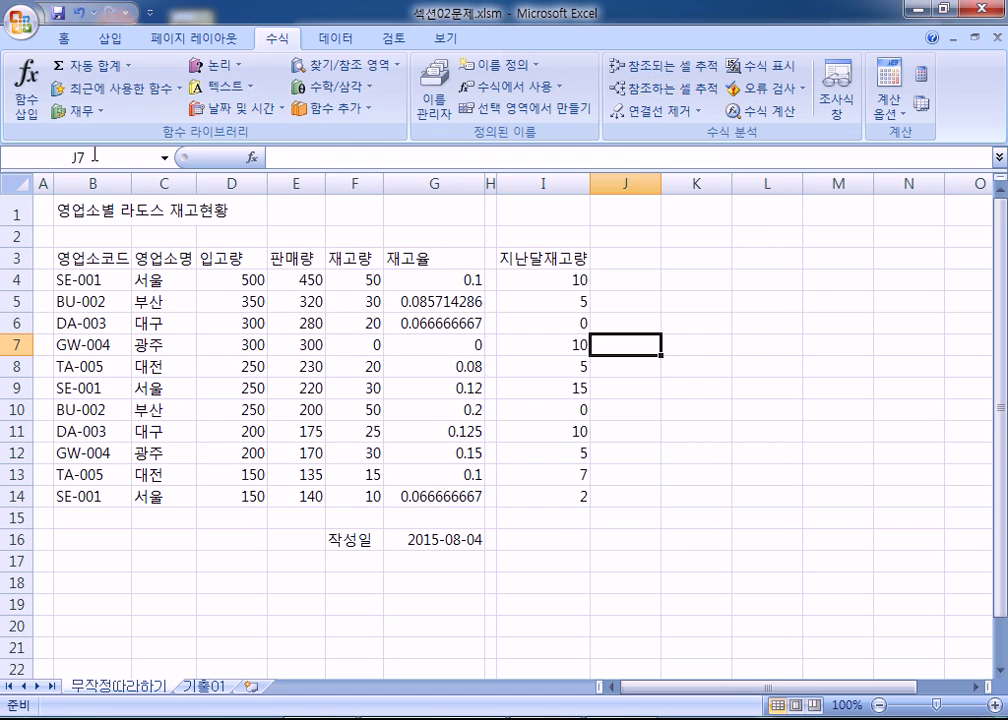
- Enter the name 재고율 again for the range G4:G14 and check its entry in the Name Manager
left_click_drag(420, 285, 405, 496)
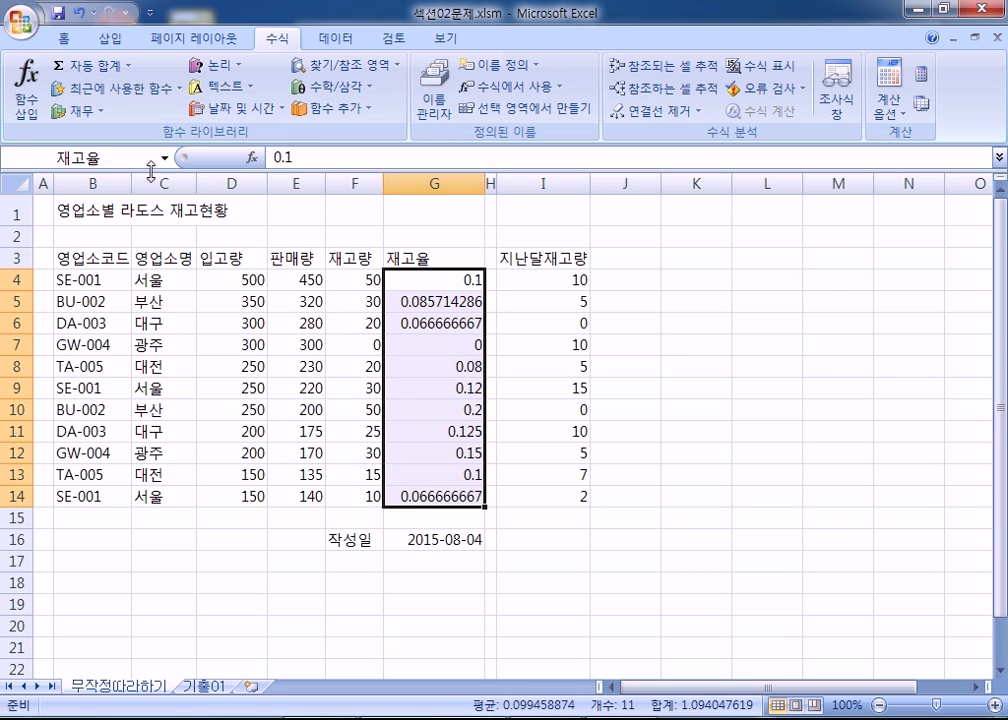
left_click(87, 159)
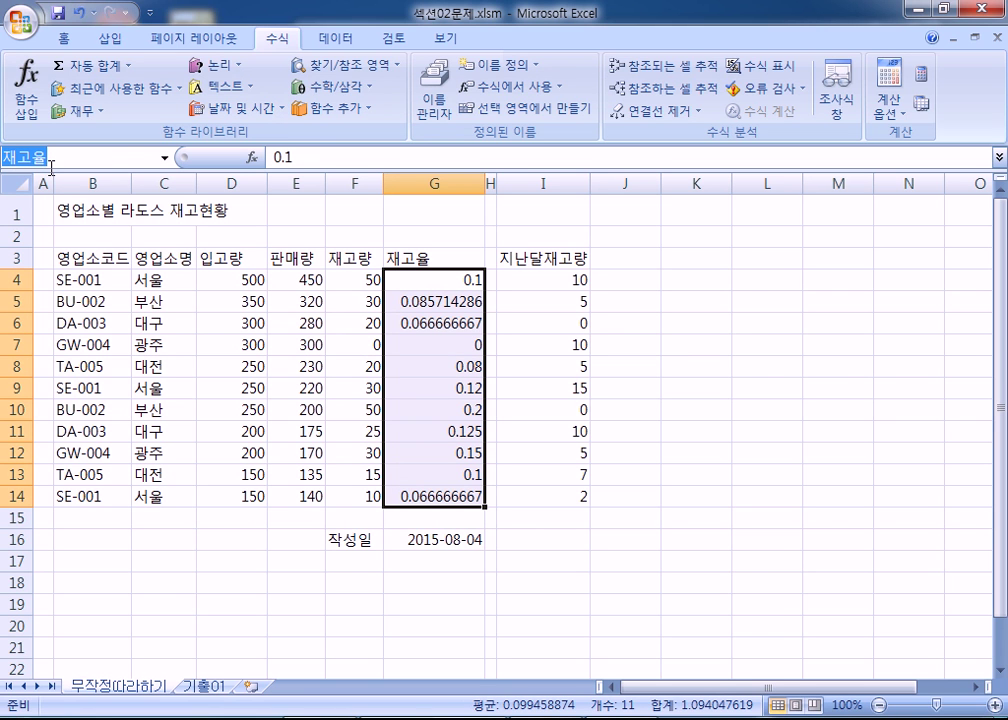
key("BackSpace")
type("재고율")
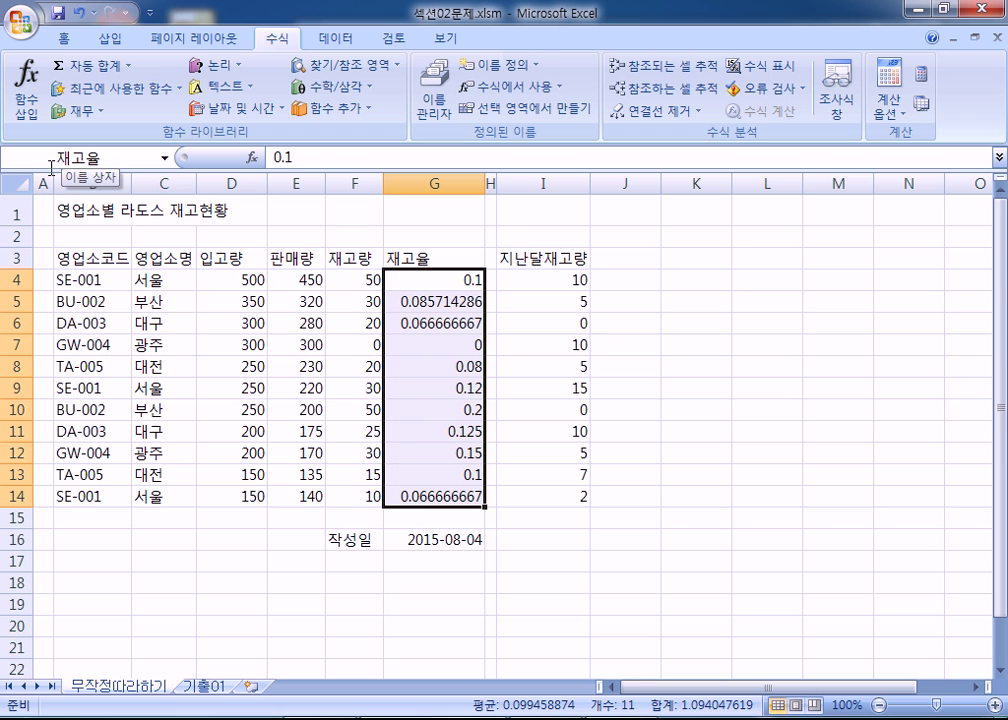
left_click(447, 108)
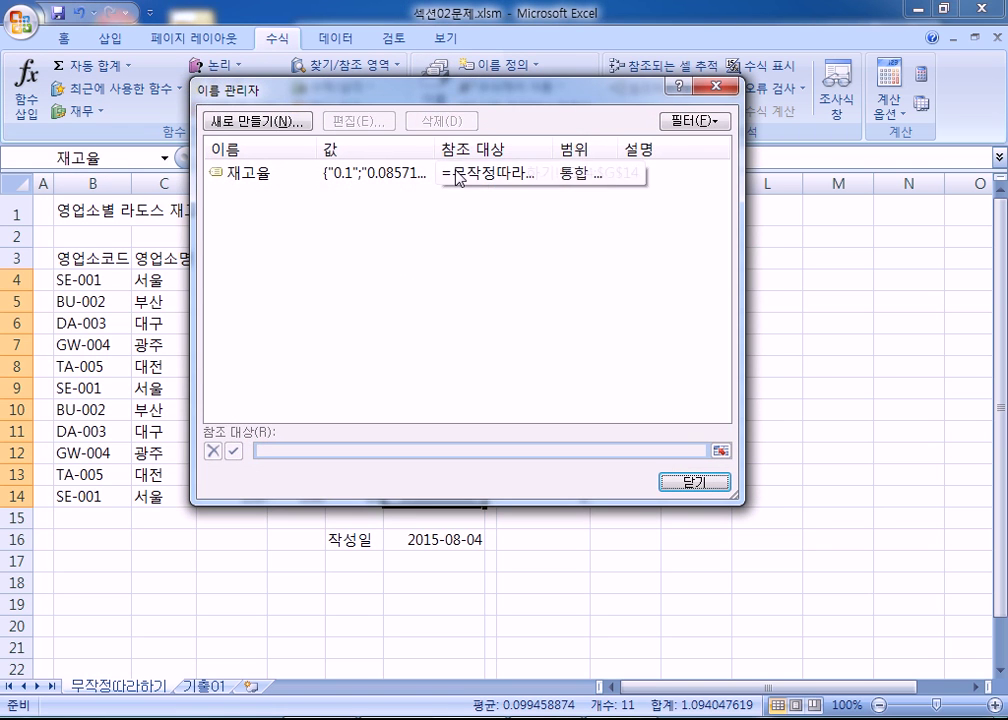
left_click(716, 87)
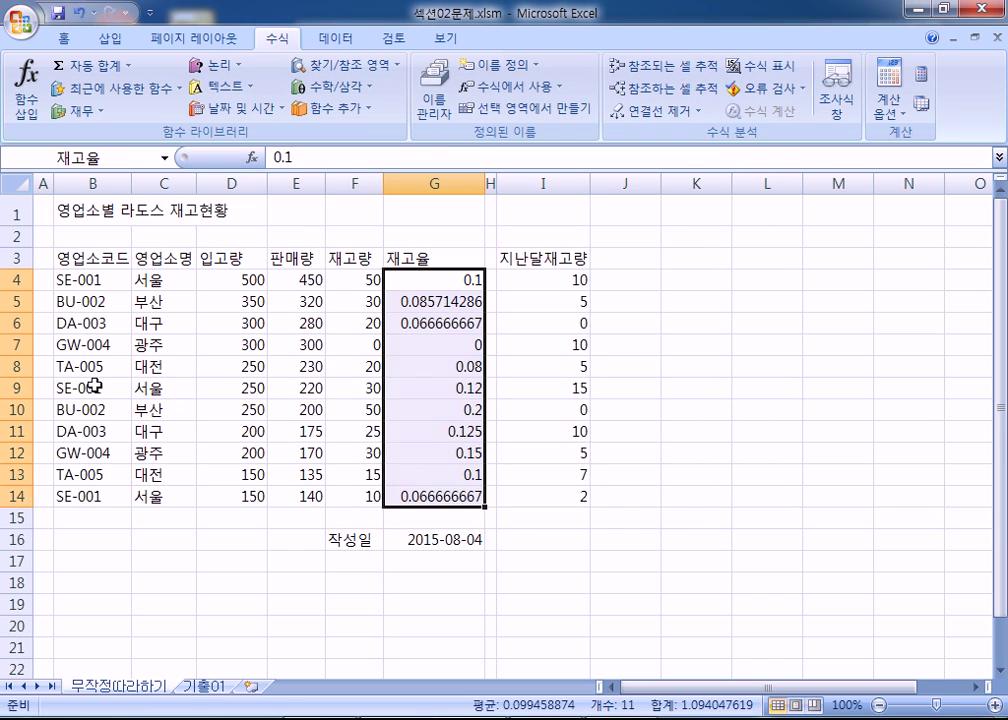
- Switch to Notepad and add the heading "이름상자에 이름을 등록하는 규정" below the last note, separated by a blank line
left_click(100, 386)
key("alt+Tab")
key("Return")
key("Return")
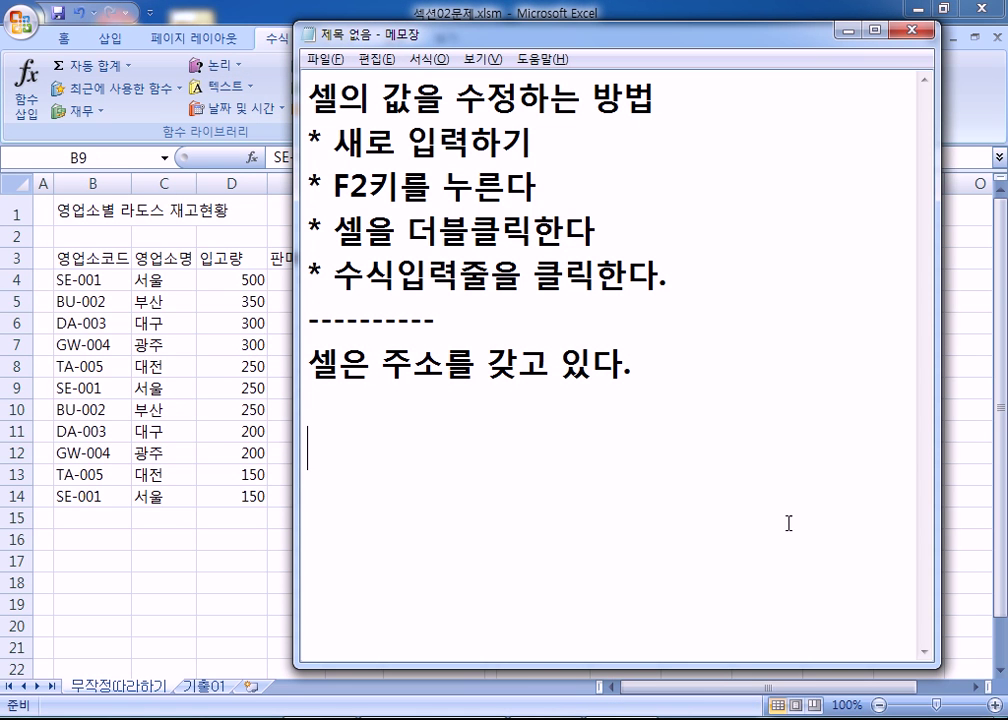
scroll(470, 353, "down", 2)
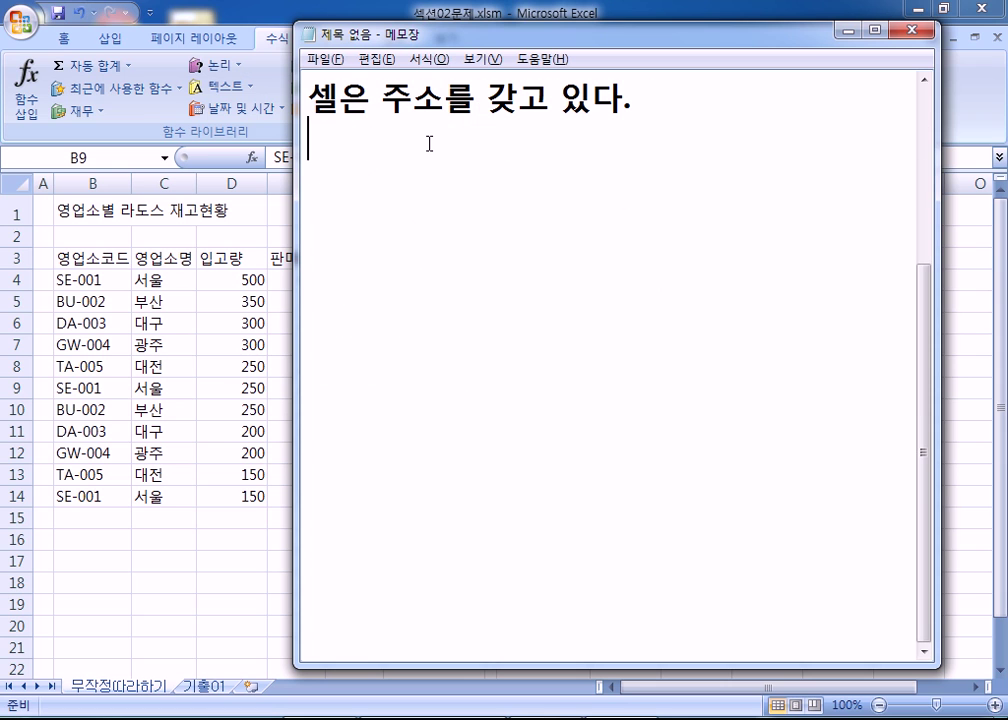
type("이름상ㅈ")
type("자에 이름ㄷ")
key("BackSpace")
type("을 등록하ㄴ는 규정")
key("Return")
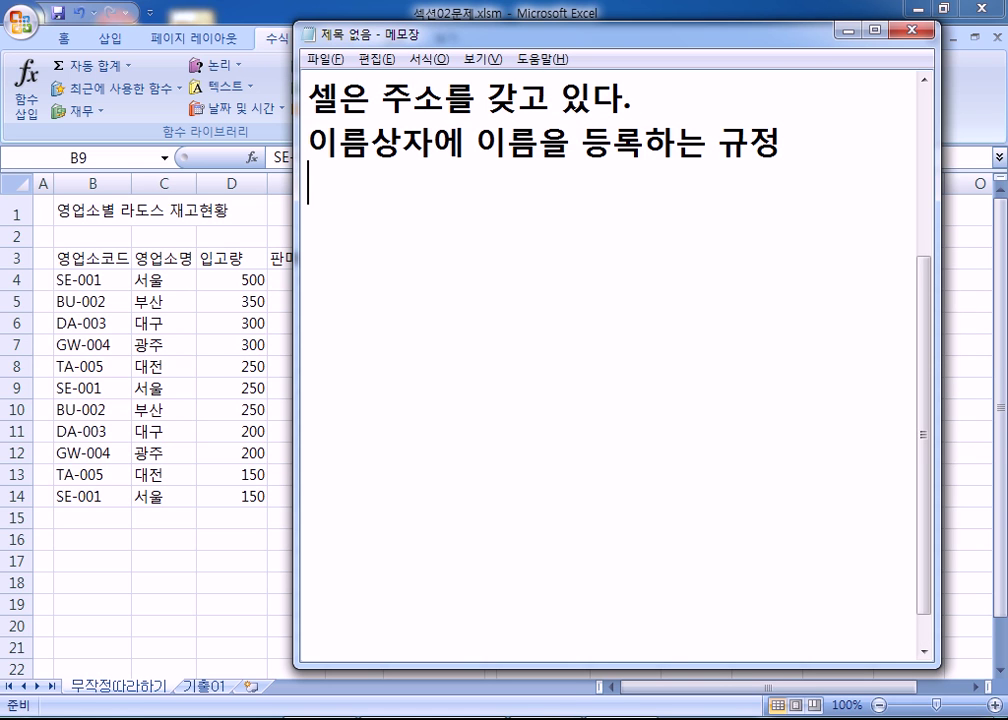
key("Up")
key("Return")
key("Down")
- Add the first naming rule "* 첫글자는 반드시 문자로 시작" under the heading
type("*")
type("첫글잔")
type("는 반")
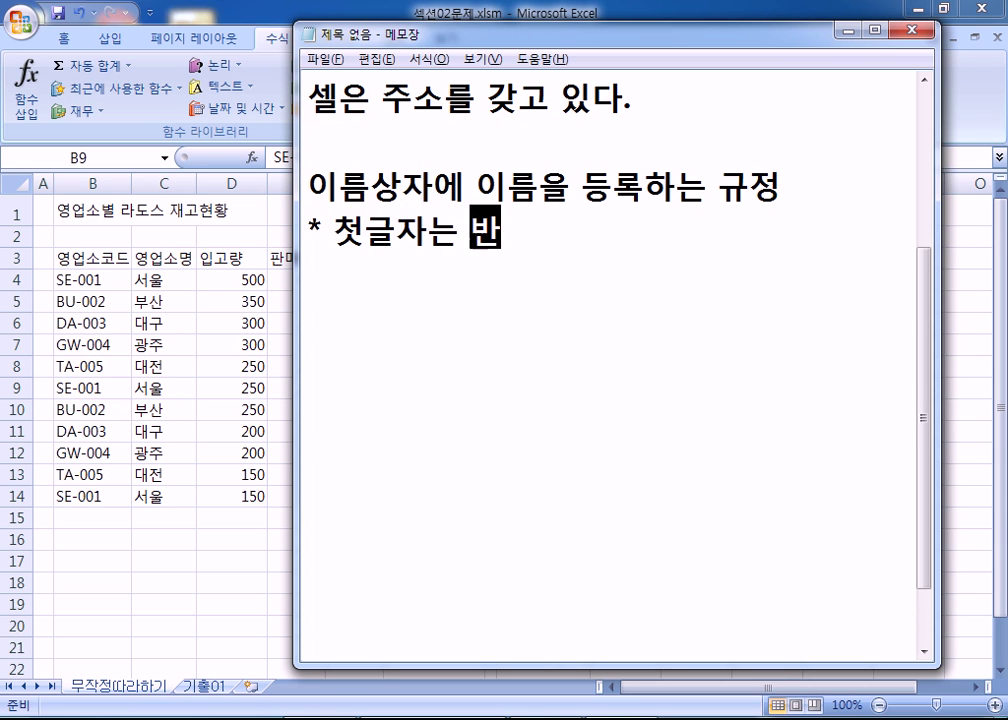
type("드시 문자로 시작")
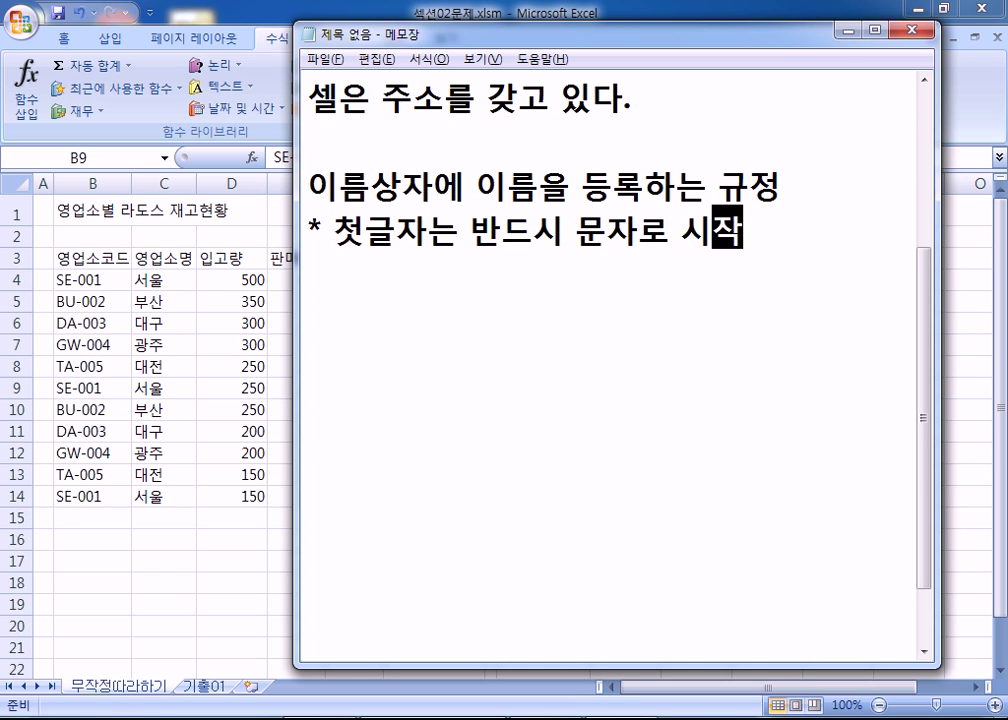
- Add the second naming rule on a new line: * "_" Under Score로 시작은 가능
key("Return")
type("* ")
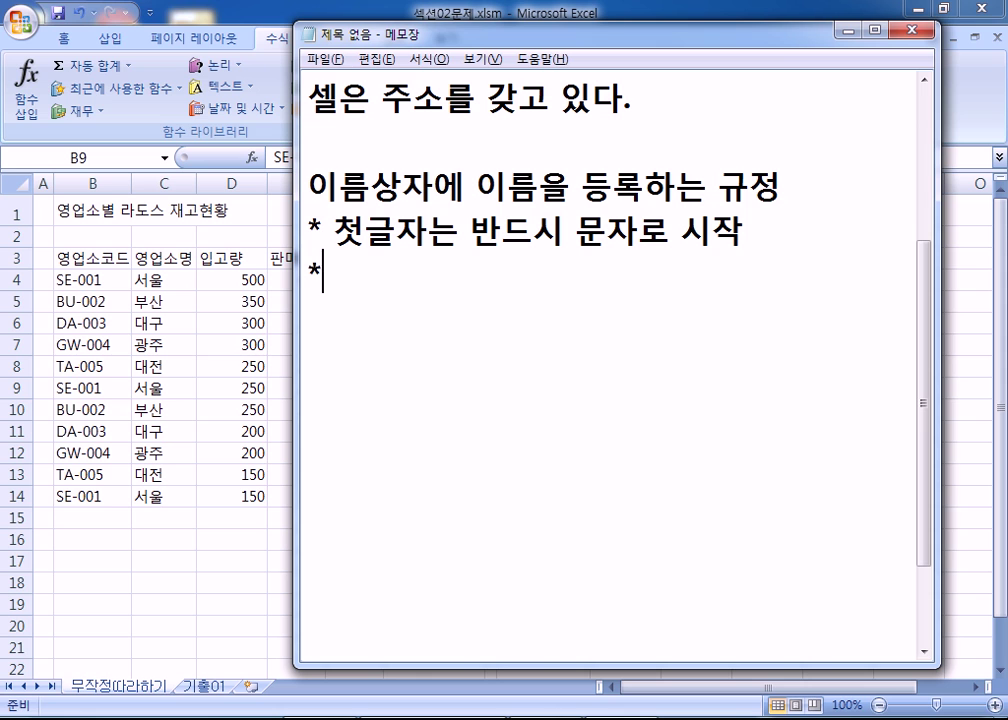
type("\"_\" uN")
key("BackSpace")
key("BackSpace")
type("Under")
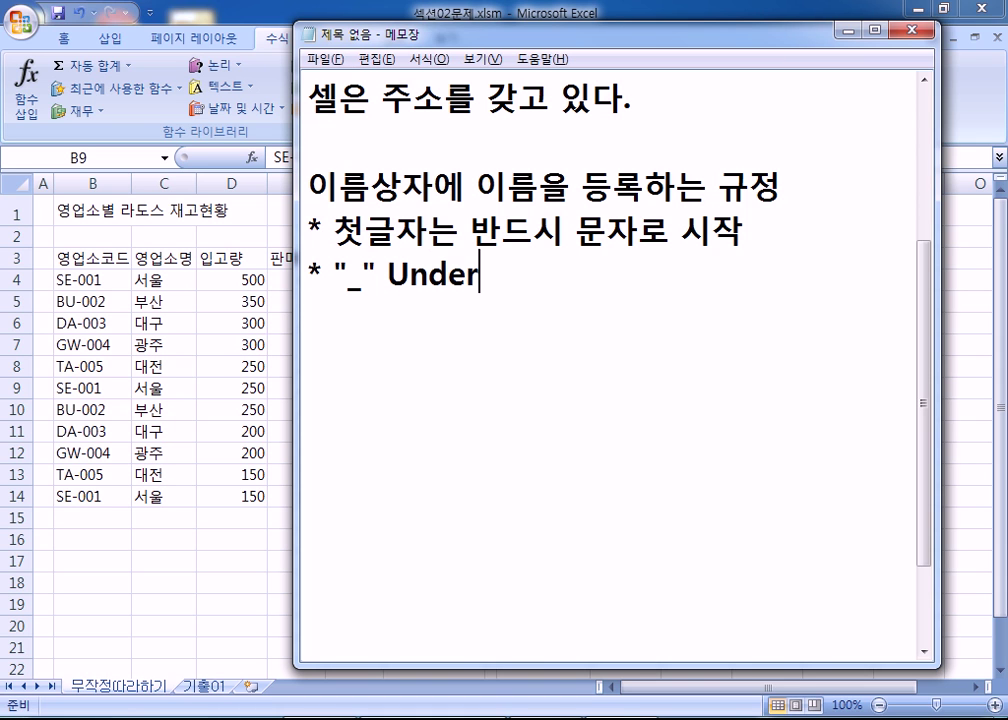
type(" Score")
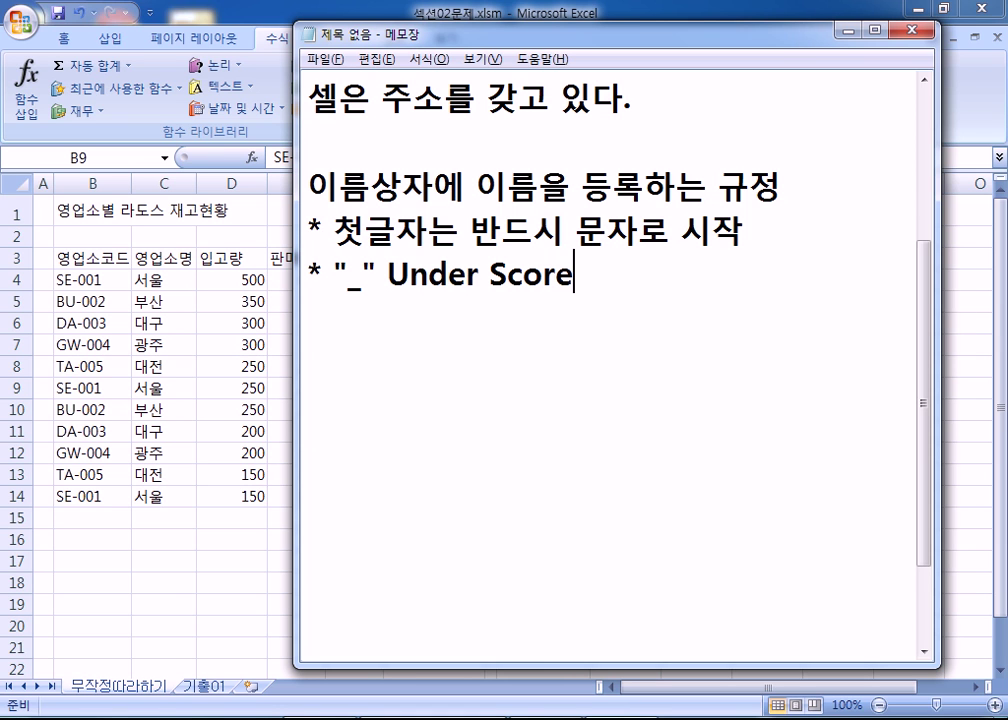
type("로 지")
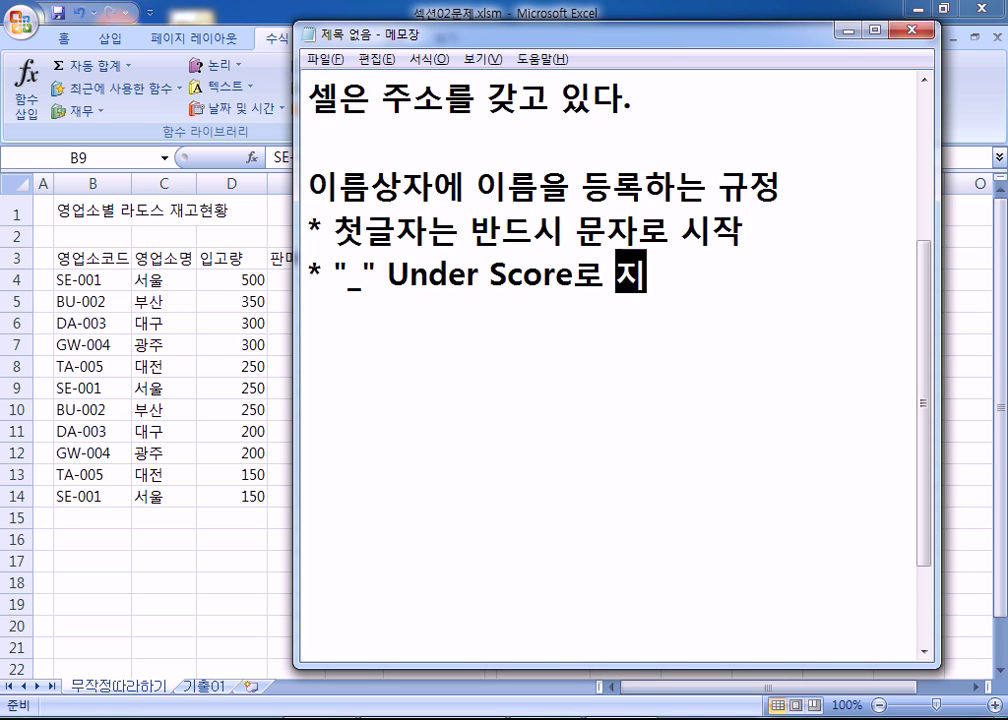
key("BackSpace")
type("시작")
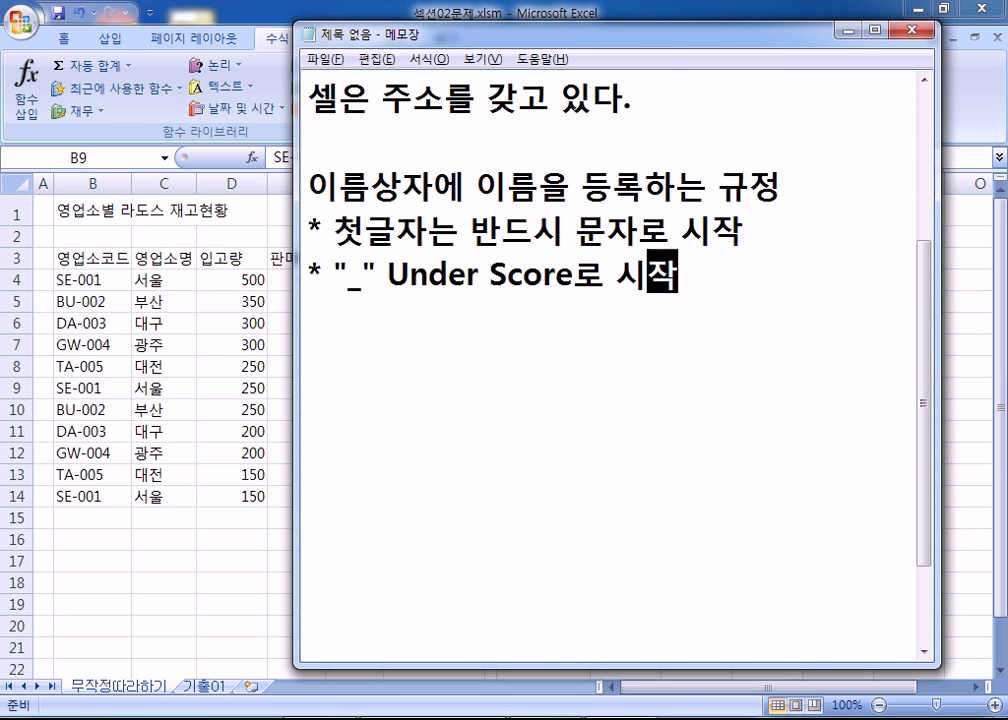
type("은 가느ㅇ")
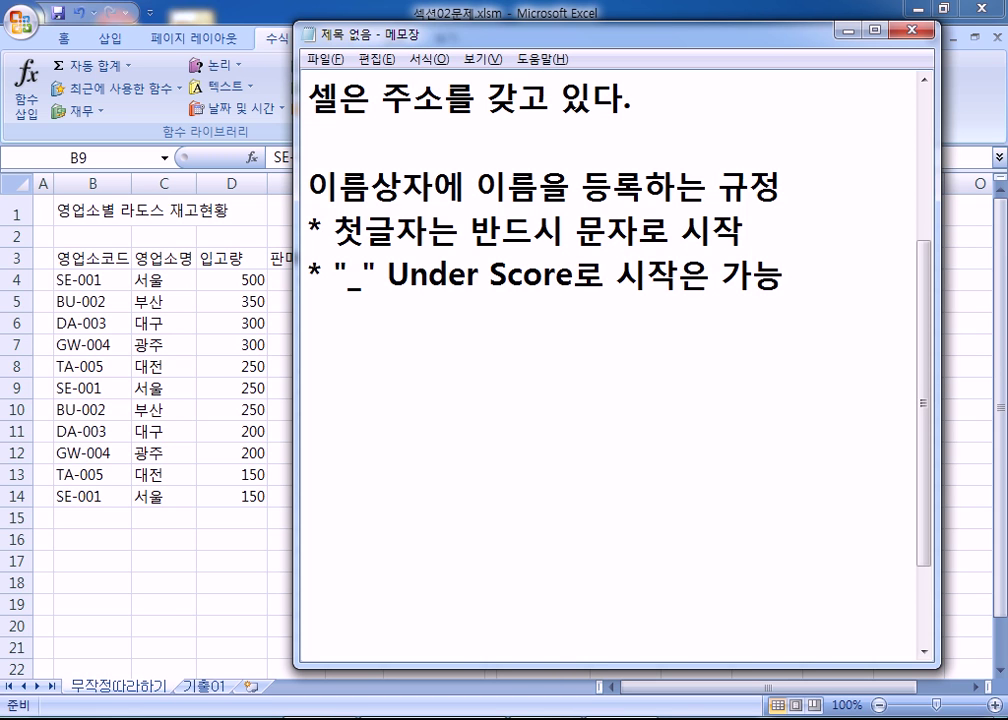
- Add the third naming rule "* 빈칸은 허용하지 않는다." on a new line
key("Return")
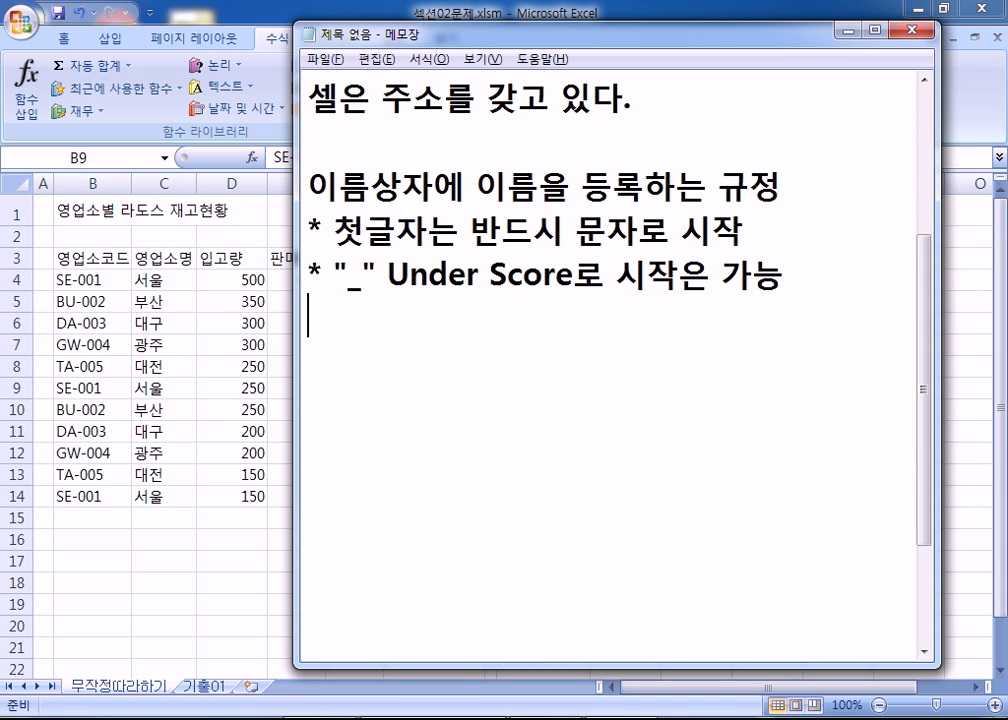
type("* 빈칸은 ")
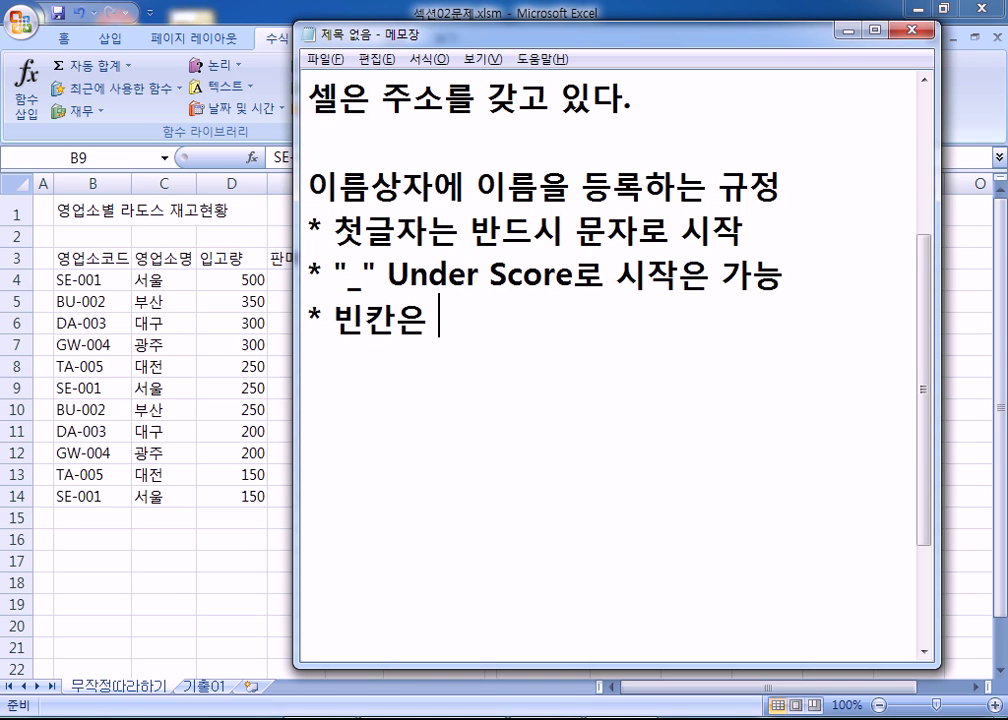
type("허용하지 않는다.")
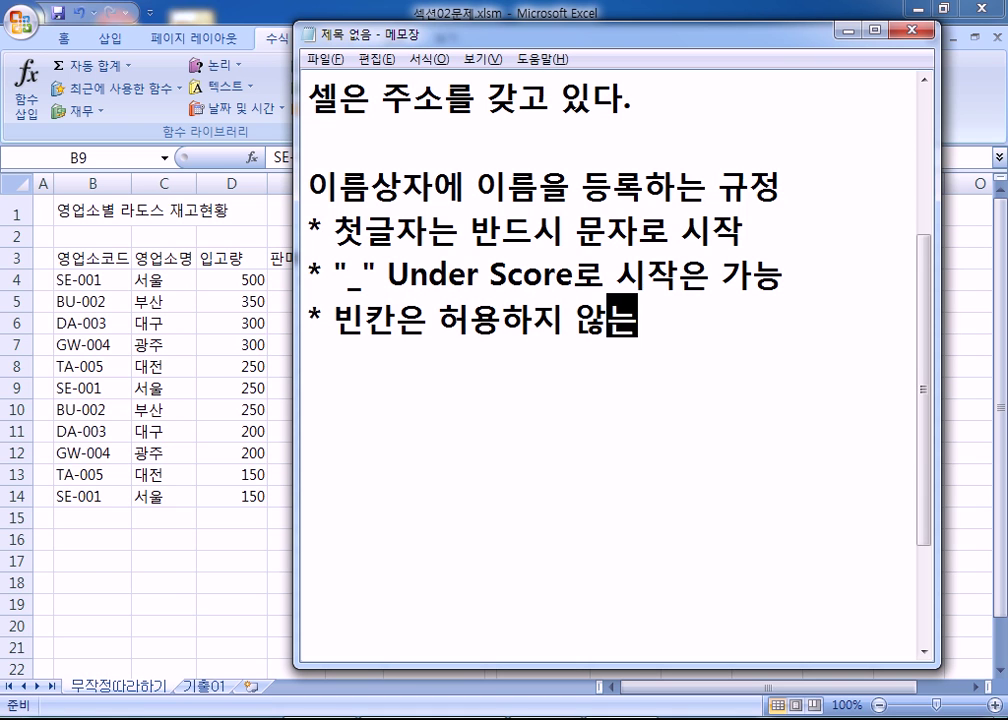
- Add the fourth naming rule on a new line: * 특수문자를 제외한 영문자, "_", 숫자로 구성한다
key("Return")
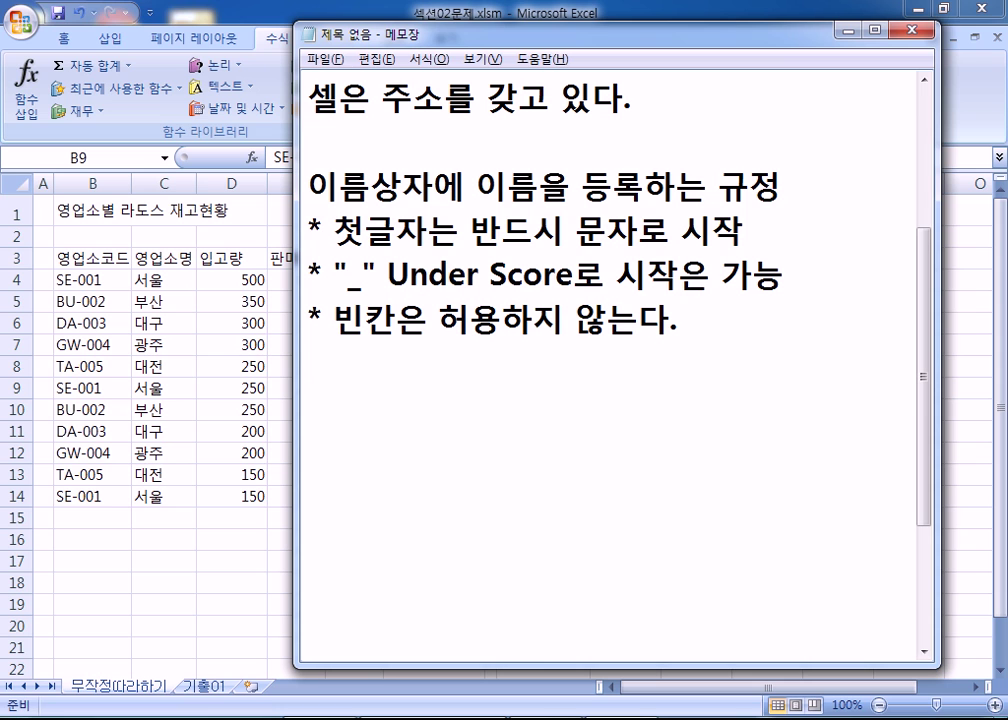
type("* 특수무")
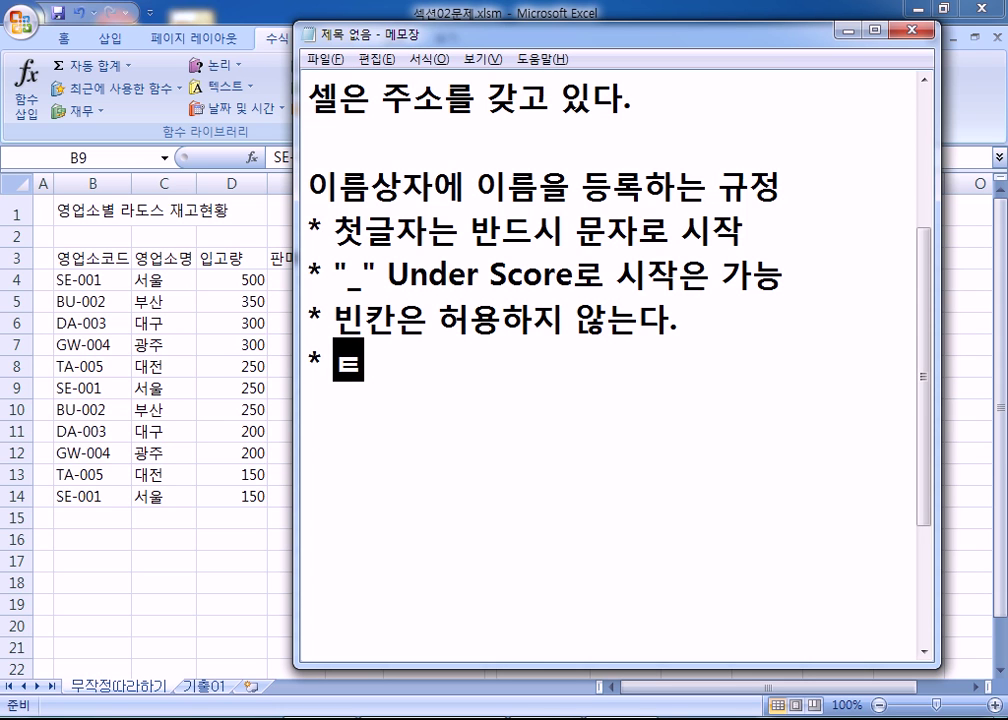
type("ㄴ자를 제외한")
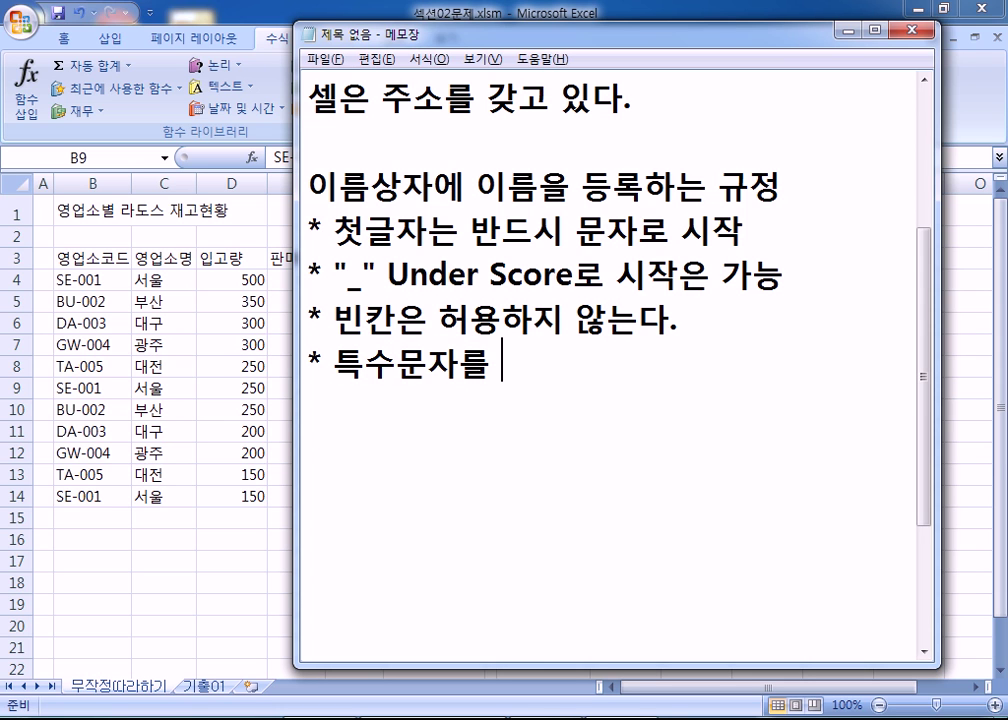
type(" 영문자, ")
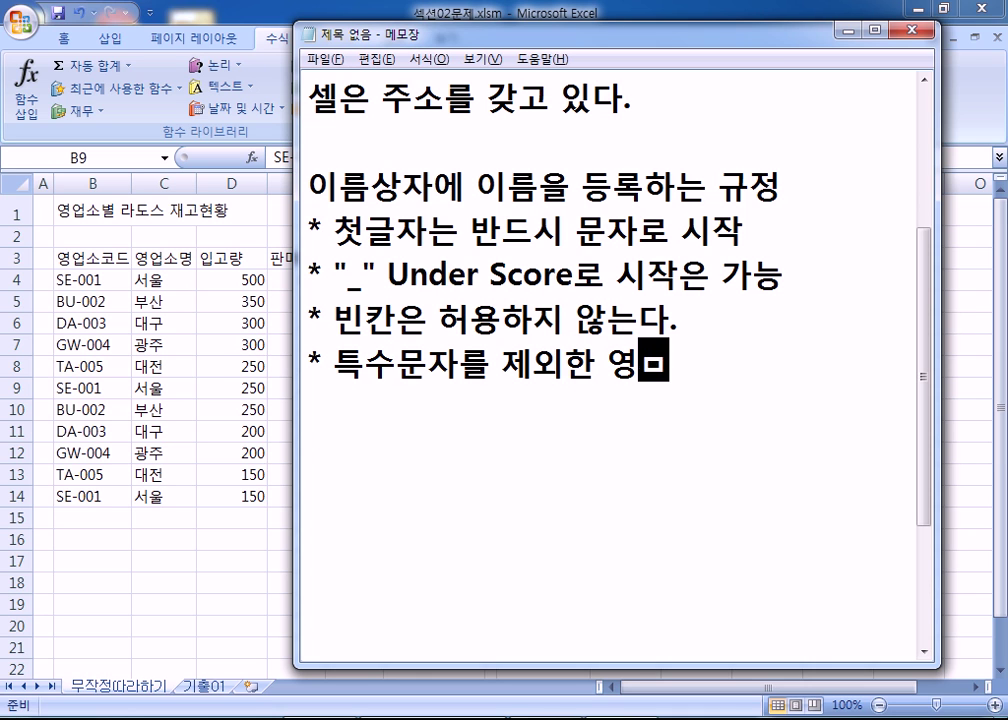
type("\"")
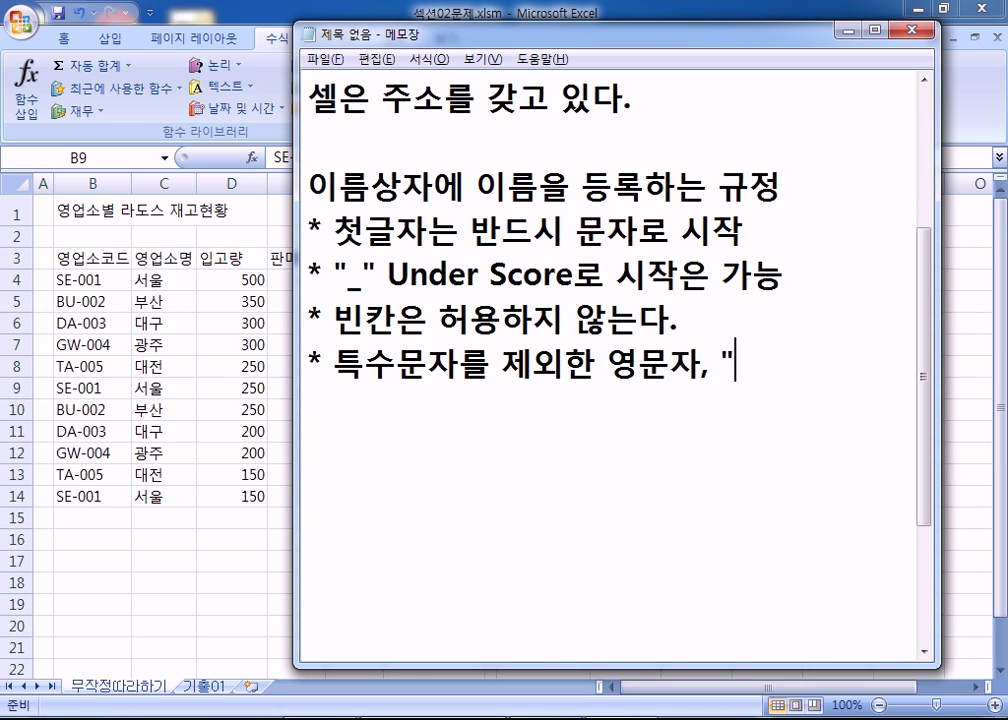
type("_\", 숫")
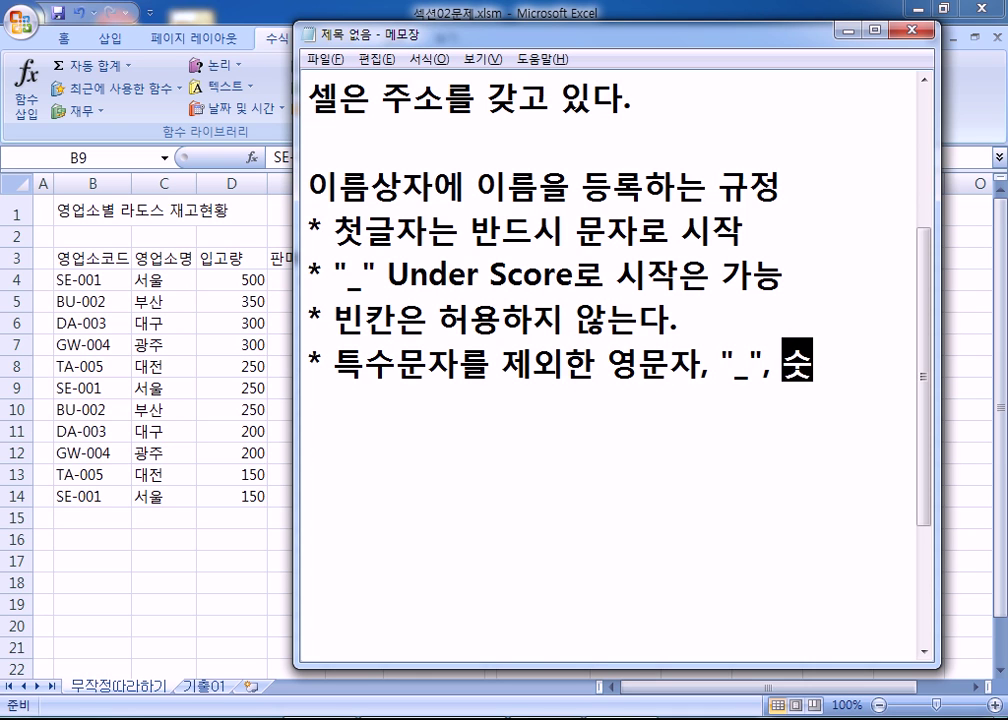
type("자로 구성한")
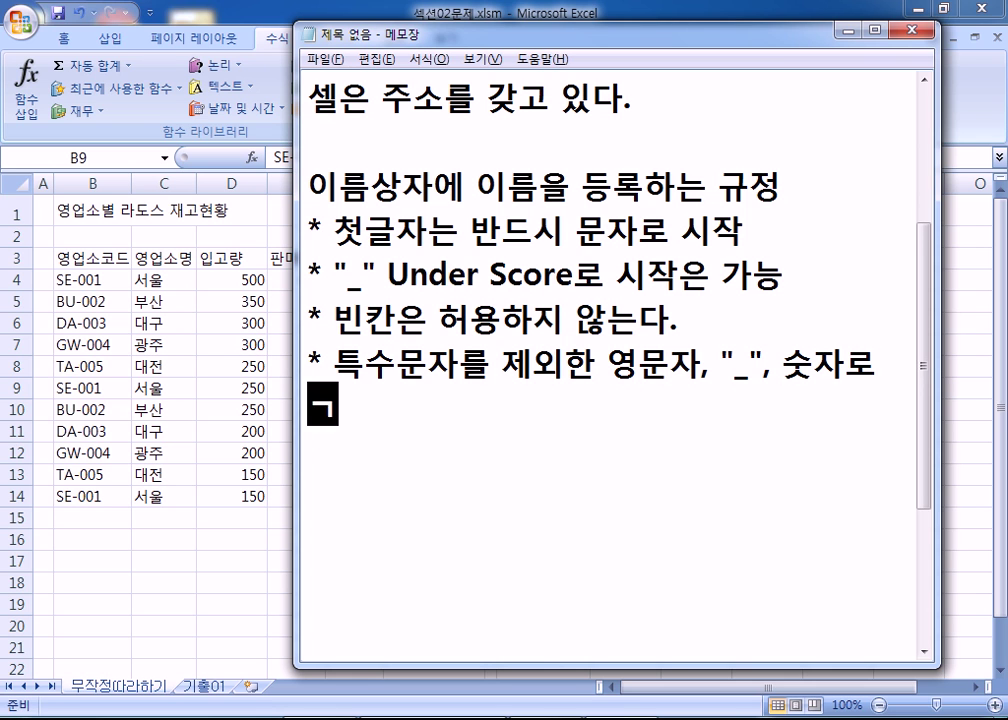
type("다.")
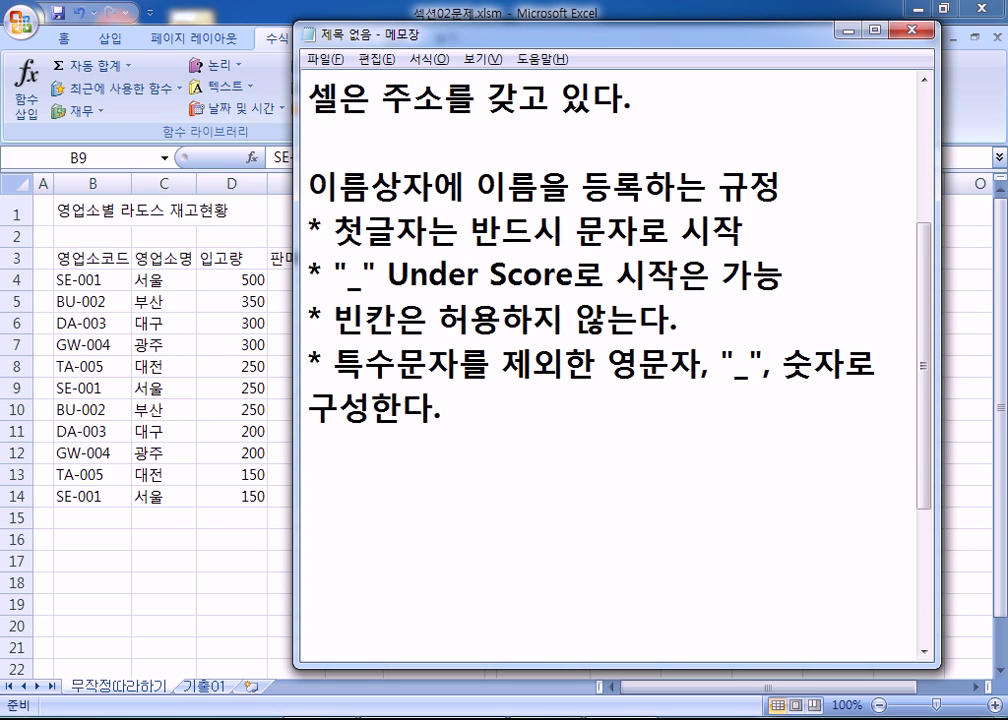
- Widen the notes window and start an example line under the rules with "_재고율" O, marking it as a valid name
left_click_drag(293, 183, 170, 180)
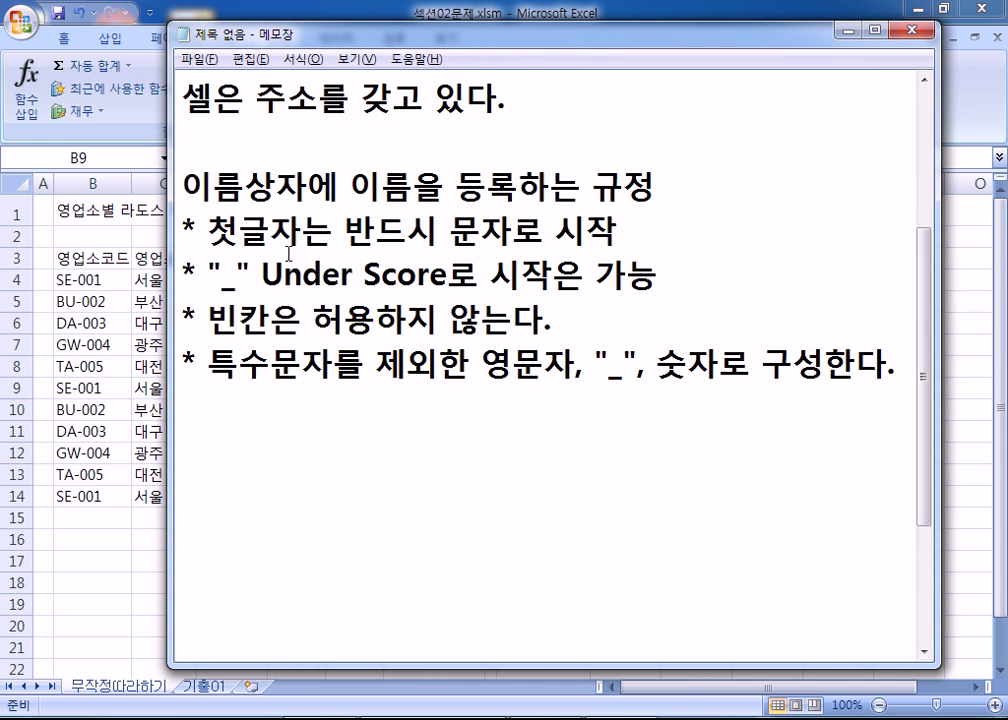
key("Return")
type("_재고율")
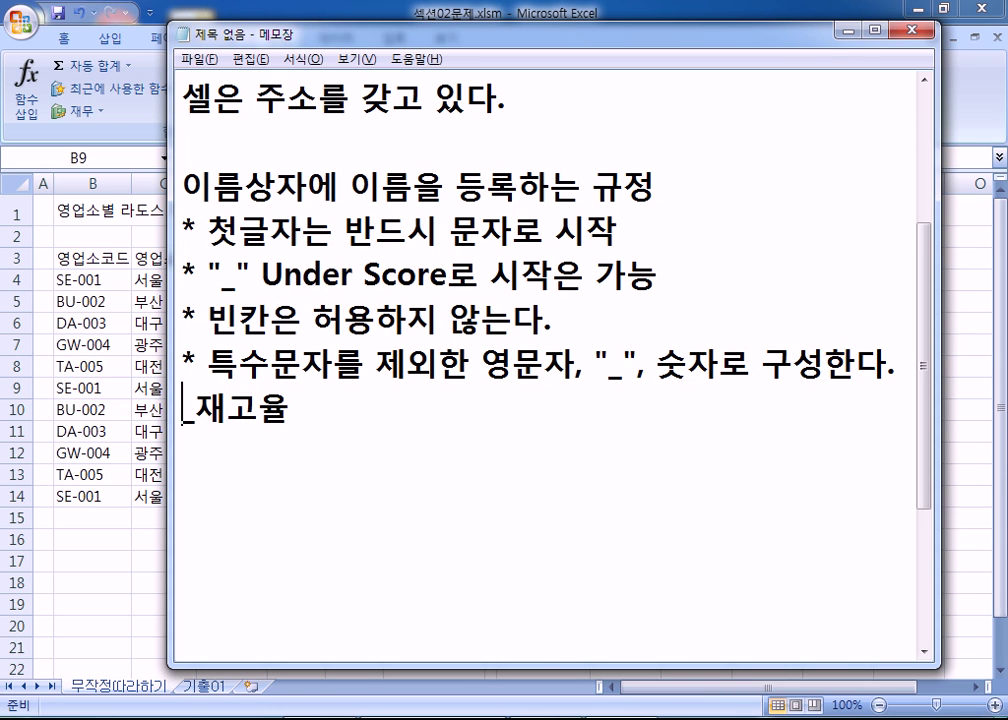
type("\"")
key("End")
type("\"")
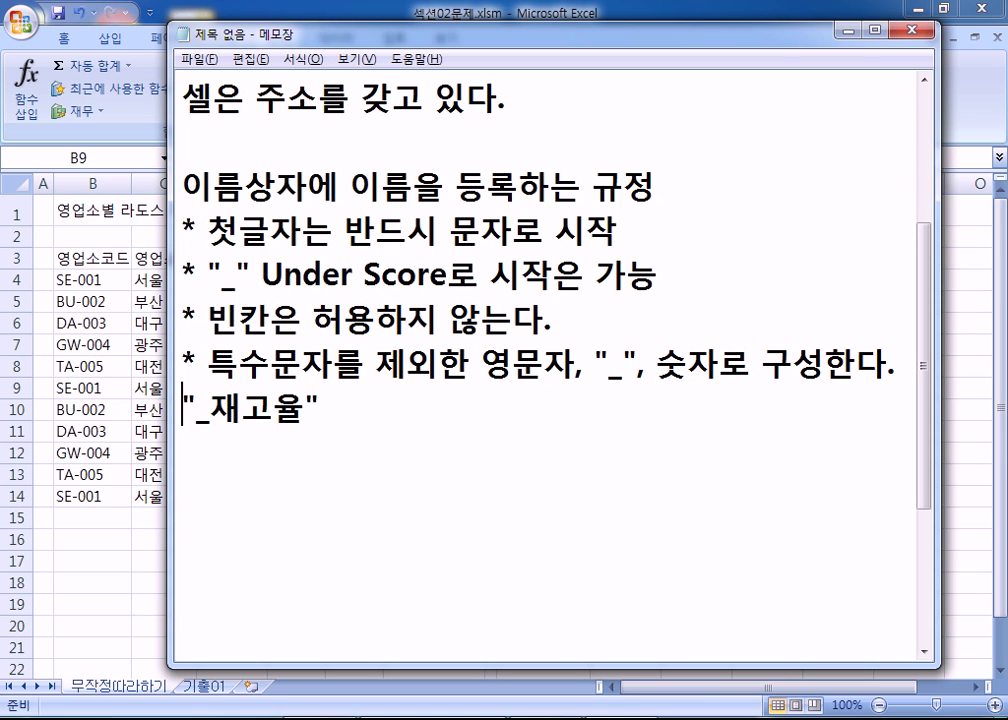
key("End")
type("ㅇ")
key("BackSpace")
type("O, ")
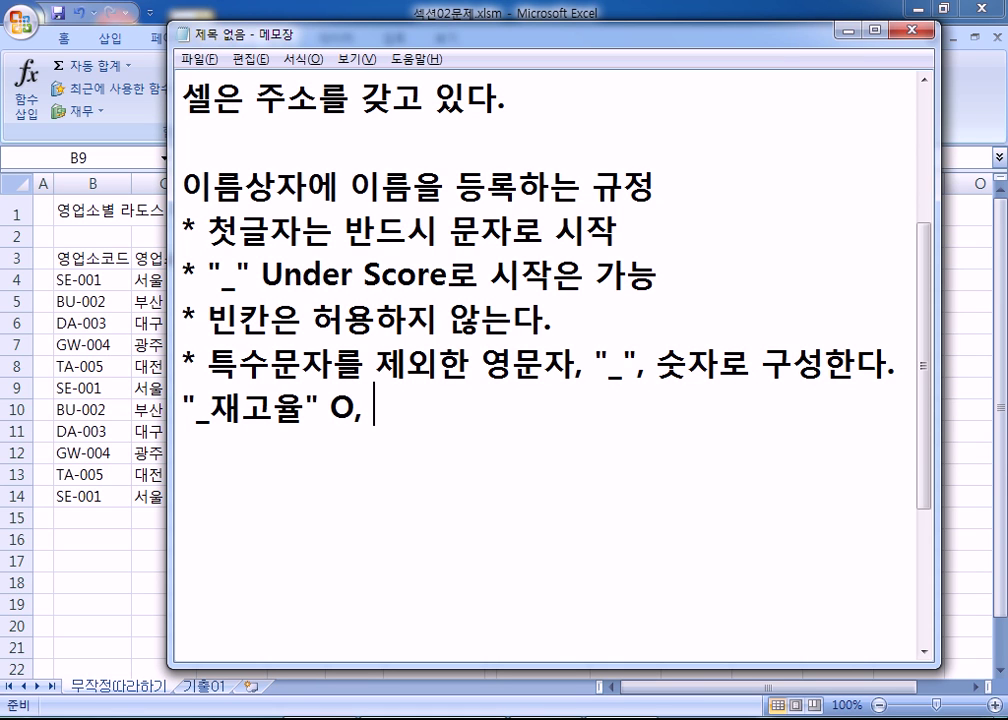
- Add the invalid-name examples "6재고" X, "재 고 율" X to the end of the example line
type("\"6")
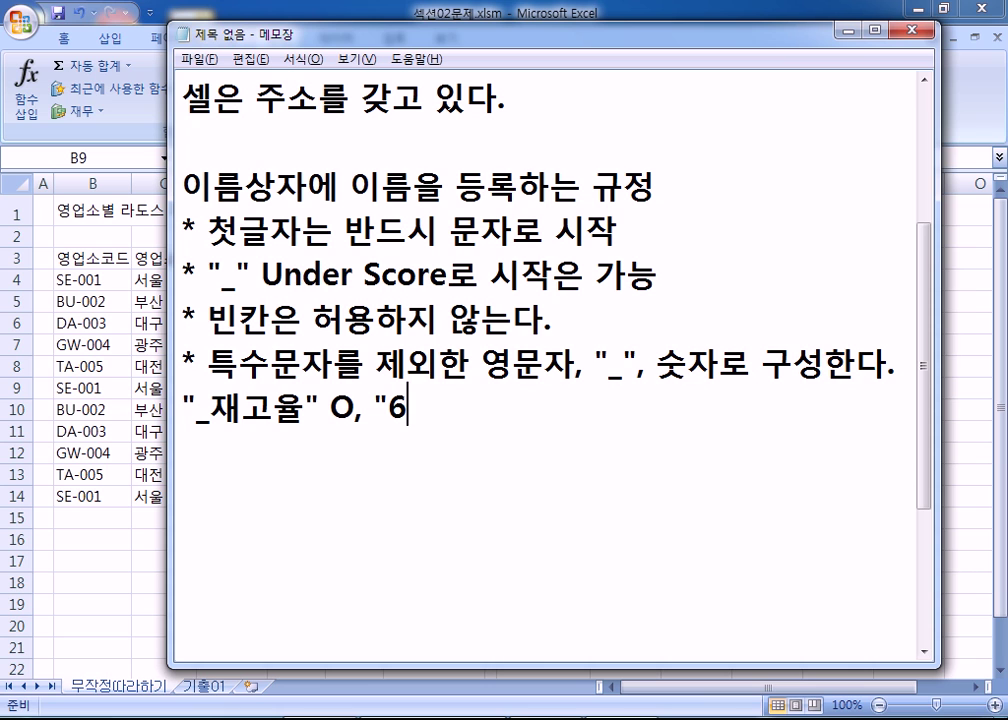
type("재고\" ")
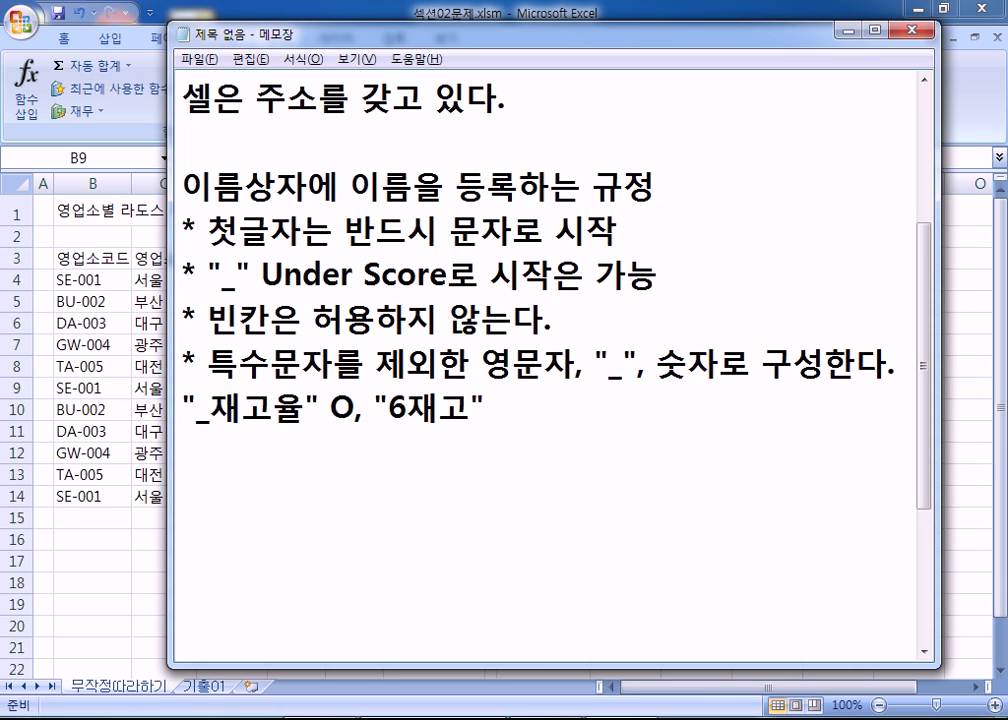
type("X")
type(", ")
type("\"재")
type(" 고")
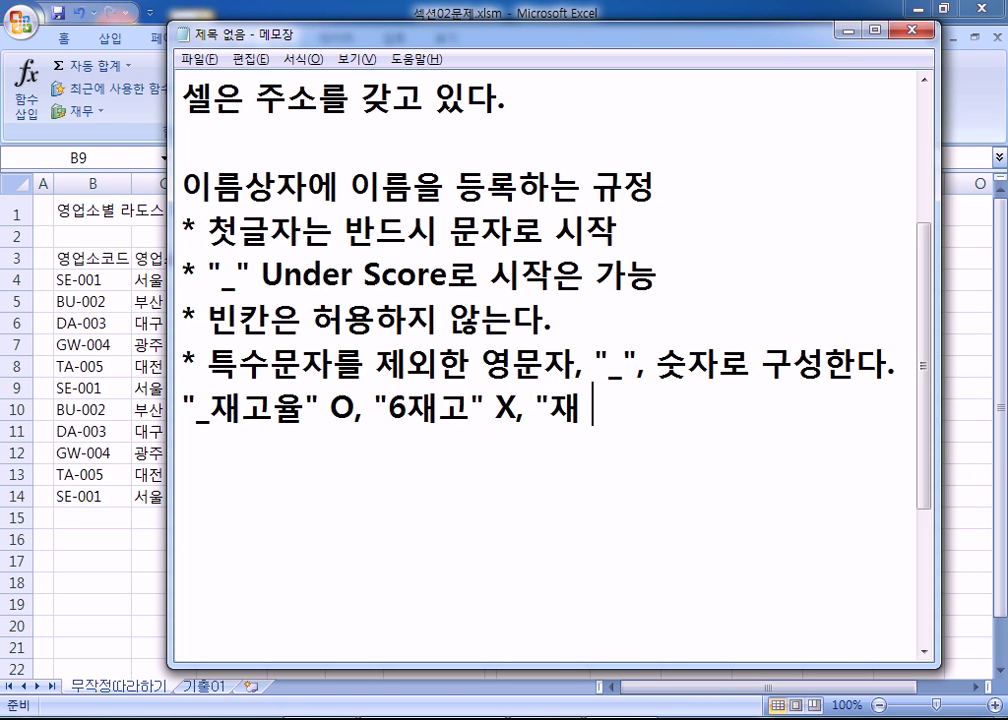
type(" 율\" ")
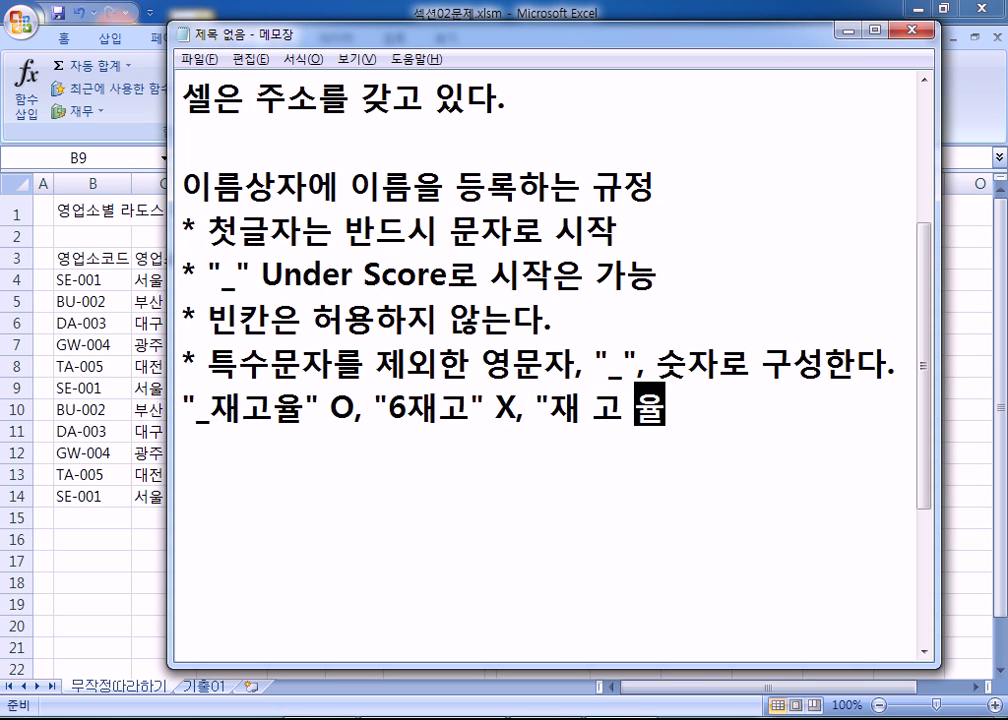
type("X")
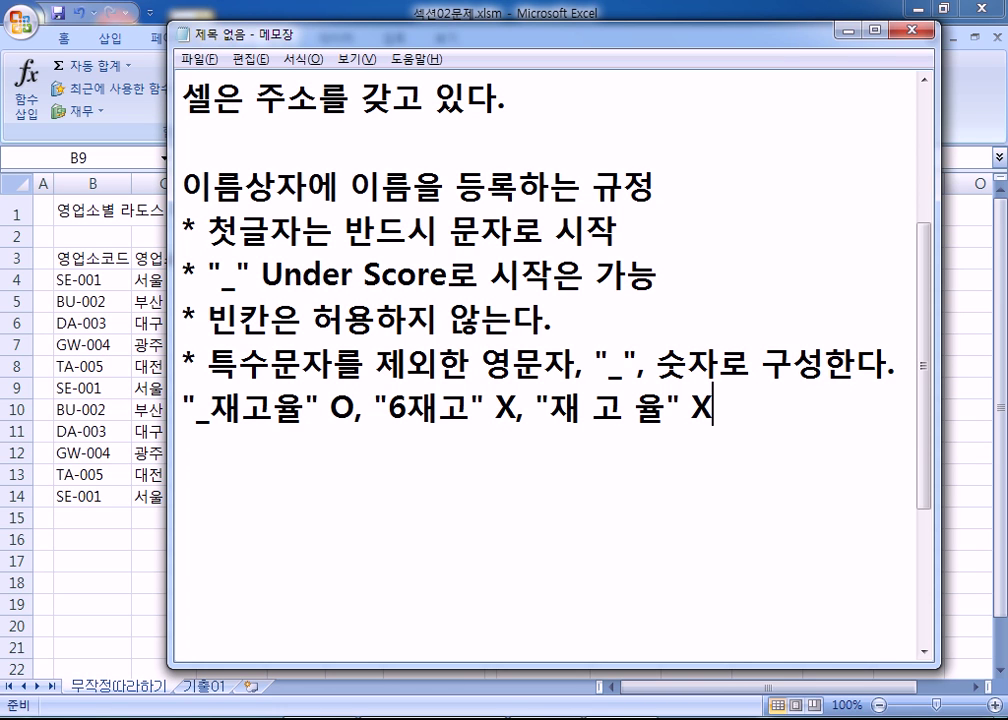
- Add another rule on a new line, "* 매크로 이름을 설정하는 규정과 같다.", and leave an empty line below it
key("Return")
type("* ")
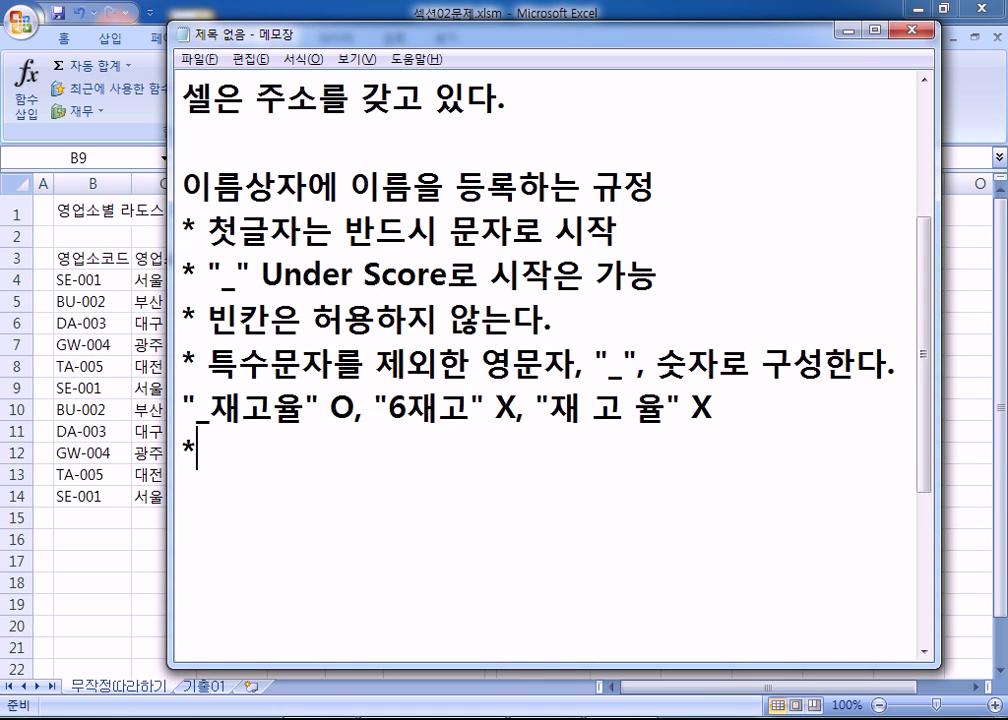
type("a")
key("BackSpace")
type("매크")
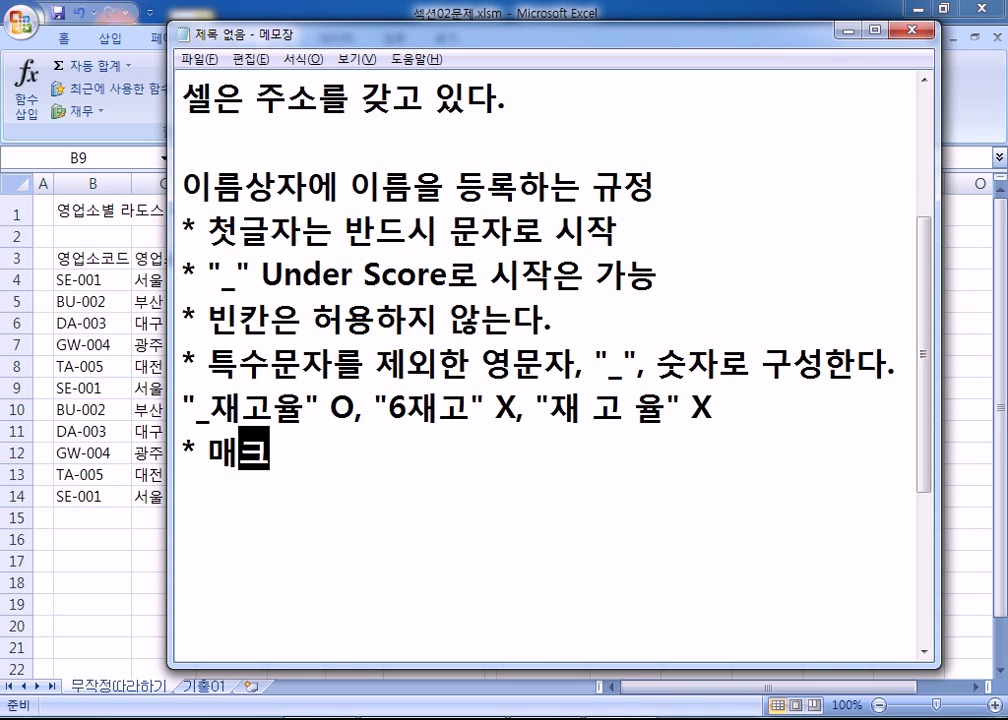
type("로 이름을 성")
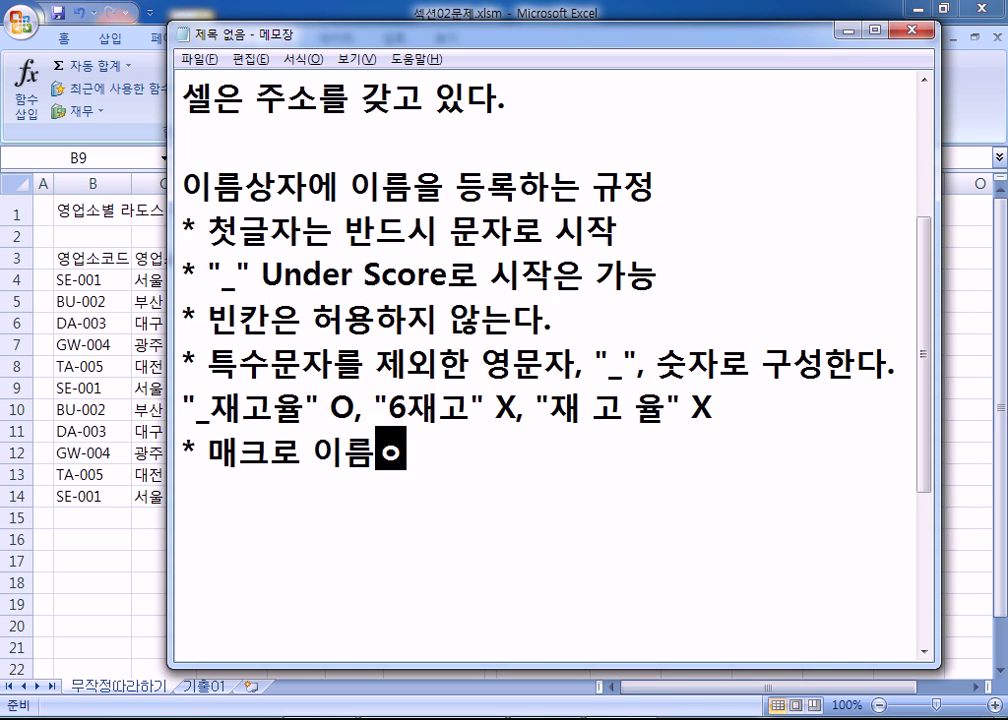
key("BackSpace")
type("설정")
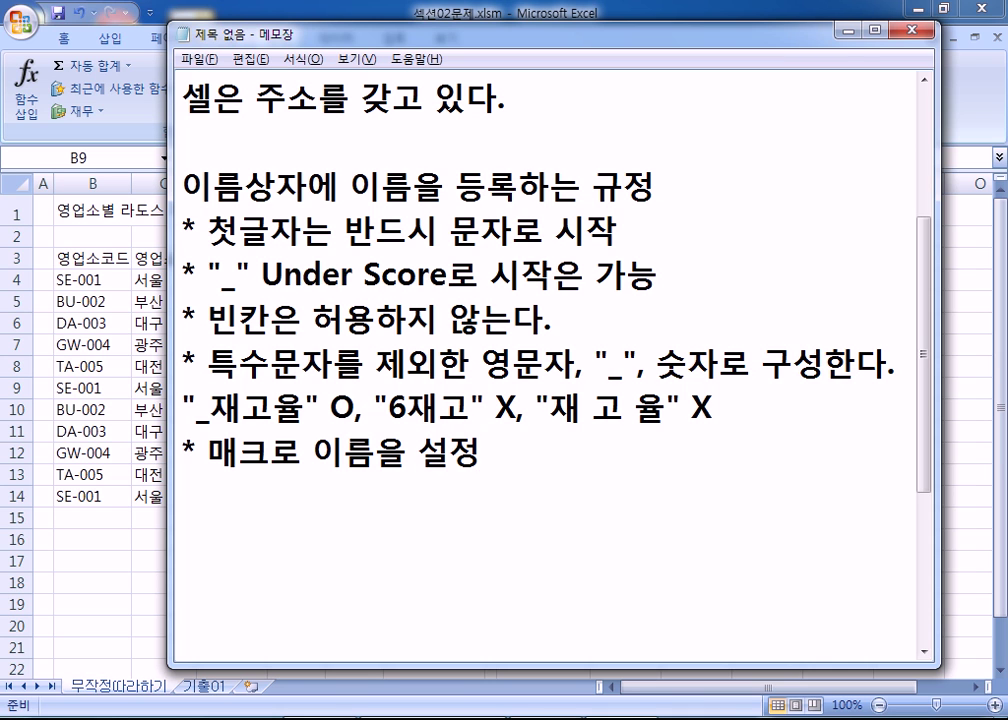
type("하는 ㄱ규정과 같다")
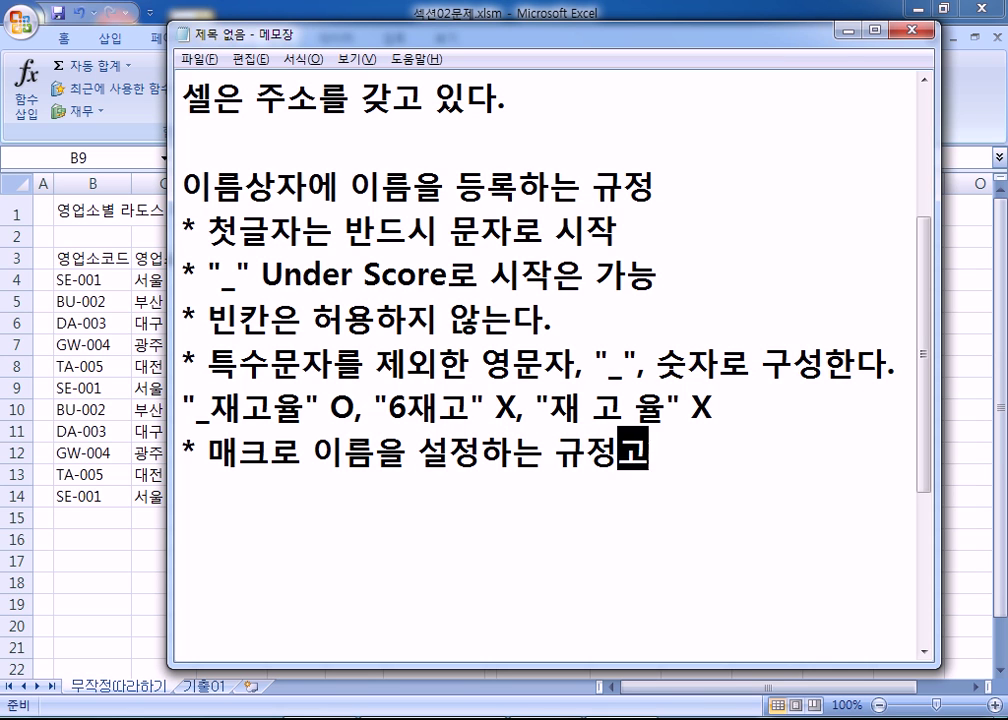
type(".")
key("Return")
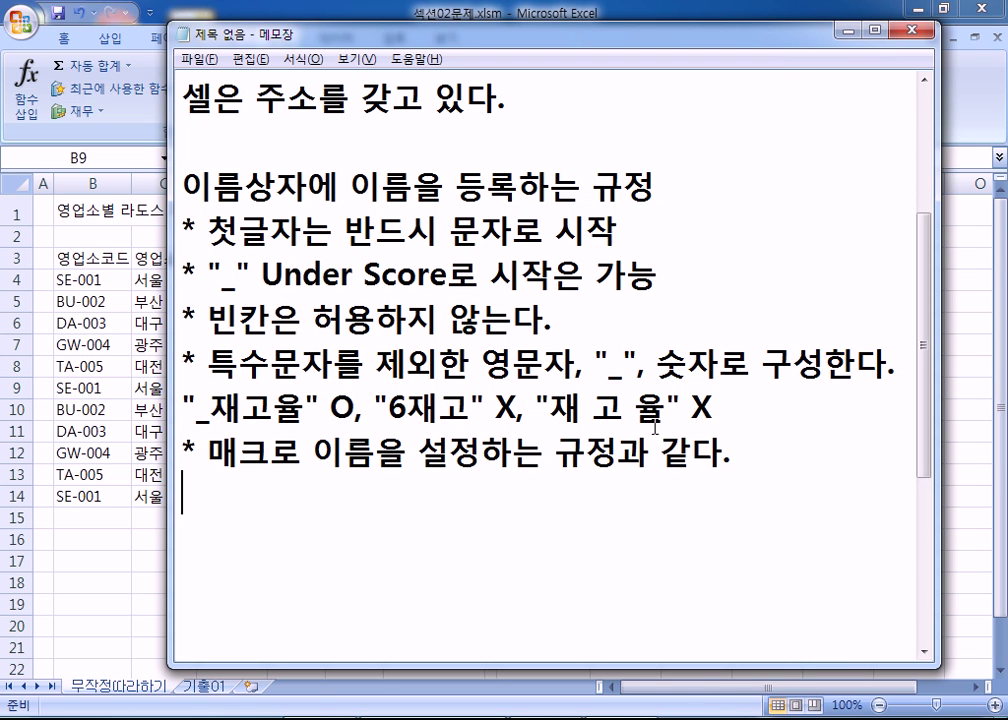
- Maximize the notes window to show all the naming rules, and switch back to the Excel workbook
double_click(636, 37)
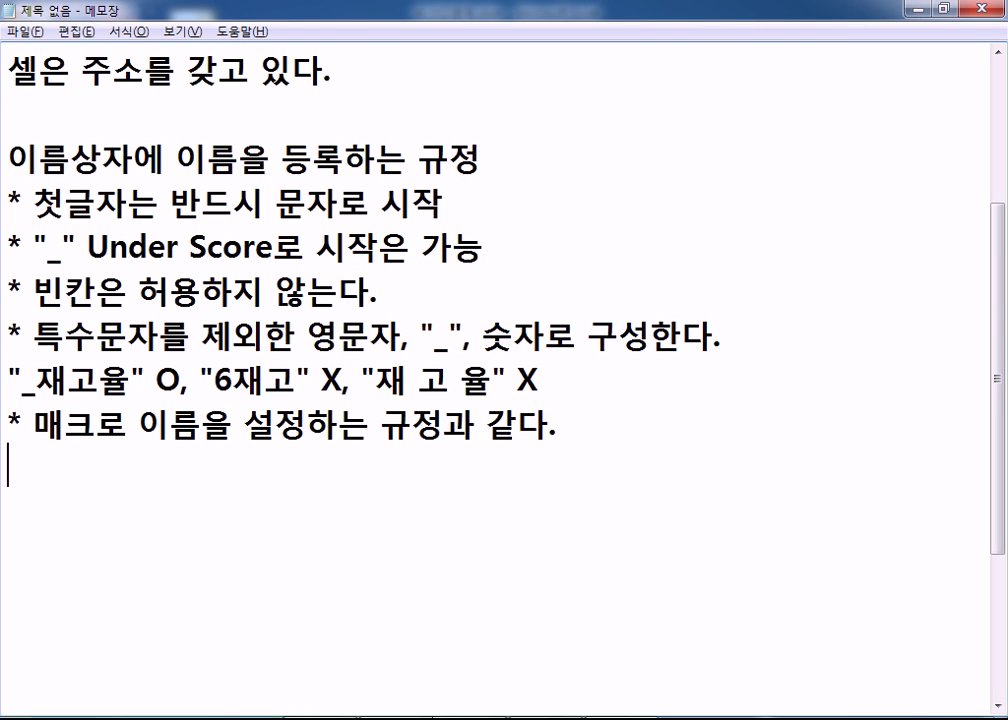
mouse_move(433, 717)
key("alt+Tab")
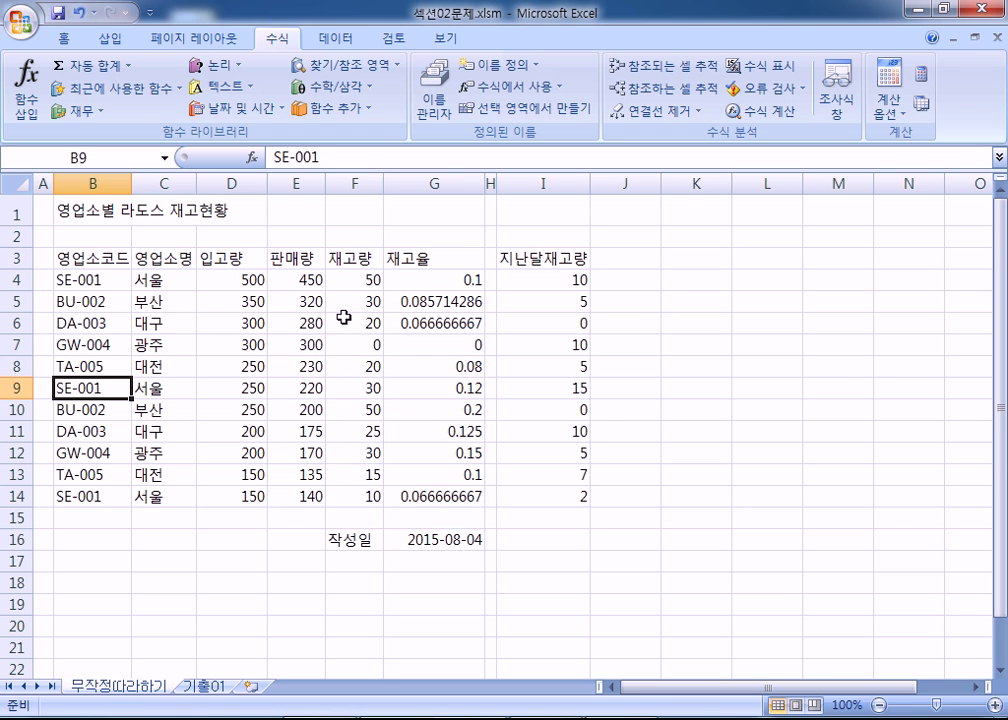
- Highlight the 재고율 heading and the data ranges of the 재고율, 재고량 and 판매량 columns one after another
left_click(435, 259)
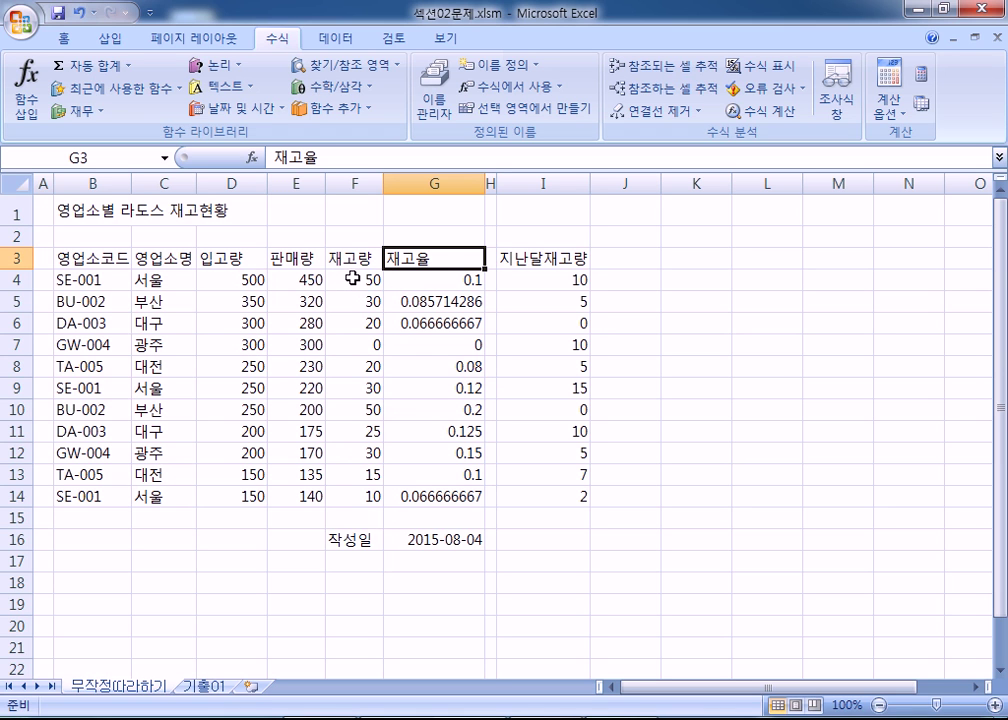
left_click_drag(436, 287, 440, 496)
left_click_drag(345, 282, 335, 497)
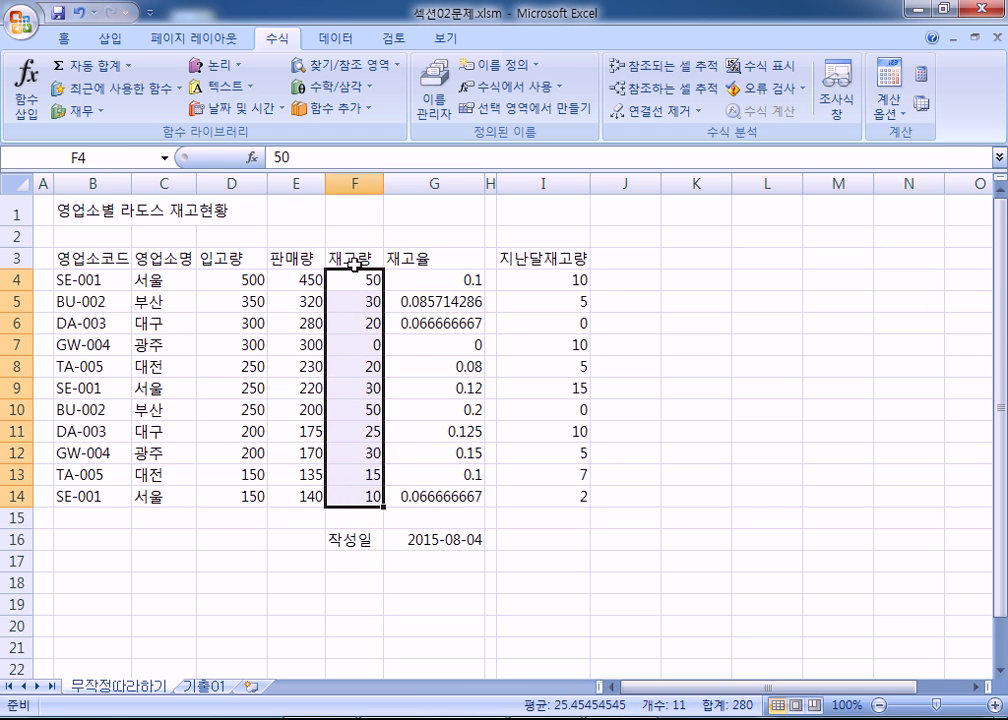
left_click_drag(300, 280, 301, 497)
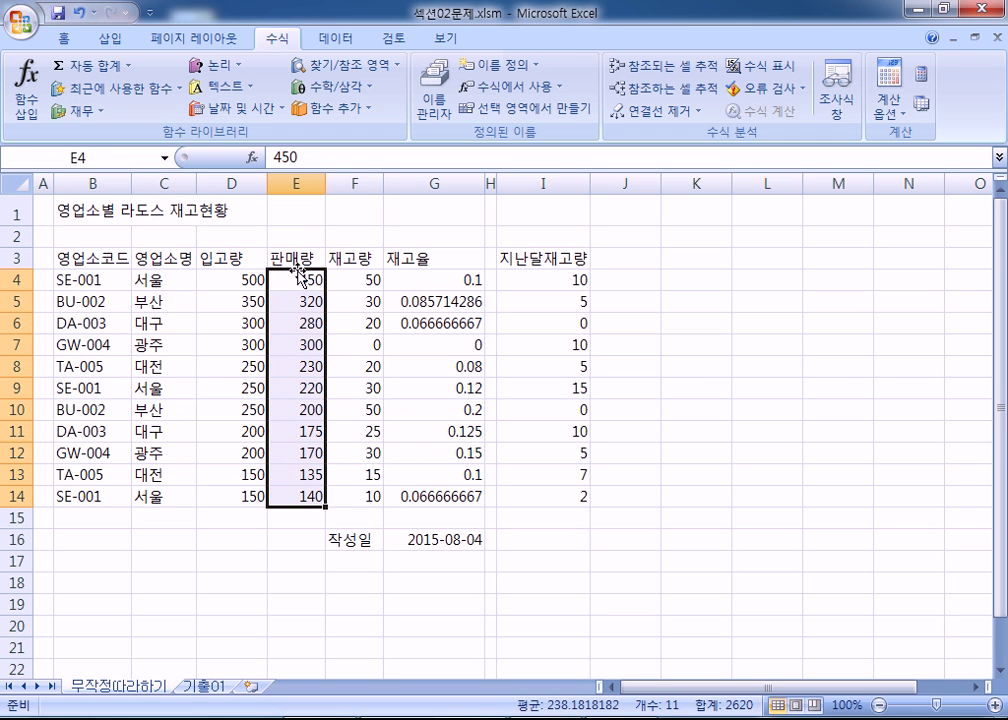
left_click_drag(280, 281, 281, 495)
- Create names from B3:G14 using the first row and left column, accepting replacement of existing definitions for the repeated branch codes
left_click_drag(84, 258, 430, 492)
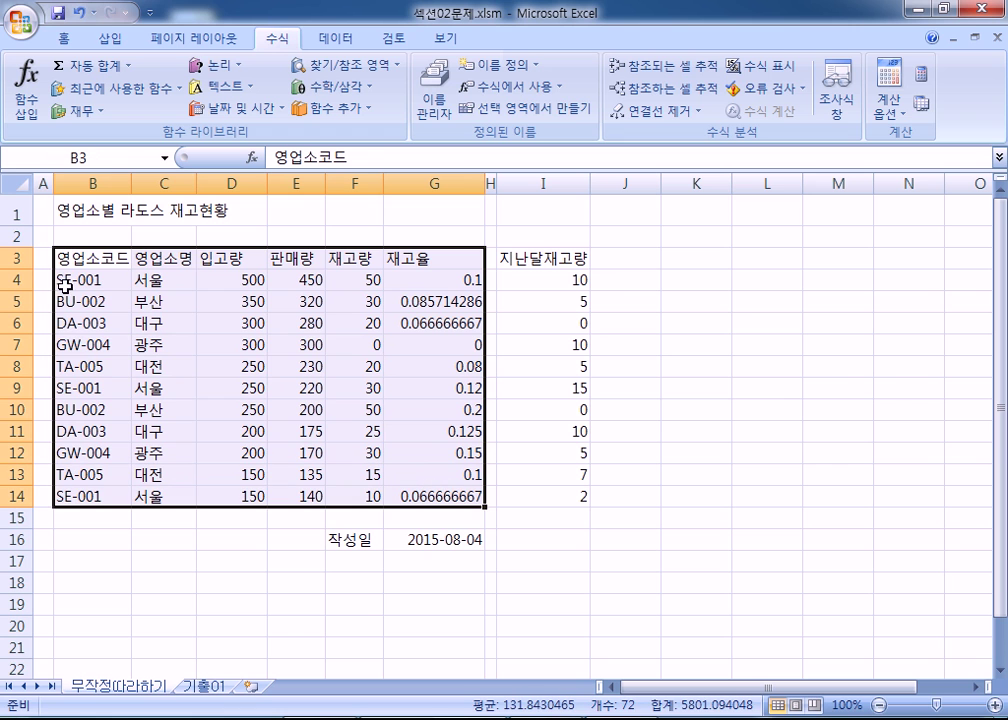
left_click(503, 110)
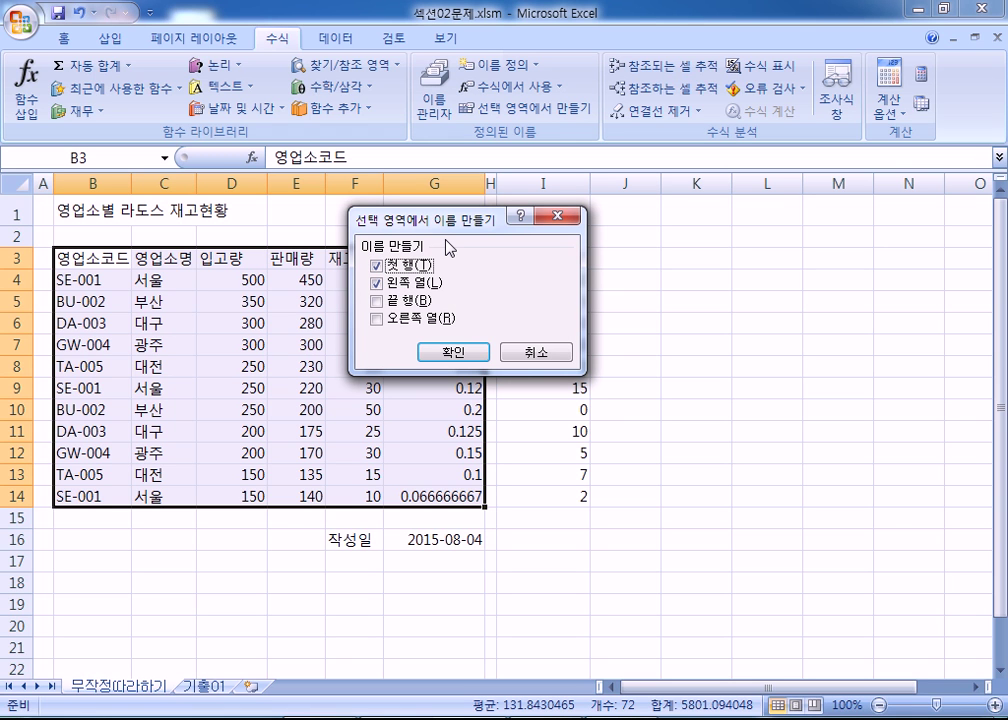
left_click(450, 356)
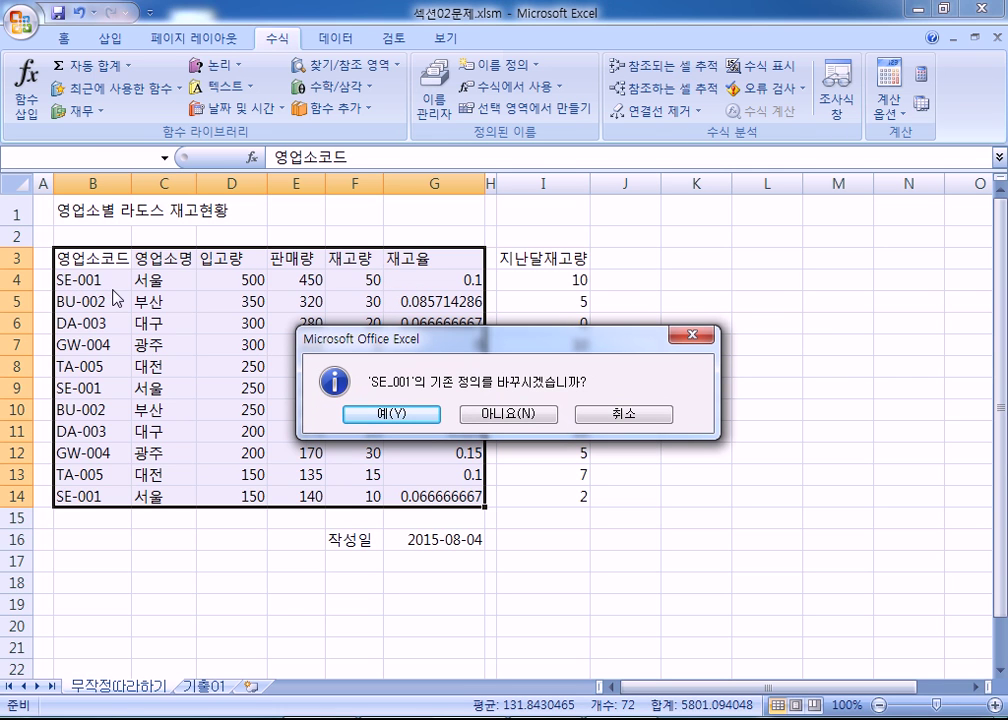
left_click_drag(381, 383, 290, 228)
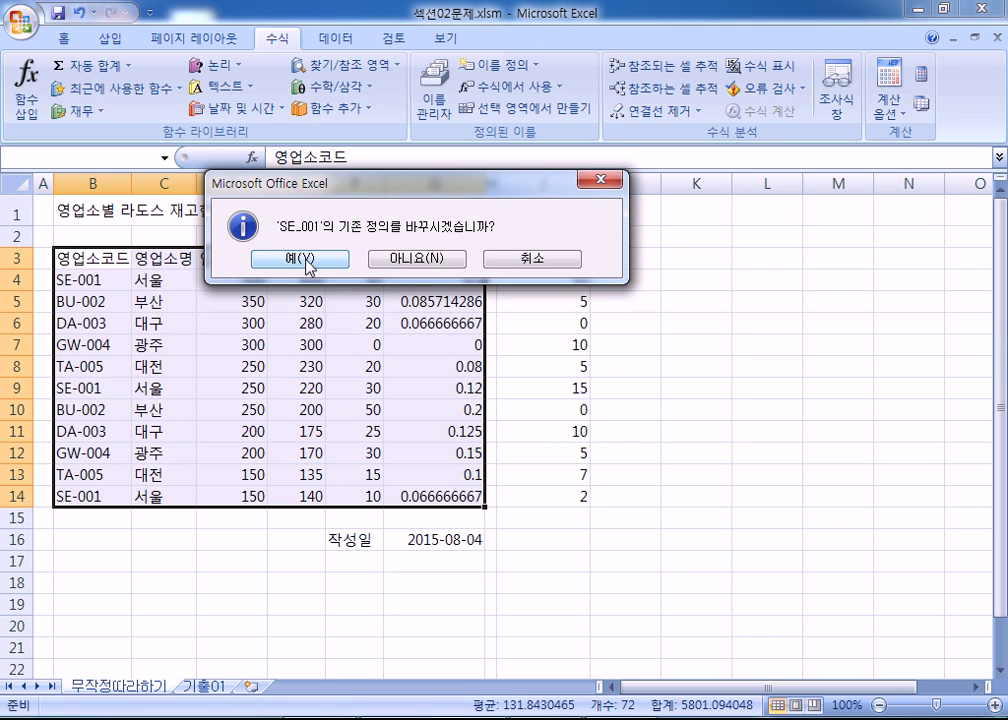
left_click(310, 259)
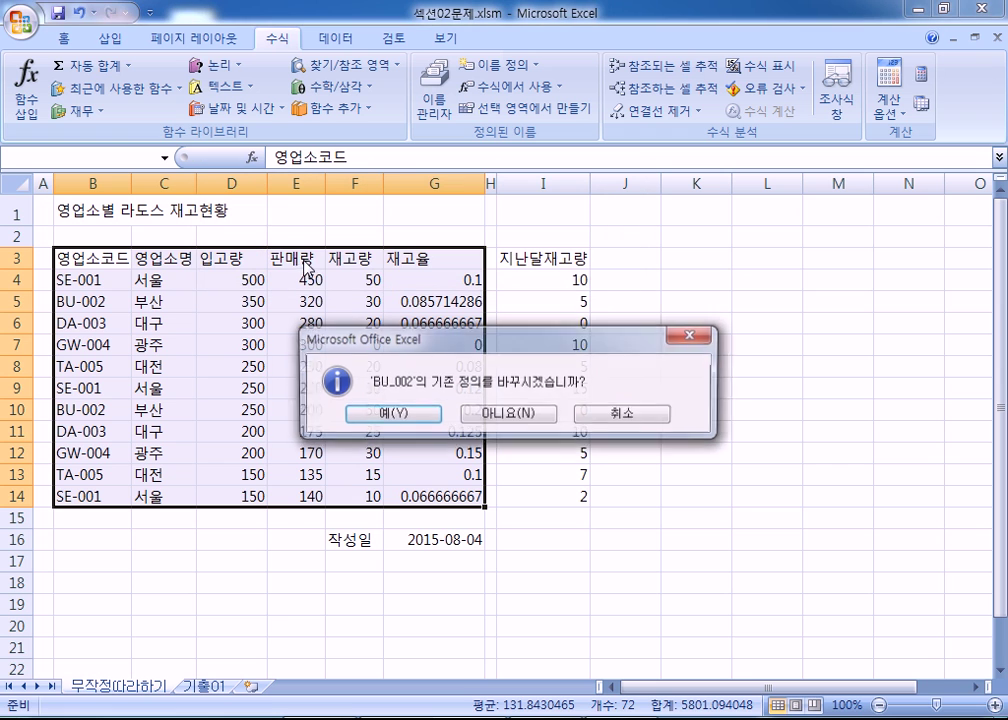
left_click(388, 416)
left_click(388, 416)
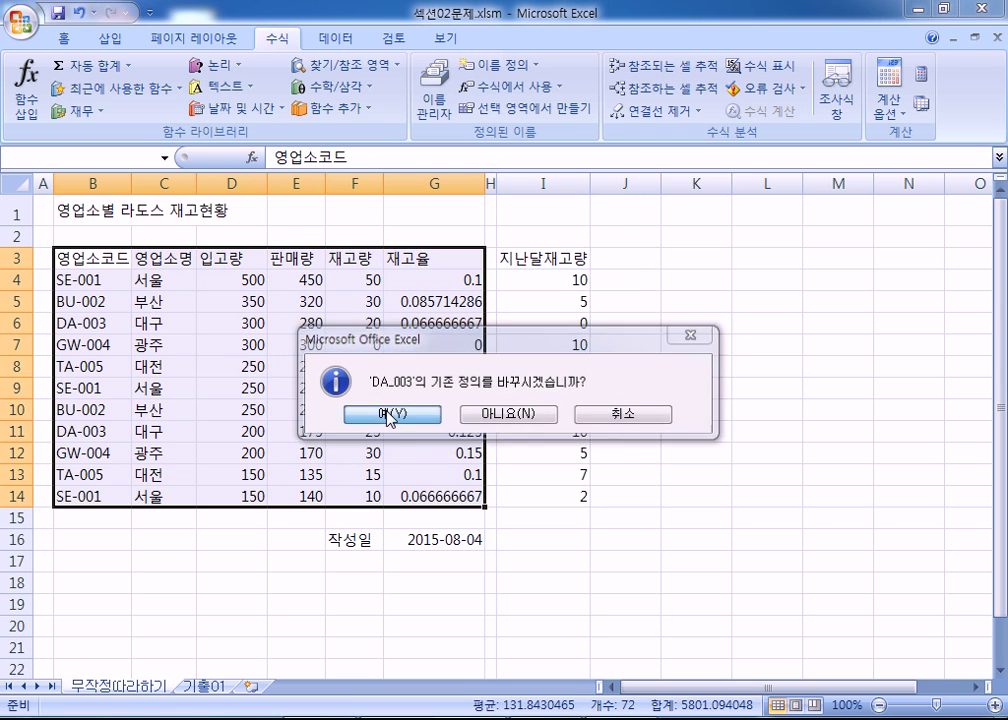
left_click(388, 416)
left_click(388, 416)
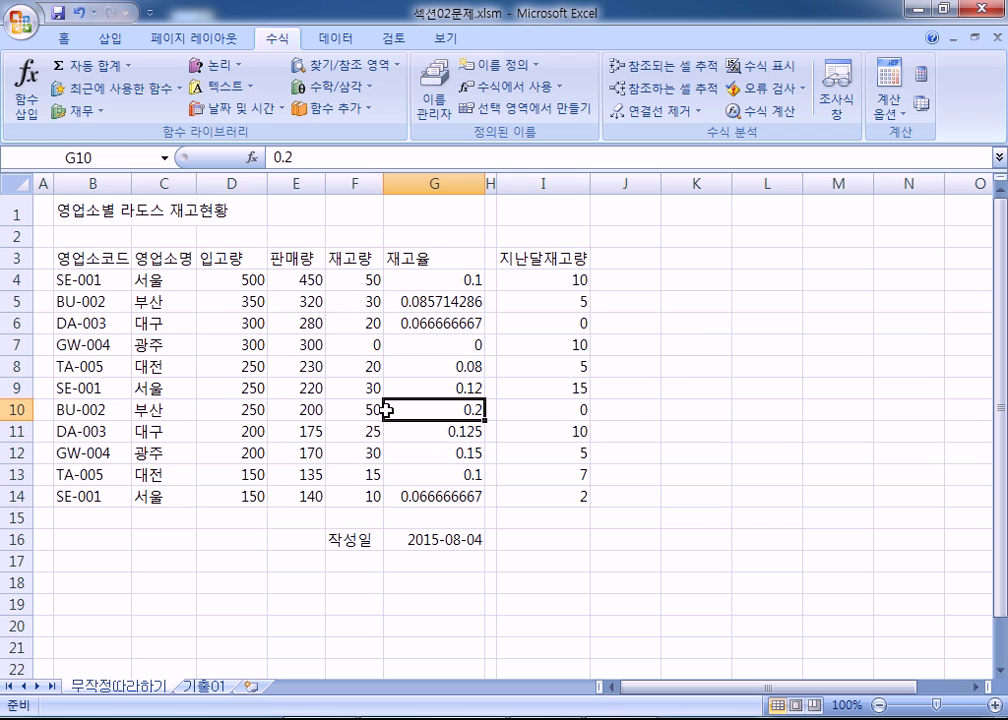
- Check the created names by selecting the data ranges of the 입고량, 판매량 and 영업소명 columns in rows 4 to 14
left_click(289, 288)
left_click_drag(248, 280, 239, 474)
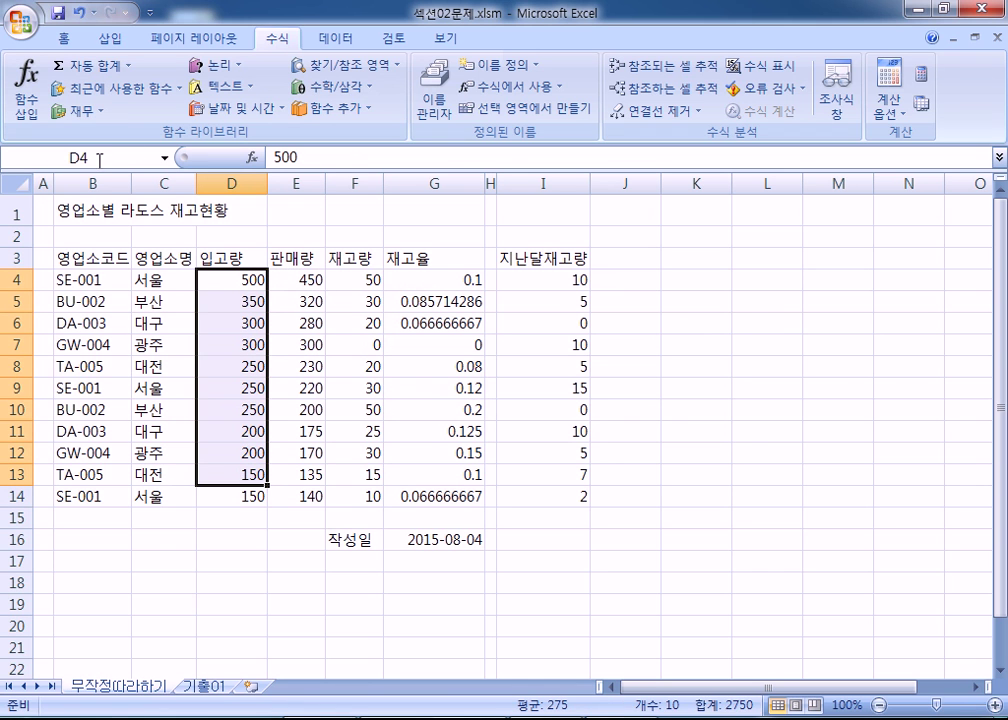
left_click_drag(232, 280, 240, 496)
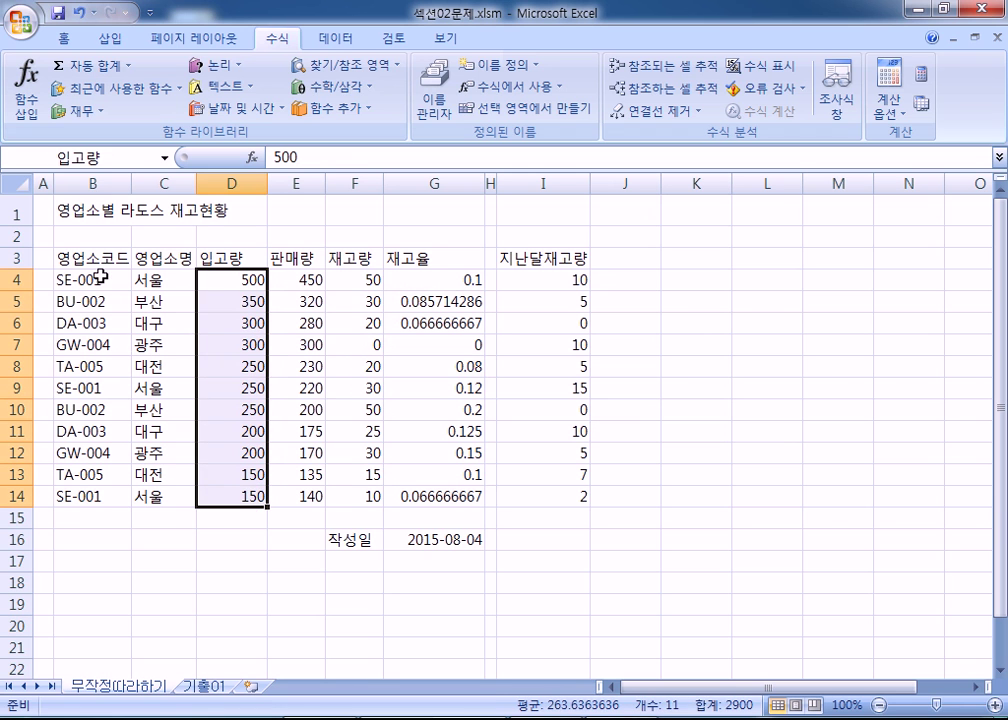
left_click_drag(277, 279, 292, 492)
left_click_drag(145, 281, 137, 474)
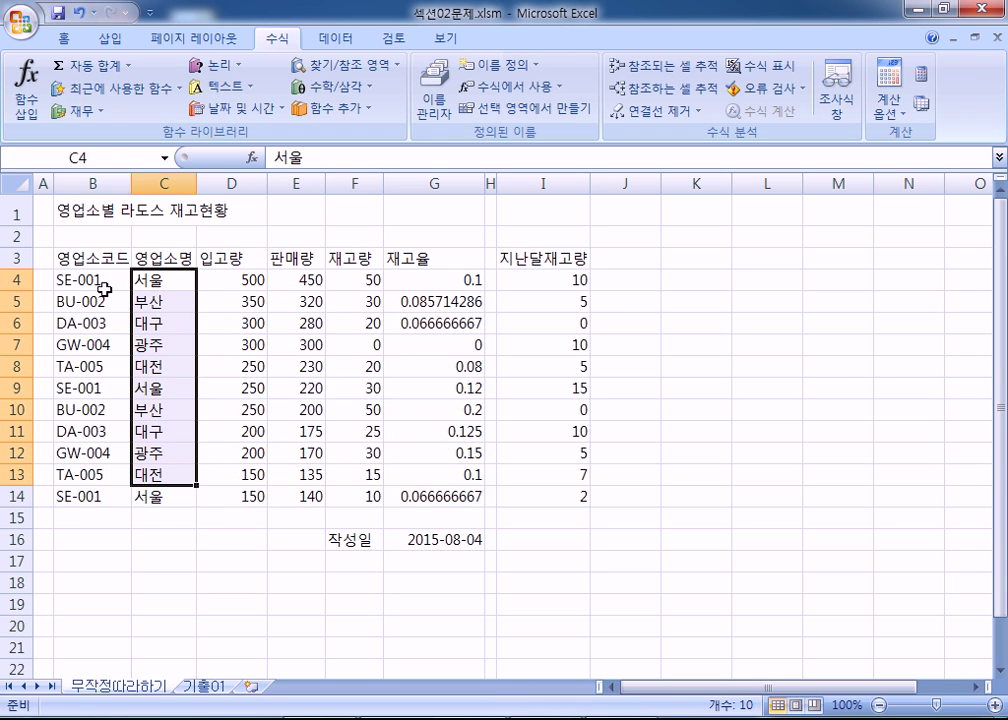
left_click(170, 491, "shift")
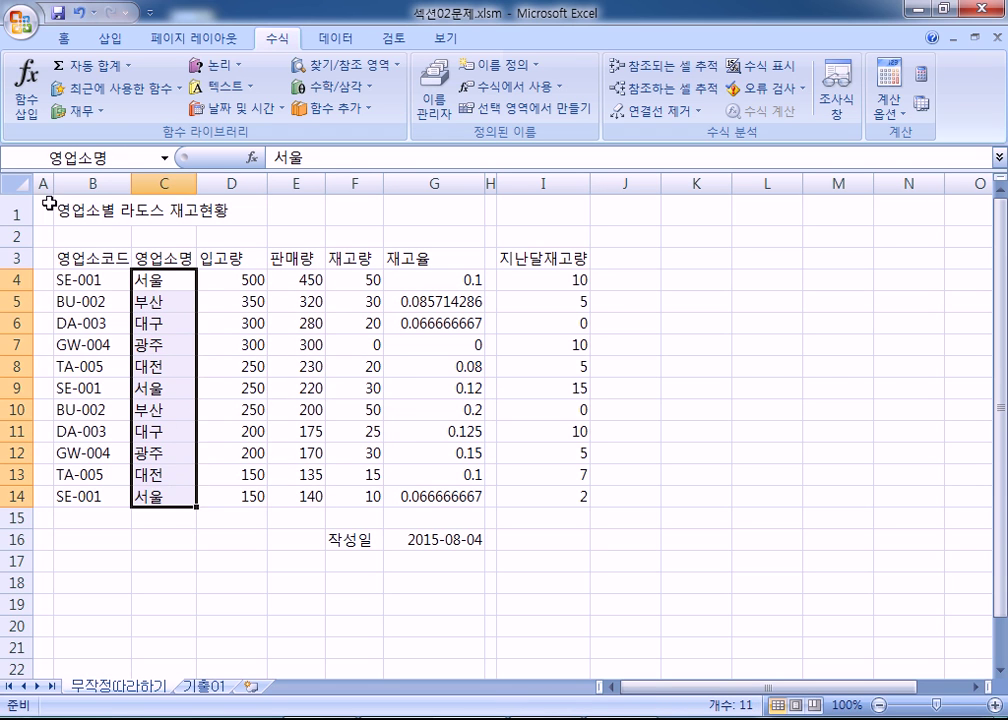
- Review the list of defined names in the Name Manager, close it and select cell G10
left_click(434, 99)
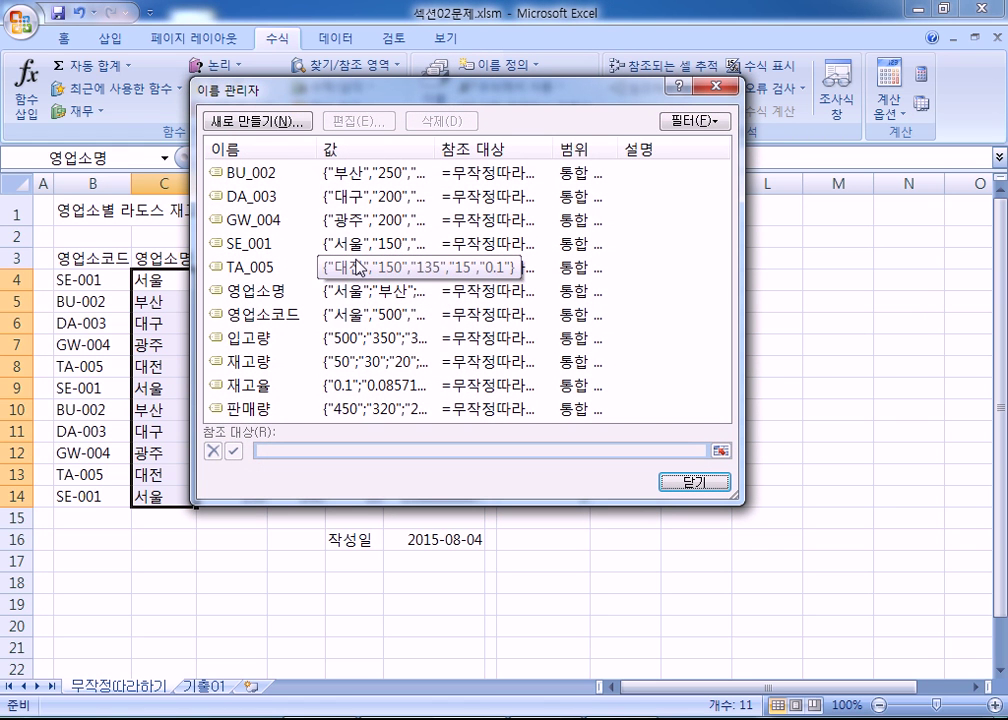
left_click(717, 92)
left_click(408, 412)
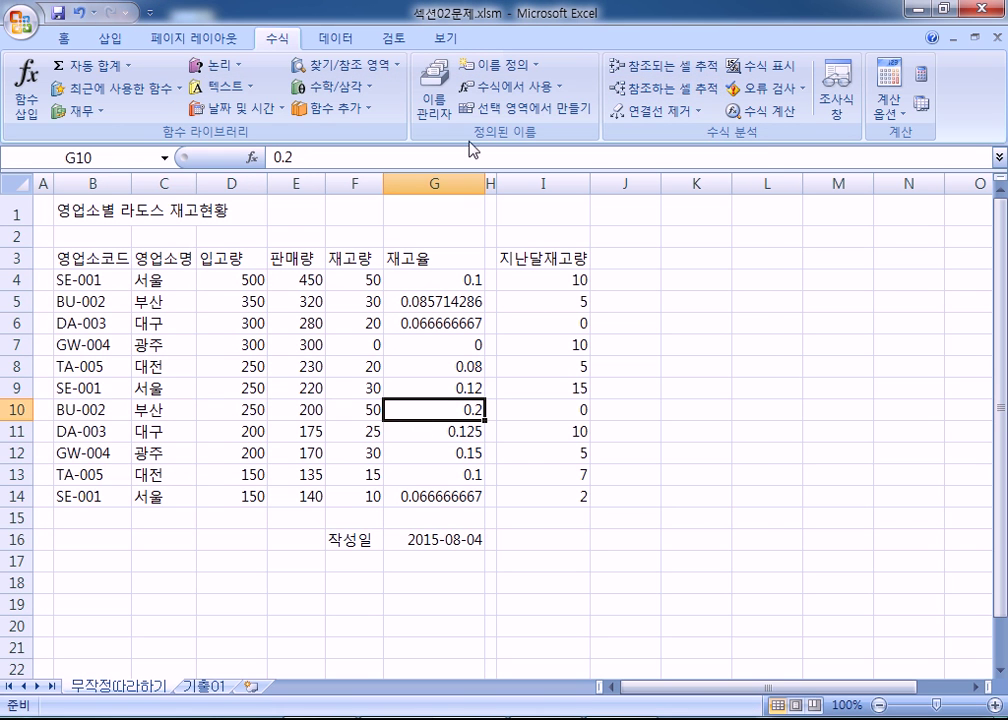
- Insert a new comment on the 재고율 heading in cell G3
left_click(419, 260)
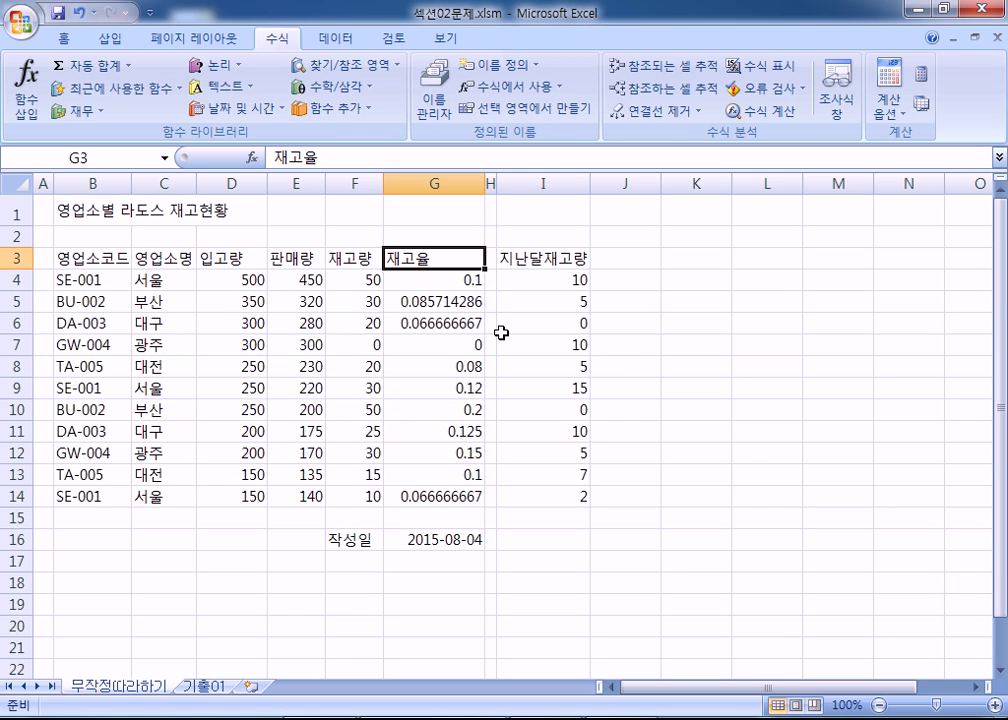
right_click(429, 259)
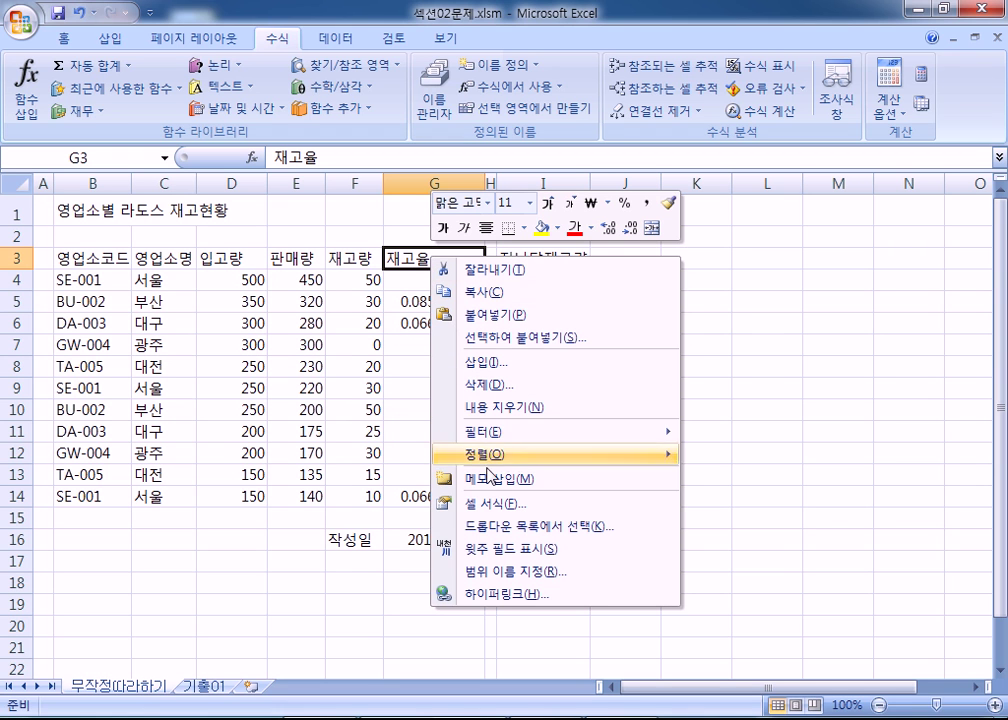
key("Escape")
scroll(387, 364, "up", 3)
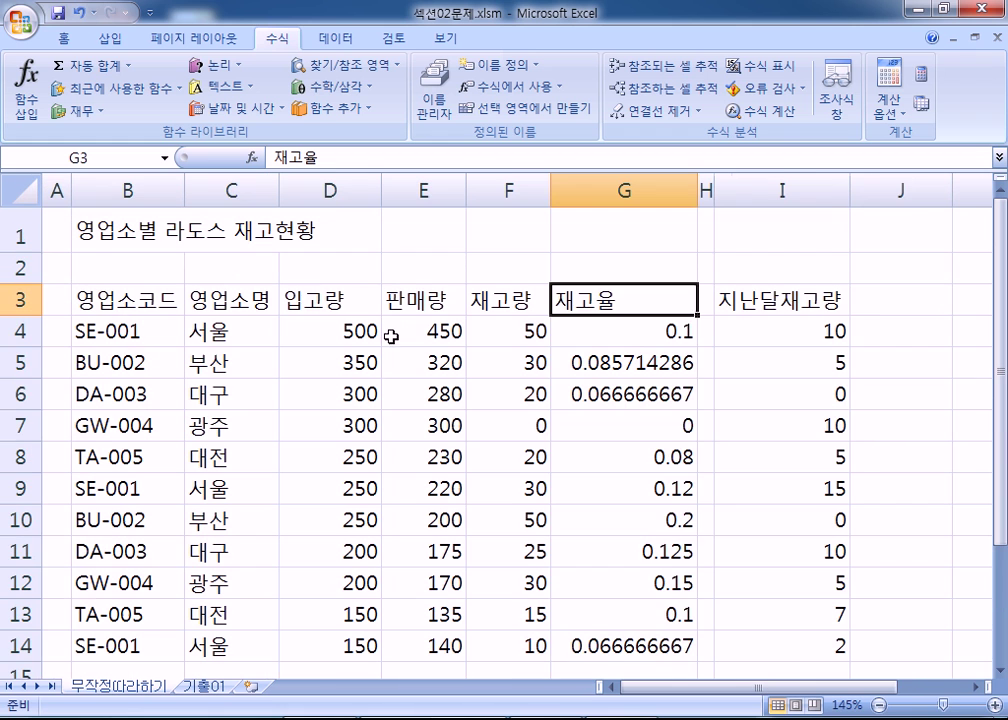
right_click(621, 295)
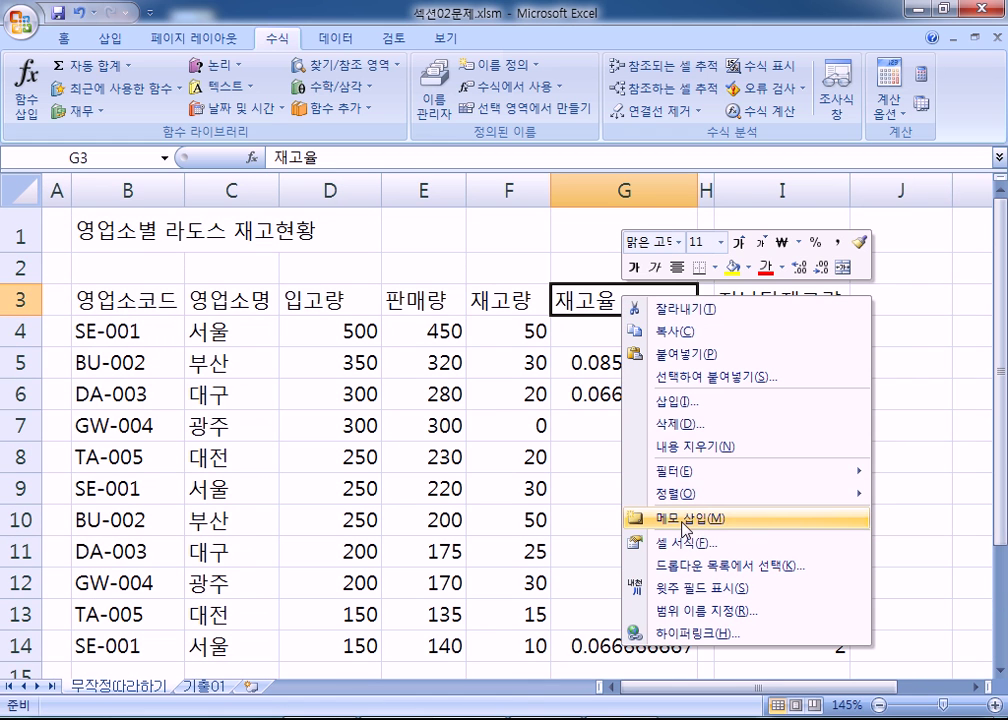
left_click(405, 40)
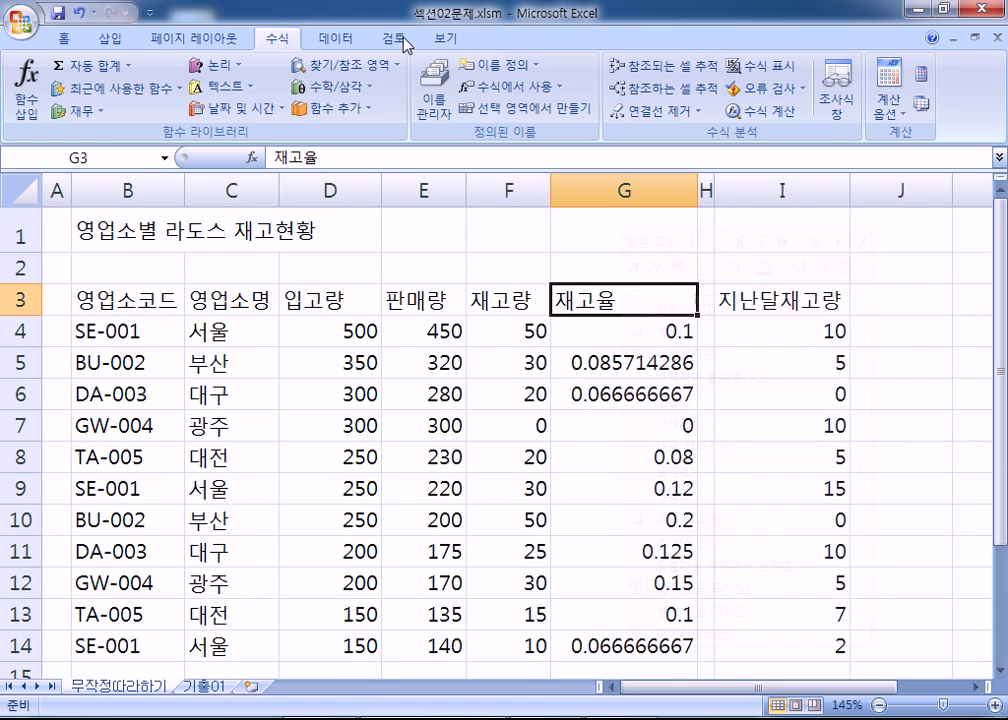
left_click(405, 40)
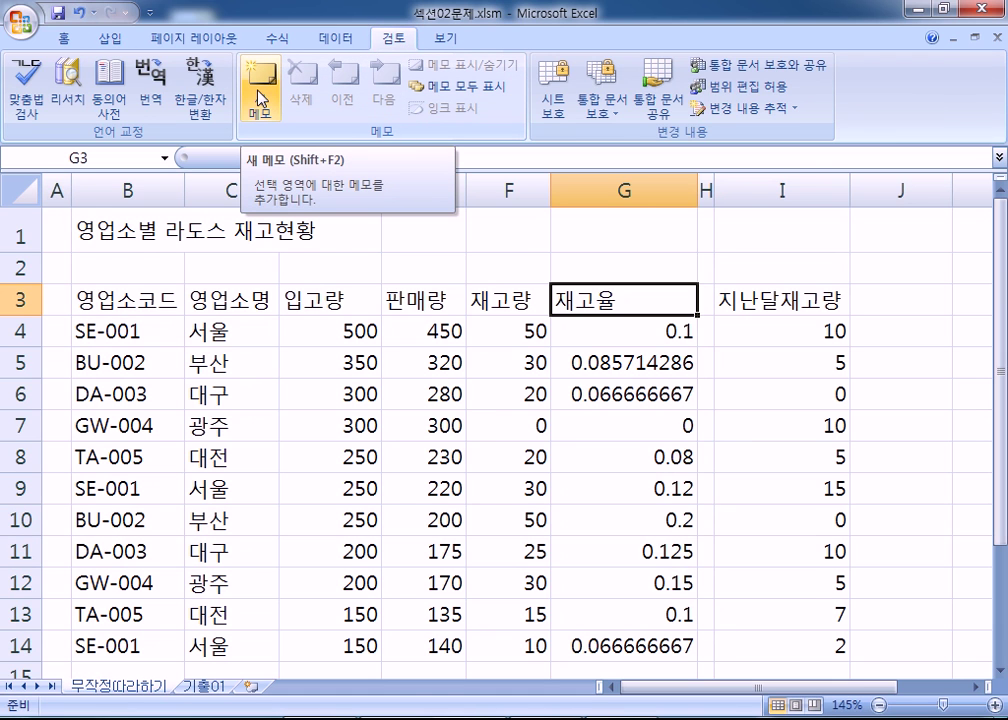
right_click(588, 298)
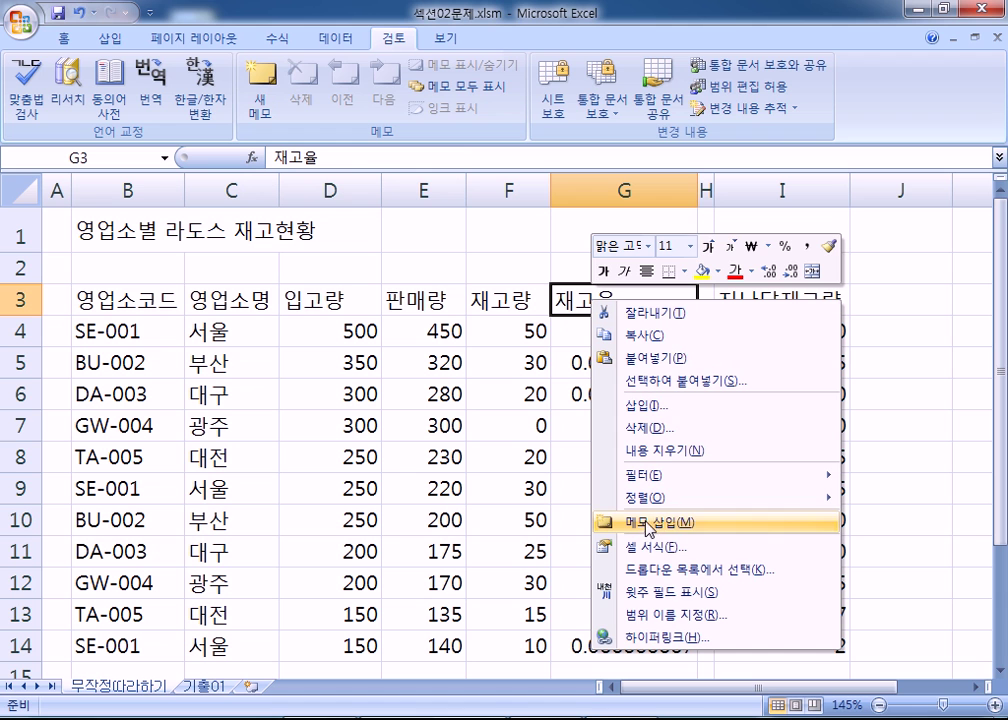
left_click(578, 305)
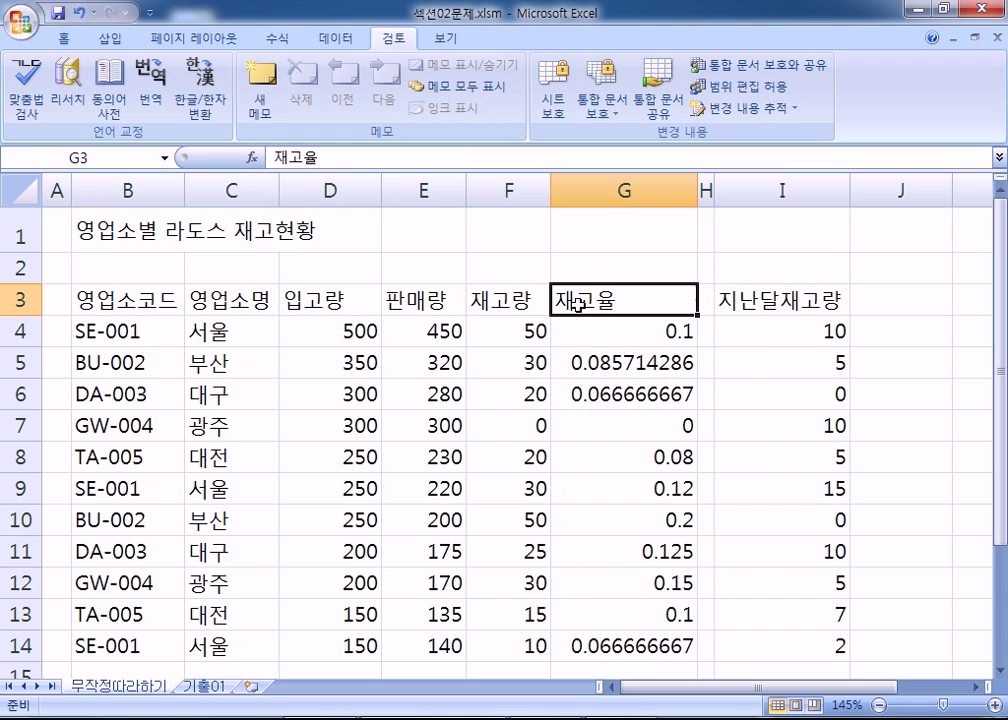
right_click(583, 298)
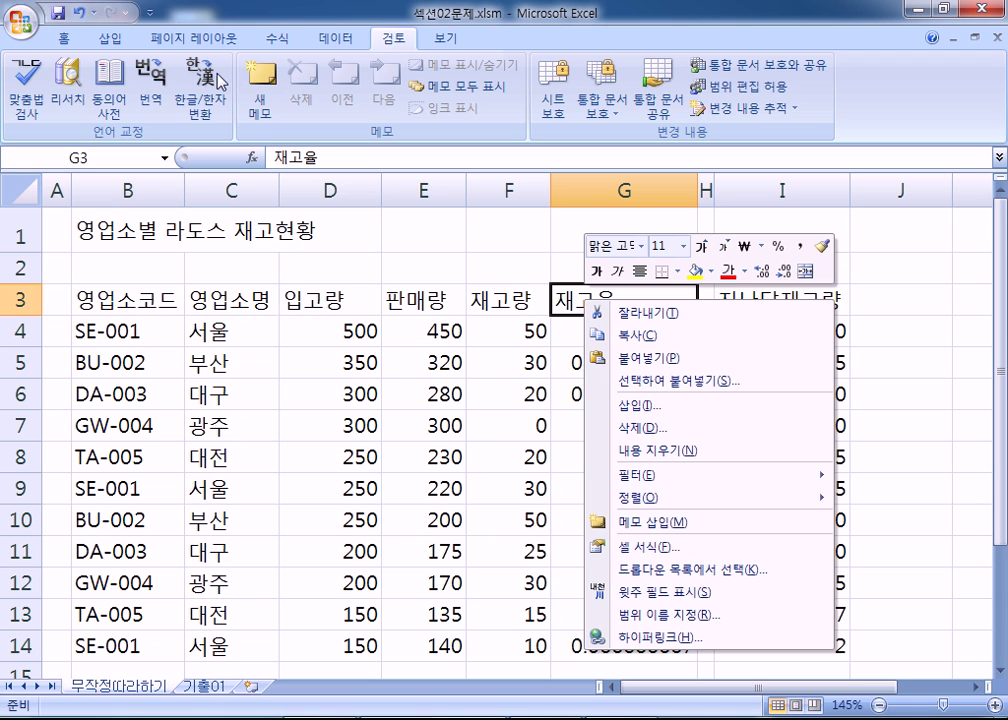
left_click(266, 88)
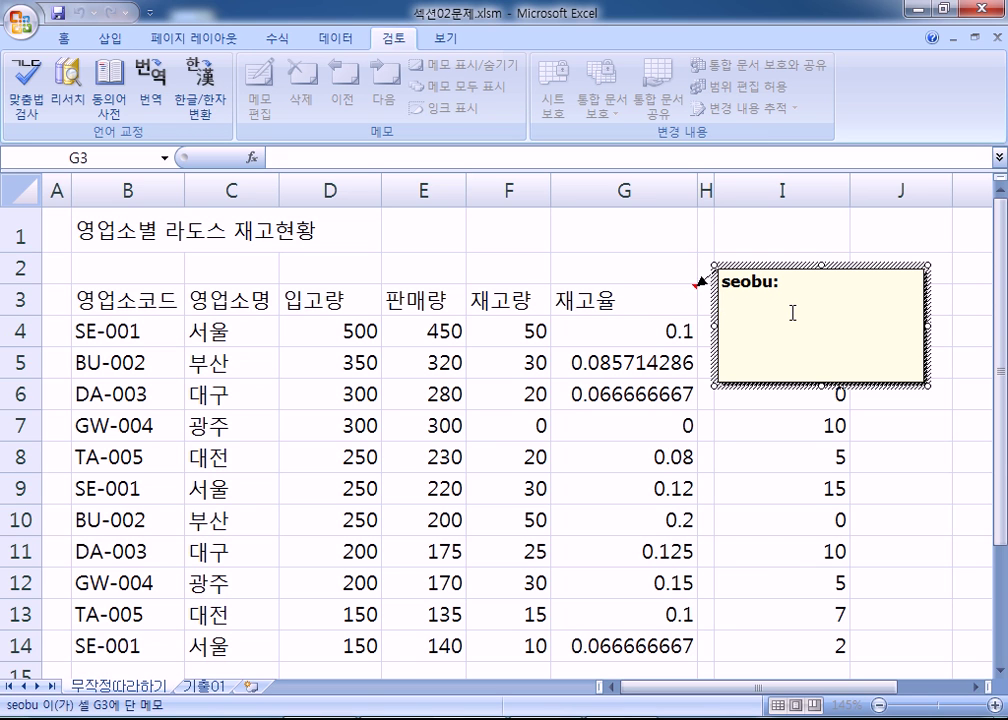
- Replace the default author name in the G3 comment with the text "재고량 대비" and finish editing it
key("BackSpace")
key("BackSpace")
key("BackSpace")
key("BackSpace")
key("BackSpace")
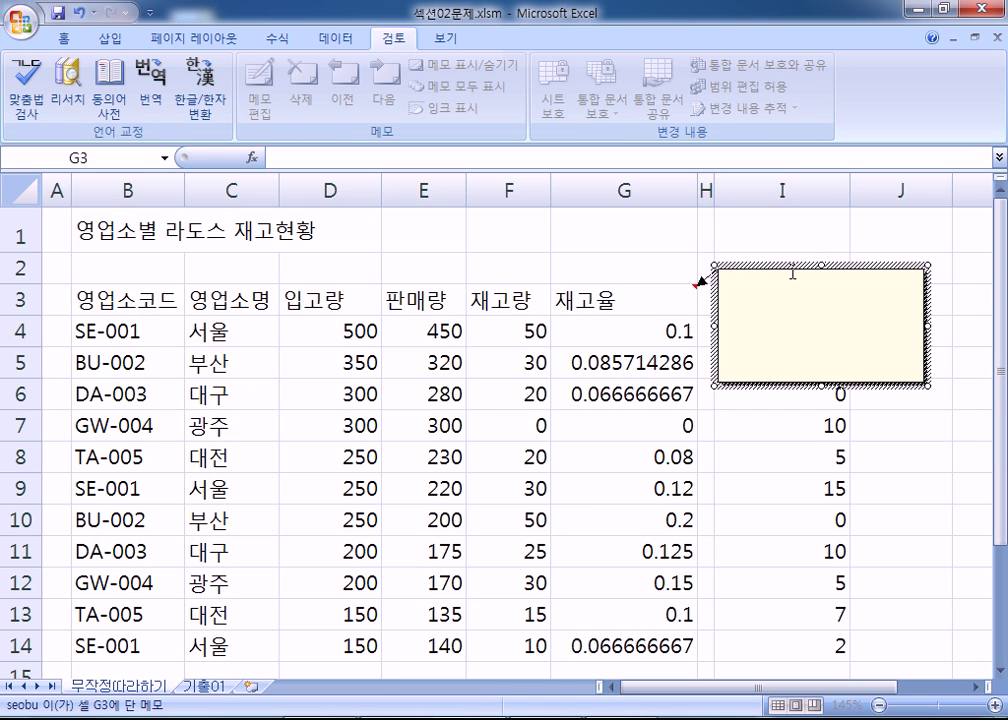
type("재고ㅇ")
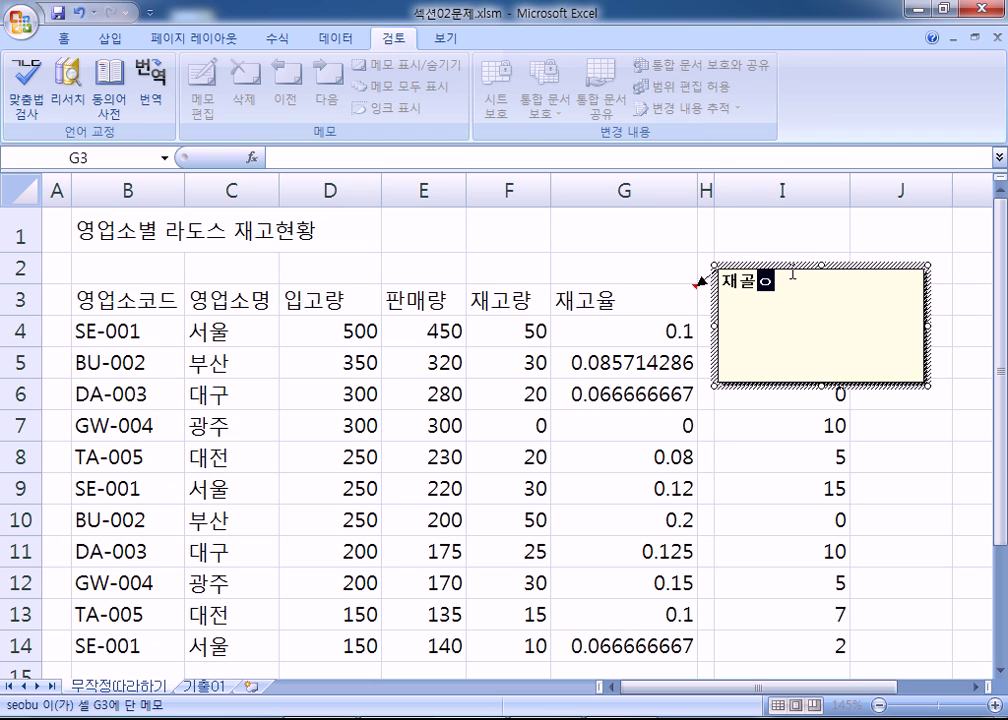
key("BackSpace")
type("랴ㅇ")
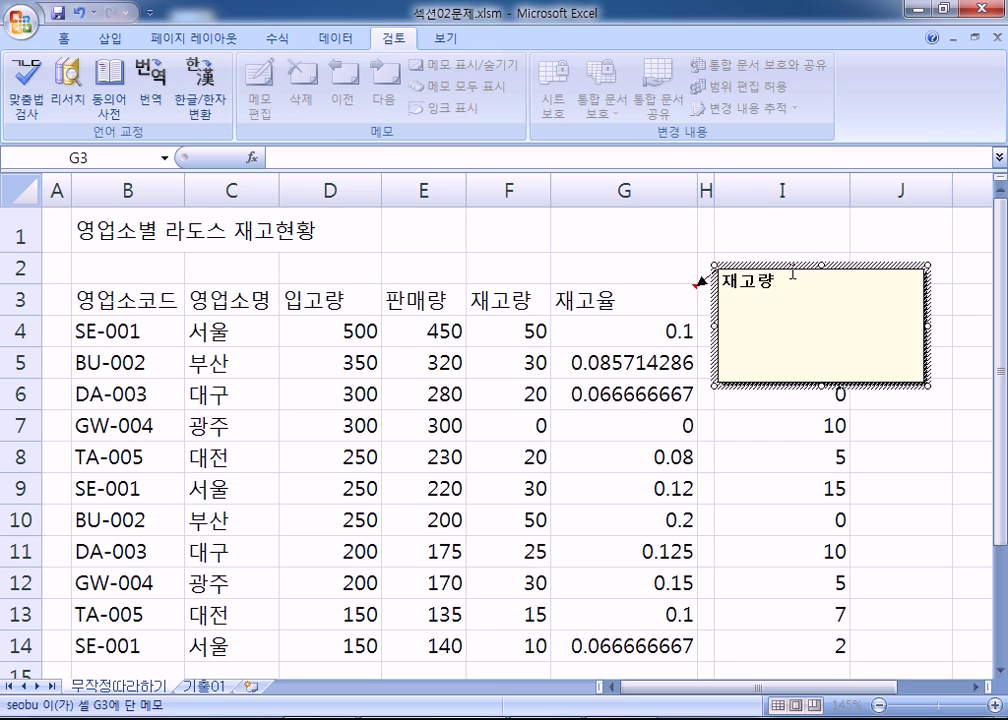
type(" ㄷㅐㅂㅣ")
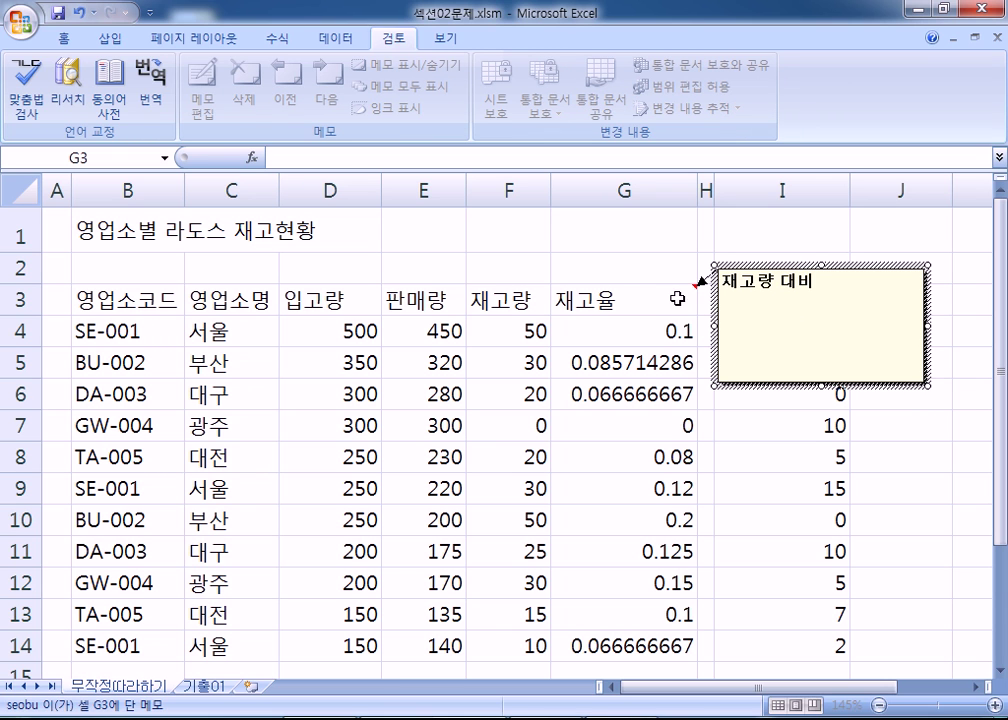
left_click(843, 294)
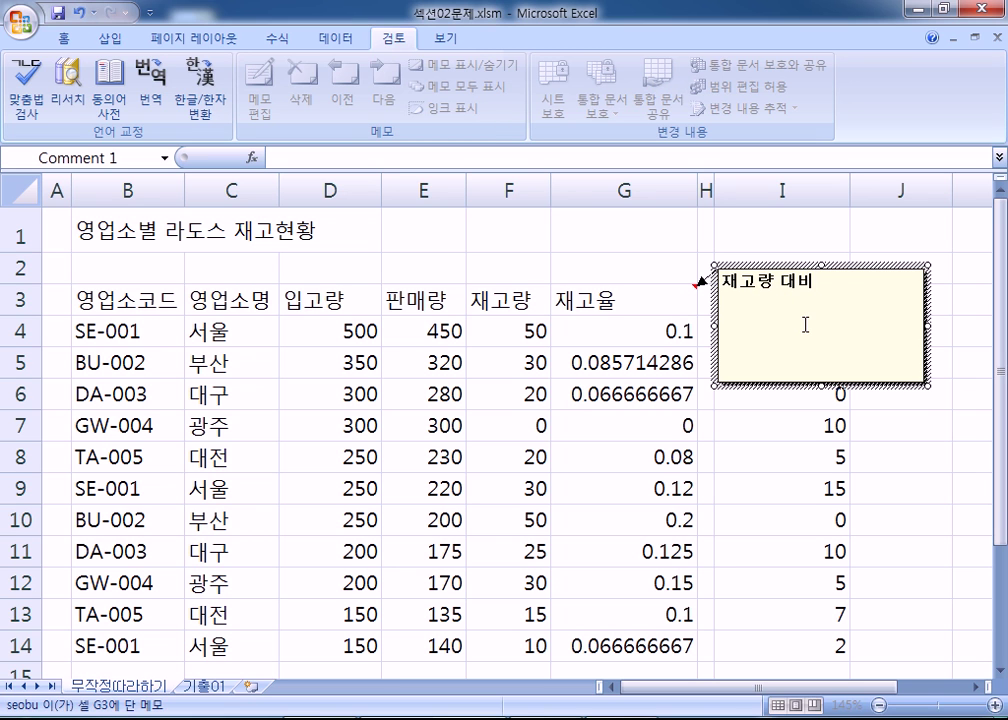
left_click(420, 249)
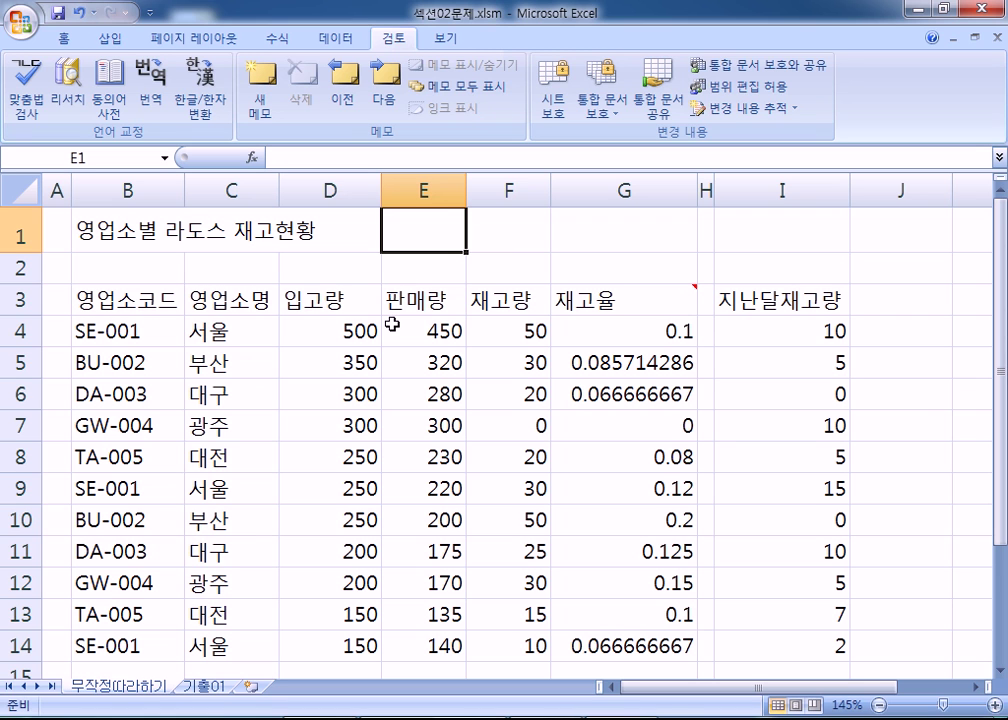
- Check the pop-up comment on cell G3, moving away to cell D2 and back to the 재고율 heading
mouse_move(659, 295)
left_click(569, 287)
left_click(367, 258)
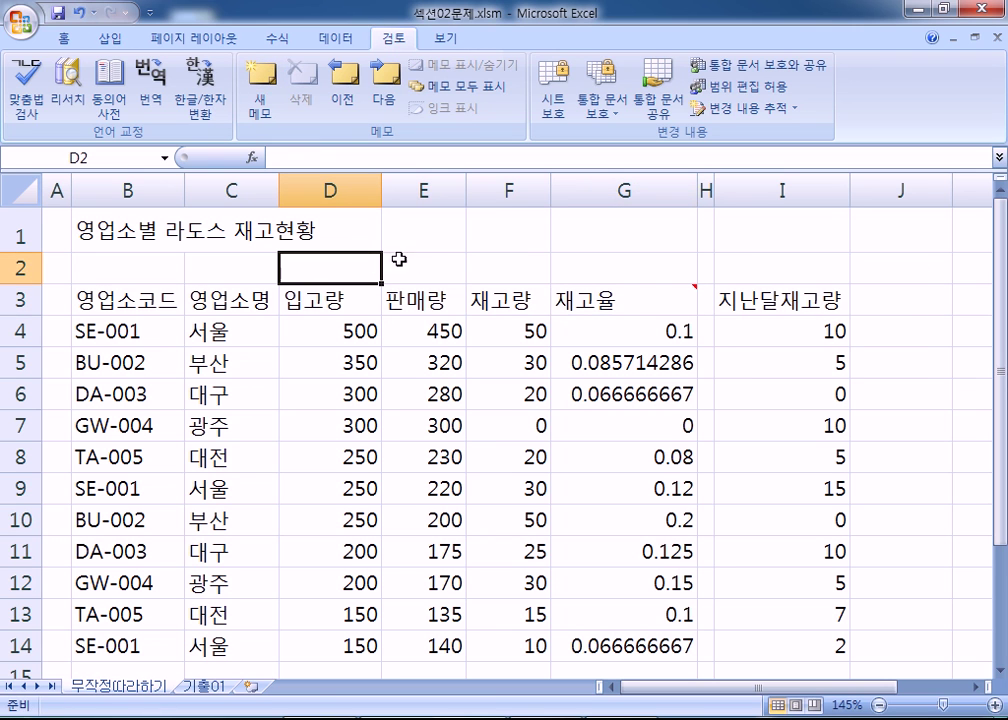
mouse_move(581, 295)
scroll(866, 466, "down", 1)
scroll(783, 405, "up", 1)
mouse_move(675, 295)
scroll(463, 249, "down", 2)
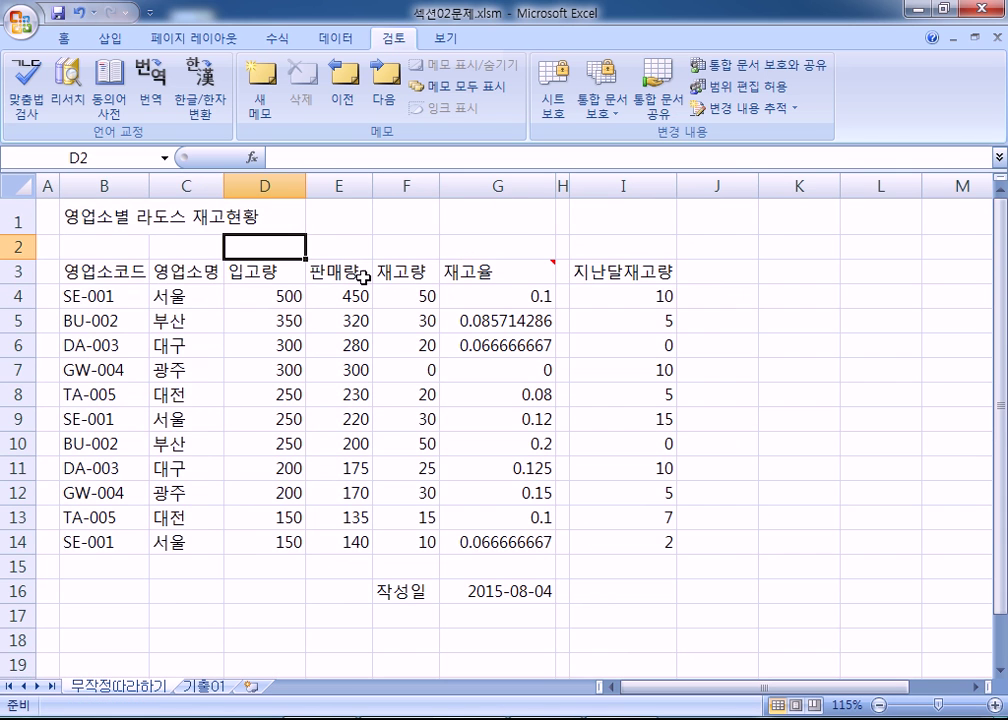
- Set the comment on cell G3 to stay displayed permanently and select cell K7
left_click(484, 268)
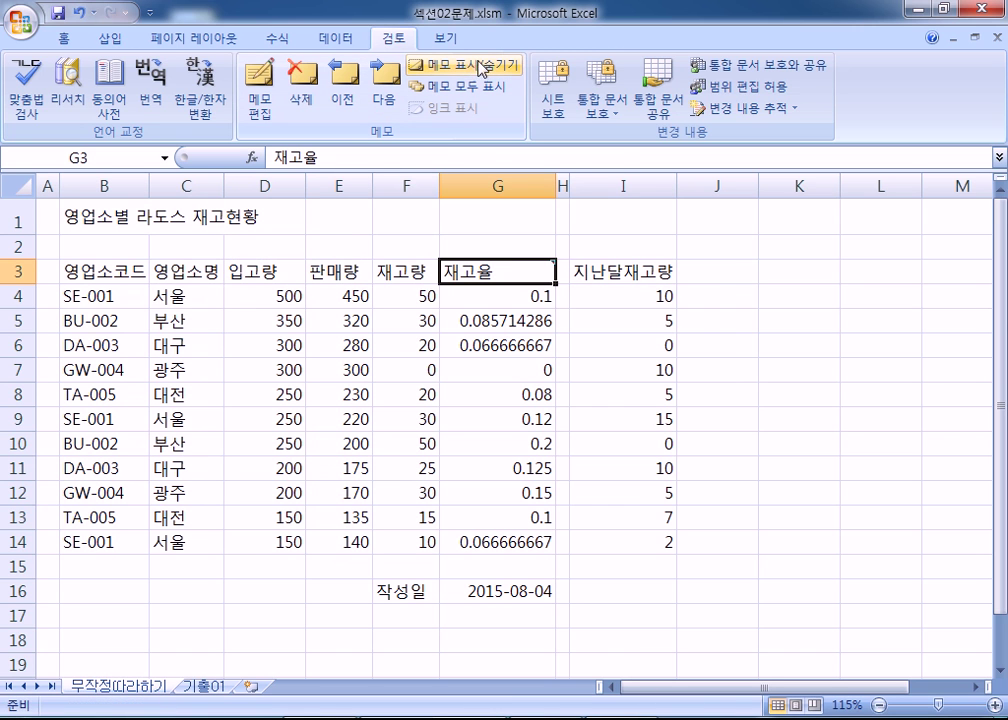
right_click(491, 270)
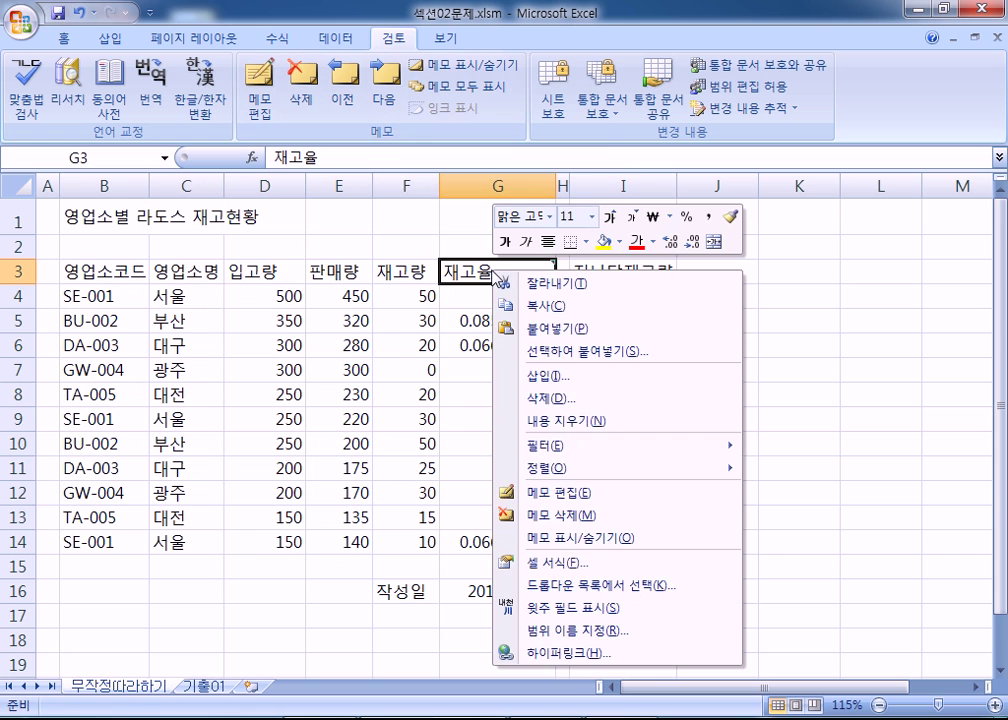
left_click(569, 540)
left_click(792, 376)
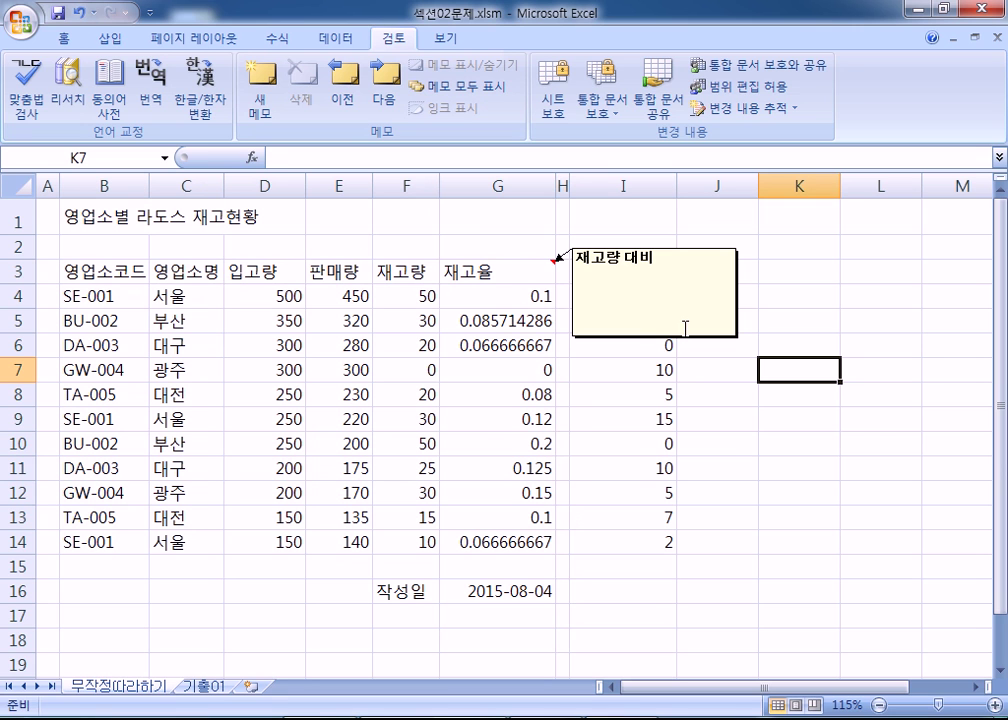
- Hide the comment on cell G3, show it again and select cell L9
left_click(459, 272)
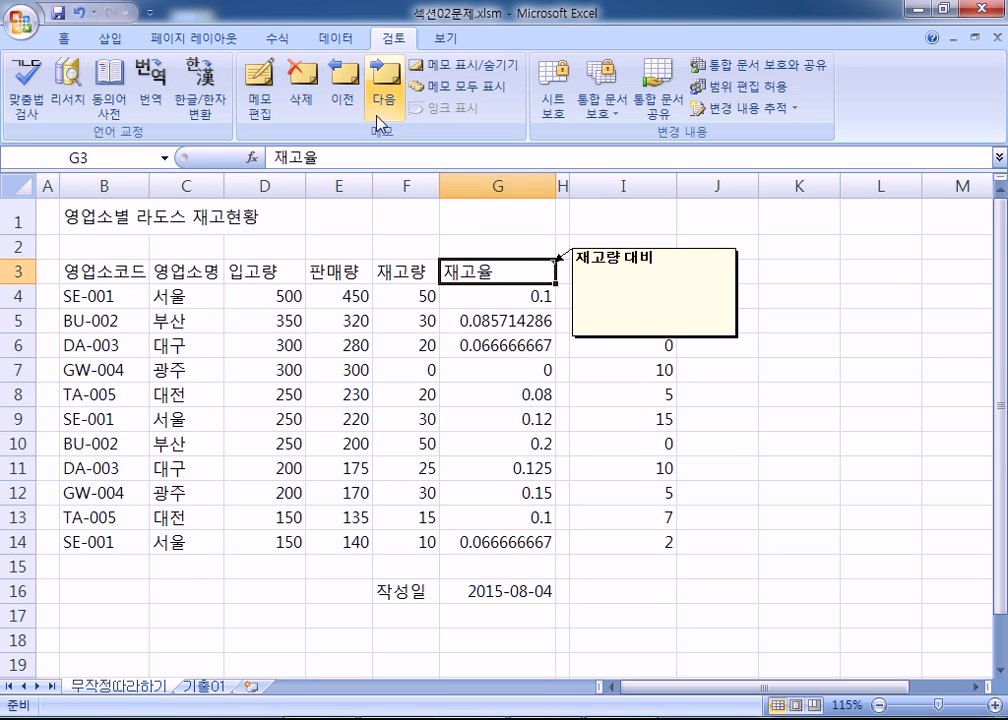
left_click(471, 70)
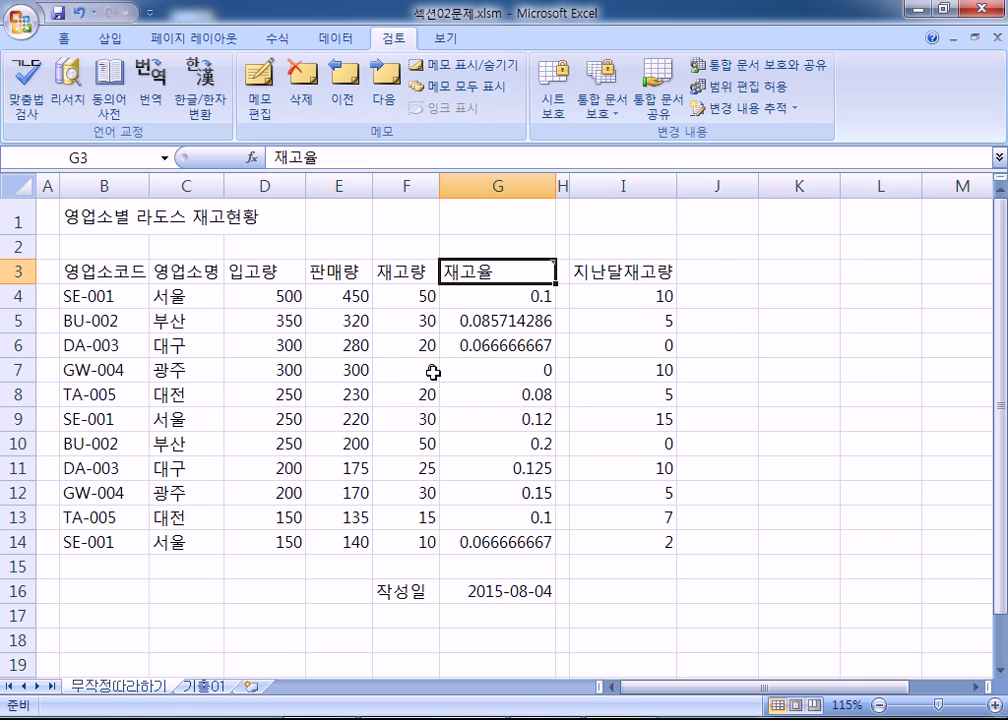
mouse_move(471, 269)
left_click(469, 68)
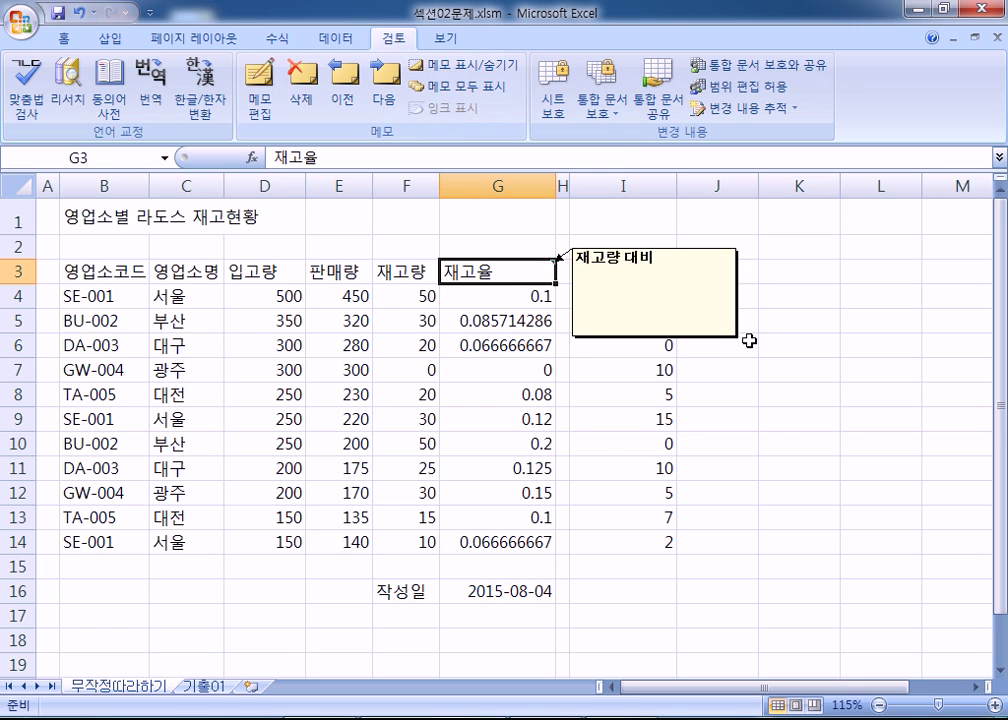
left_click(852, 413)
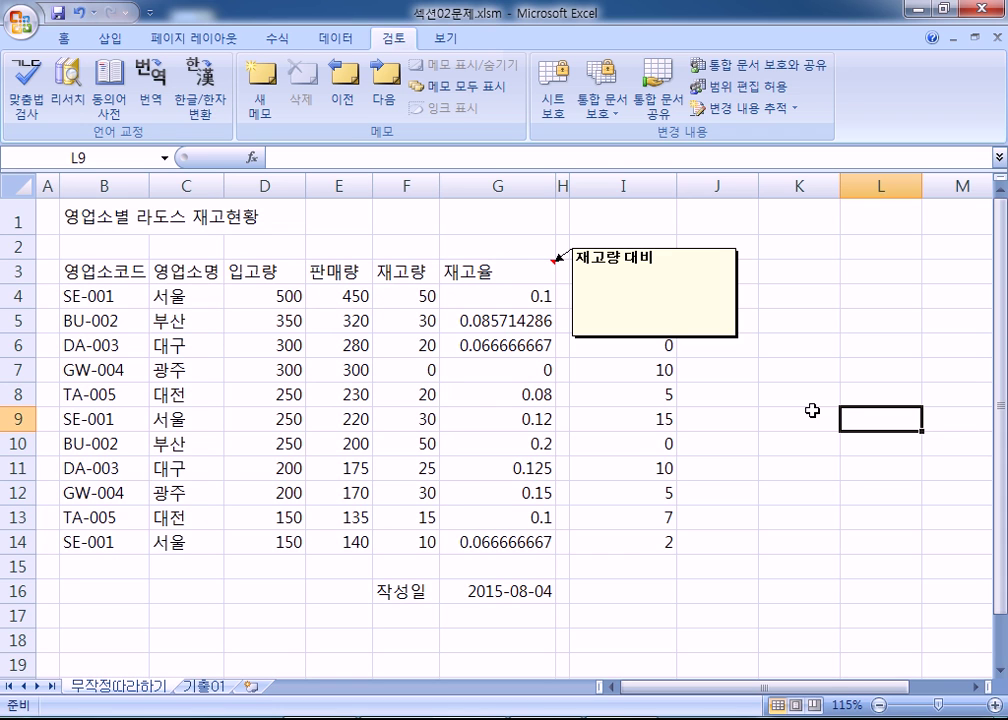
- Select the title range B1:G1 above the table
left_click(101, 213)
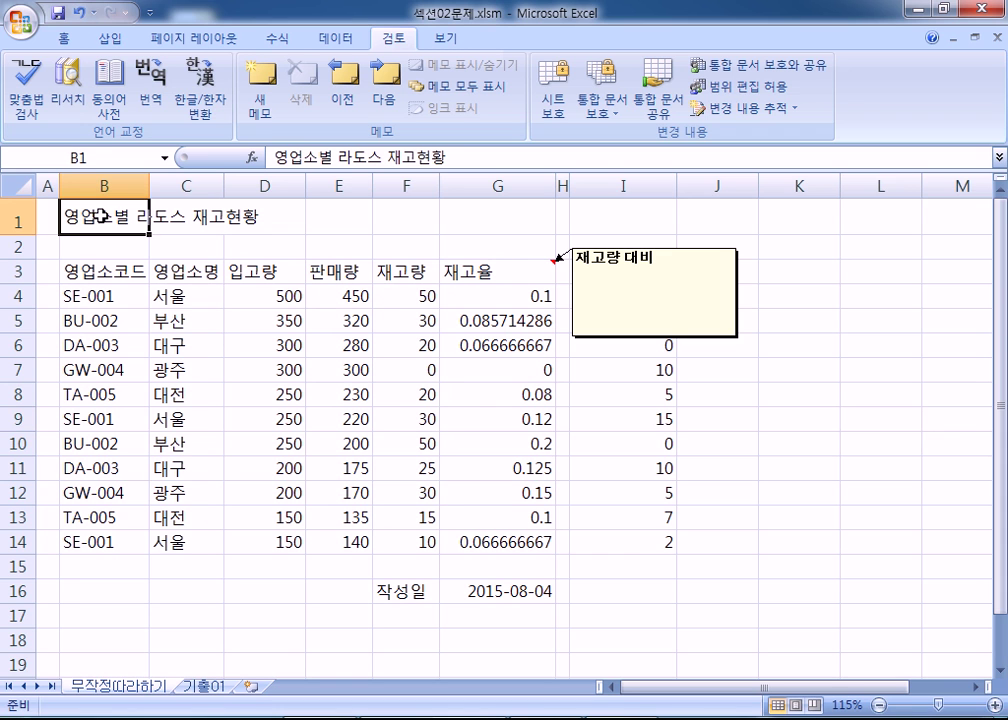
left_click_drag(101, 213, 499, 219)
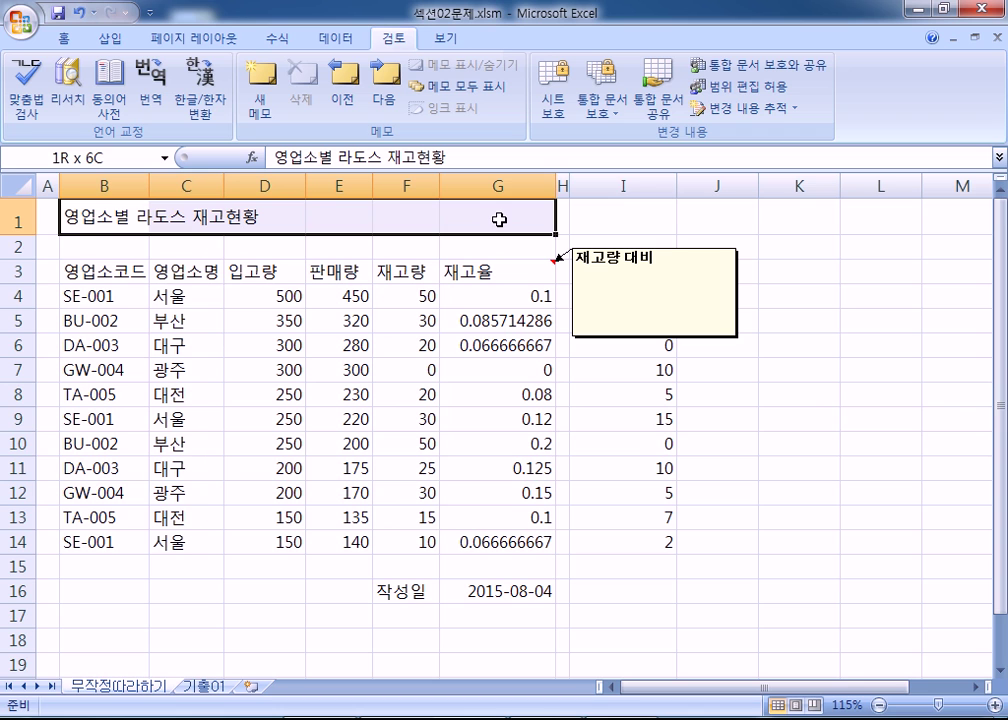
left_click(76, 218)
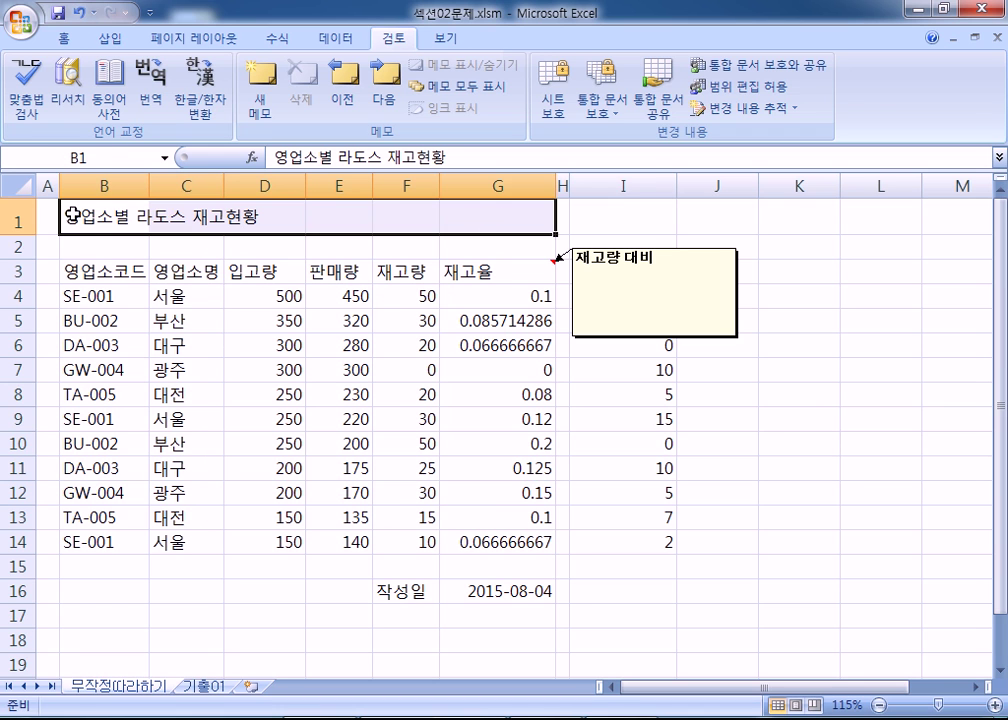
left_click_drag(76, 218, 473, 216)
left_click(138, 224)
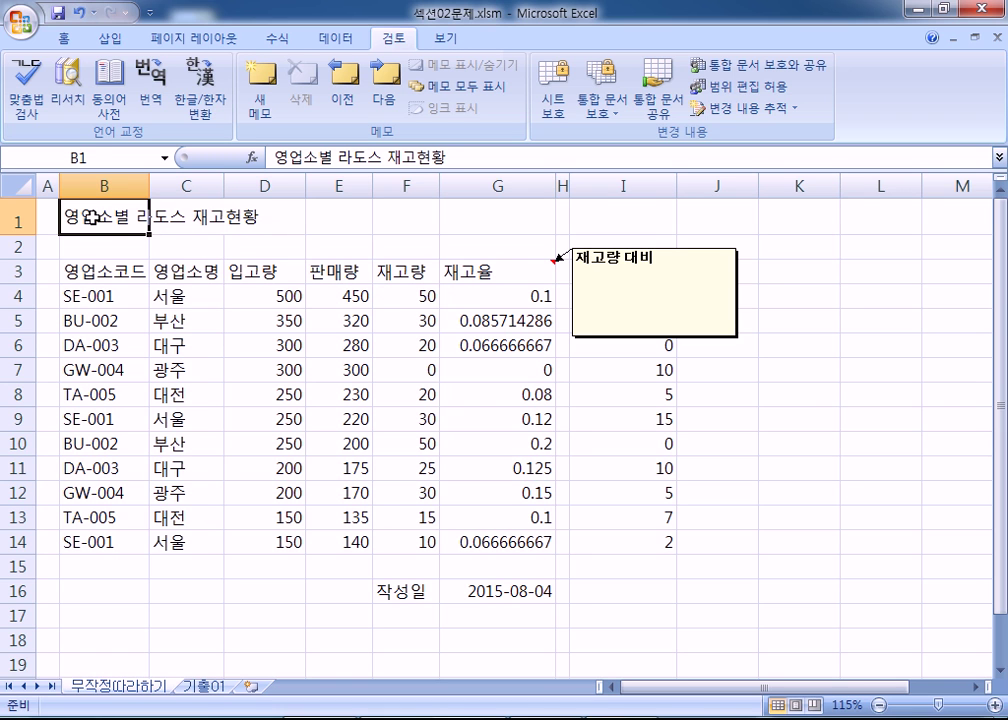
left_click_drag(74, 220, 488, 213)
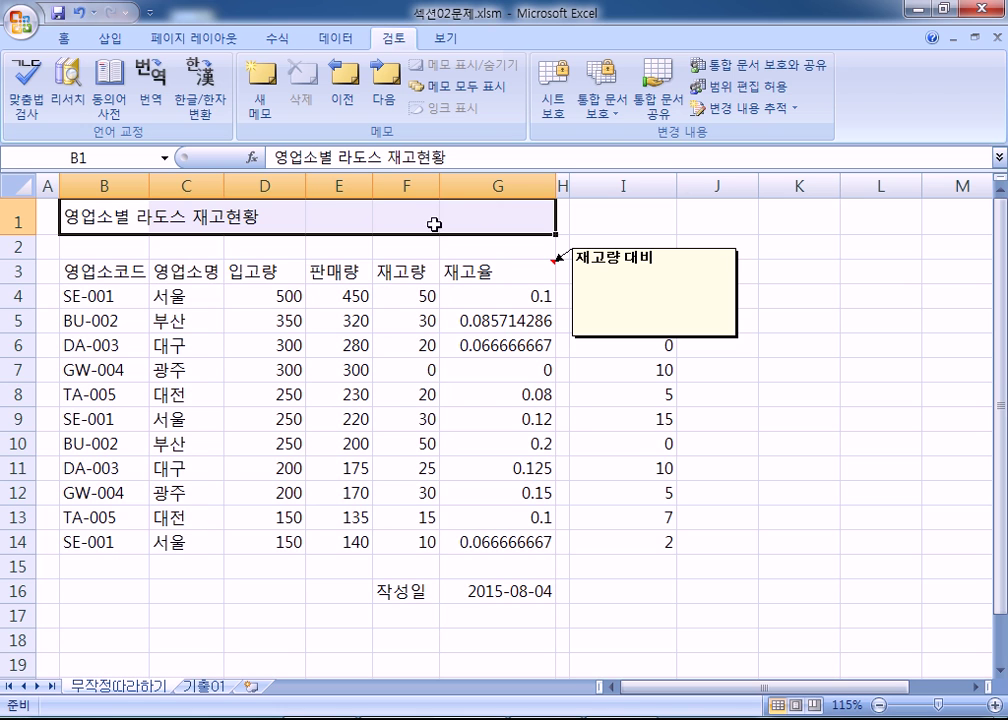
- Try centre alignment and Merge & Center on the title range B1:G1, reverting each one
left_click(65, 40)
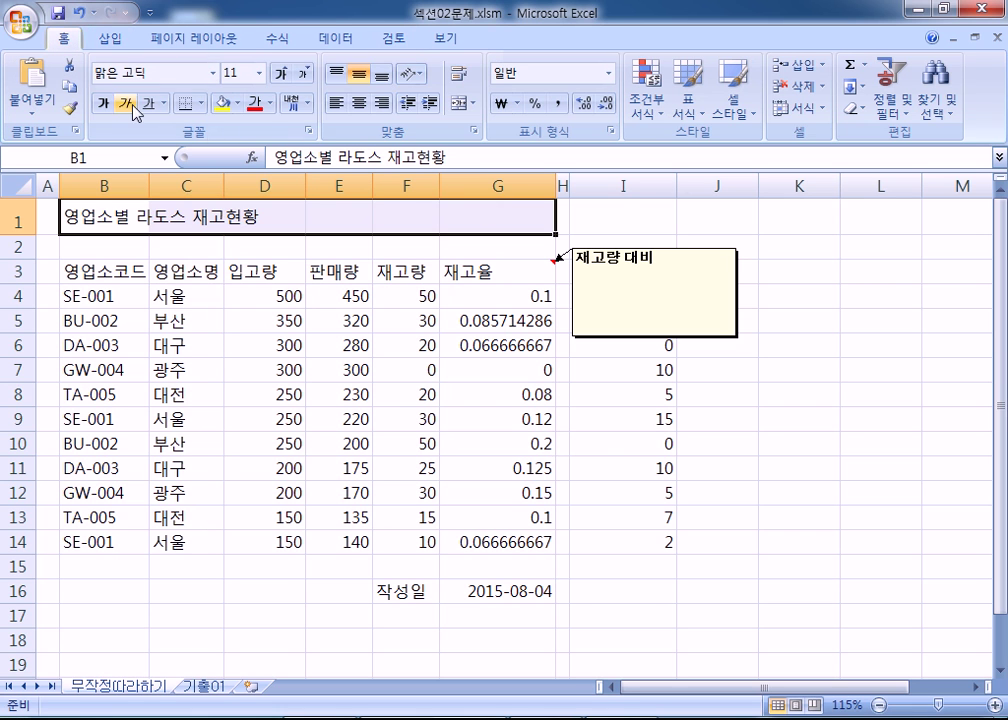
left_click(359, 104)
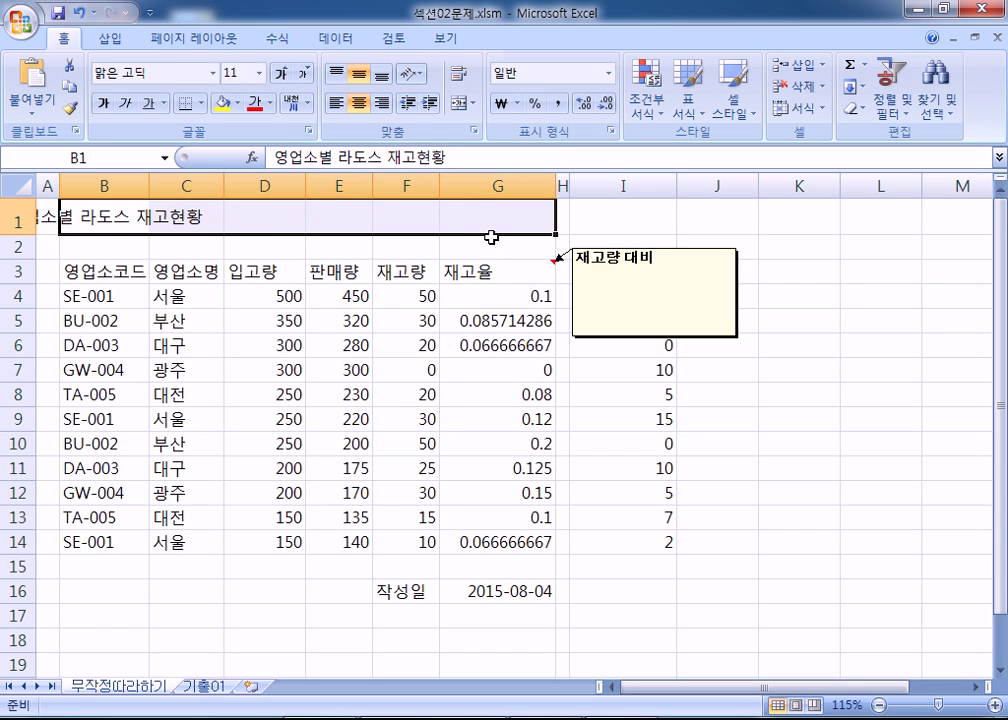
left_click(359, 103)
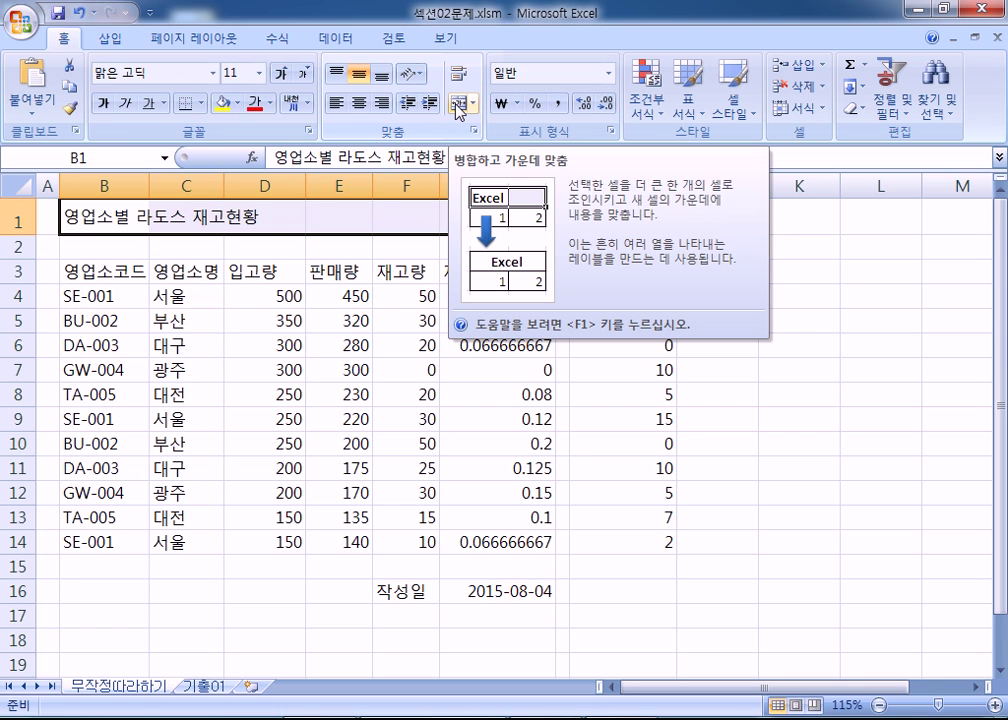
left_click(459, 105)
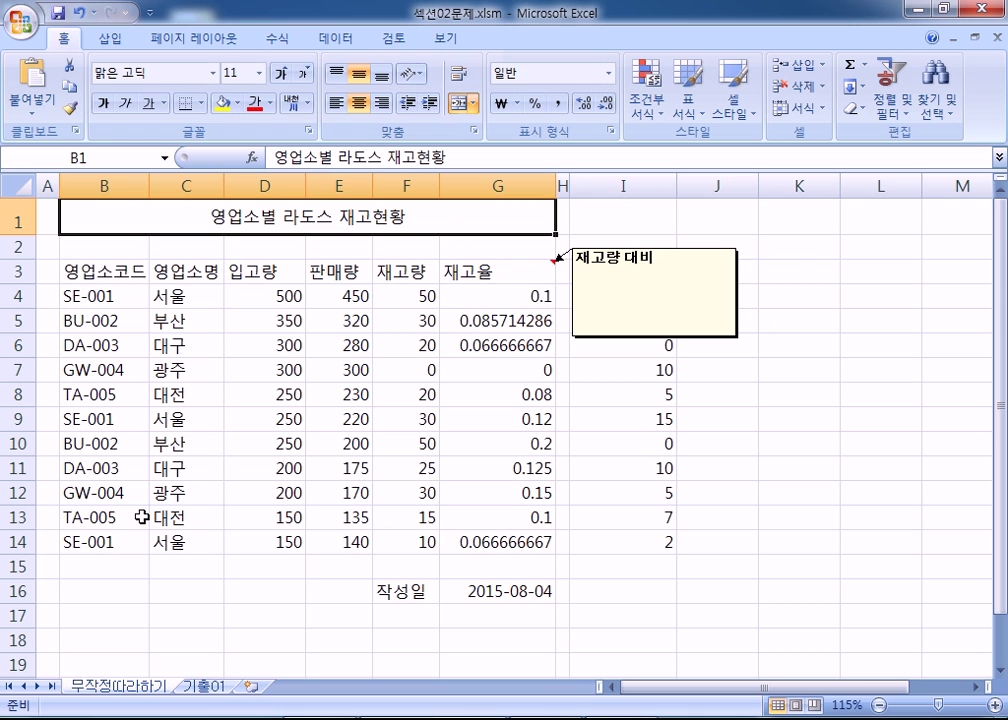
left_click(459, 105)
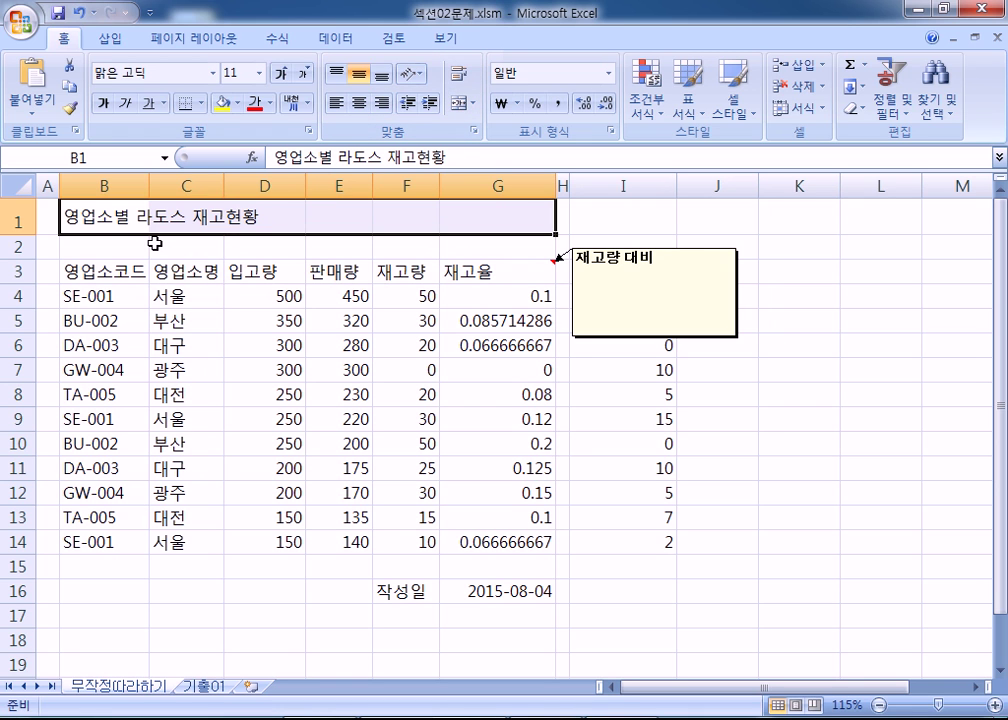
- Try Merge & Center on the wider range B1:J1 and remove the merge
left_click_drag(92, 218, 704, 205)
key("alt+h")
key("m")
key("c")
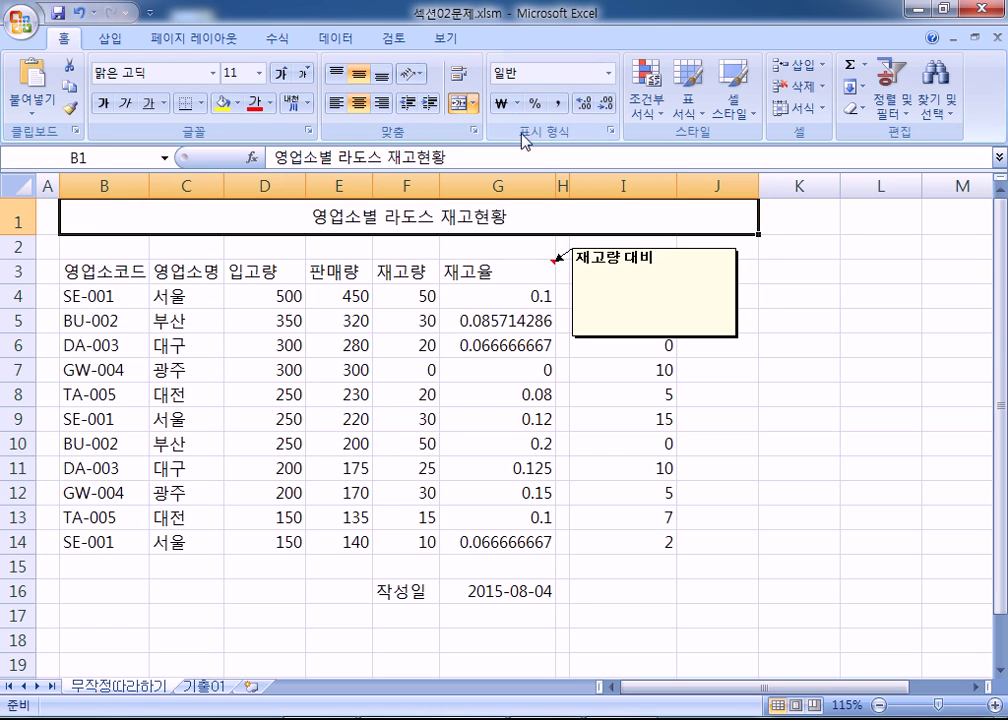
left_click(459, 103)
- Merge and centre the title across B1:G1
left_click_drag(115, 213, 470, 205)
left_click(460, 105)
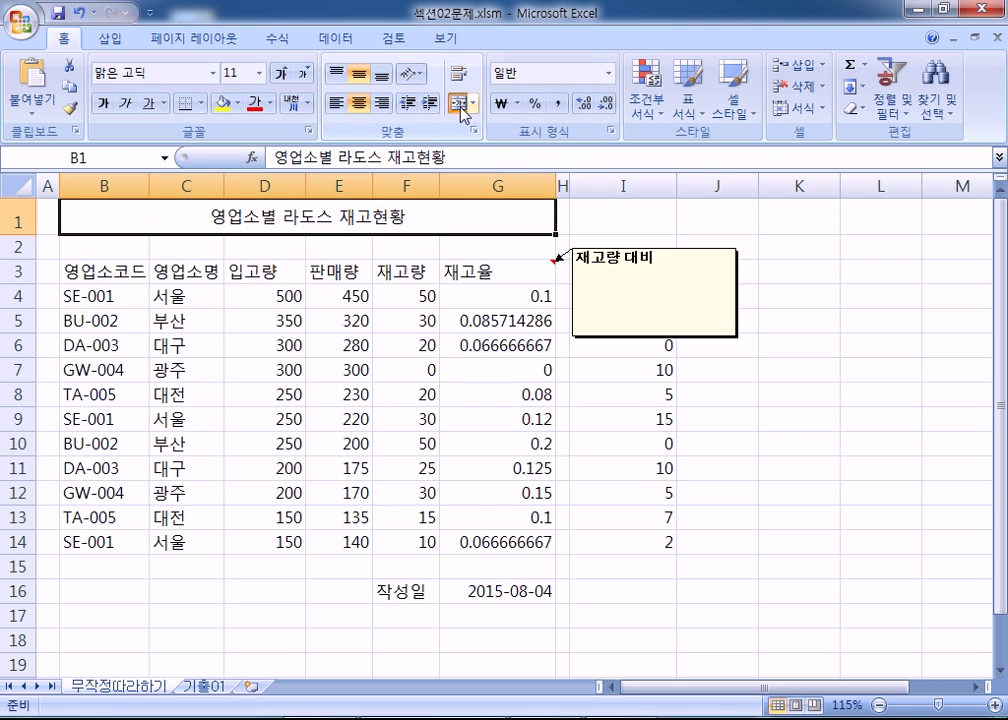
- Try right and left alignment on the merged title, restore centre alignment, and toggle its merge off and on
left_click(383, 105)
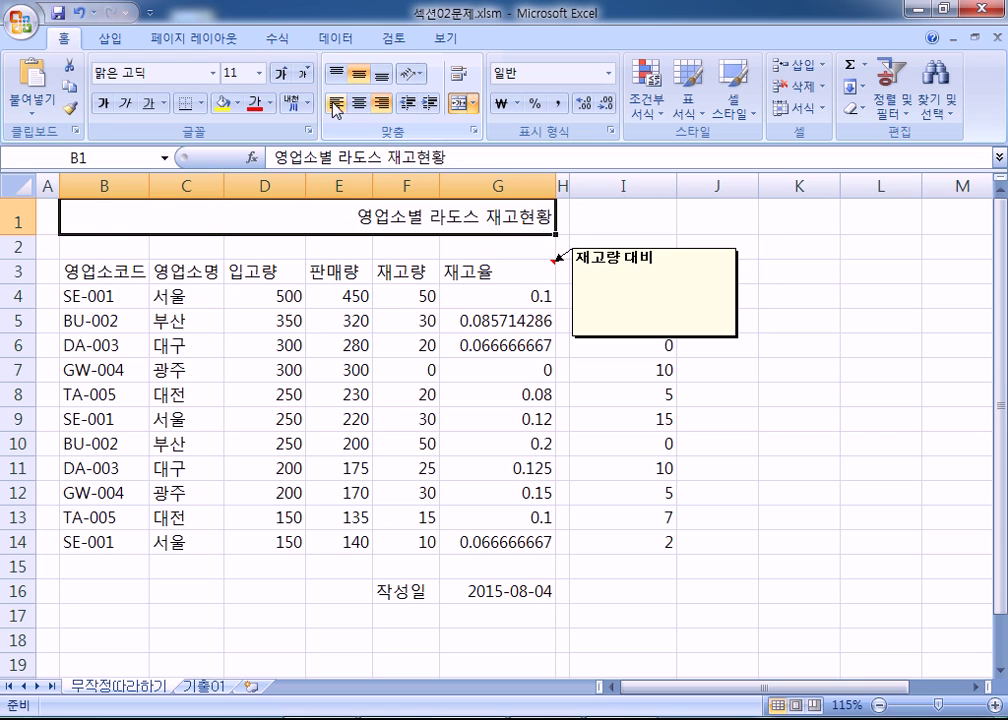
left_click(339, 106)
left_click(362, 108)
left_click(360, 104)
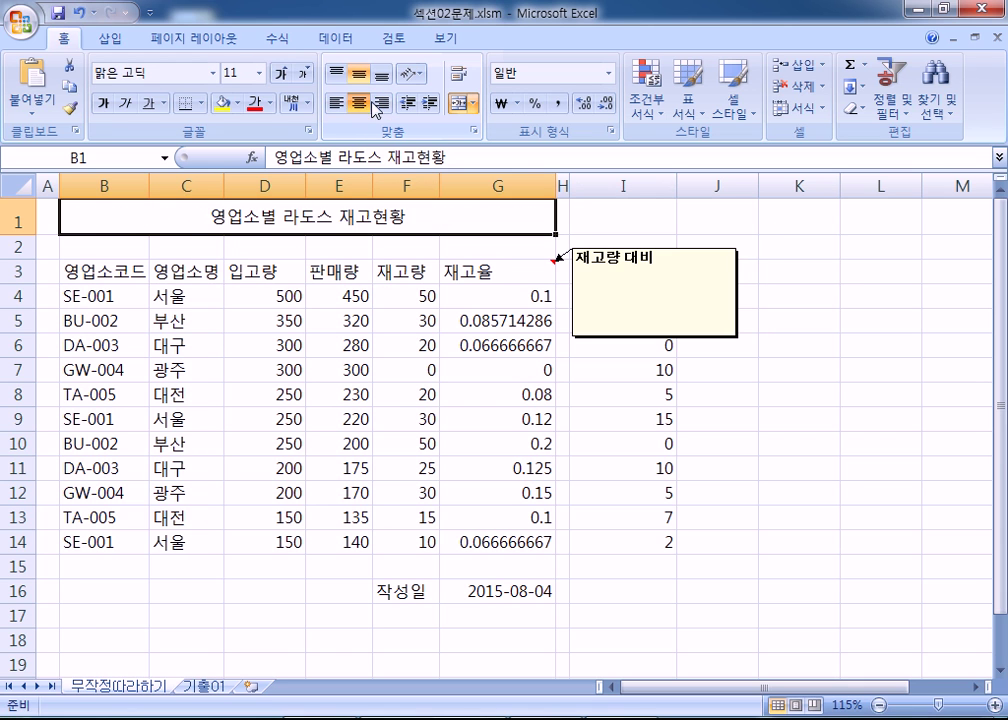
left_click(461, 105)
left_click(461, 105)
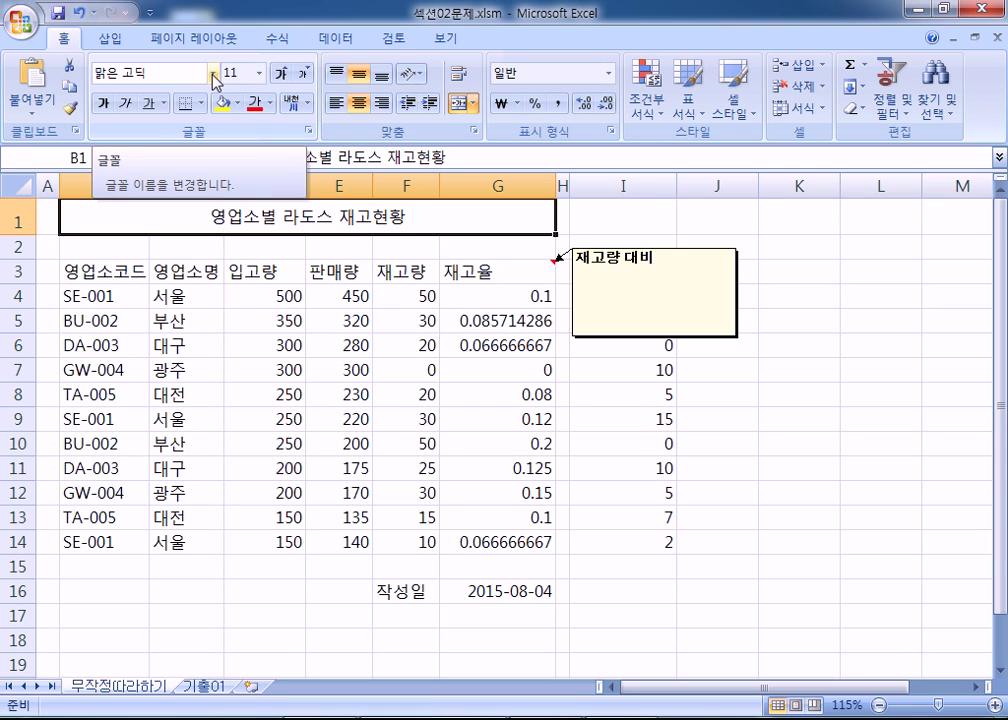
- Set the merged title's font to 굴림 and look through the available fonts
left_click(213, 74)
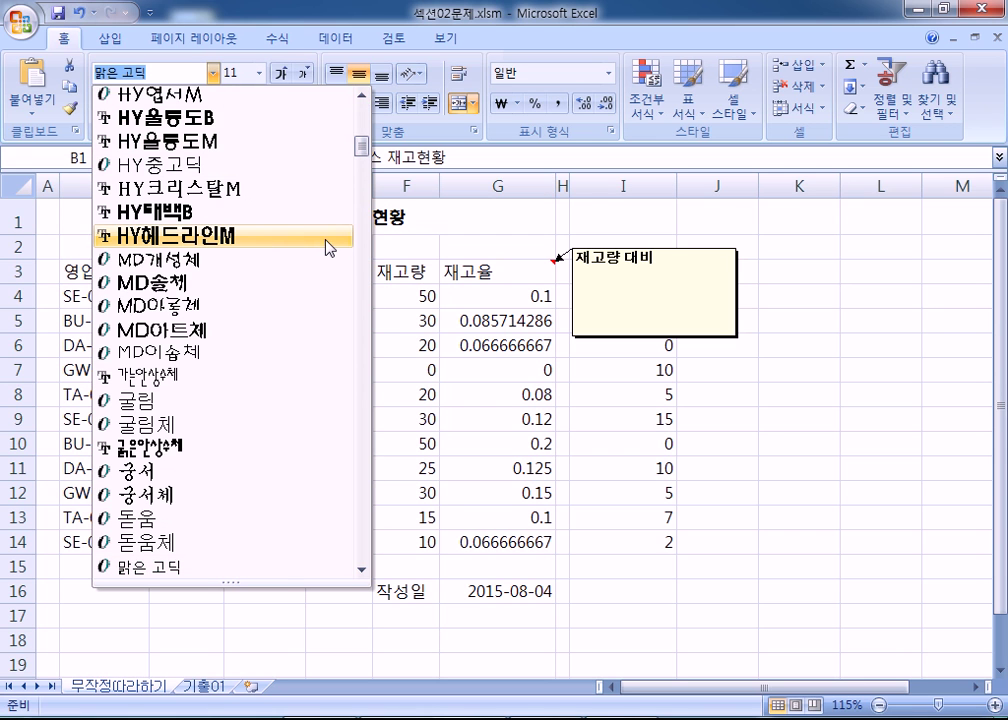
left_click(175, 80)
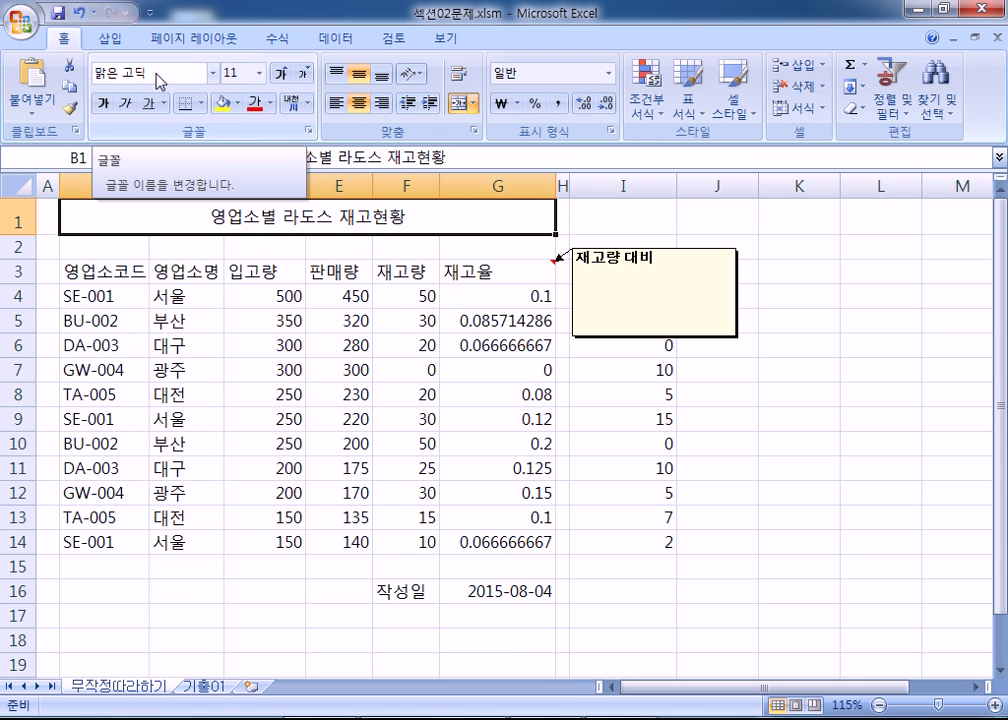
left_click(157, 80)
type("굴림")
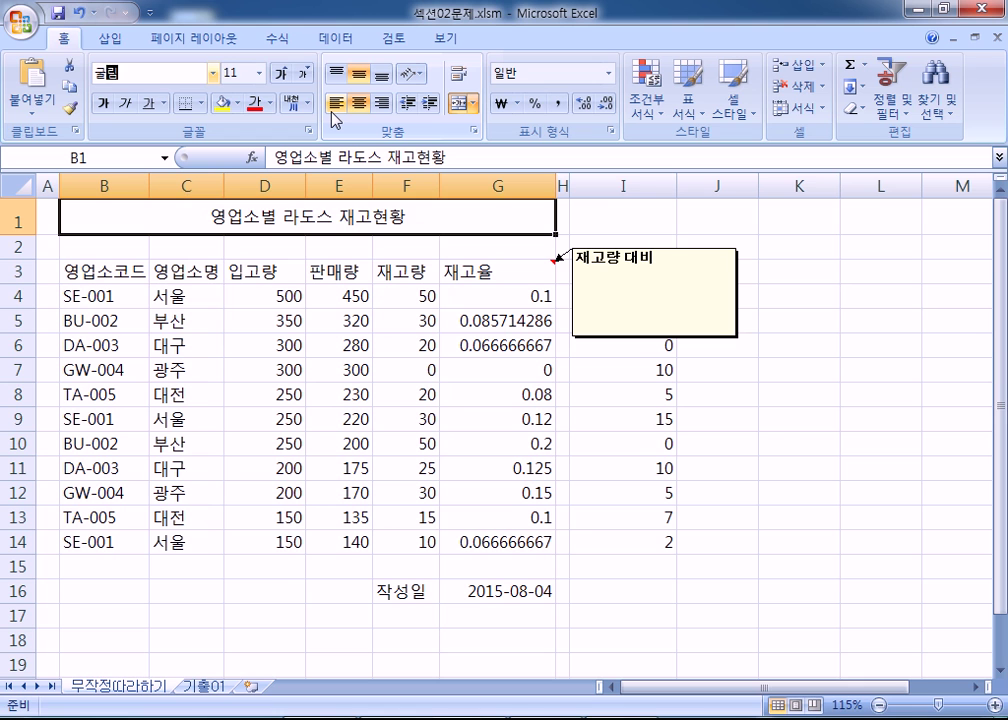
key("Return")
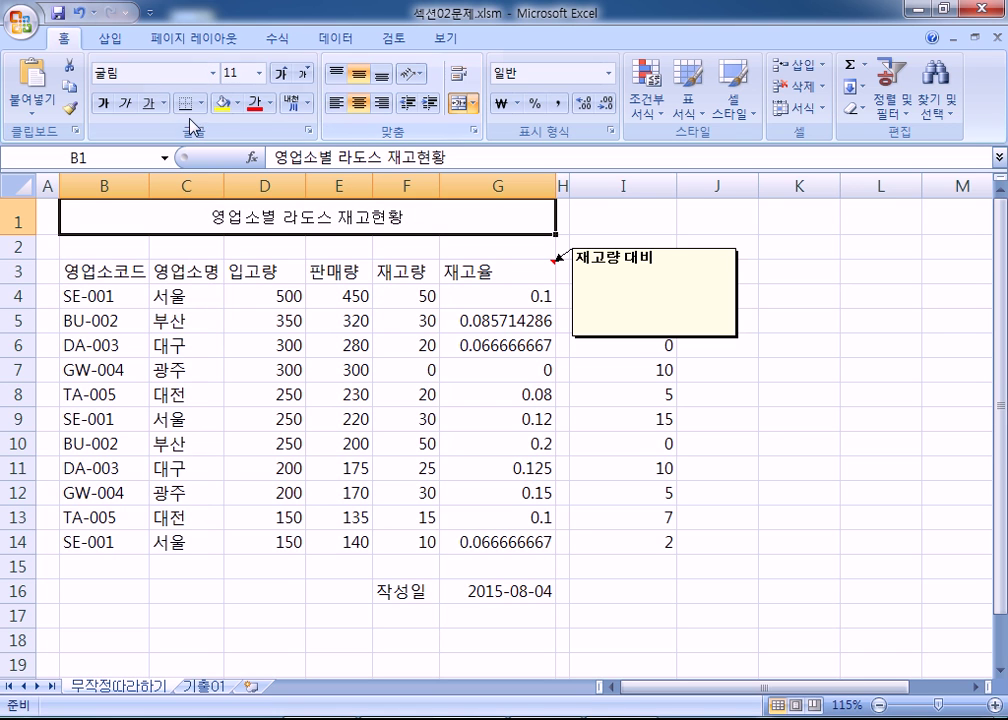
left_click(212, 73)
scroll(160, 400, "down", 3)
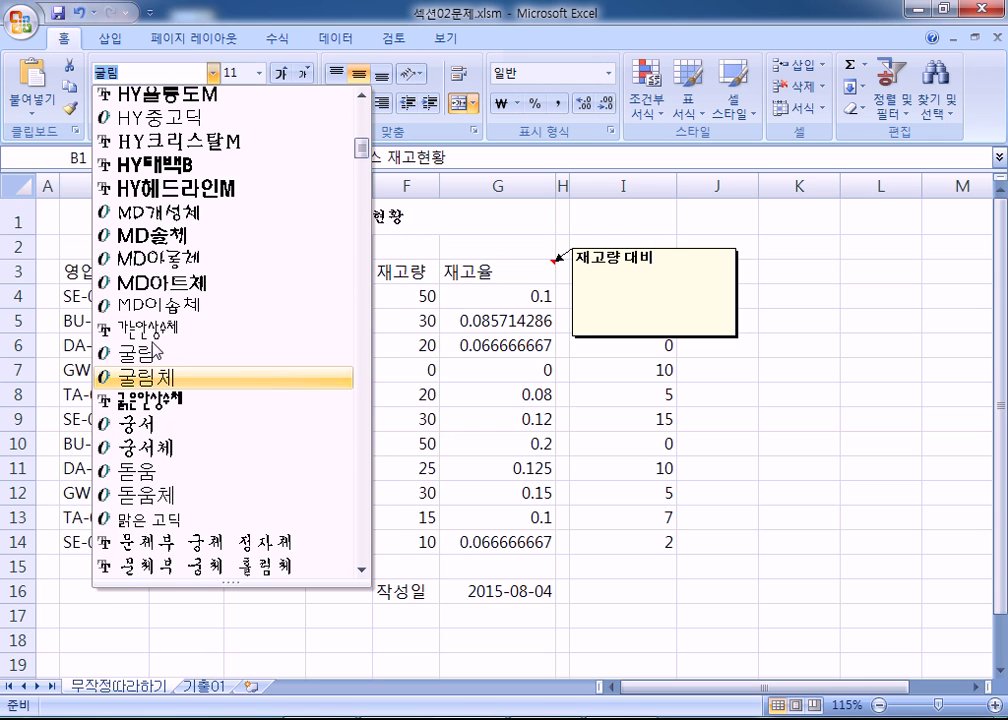
left_click(262, 75)
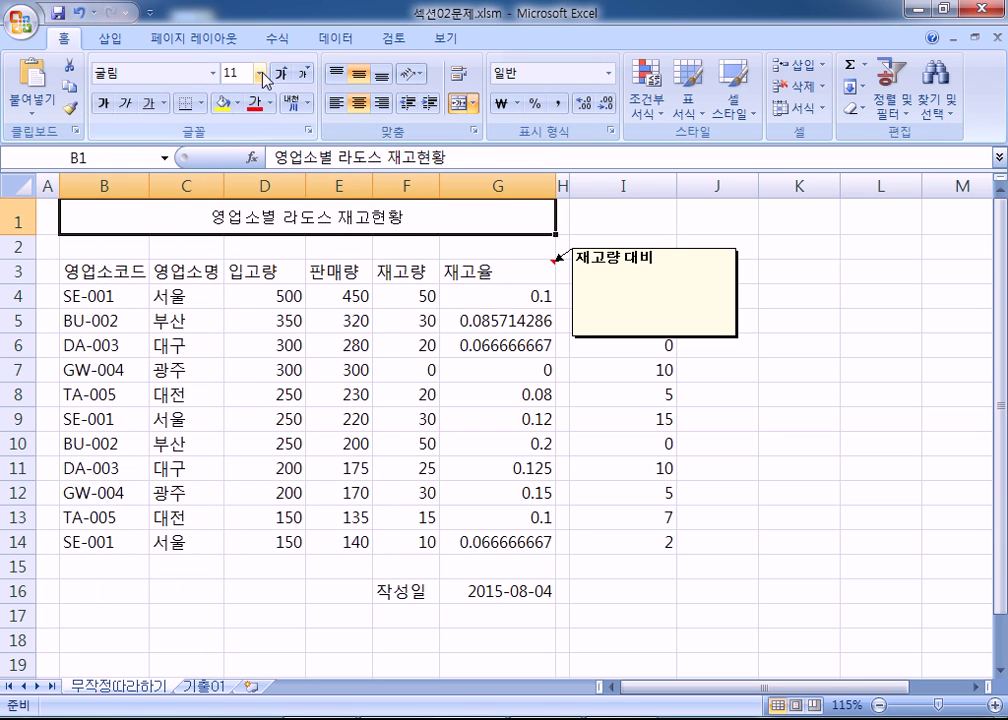
left_click(262, 75)
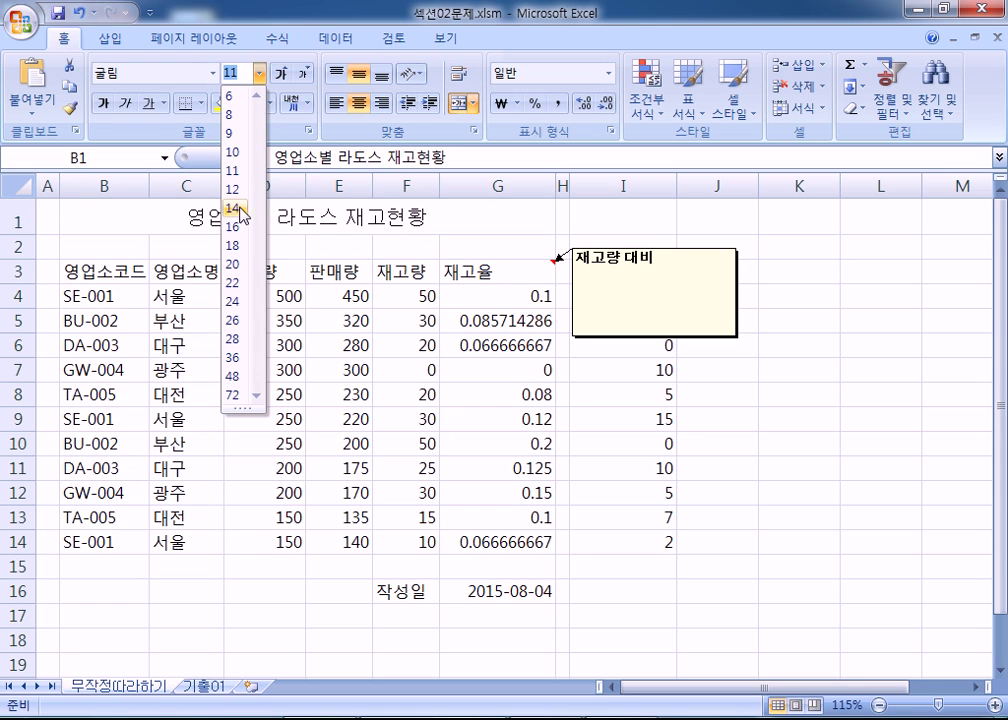
left_click(232, 73)
type("14")
key("Escape")
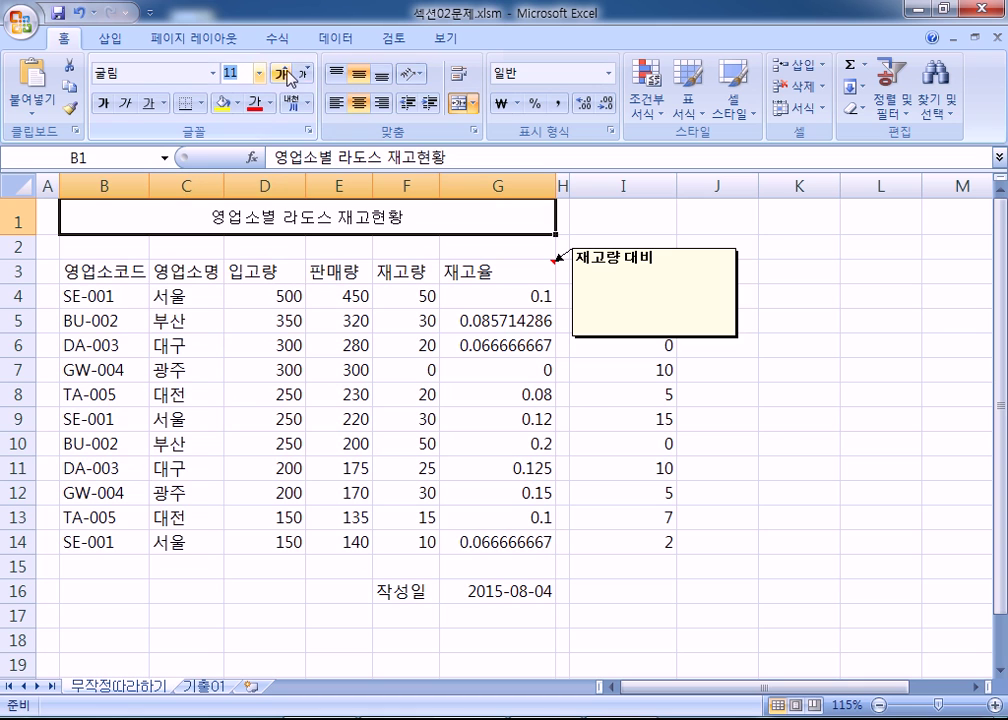
- Increase and decrease the title's font size in steps, finishing at 14
left_click(287, 74)
left_click(287, 74)
left_click(287, 74)
left_click(302, 74)
left_click(302, 74)
left_click(281, 76)
left_click(282, 76)
left_click(302, 74)
left_click(302, 74)
left_click(285, 76)
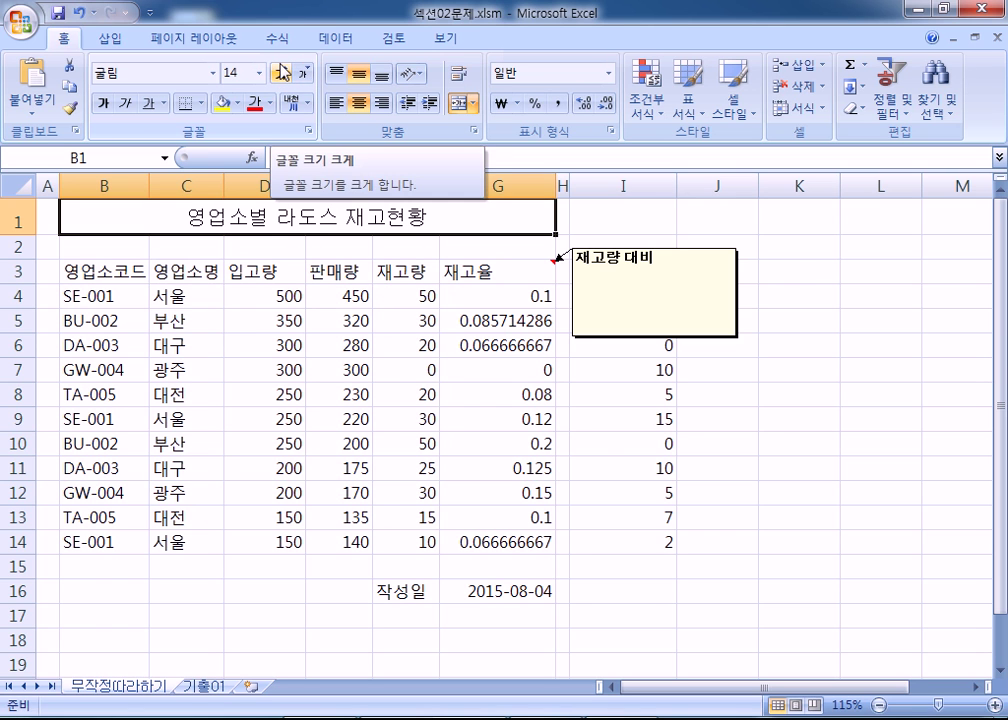
- Make the title in B1:G1 bold and underlined
left_click(104, 104)
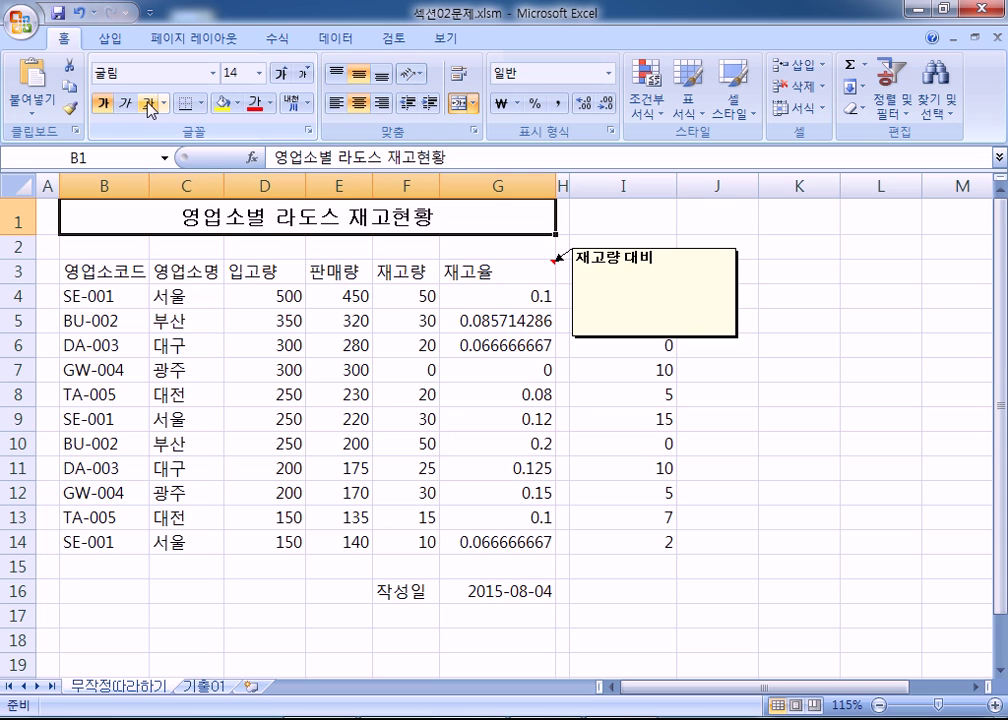
left_click(150, 105)
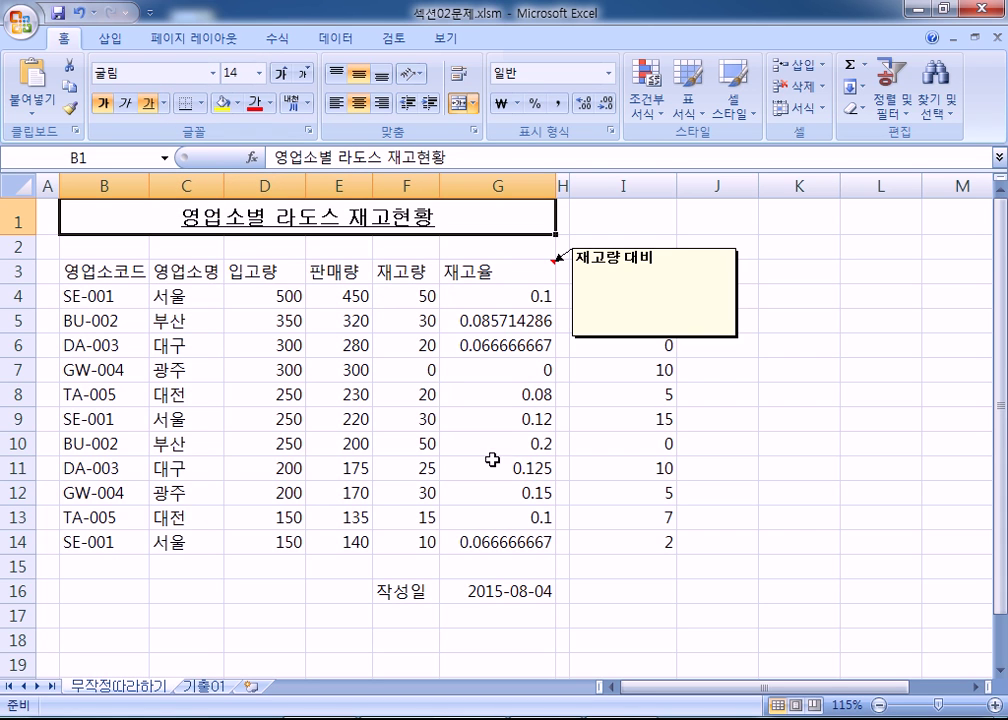
- Switch to the Notepad notes and add a dashed separator line and the heading "바로가기 키" at the end
key("alt+Tab")
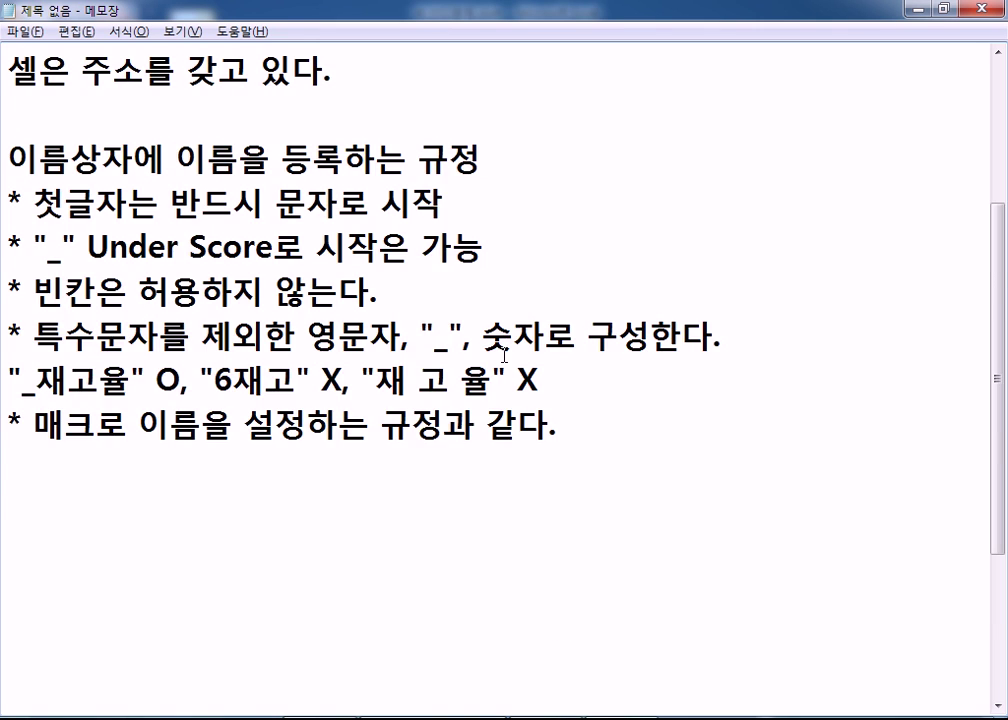
scroll(504, 360, "down", 2)
type("---------")
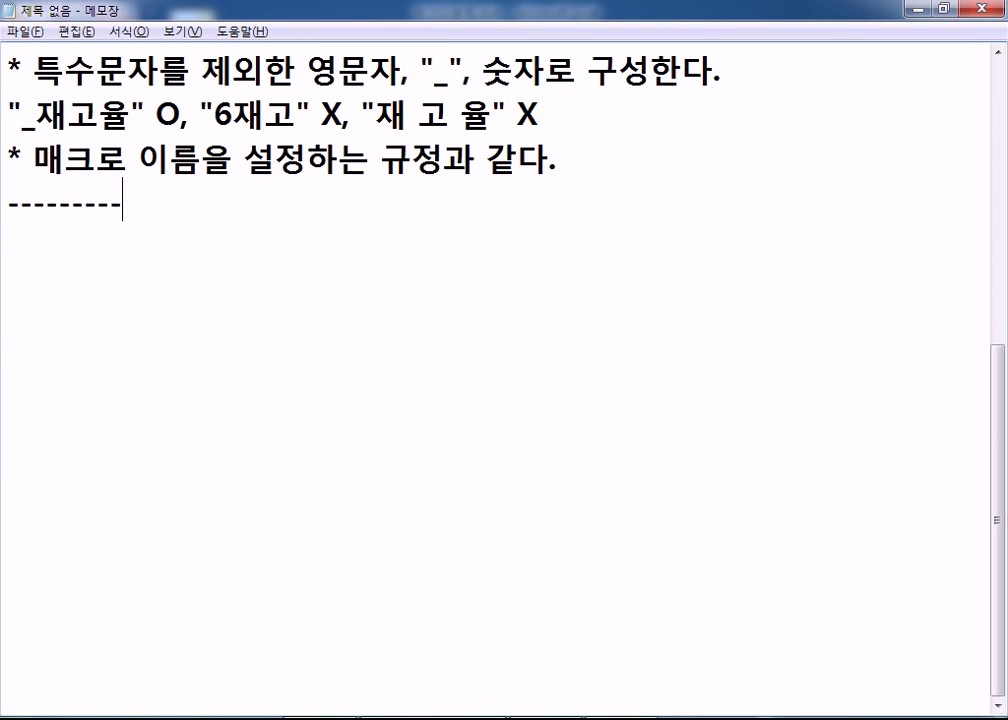
key("Return")
type("바")
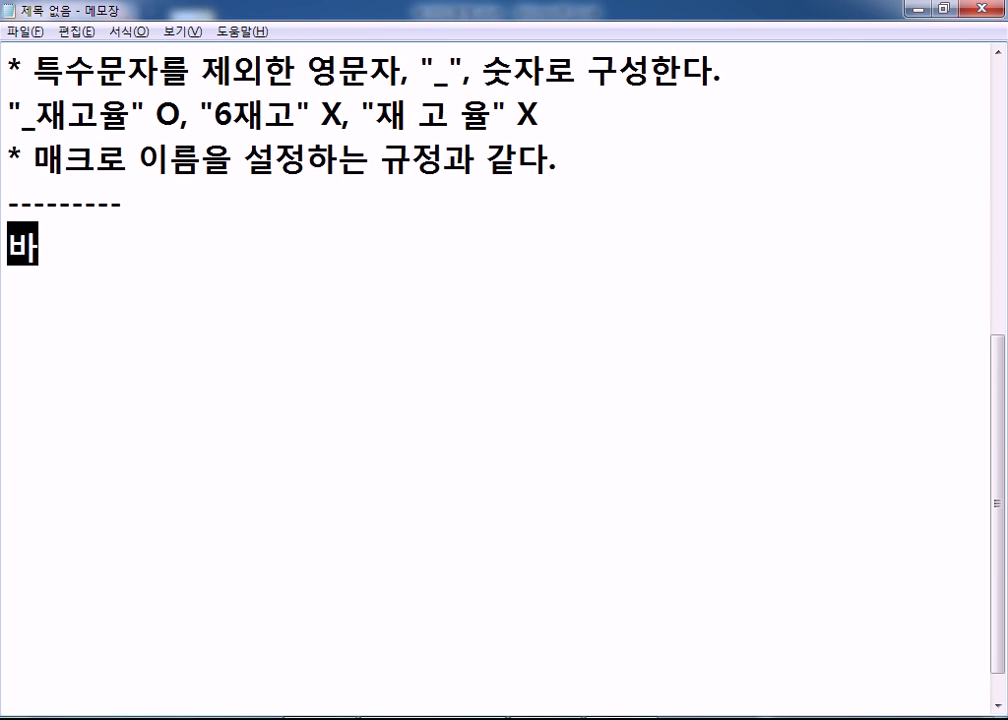
type("로가기 키")
key("Left")
key("End")
key("Return")
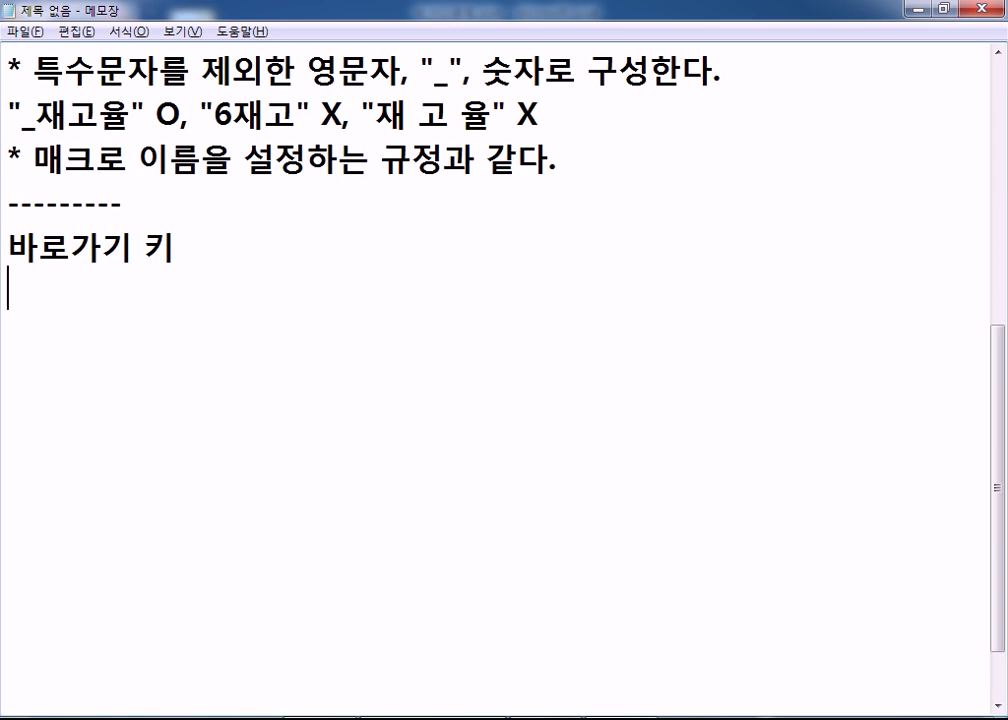
- Add the line "Ctrl + A ~ Ctrl + Z" under the heading and delete the extra "Ctrl + B" line
type("trl + A")
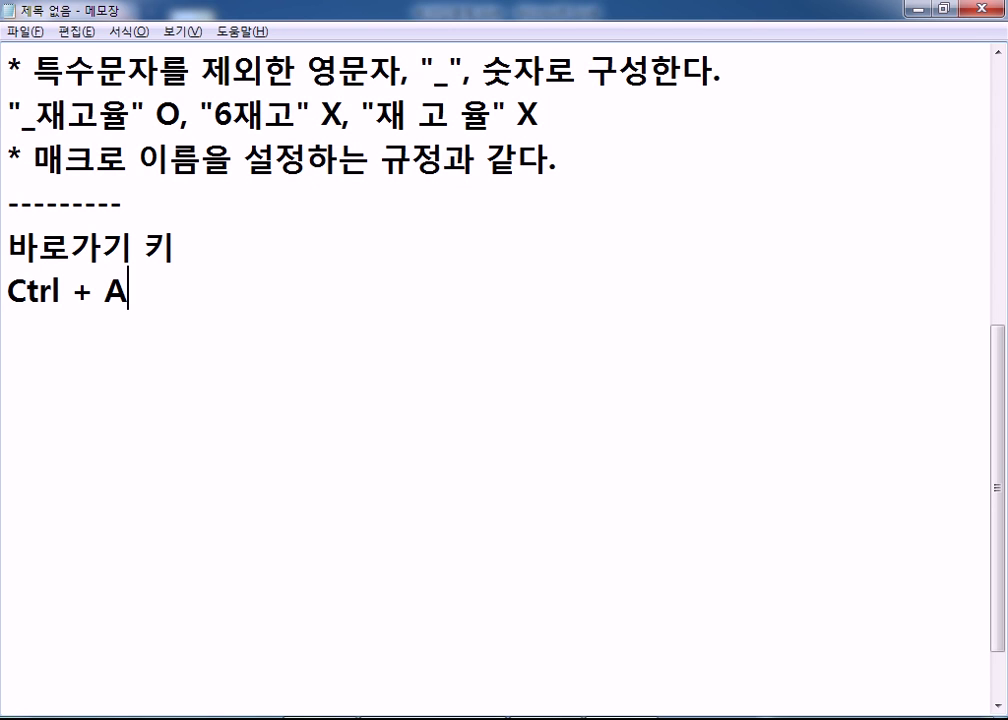
key("Return")
type("Ctrl + B")
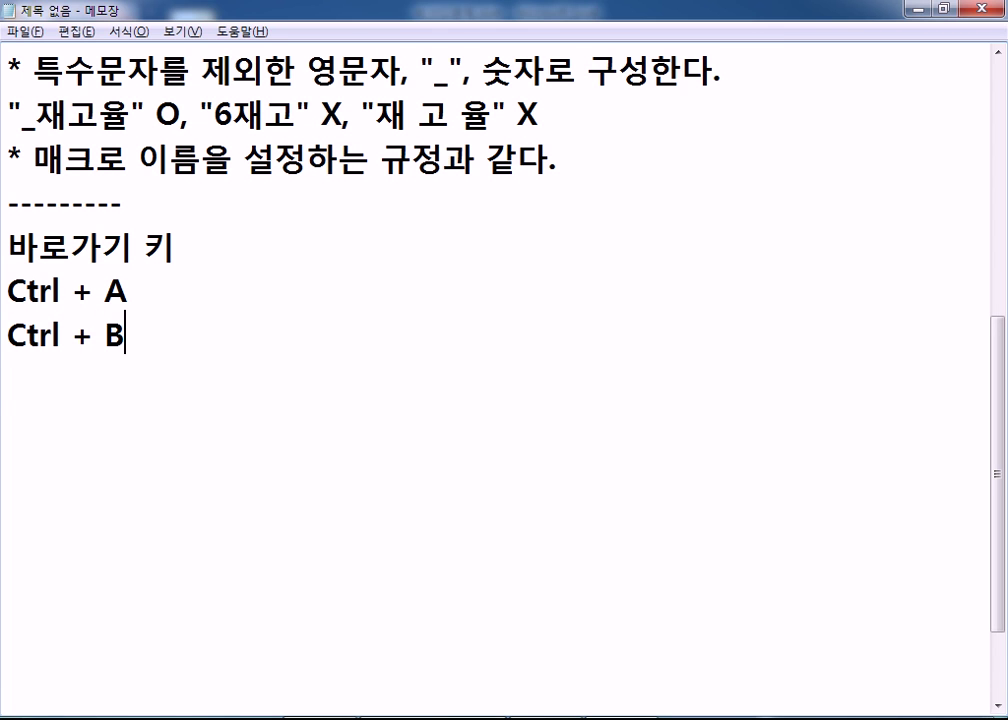
key("Return")
key("Up")
key("Up")
key("End")
type("~ Ctrl + Z")
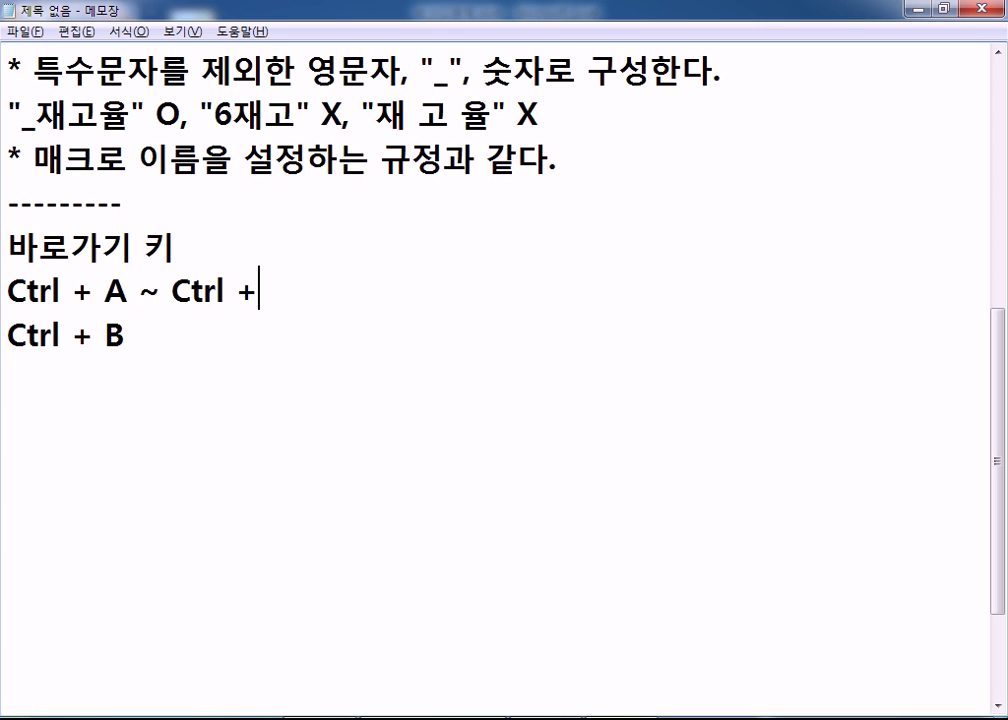
left_click(484, 342)
key("shift+Home")
key("BackSpace")
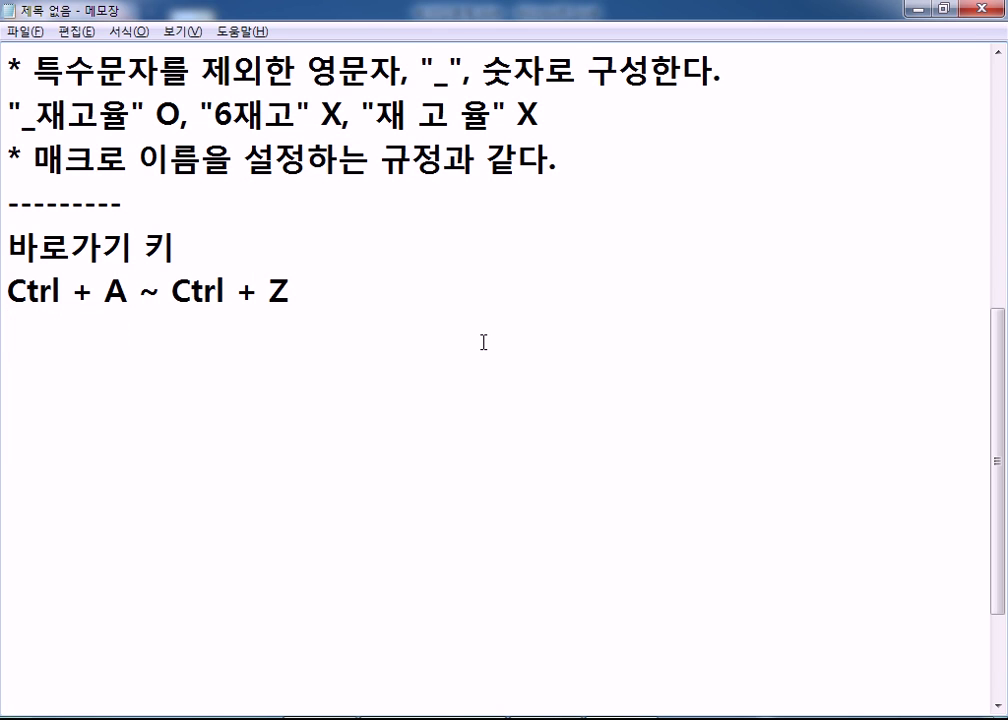
- Switch back to Excel and toggle italic on and off repeatedly on the merged title
key("alt+Tab")
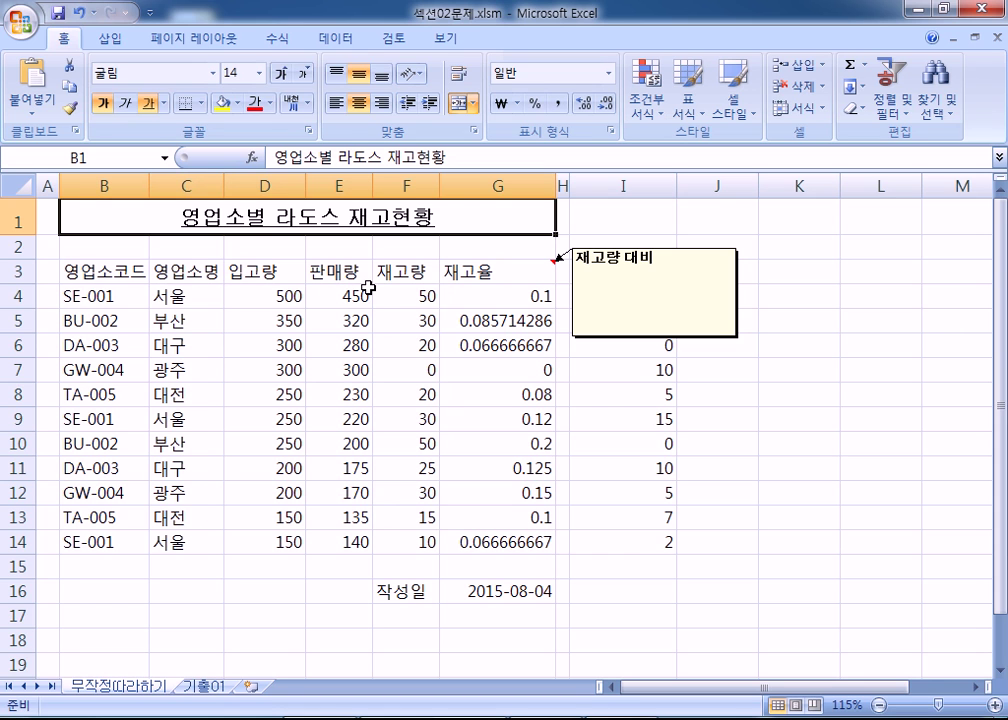
key("ctrl+i")
key("ctrl+i")
key("ctrl+i")
key("ctrl+i")
key("ctrl+i")
left_click(127, 106)
- Select the table B3:G14, view its context commands and dismiss them
left_click_drag(100, 268, 540, 542)
right_click(243, 281)
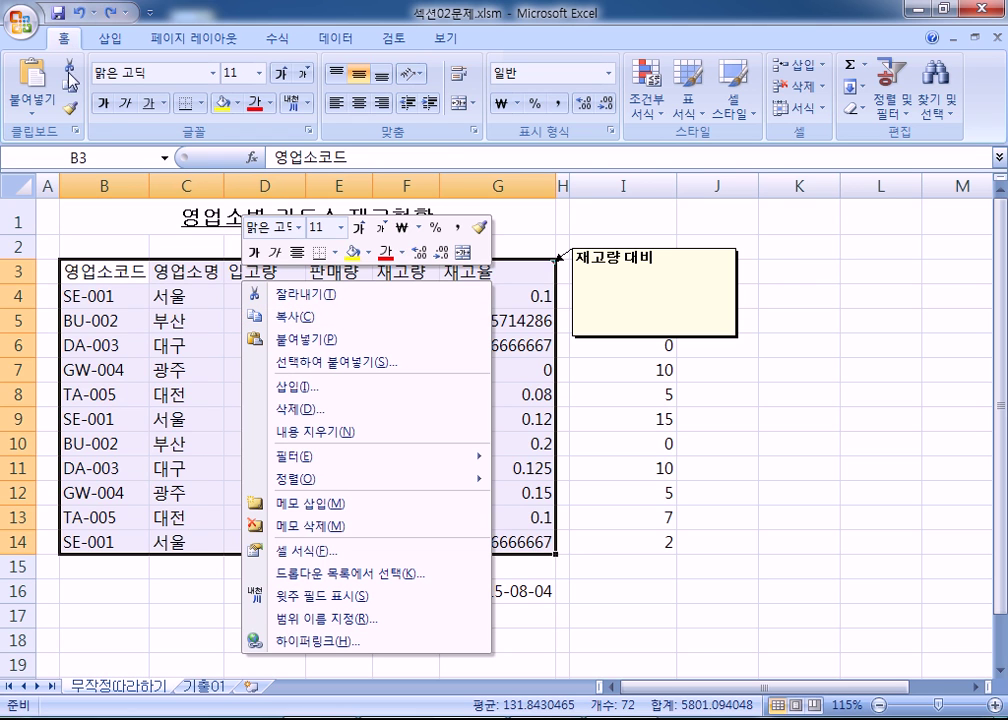
key("Escape")
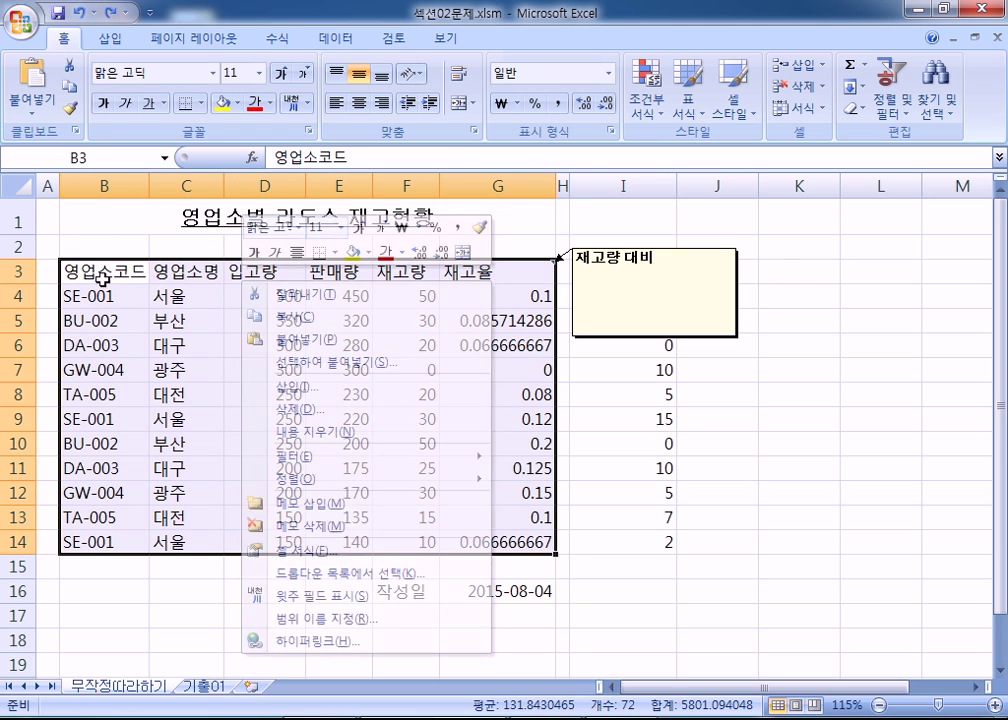
left_click(160, 296)
- Convert the word "영업소" in the merged title in B1 to the hanja 營業所, using the 漢字 input form
left_click(178, 207)
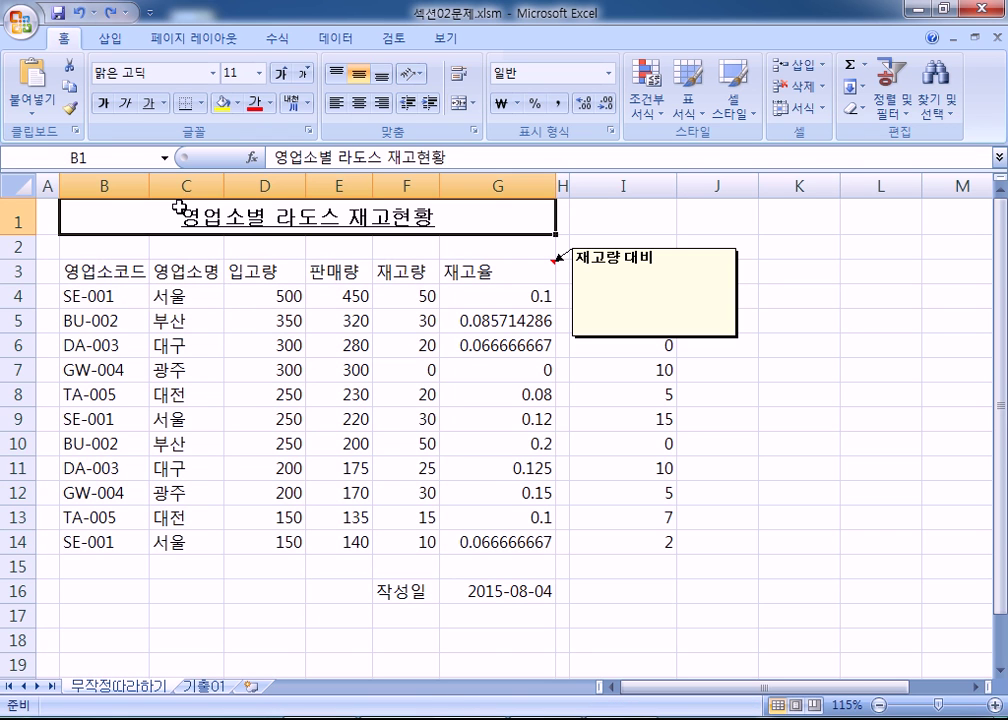
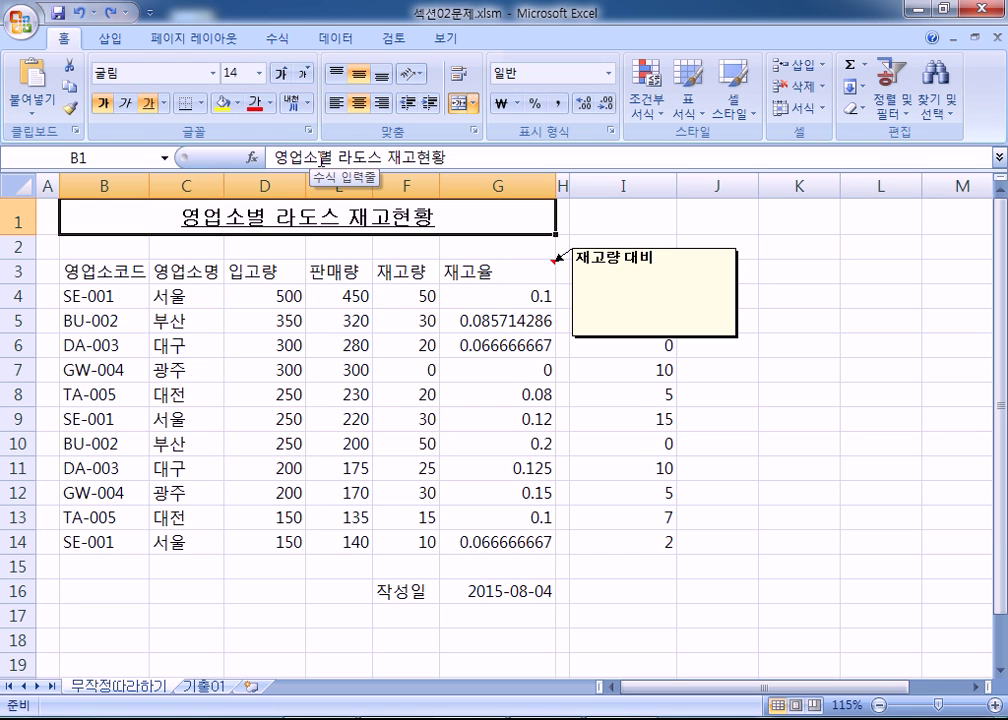
left_click(320, 159)
left_click_drag(318, 155, 274, 160)
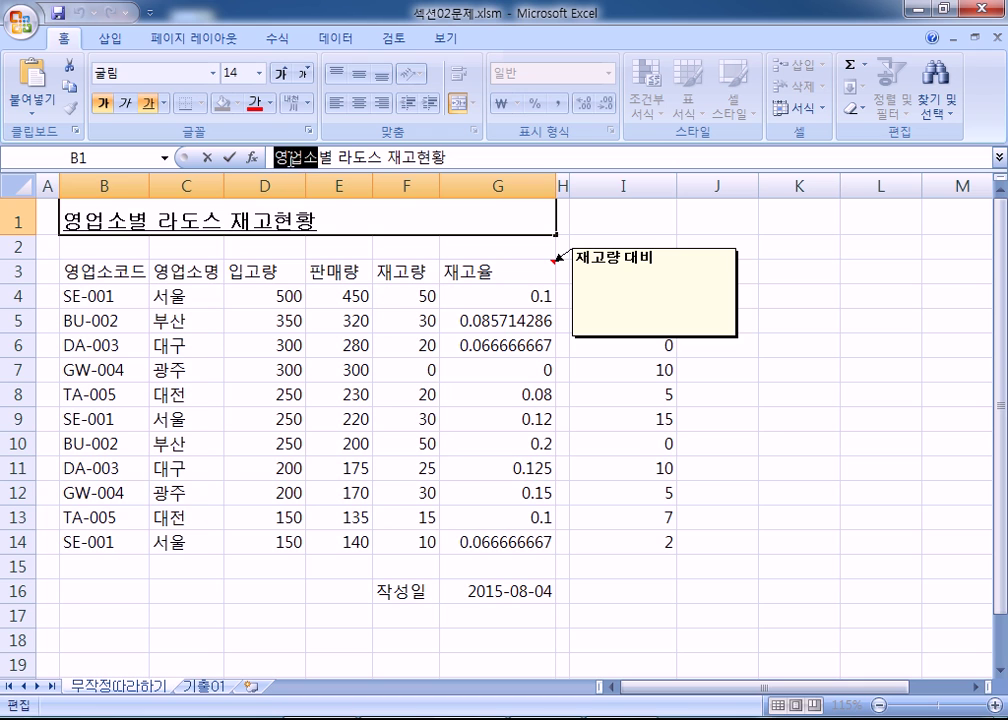
left_click(92, 221)
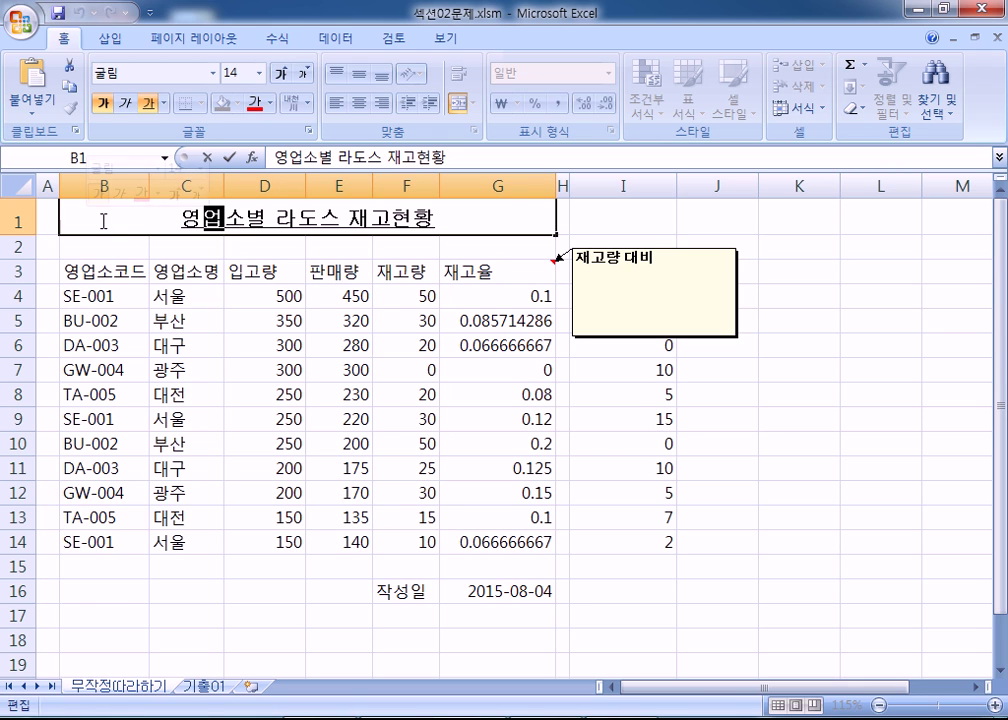
left_click_drag(65, 218, 250, 212)
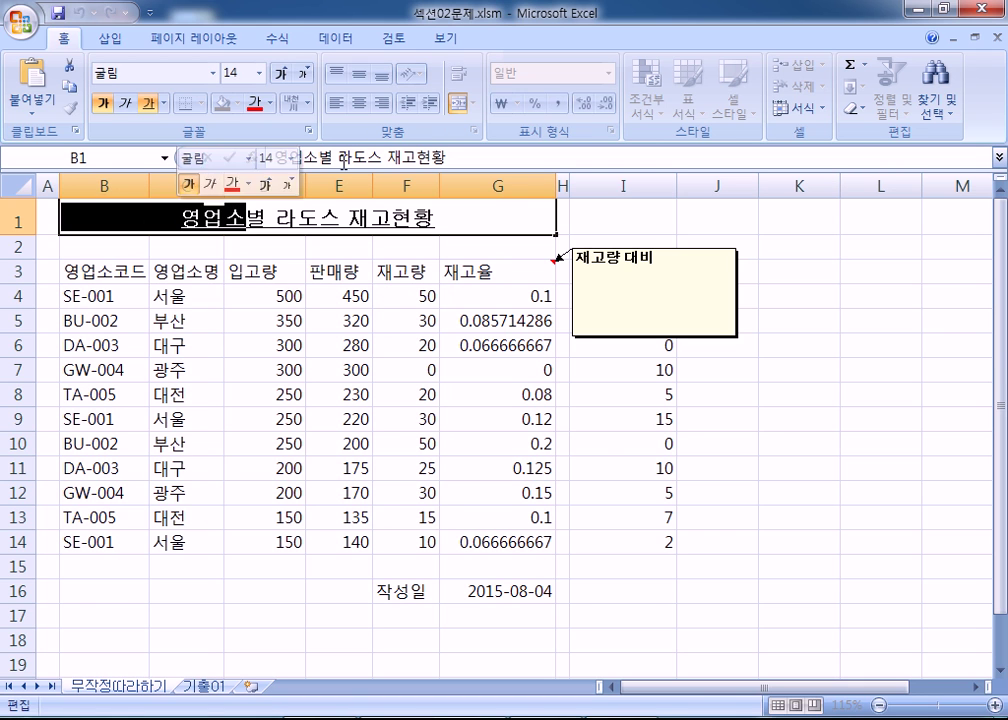
left_click_drag(274, 157, 318, 157)
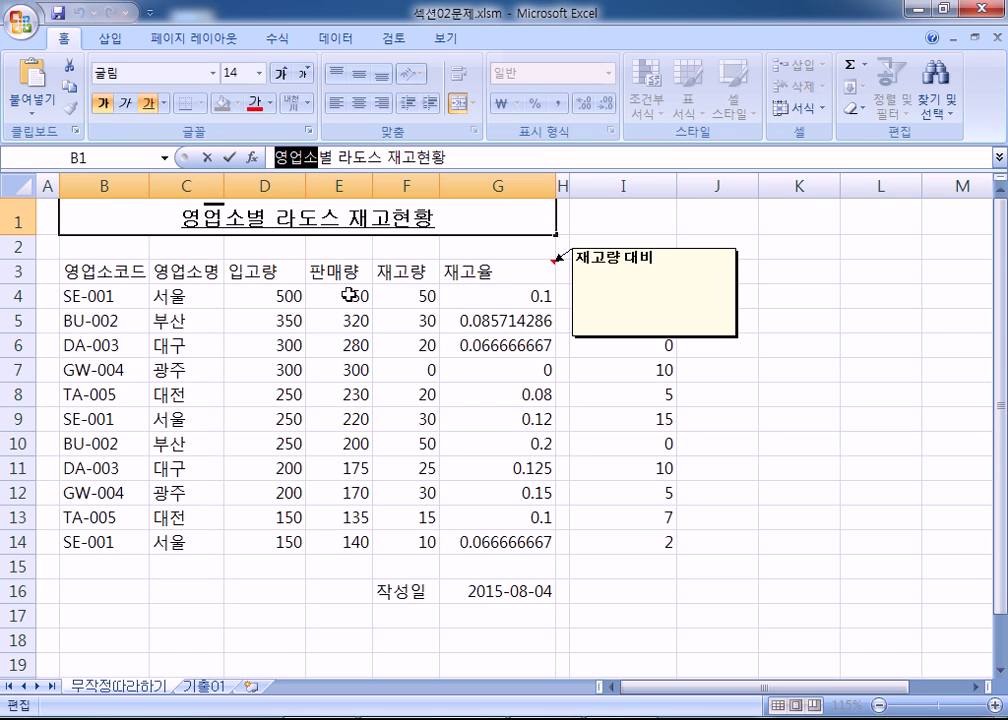
key("Hangul_Hanja")
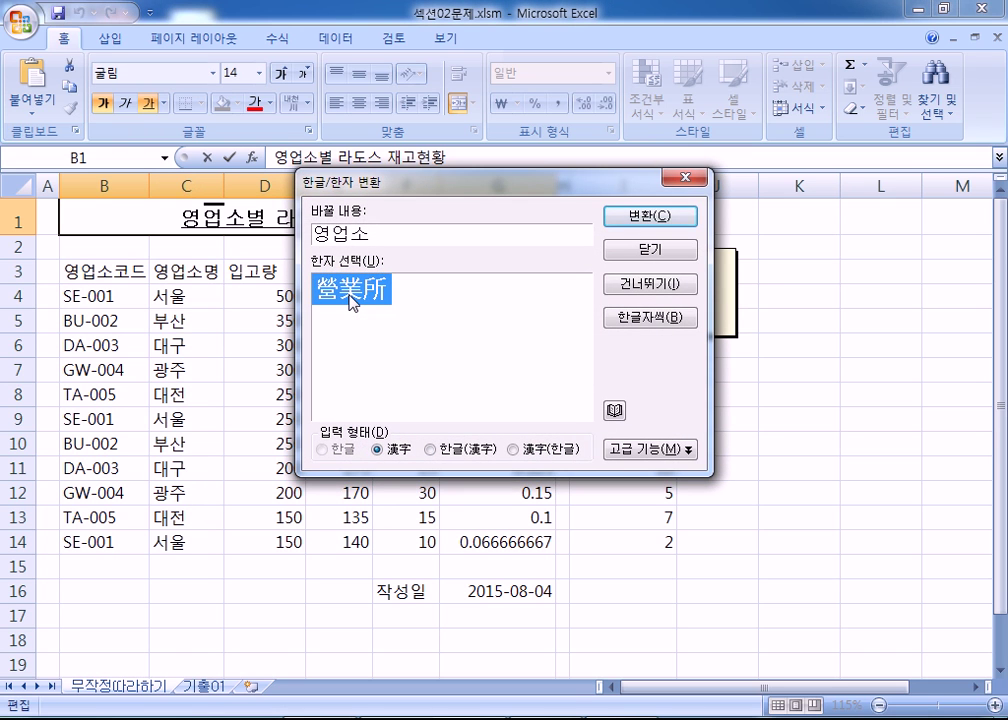
left_click_drag(488, 174, 481, 52)
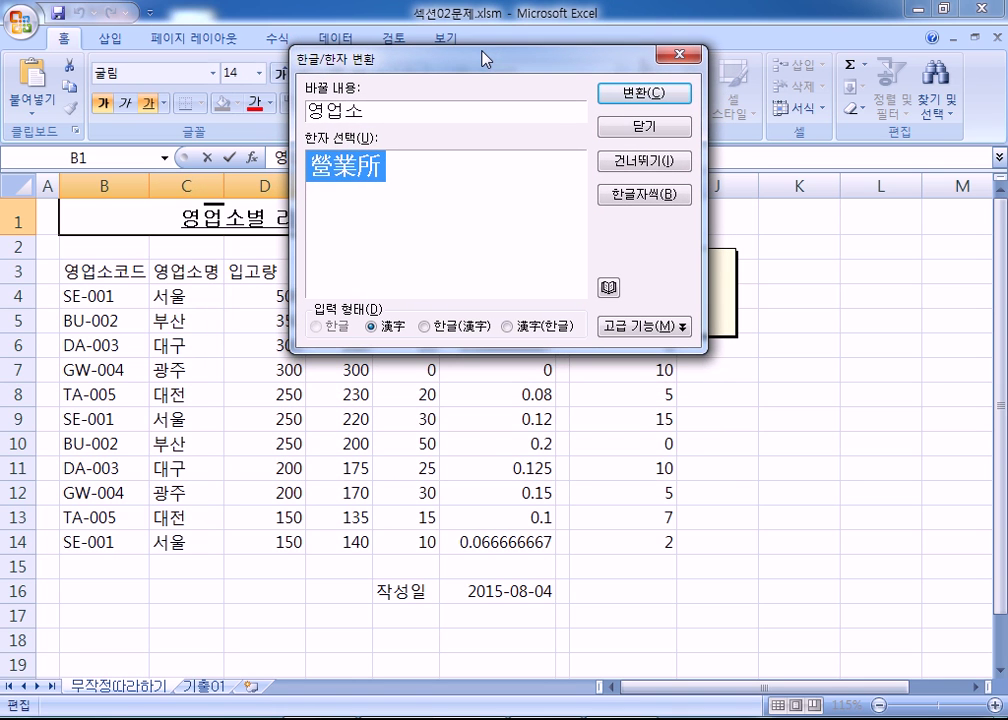
left_click(421, 328)
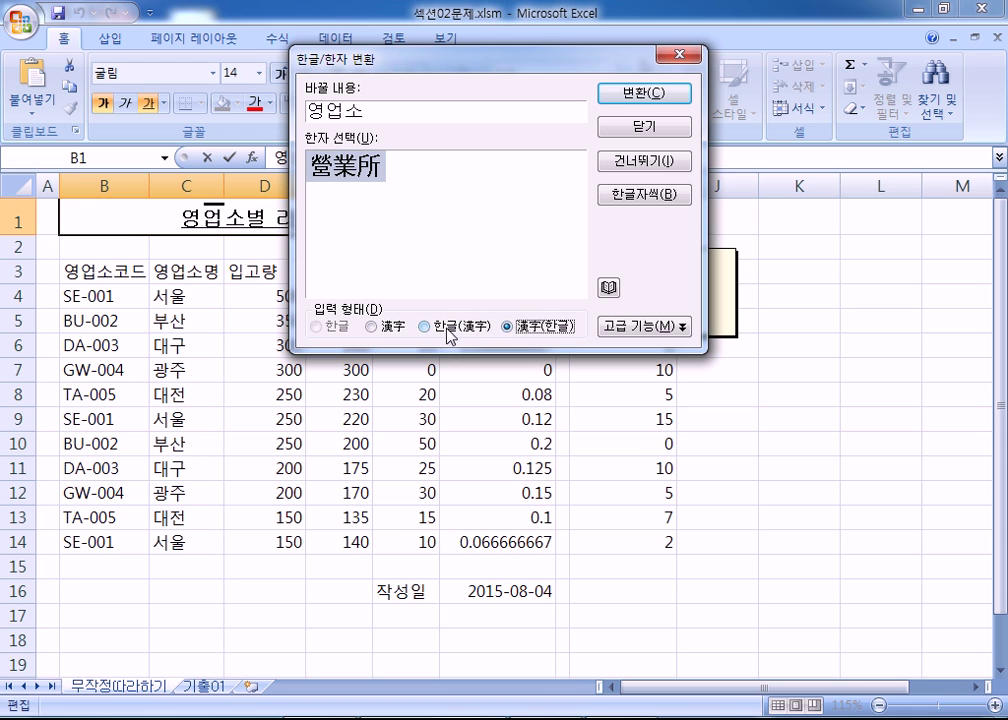
left_click(377, 326)
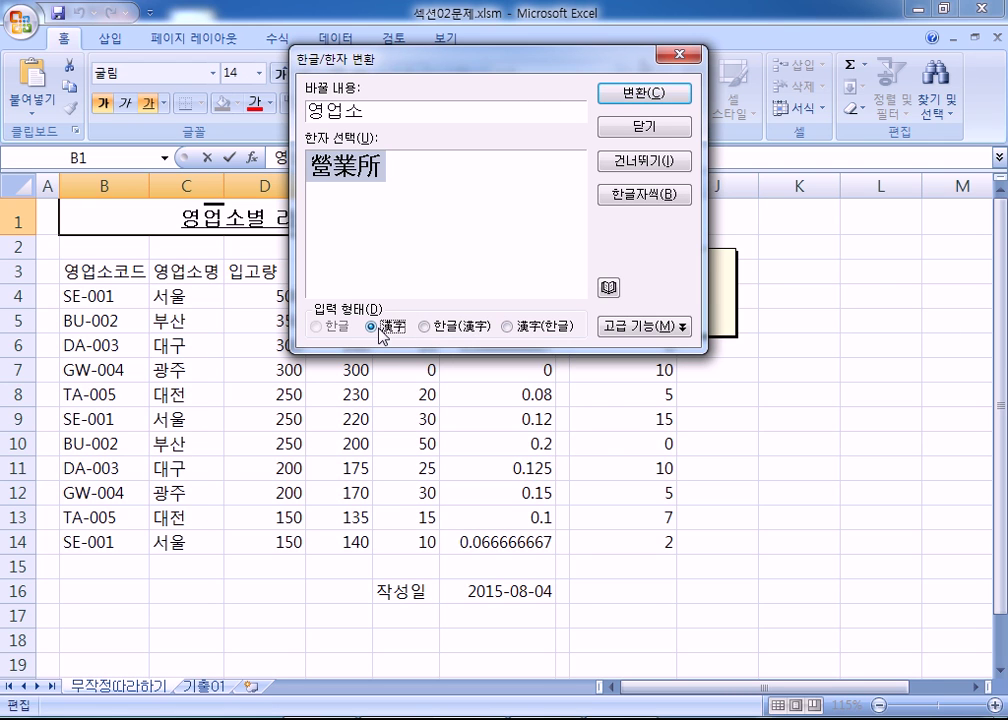
left_click(618, 98)
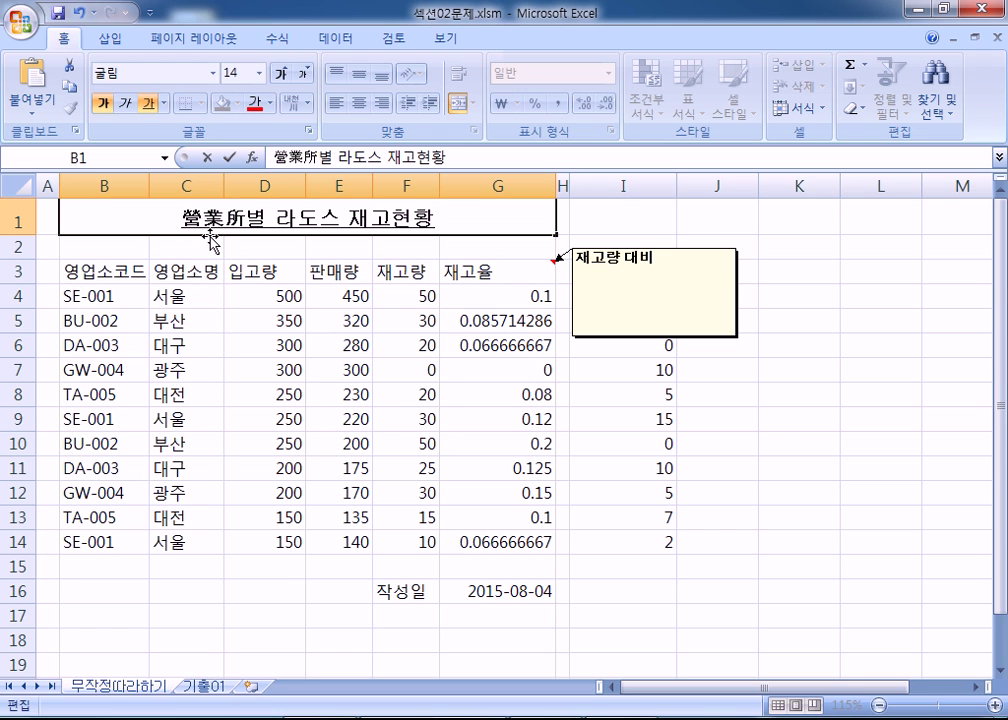
- Insert the special character ■ at the start of the title, from the symbol list for the consonant ㅁ
left_click(108, 40)
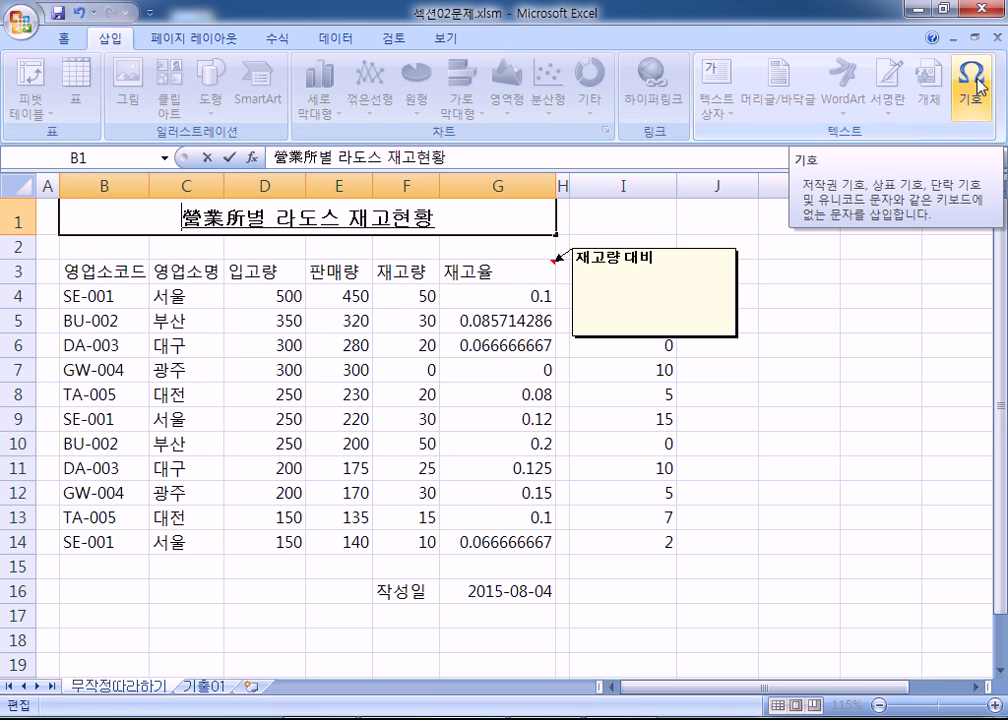
left_click(64, 38)
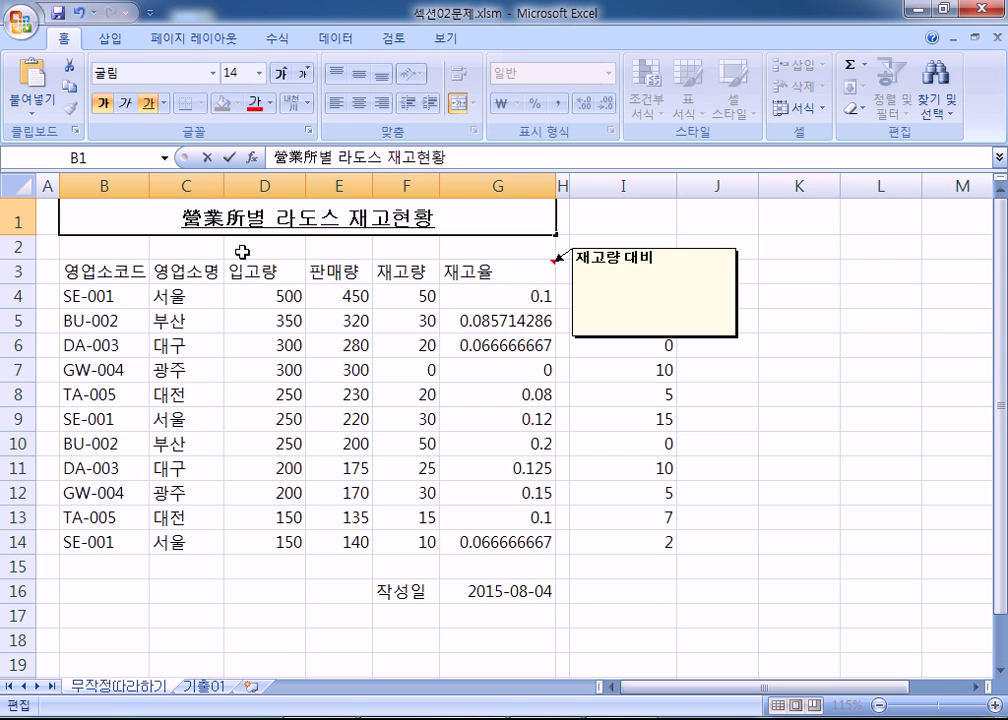
type("ㅁ")
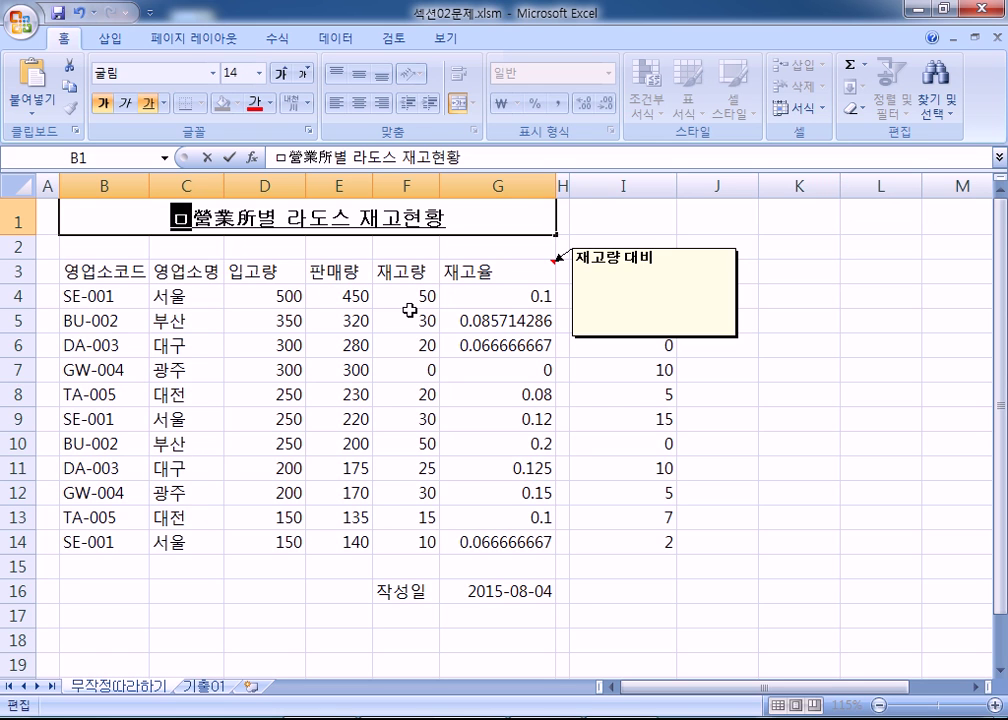
key("Hangul_Hanja")
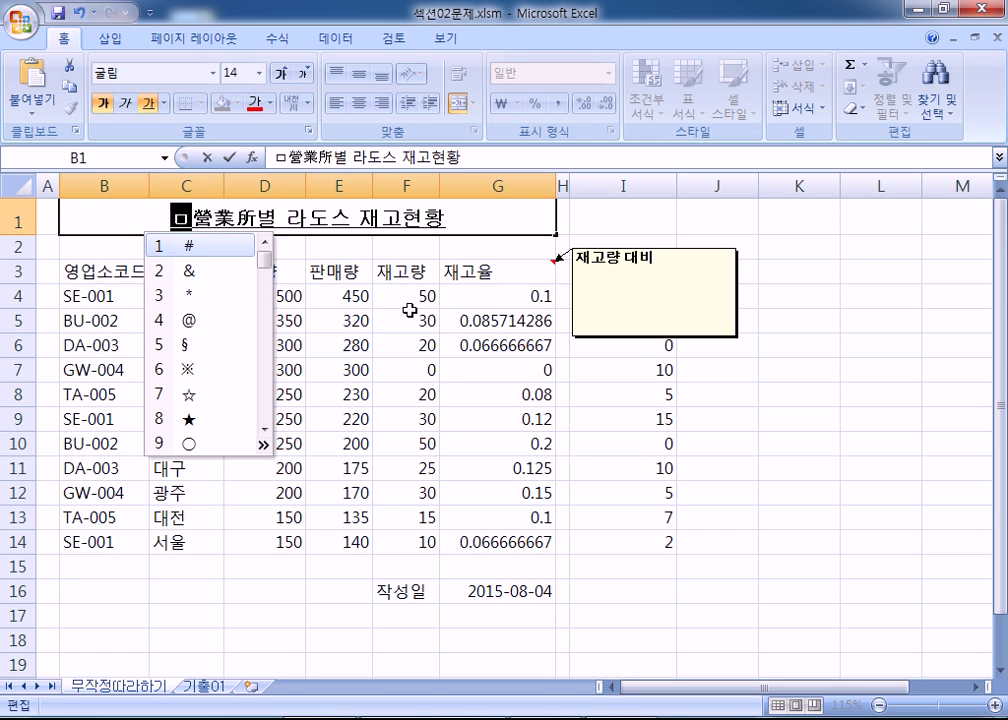
left_click(263, 444)
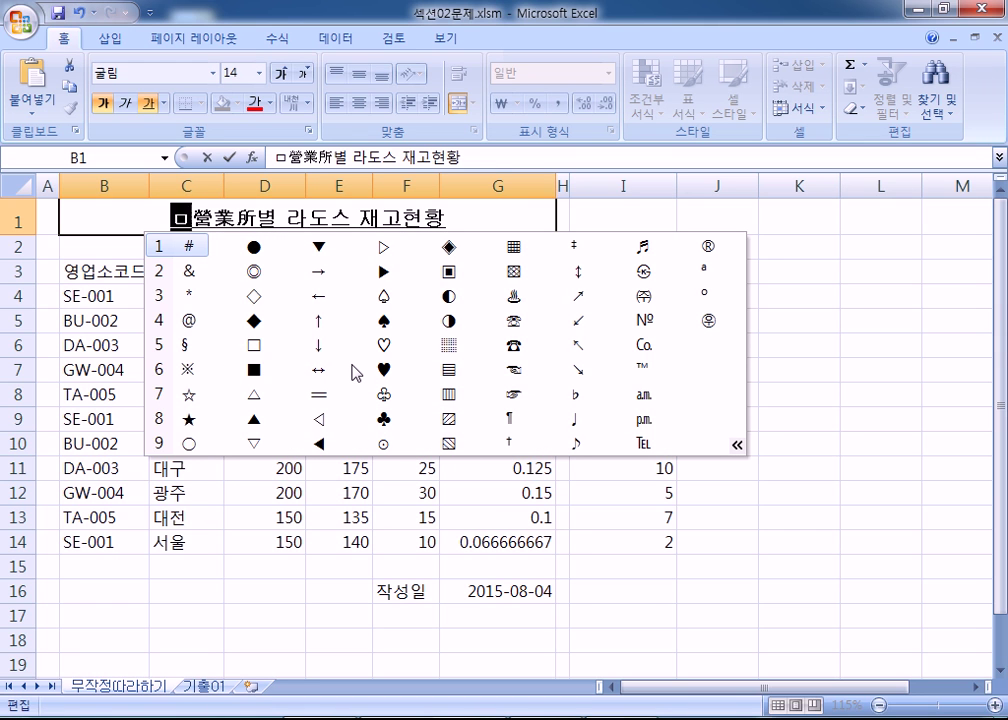
left_click(256, 378)
left_click(256, 372)
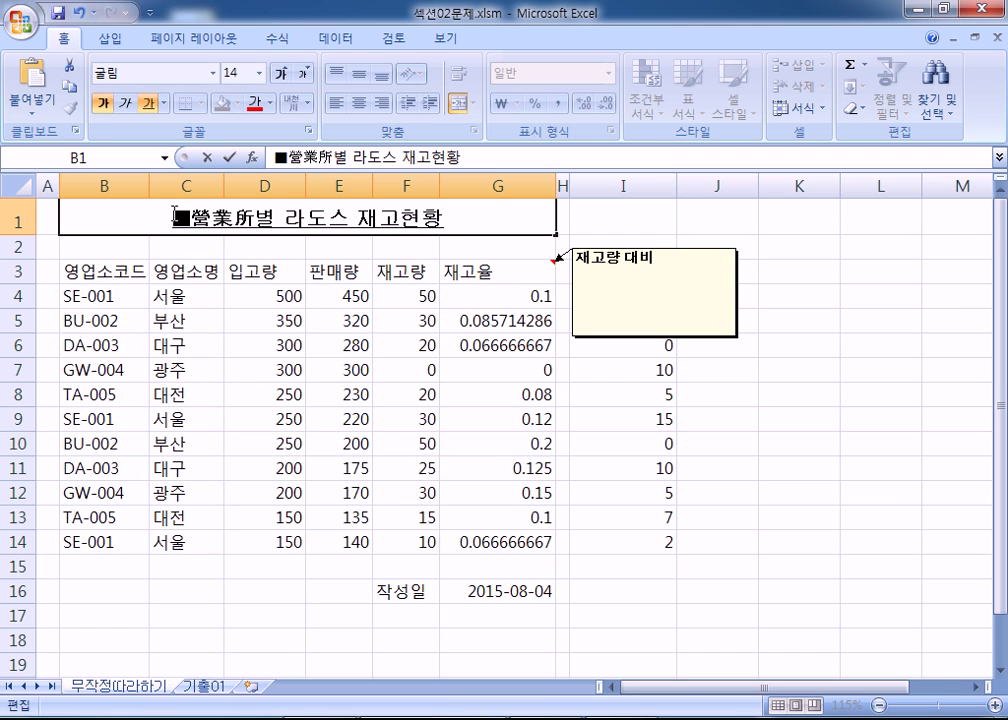
- Copy the ■ symbol from the start of the title and paste it at the title's end
left_click_drag(173, 210, 187, 215)
key("ctrl+c")
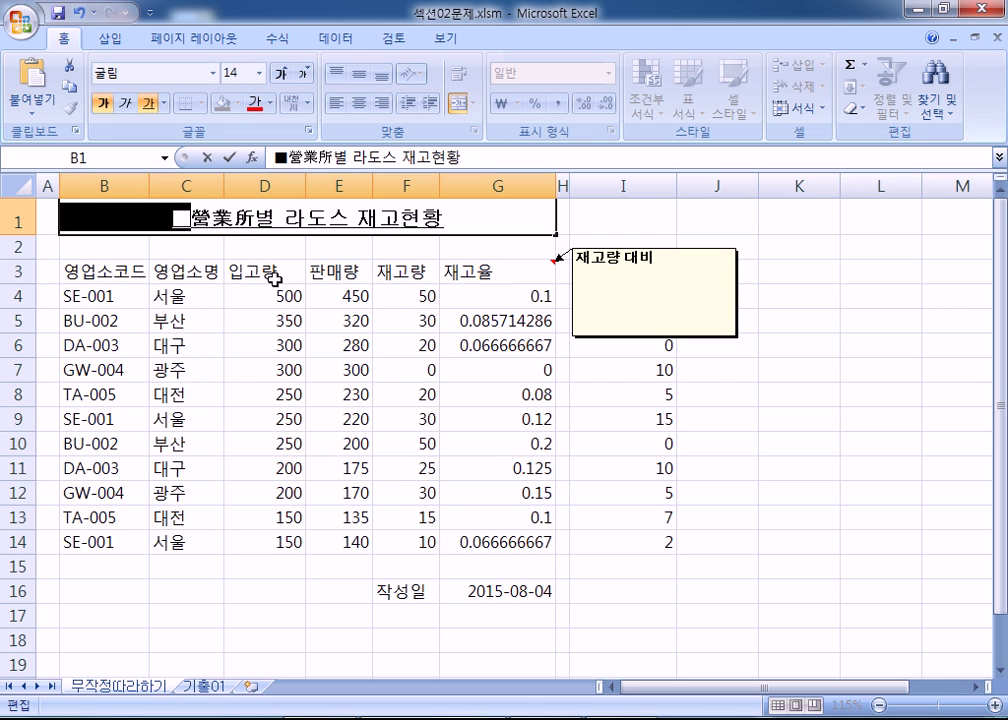
left_click(466, 216)
key("ctrl+v")
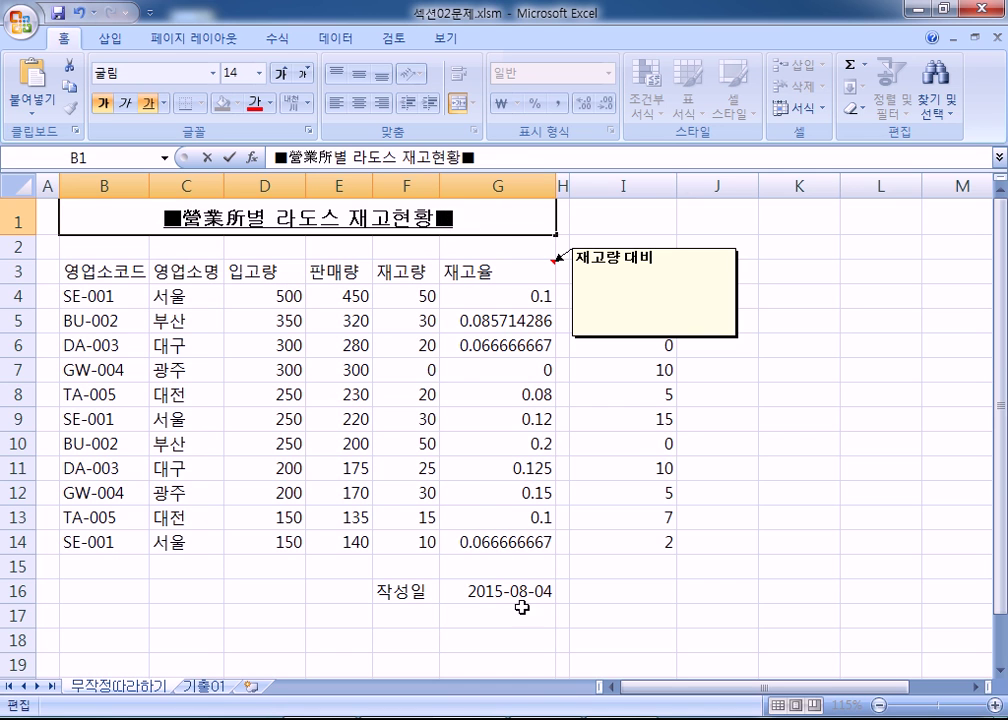
- Switch to the Notepad notes and add the heading "특수문자를 입력하는 방법" after a blank line at the end
left_click(603, 714)
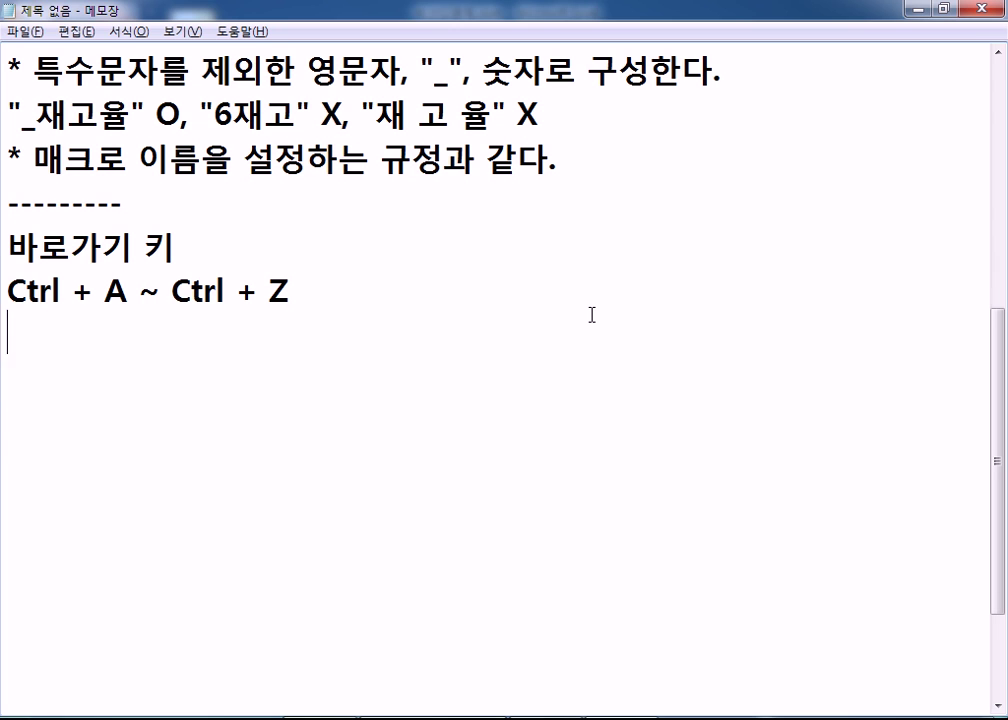
key("Return")
key("Return")
type("xmrtn")
key("shift+Home")
type("특수문자를")
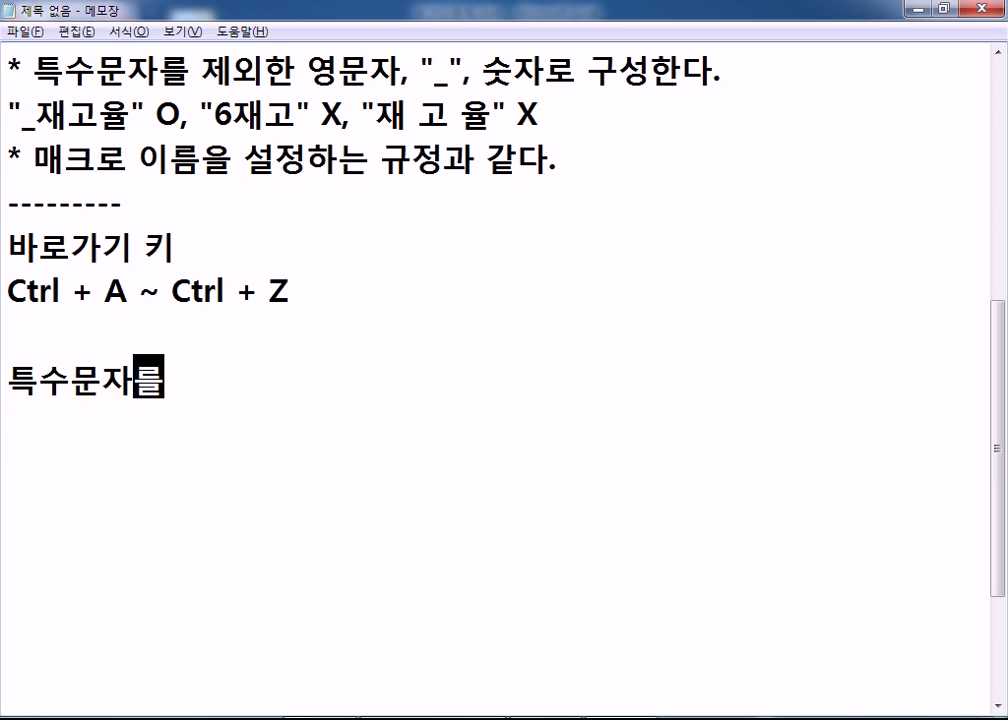
type(" 입력하는 방법")
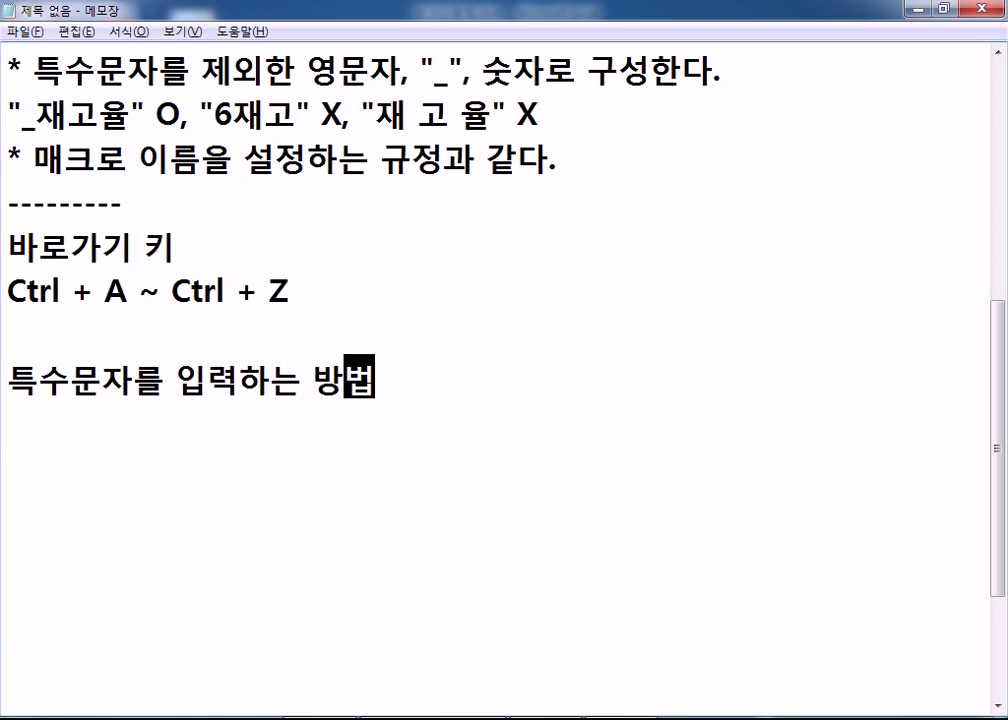
- Start a line under the new heading with "우리말 자음(ㄱ~ㅎ, ㄲ, ㄸ, ㅃ, ㅆ, ㅉ"
key("Return")
type("우리말 자음")
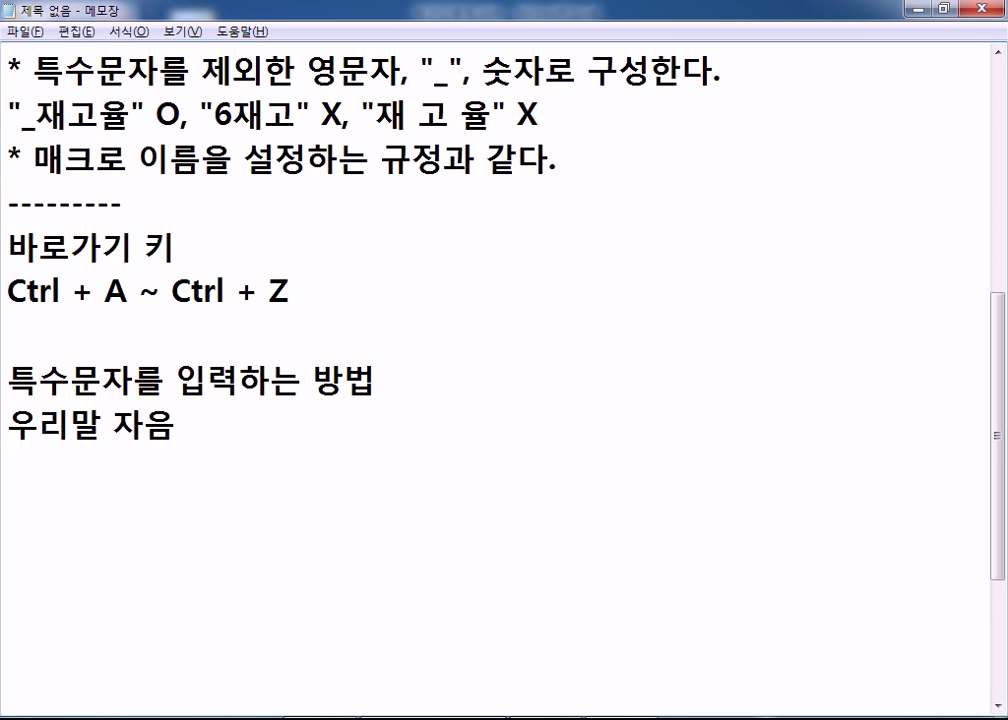
type("(ㄲ")
key("BackSpace")
type("ㄱ~ㅎ, ㄲ")
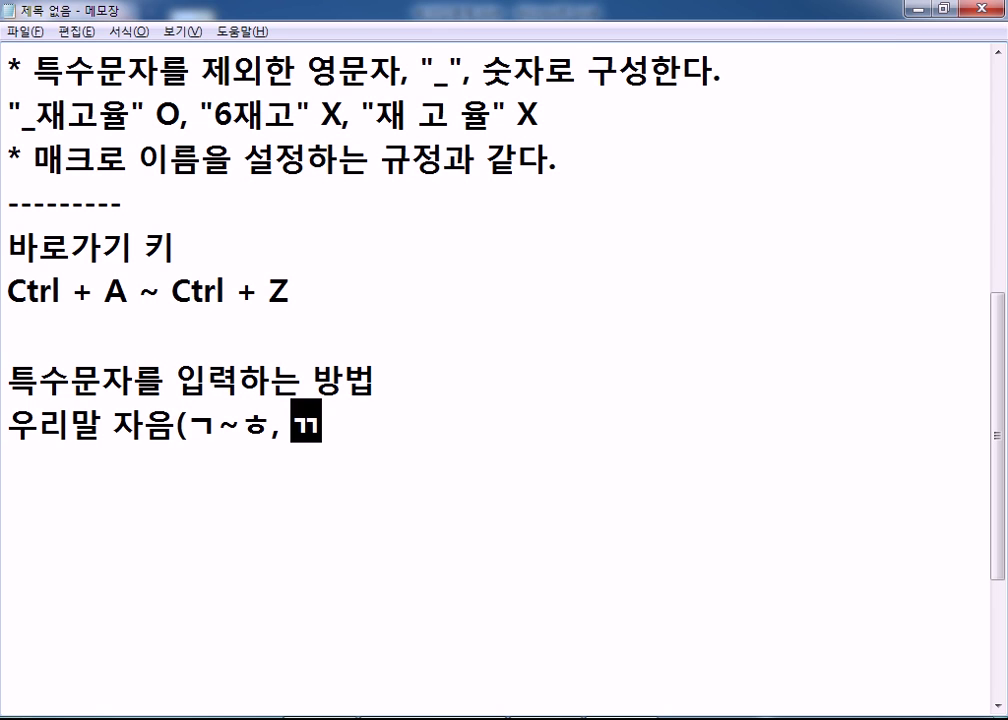
type(", ㄸ, ")
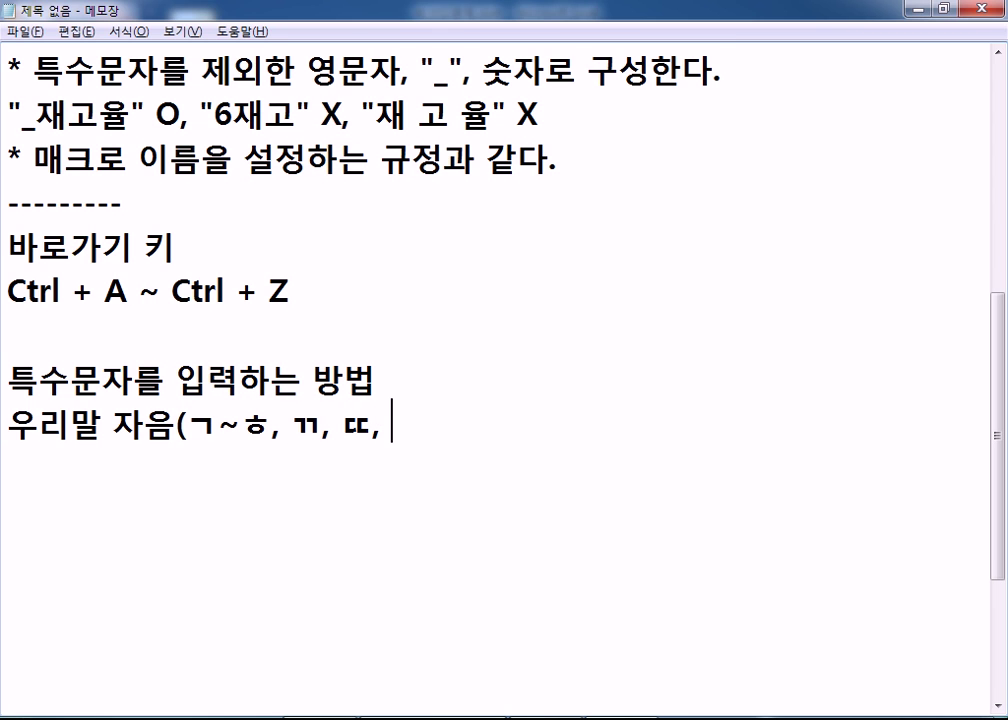
type("ㅃ, ㅆ, ㅉ")
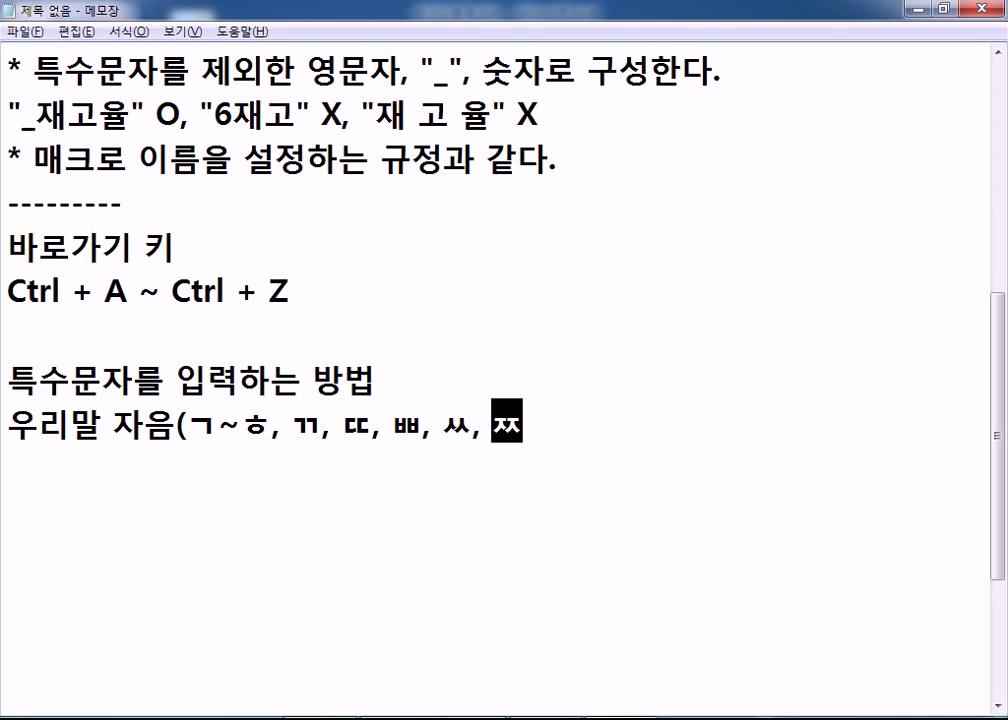
- Complete the consonant line with ")중에서 ㅉ을 제외한 자음을 누르고 한자키를 누른다." and start a new line
type(")중에서 ㅉ을 제욓")
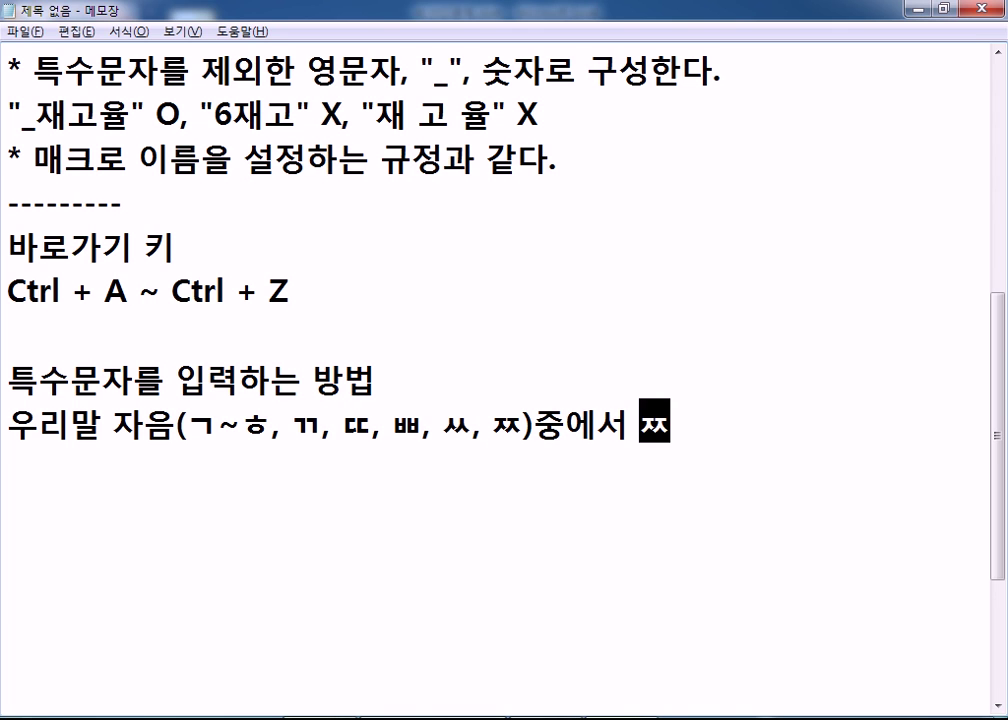
type("한")
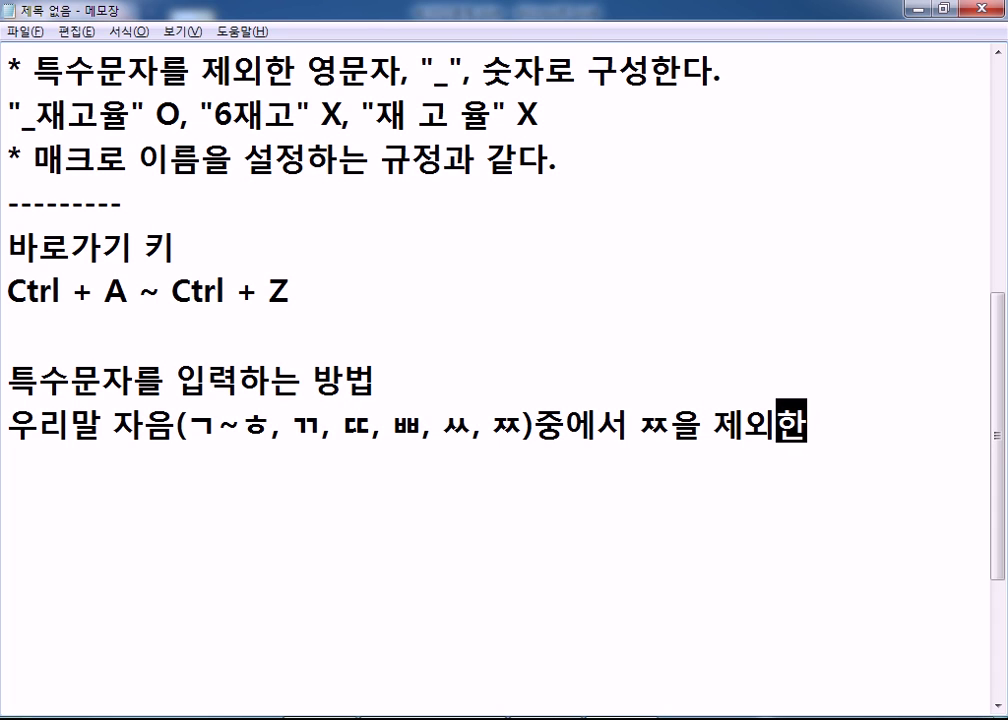
type(" 자음을 누르고")
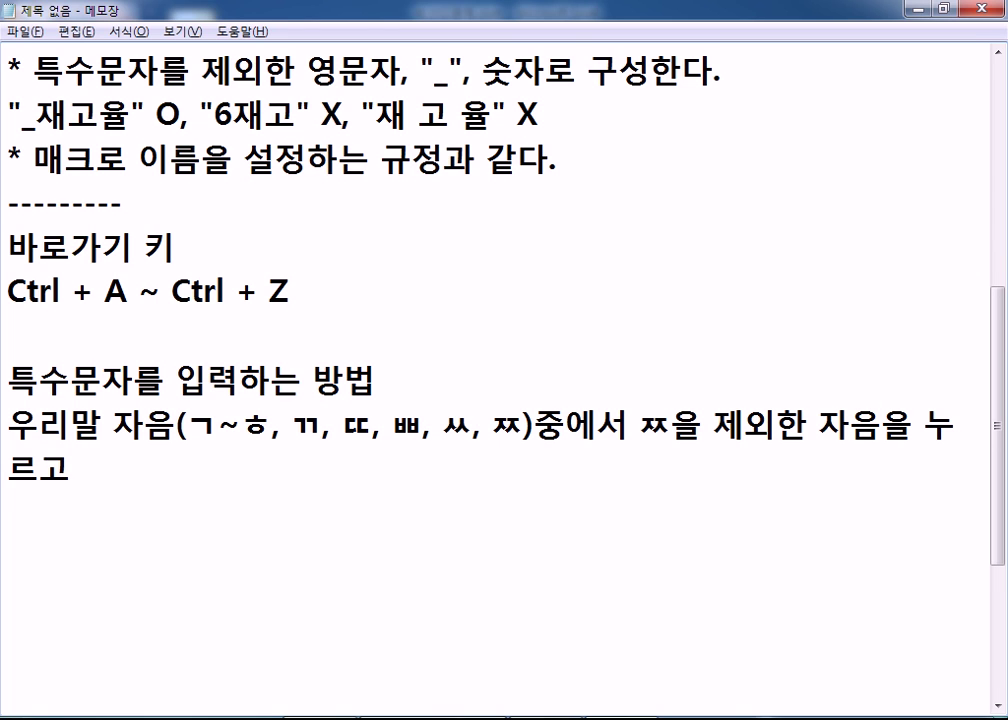
type(" 한자")
type("키를 누")
type("른다.")
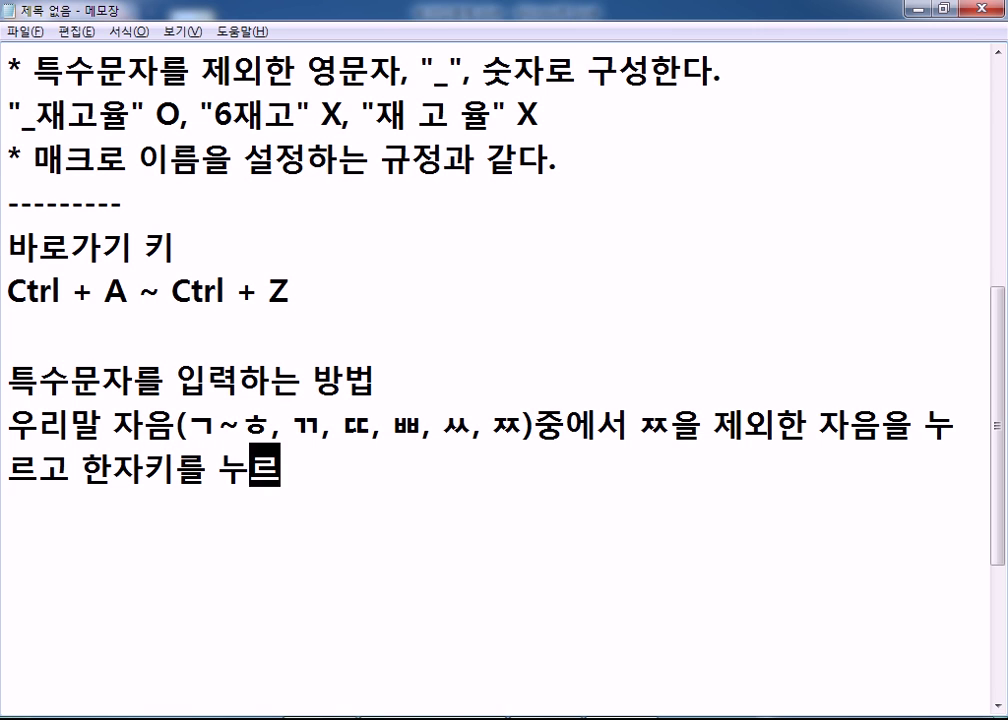
key("Return")
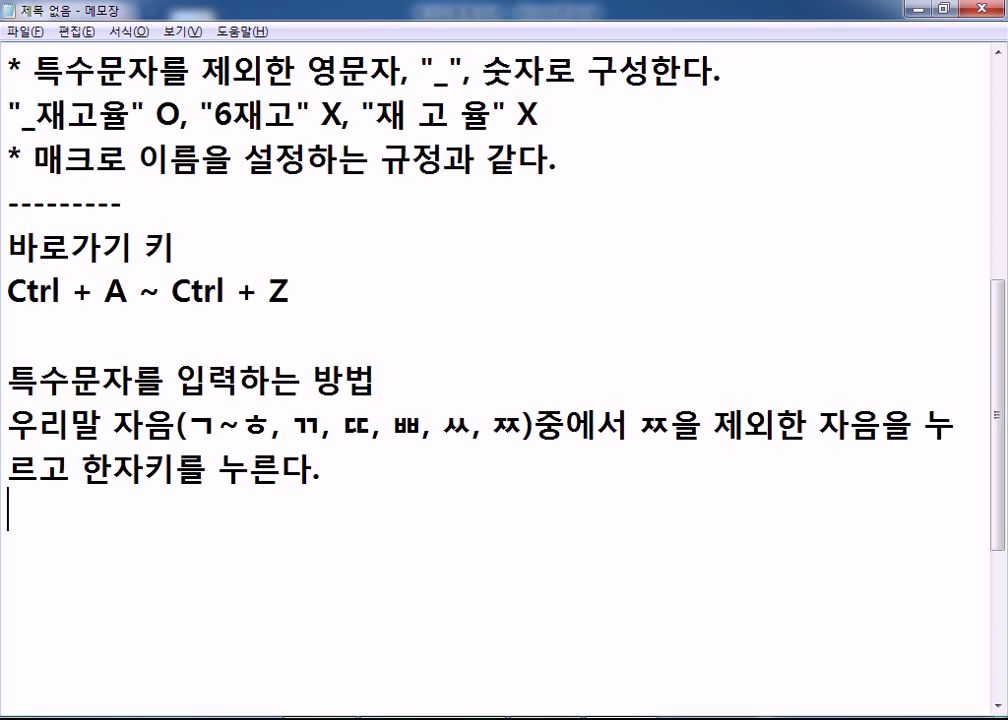
scroll(476, 366, "down", 2)
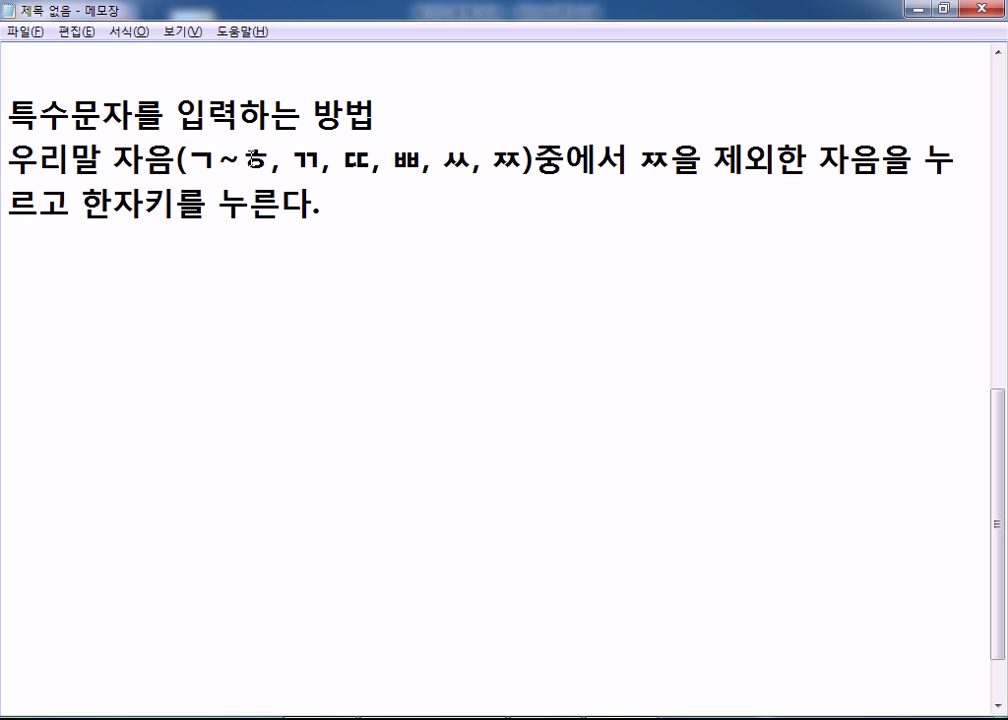
- Switch back to Excel, show the full special-character list for the consonant ㅇ at the title's end, then dismiss it and delete the consonant
key("alt+Tab")
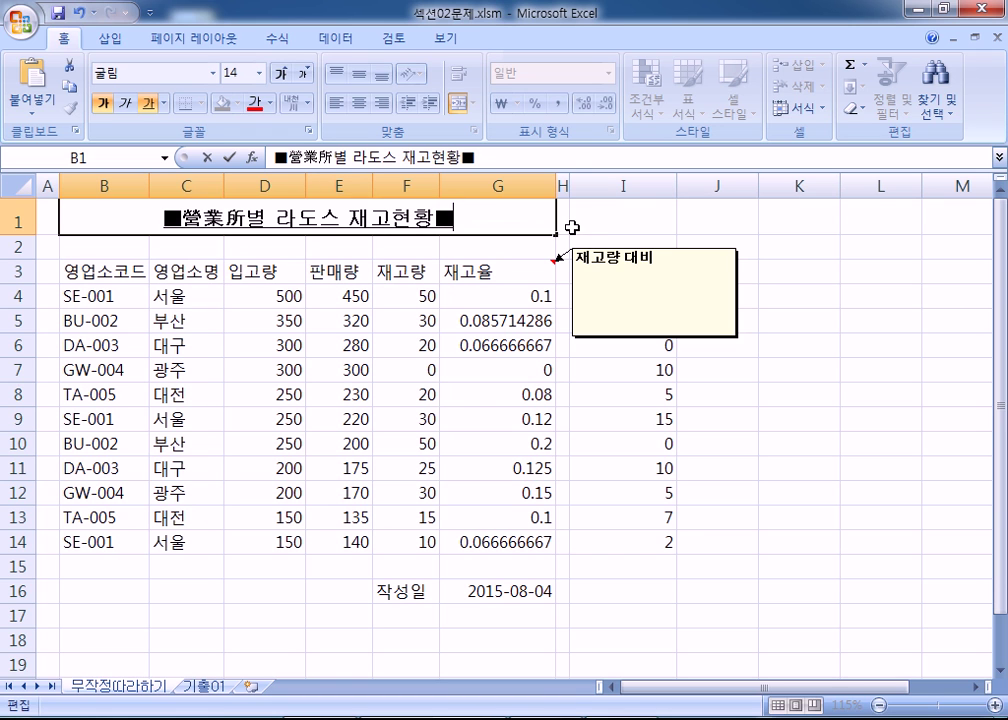
type("d")
key("BackSpace")
type("ㅇ")
key("Hangul_Hanja")
key("Tab")
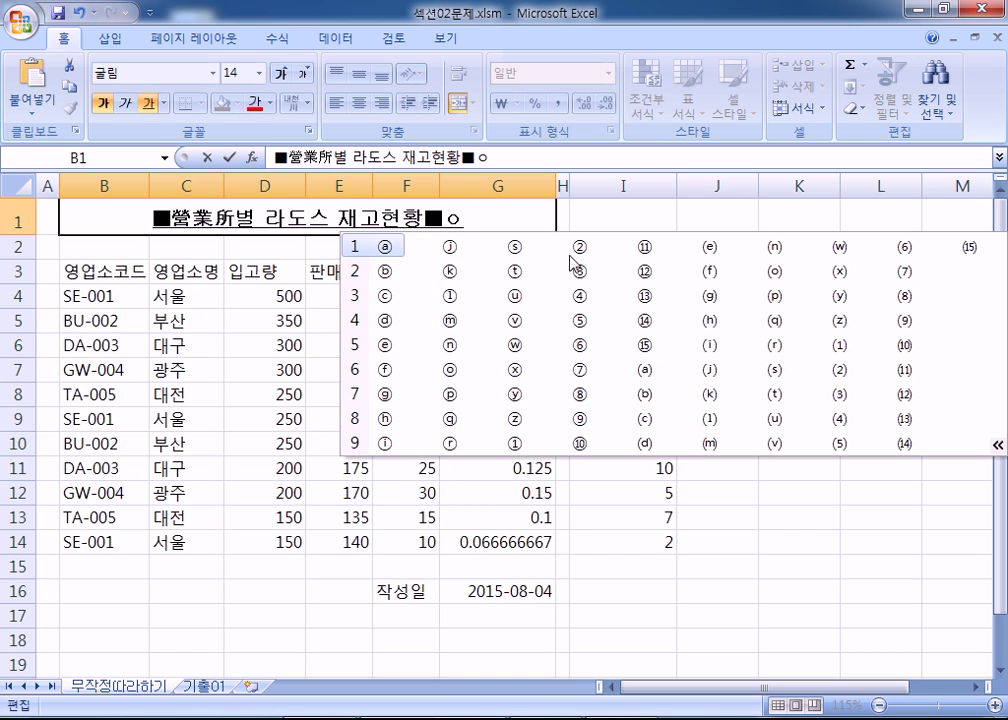
key("Escape")
key("BackSpace")
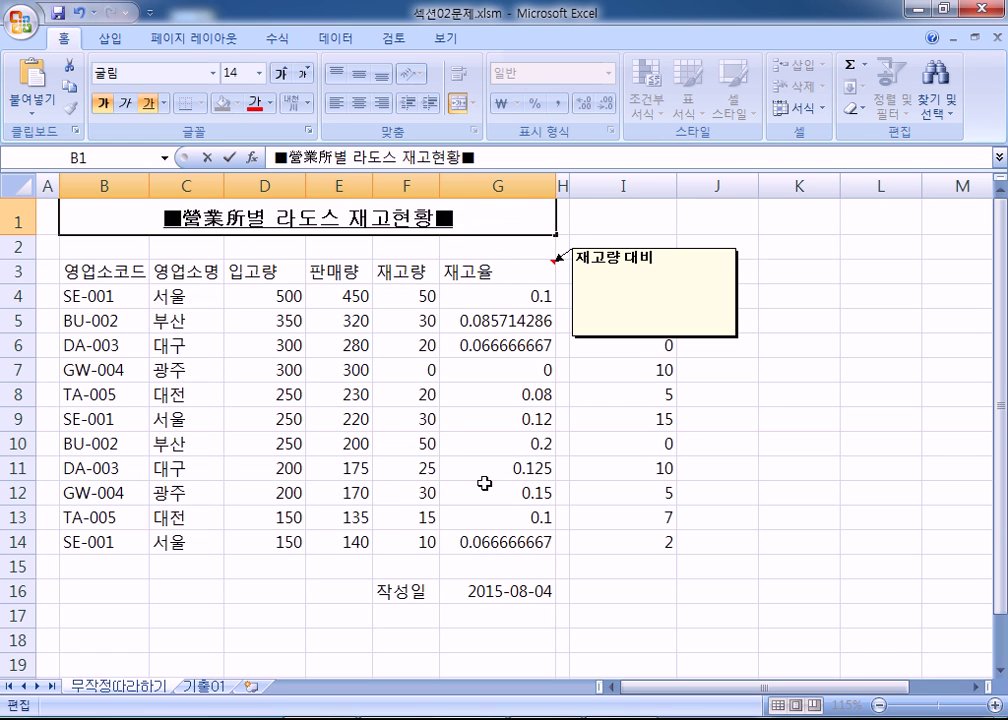
- Switch to the Notepad notes and add the line "한글워드프로세서 프로그램을 제외하고 사용이 가능하다." followed by a blank line
key("alt+Tab")
type("ㅎ")
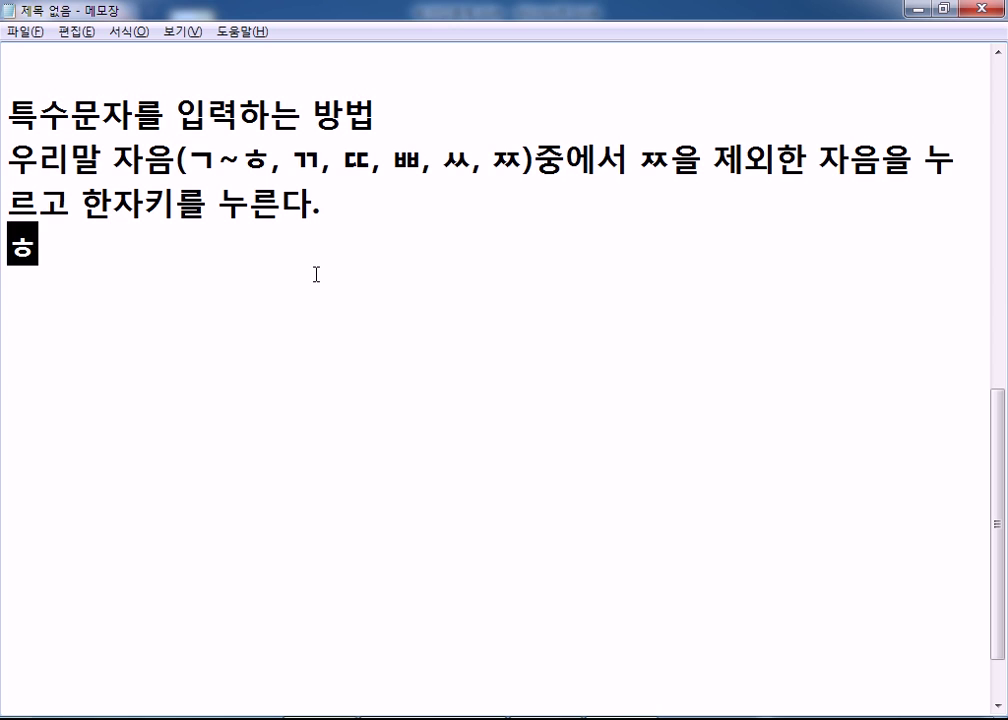
type("ㅏㄴㄱㅡㄹㅇㅜㅓㄷㅡㅍㅡㄹㅗㅅㅔㅅㅓ ㅍㅡㄹㅗㄱㅡㄹㅐㅁㅇㅡㄹ ㅈㅔㅇㅗㅣㅎㅏ")
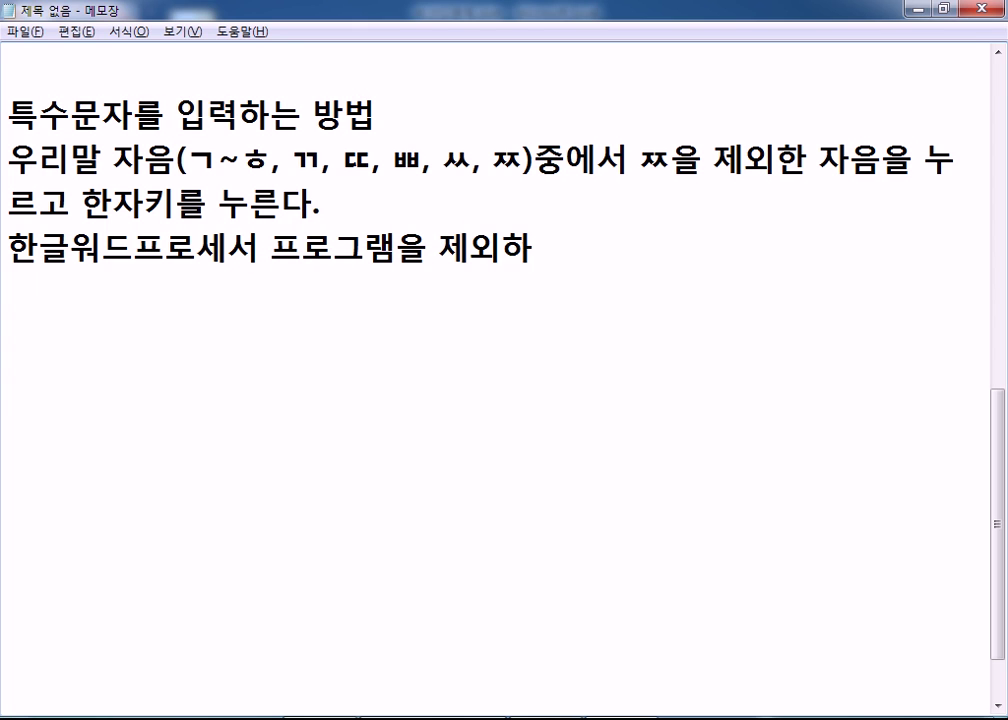
type("ㄱㅗ ㅅㅏㅇㅛㅇㅇㅣ ㄱㅏㄴㅡㅇㅎㅏ")
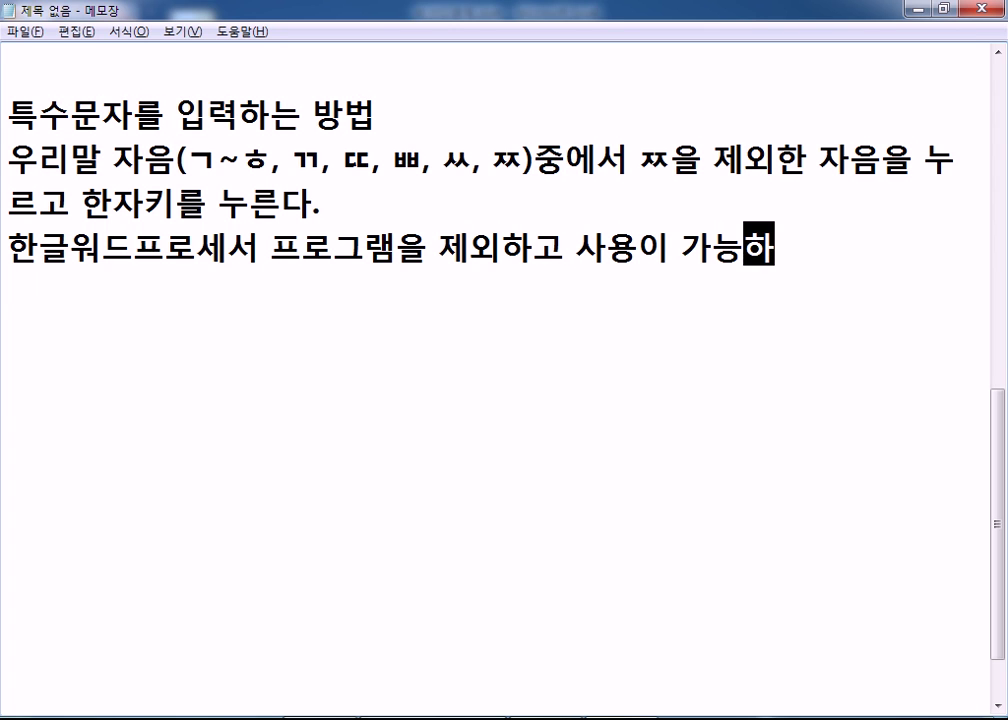
type("ㄷㅏ.")
key("Return")
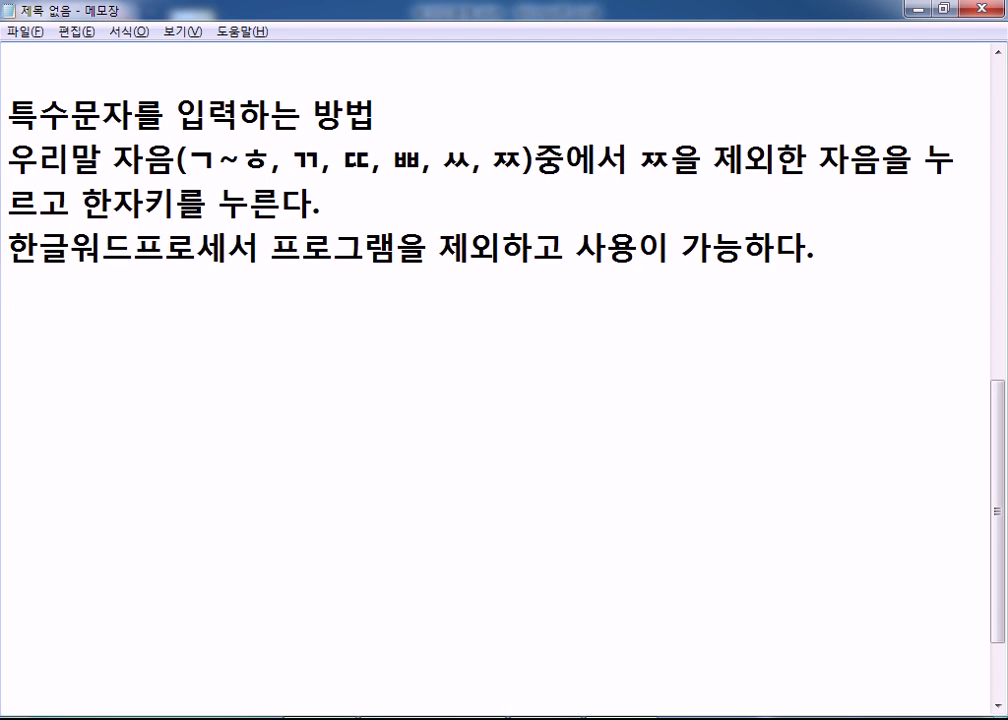
key("Return")
- Switch back to Excel and review the ■ symbols and hanja text in the title in B1
key("alt+Tab")
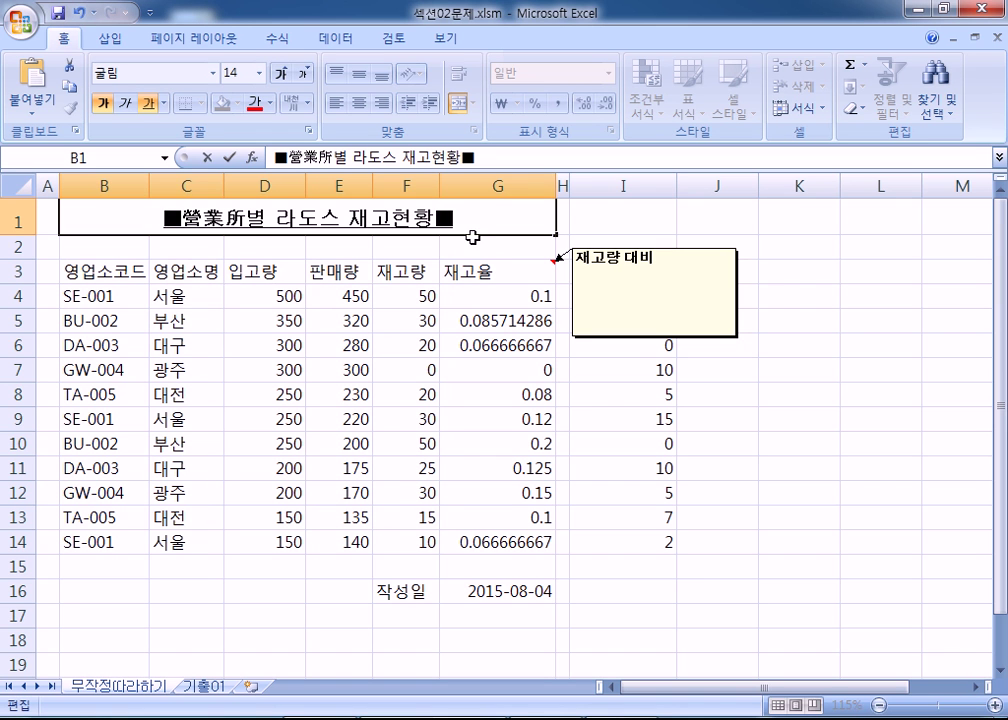
left_click_drag(64, 218, 178, 218)
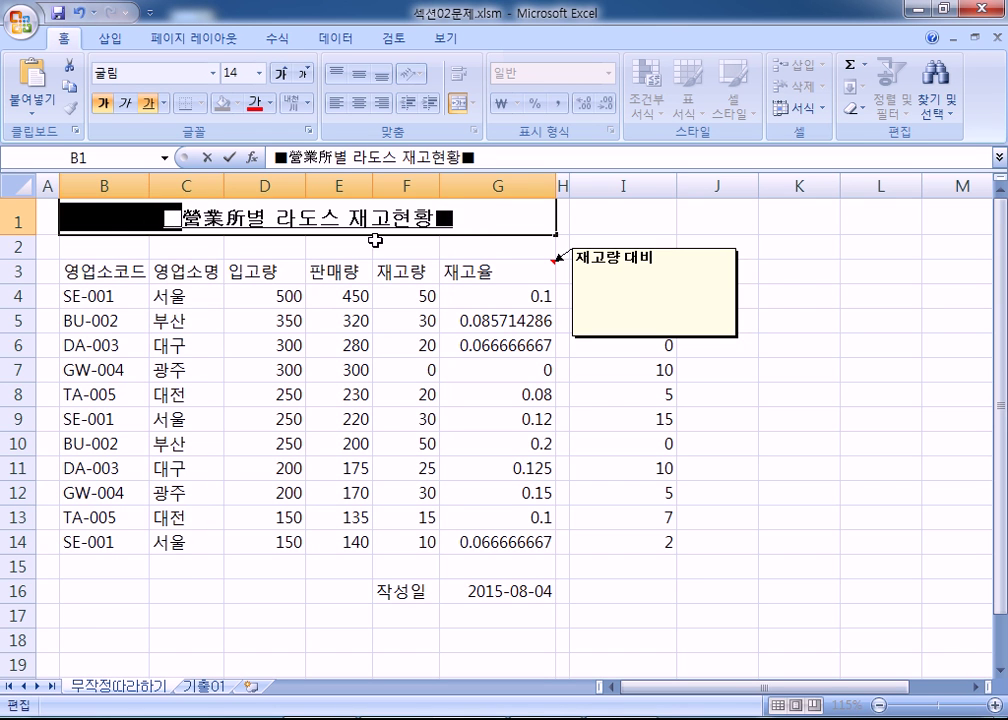
left_click(446, 218)
left_click_drag(182, 218, 250, 220)
left_click_drag(64, 218, 176, 218)
left_click(450, 220)
- Finish editing the title and center the column headings in B3:G3 horizontally
left_click(376, 347)
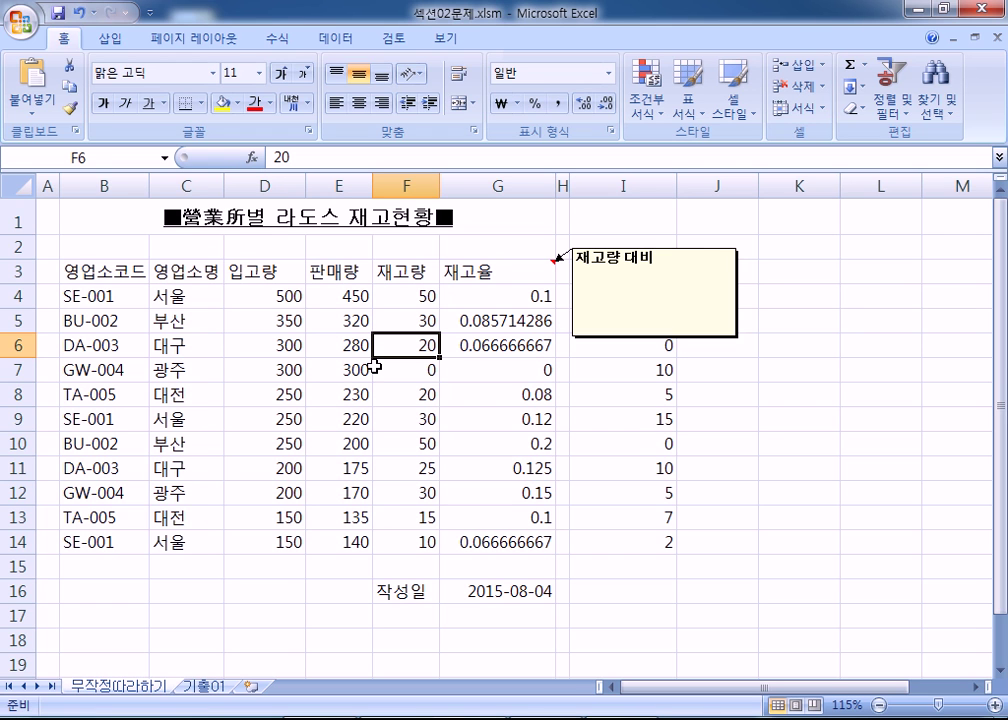
left_click_drag(74, 268, 471, 268)
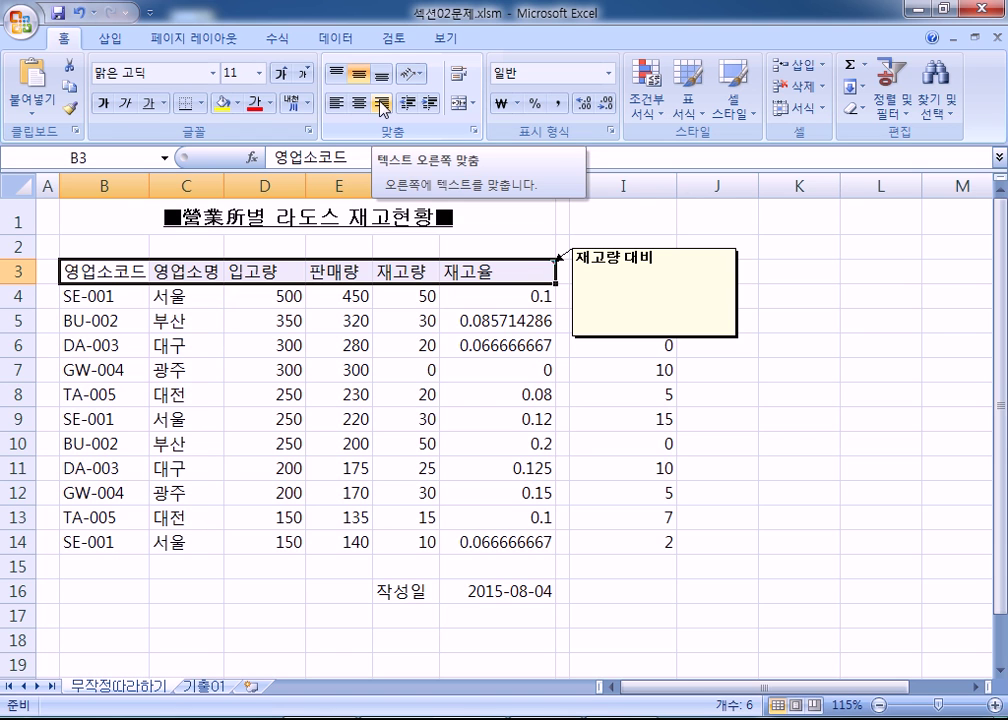
left_click(360, 104)
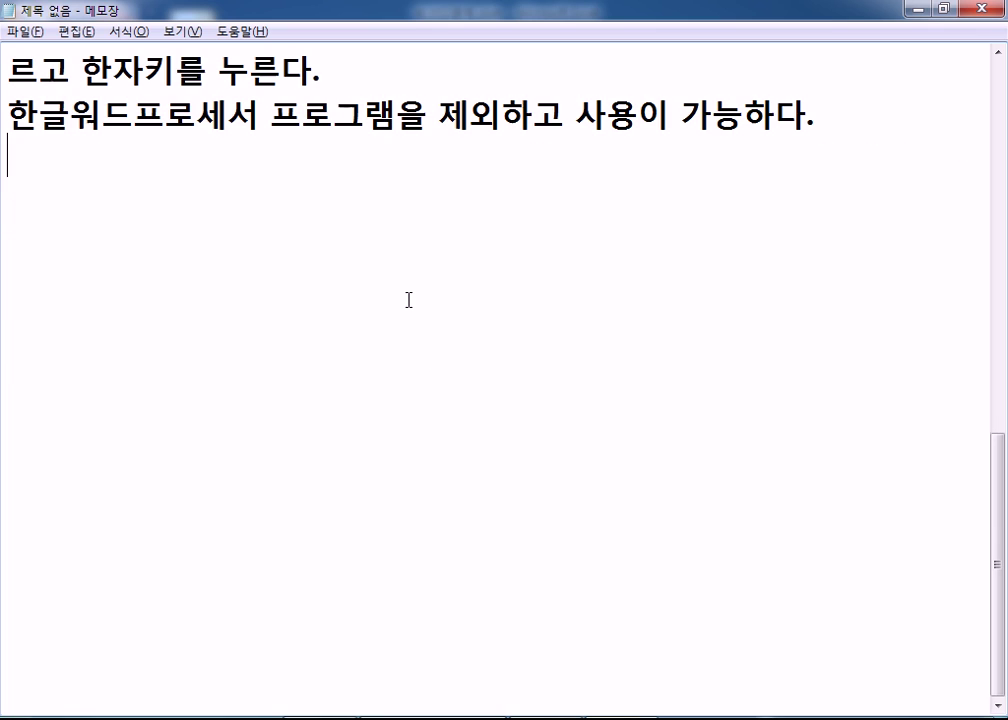
- In the Notepad notes, add the heading "엑셀에서 자료를 입력" after a blank line and start a new line
key("Return")
type("엑")
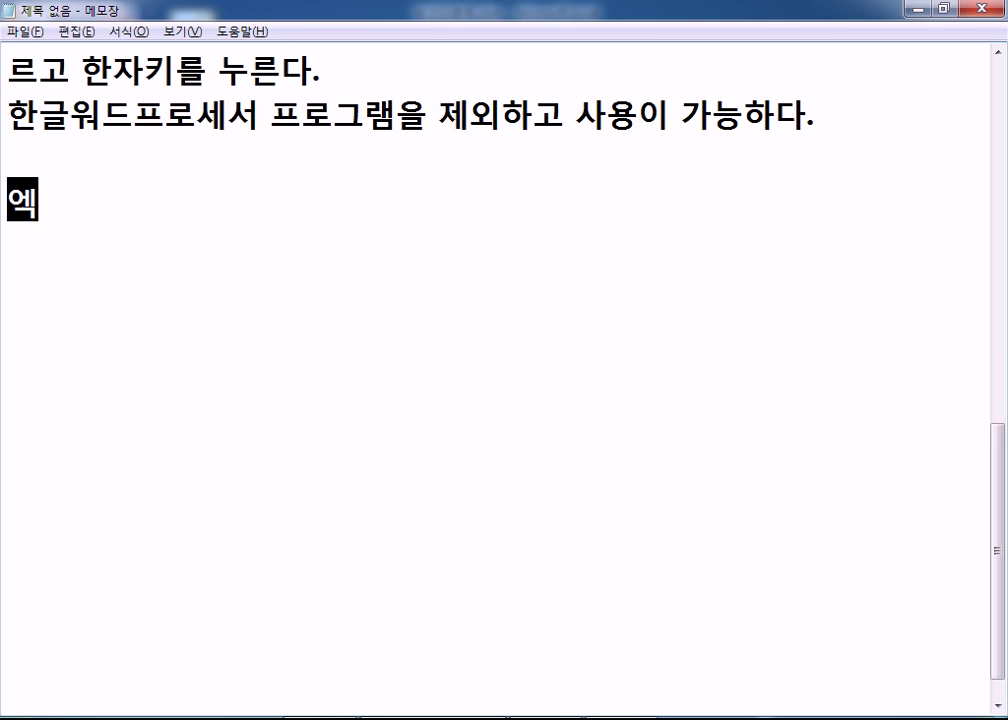
type("셀에서 무")
key("BackSpace")
key("BackSpace")
type("자료를 입력")
key("Return")
- Add the lines "문자 : 왼쪽" and "숫자, 날짜, 시간 : 오른쪽" under the heading
type("문자")
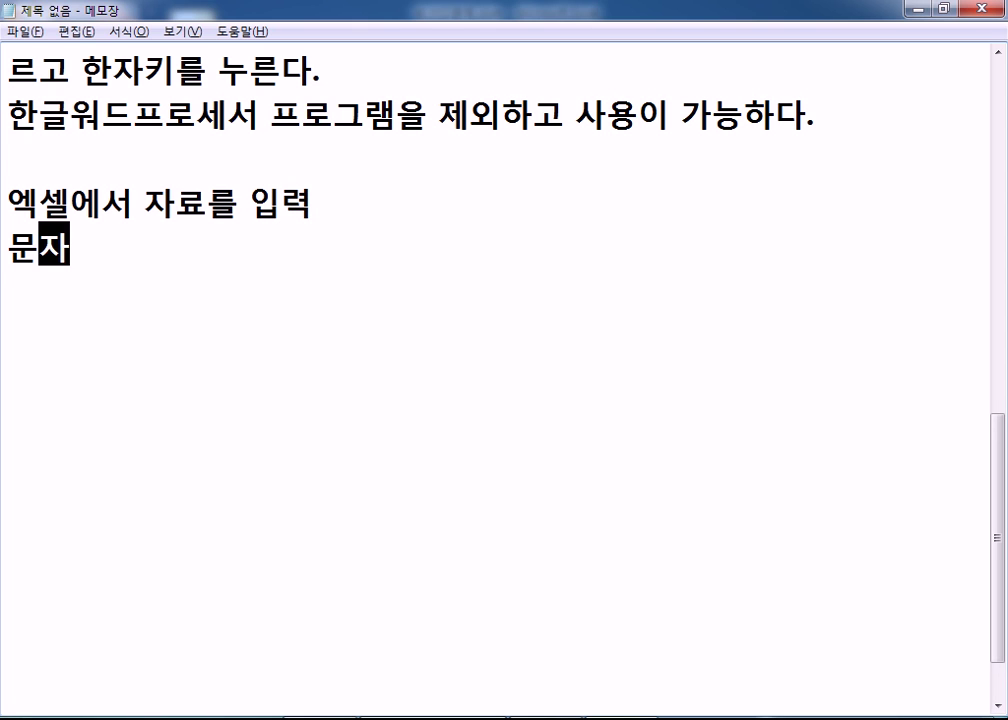
type(" : ㅇ왼쪽")
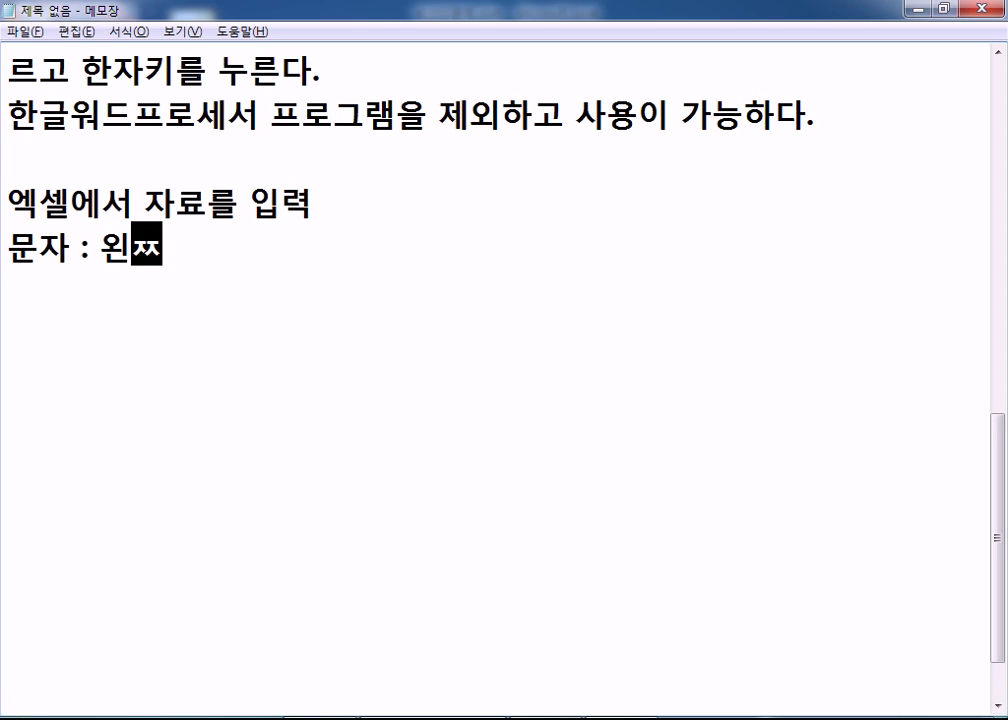
key("Return")
type("ㅅ숫자, 날짜, ")
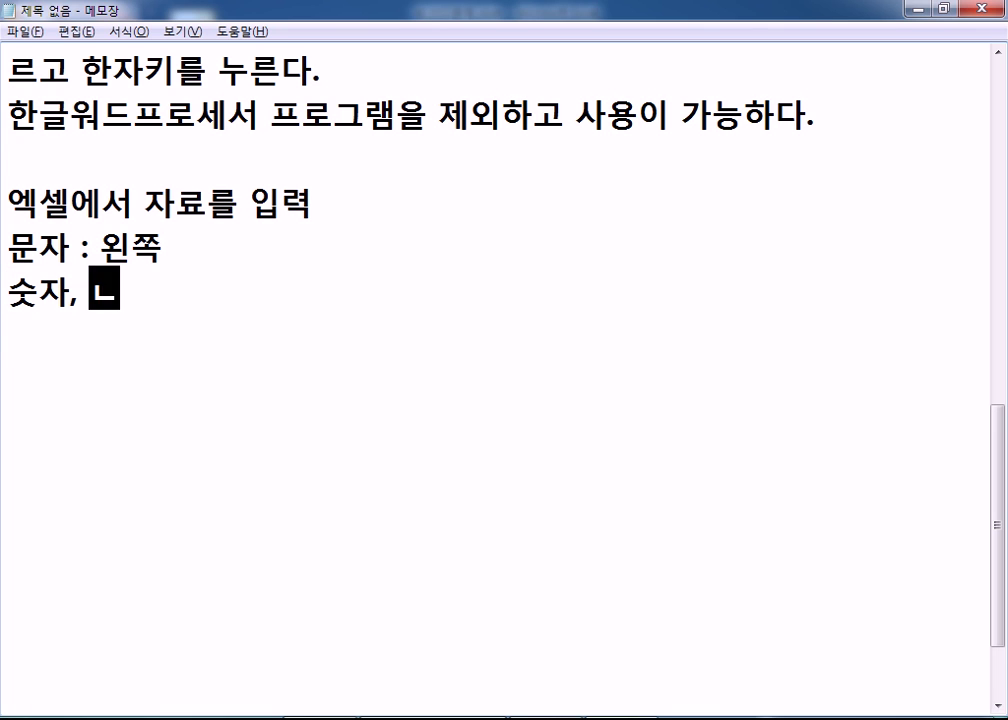
type("시간 ")
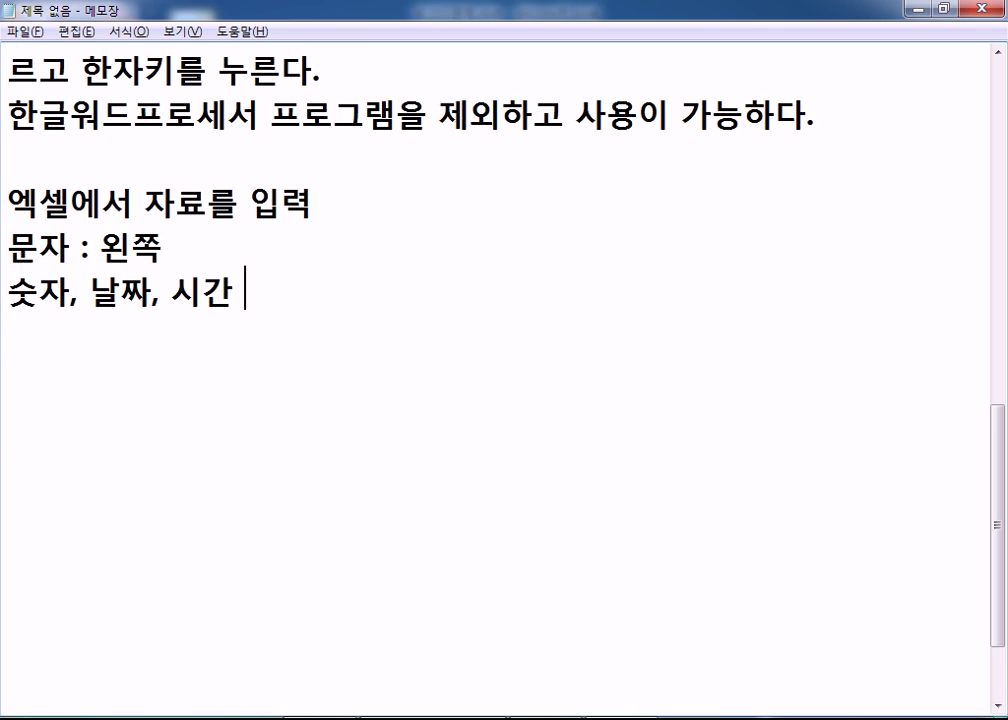
type(": 오른쪽")
key("Return")
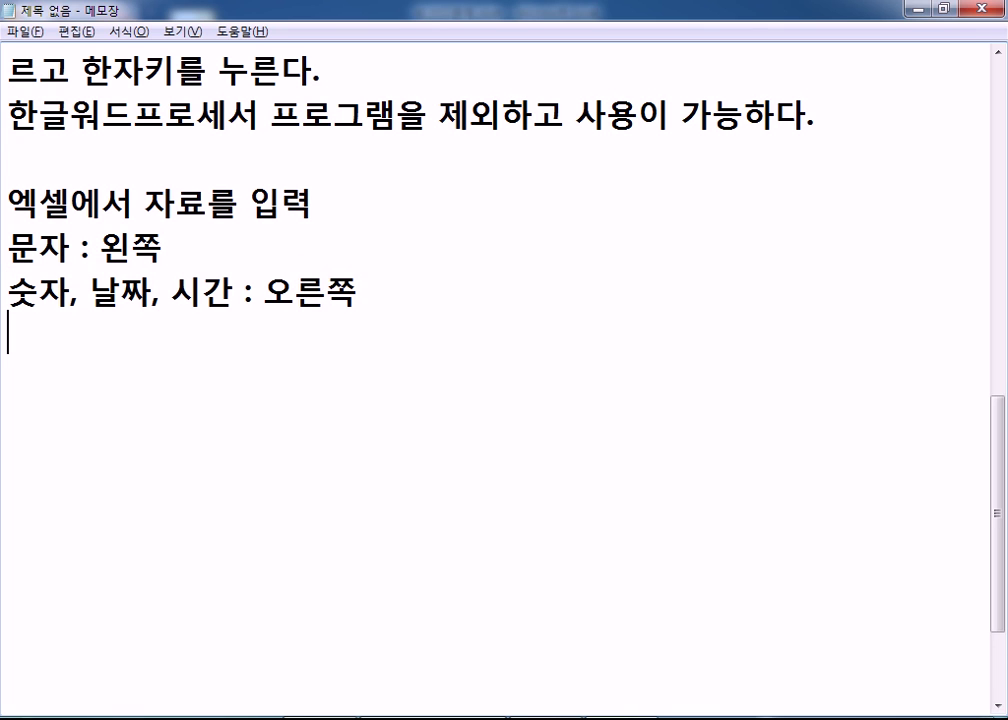
- Add the line "오류, 논리값 : 가운데" below the number, date and time line
type("오류")
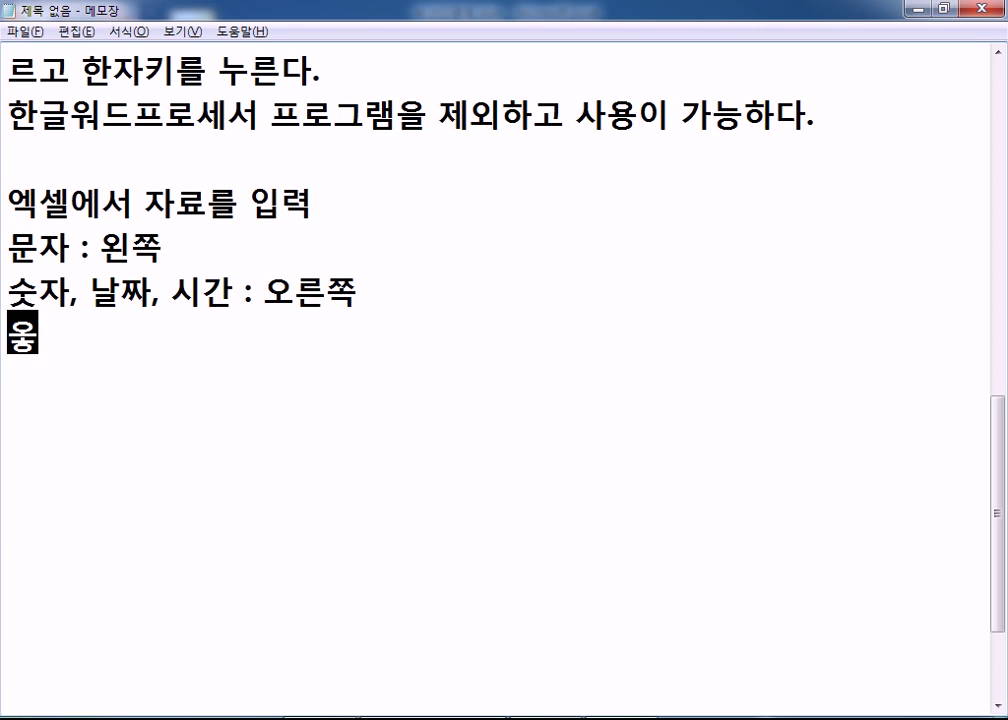
type(", ")
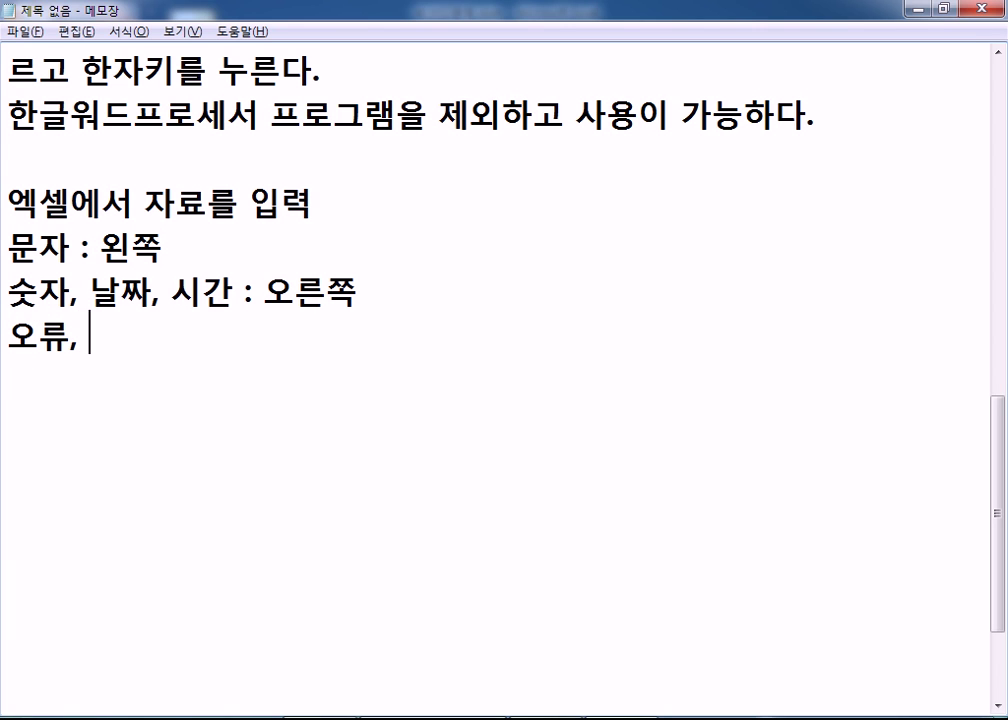
type("논리값 : ㅈ")
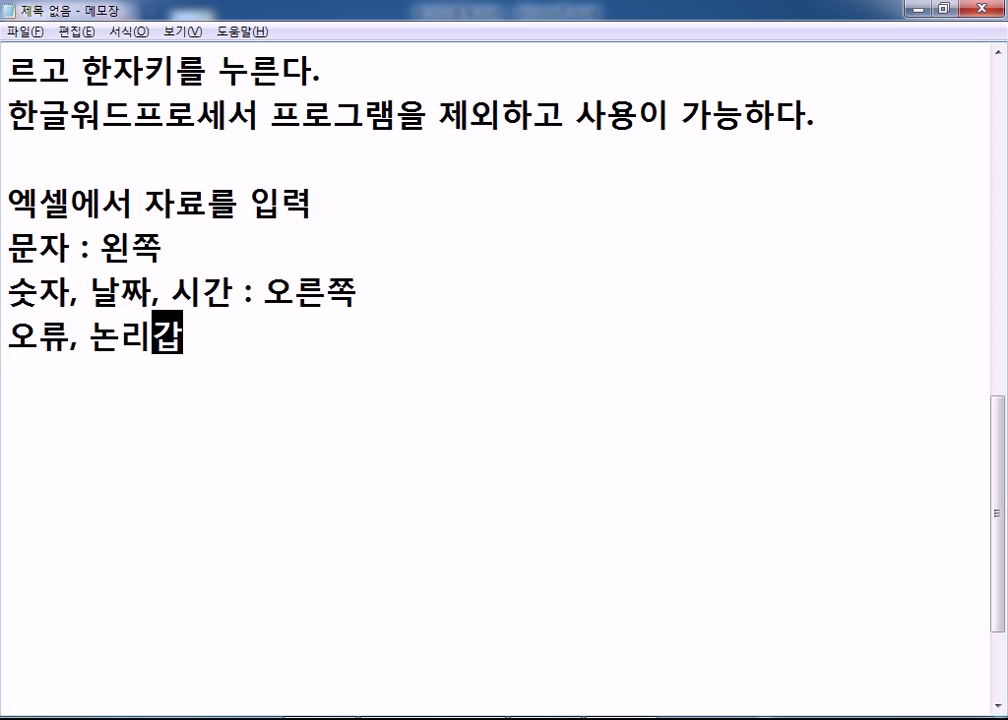
type("중가")
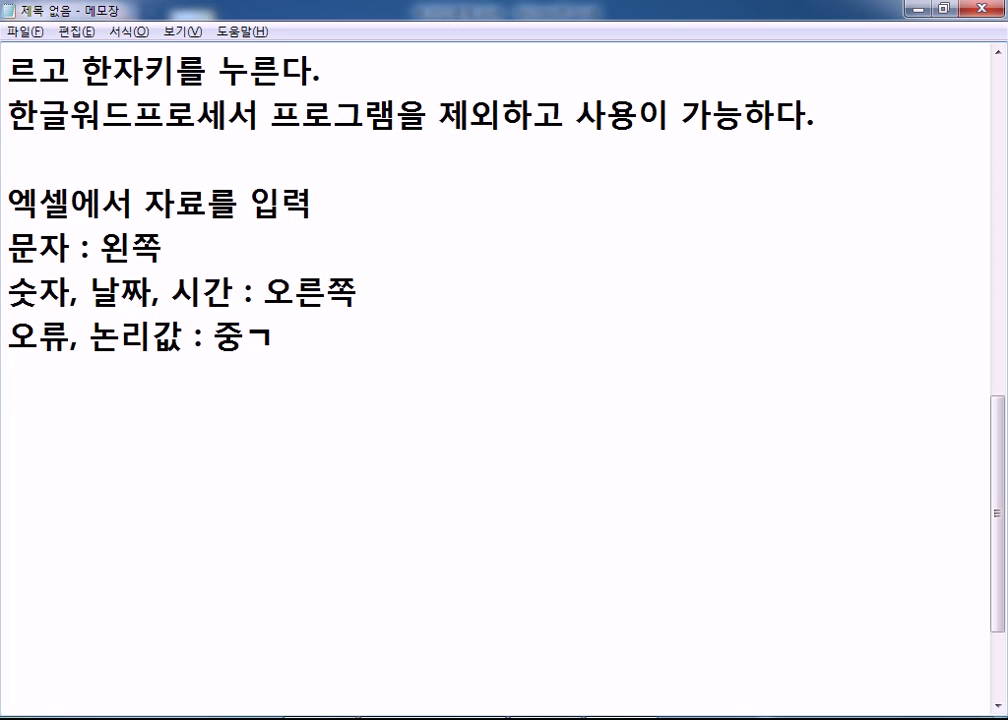
key("BackSpace")
key("BackSpace")
key("BackSpace")
type("가운데")
key("Return")
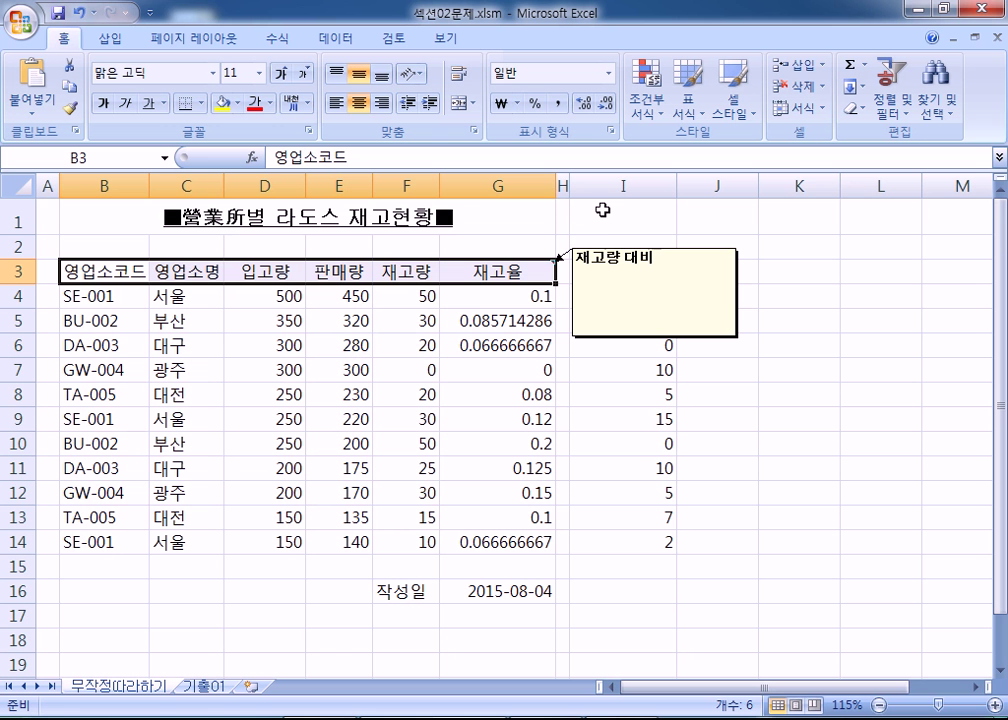
- Switch to Excel and enter 1 in C19, ㄱ in C20 and the invalid formula =ㅇㄴㄹ in C21
key("alt+Tab")
left_click(832, 266)
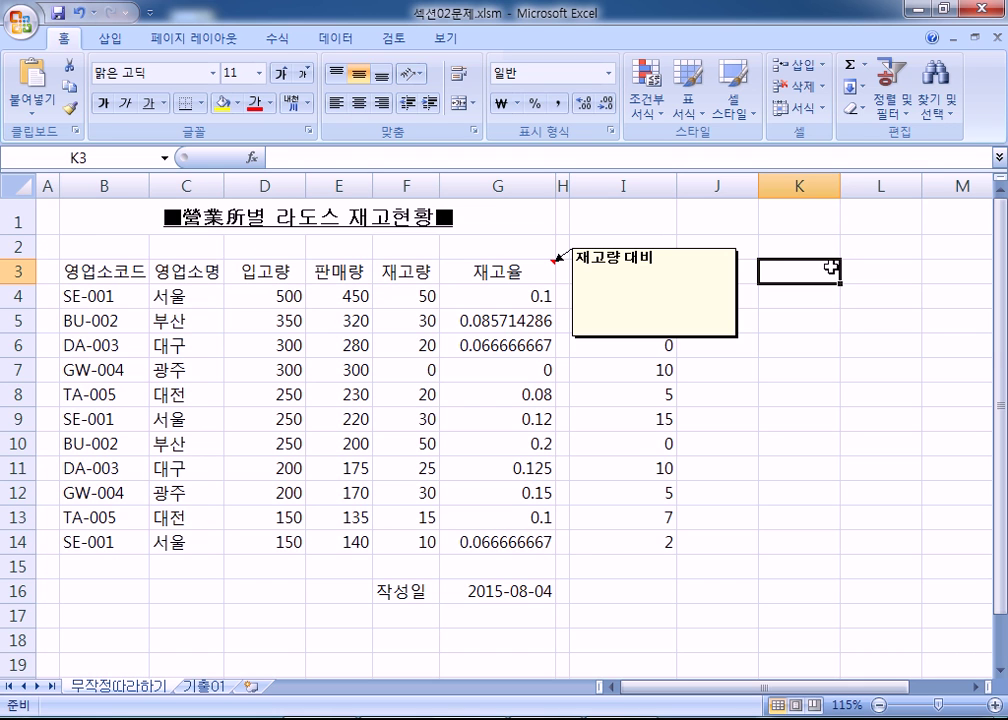
scroll(445, 281, "down", 5)
left_click(186, 284)
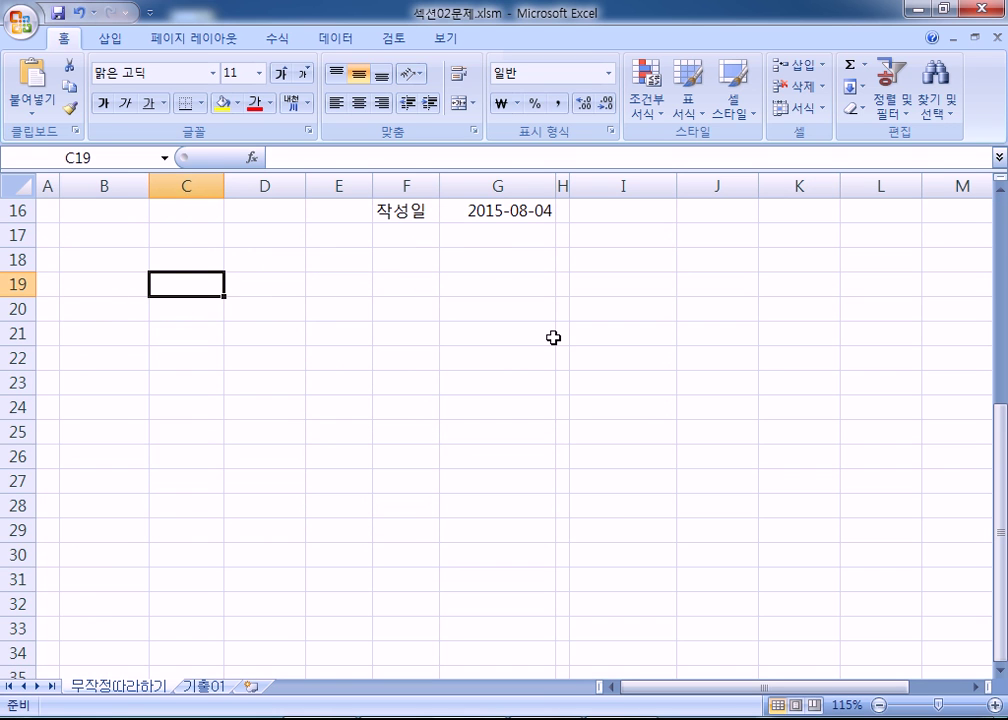
type("1")
key("Return")
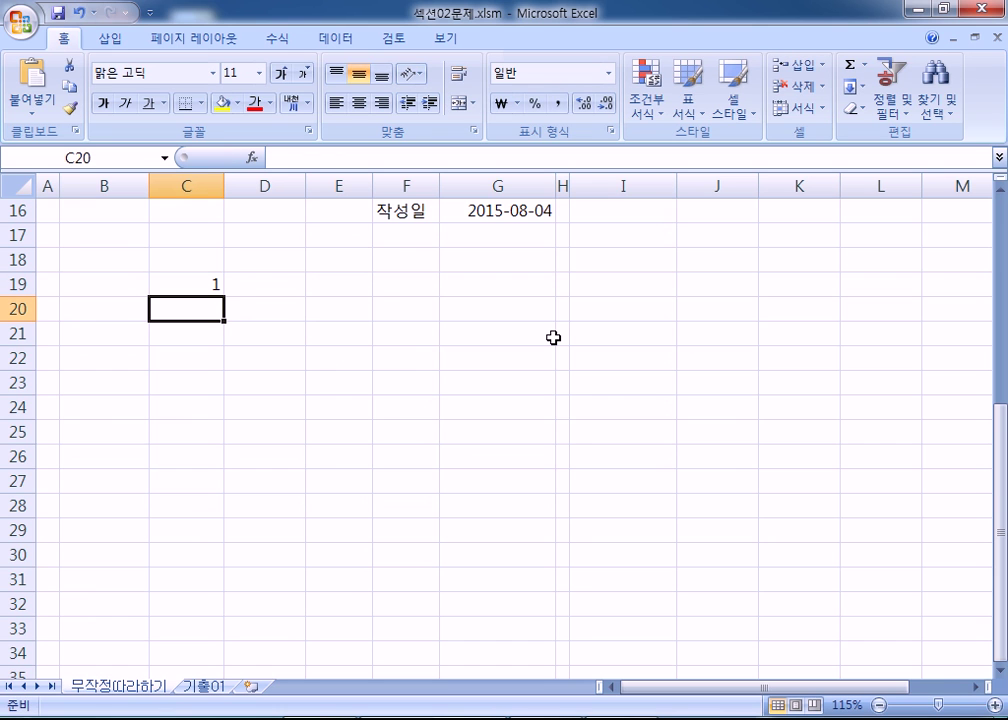
type("ㄱ")
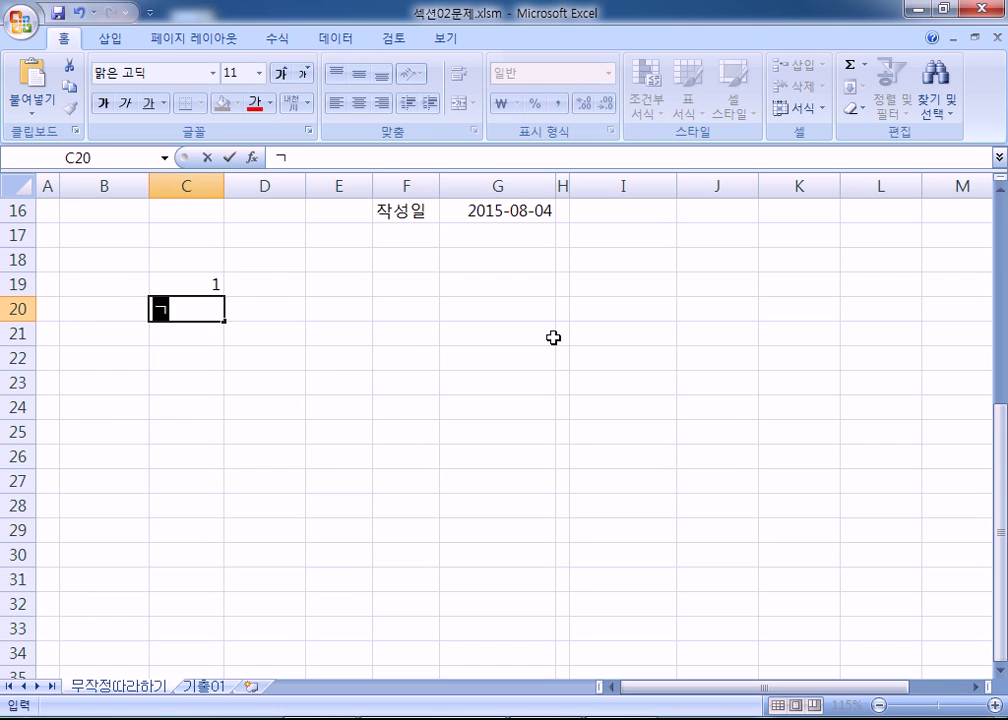
key("Return")
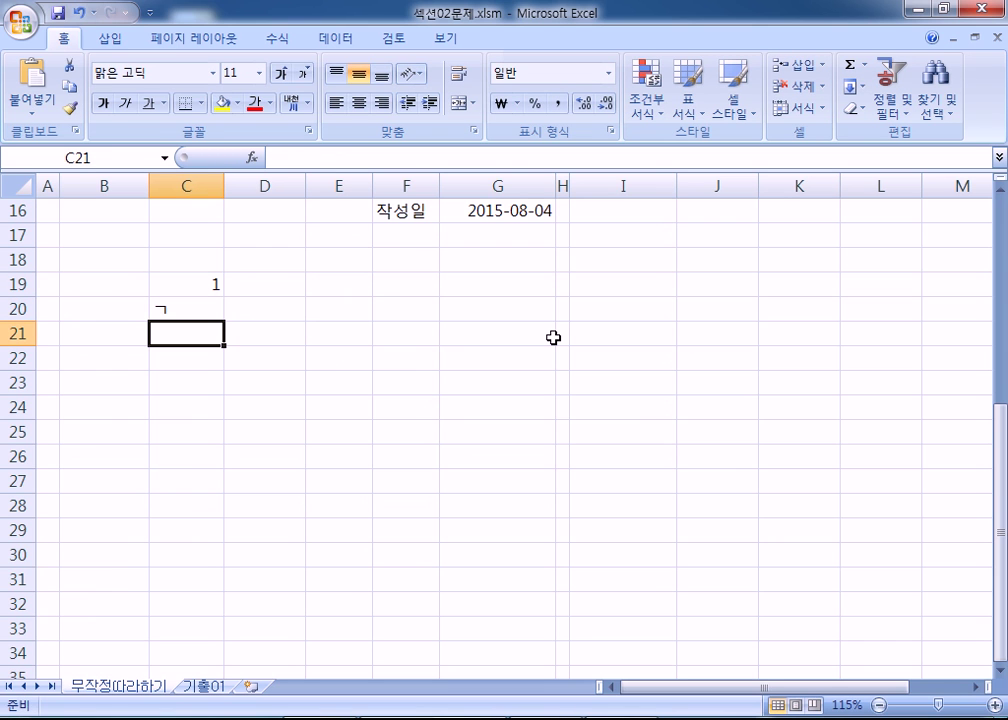
type("=ㅇㄴㄹ")
key("Return")
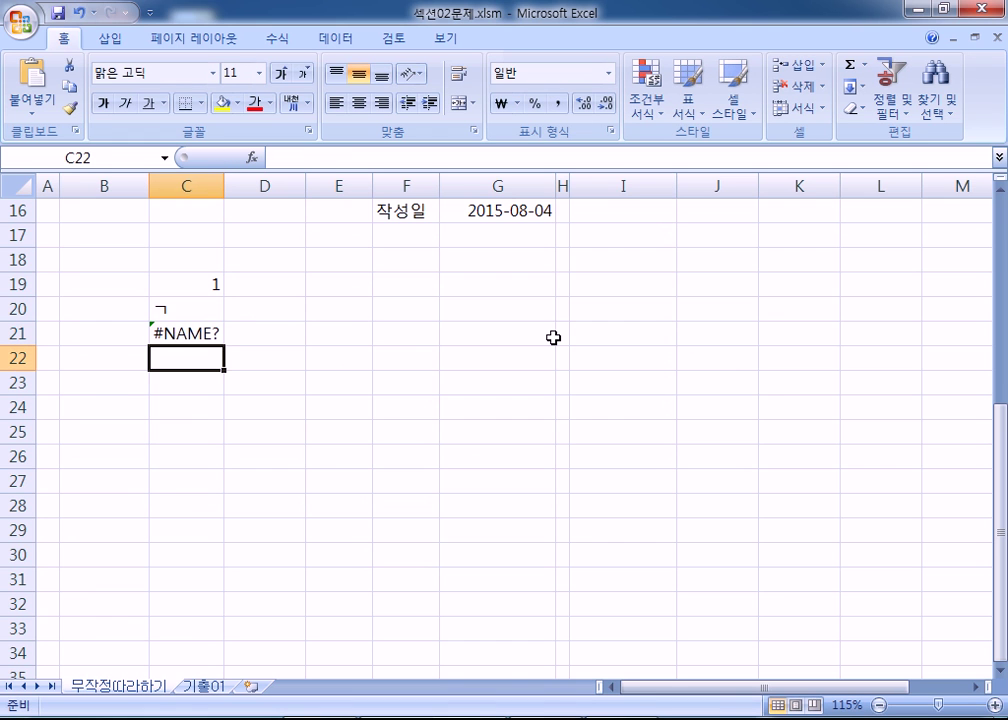
- Widen column C to compare the default alignments of the sample entries, and undo the widening
left_click_drag(224, 186, 366, 186)
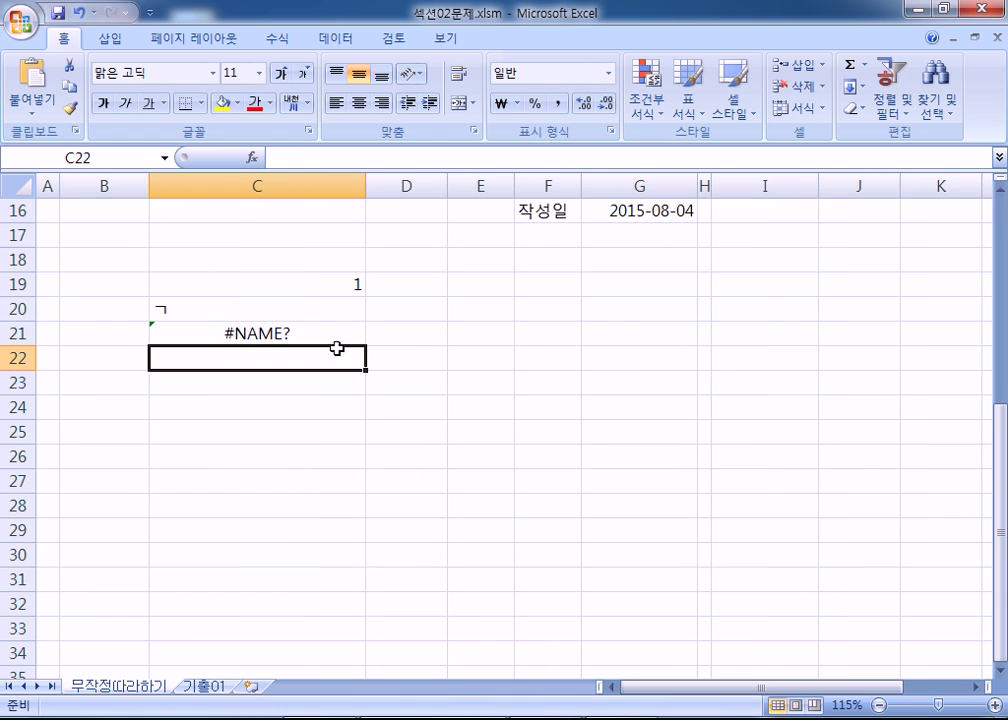
left_click(298, 334)
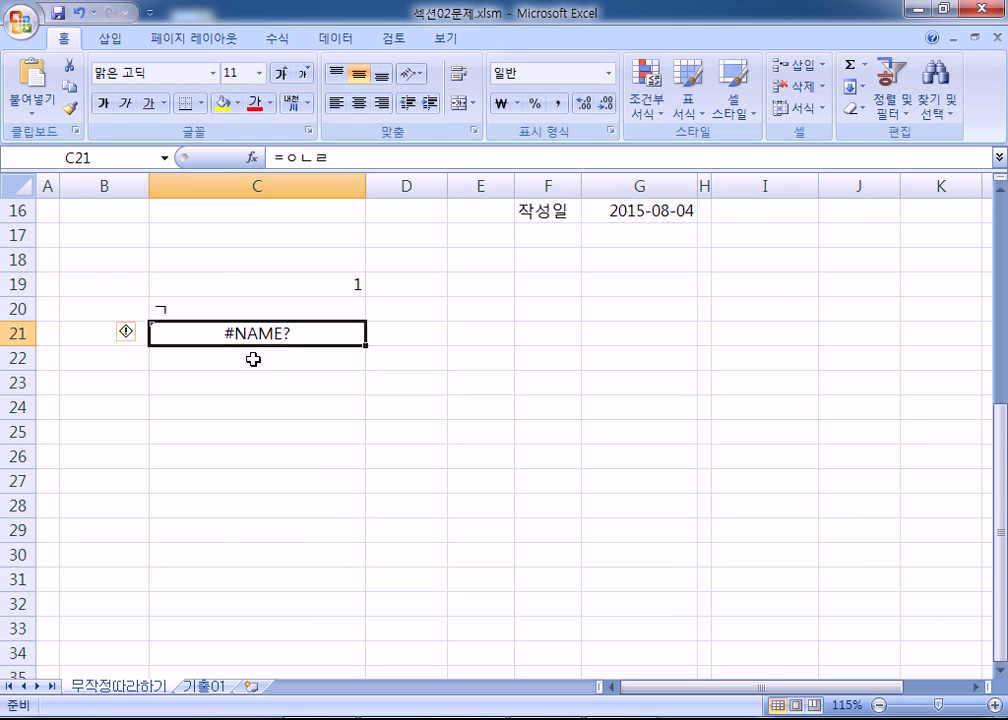
key("ctrl+z")
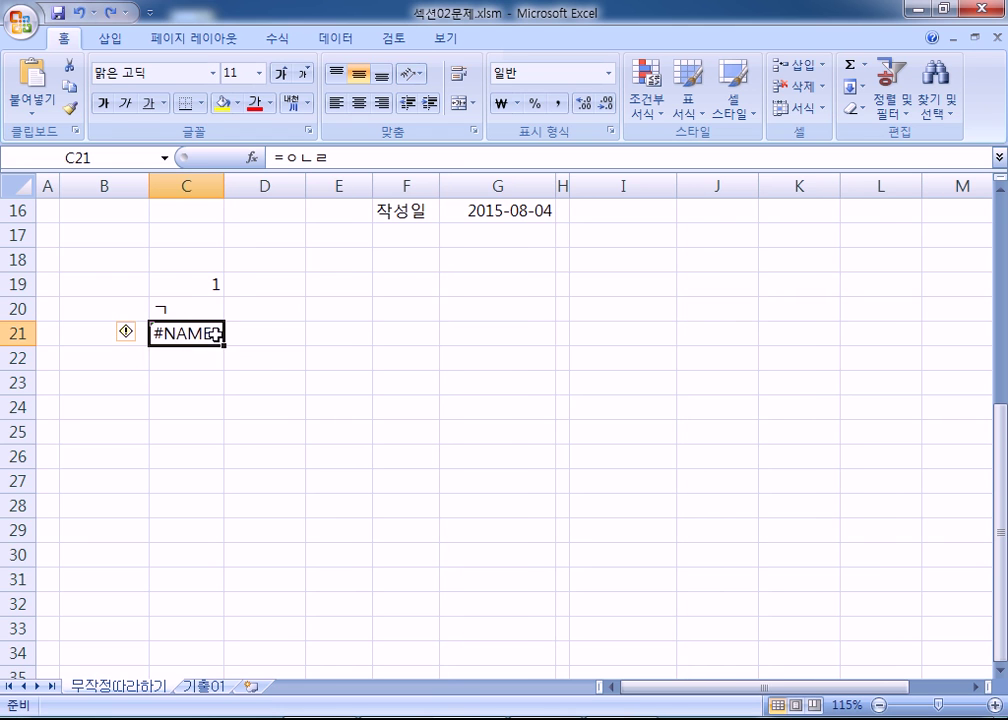
- Widen column C to about twice its width and center the sample entries in C19:C21
left_click(174, 283)
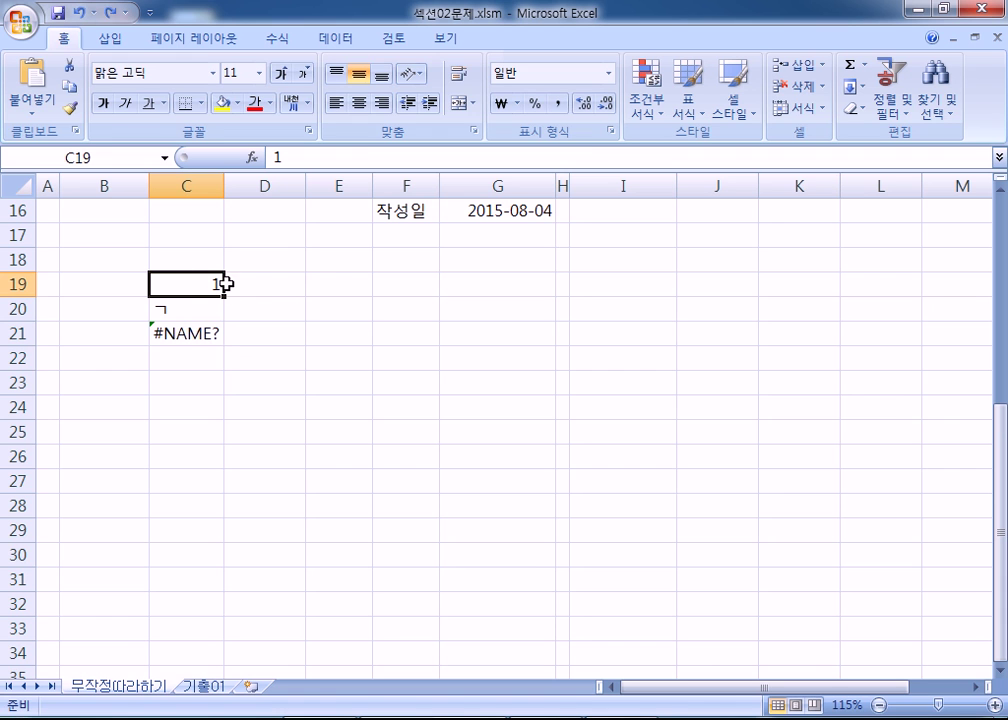
left_click_drag(178, 279, 180, 308)
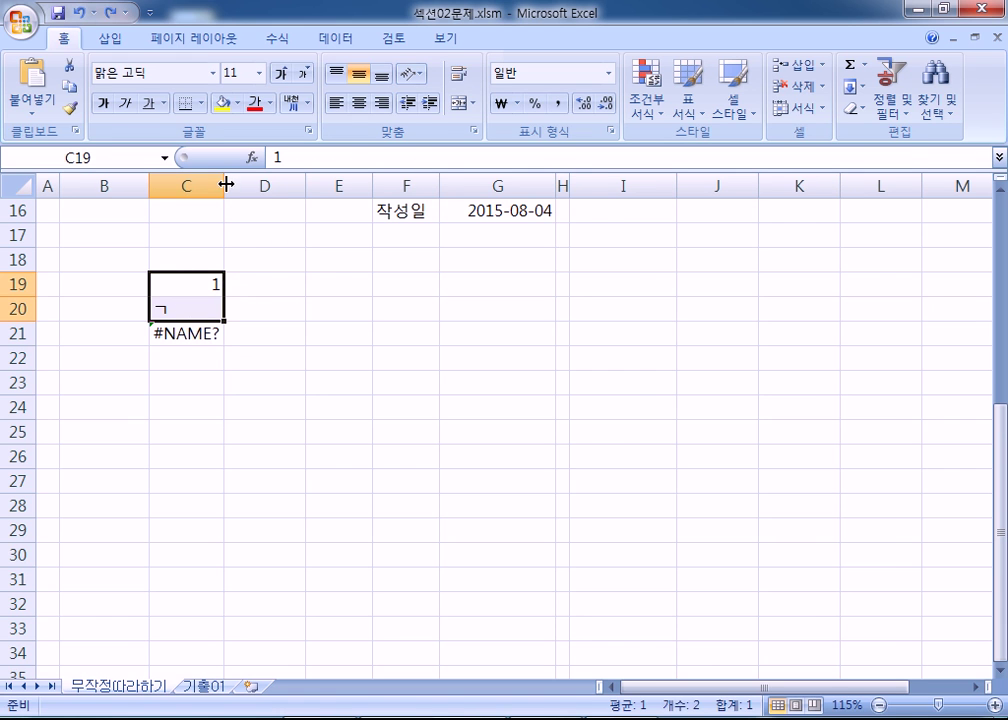
left_click_drag(227, 184, 306, 184)
left_click_drag(243, 275, 231, 337)
left_click(359, 106)
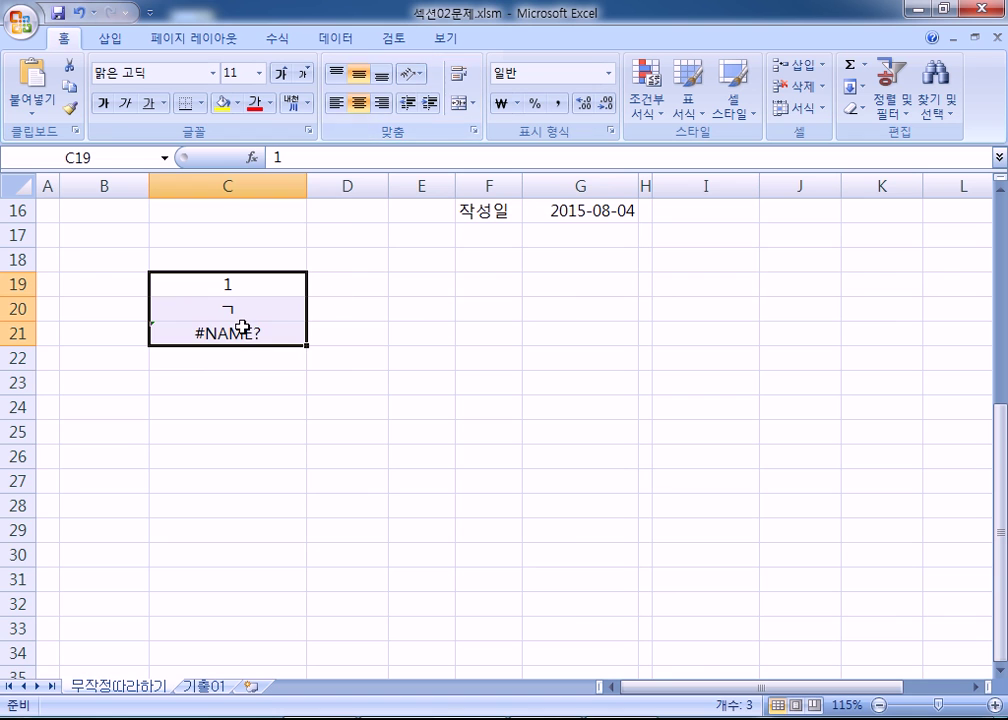
- Try right alignment on C19:C21, center the entries again, and clear the centering to restore their default alignment
left_click(382, 104)
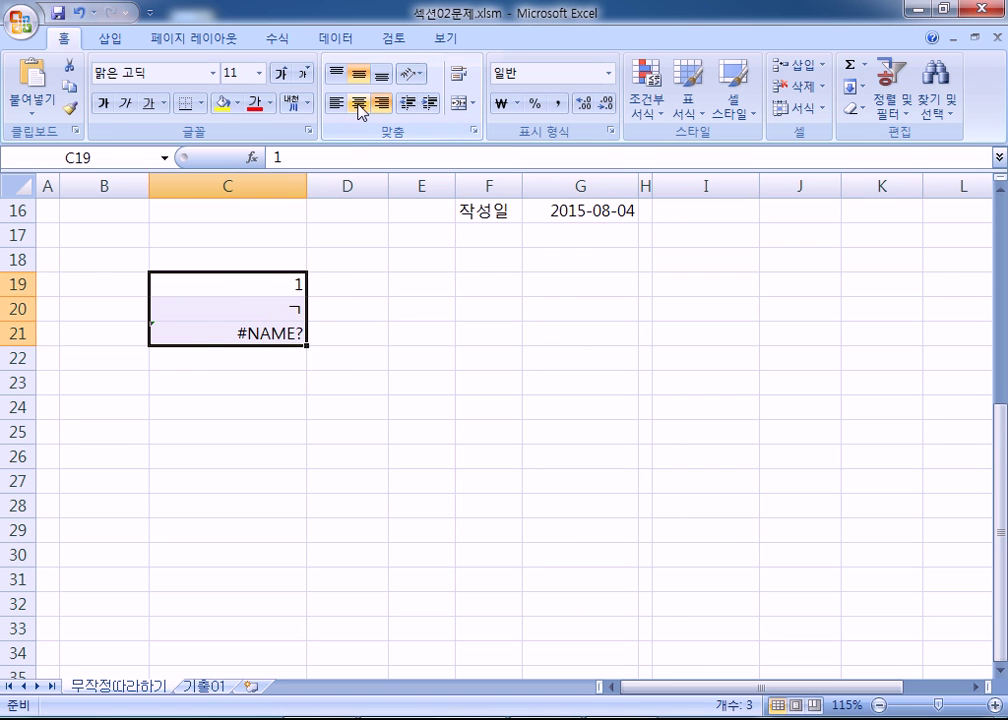
left_click(358, 104)
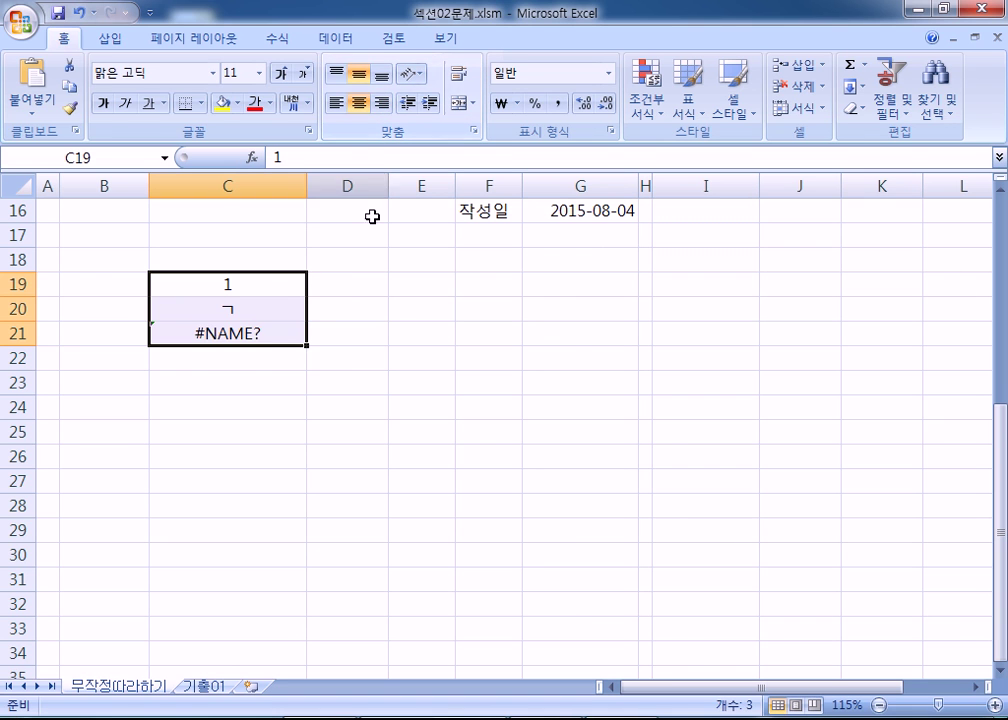
left_click(361, 106)
left_click(360, 104)
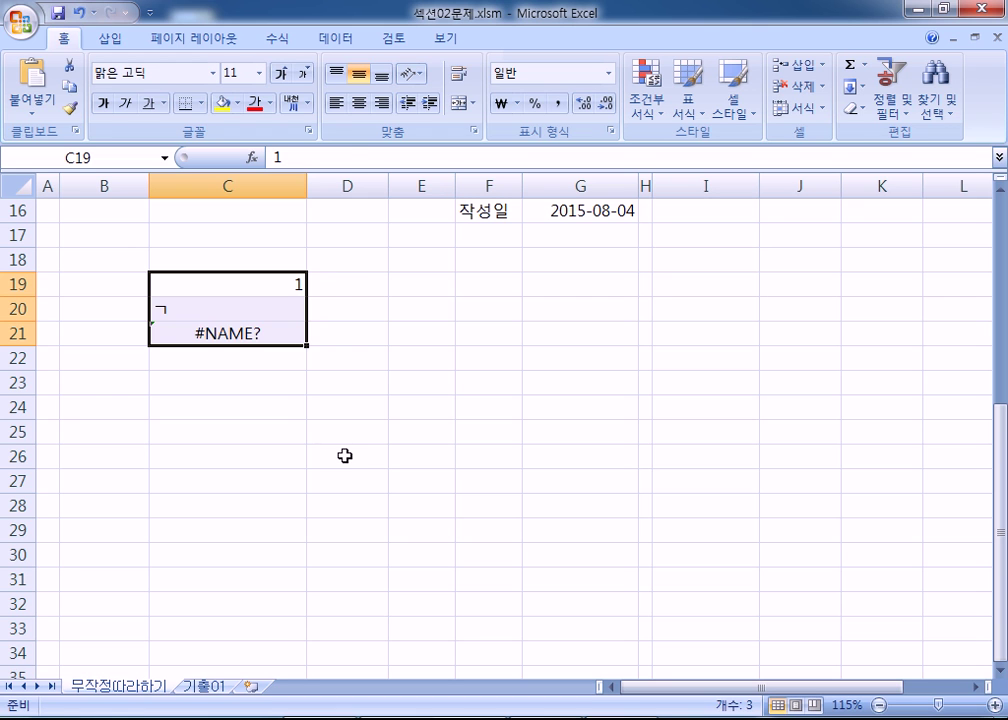
- Try left alignment on C19:C21, and undo back past the column C widening and the C21 formula entry
left_click(338, 104)
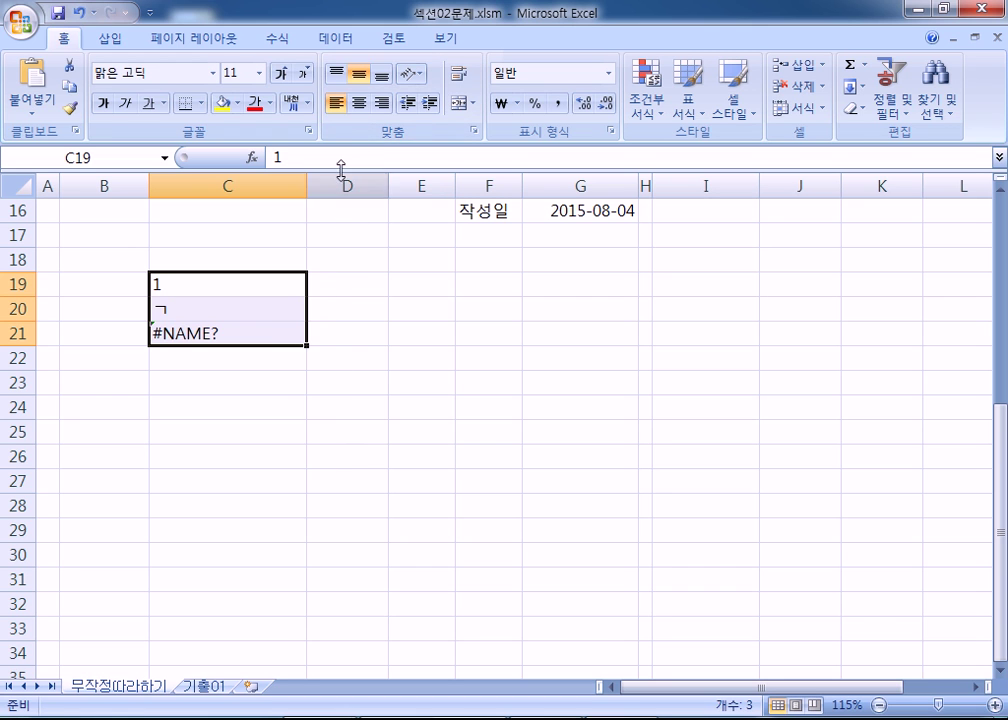
left_click(338, 104)
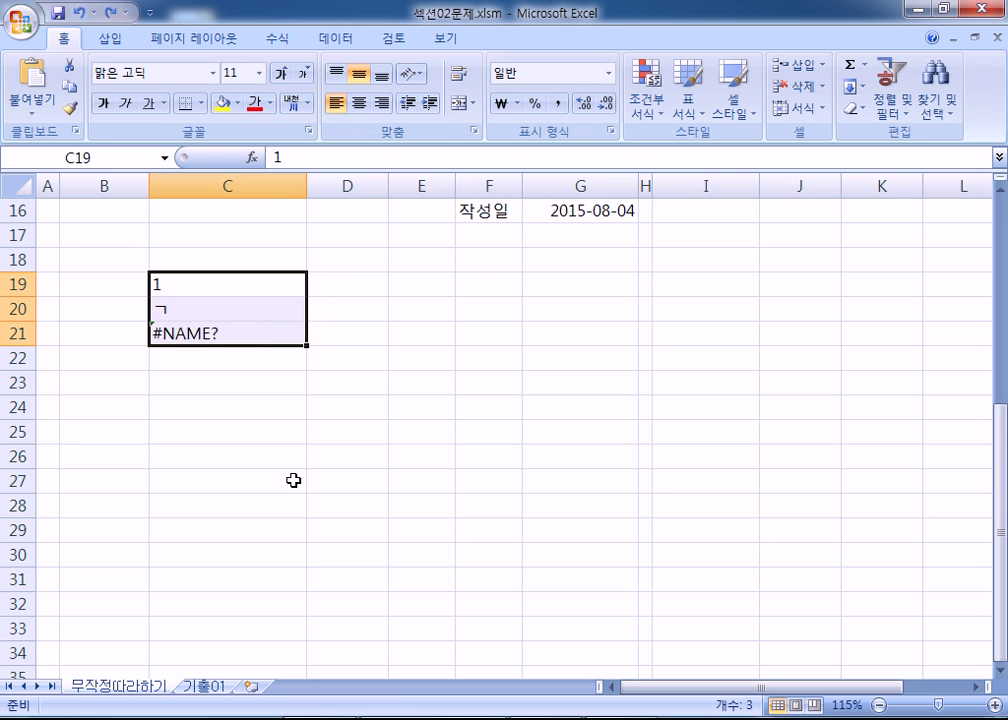
key("ctrl+z")
key("ctrl+z")
key("ctrl+z")
key("ctrl+z")
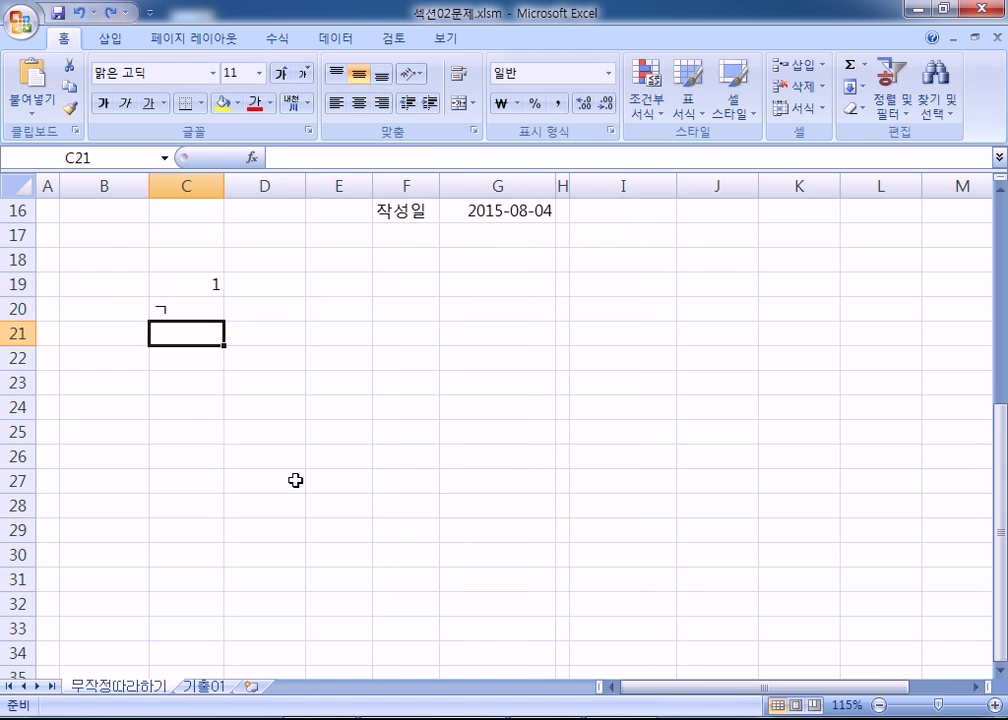
- Clear the remaining sample entries from C19:C20
scroll(250, 460, "up", 2)
left_click_drag(195, 433, 200, 458)
key("Delete")
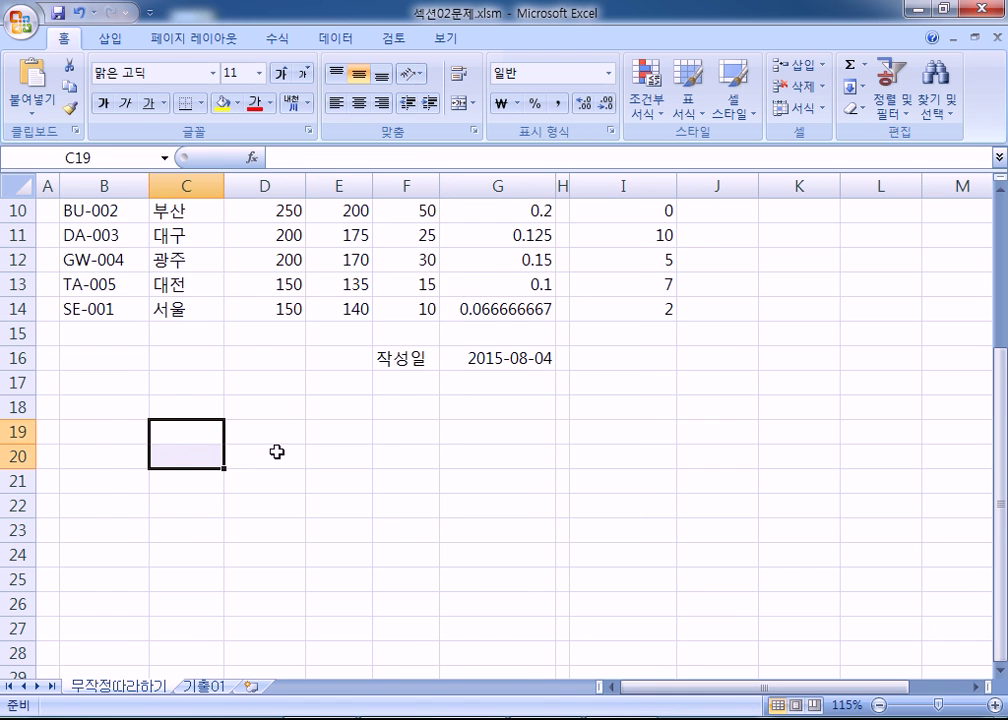
- Remove and reapply the centering of the table headings in B3:G3 twice to compare the alignments
scroll(275, 453, "up", 3)
left_click_drag(74, 267, 484, 270)
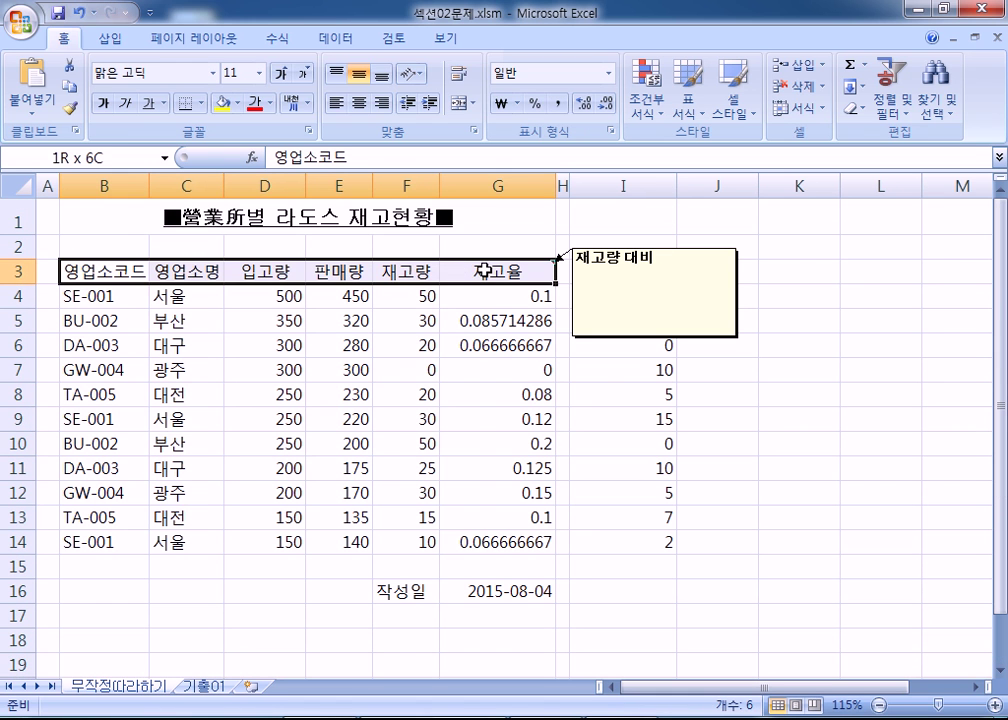
left_click(359, 104)
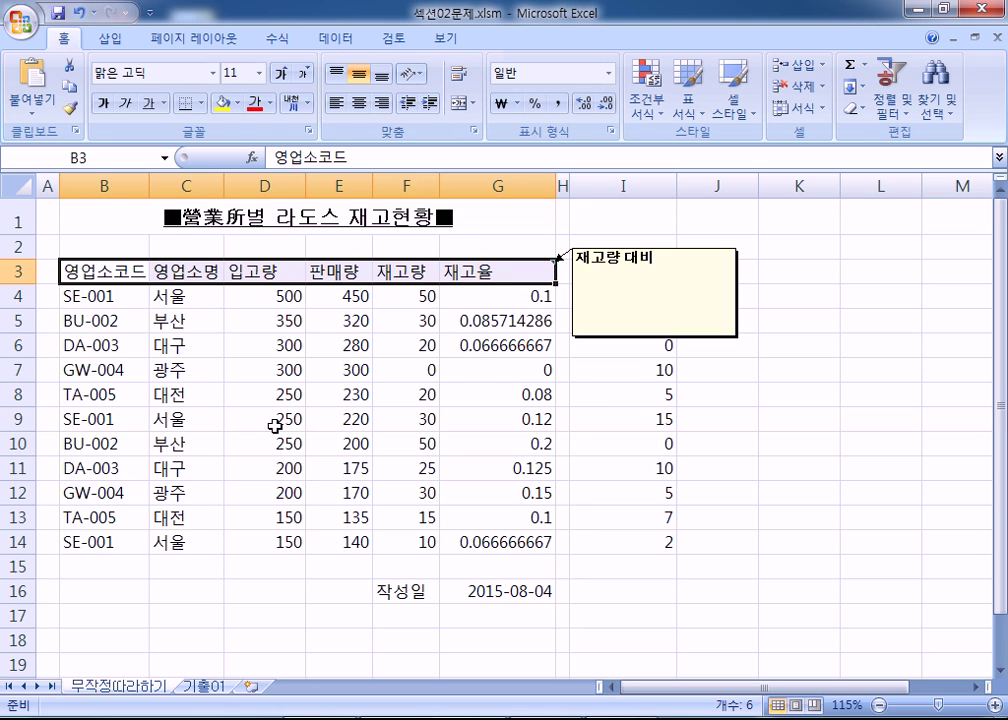
left_click(359, 104)
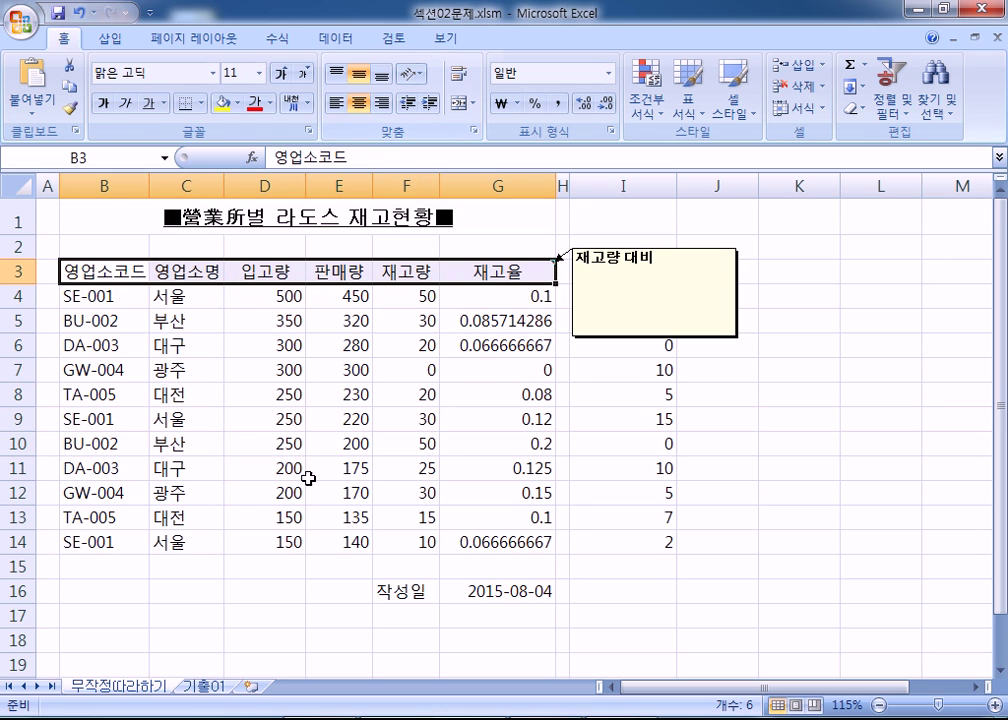
left_click(359, 103)
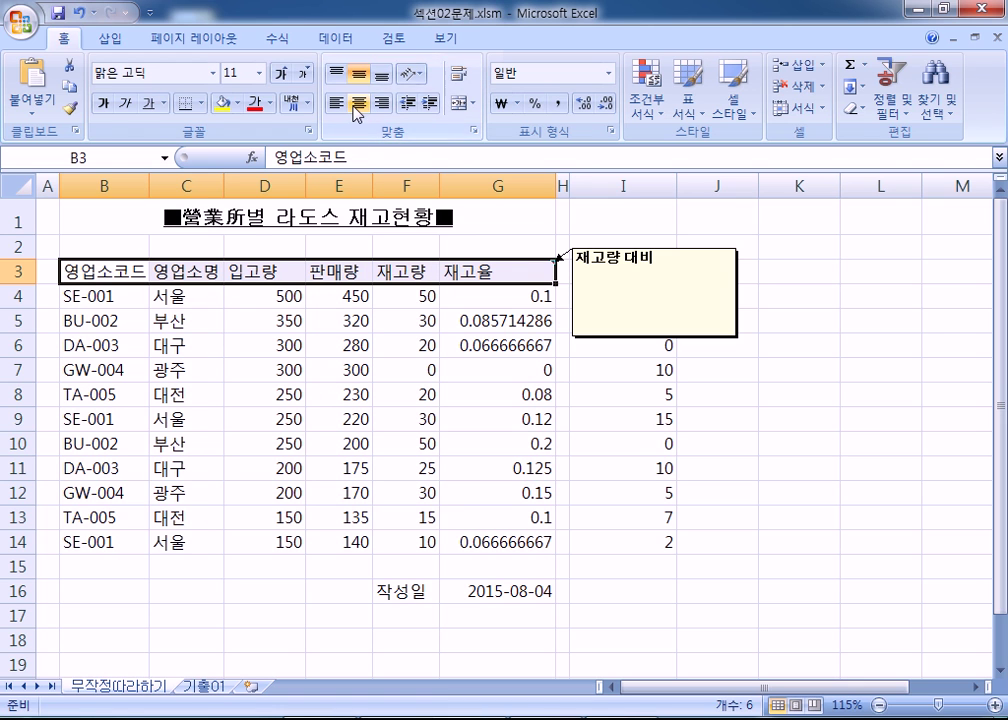
left_click(359, 103)
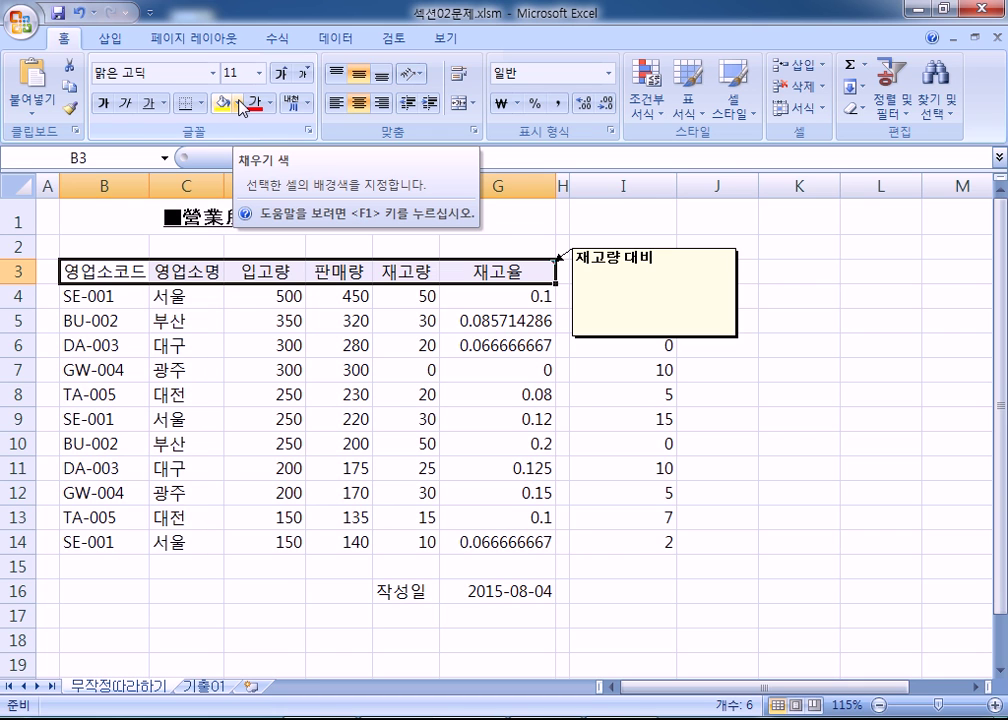
- Fill the table headings in B3:G3 with the standard light blue color
left_click(239, 103)
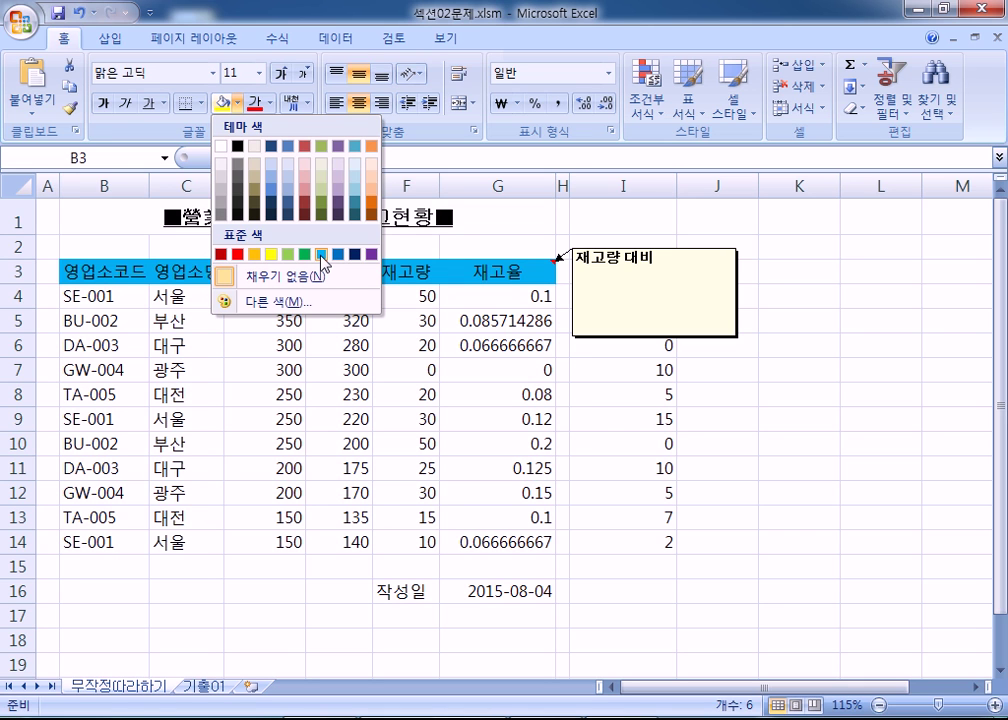
left_click(321, 256)
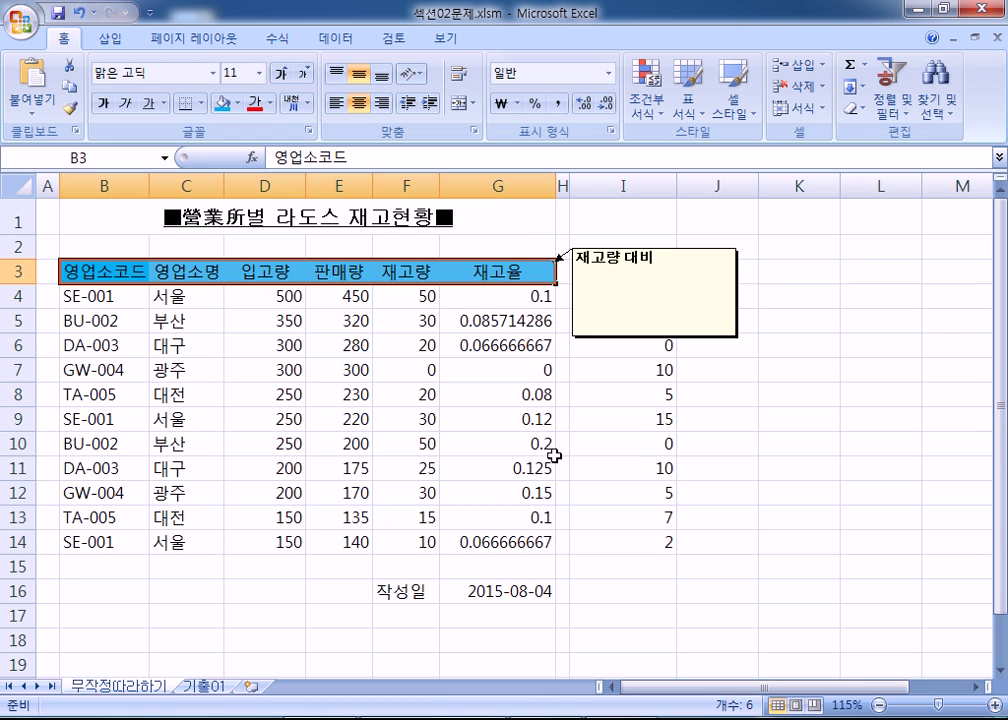
- Switch to Notepad and begin the line 셀 서식 : 꾸미기(보편적, 엑셀스러운 below the alignment notes
key("alt+Tab")
scroll(436, 271, "down", 1)
key("Return")
type("세ㄹ 서식")
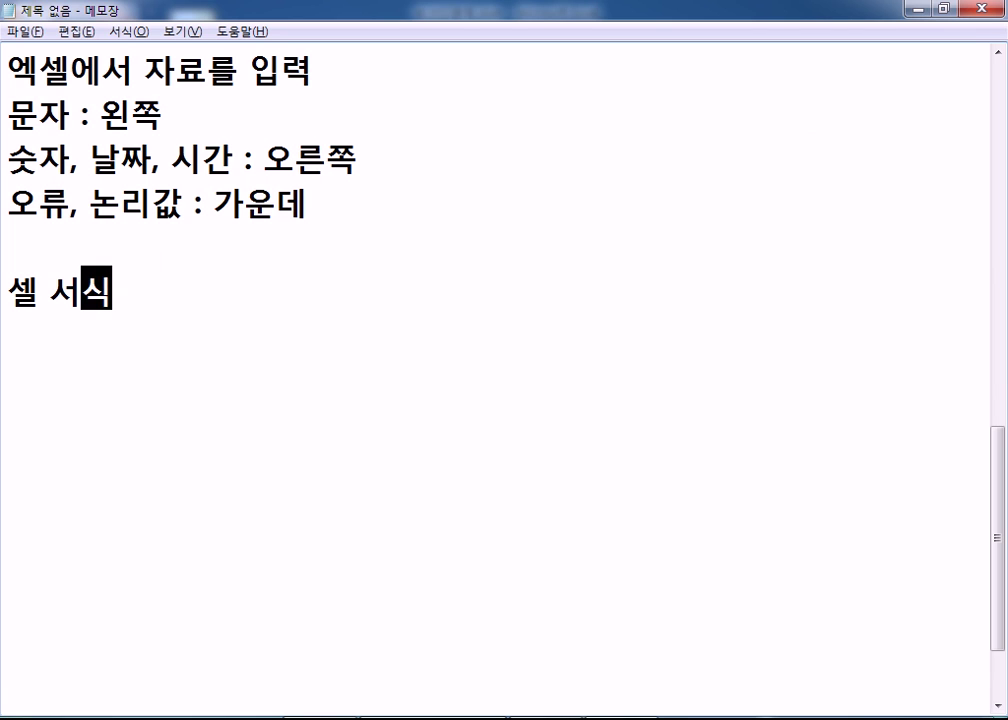
type(" : 꾸미기")
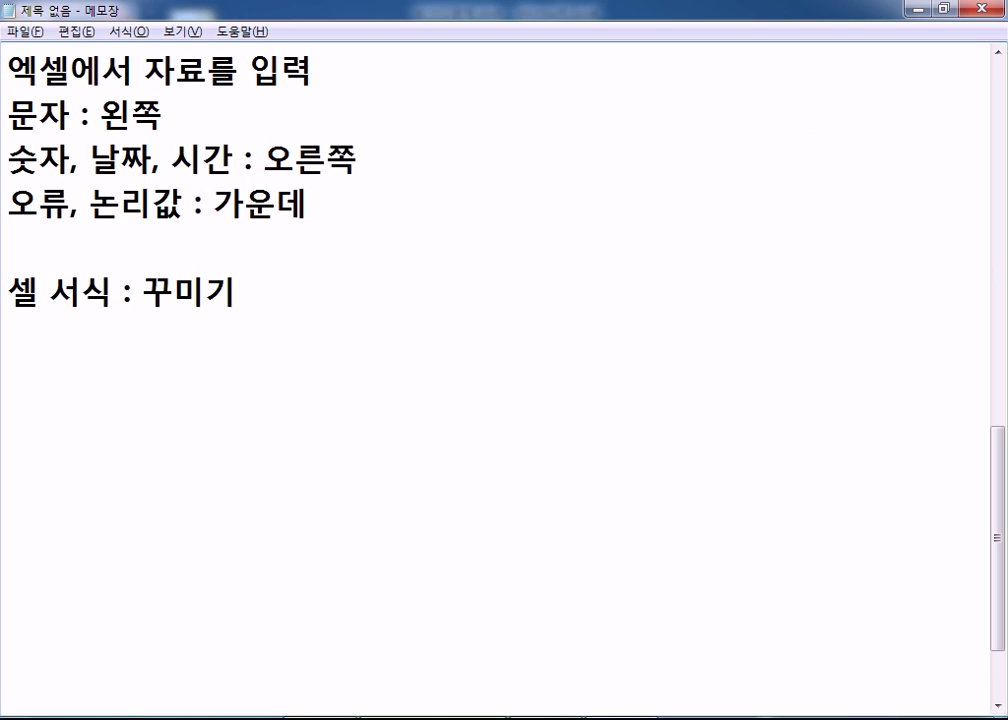
type("(보편적, 엑셀스러운")
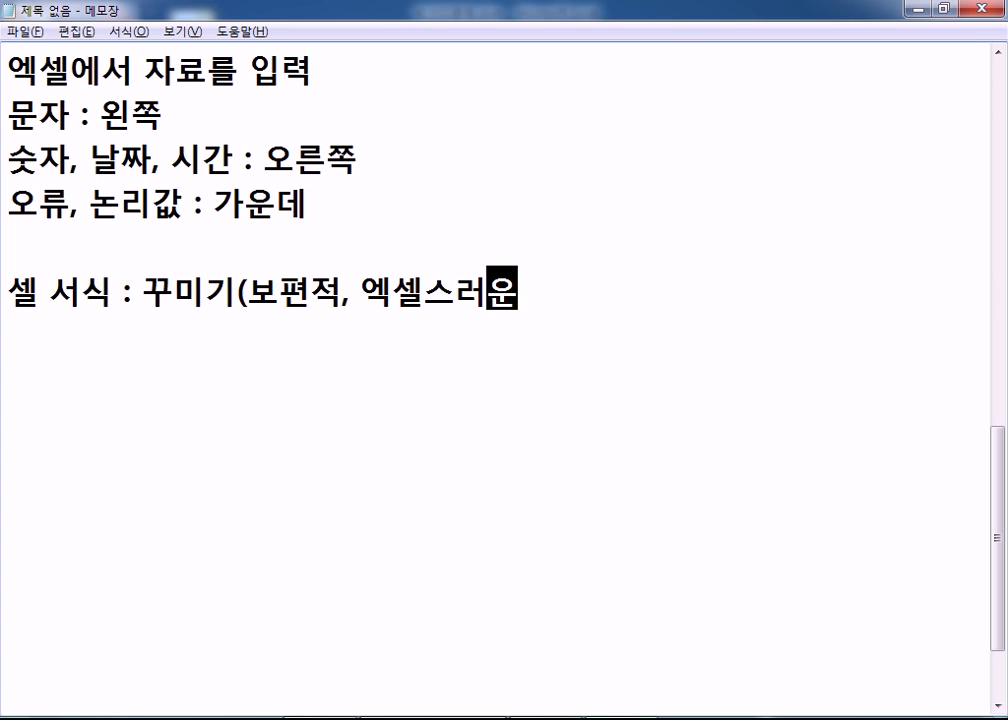
- Replace 스러운 with 에서만 존재) to complete the cell-format note, and start a new line
key("BackSpace")
key("BackSpace")
key("BackSpace")
type("다")
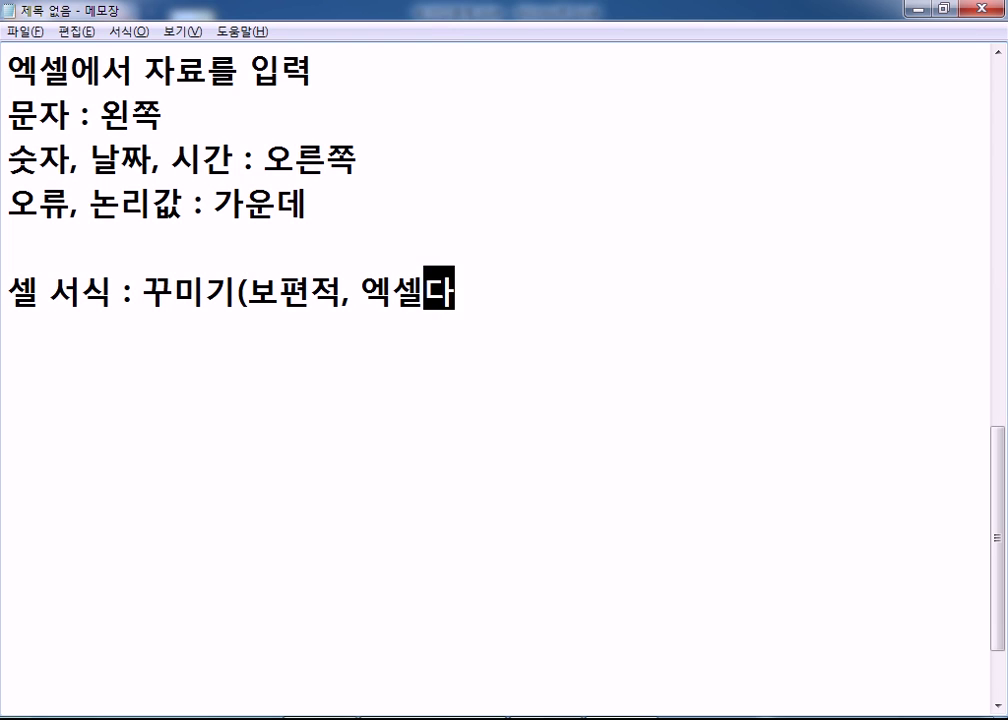
type("우")
key("BackSpace")
key("BackSpace")
key("BackSpace")
type("ㅇ에ㅐ서")
key("BackSpace")
key("BackSpace")
type("서만 존재")
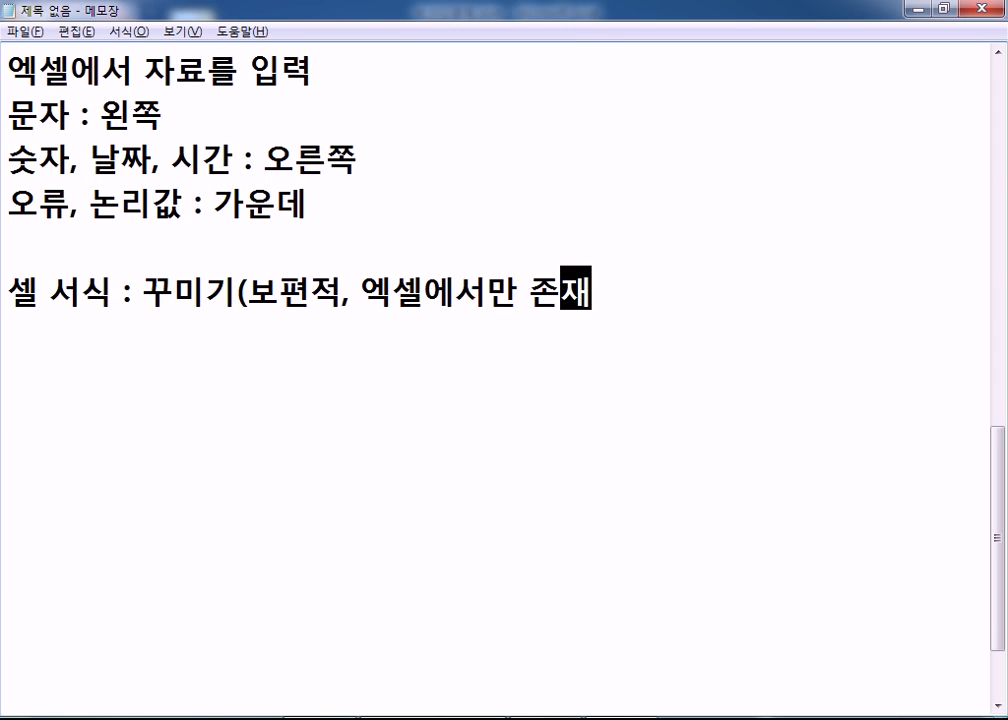
type(")")
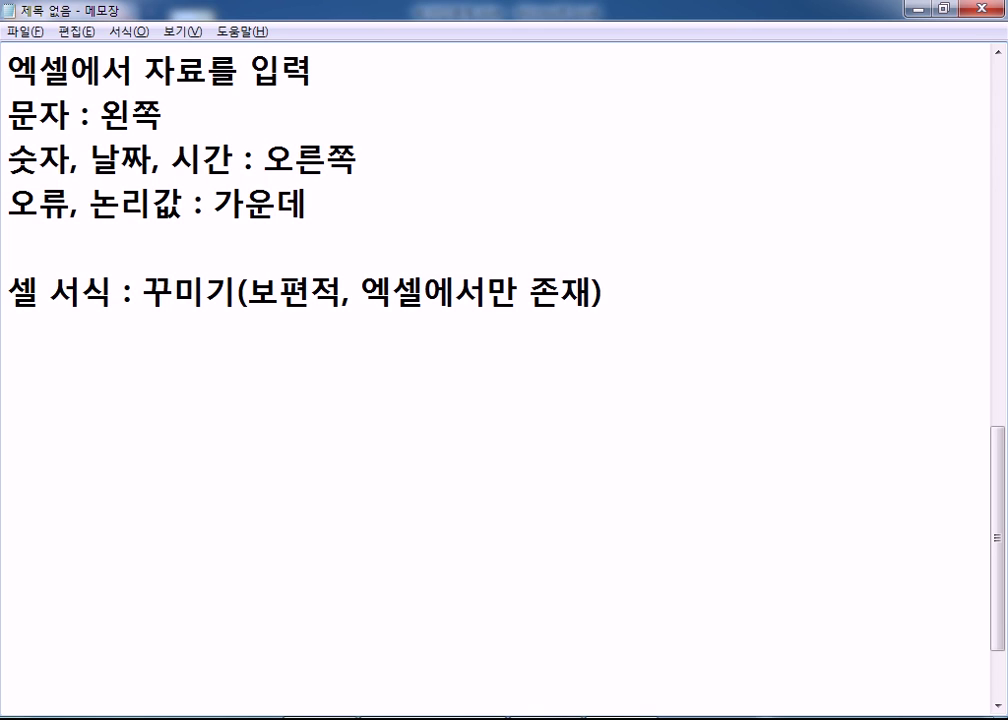
key("Return")
- Switch to Excel and center the branch codes and branch names in B4:C14
key("alt+Tab")
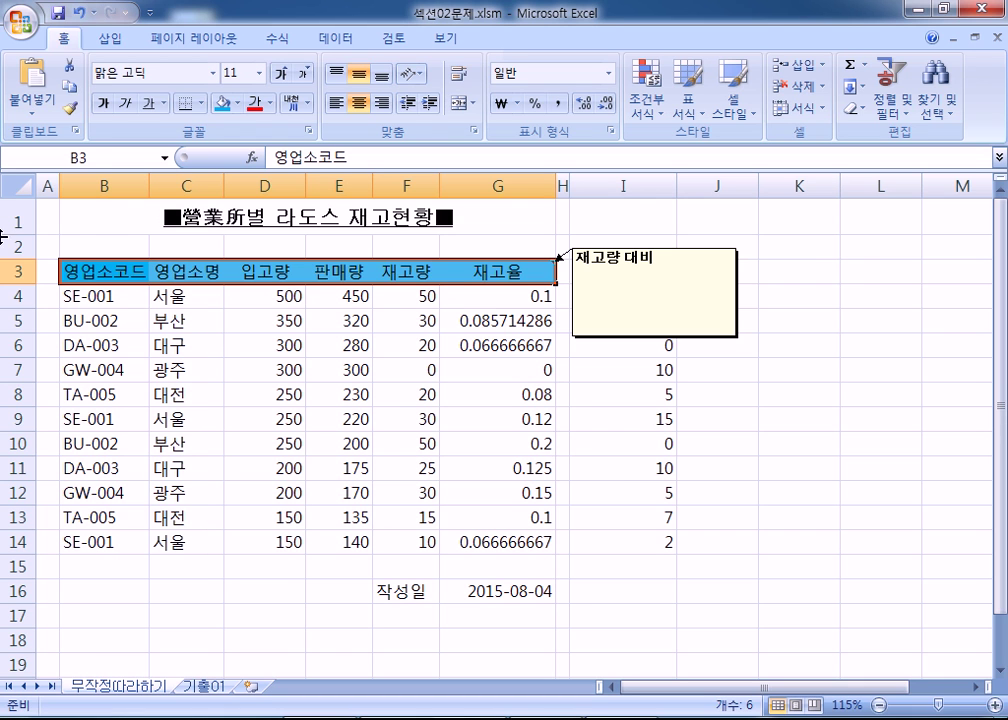
left_click_drag(83, 295, 180, 540)
left_click(359, 103)
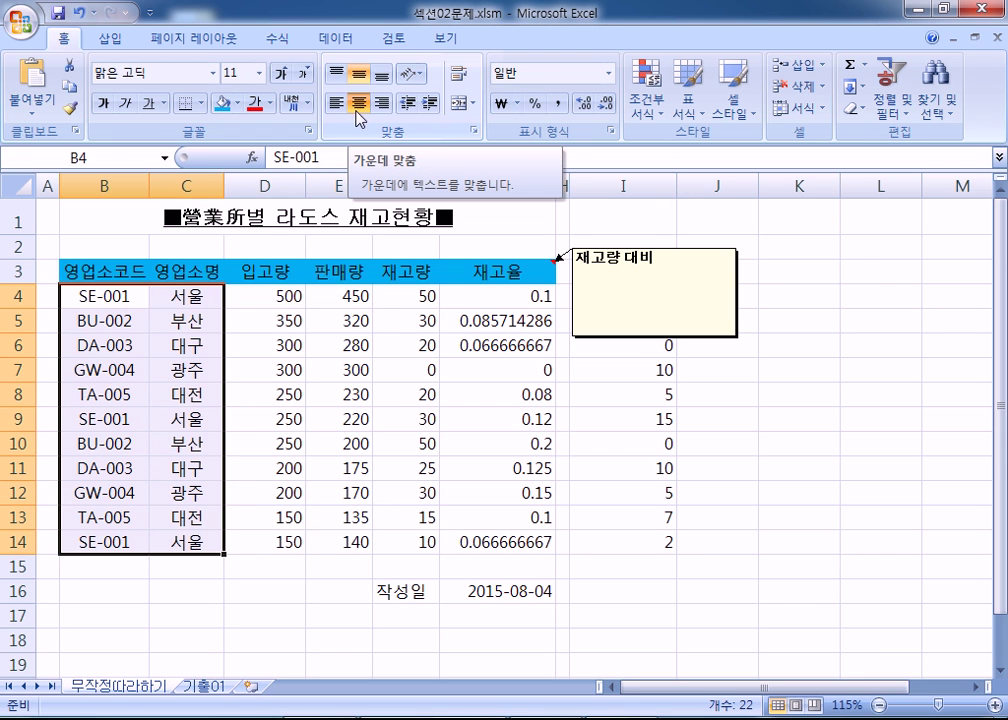
- Try adding the unit 개 directly to the quantities, changing D4 to 500개 and D5 to 350개
scroll(285, 340, "down", 1)
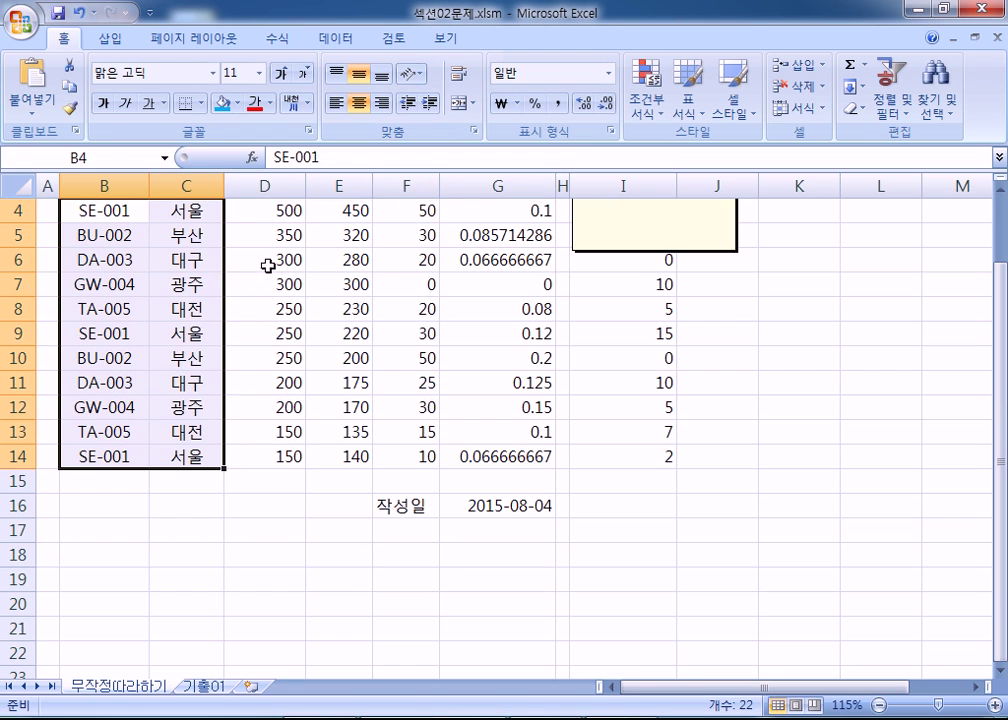
scroll(266, 270, "up", 1)
left_click(268, 296)
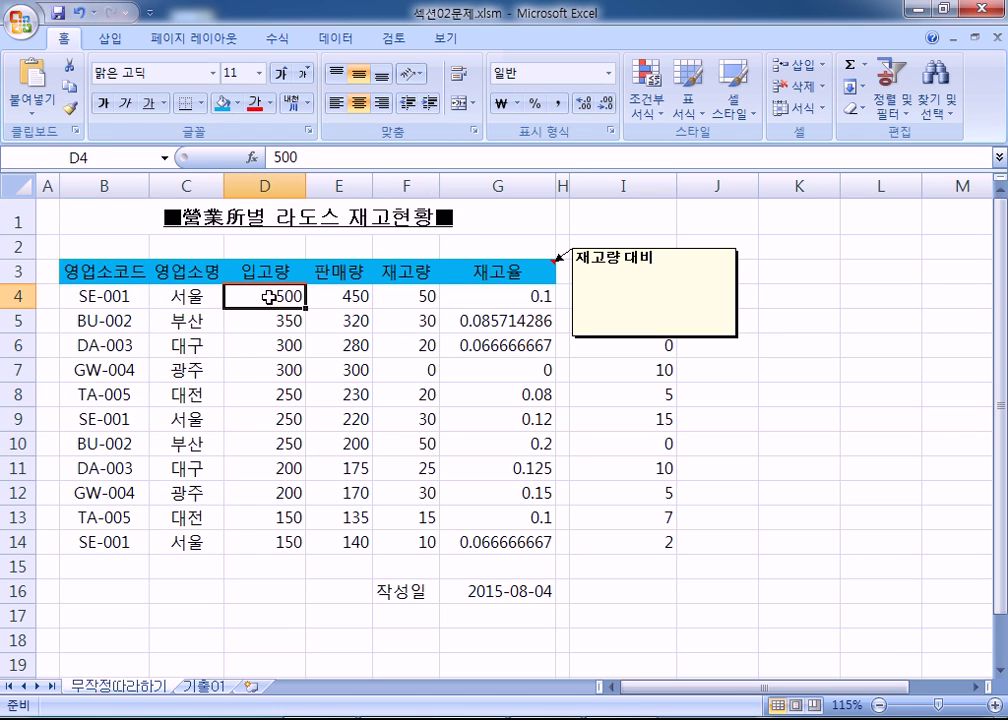
left_click_drag(268, 296, 349, 542)
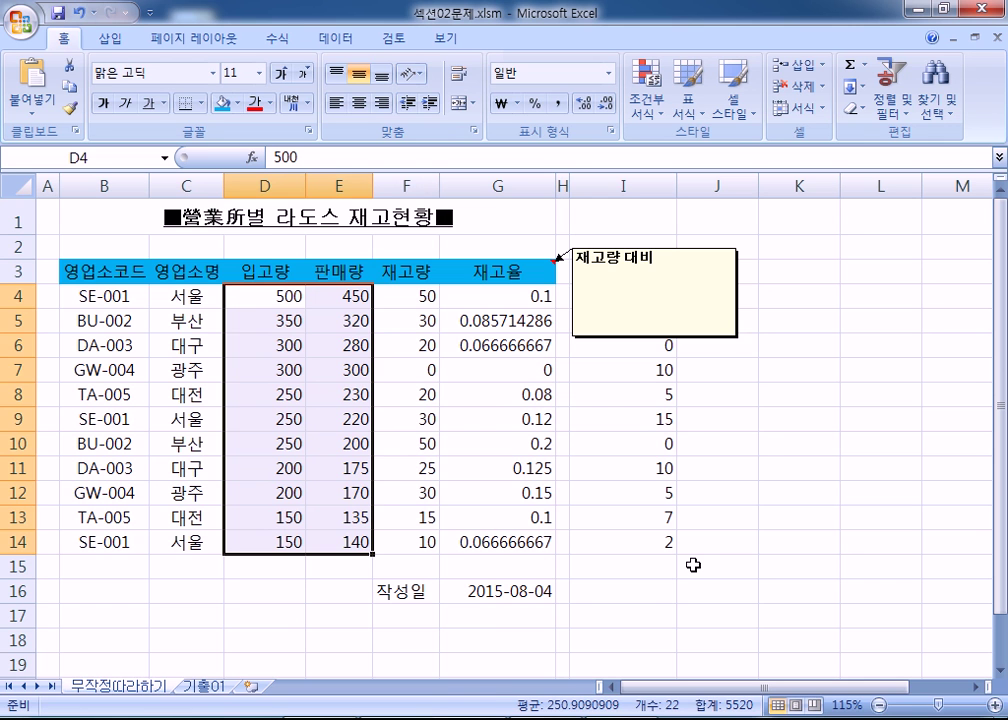
scroll(211, 423, "up", 4)
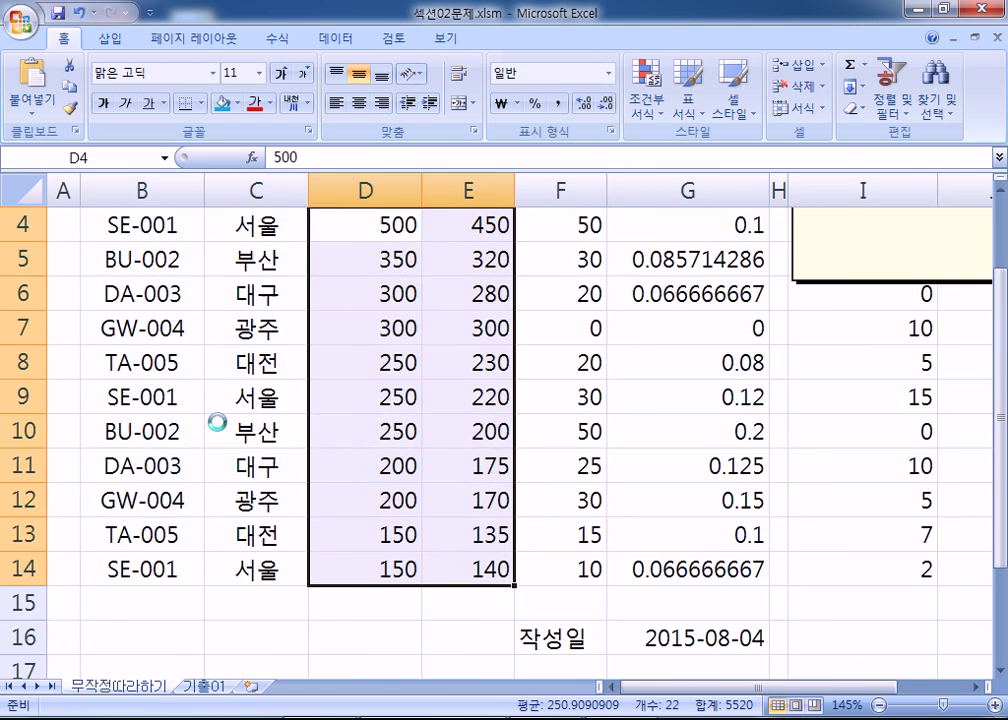
left_click(266, 232)
key("F2")
type("개")
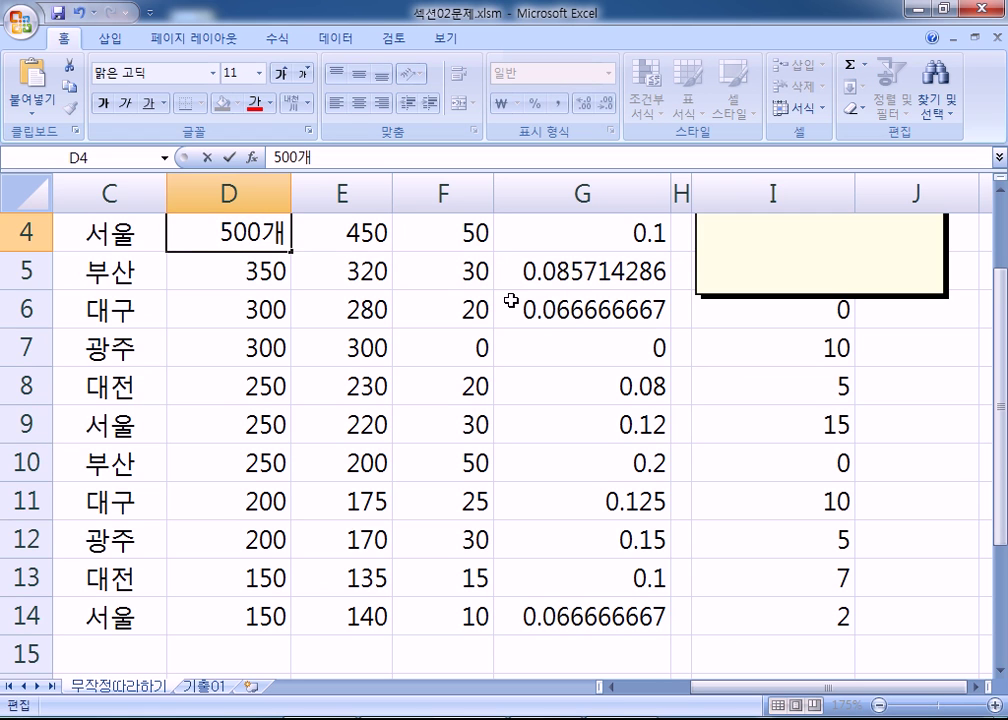
key("Return")
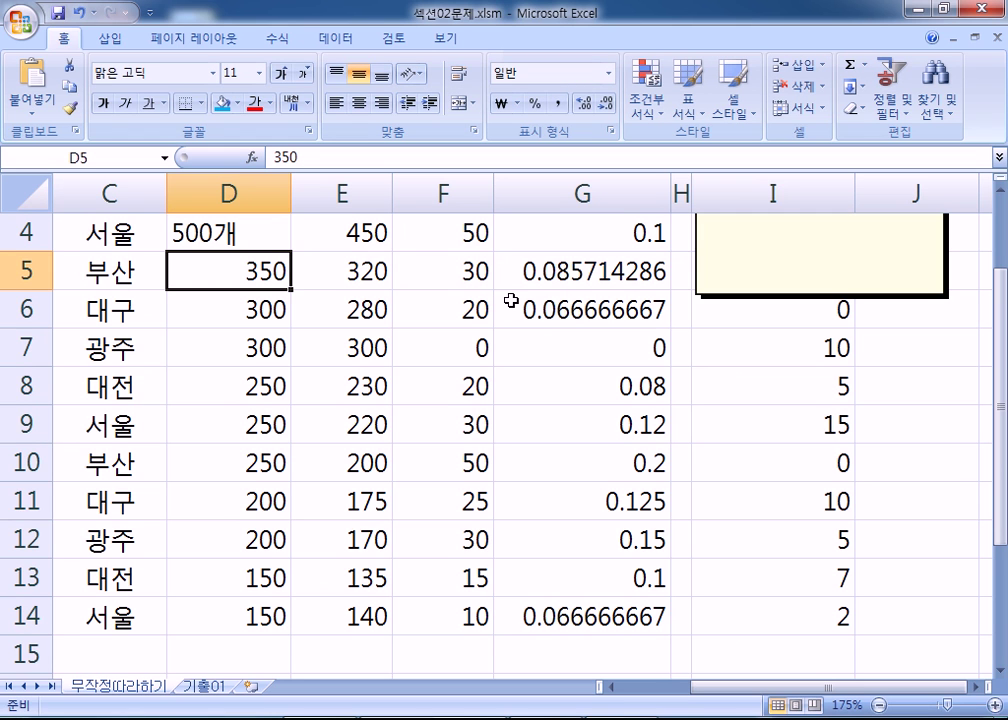
key("F2")
type("개")
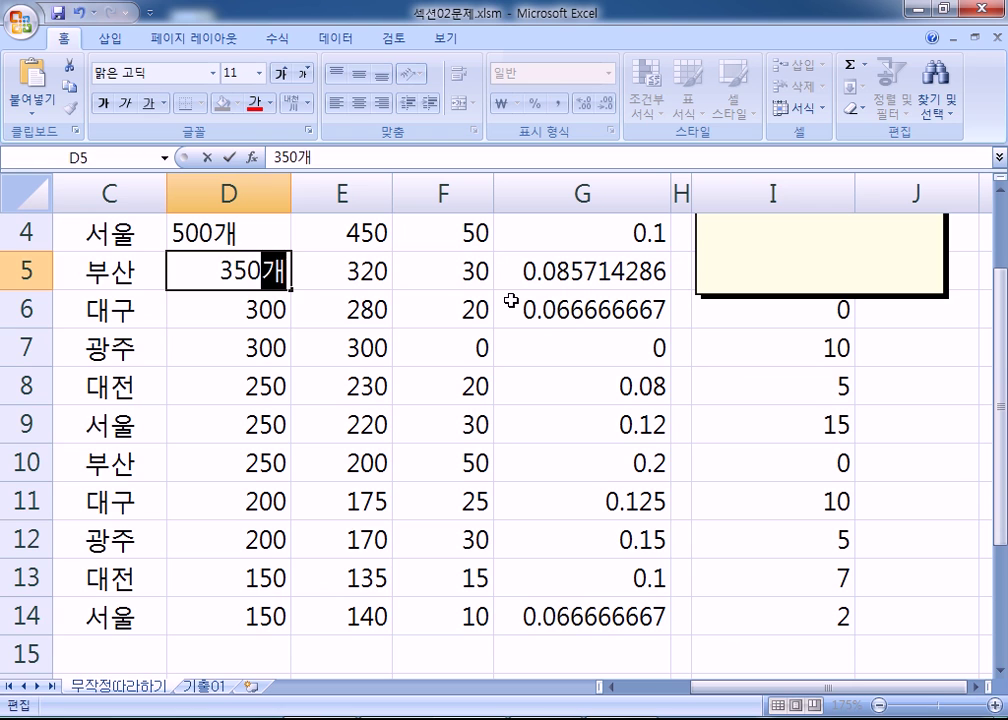
key("Return")
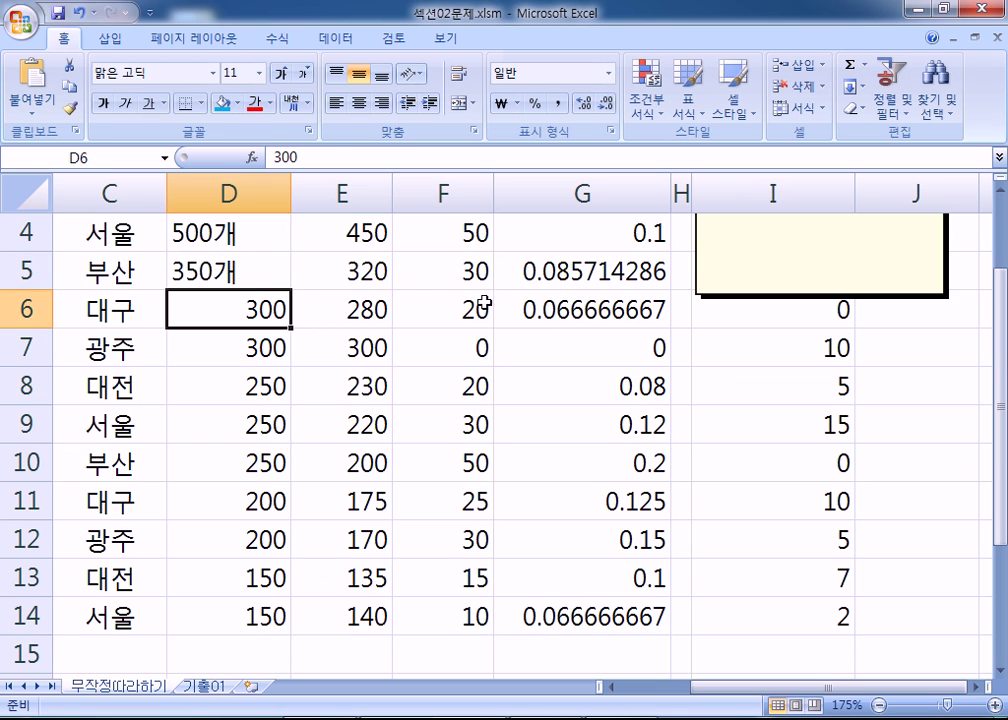
- Undo the unit text added to the quantities in D4 and D5
left_click_drag(198, 230, 217, 258)
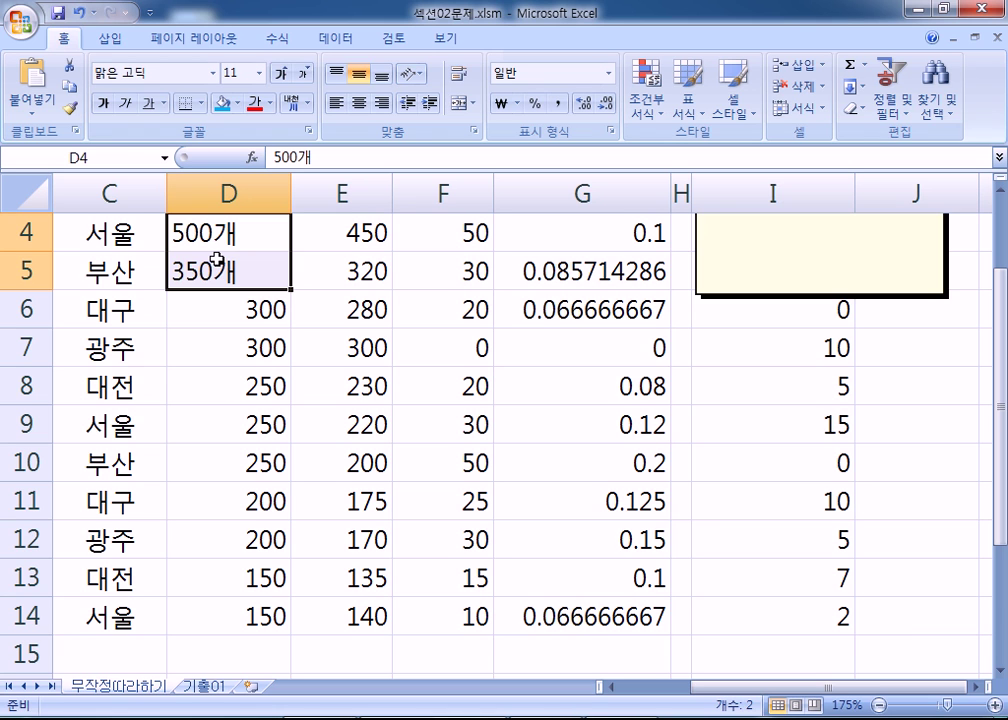
key("ctrl+z")
key("ctrl+z")
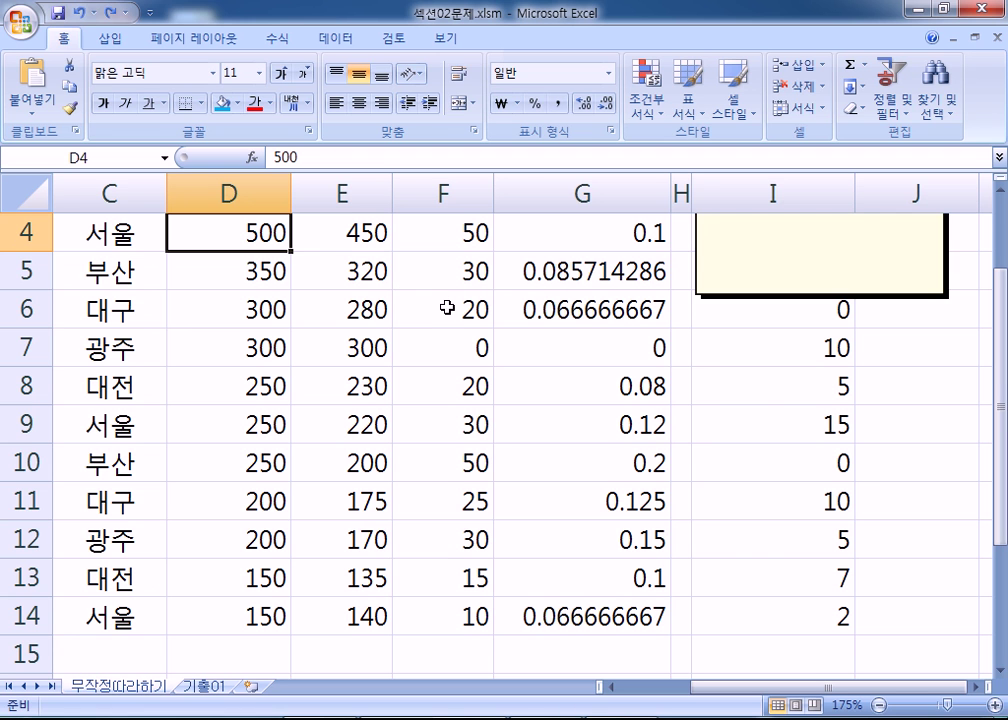
- Select the quantities in D4:E14, view the number format categories in the Format Cells dialog, and close it unchanged
scroll(402, 292, "down", 3)
key("alt+Tab")
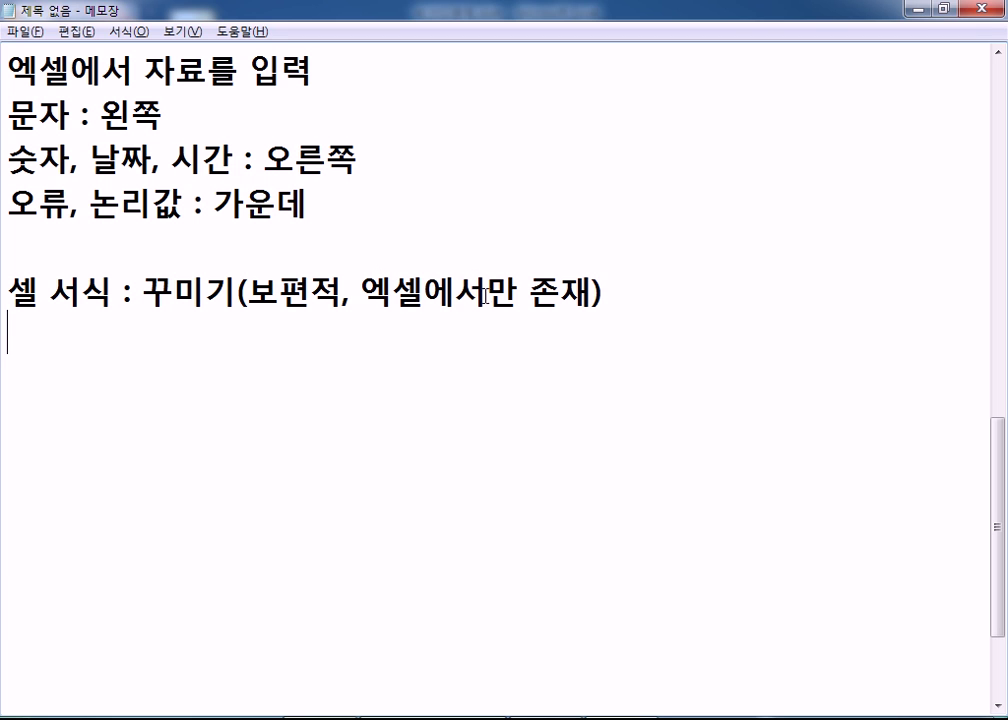
key("alt+Tab")
left_click_drag(302, 263, 398, 530)
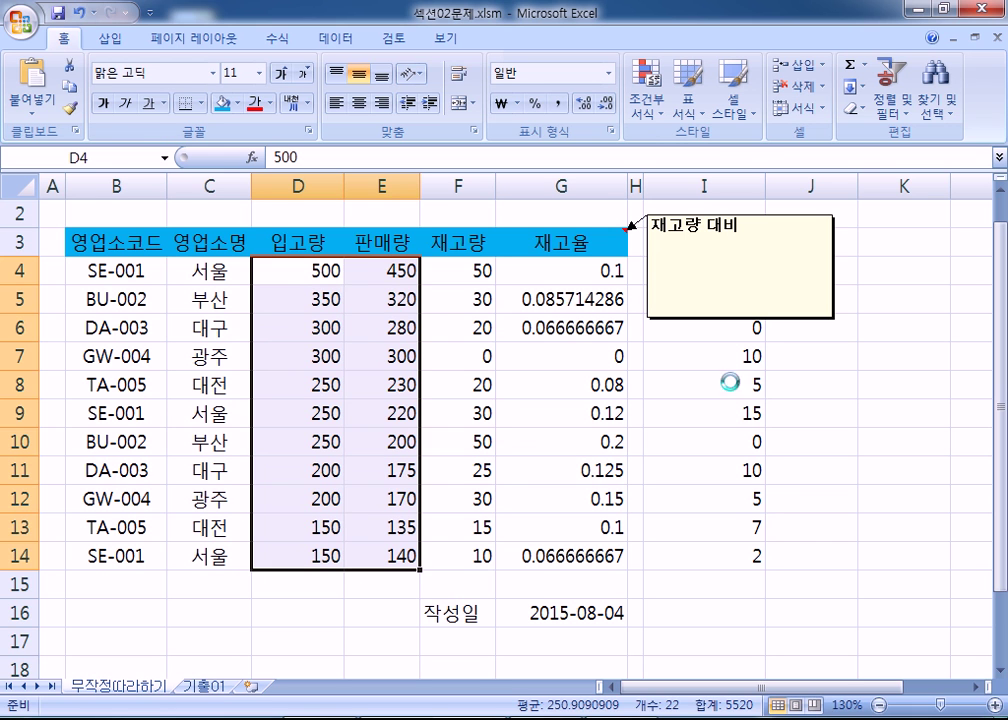
key("ctrl+1")
left_click_drag(445, 94, 565, 66)
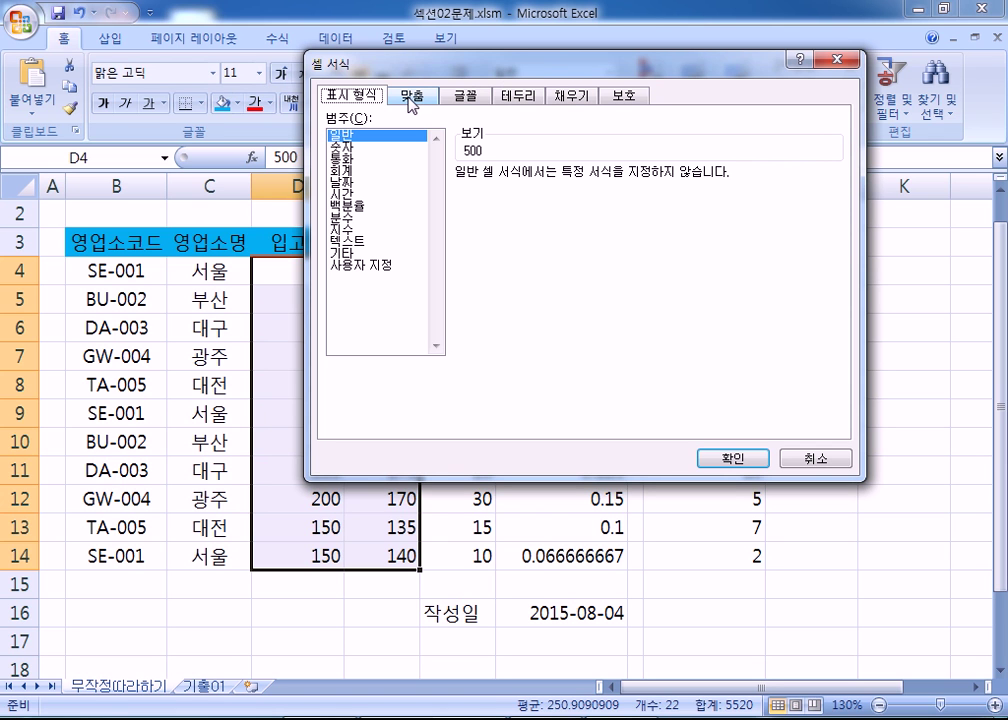
key("Escape")
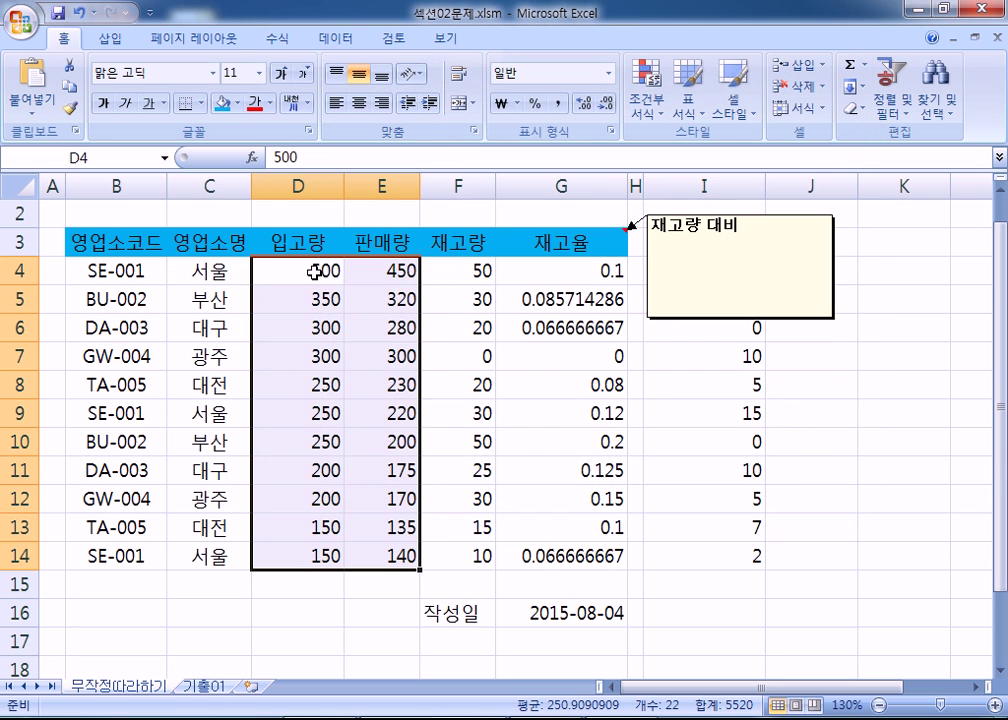
- Locate the Format Cells command for the selected quantities in D4:E14 without opening the dialog
right_click(318, 272)
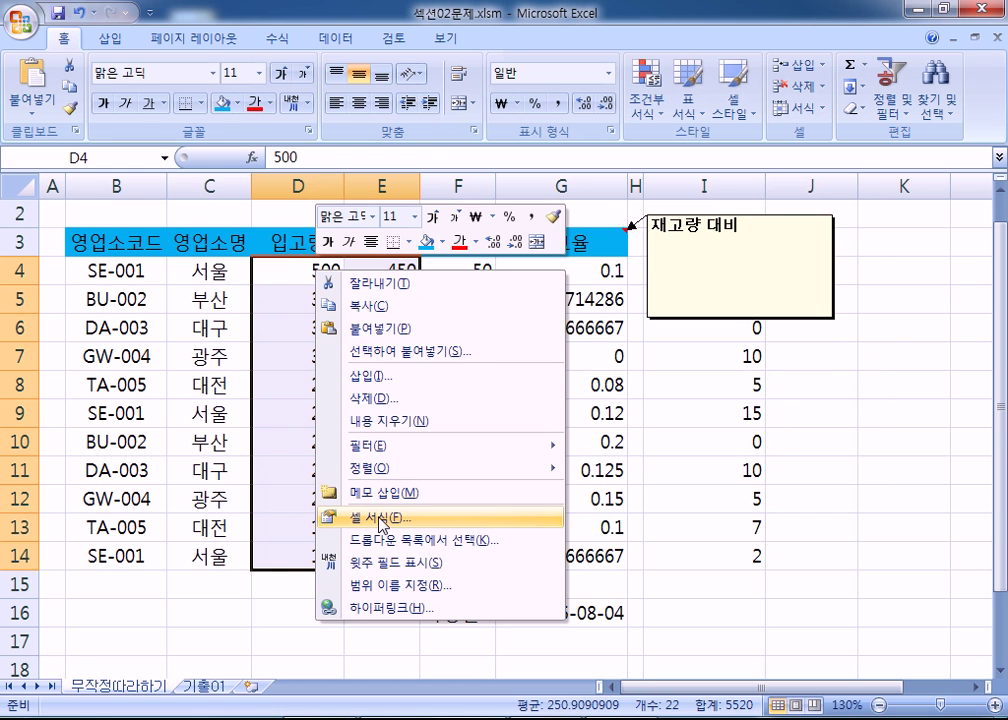
right_click(276, 267)
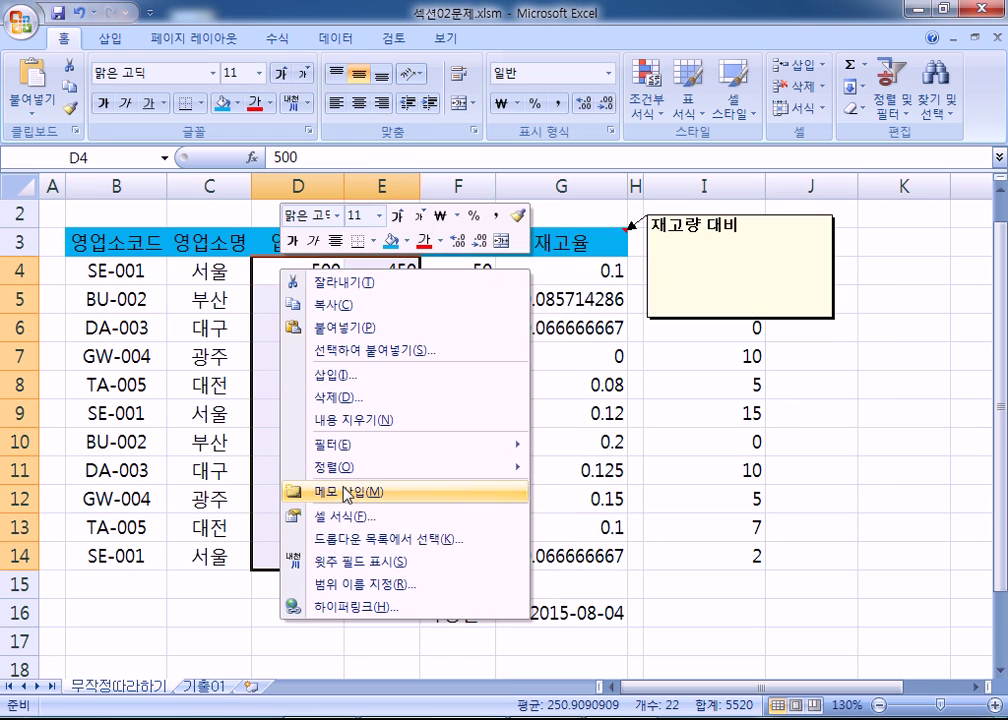
key("Escape")
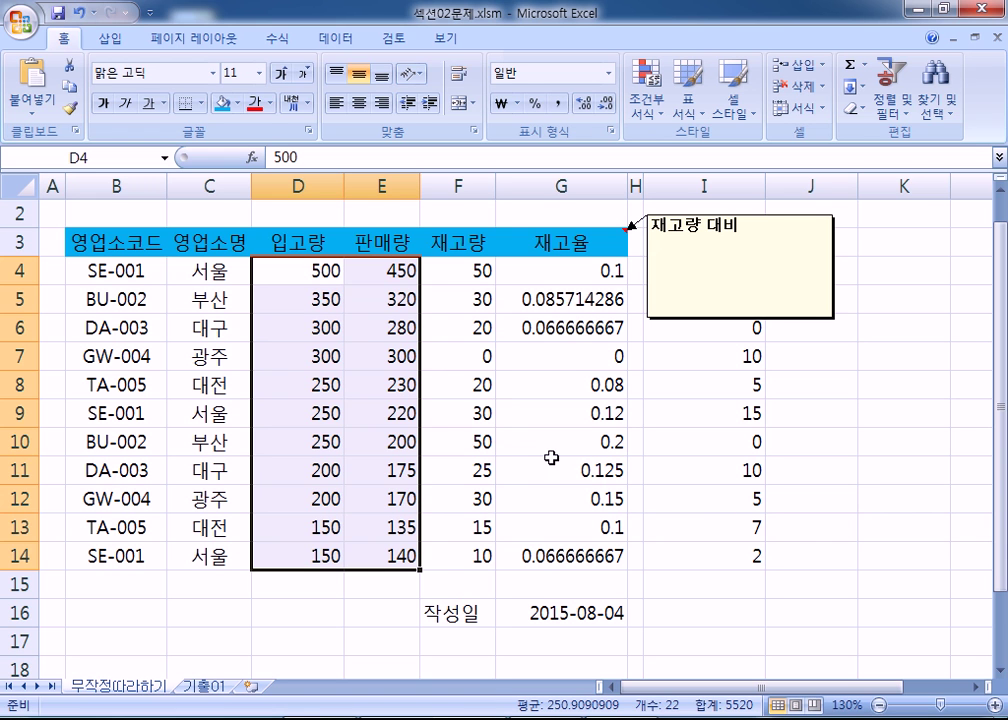
- Start editing the content of D4, view the Format Cells dialog available during editing, and cancel both the dialog and the edit
left_click(329, 158)
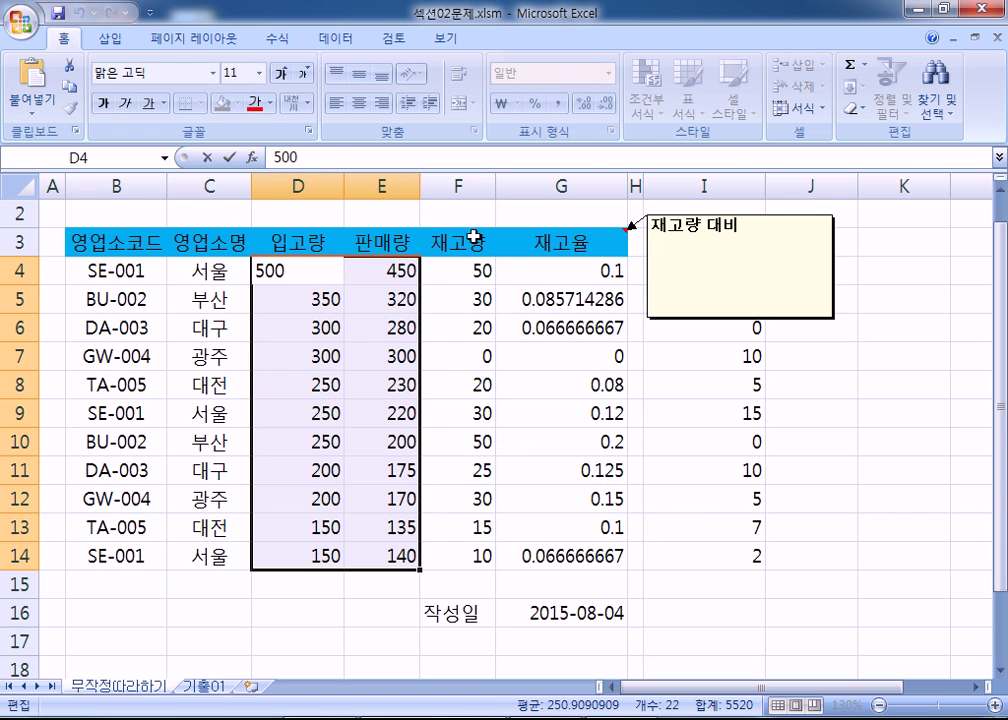
key("ctrl+1")
left_click_drag(363, 82, 295, 90)
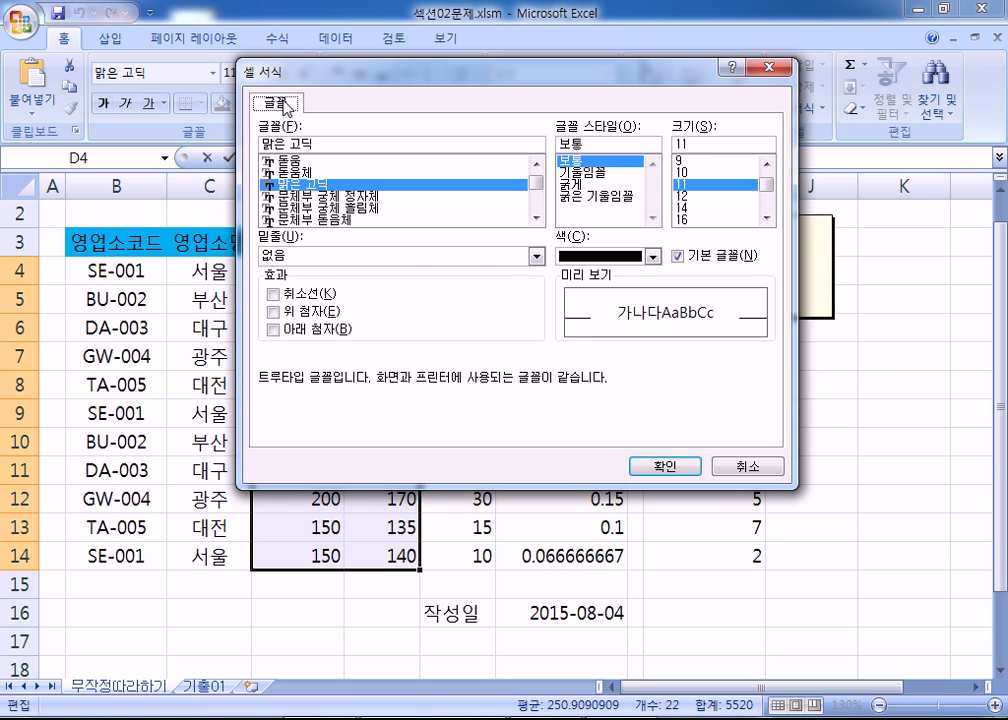
key("Escape")
key("Escape")
- View the full Format Cells dialog for the selected range D4:E14 outside edit mode and close it unchanged
key("ctrl+1")
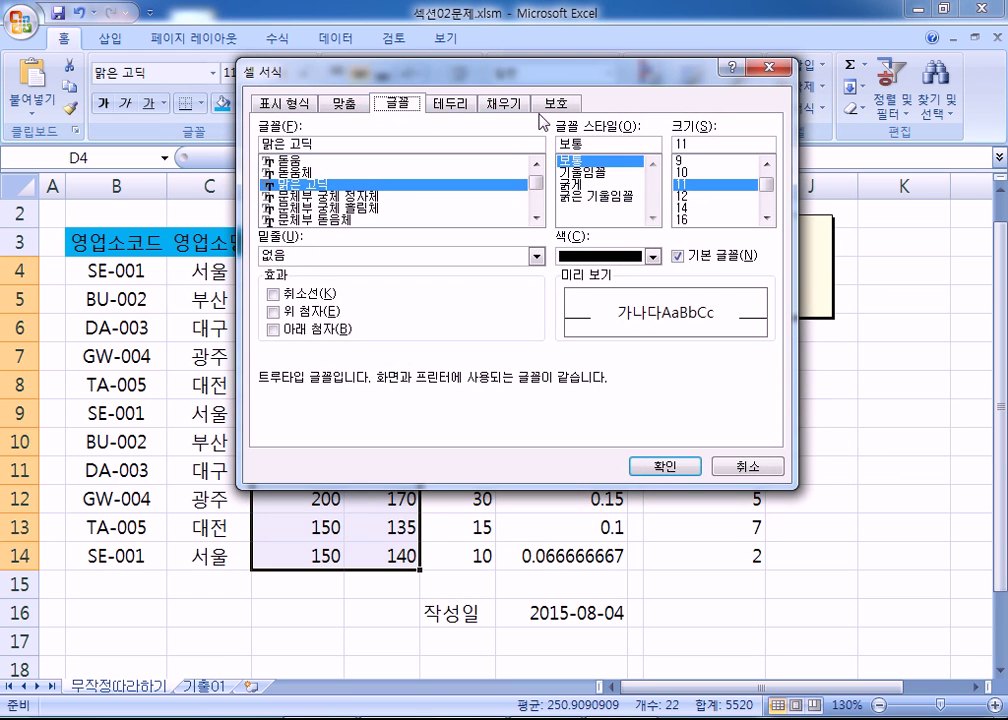
left_click(273, 101)
key("Escape")
- Put D4 back into edit mode, examine which Format Cells settings are offered while editing, and leave the cell unchanged
left_click(360, 158)
key("ctrl+1")
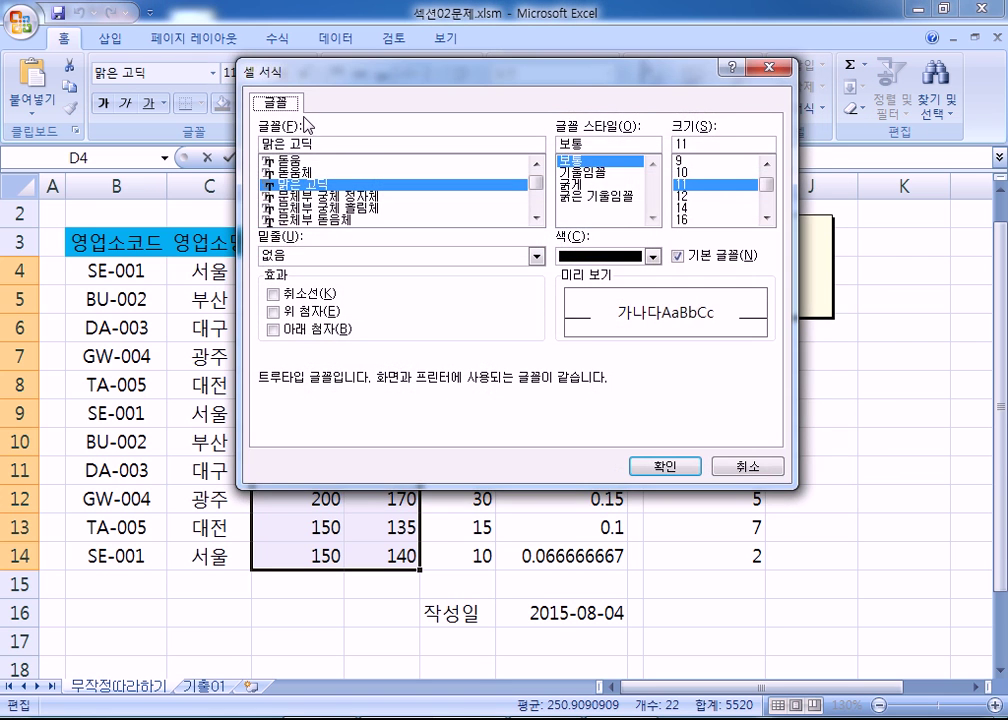
key("Escape")
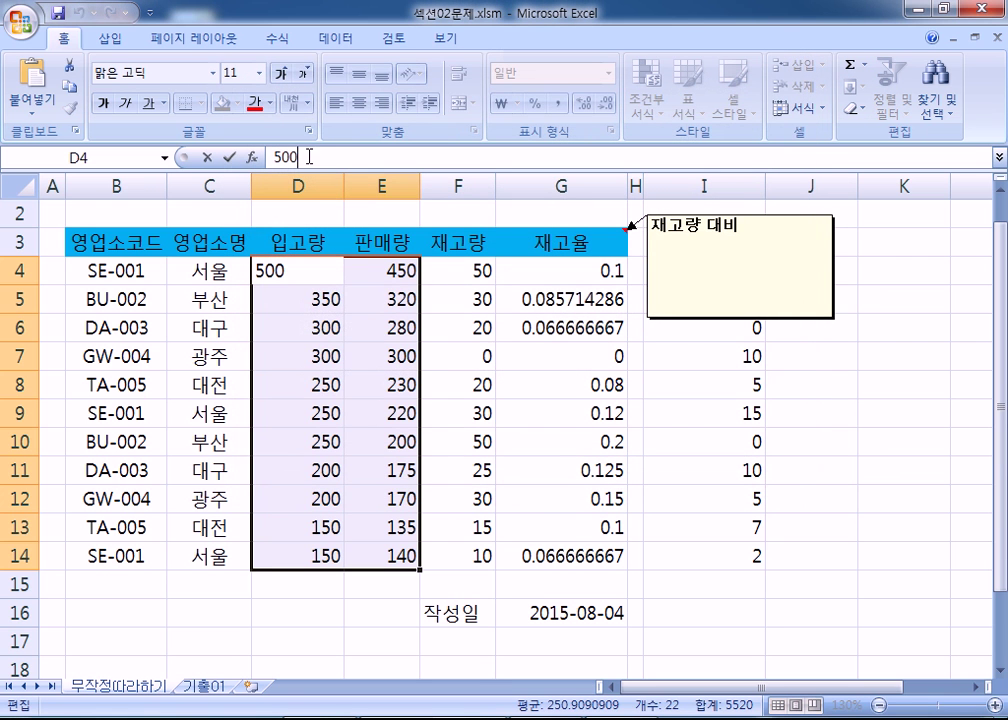
left_click(287, 268)
double_click(316, 270)
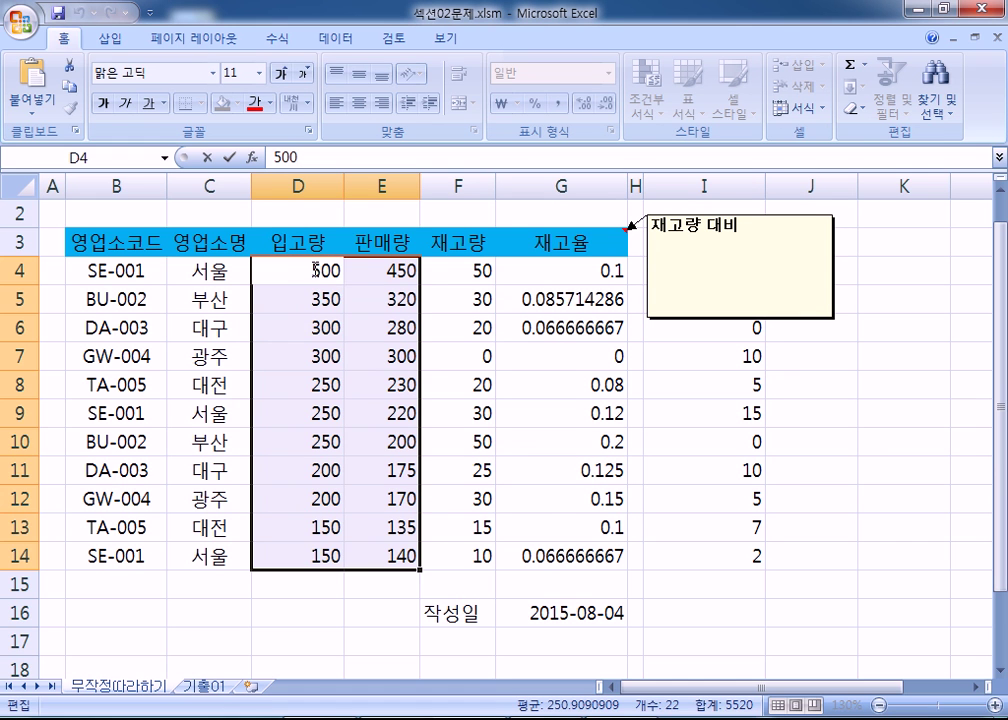
left_click(308, 130)
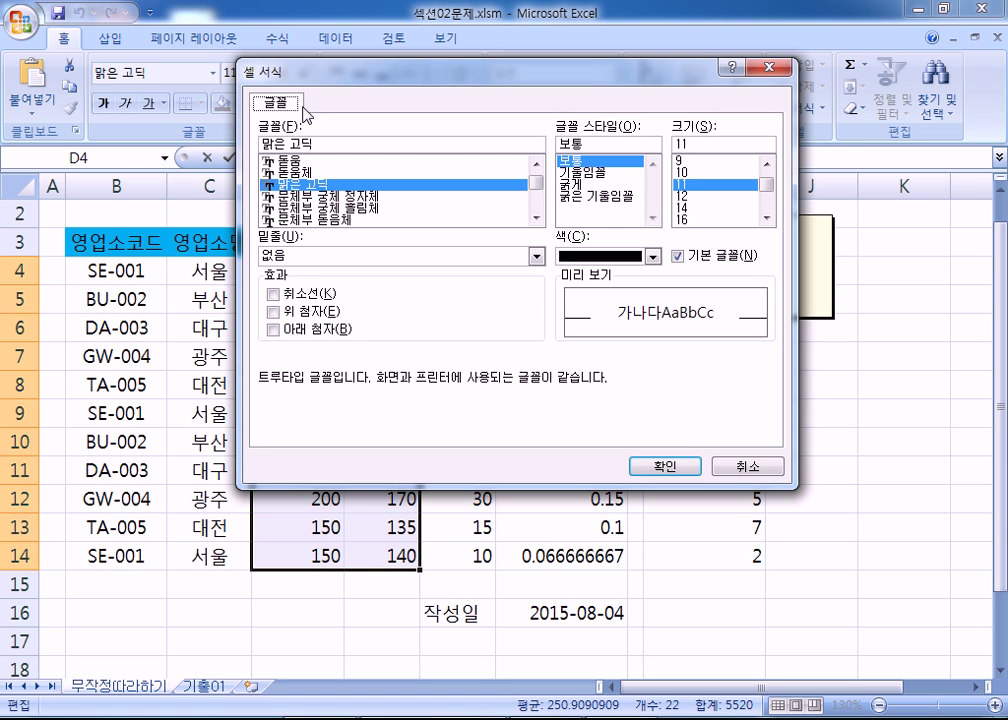
key("Escape")
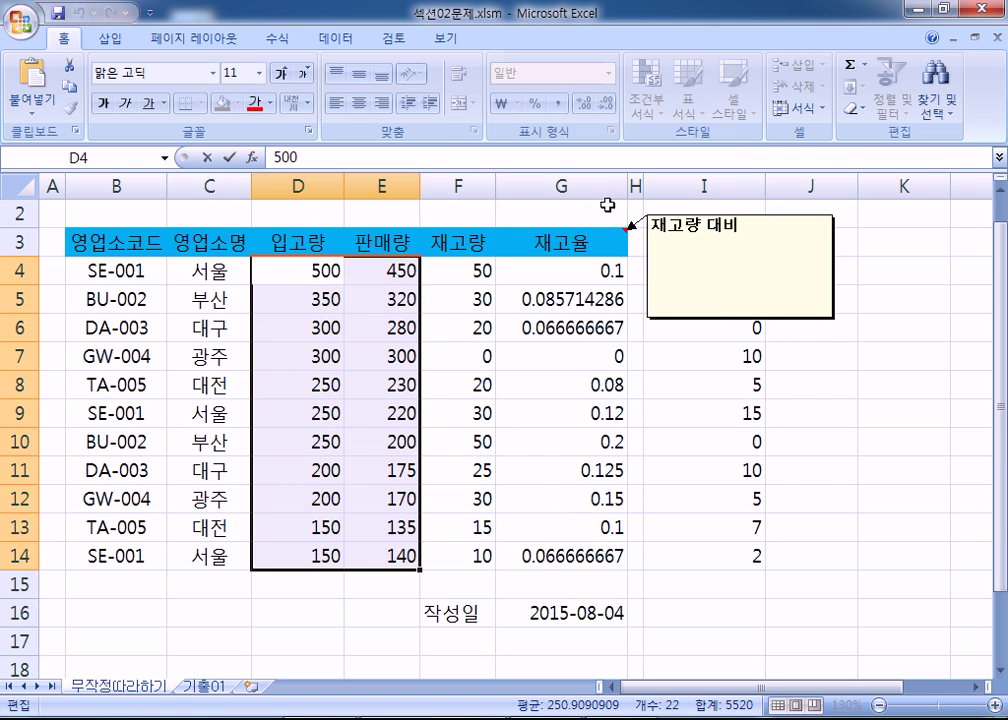
key("Escape")
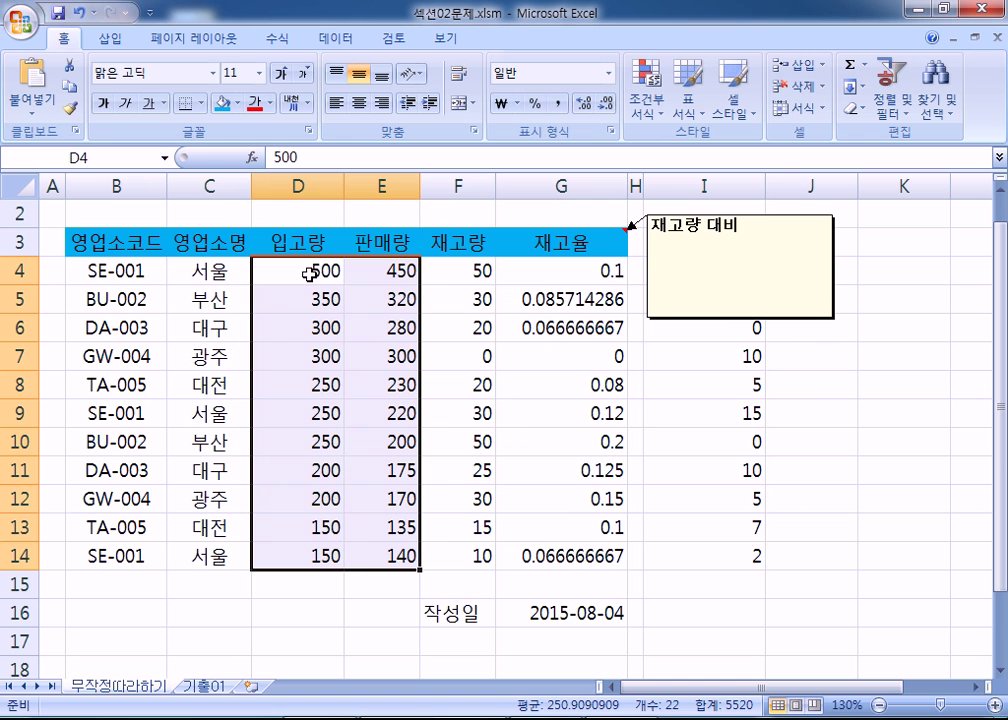
- Open Format Cells for D4:E14, examine the protection and fill settings, and move the dialog clear of the column headings
key("ctrl+1")
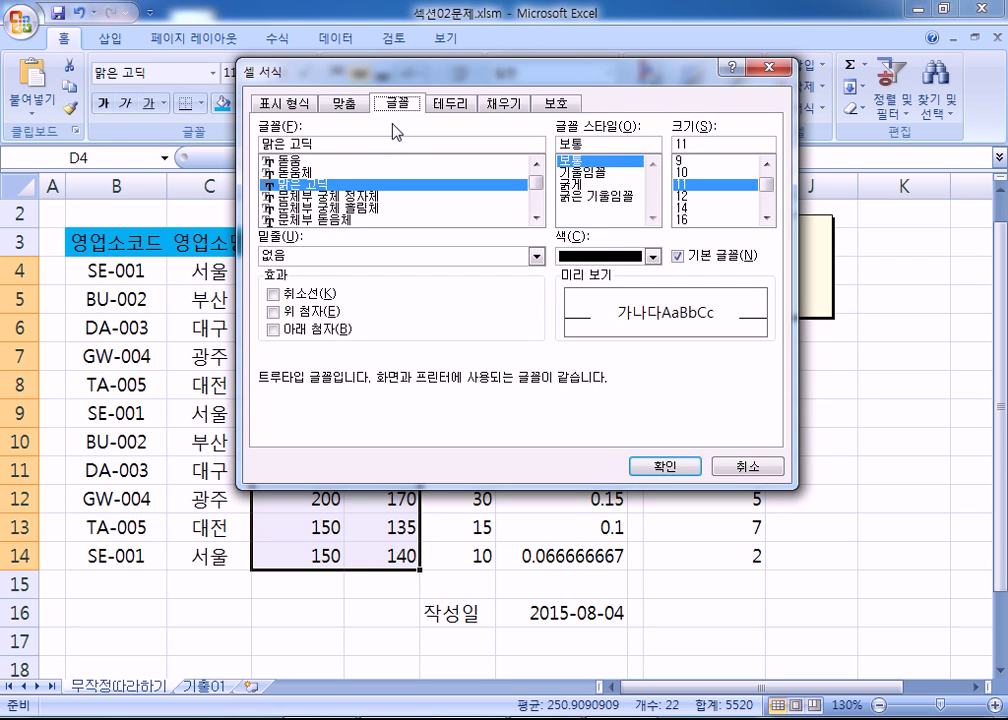
left_click(556, 104)
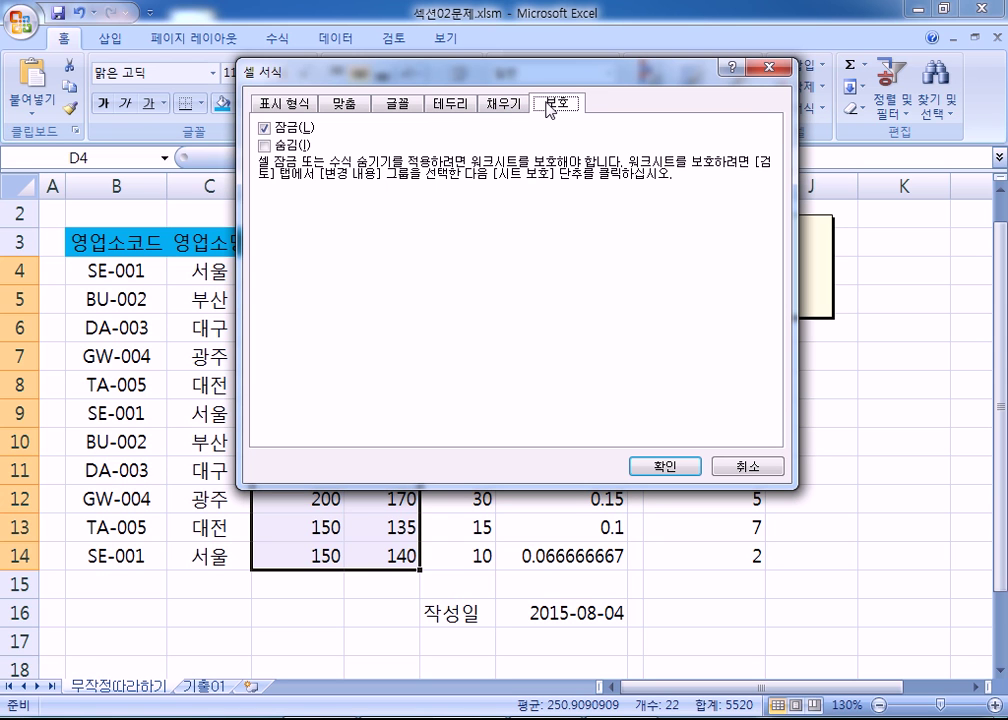
left_click(507, 105)
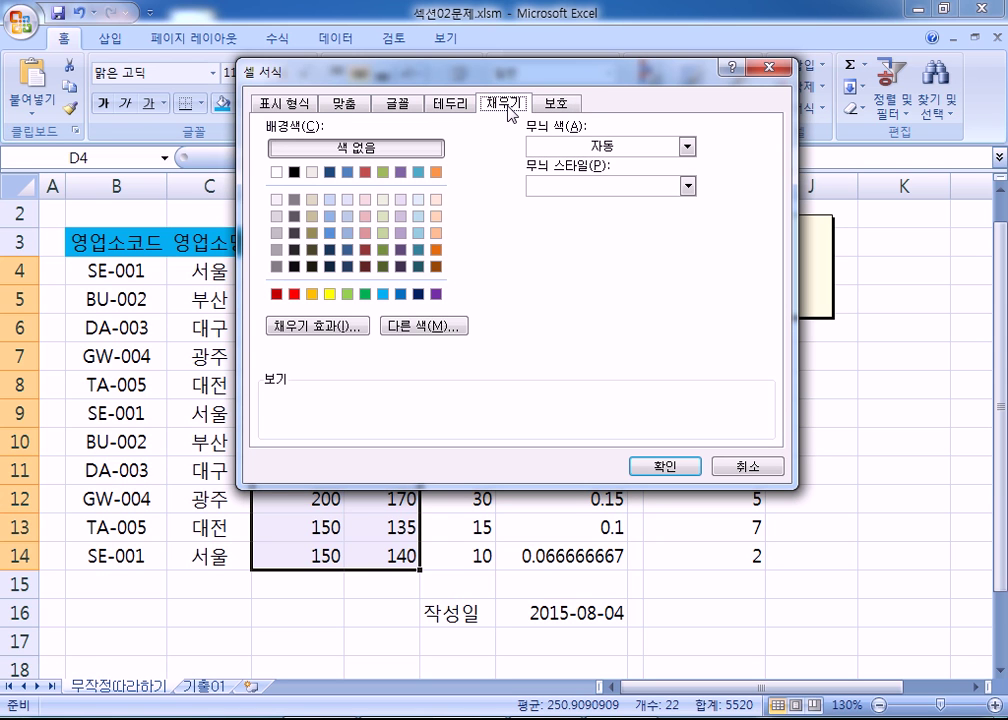
left_click_drag(350, 70, 342, 265)
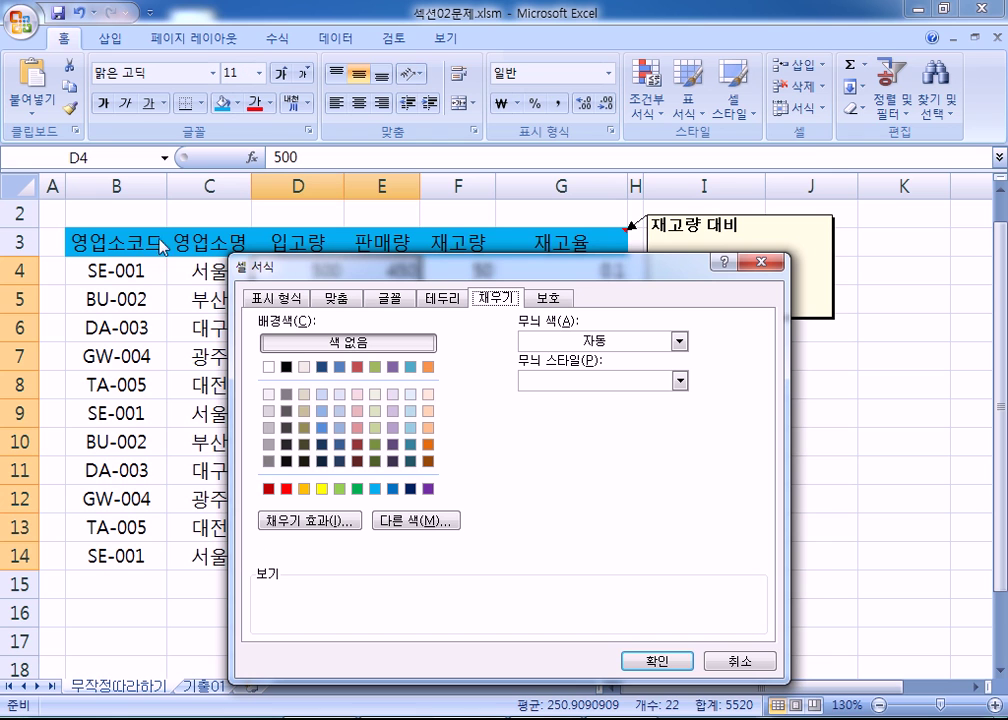
left_click_drag(508, 243, 267, 157)
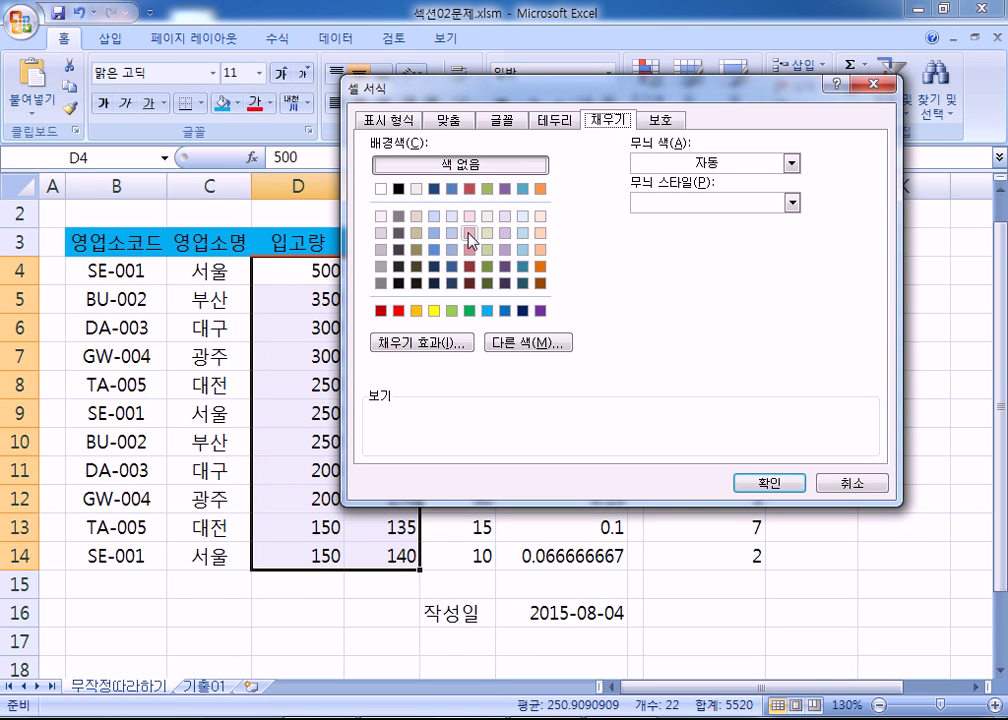
- Review the border, font, alignment and number format settings available for D4:E14
left_click(558, 124)
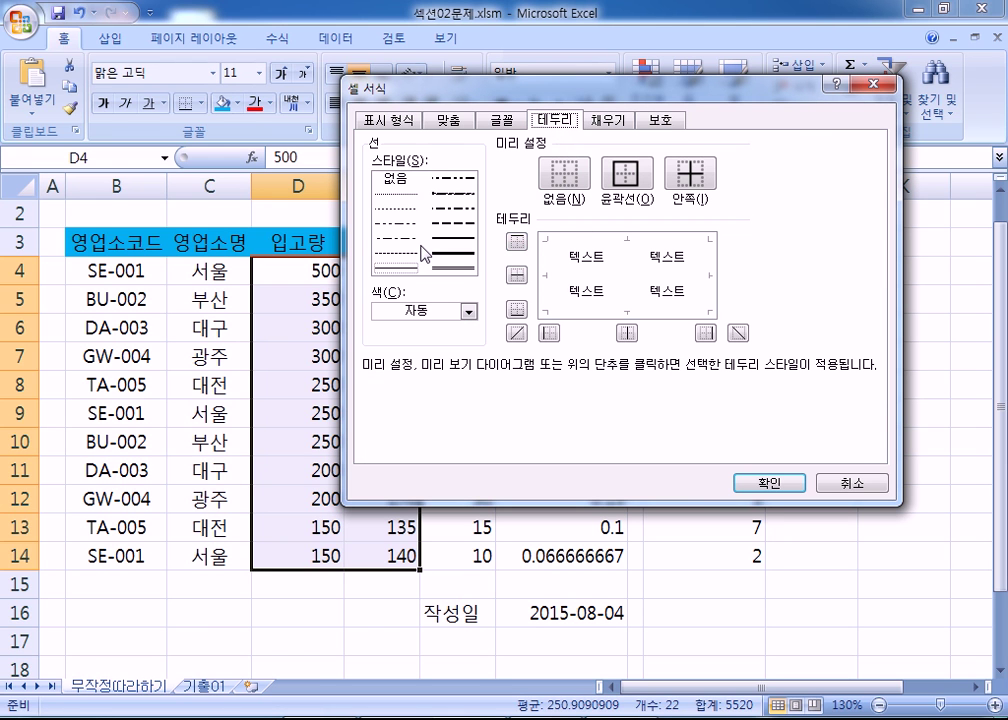
left_click(501, 121)
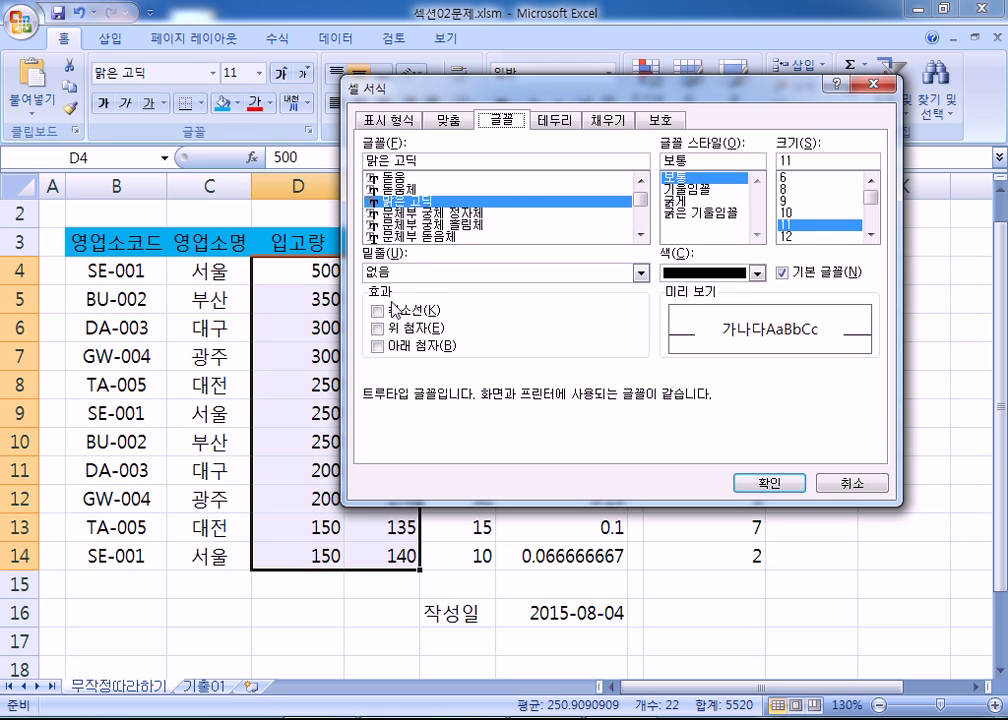
left_click(388, 272)
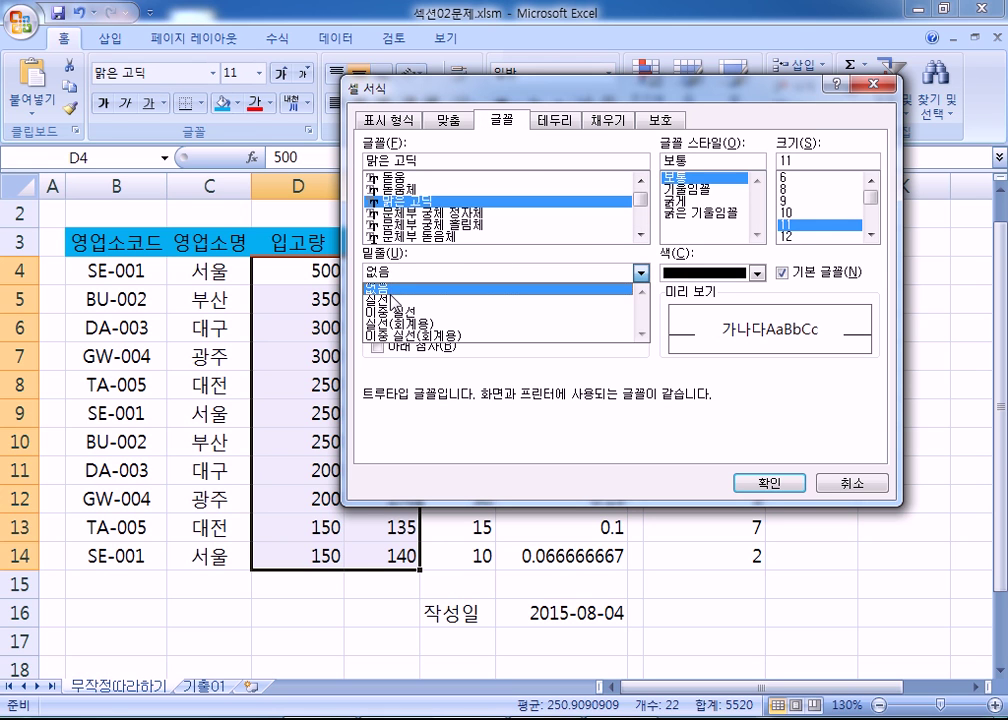
left_click(725, 276)
left_click(700, 288)
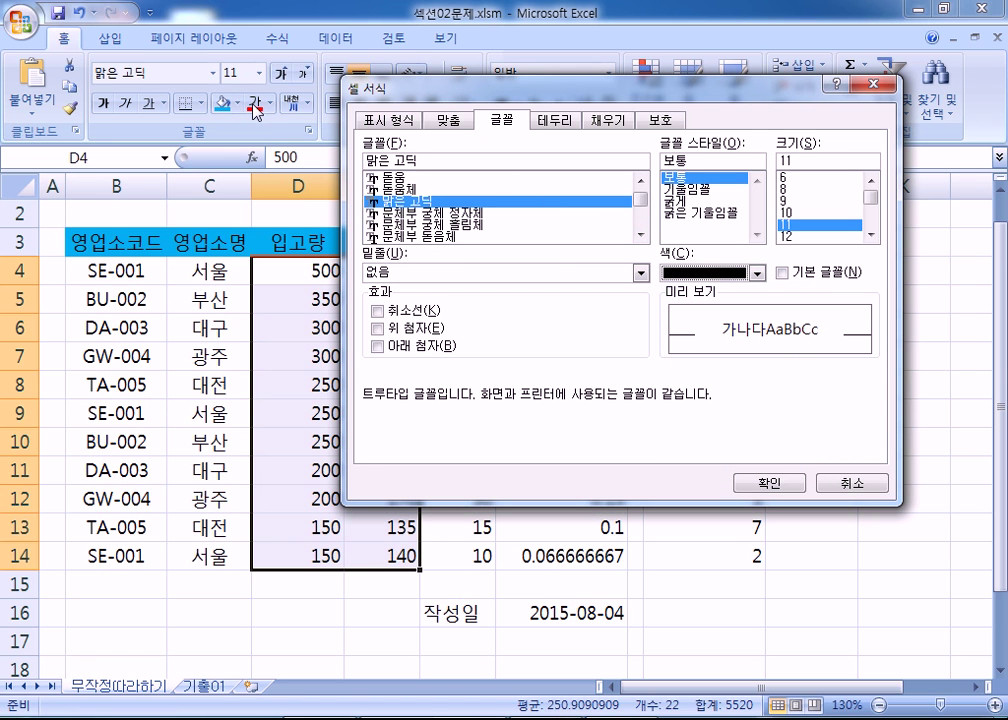
left_click(451, 122)
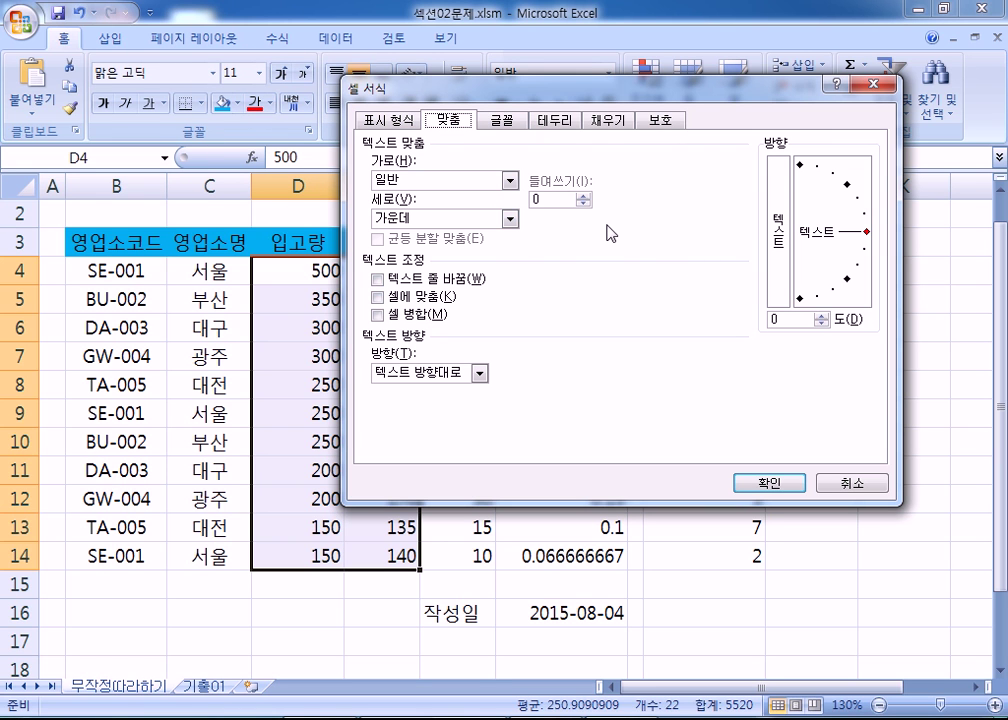
left_click(381, 120)
left_click_drag(385, 84, 463, 51)
left_click_drag(577, 62, 589, 55)
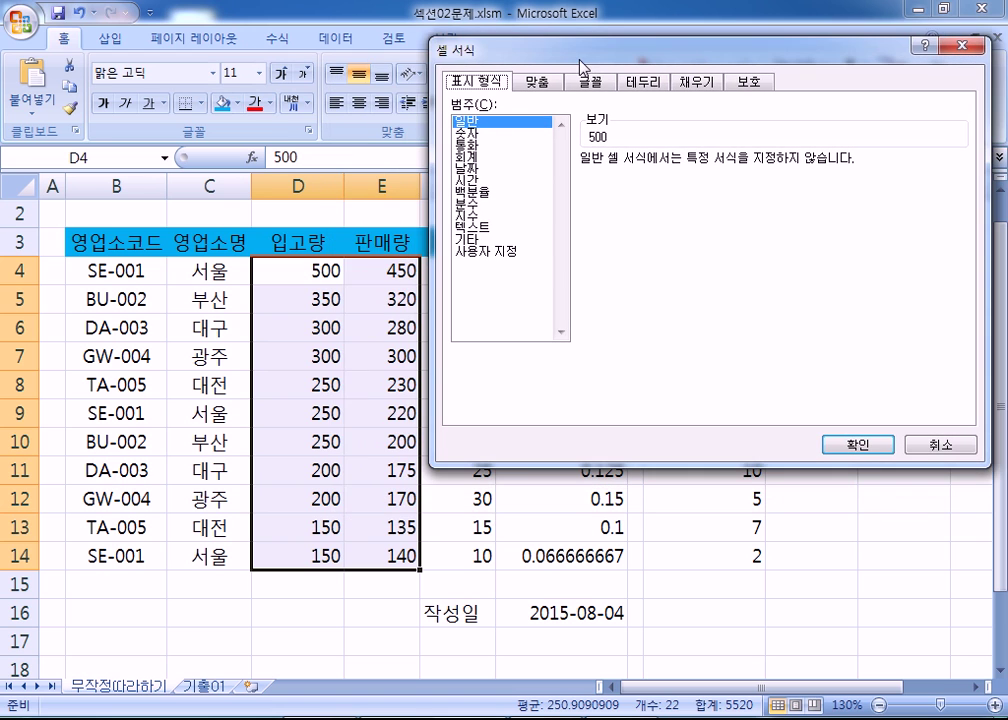
- Compare the previews of the custom number formats G/표준, 0 and 0.00 for D4:E14
left_click(489, 253)
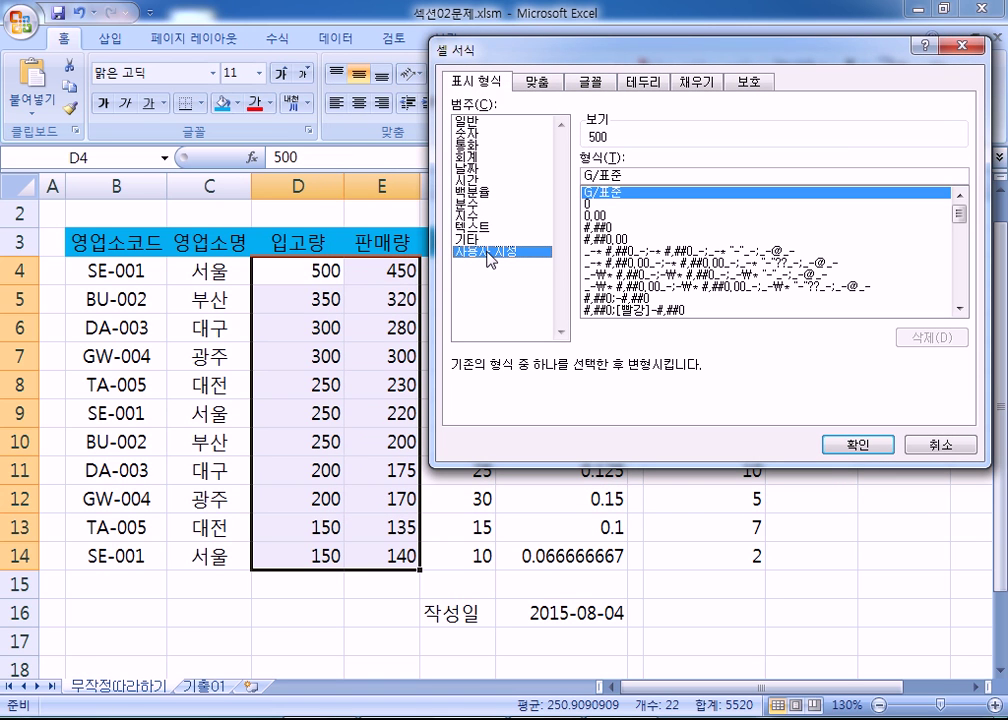
left_click(619, 204)
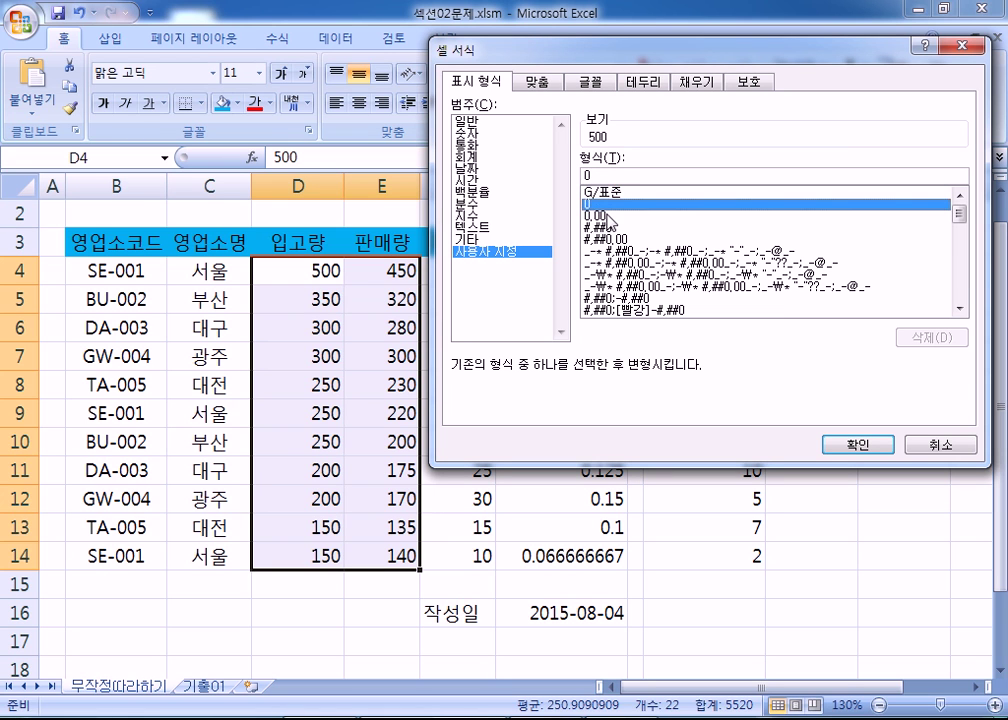
left_click(610, 215)
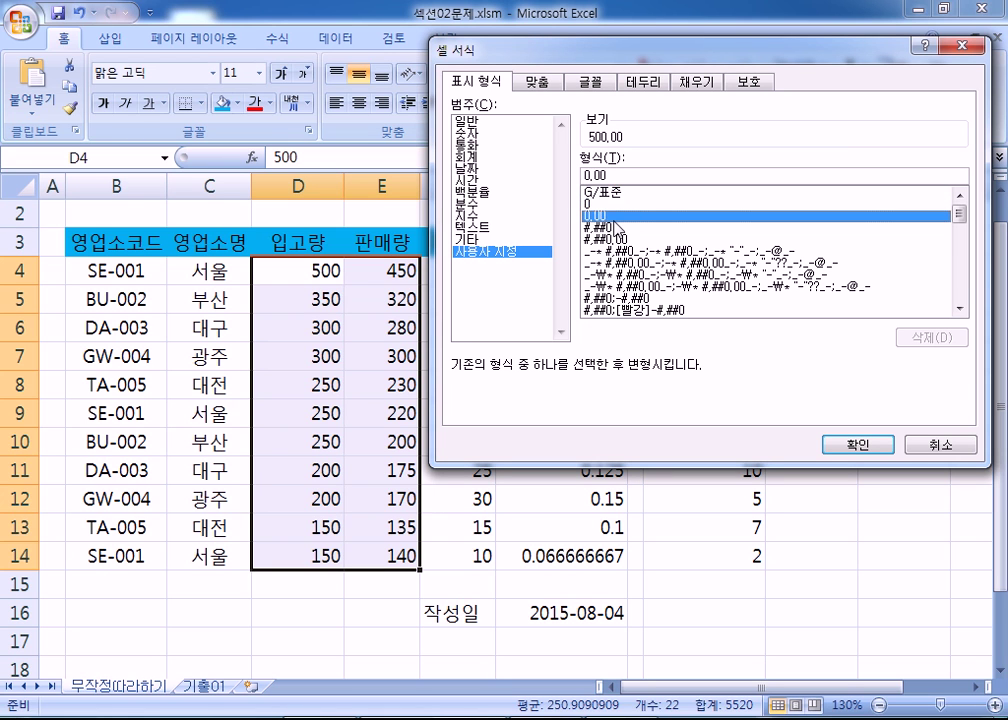
left_click(601, 192)
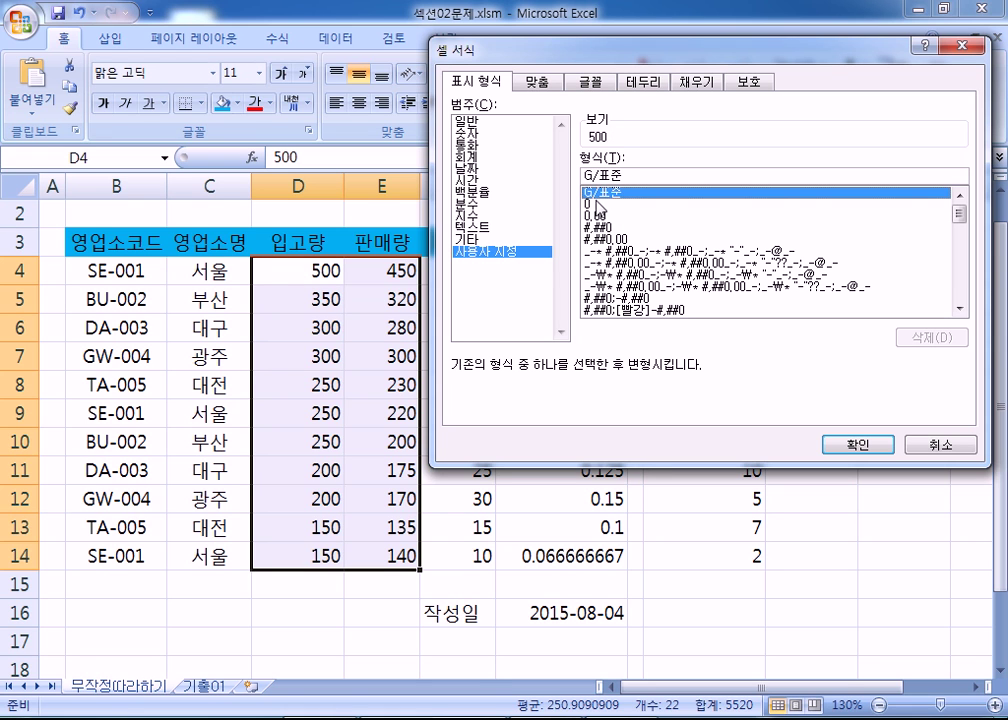
key("Down")
key("Down")
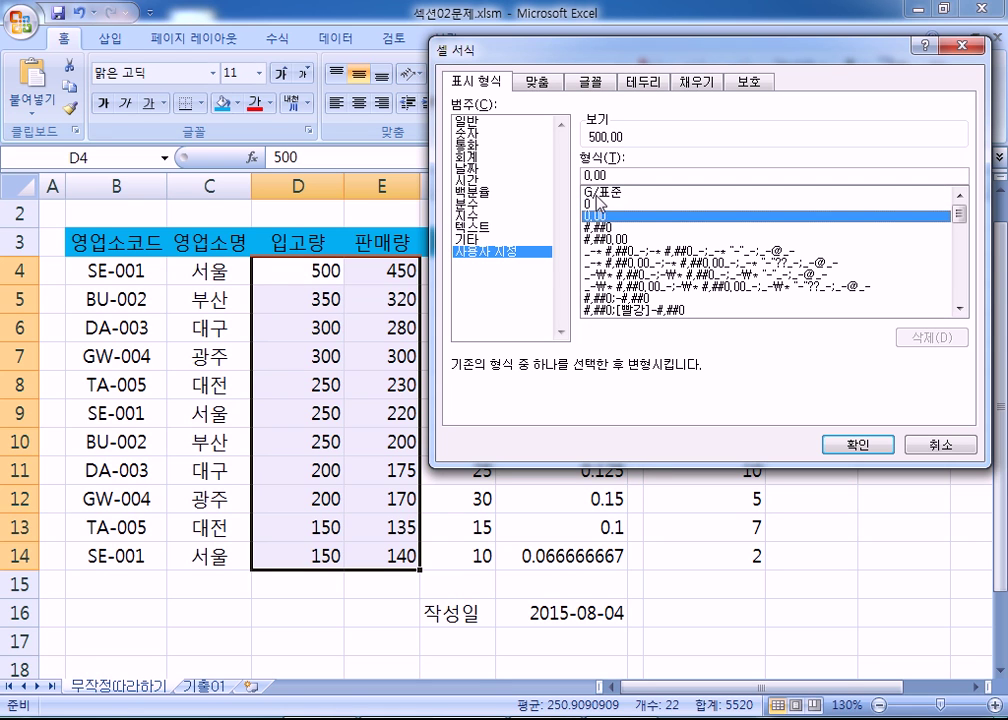
- Preview the built-in custom formats for D4:E14, from G/표준 through the thousands-separator, accounting, won-sign and red-negative codes
left_click(598, 192)
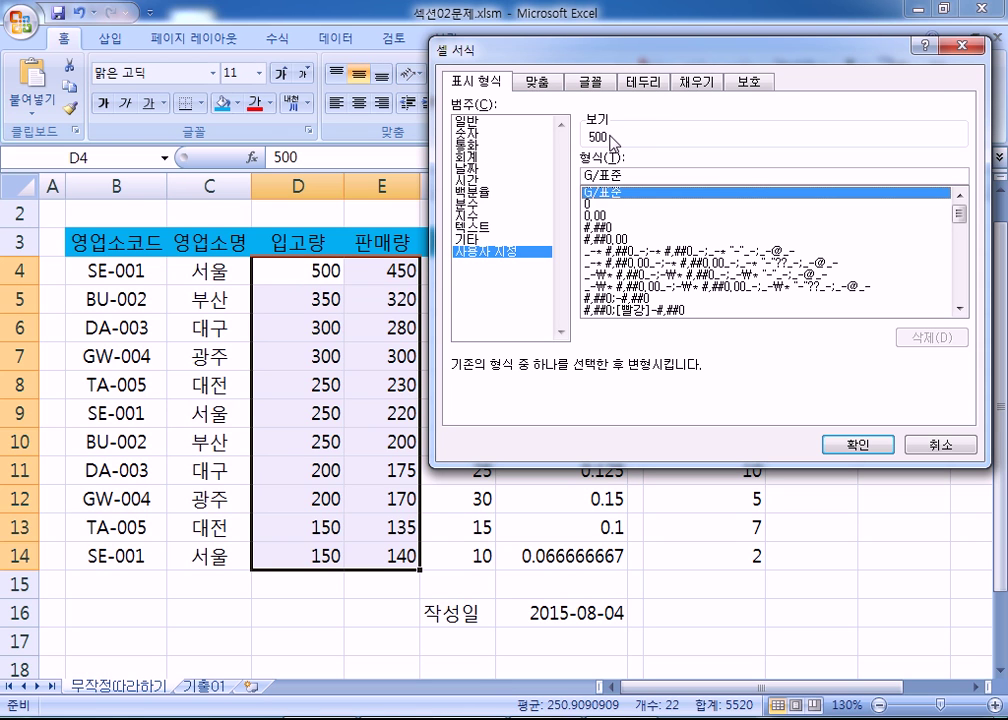
left_click(597, 203)
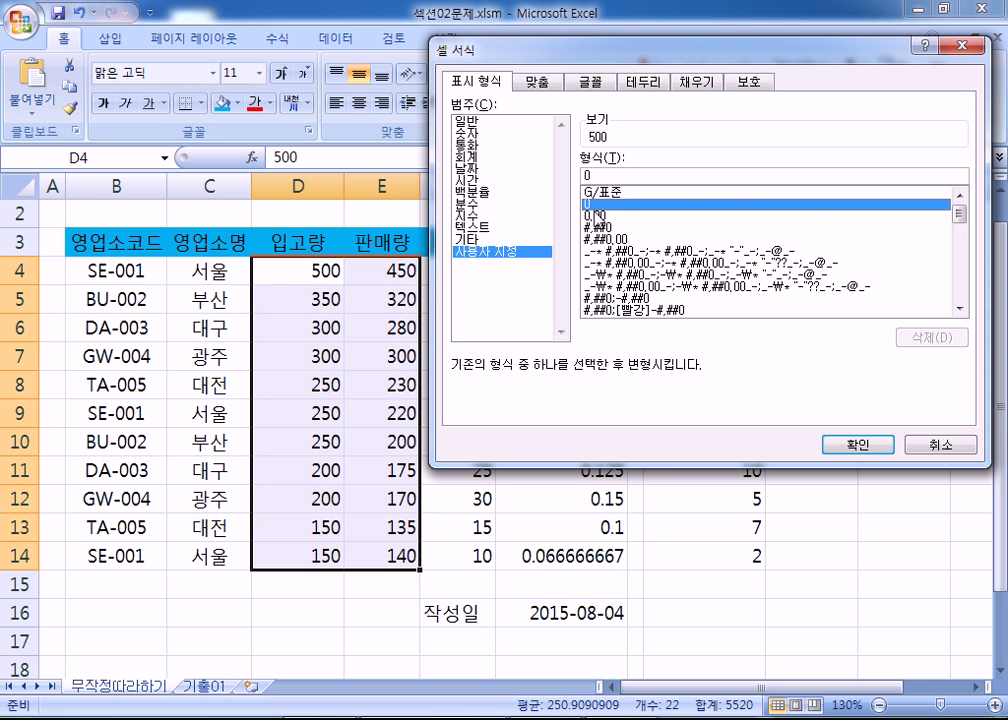
left_click(598, 215)
left_click(600, 227)
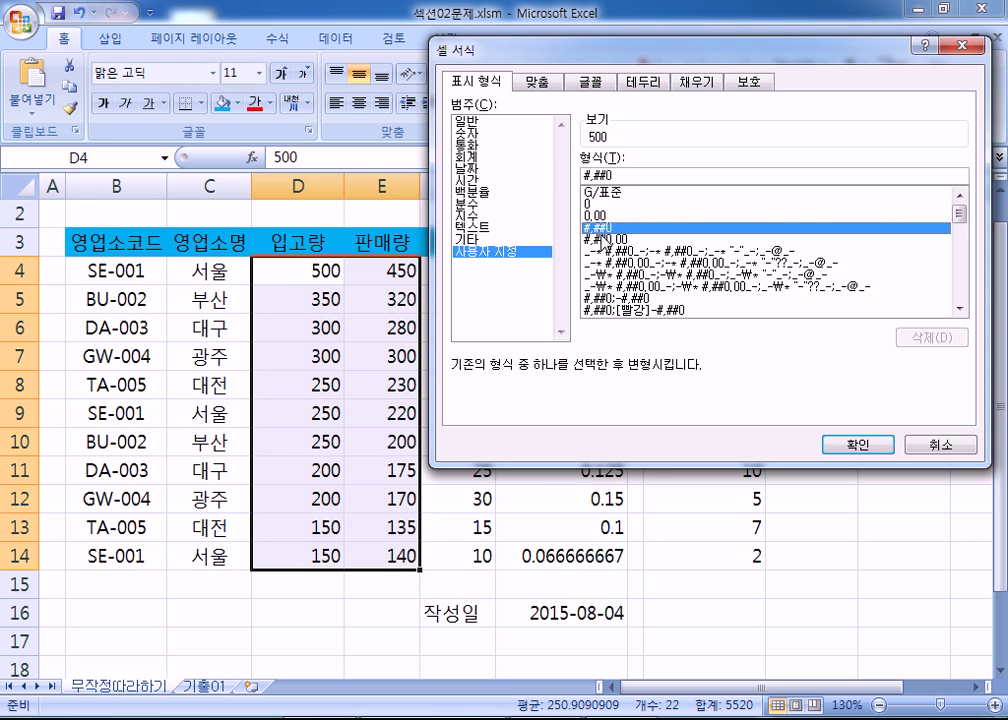
left_click(602, 239)
left_click(603, 251)
left_click(604, 263)
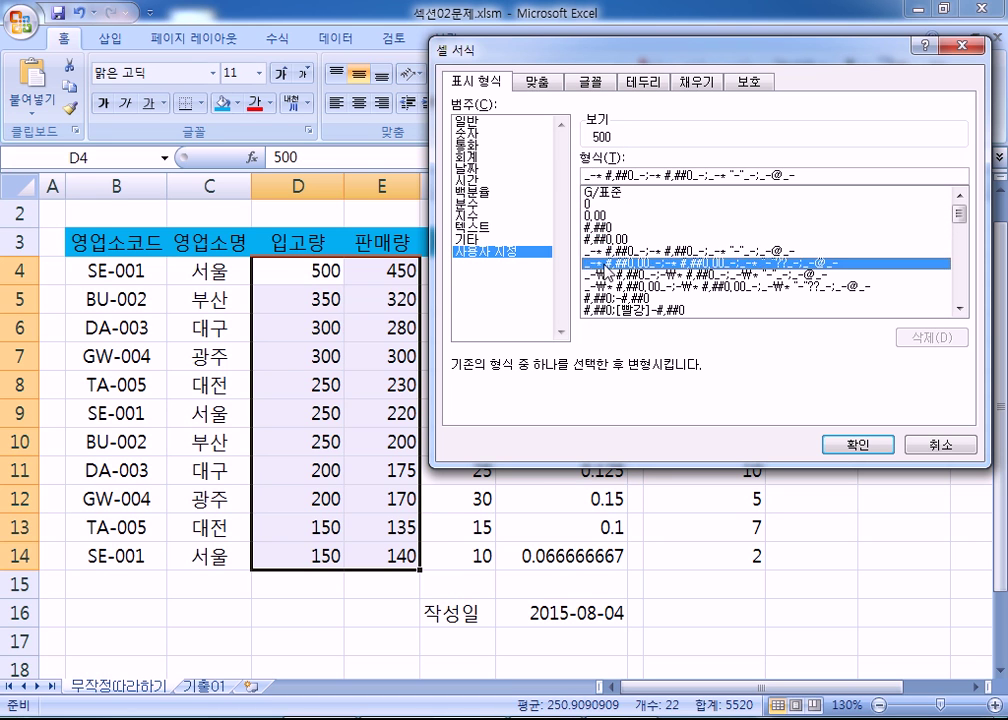
left_click(605, 275)
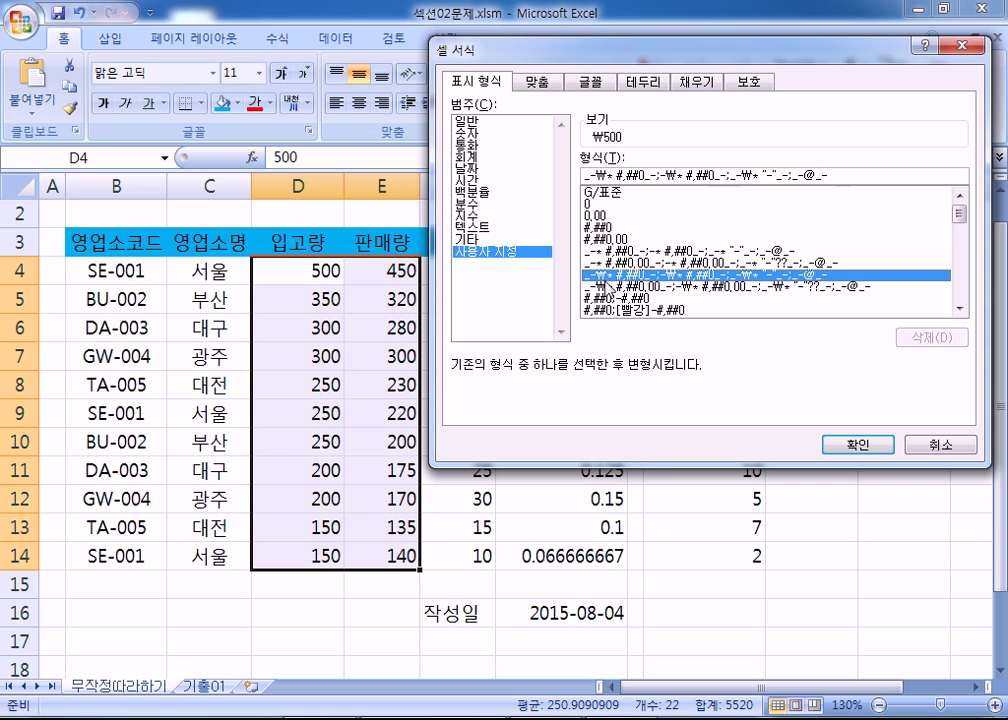
left_click(606, 309)
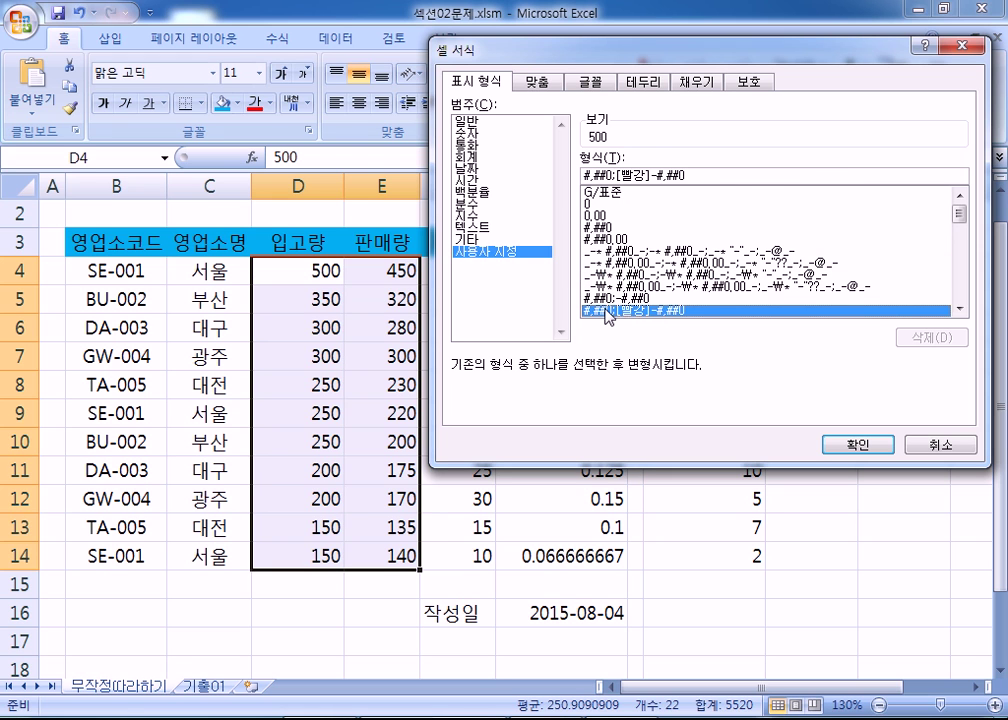
left_click(605, 275)
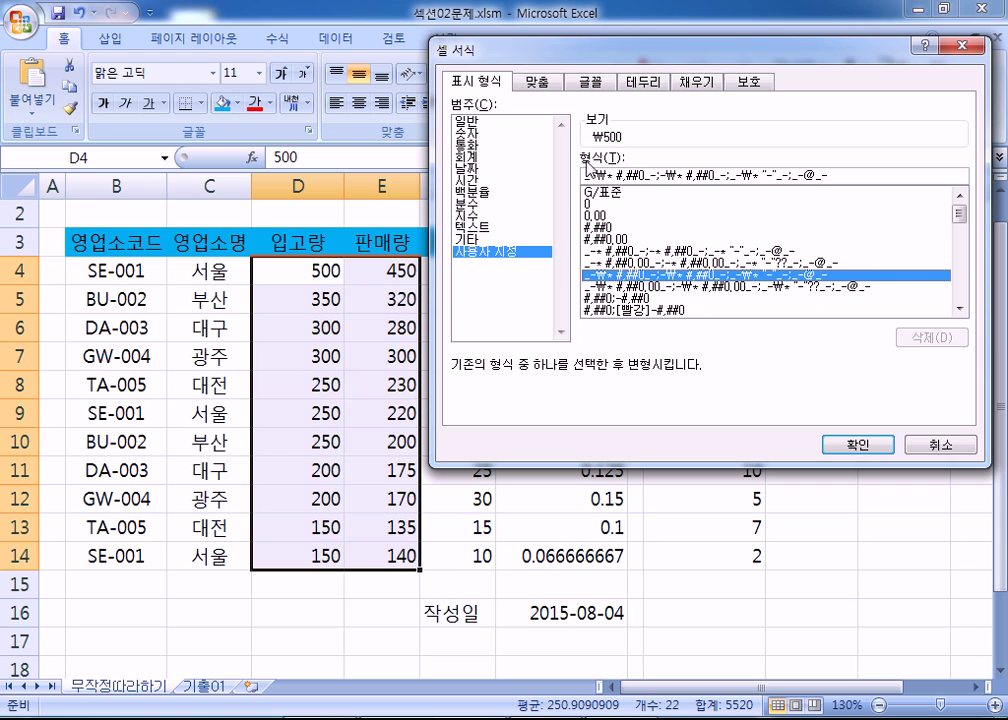
left_click(600, 215)
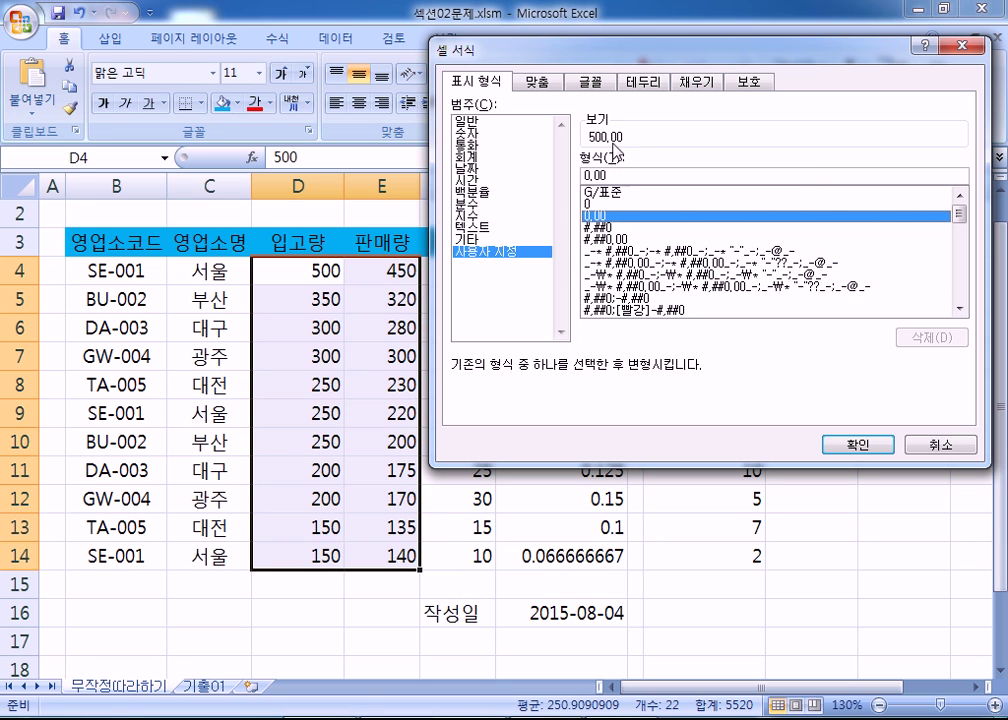
left_click(612, 192)
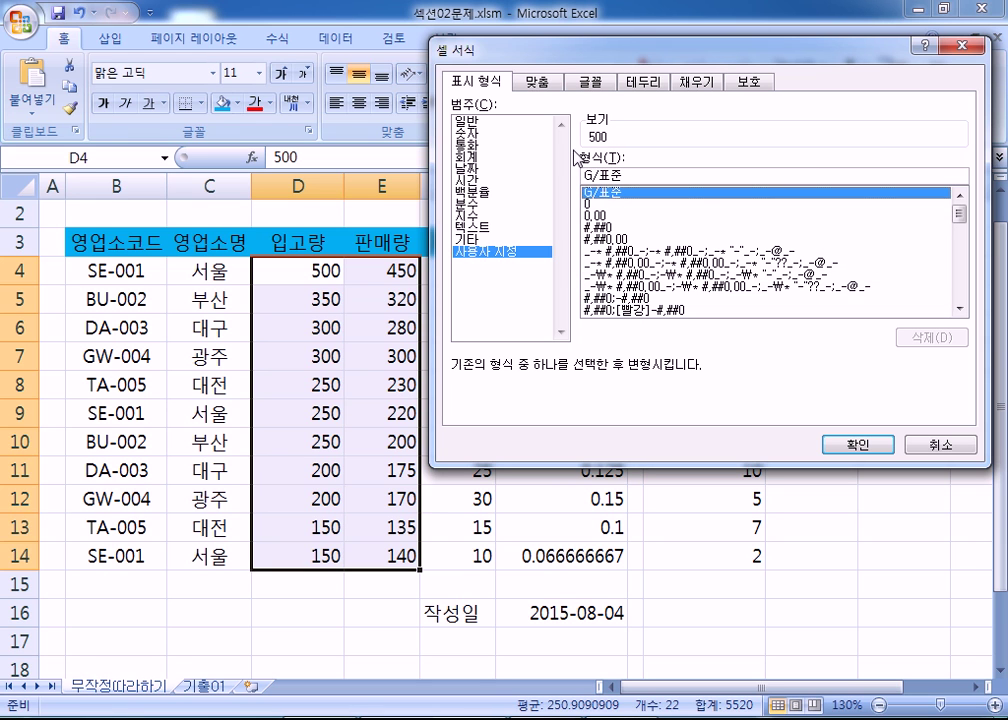
left_click(645, 204)
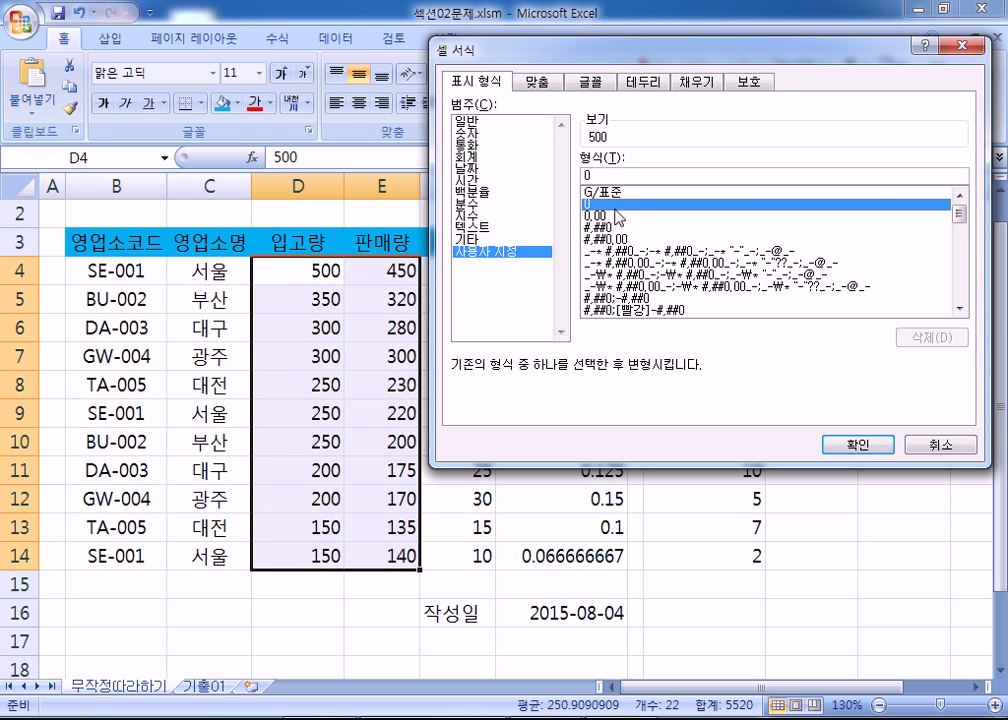
left_click(632, 228)
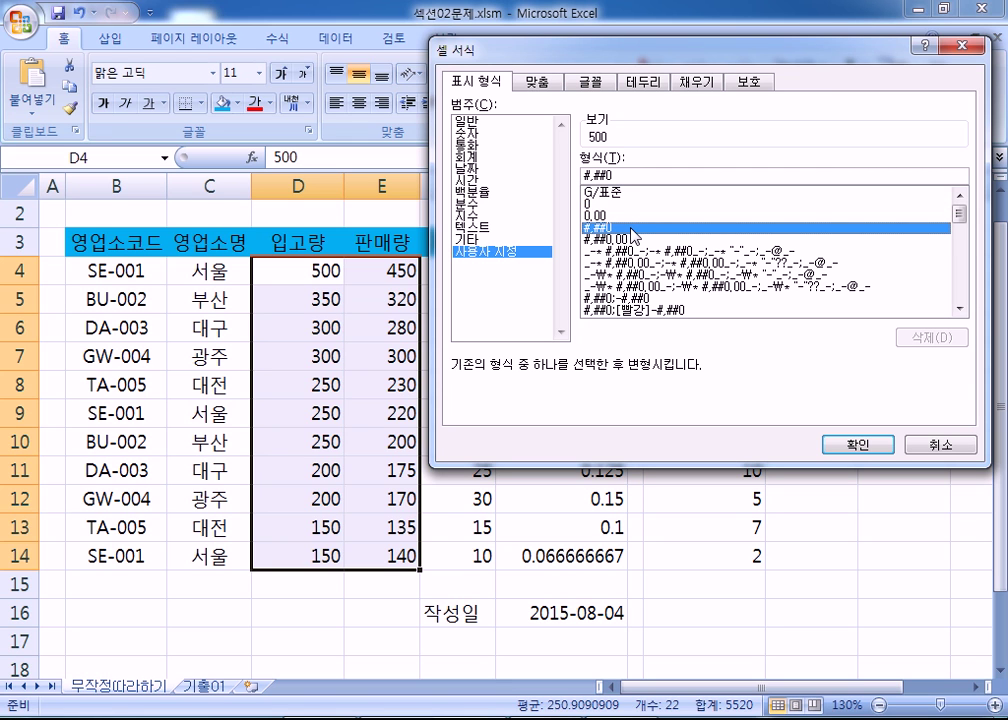
- Try the custom number format G/표준"개" for D4:E14
left_click(609, 194)
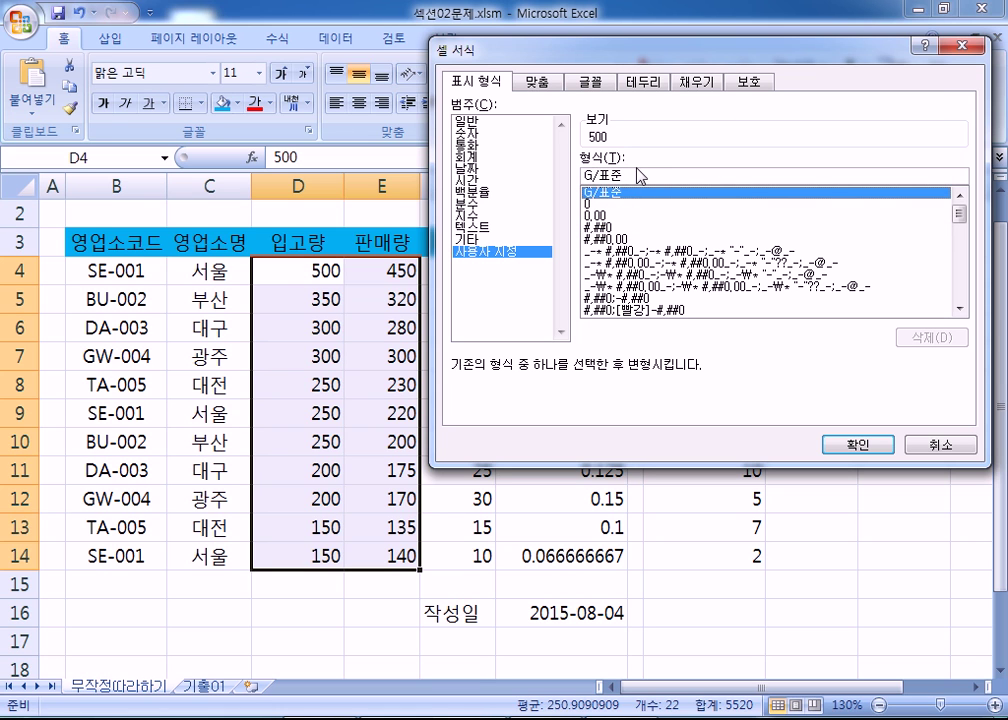
left_click(637, 176)
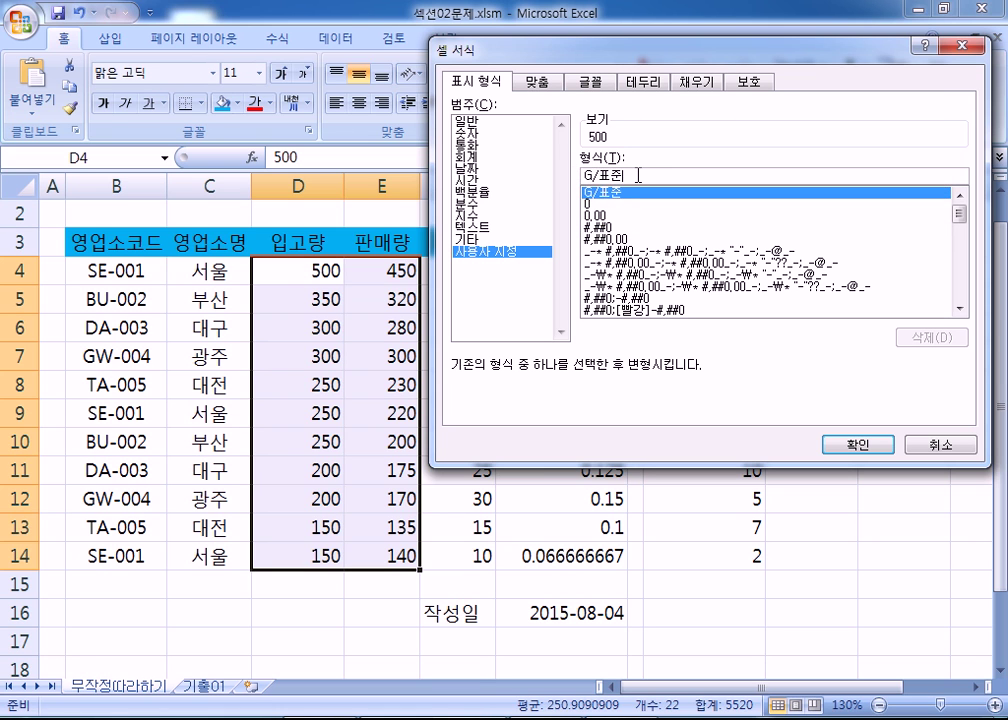
type("\"ㄱ")
type("ㅐ")
type("\"개\"")
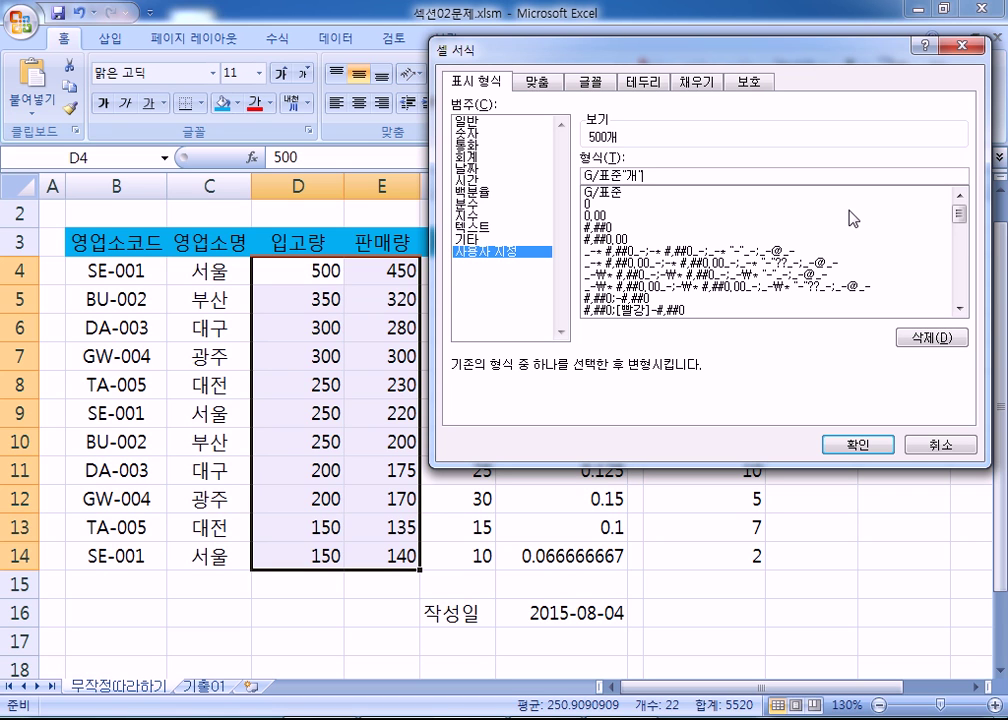
- Try the custom number format 0"개" for D4:E14, and put back the plain 0 code
left_click(594, 205)
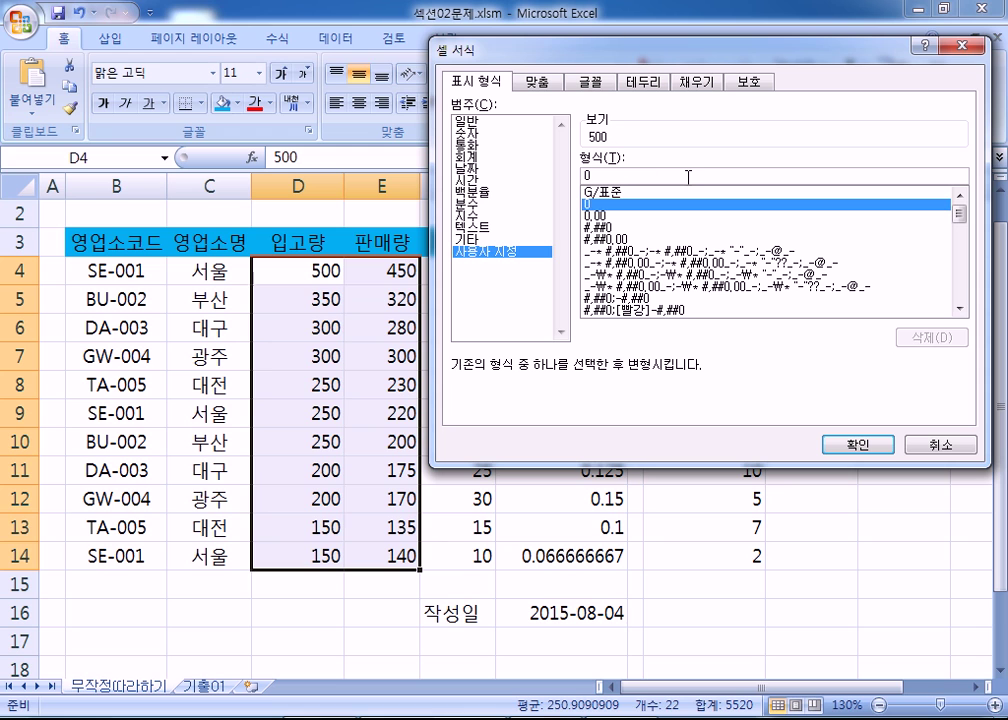
type("\"개\"")
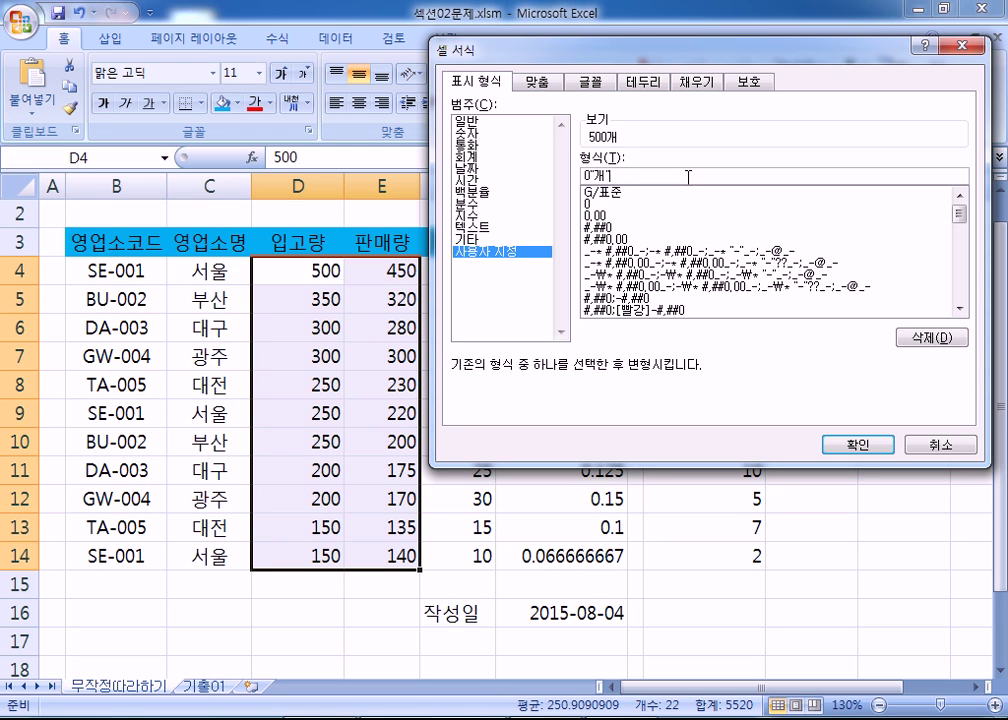
type("\"")
left_click_drag(655, 176, 588, 176)
left_click(590, 205)
- Try the custom number format G/표준개, without quotation marks, for D4:E14
left_click(608, 173)
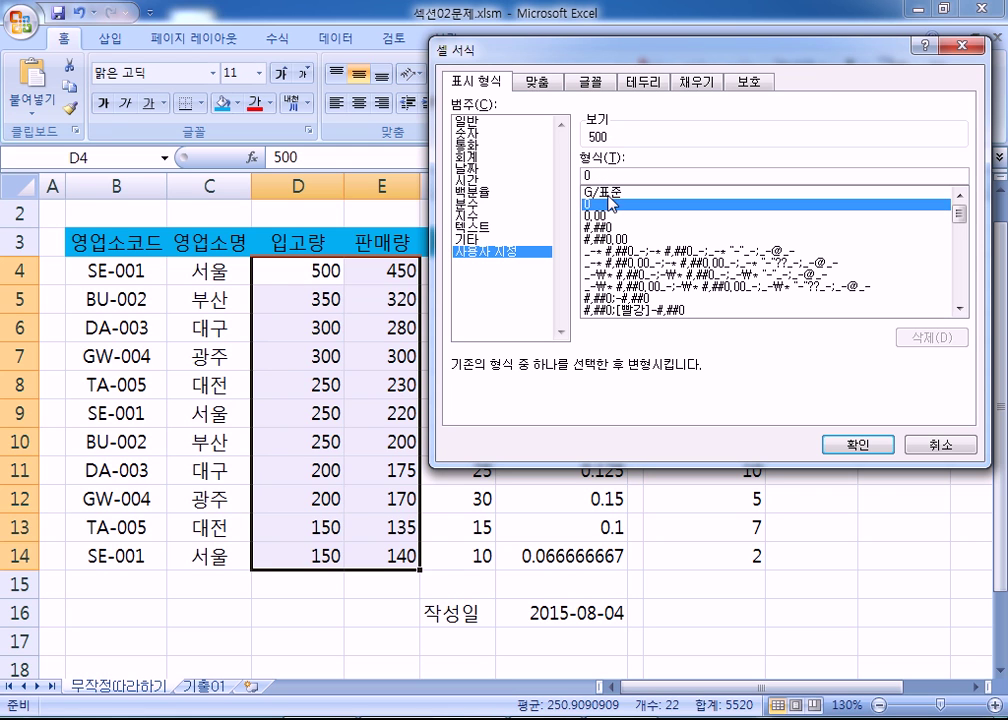
key("Up")
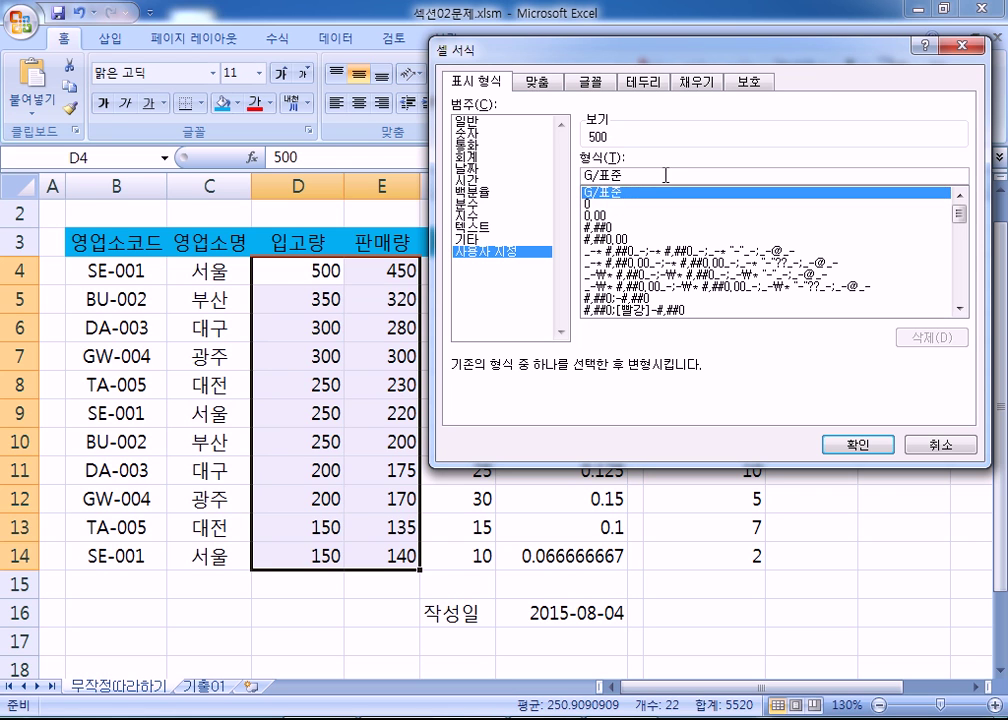
type("개")
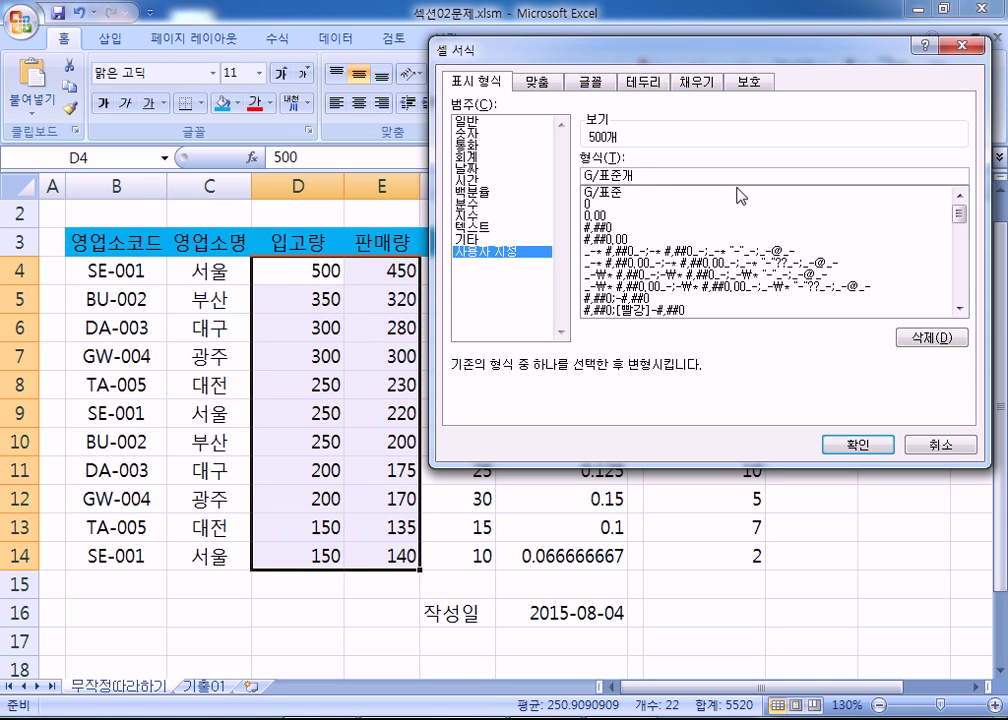
- Apply the custom number format #개 to D4:E14
key("shift+Left")
key("shift+Home")
type("#개")
key("Return")
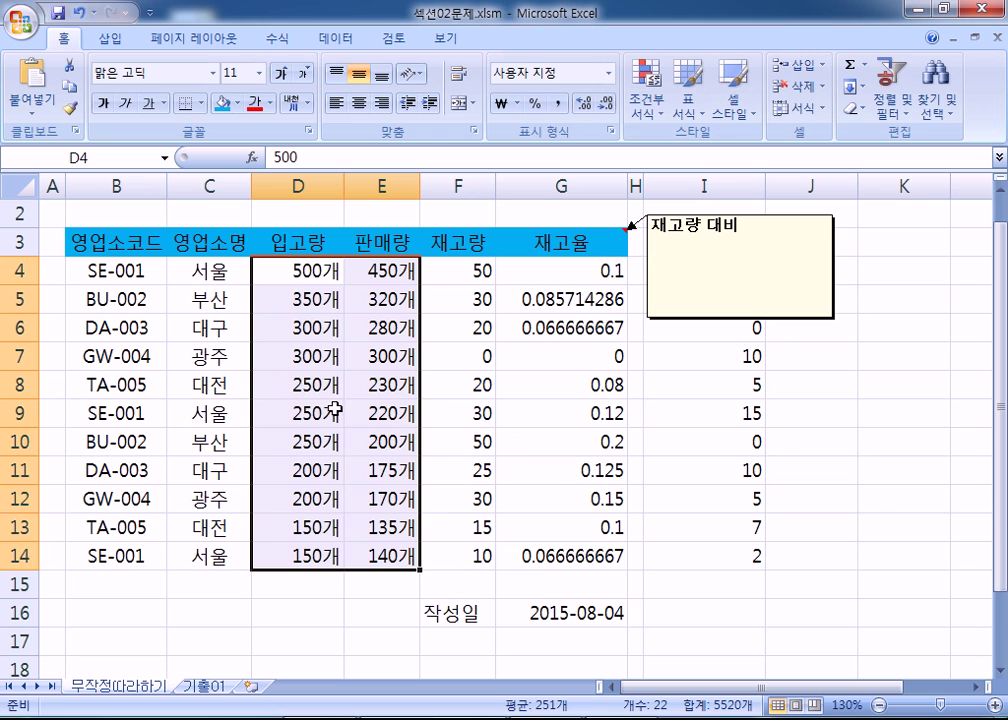
- Test the #개 format by entering 0 in D6, and undo both the entry and the format
left_click(286, 331)
type("0")
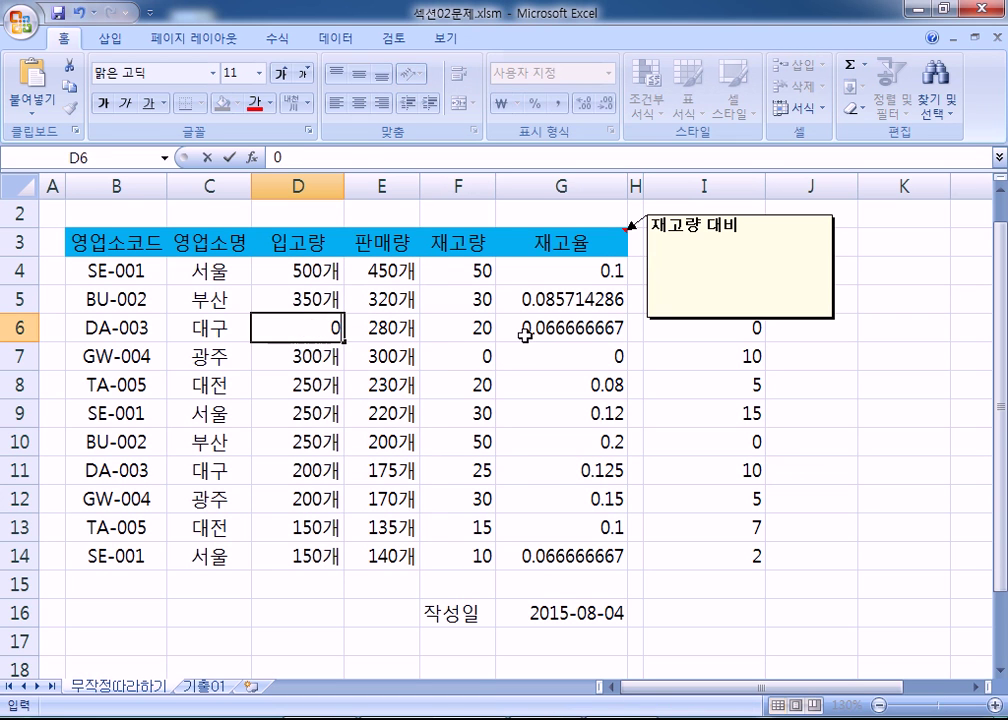
key("Return")
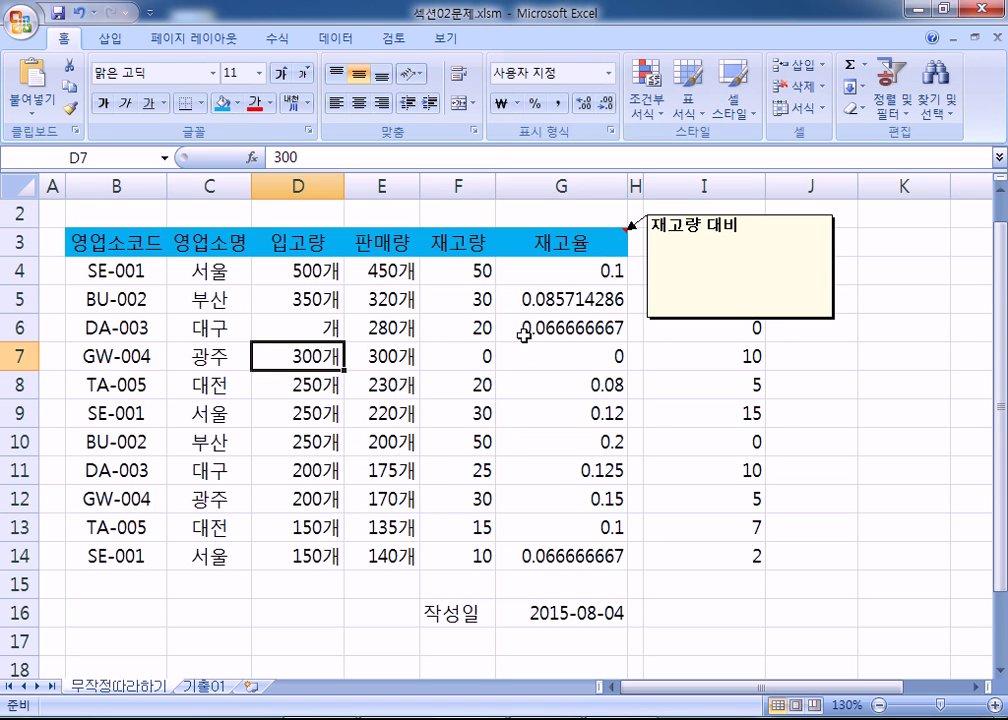
key("ctrl+z")
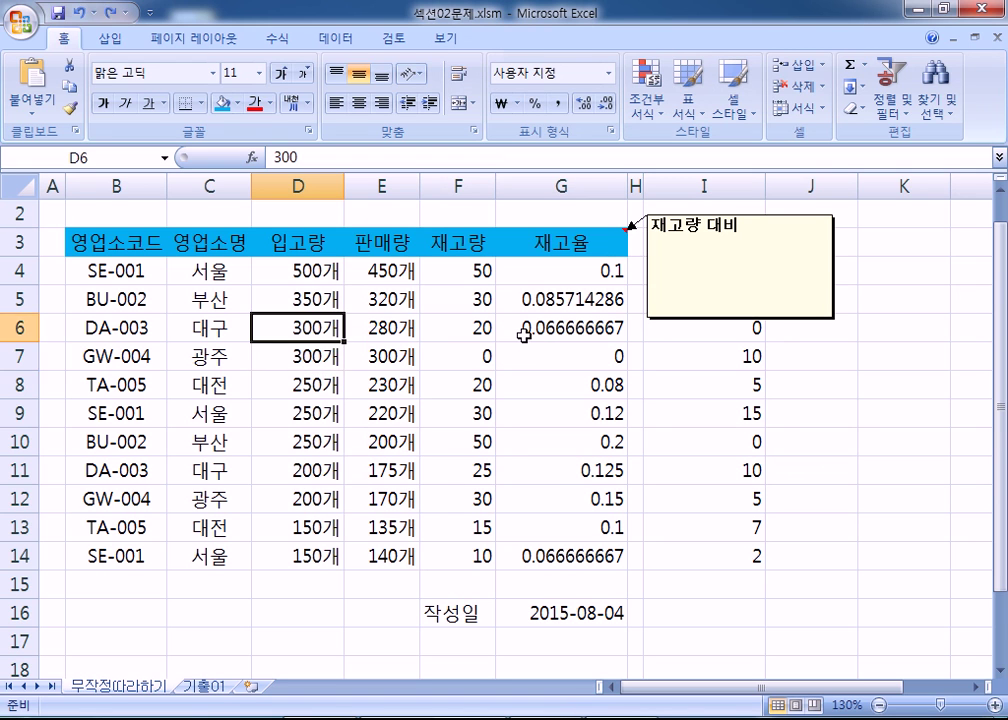
key("ctrl+z")
- Try the custom number format G/표준"개" for the quantities in D4:E14
key("ctrl+1")
left_click(500, 251)
left_click(630, 178)
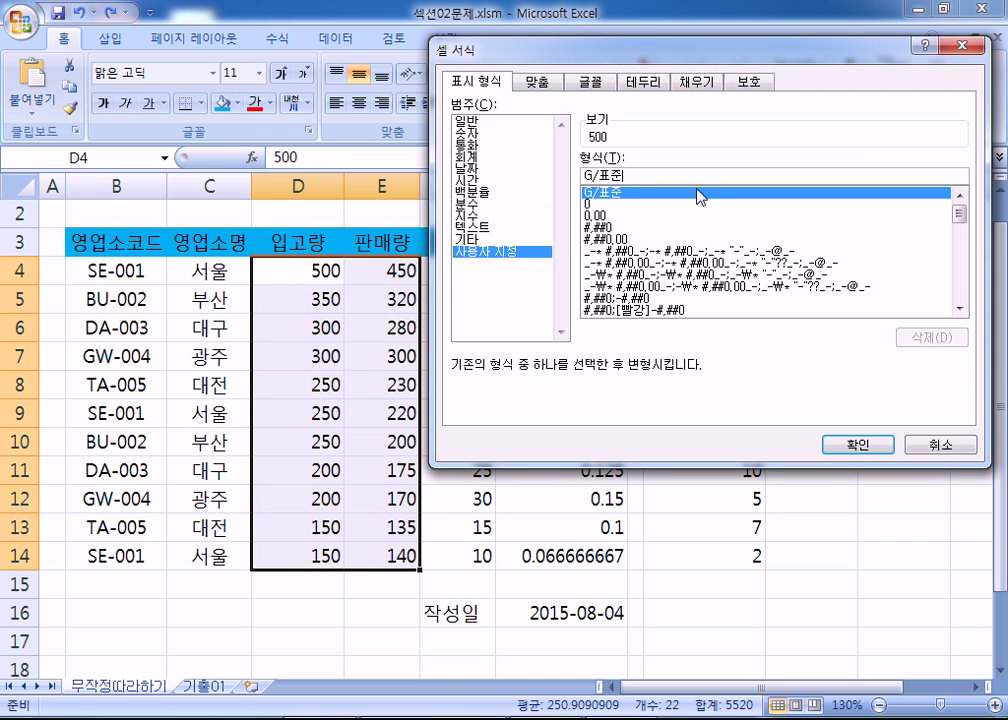
type("개")
key("Return")
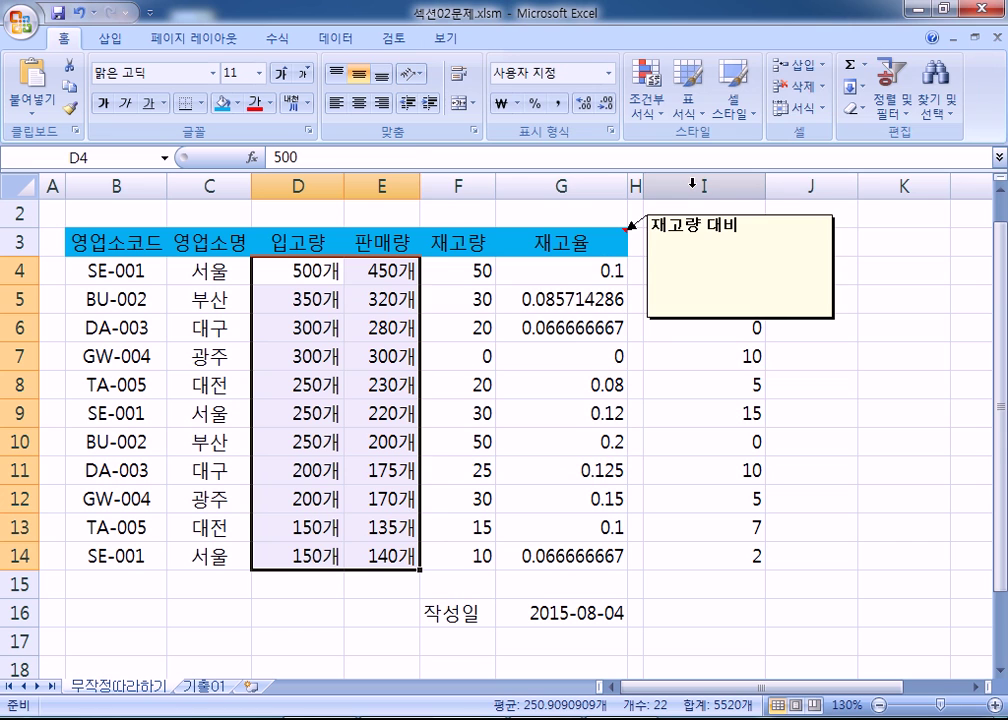
- Apply the custom number format 0"개" to the quantities in D4:E14
key("ctrl+1")
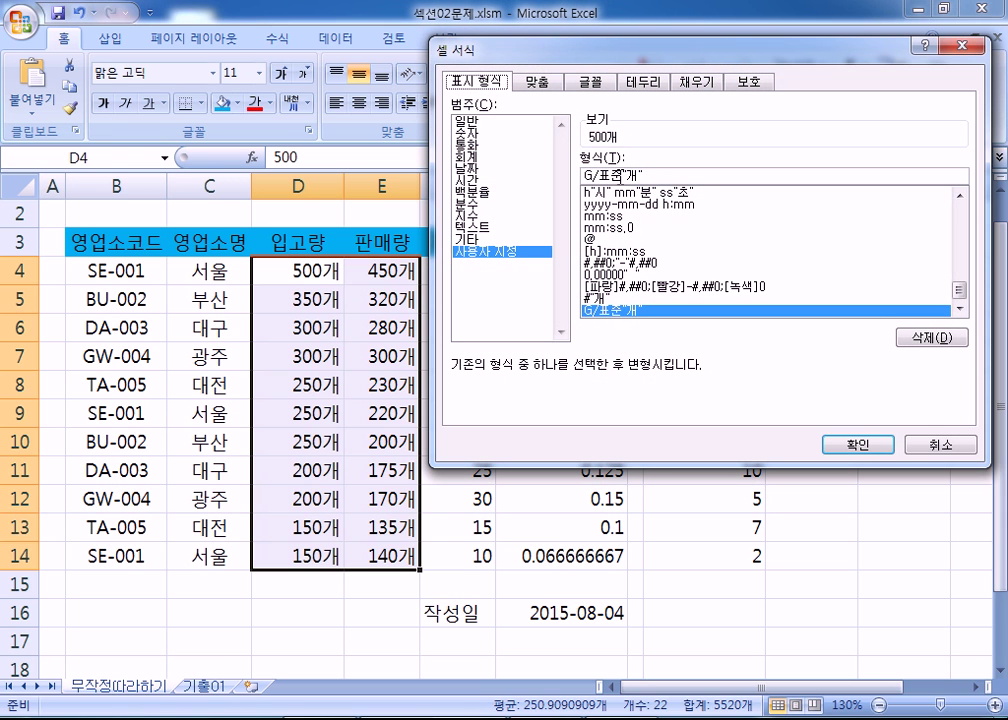
left_click_drag(618, 177, 547, 190)
type("0")
key("Return")
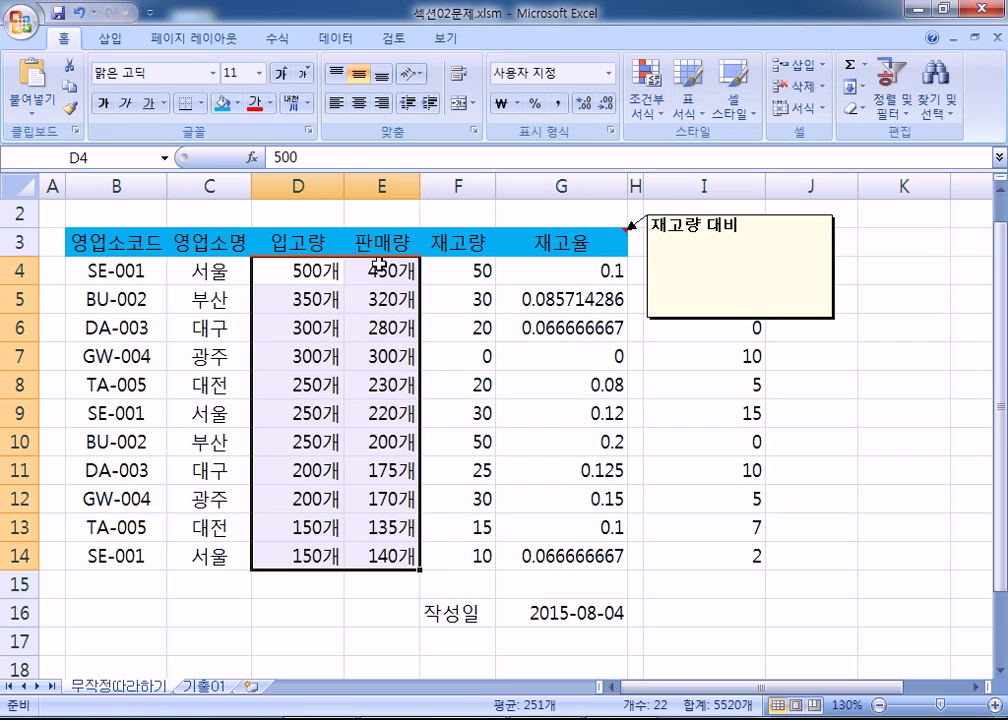
- Test the 0"개" format by entering 0 in D6, and undo the entry
left_click(312, 328)
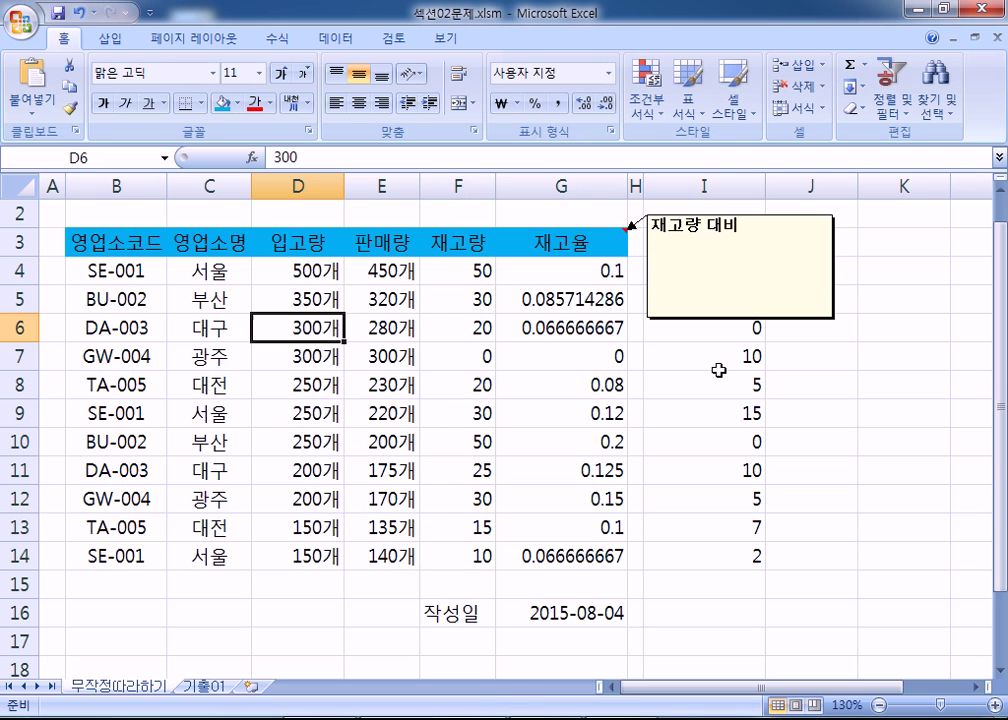
type("0")
key("Return")
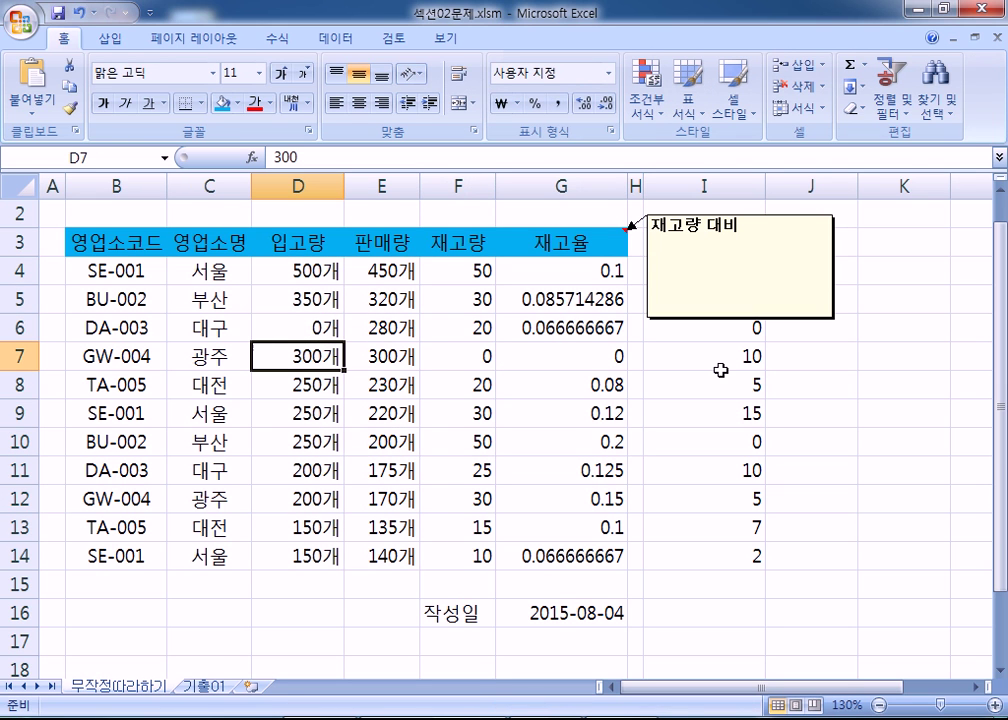
key("ctrl+z")
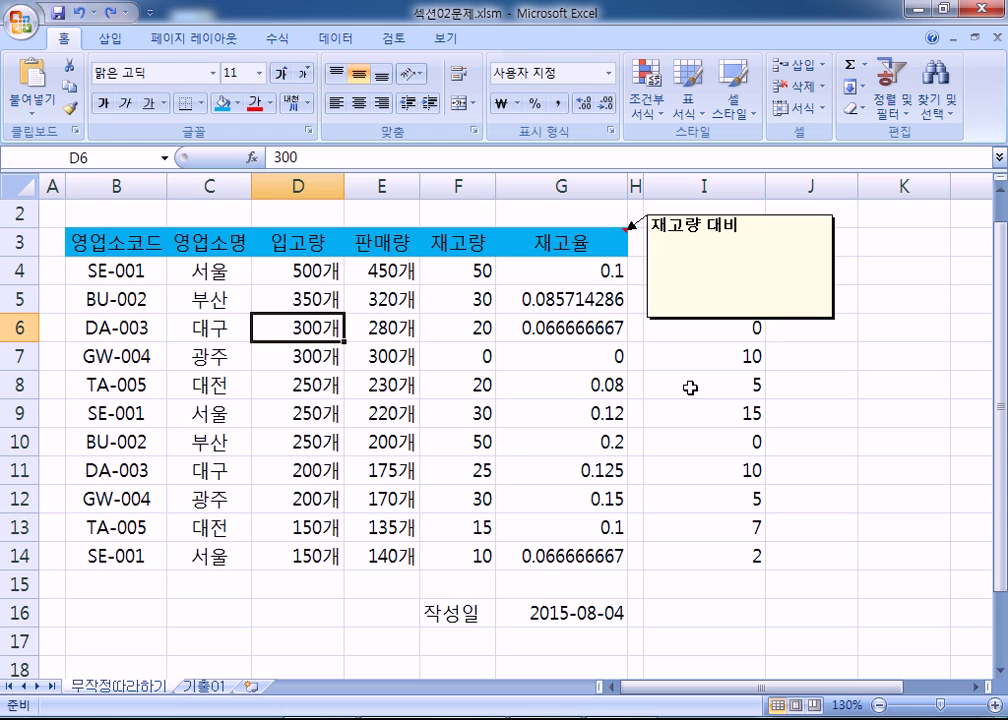
- Select the 재고율 values in G4:G14
left_click(544, 271)
left_click_drag(544, 271, 544, 552)
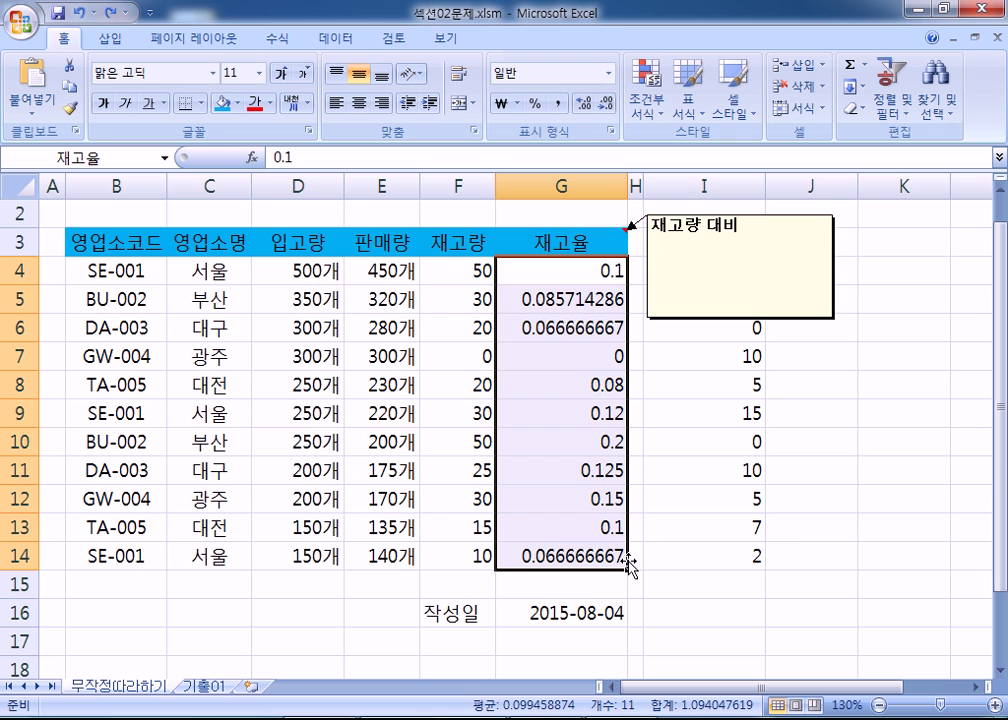
key("ctrl+1")
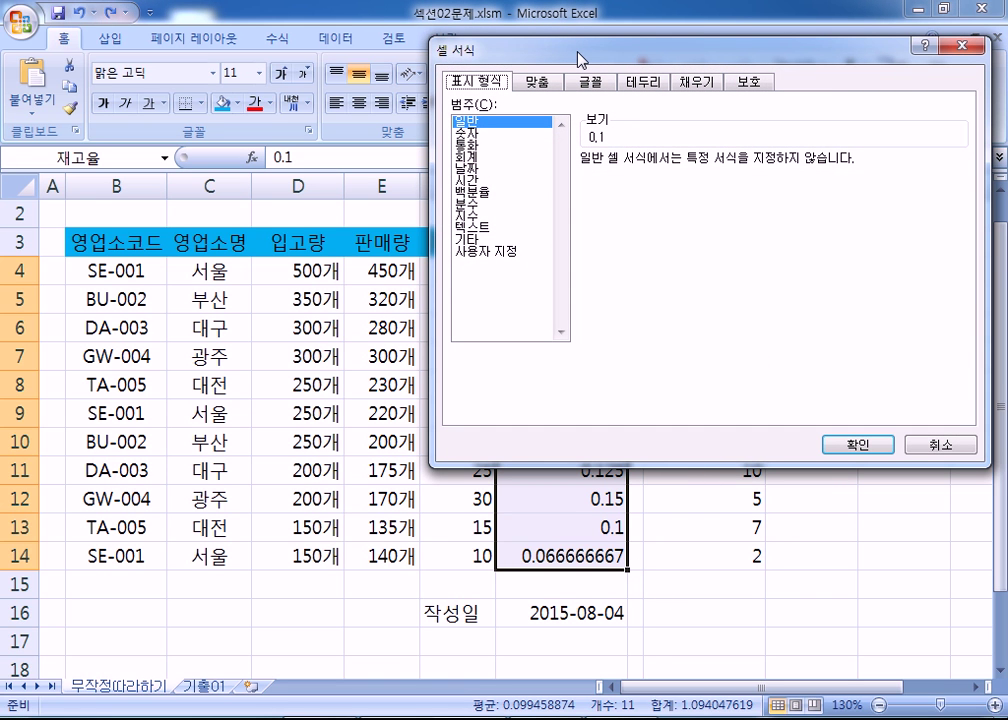
left_click_drag(577, 60, 481, 187)
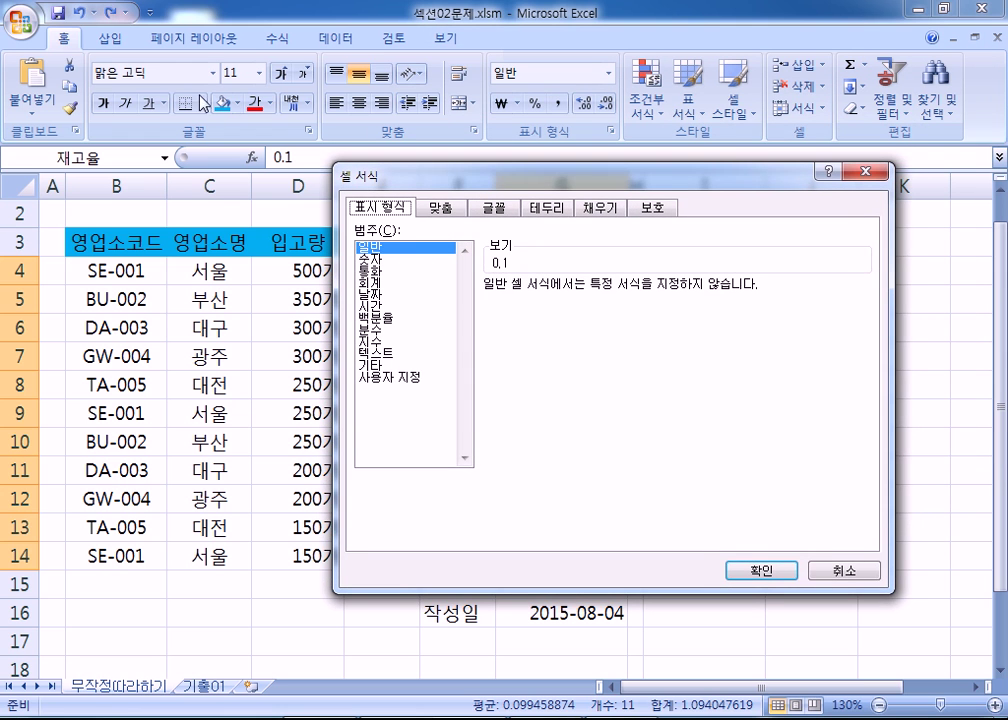
left_click(868, 174)
- Set the horizontal alignment of the 재고율 values in G4:G14 to 오른쪽 (들여쓰기) with an indent of 1
right_click(566, 276)
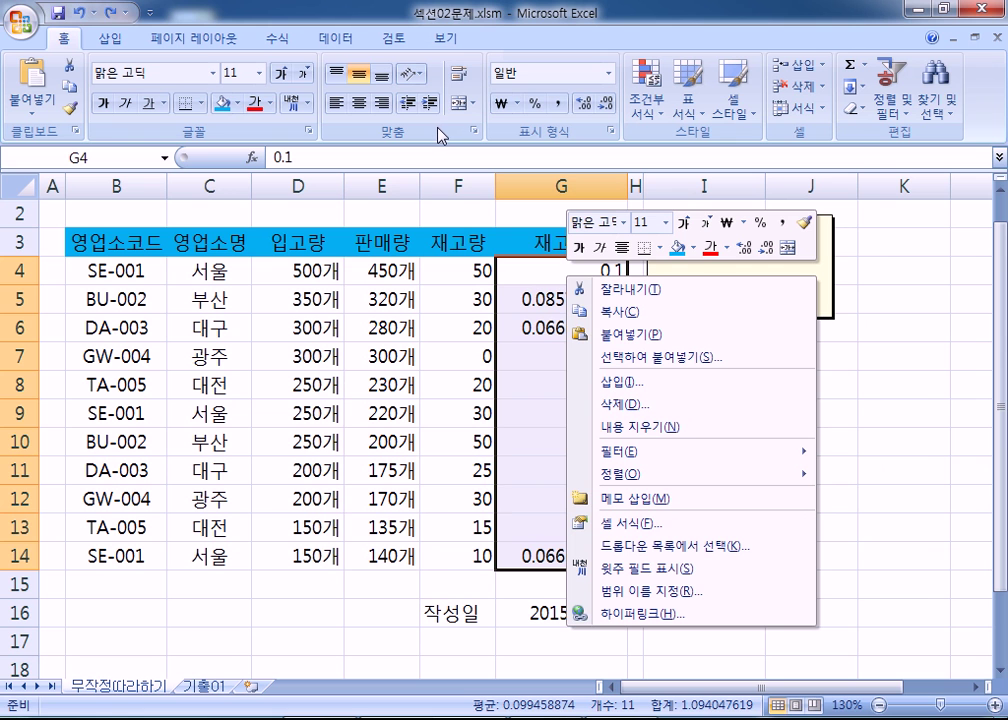
key("f")
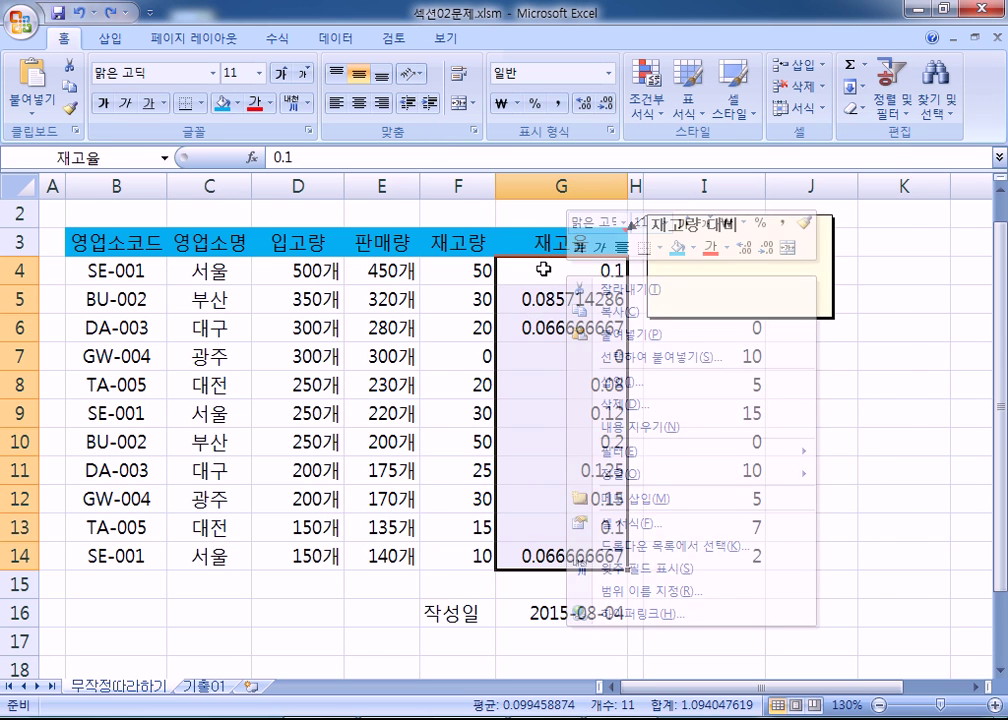
left_click(440, 208)
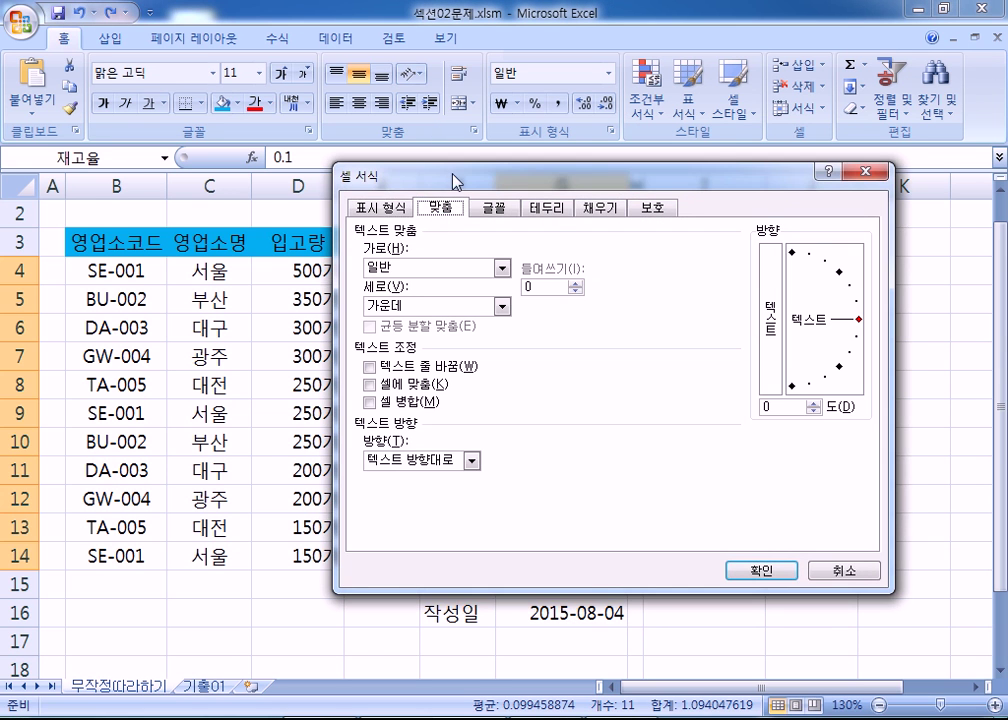
left_click_drag(361, 174, 338, 47)
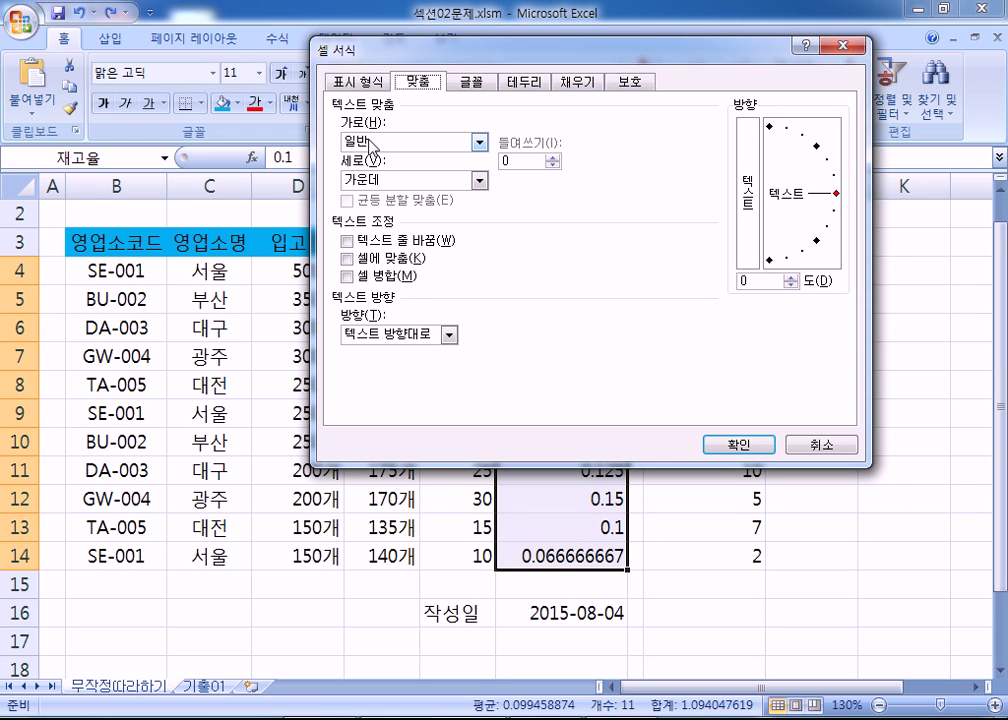
left_click(373, 138)
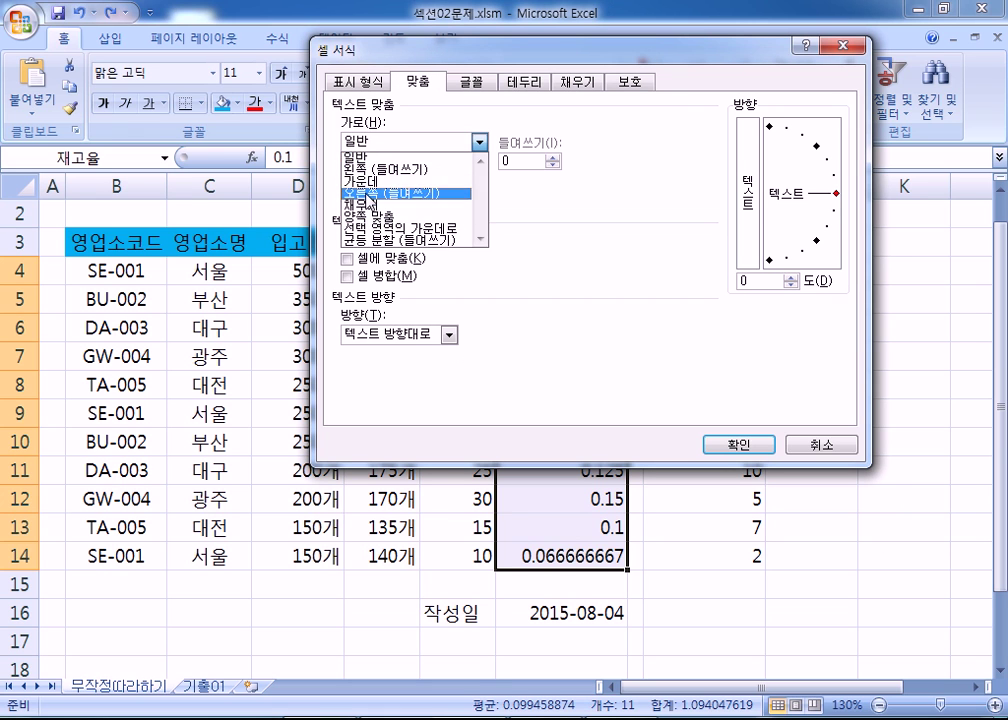
left_click(367, 194)
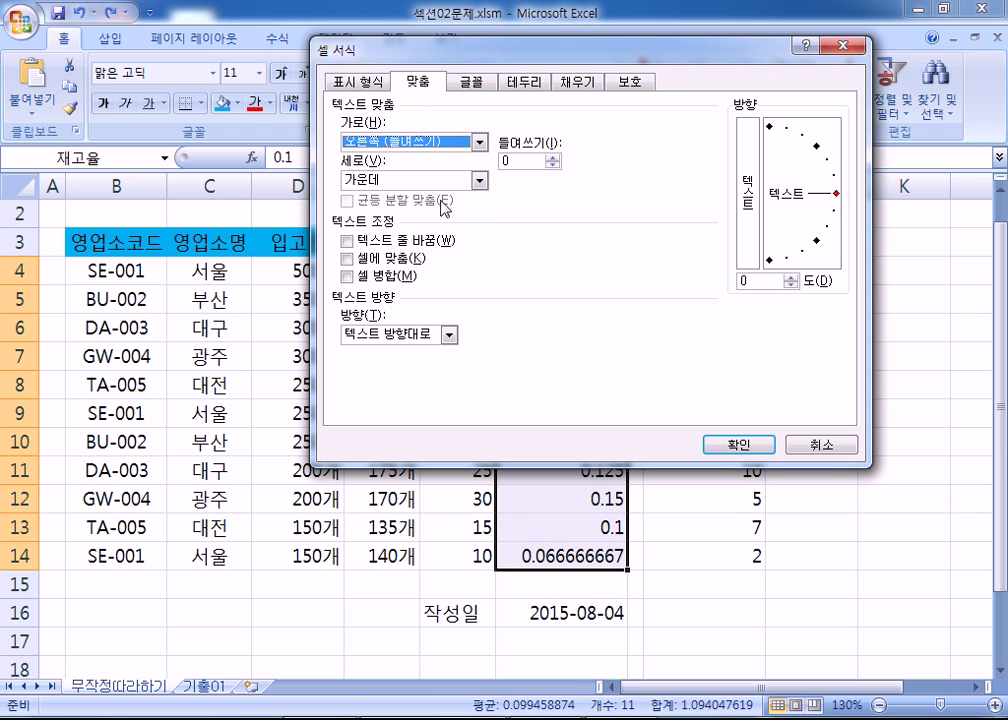
left_click(442, 143)
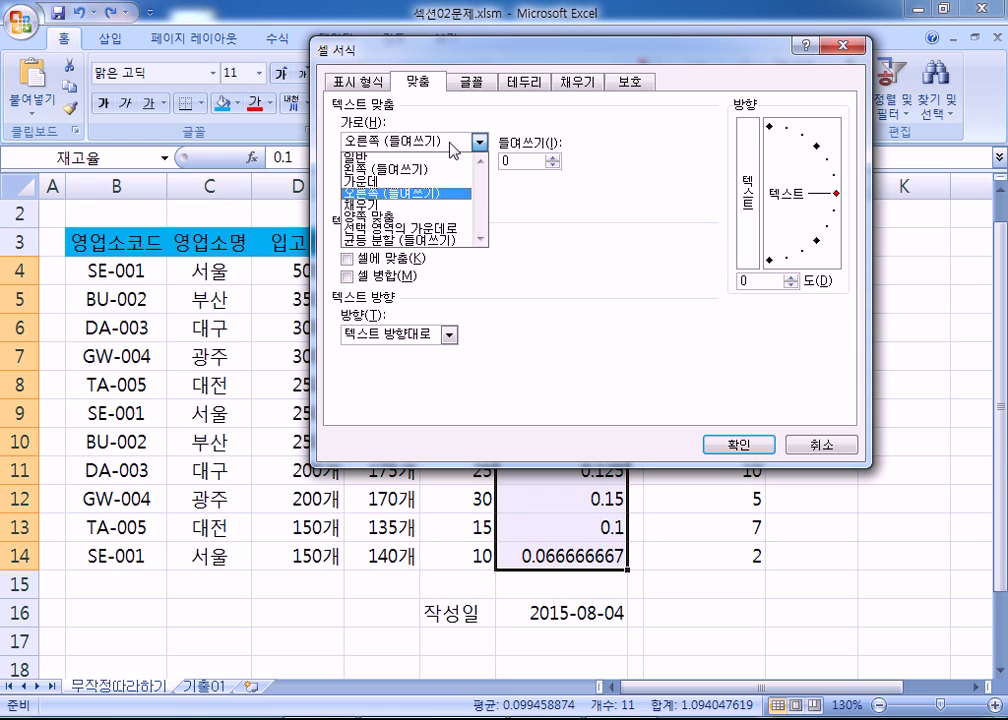
left_click(450, 143)
left_click(522, 160)
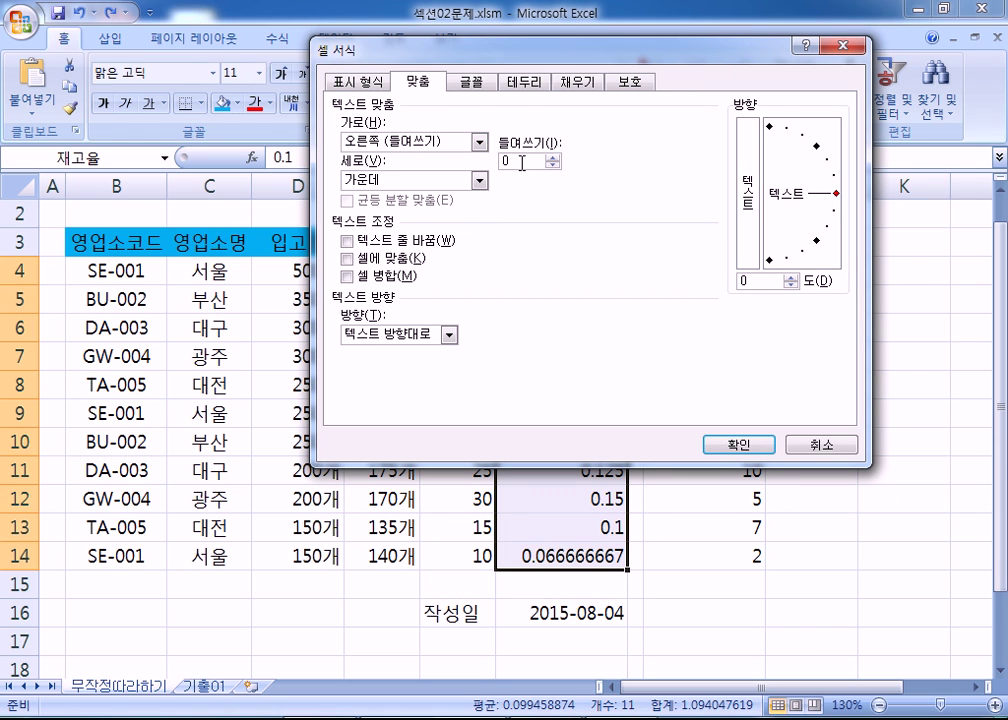
double_click(553, 162)
type("1")
left_click(713, 450)
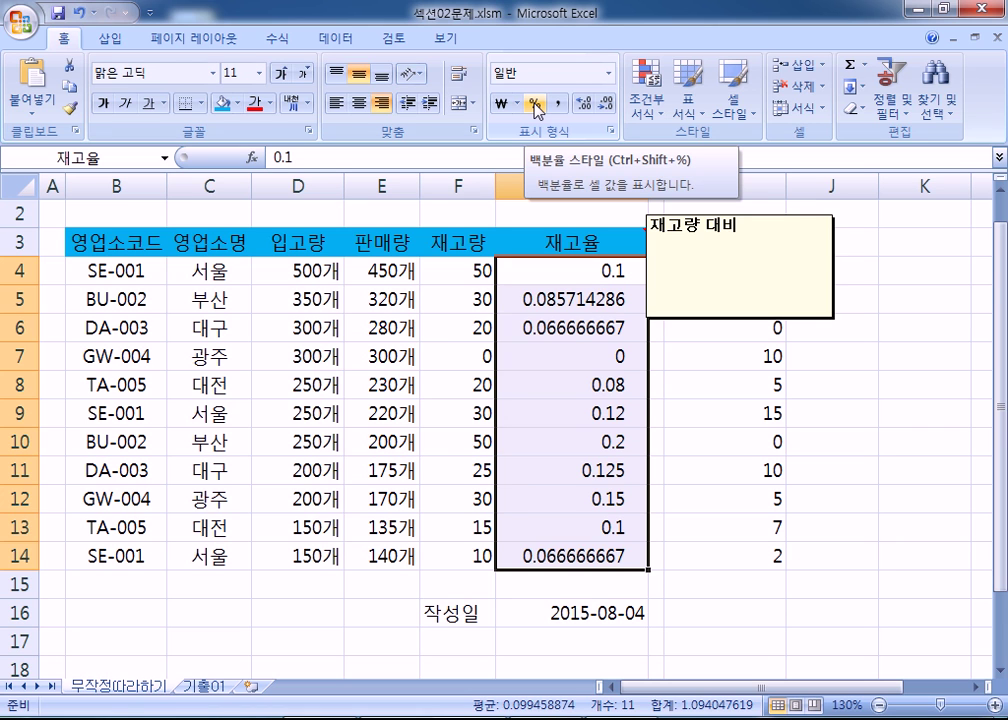
- Format the 재고율 values in G4:G14 as percentages with two decimal places
left_click(536, 106)
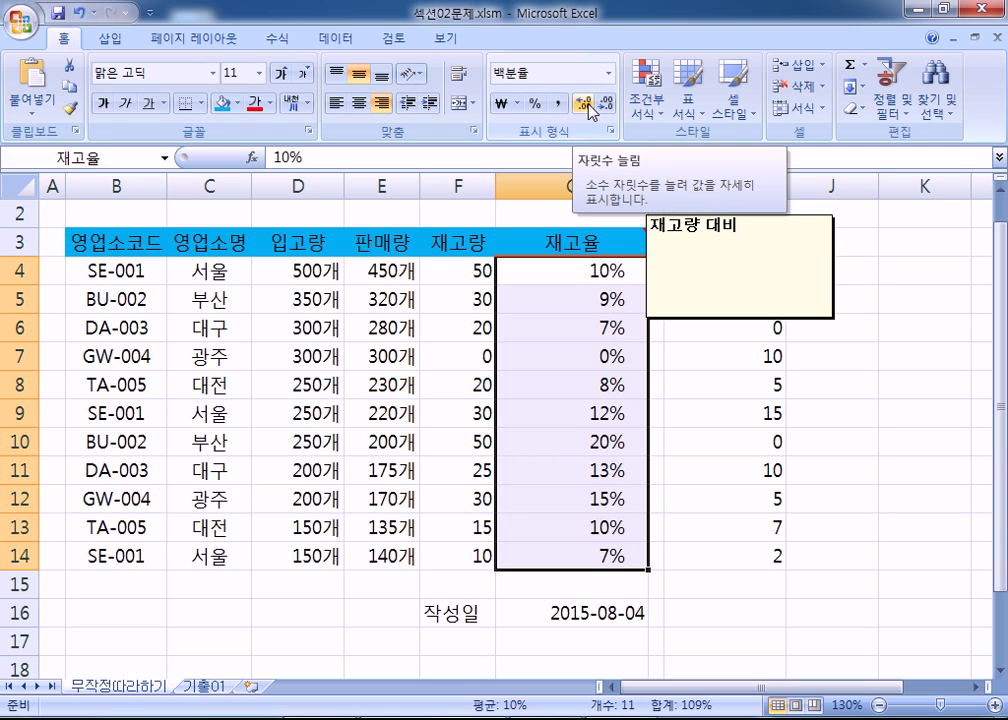
left_click(589, 104)
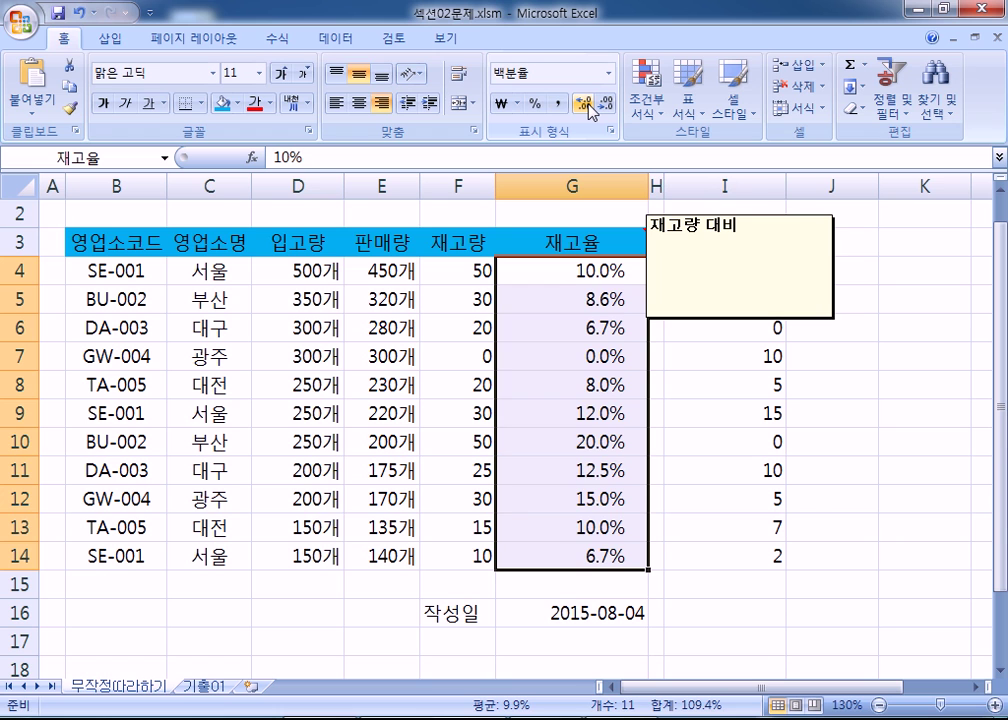
left_click(589, 105)
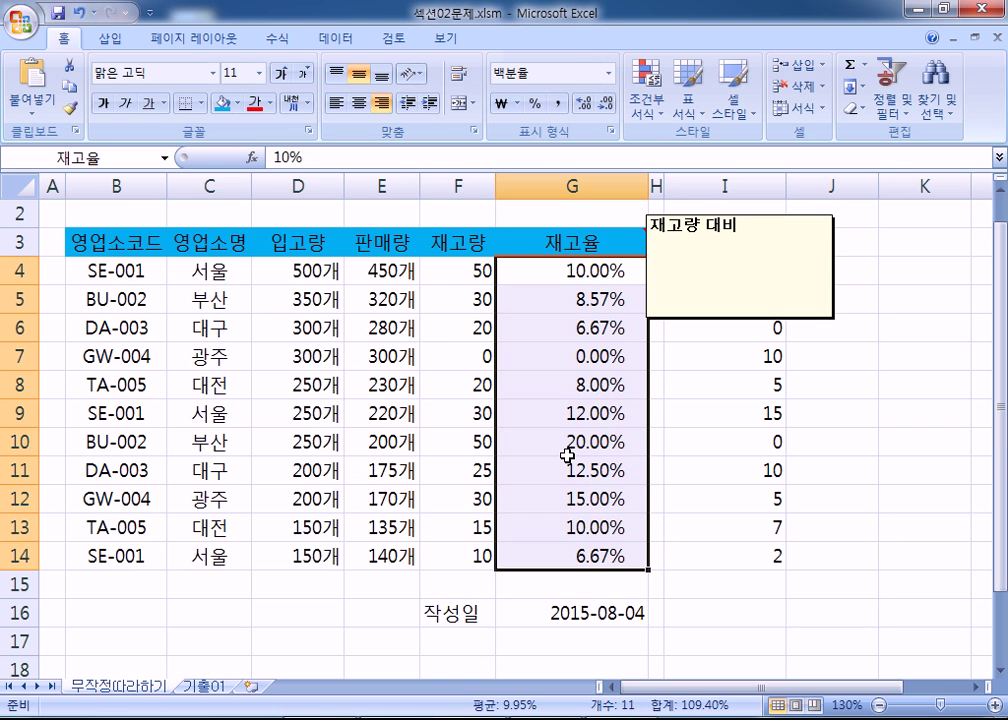
- Open the number format settings for the 작성일 date in G16
scroll(623, 400, "down", 3)
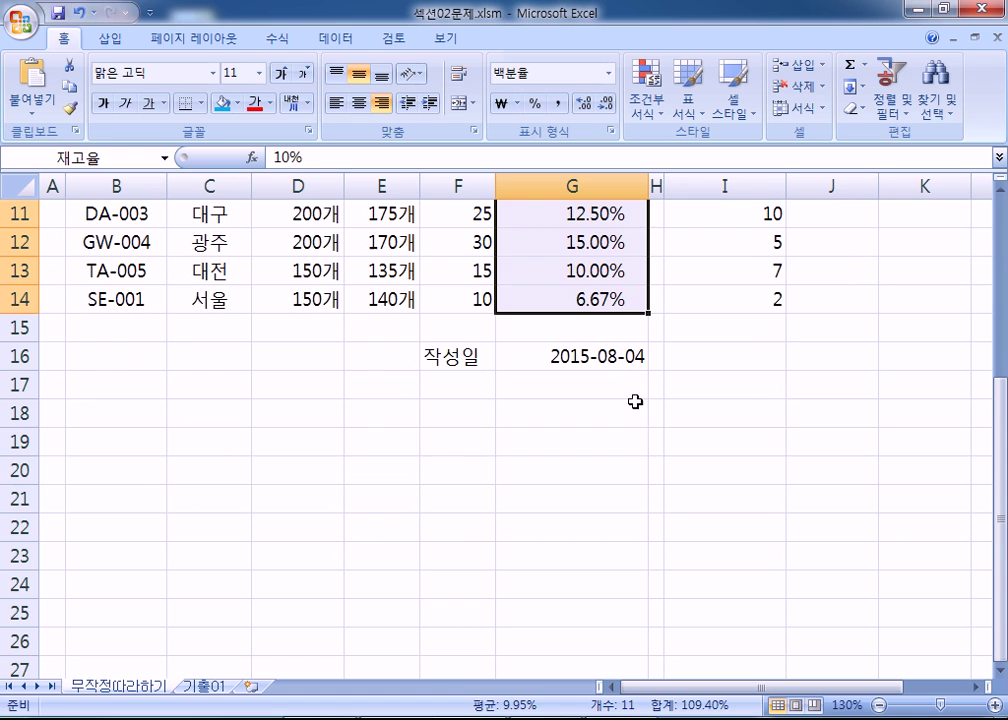
left_click(582, 369)
scroll(520, 328, "down", 1)
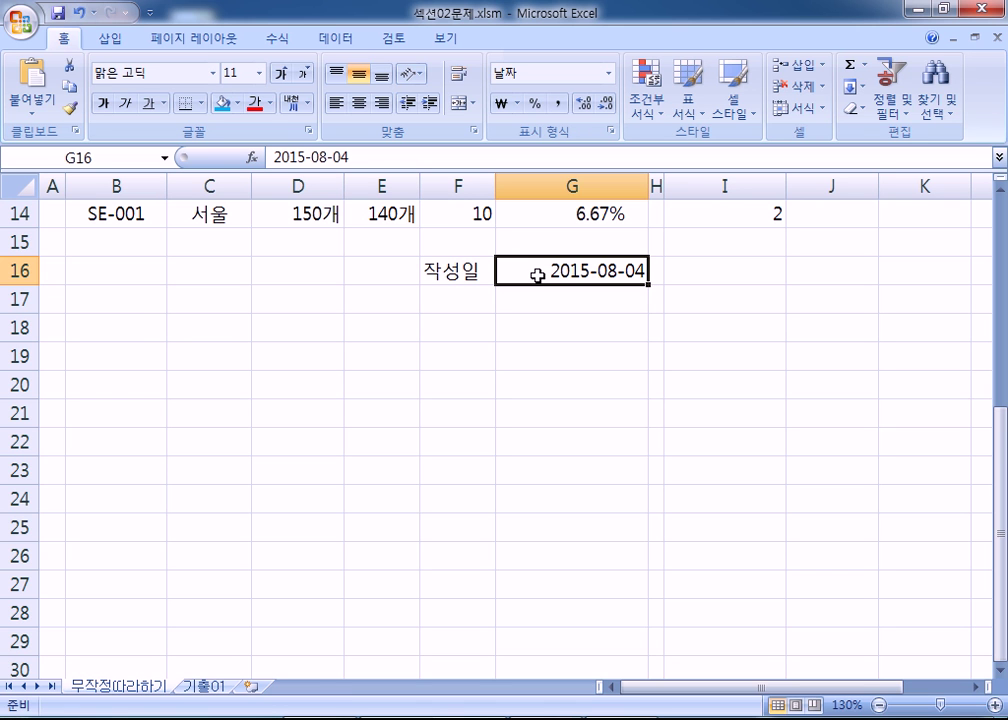
key("ctrl+1")
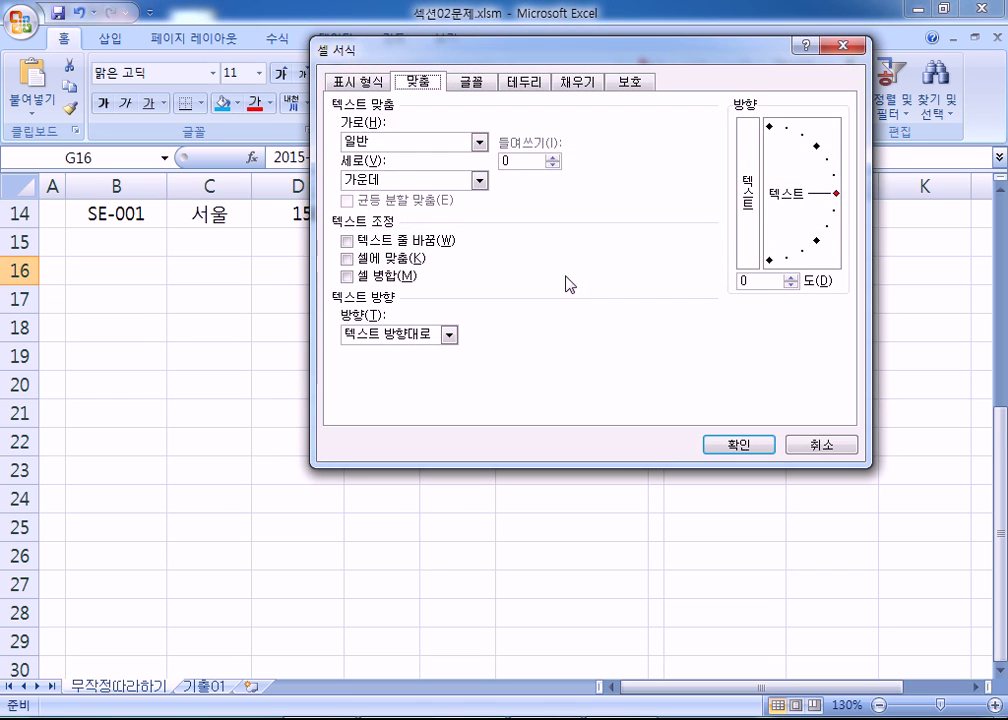
left_click(358, 81)
left_click_drag(456, 56, 783, 26)
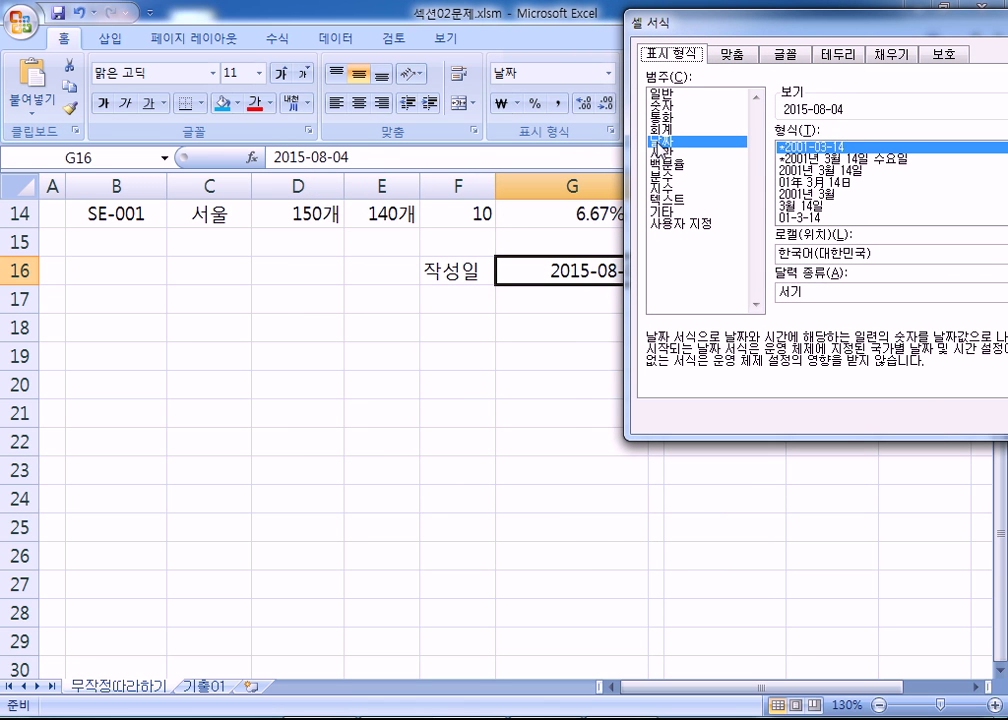
left_click_drag(719, 27, 593, 27)
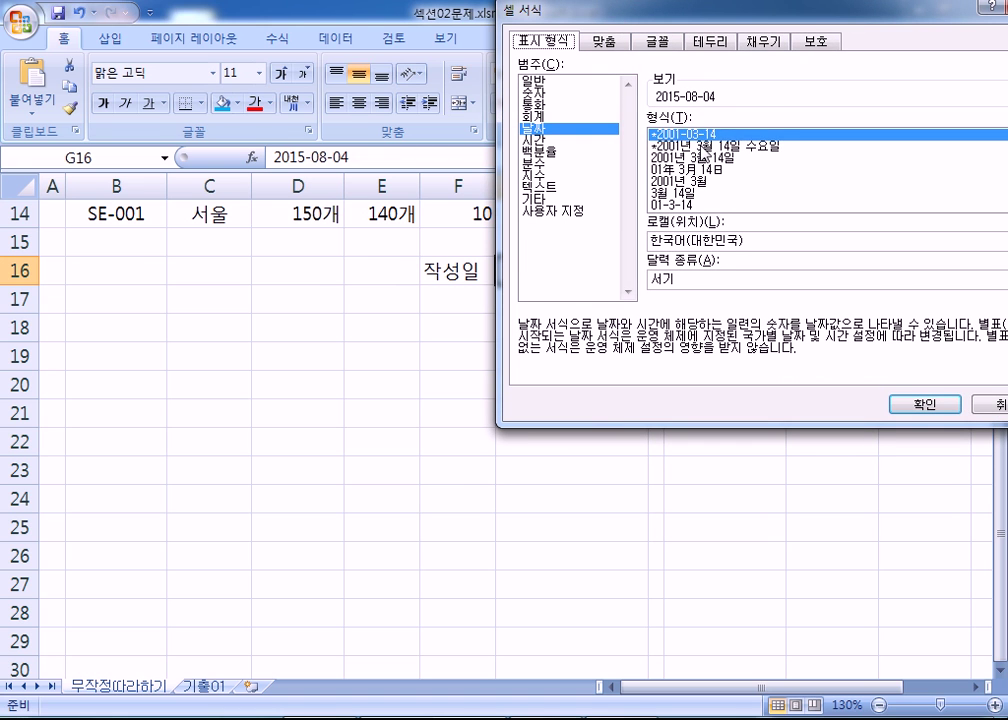
- Preview the date formats 2001년 3월 14일 수요일 and 01年 3月 14日 for G16
left_click(764, 149)
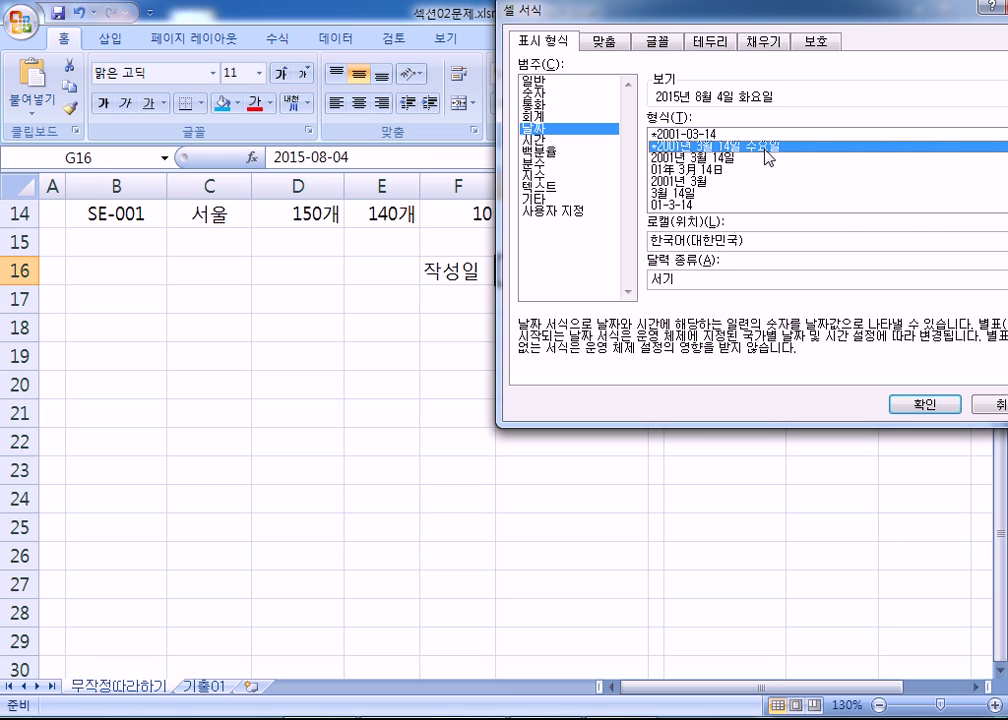
left_click(716, 152)
left_click(710, 170)
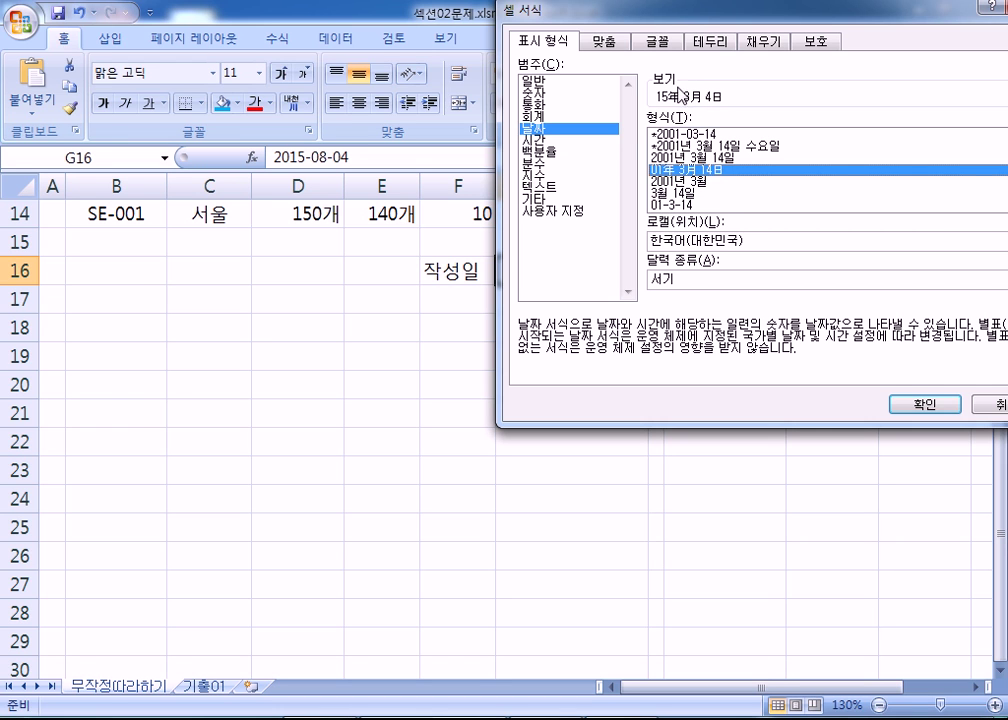
- Apply the custom date format yyyy"年" mm"月" dd"日" to the 작성일 date in G16
left_click(572, 212)
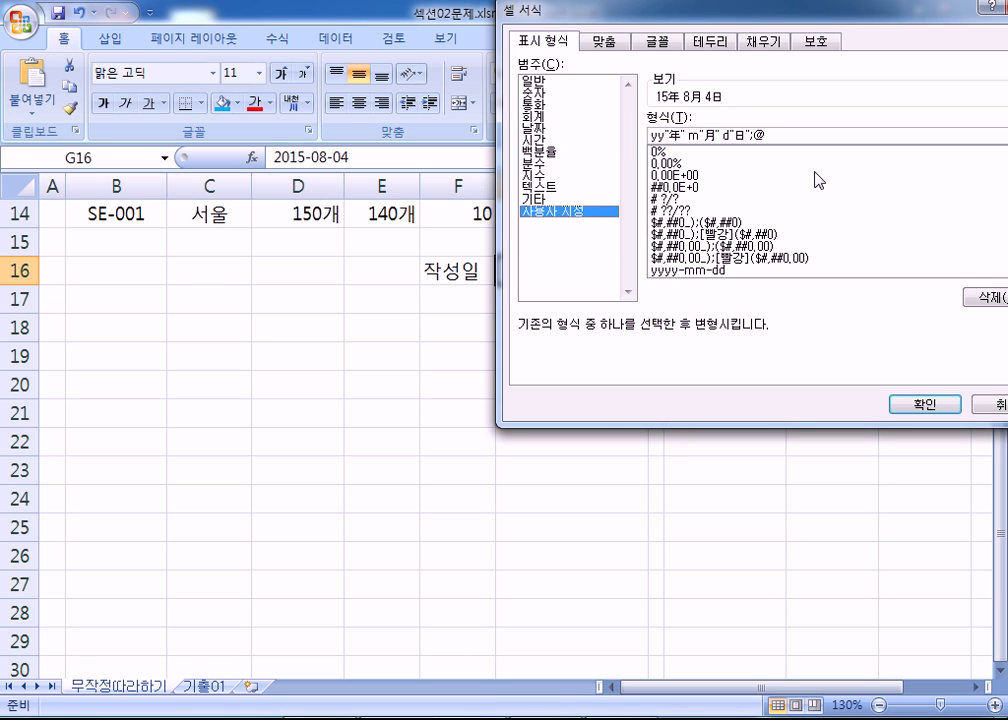
left_click_drag(700, 8, 461, 14)
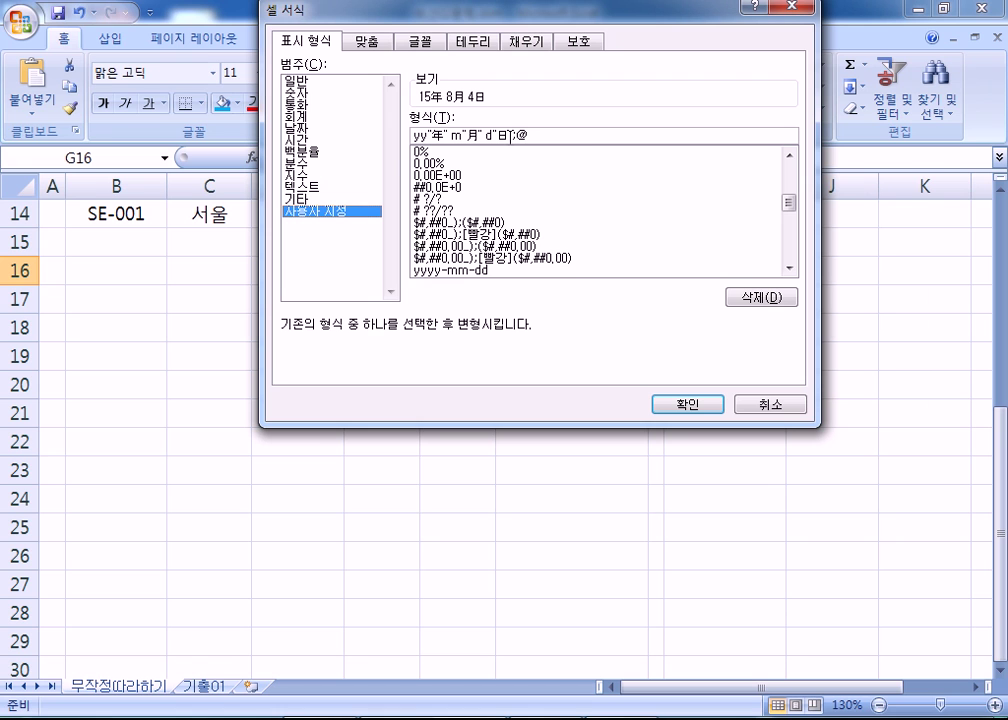
left_click(790, 266)
left_click(790, 266)
left_click(790, 266)
left_click(790, 266)
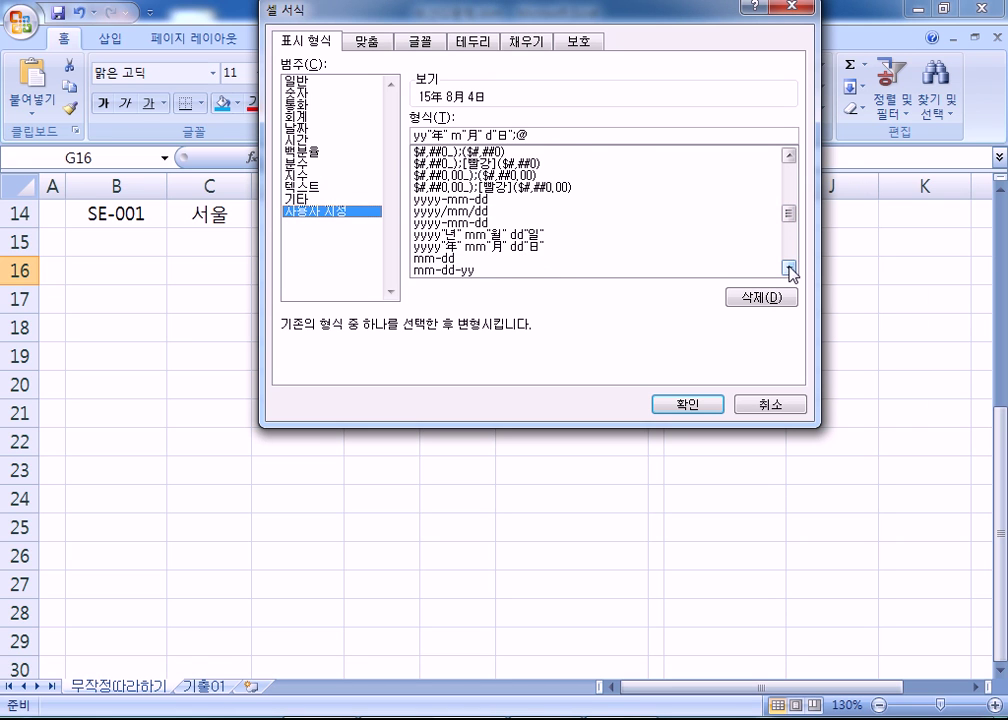
left_click(790, 266)
left_click(506, 235)
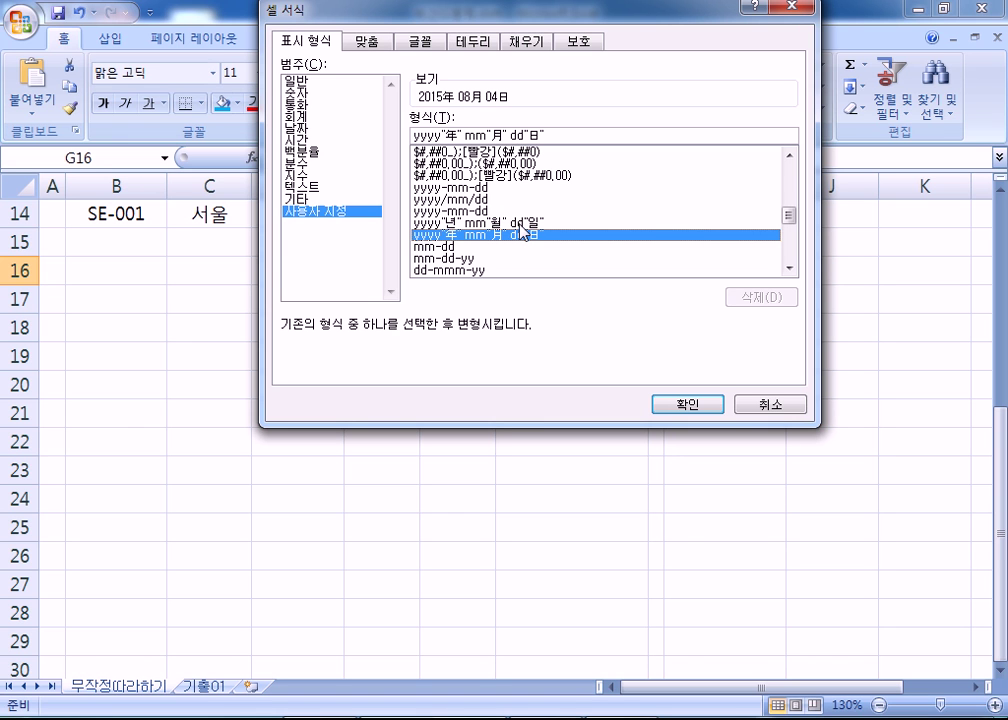
left_click(679, 404)
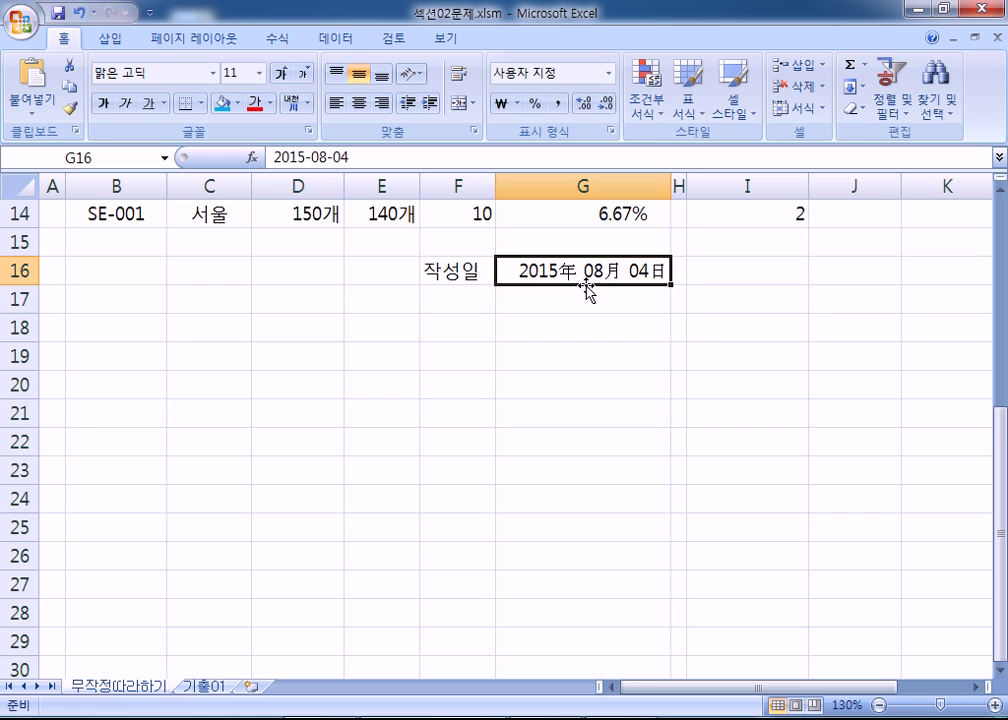
scroll(580, 288, "down", 2)
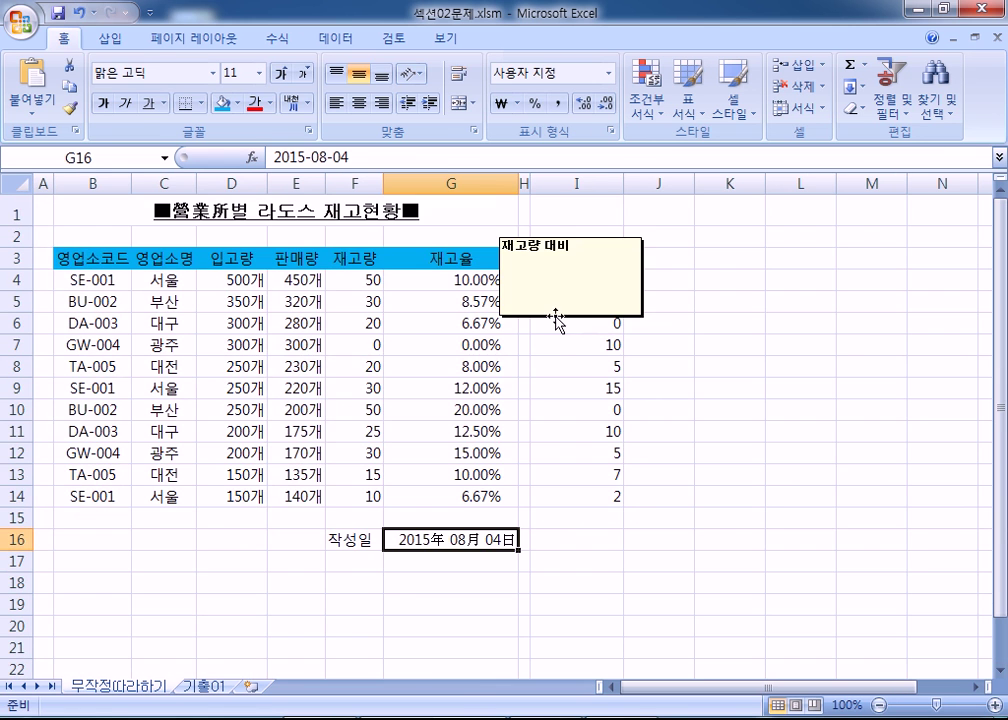
- Move the 재고량 대비 comment attached to G3 to the empty area beside the 지난달재고량 column
left_click(588, 240)
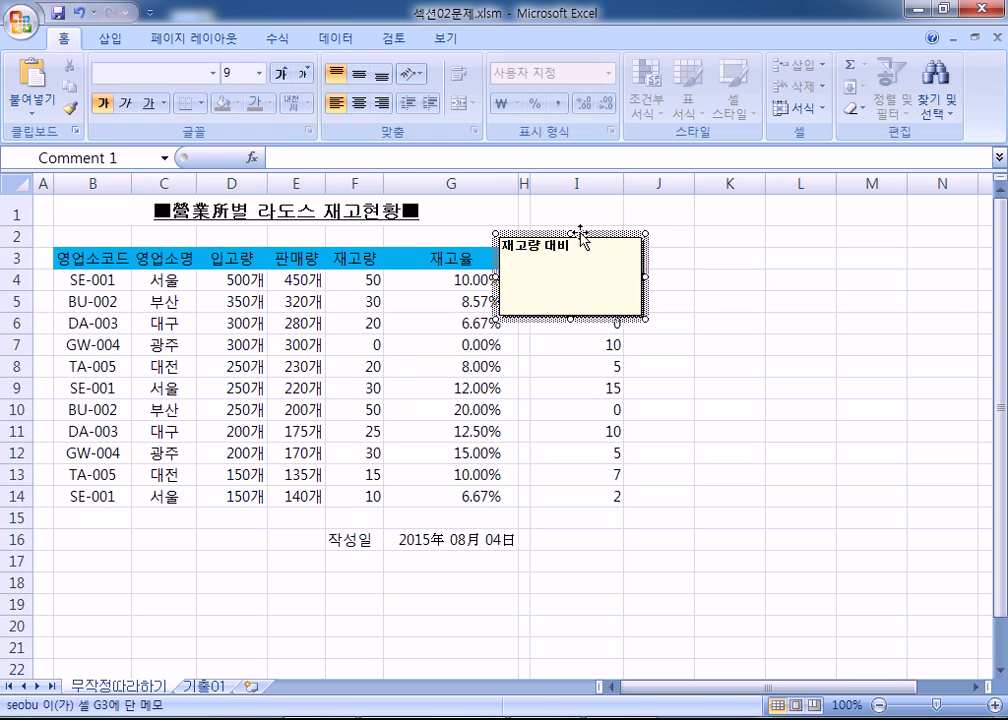
left_click_drag(630, 233, 795, 218)
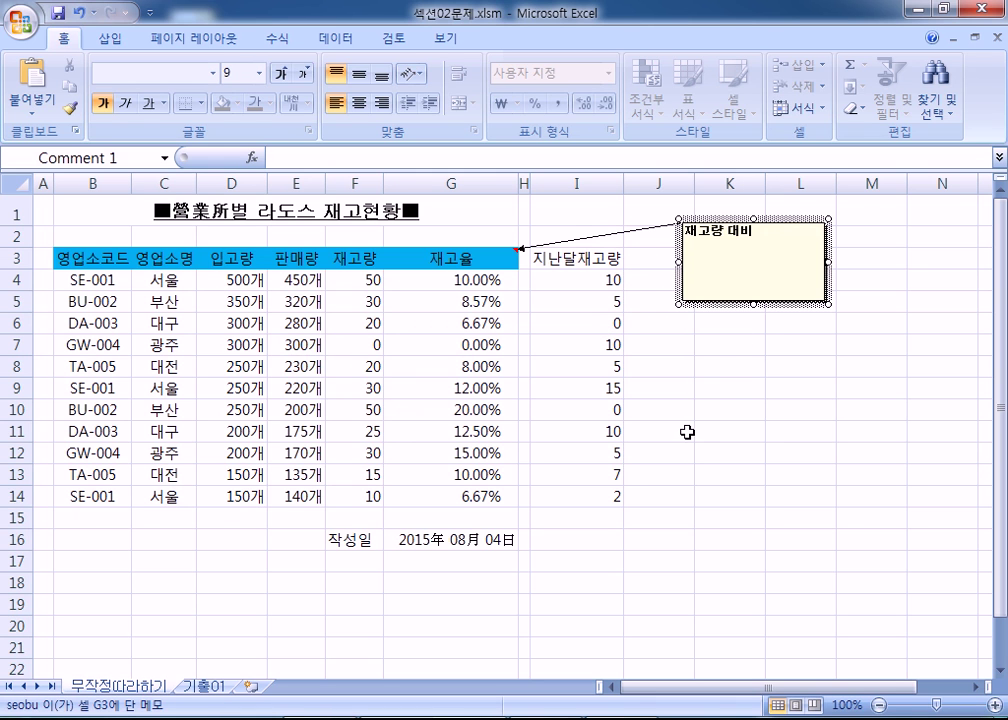
left_click(710, 273)
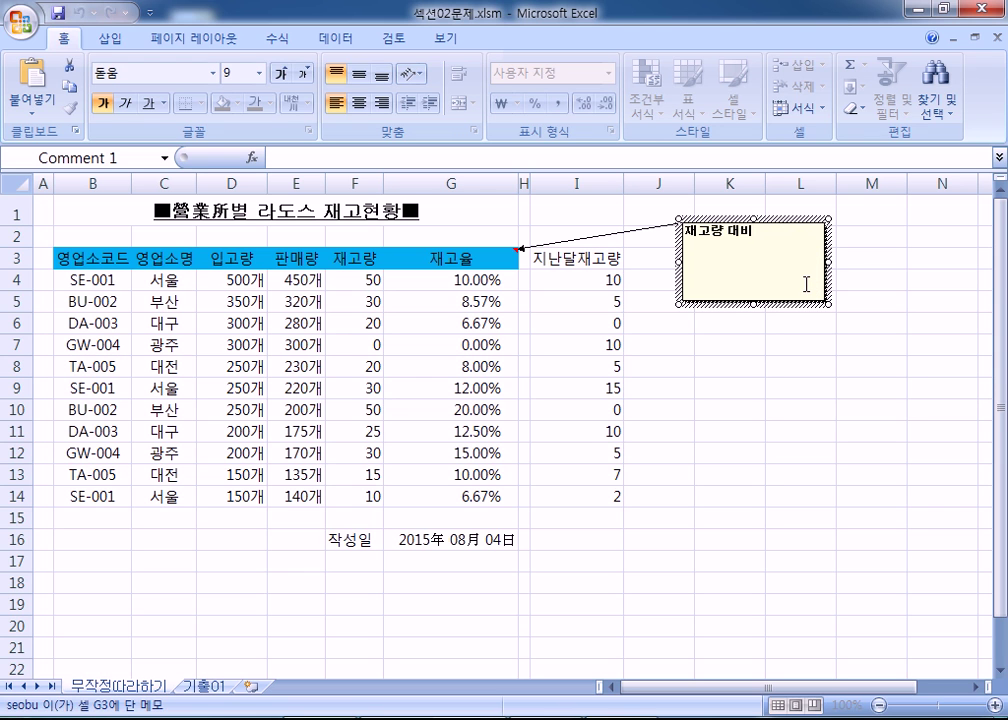
left_click(781, 221)
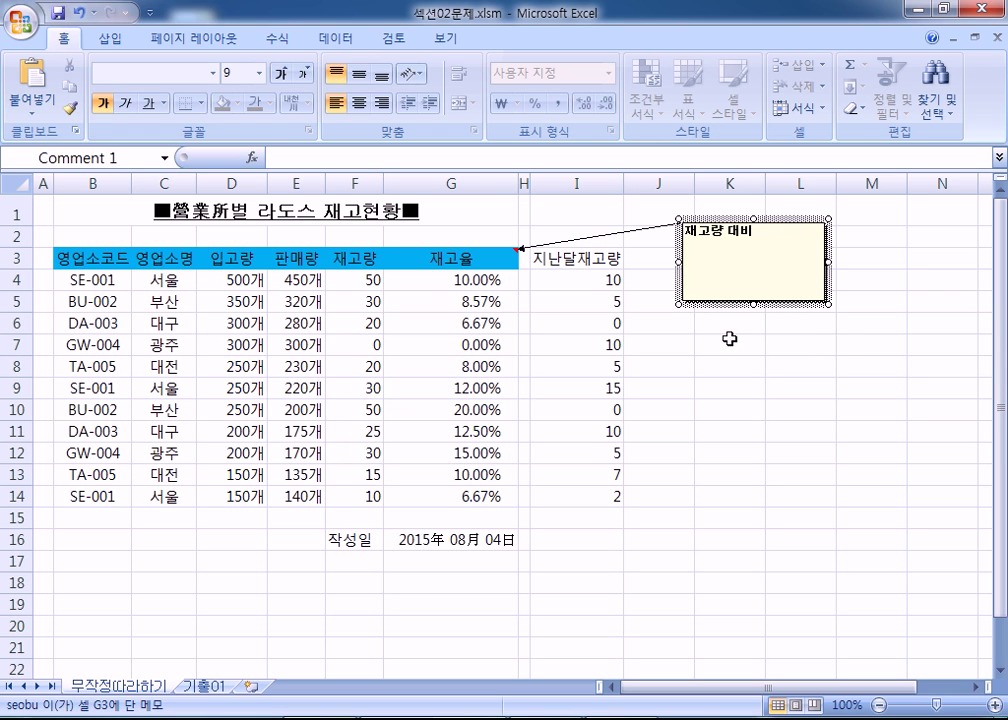
mouse_move(766, 308)
left_mouse_down()
mouse_move(783, 297)
mouse_move(828, 350)
mouse_move(650, 327)
mouse_move(777, 306)
left_mouse_up()
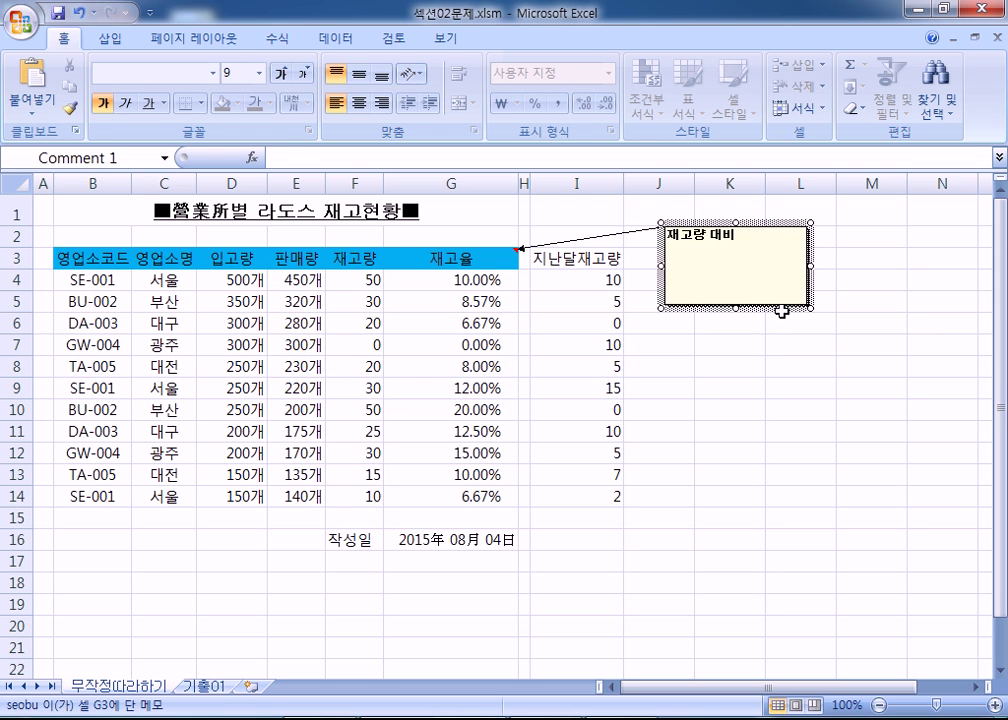
- Compare the 지난달재고량 values in I4:I14 with the 재고량 values in F4:F14 row by row
left_click(583, 283)
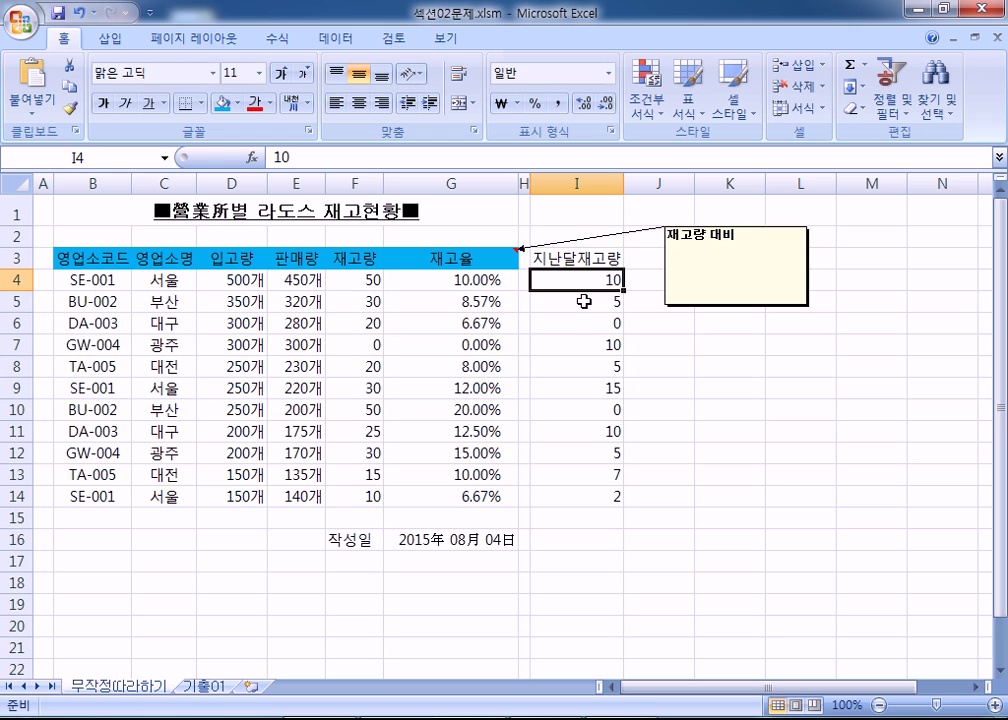
left_click_drag(583, 288, 573, 505)
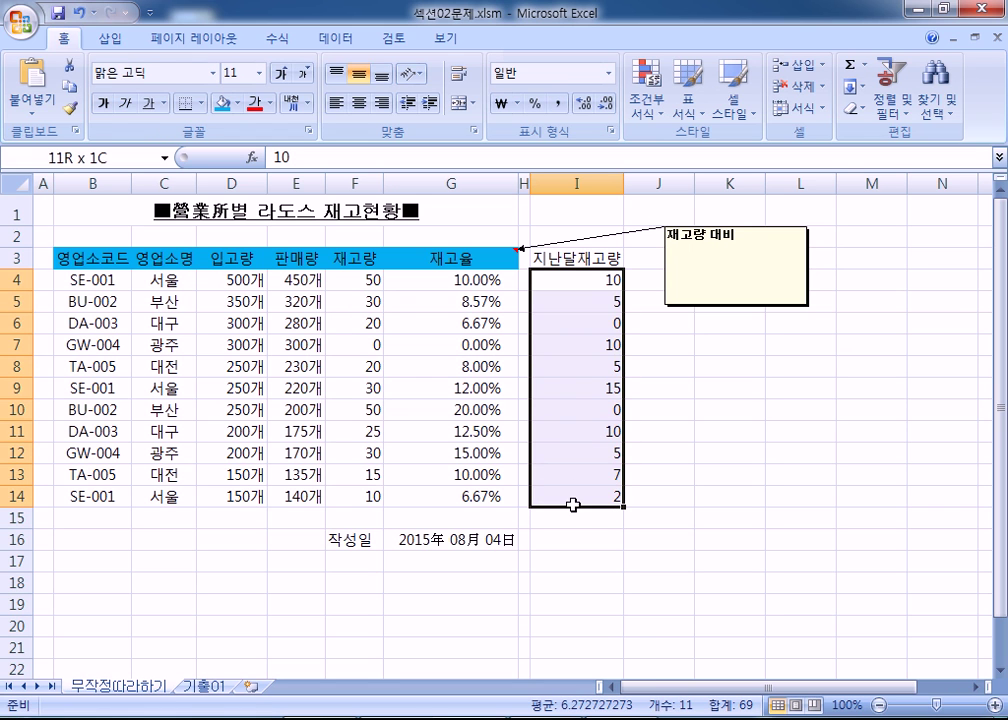
left_click_drag(350, 284, 352, 495)
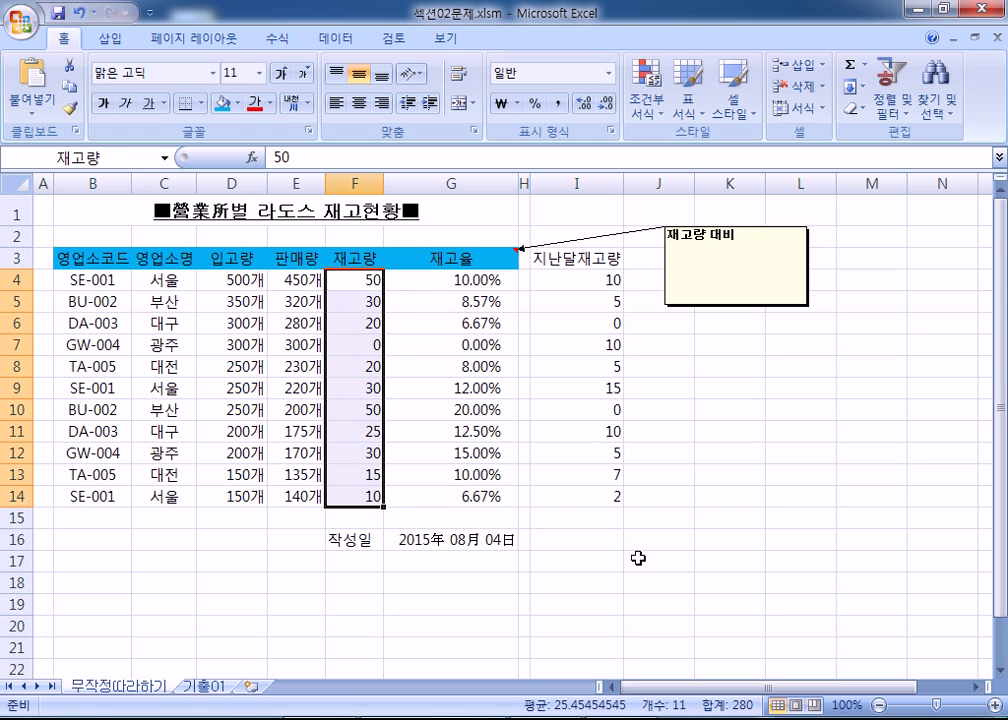
left_click(338, 279)
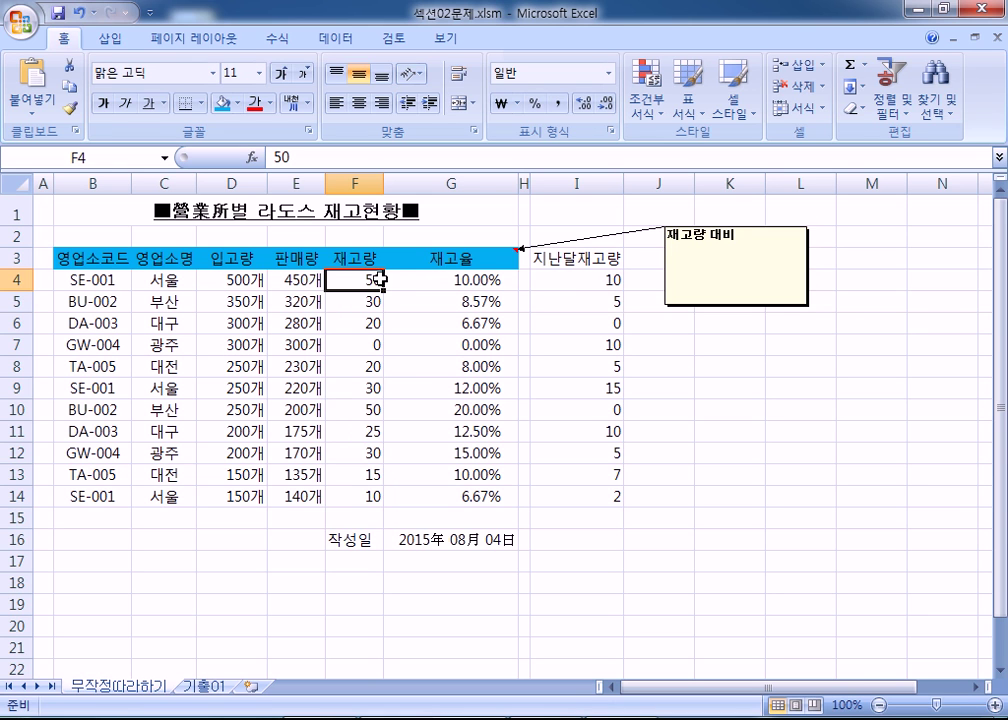
left_click(362, 303)
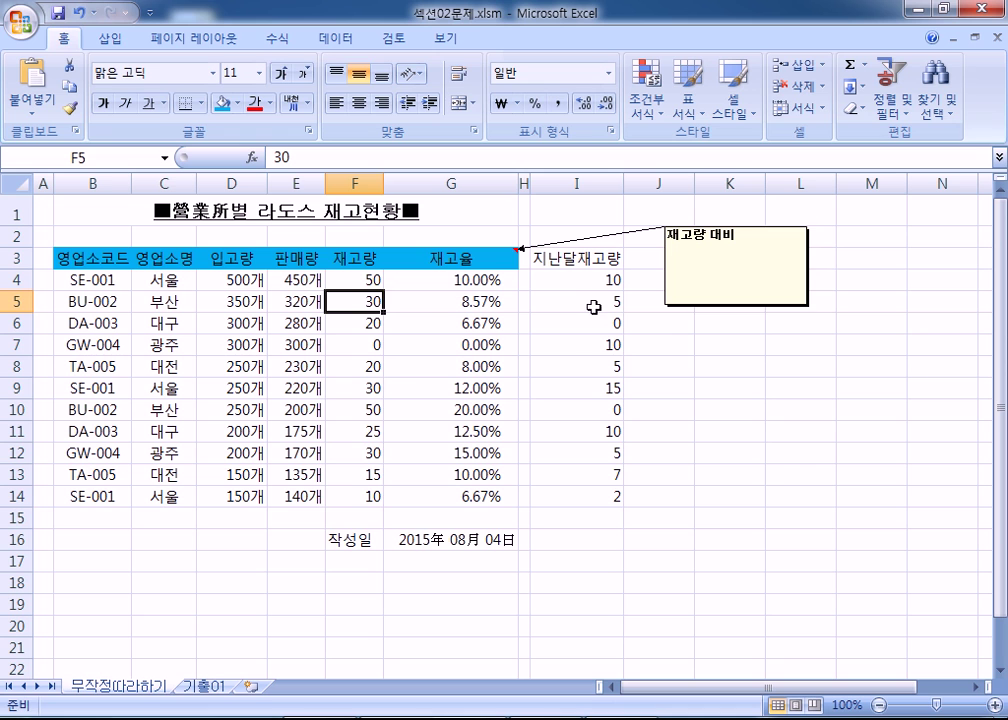
left_click(363, 324)
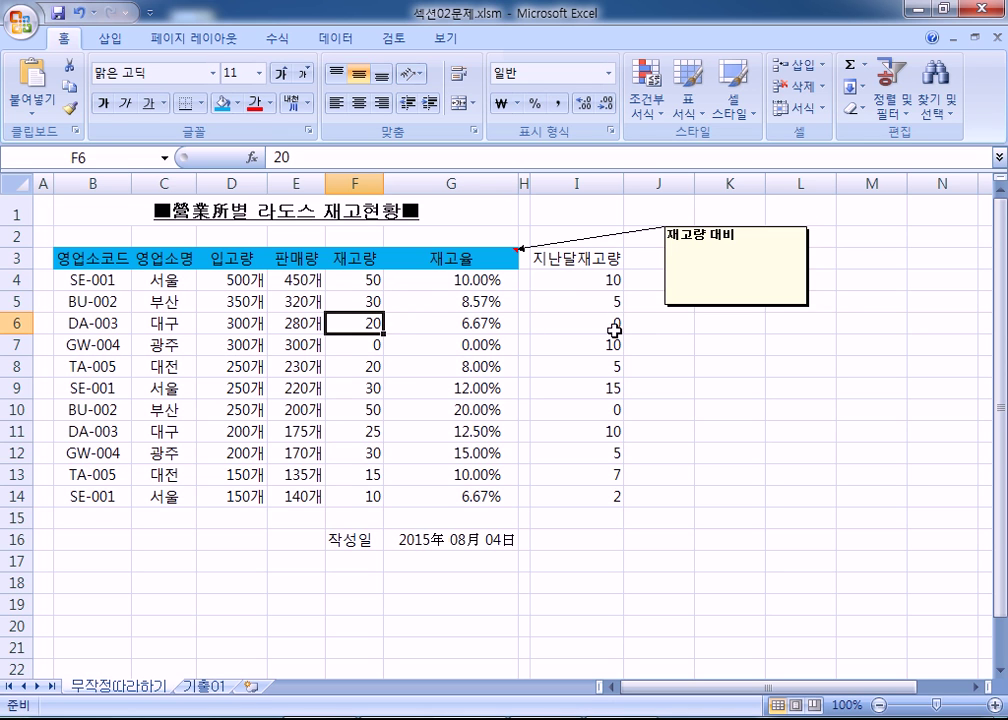
left_click(349, 343)
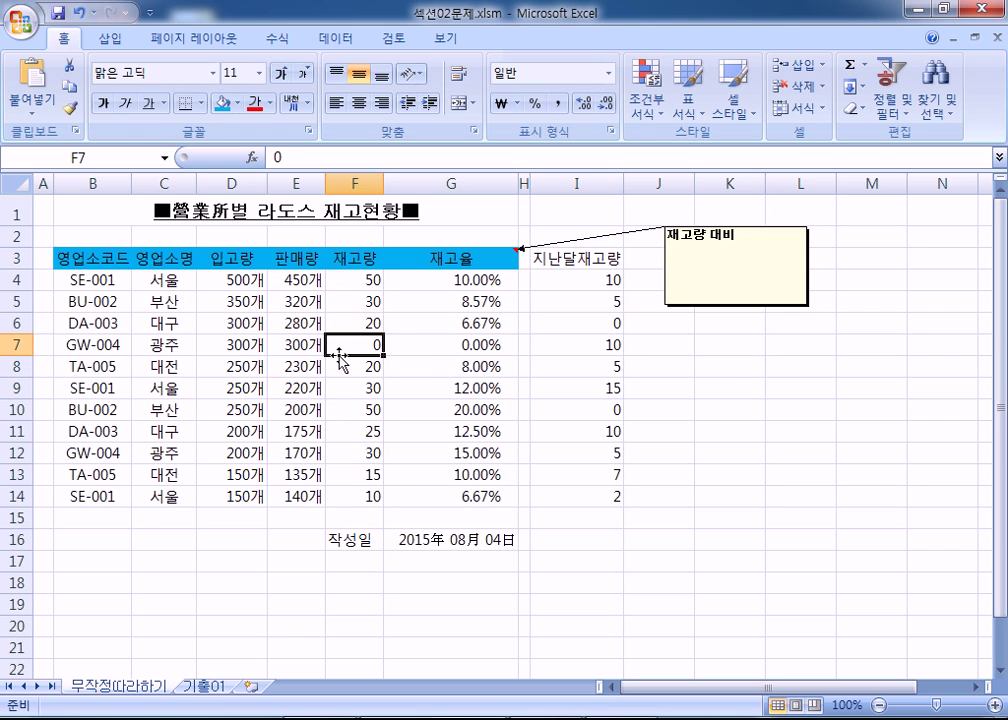
- Try adding last month's stock by hand, entering 60 in F4, 35 in F5, 10 in F7 and 25 in F8
left_click(366, 278)
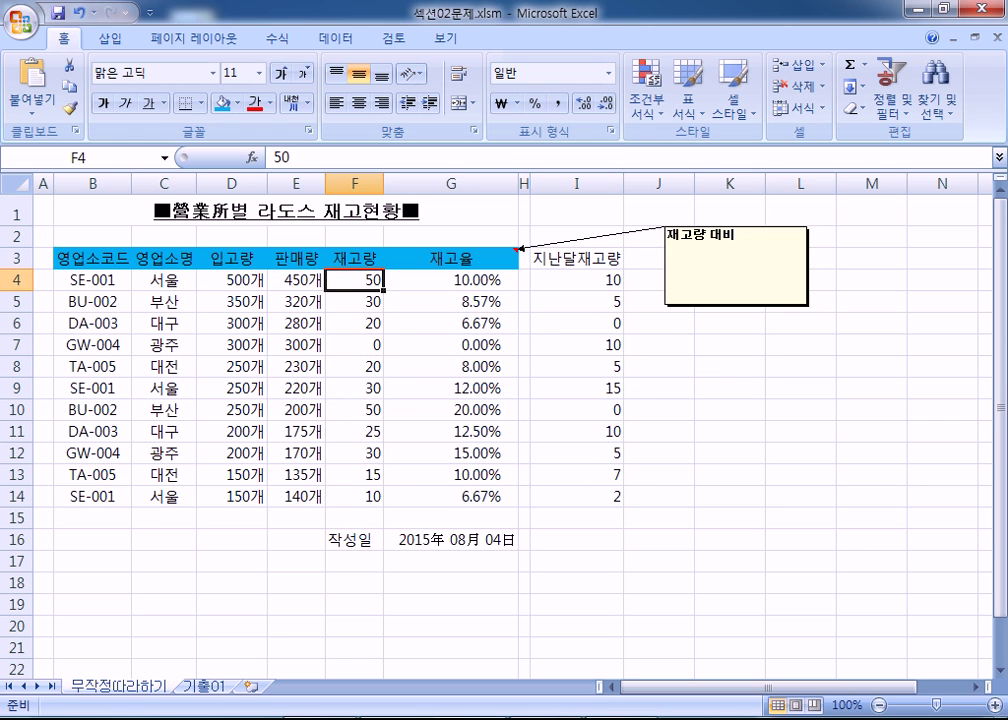
type("60")
key("Return")
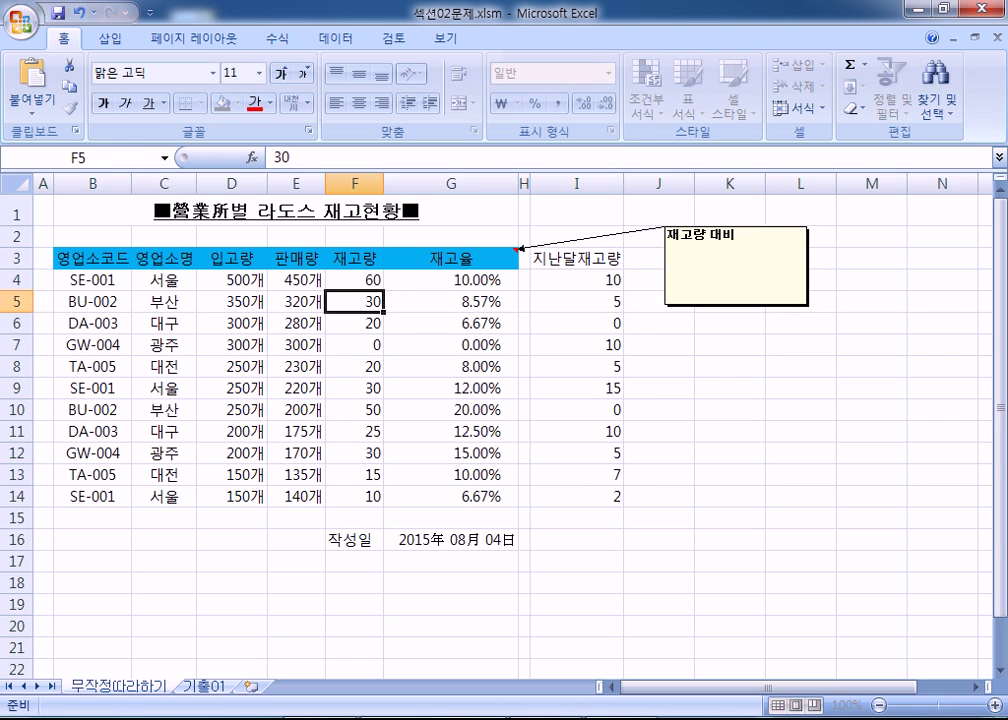
type("35")
key("Return")
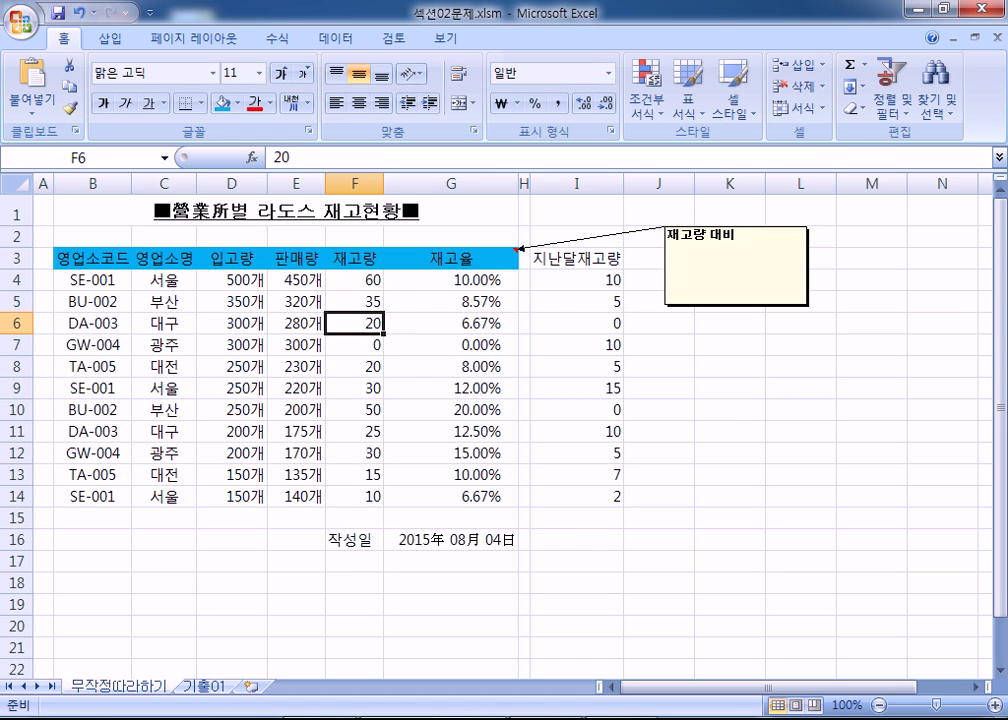
key("Return")
type("10")
key("Return")
type("25")
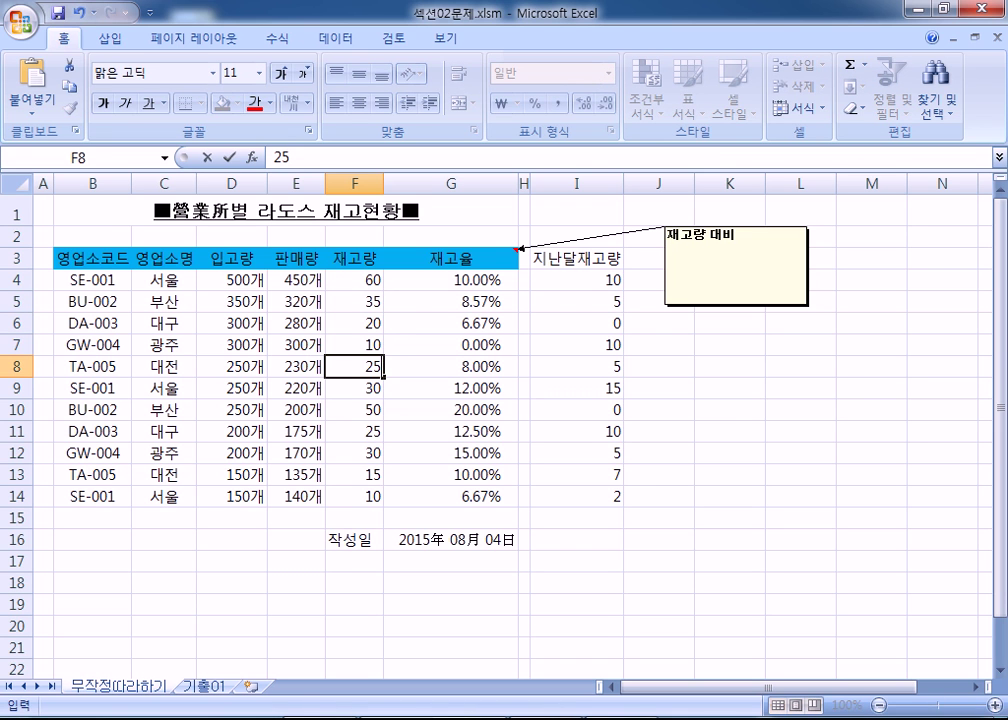
key("Escape")
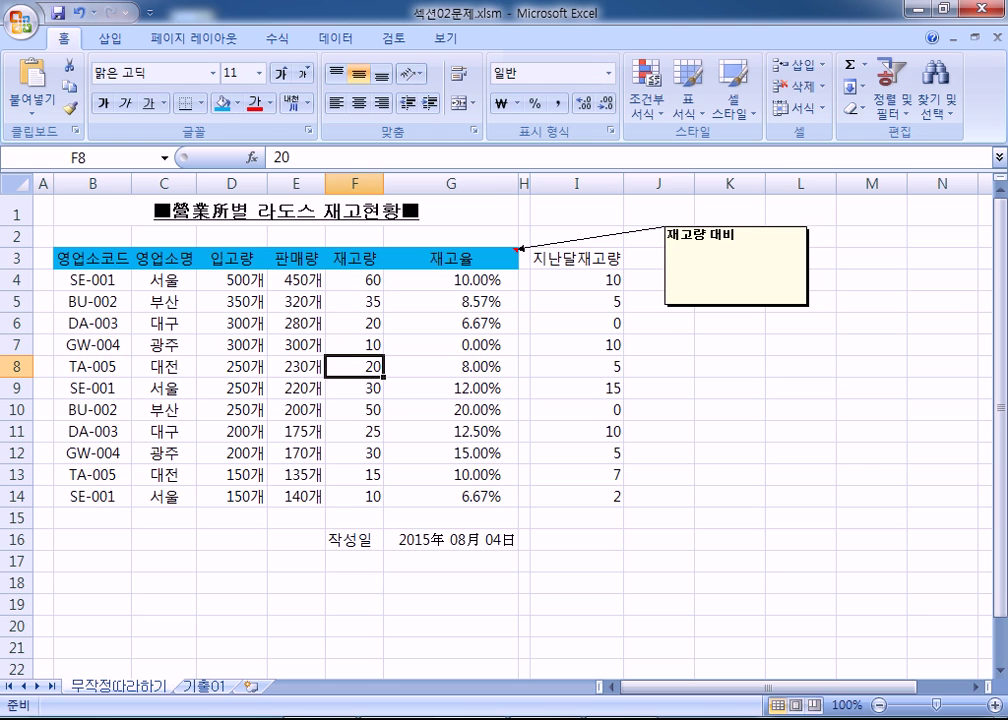
- Undo the manual 재고량 entries and the comment moves
key("ctrl+z")
key("ctrl+z")
key("ctrl+z")
key("ctrl+z")
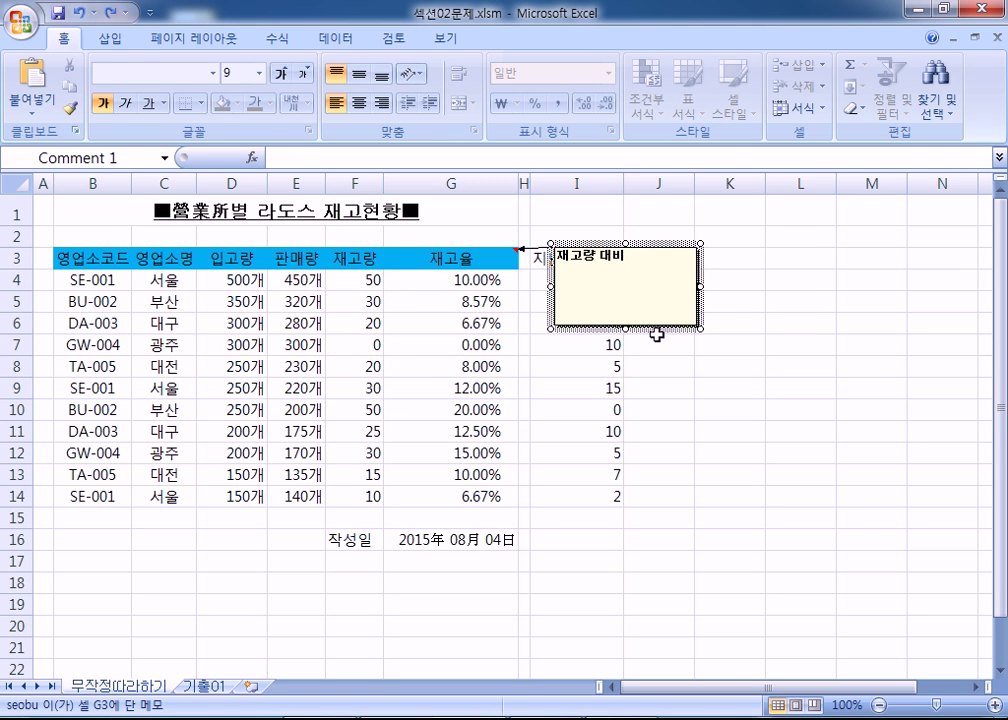
- Move the 재고량 대비 comment over columns K to M and copy the 지난달재고량 values in I4:I14
left_click_drag(660, 328, 818, 325)
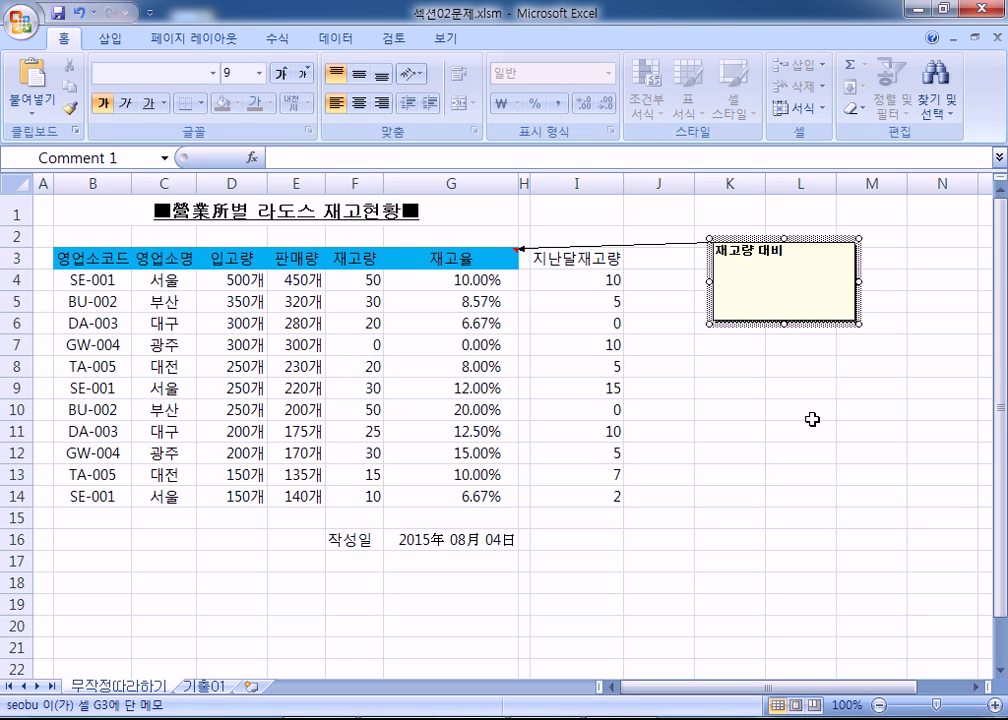
left_click_drag(590, 281, 587, 488)
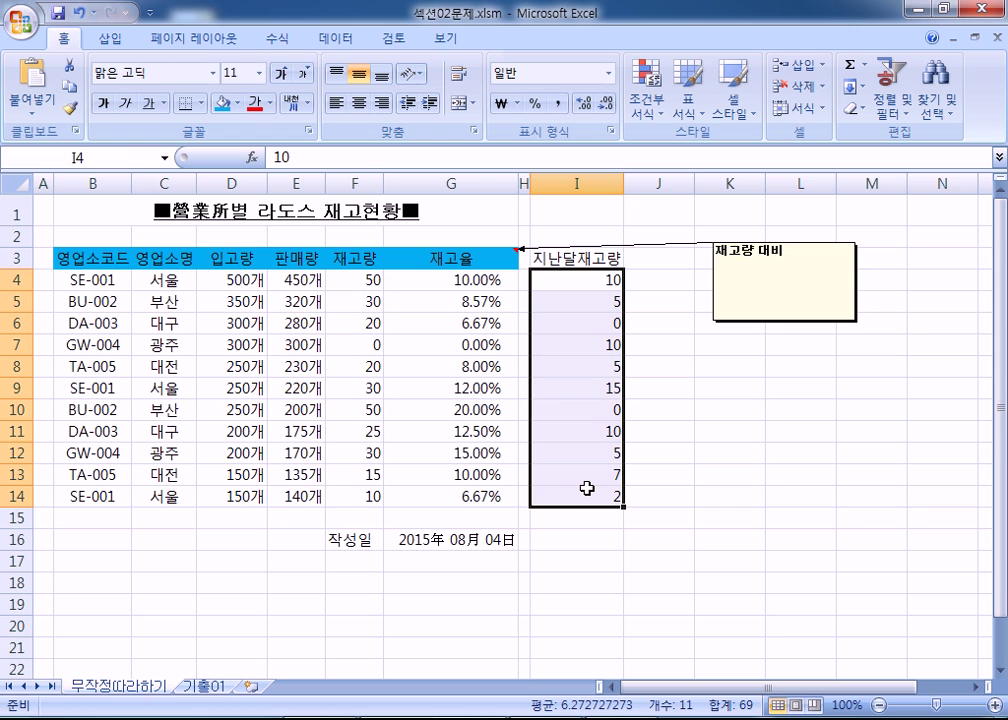
key("ctrl+c")
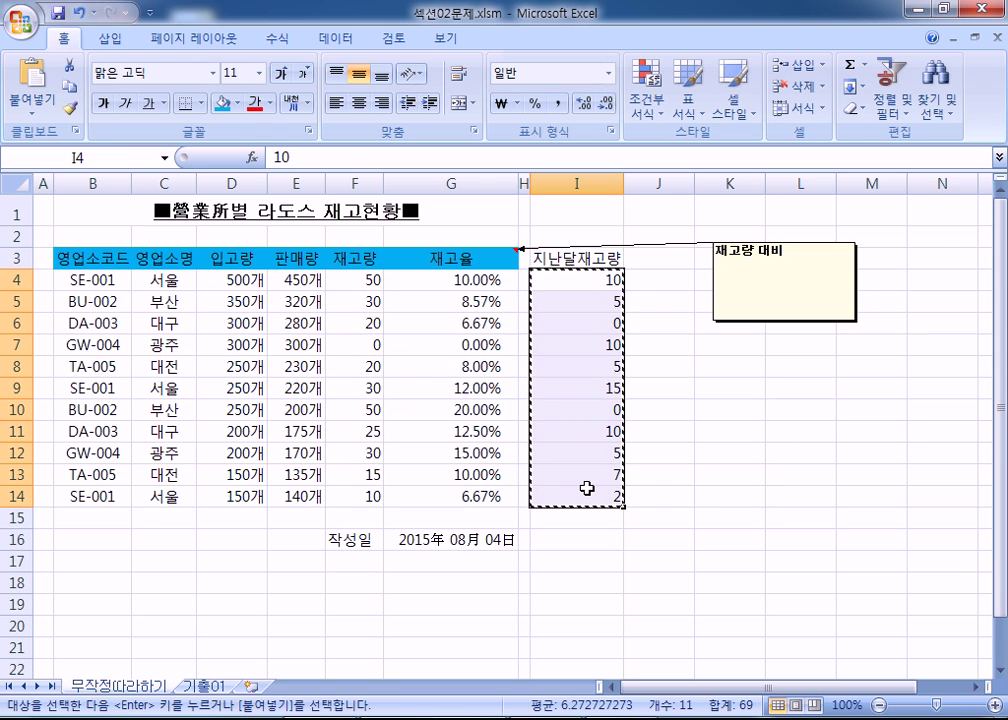
right_click(555, 286)
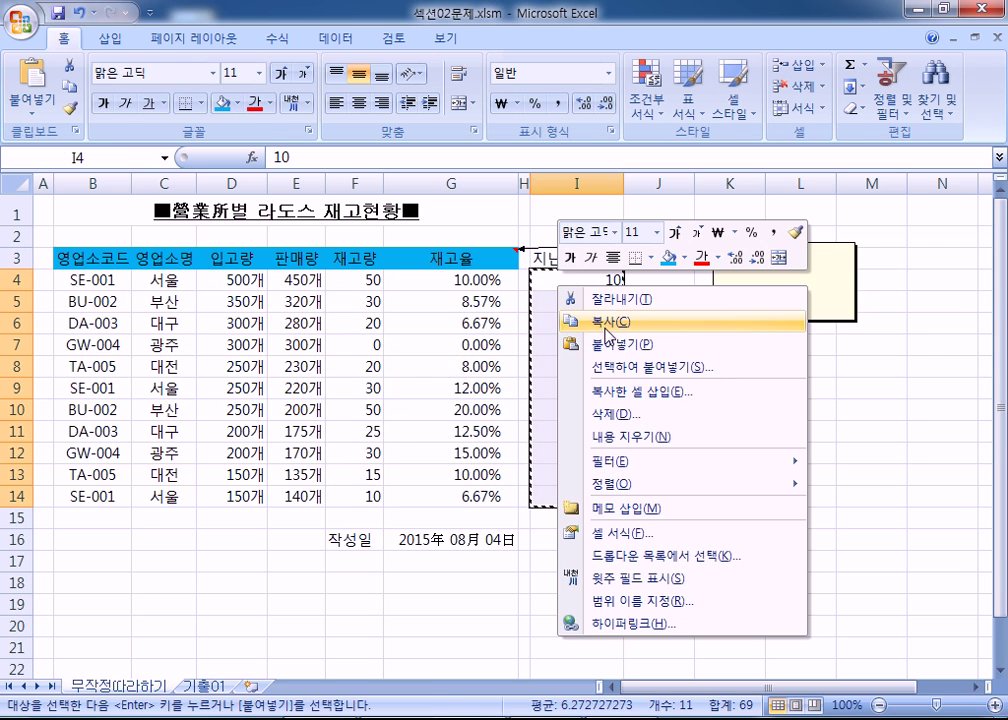
left_click(607, 324)
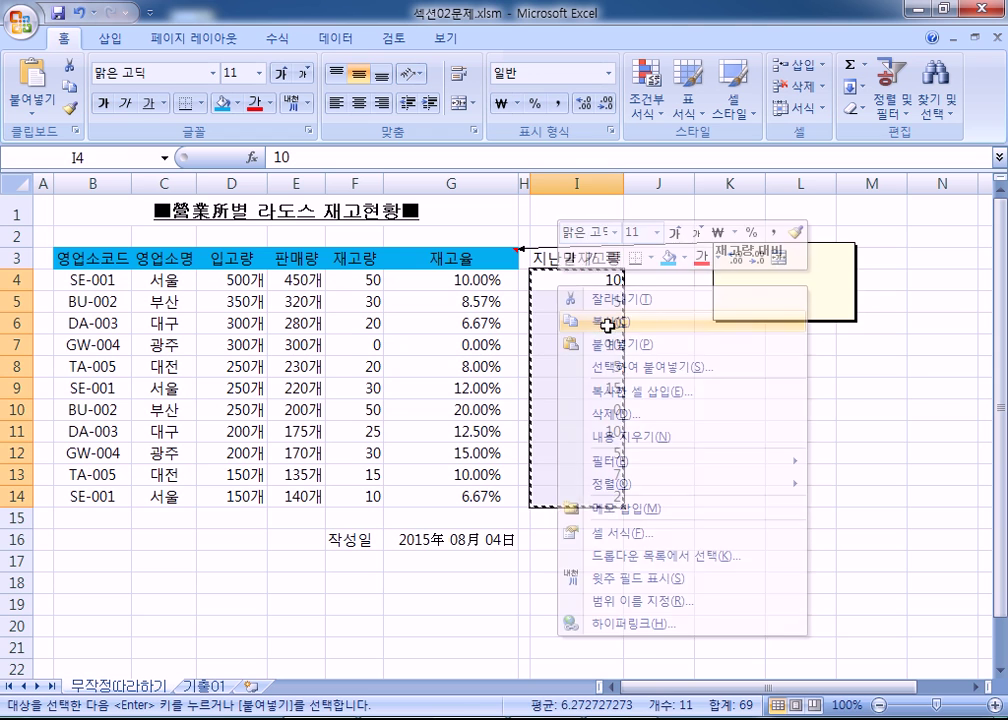
- Add the copied values to the 재고량 column starting at F4 using Paste Special with the 더하기 operation, and end copy mode
left_click(360, 280)
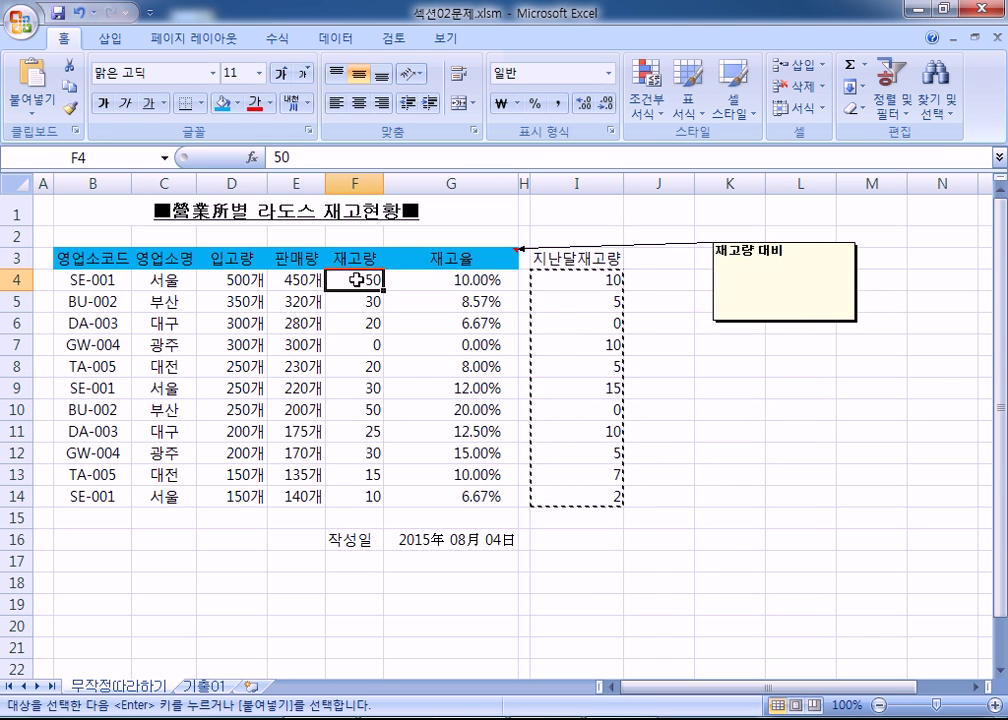
right_click(347, 280)
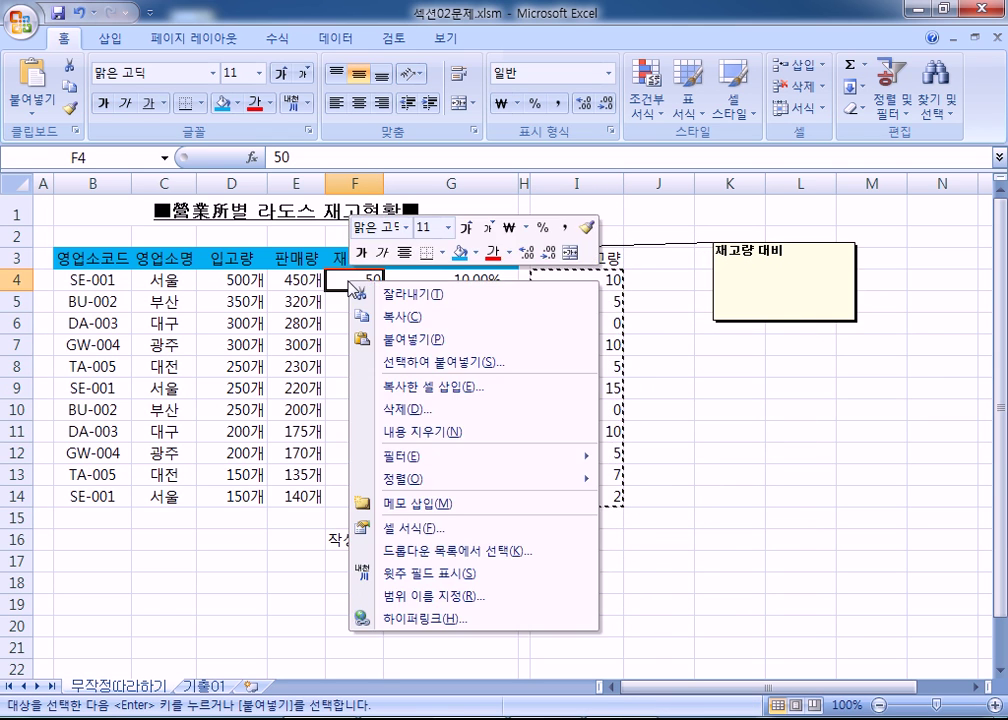
left_click(395, 373)
left_click_drag(405, 205, 690, 216)
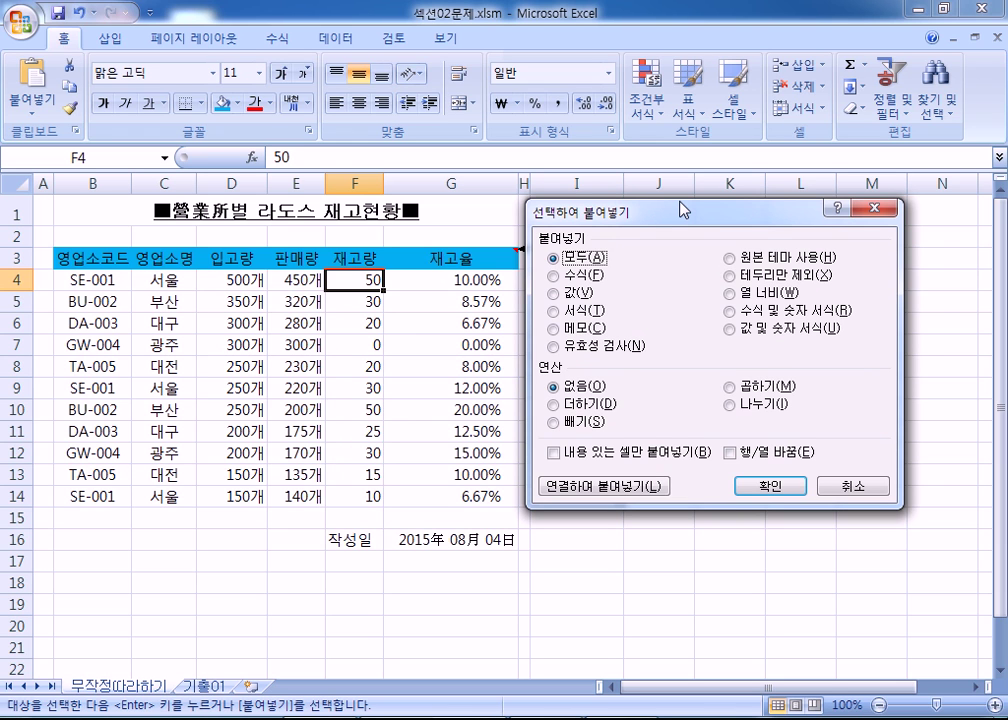
left_click(556, 405)
left_click_drag(675, 221, 672, 150)
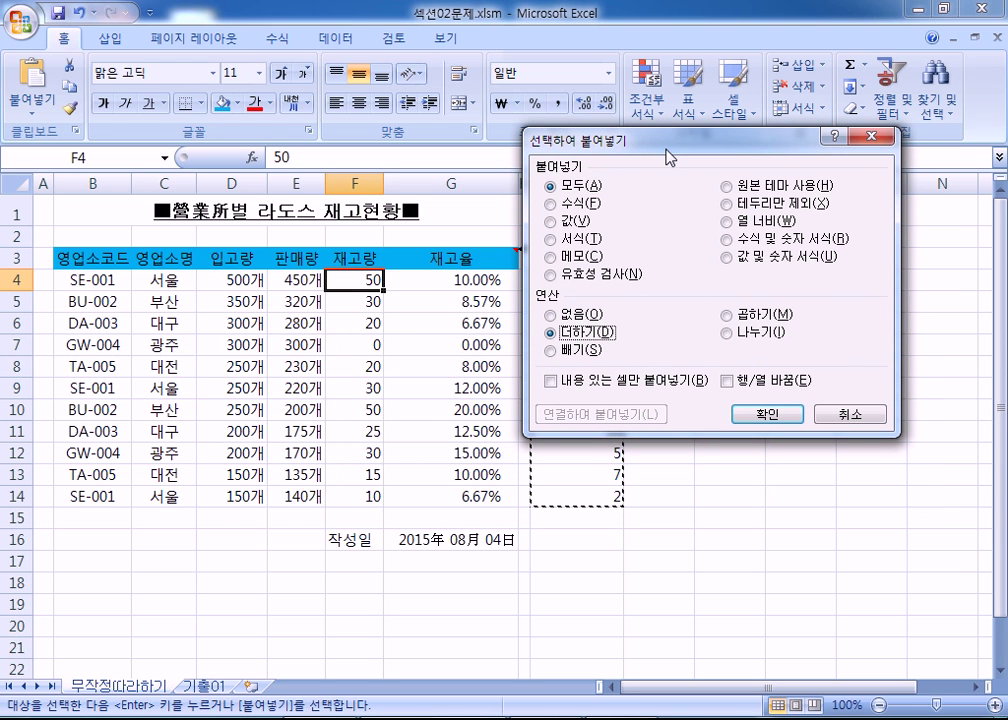
left_click(765, 413)
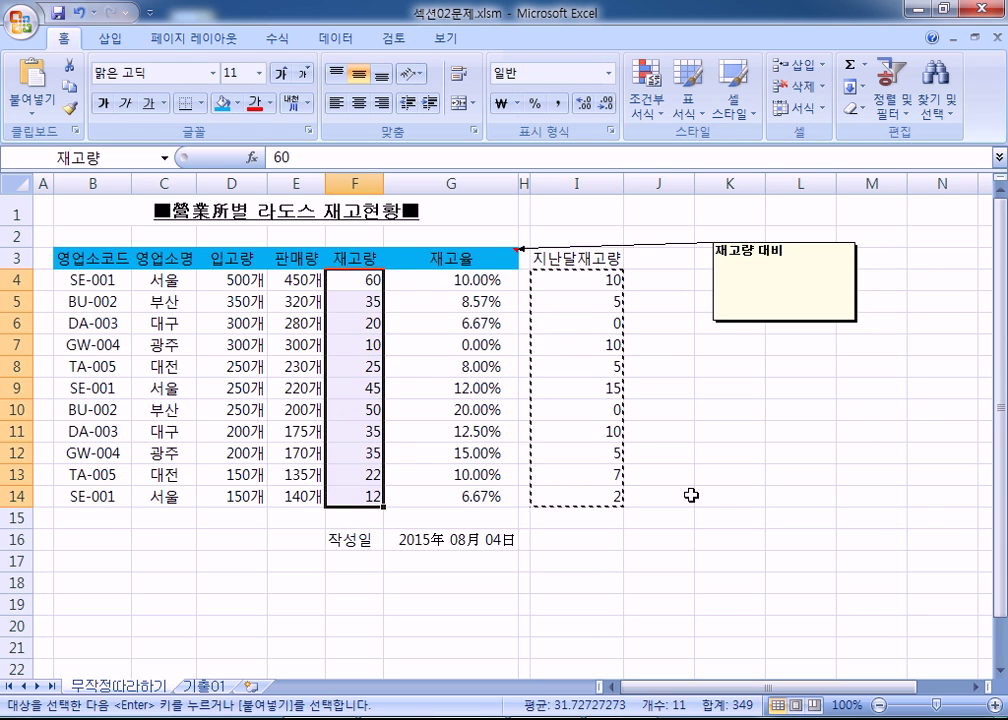
left_click(340, 280)
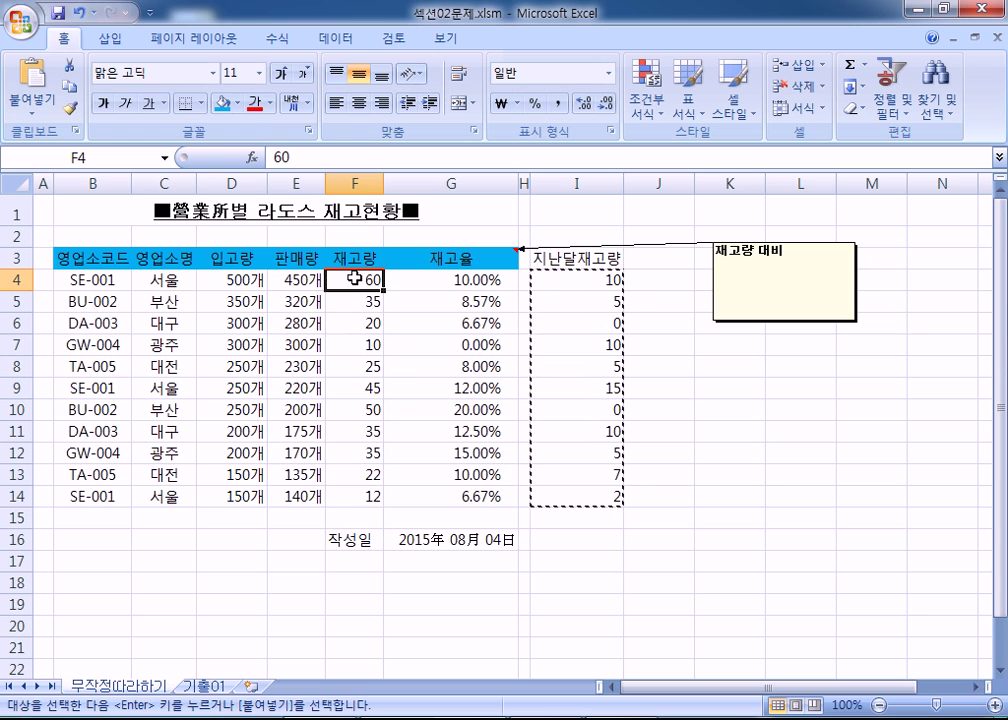
key("Escape")
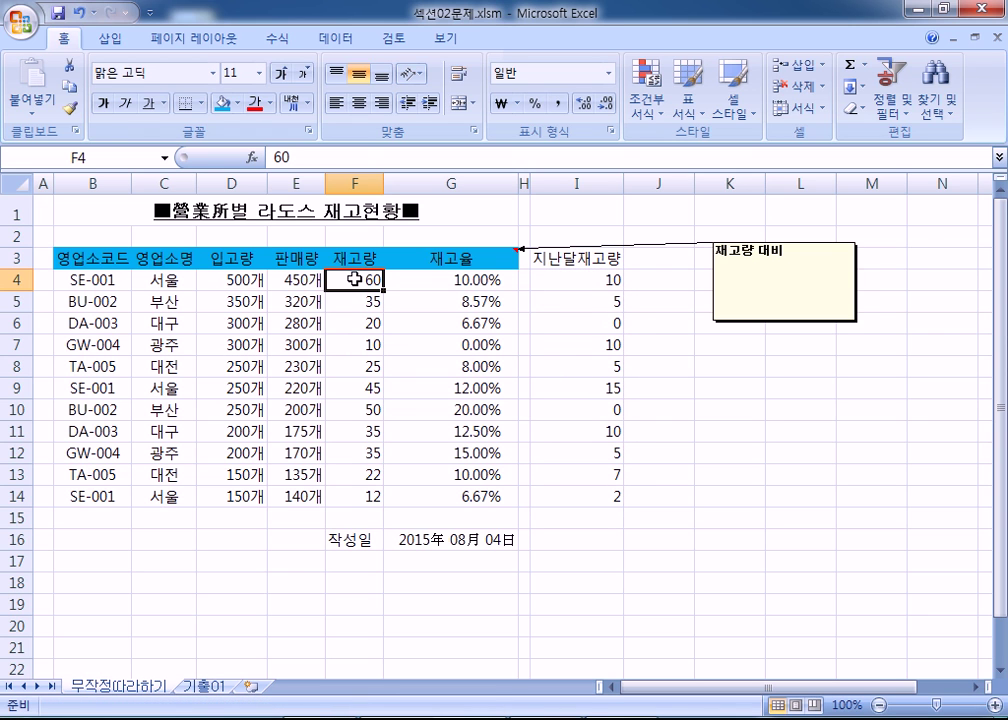
- Enter 100 in cell I1 and copy that cell
left_click(738, 372)
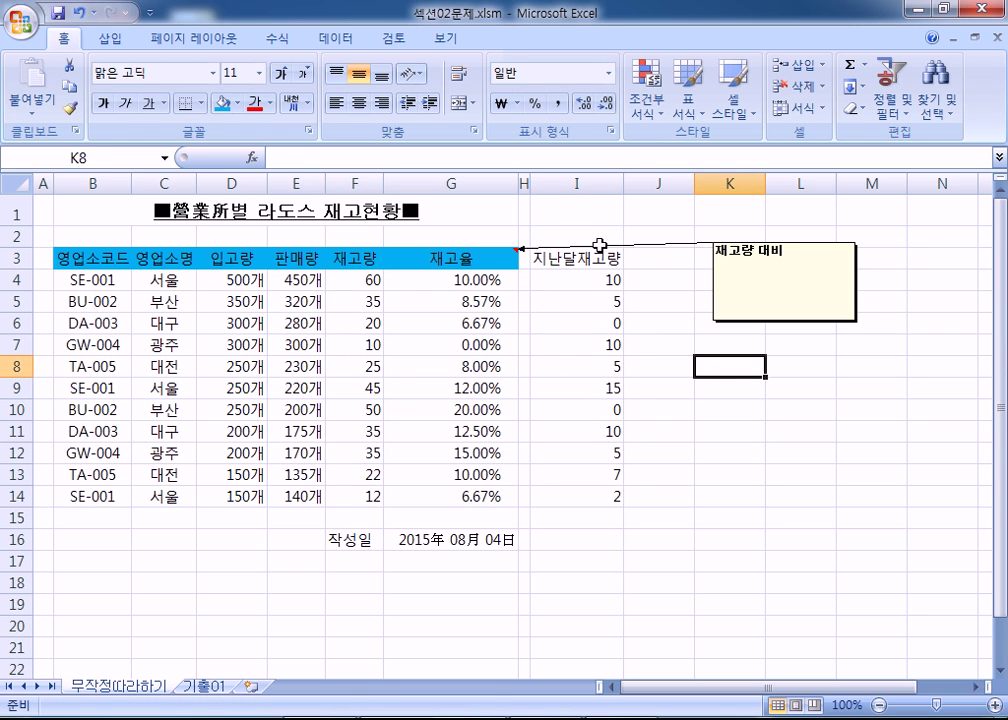
left_click(561, 205)
type("10")
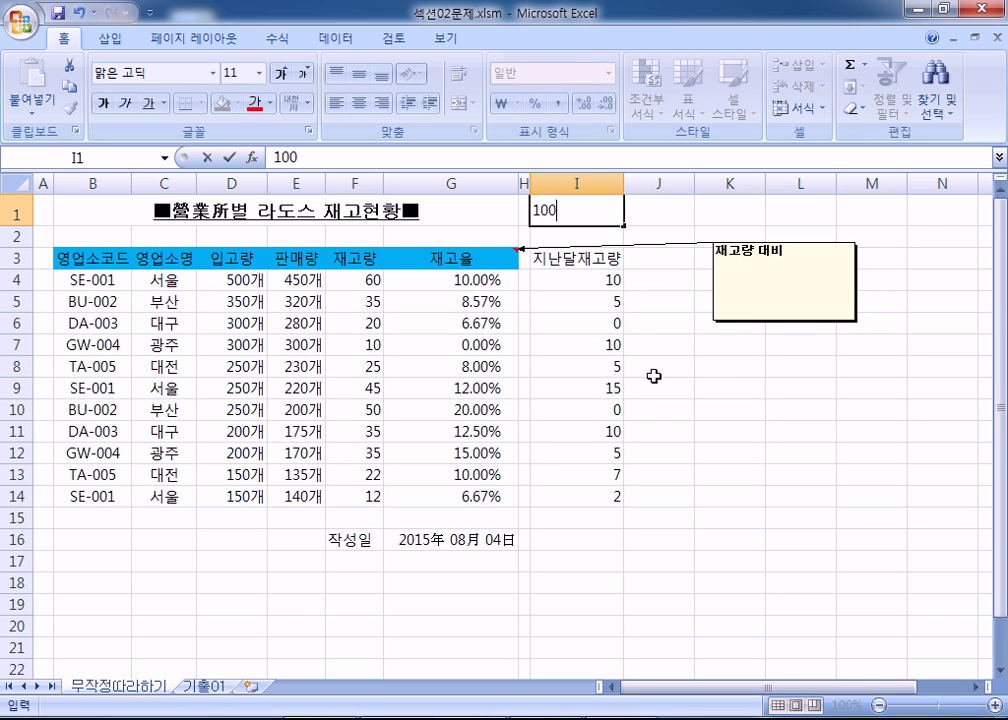
type("0")
left_click(650, 366)
left_click(567, 209)
right_click(567, 211)
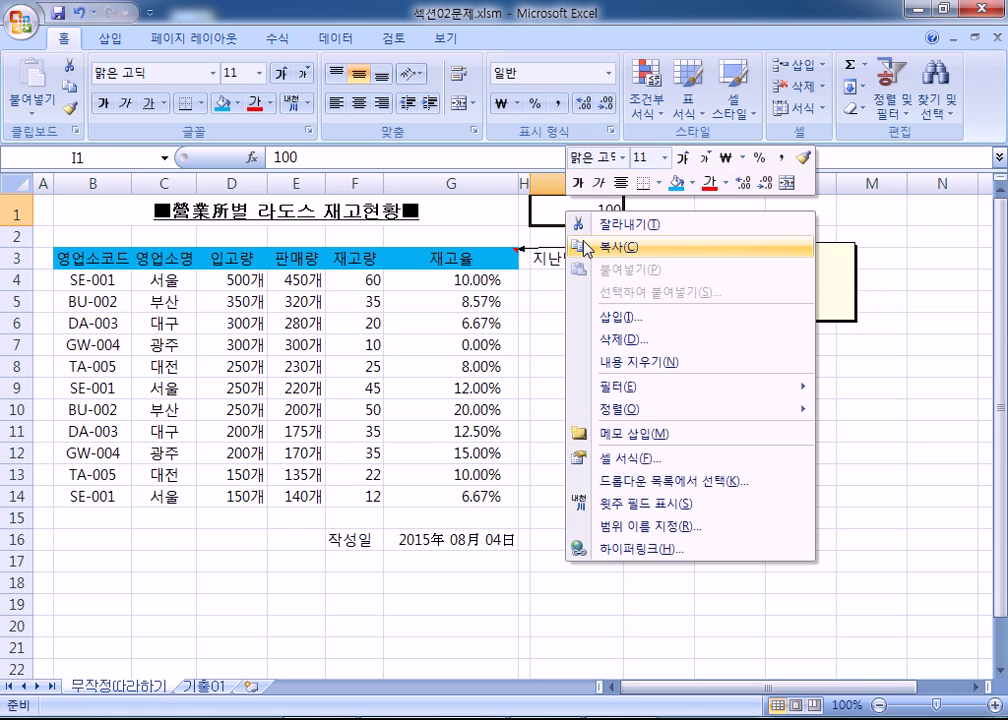
left_click(587, 249)
- Add the copied 100 to the 재고량 values in F4:F14 using Paste Special with the 더하기 operation
left_click_drag(372, 276, 333, 479)
left_click(350, 281)
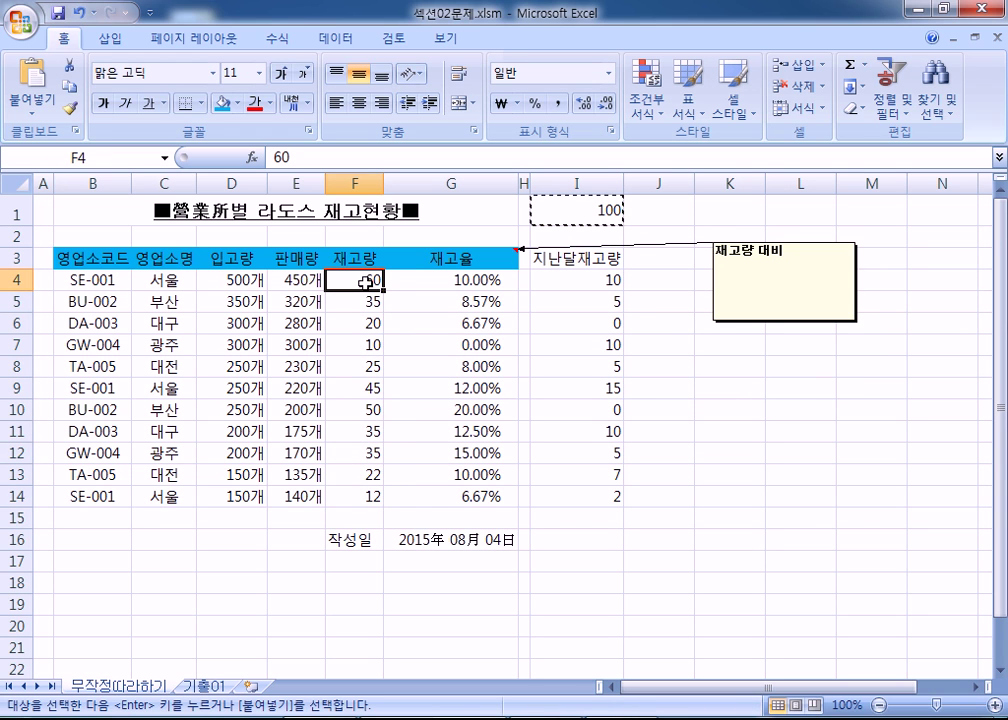
left_click_drag(350, 290, 337, 498)
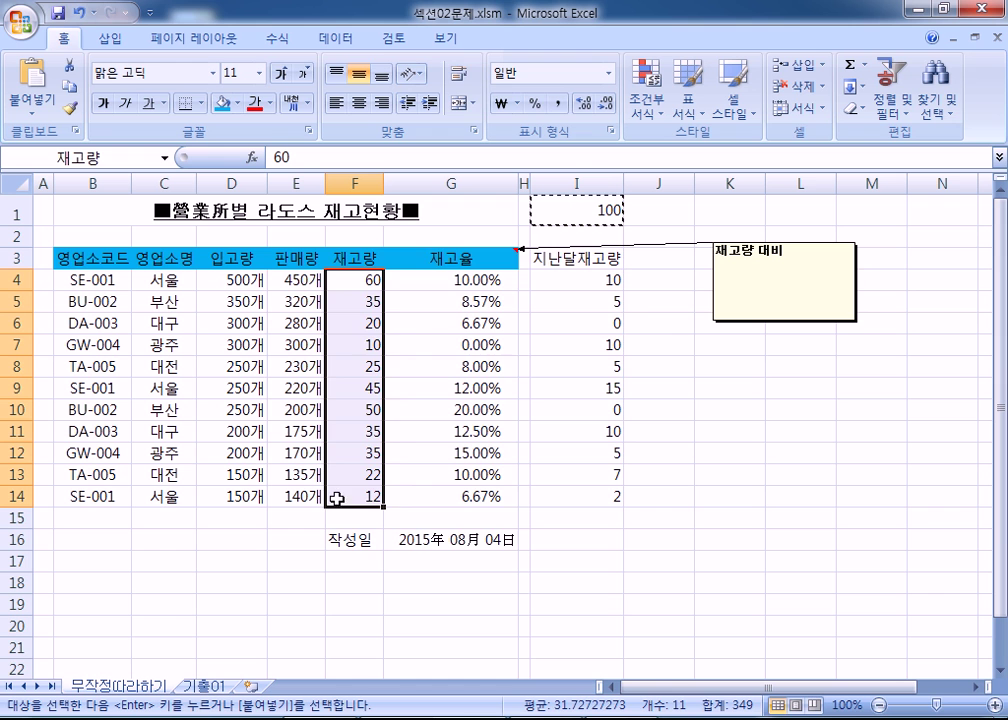
right_click(360, 279)
left_click(408, 364)
left_click(255, 396)
left_click_drag(300, 200, 683, 155)
left_click(841, 434)
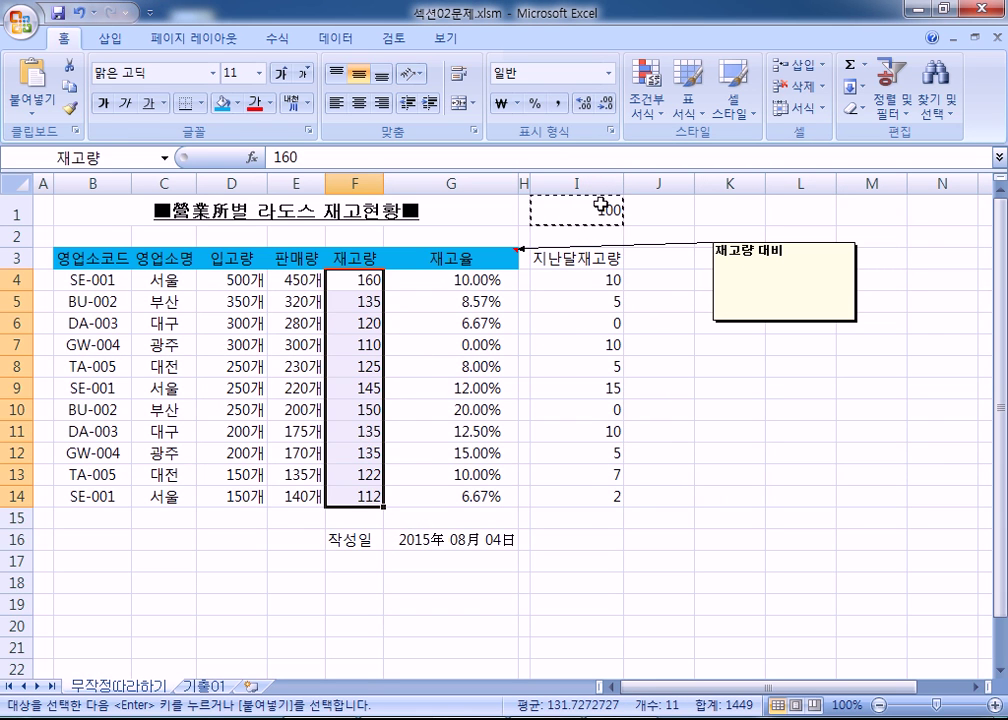
- Subtract the copied 100 from the 재고량 values in F4:F14 using Paste Special with the 빼기 operation
right_click(355, 278)
left_click(407, 361)
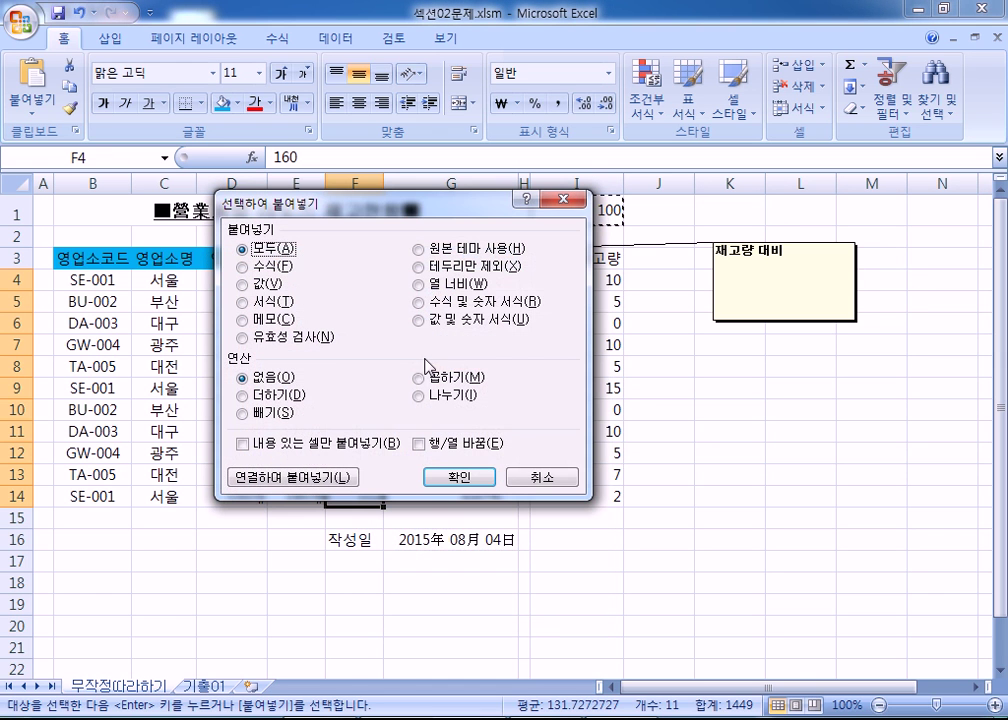
left_click(258, 413)
left_click_drag(367, 212, 593, 137)
left_click_drag(659, 195, 614, 265)
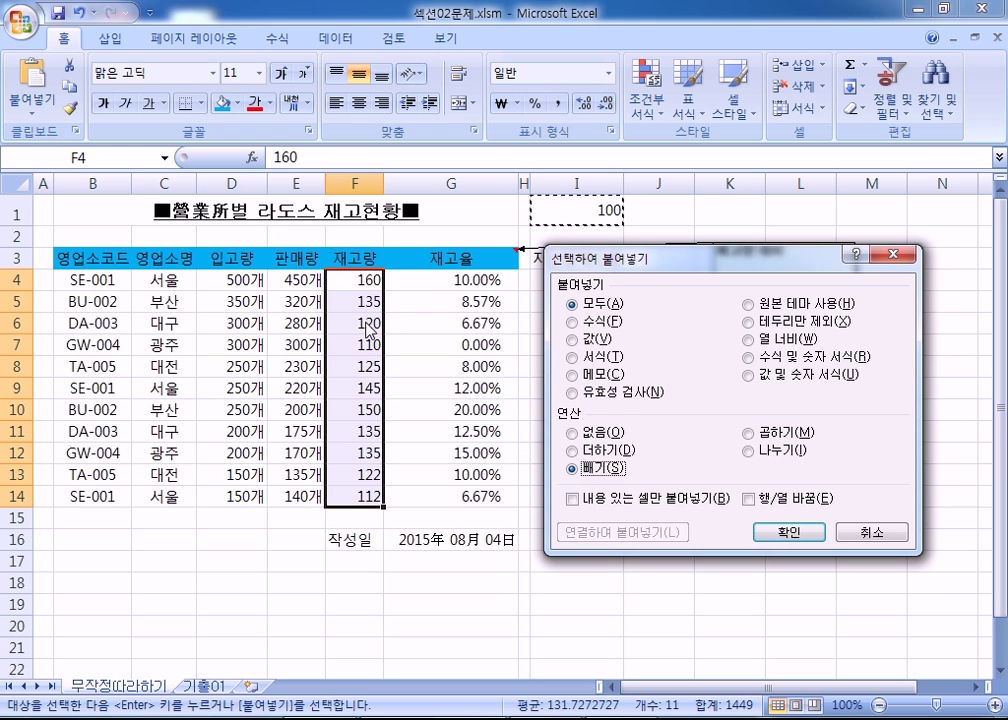
left_click(785, 531)
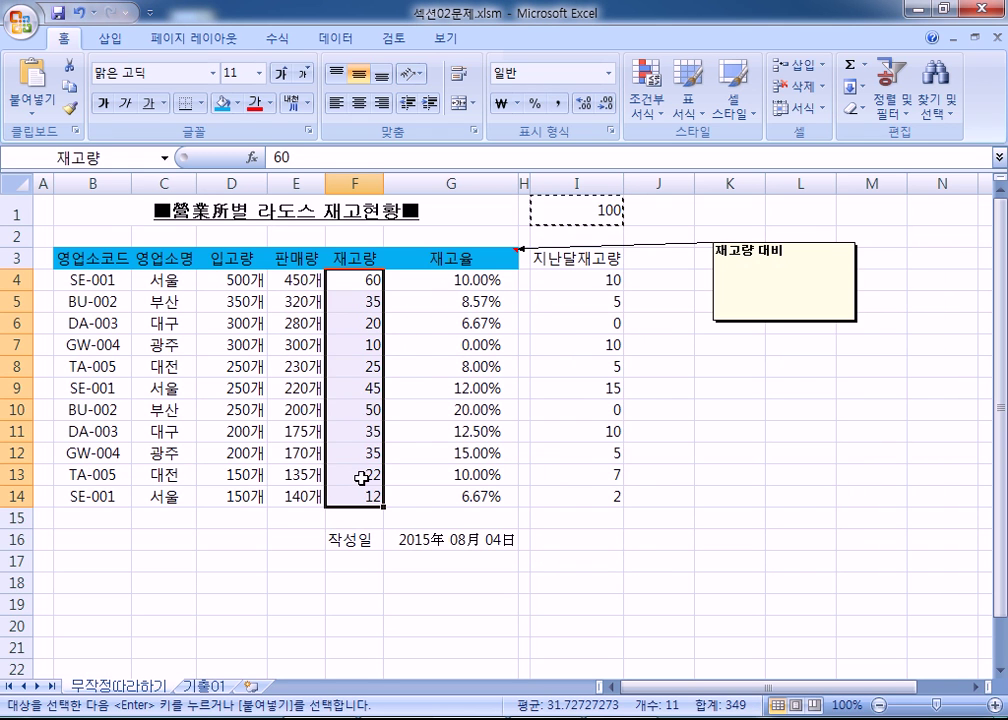
left_click_drag(583, 281, 577, 486)
left_click_drag(364, 275, 350, 490)
left_click_drag(560, 280, 563, 508)
key("ctrl+c")
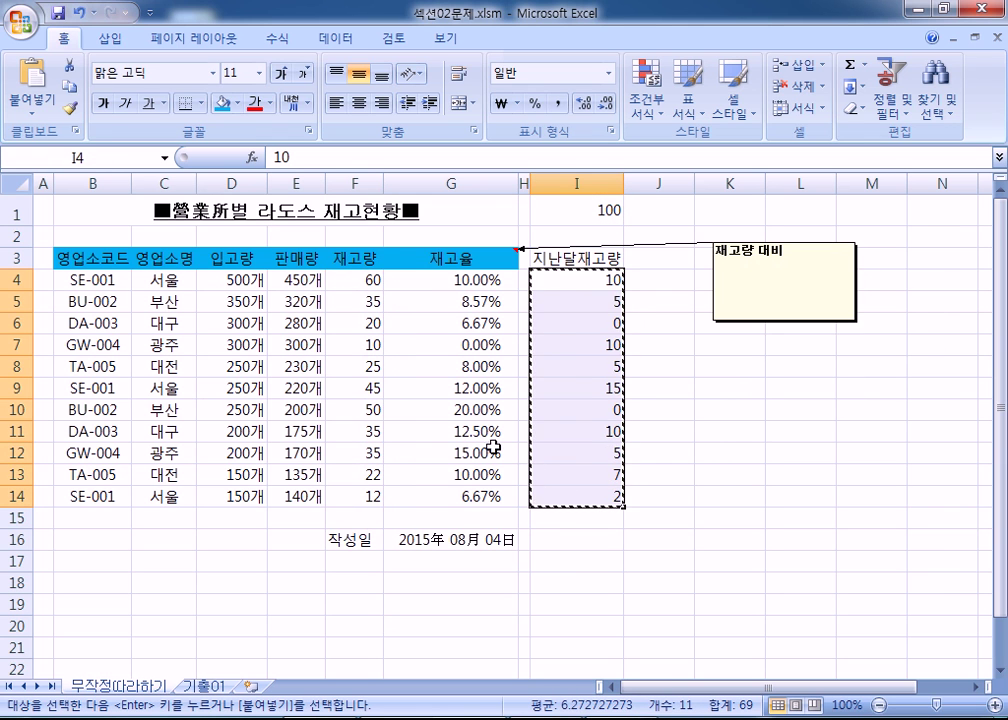
left_click(355, 278)
key("Escape")
left_click(580, 210)
left_click_drag(355, 280, 355, 500)
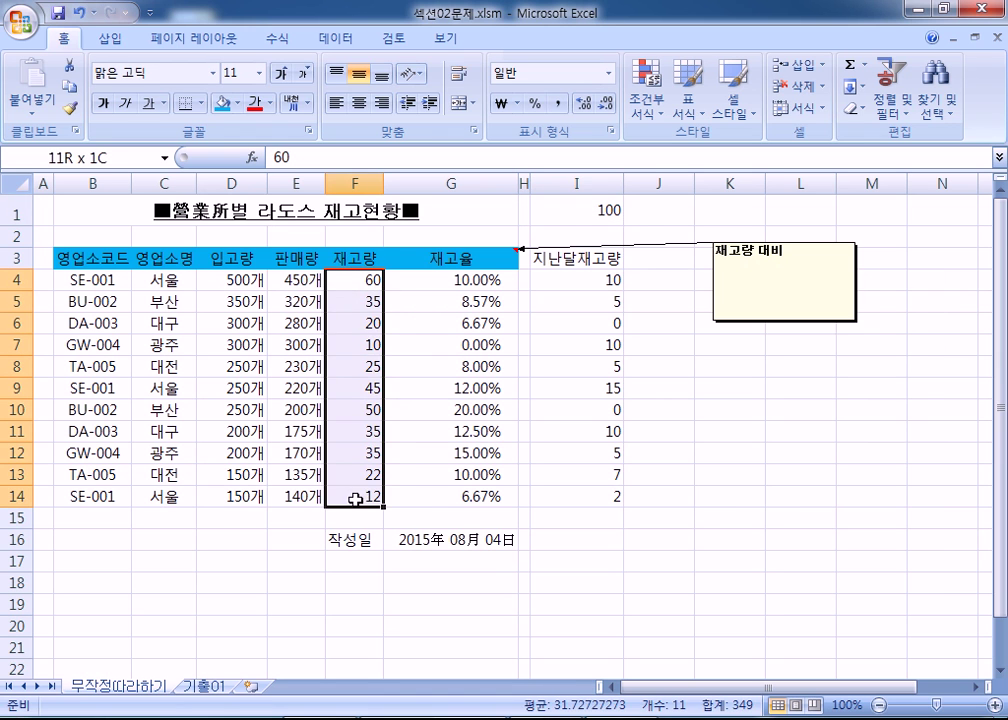
left_click(586, 208)
key("ctrl+c")
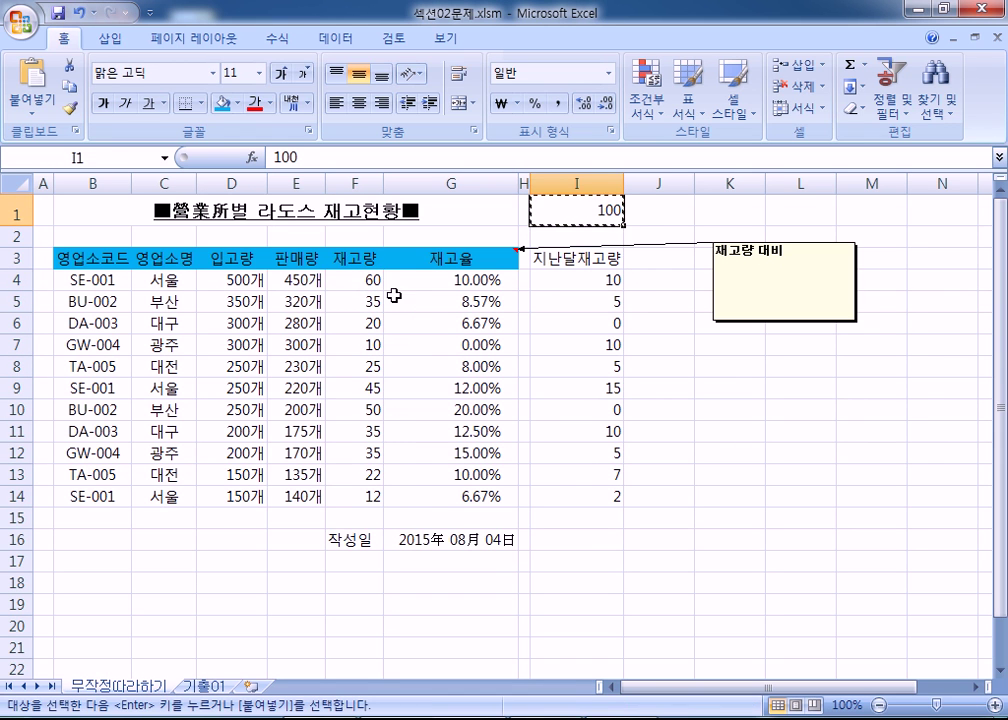
left_click_drag(372, 283, 340, 492)
left_click(367, 278)
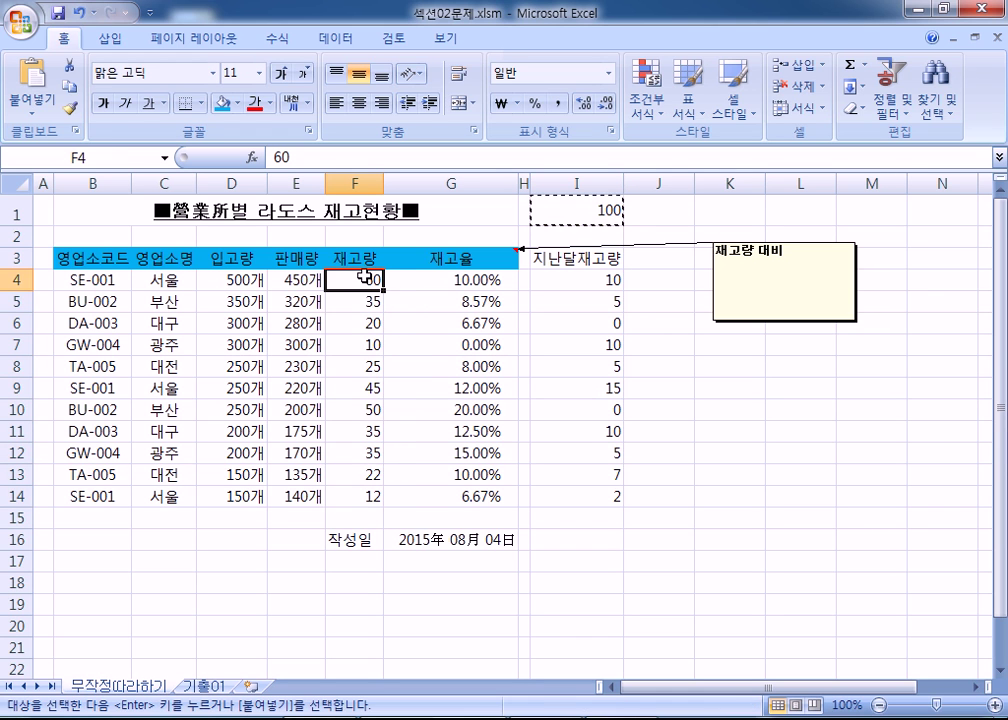
left_click_drag(367, 278, 352, 500)
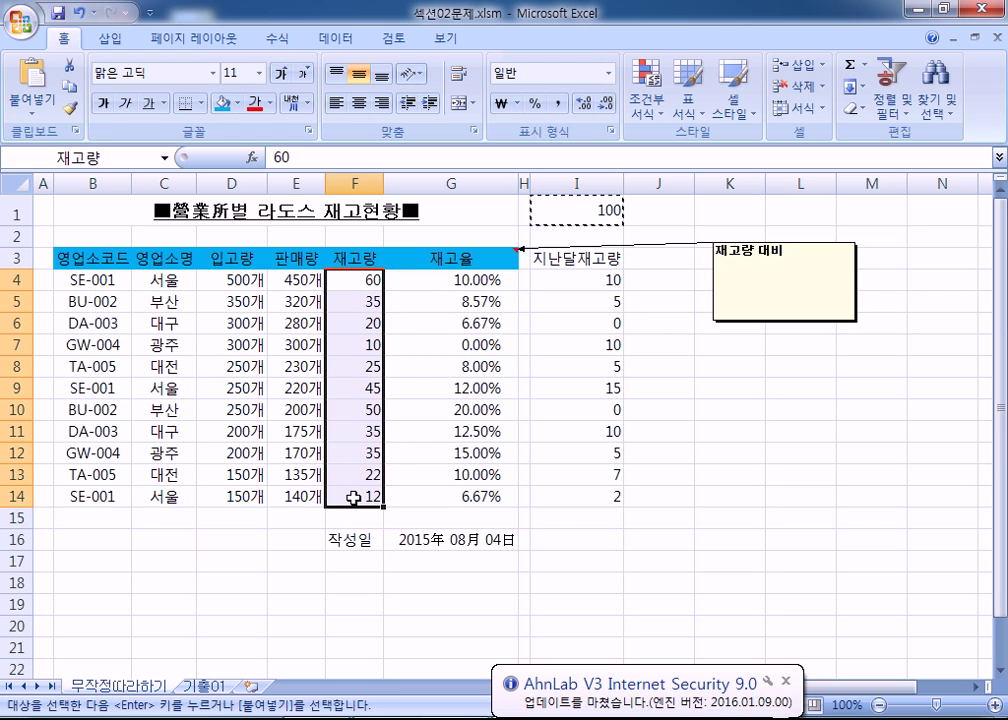
- End copy mode and clear the value 100 from cell I1
key("Escape")
left_click(583, 205)
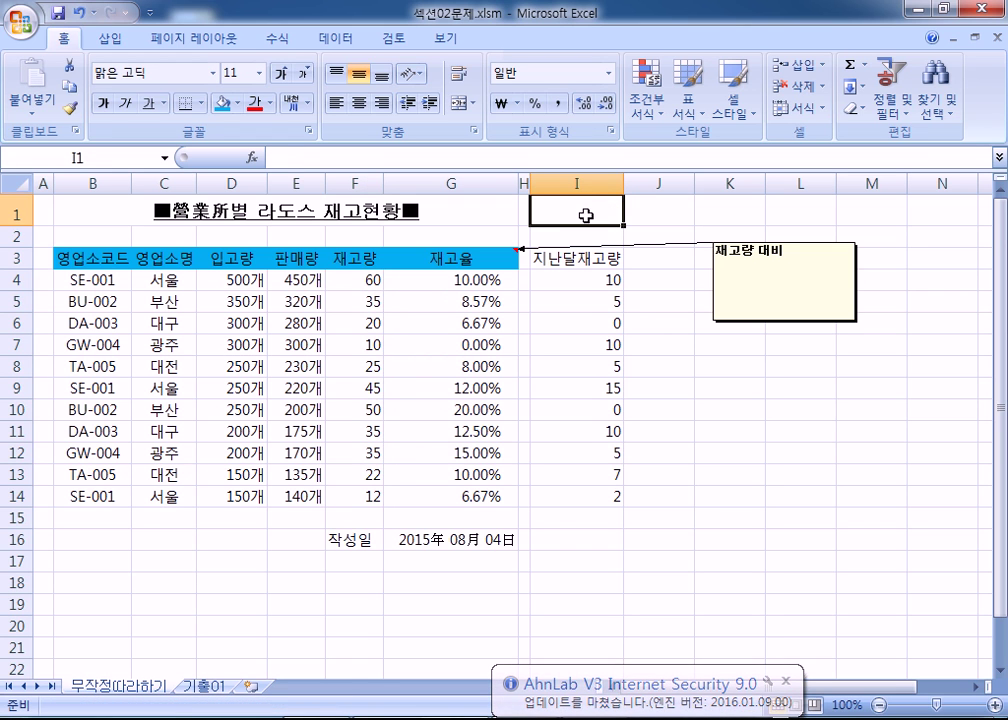
left_click(375, 280)
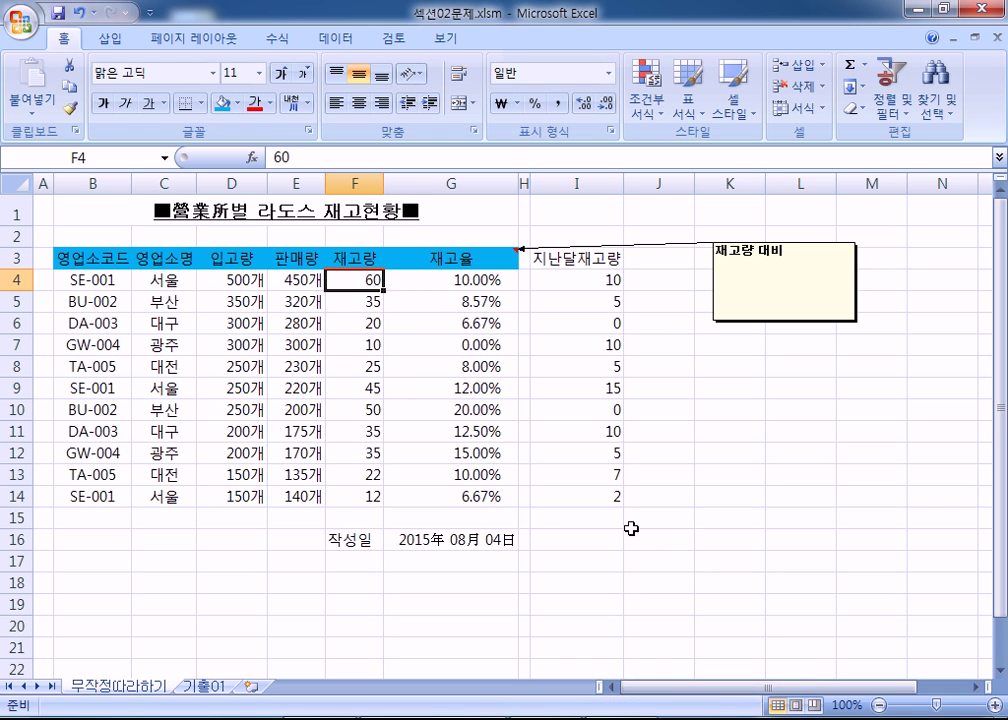
- Examine the preset border choices and the 테두리 settings in the 셀 서식 dialog for the table range B3:G14
left_click_drag(74, 259, 473, 490)
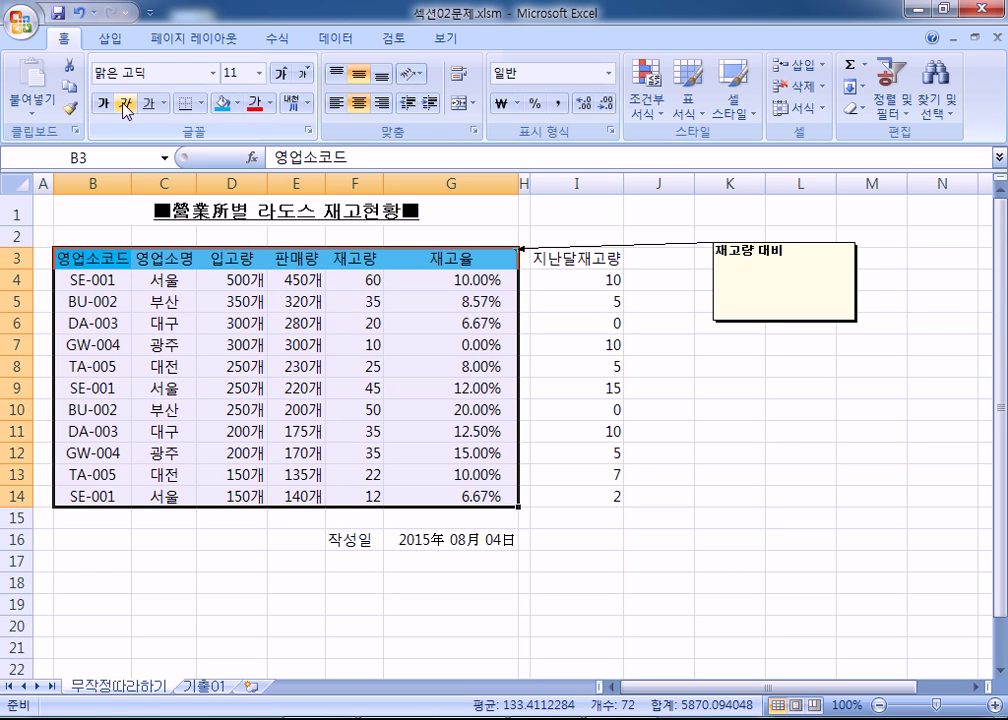
left_click(200, 108)
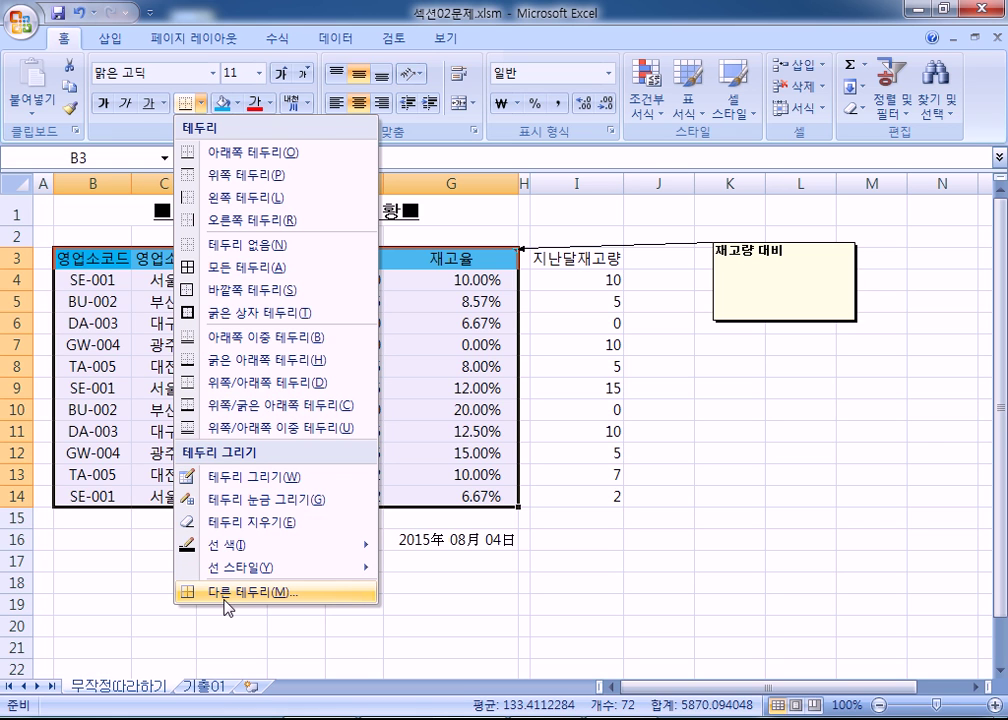
key("Escape")
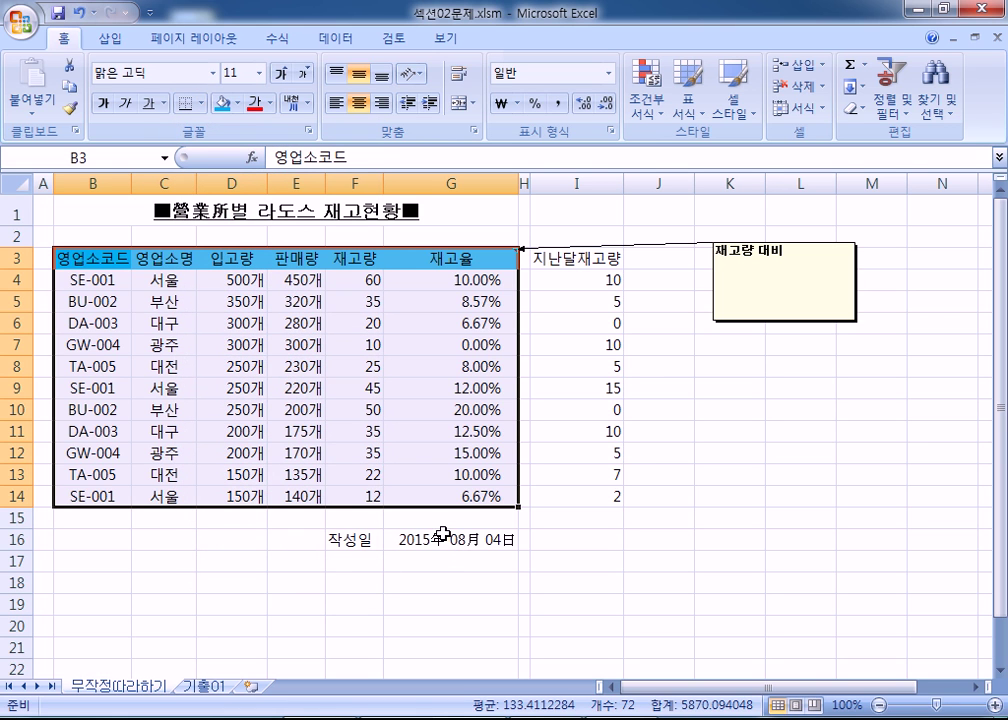
key("ctrl+1")
left_click_drag(410, 10, 532, 54)
left_click(597, 88)
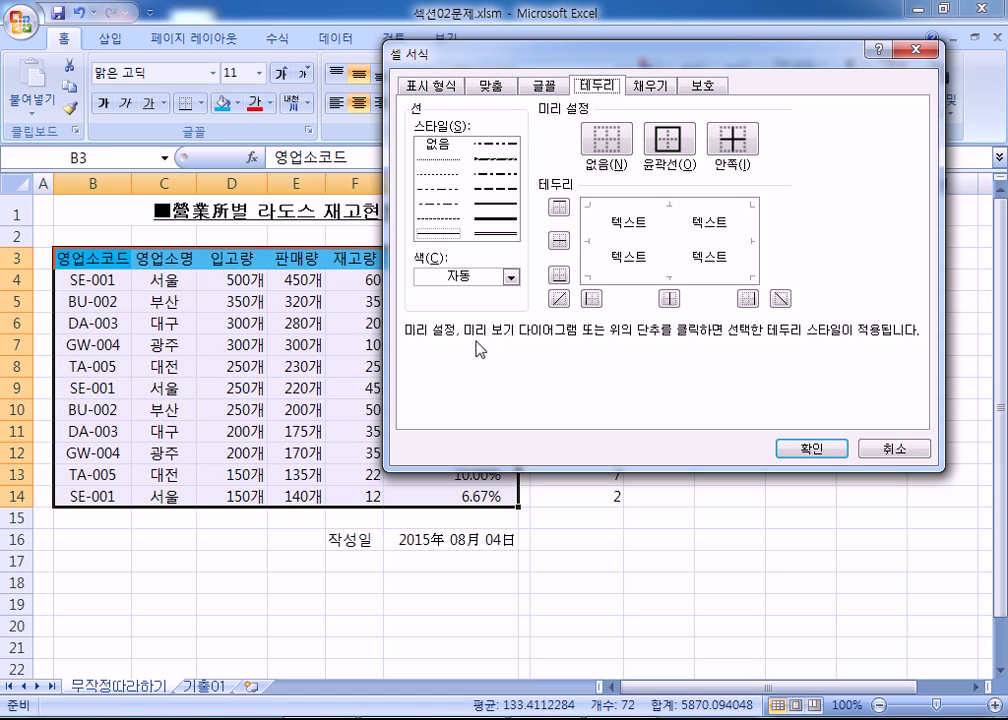
key("Escape")
left_click_drag(85, 259, 451, 496)
left_click(200, 103)
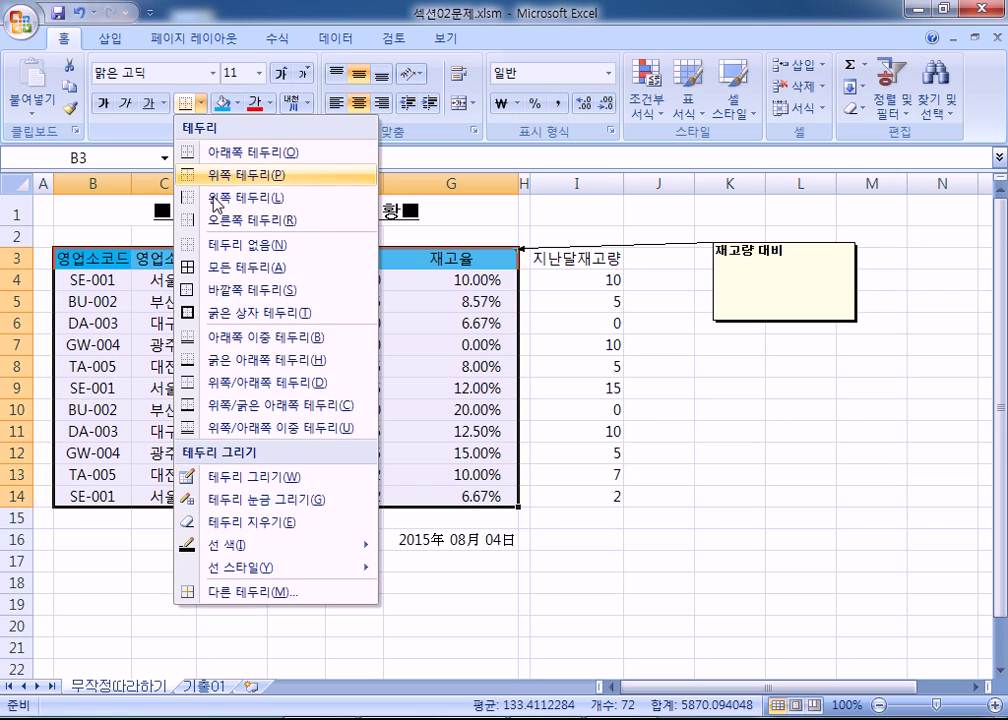
left_click(222, 276)
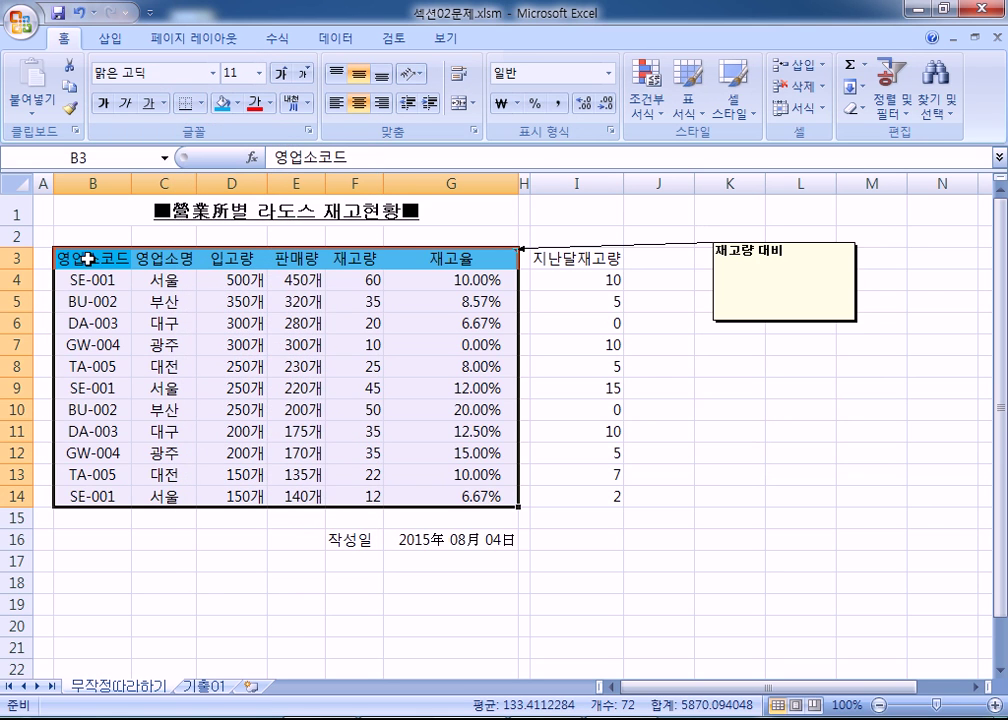
- Apply thin solid borders in standard blue to the outline and inside of B3:G14
left_click_drag(86, 259, 421, 492)
key("ctrl+1")
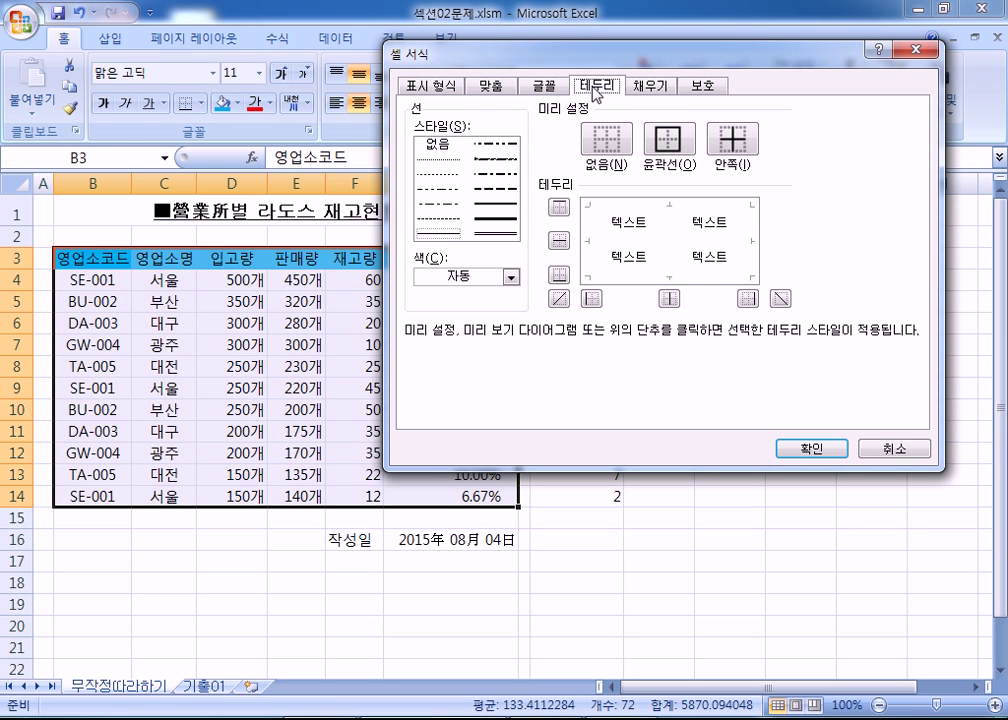
left_click(455, 280)
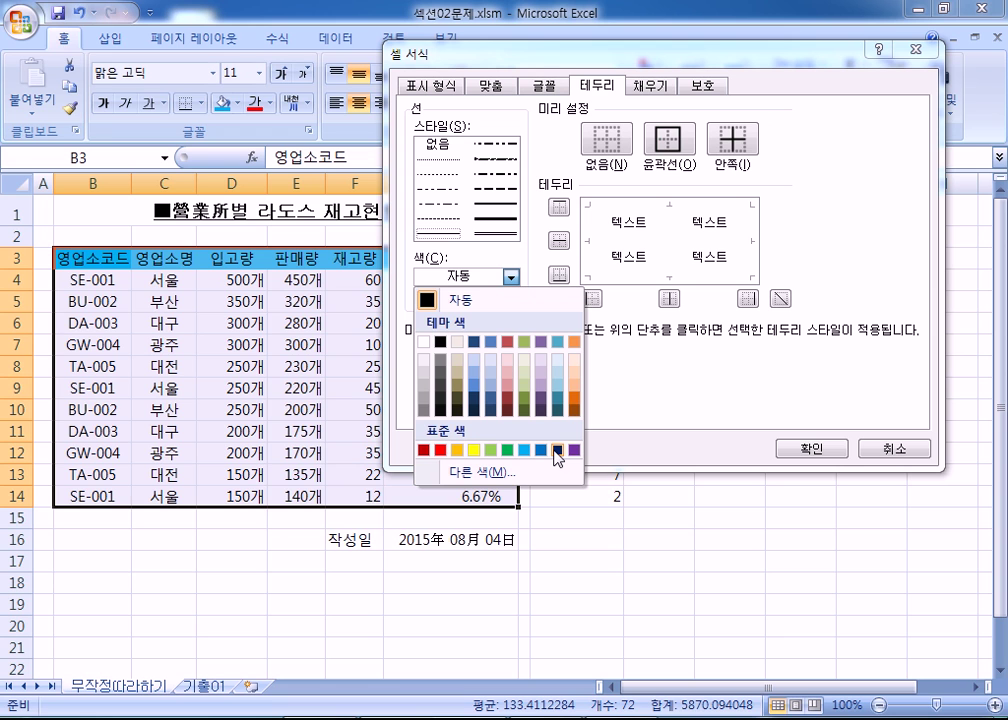
left_click(541, 451)
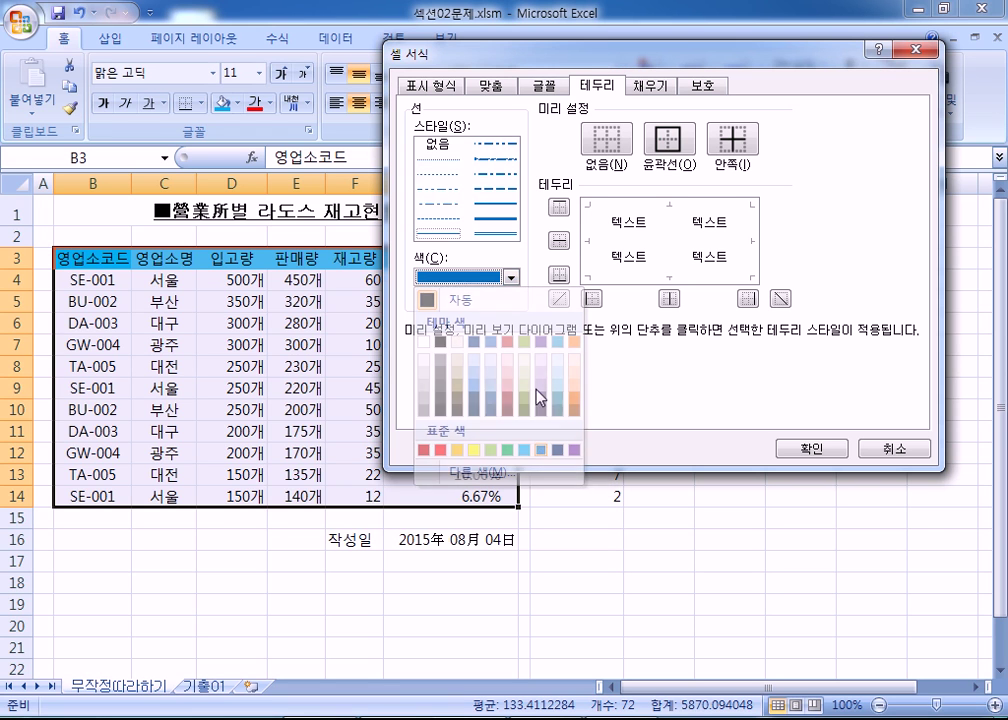
left_click(668, 138)
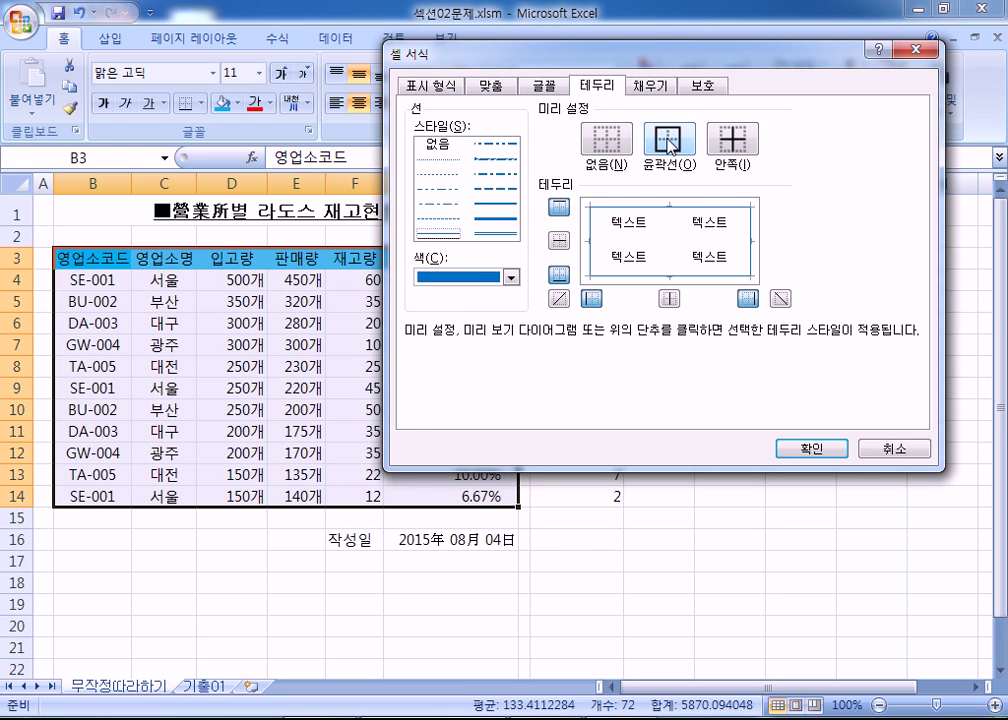
left_click(728, 143)
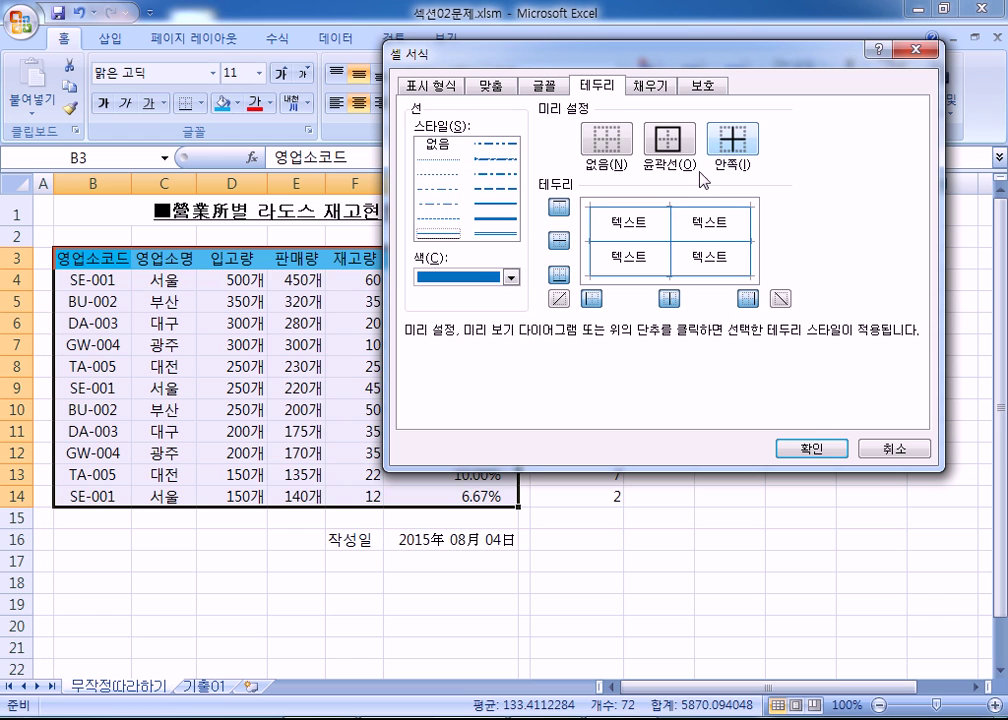
left_click(812, 449)
left_click(294, 323)
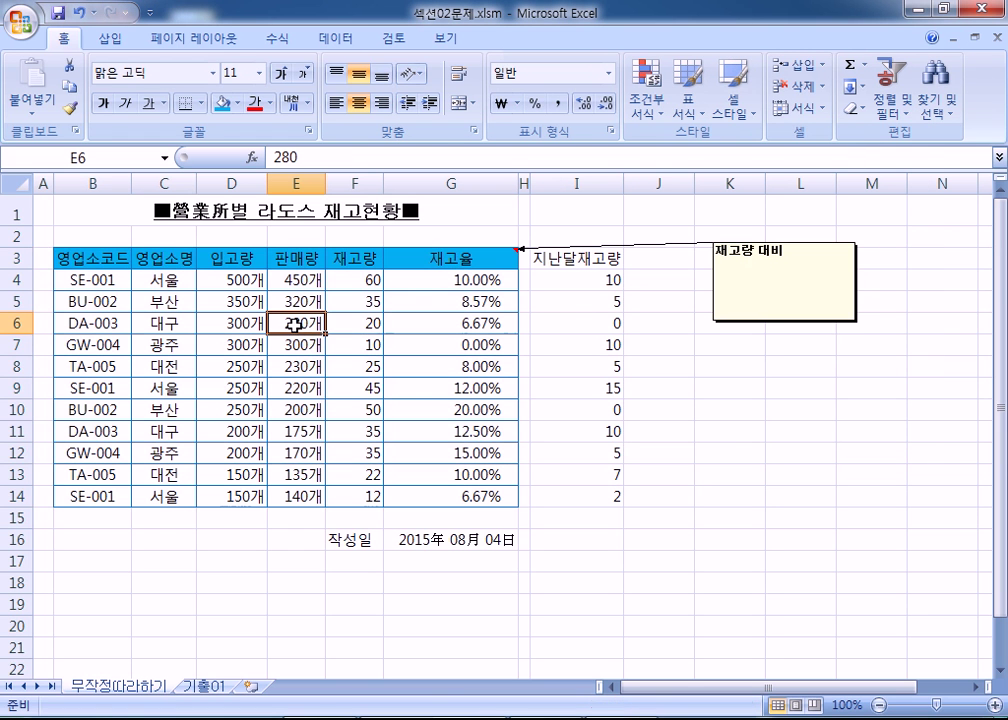
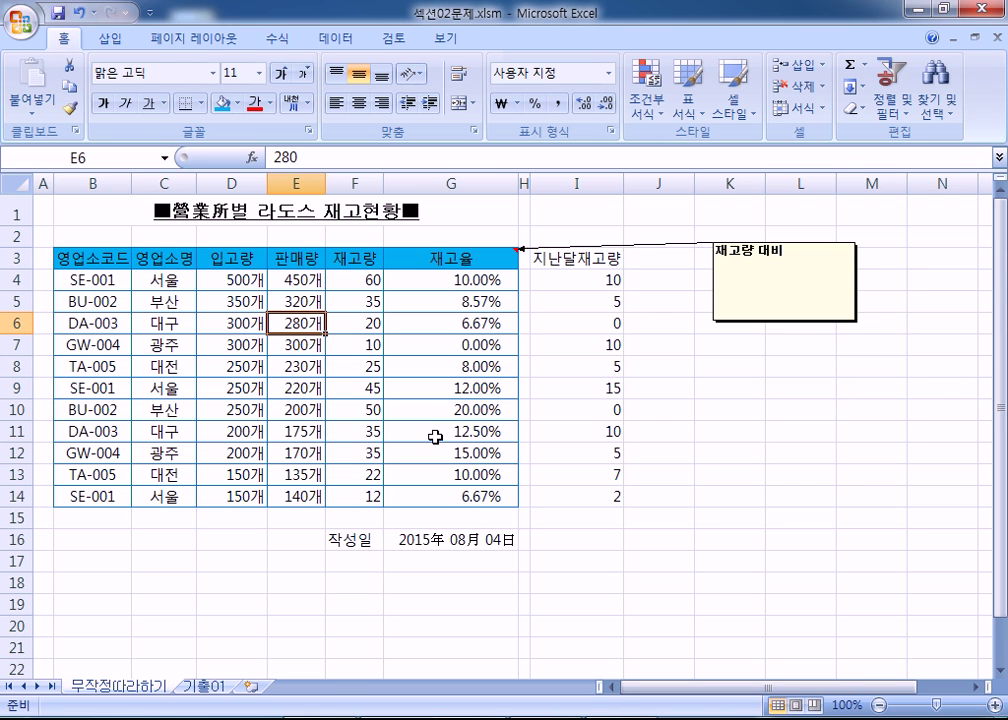
- Set the top border of B3:G14 to a thick solid red line in the 셀 서식 dialog
left_click_drag(80, 258, 432, 496)
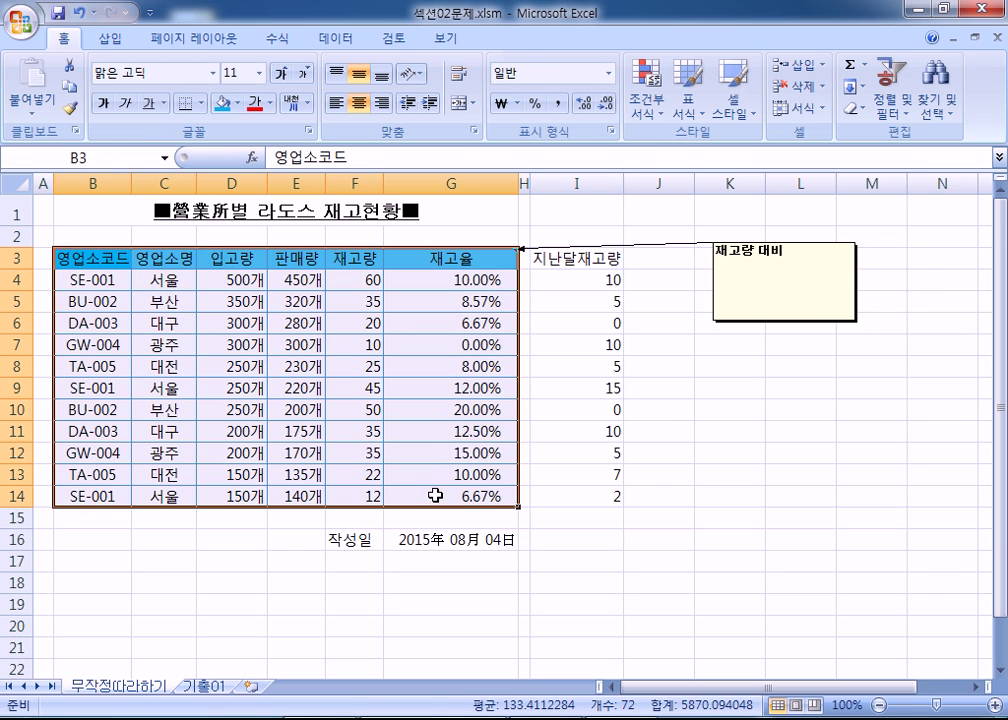
key("ctrl+1")
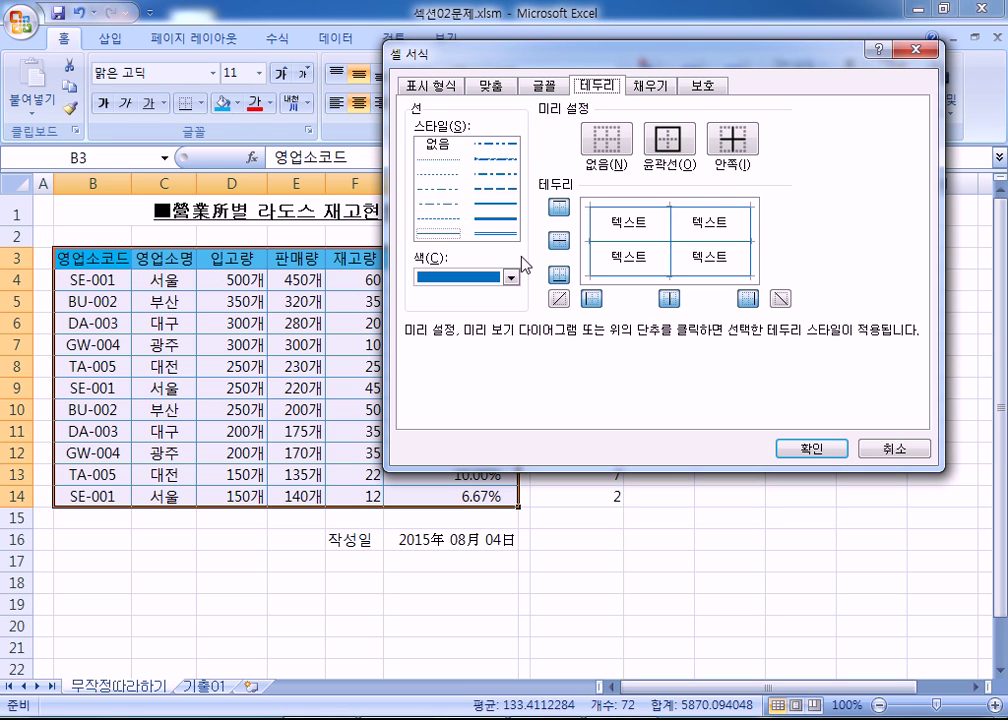
left_click(497, 281)
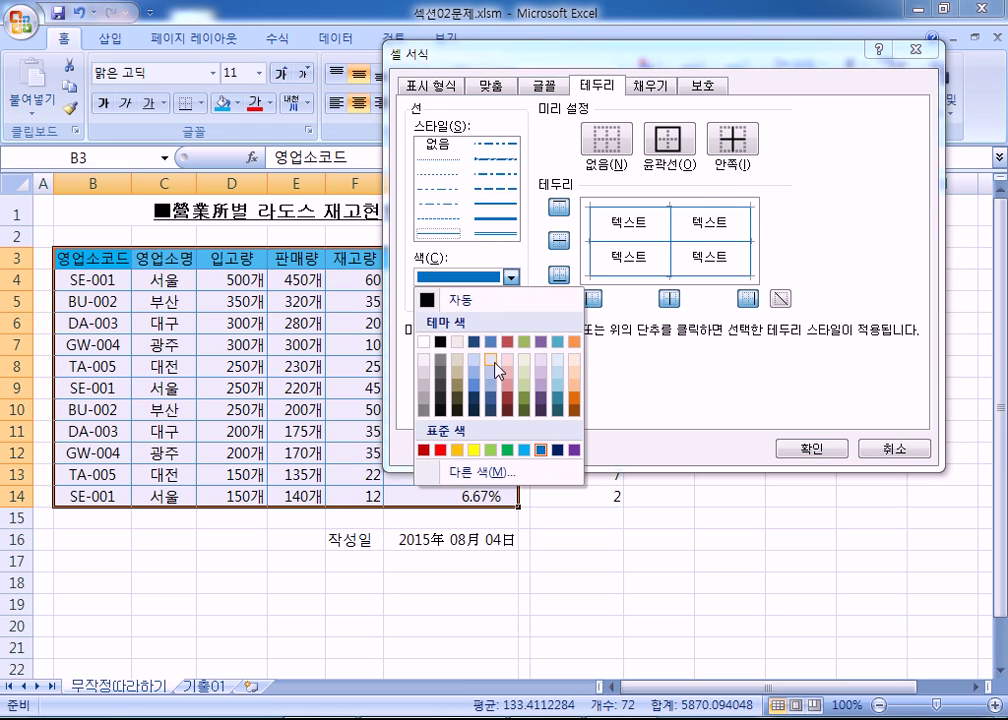
left_click(431, 448)
left_click(494, 222)
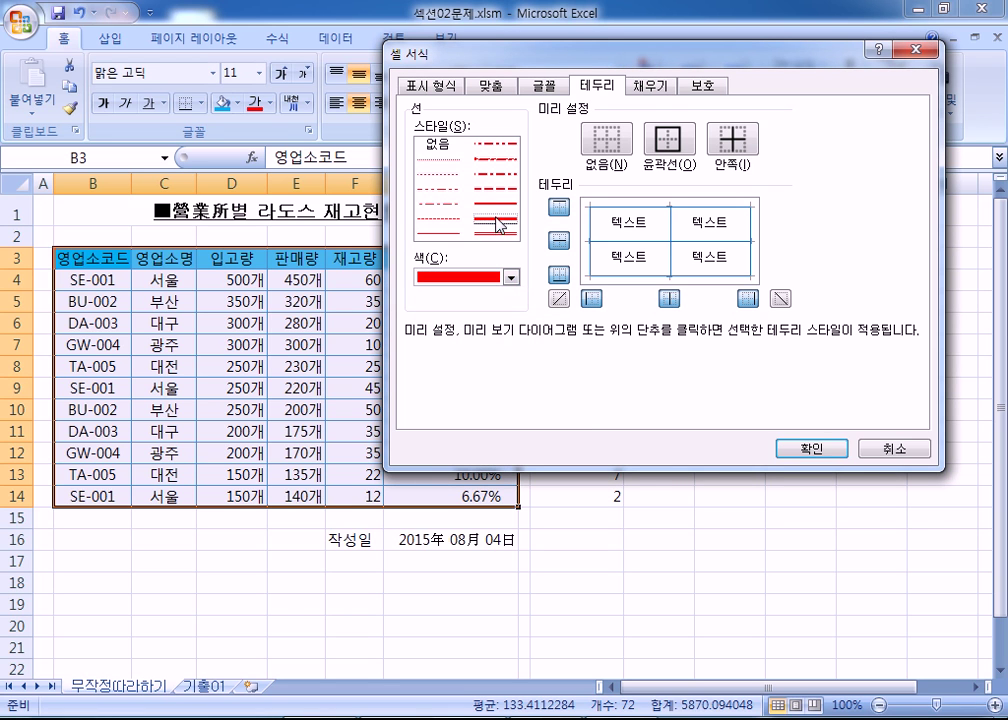
left_click(560, 210)
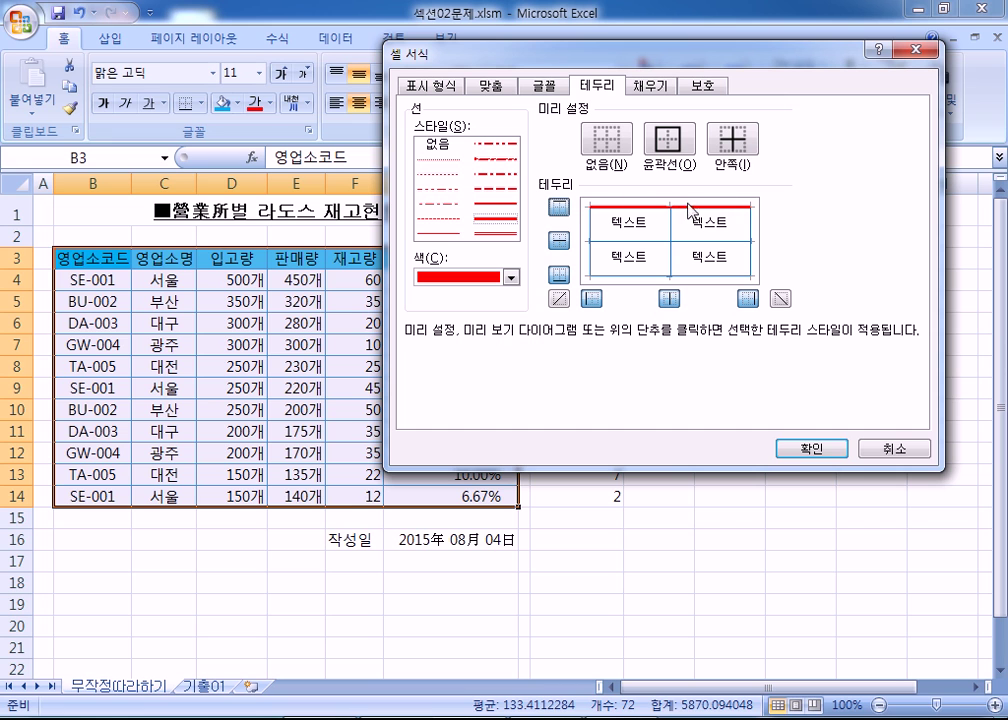
- Set the inside vertical borders of B3:G14 to a yellow double line and apply the border settings
left_click(511, 277)
left_click(473, 449)
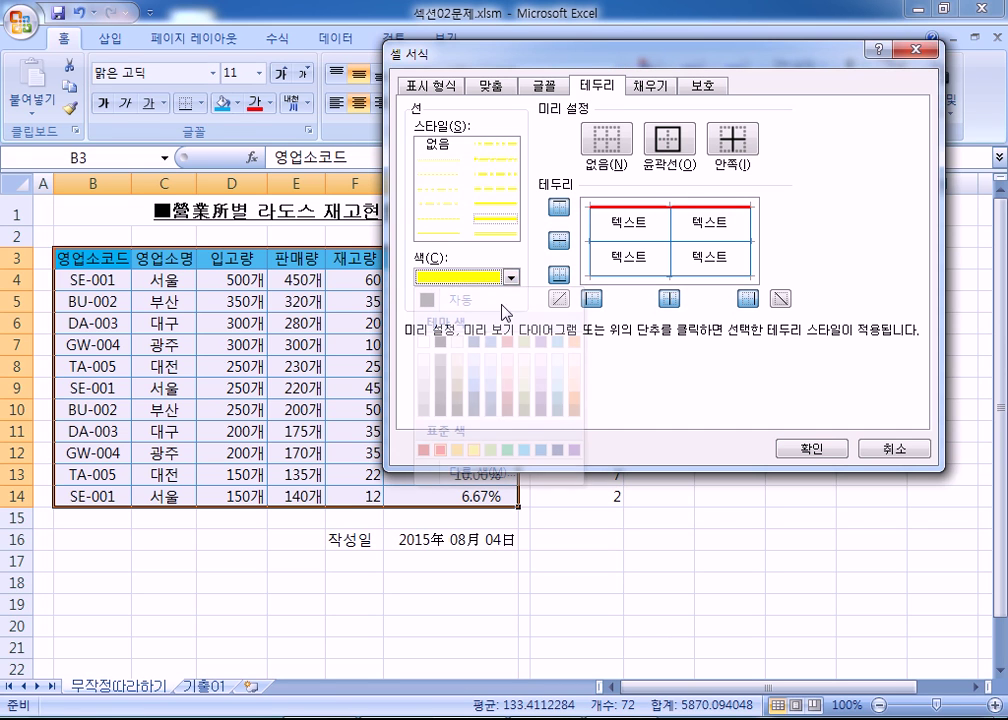
left_click(498, 205)
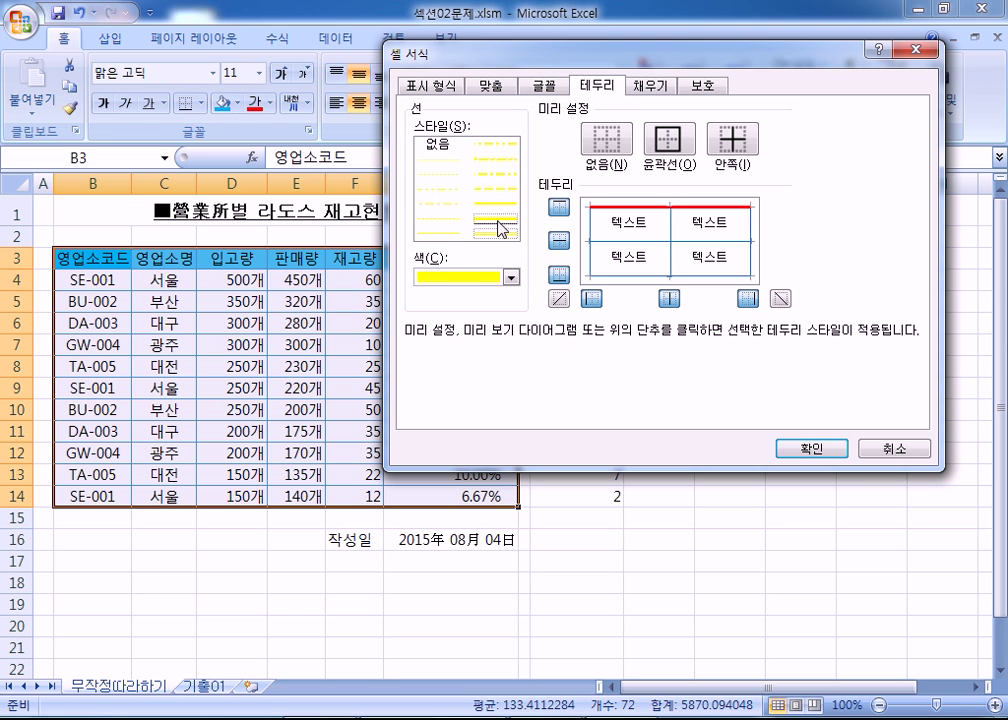
left_click(511, 277)
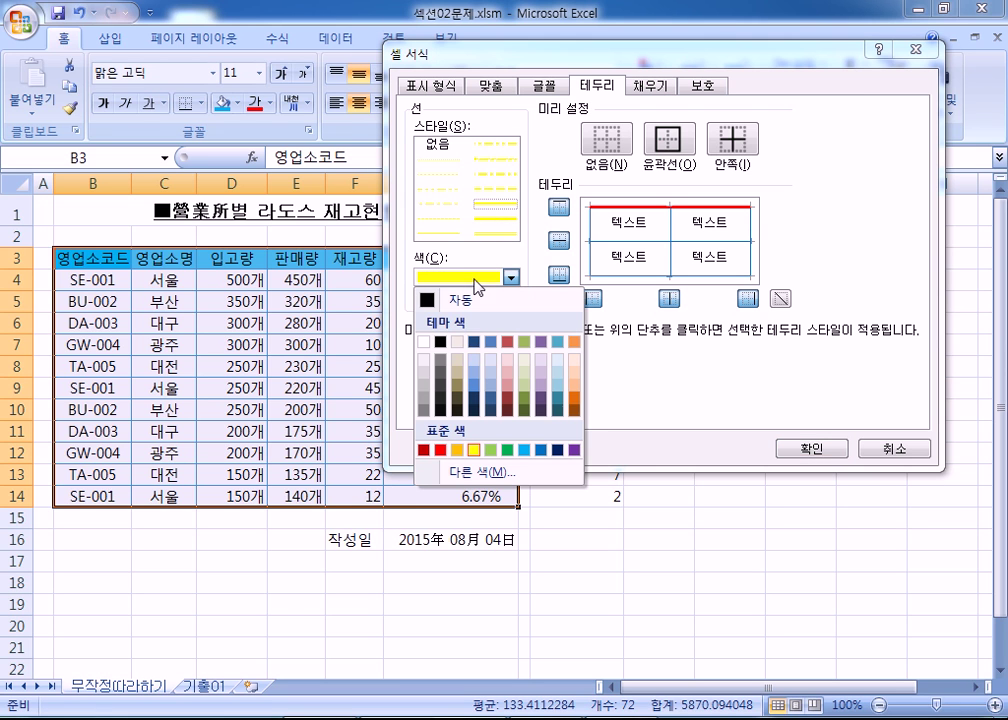
left_click(475, 343)
left_click(498, 234)
left_click(511, 277)
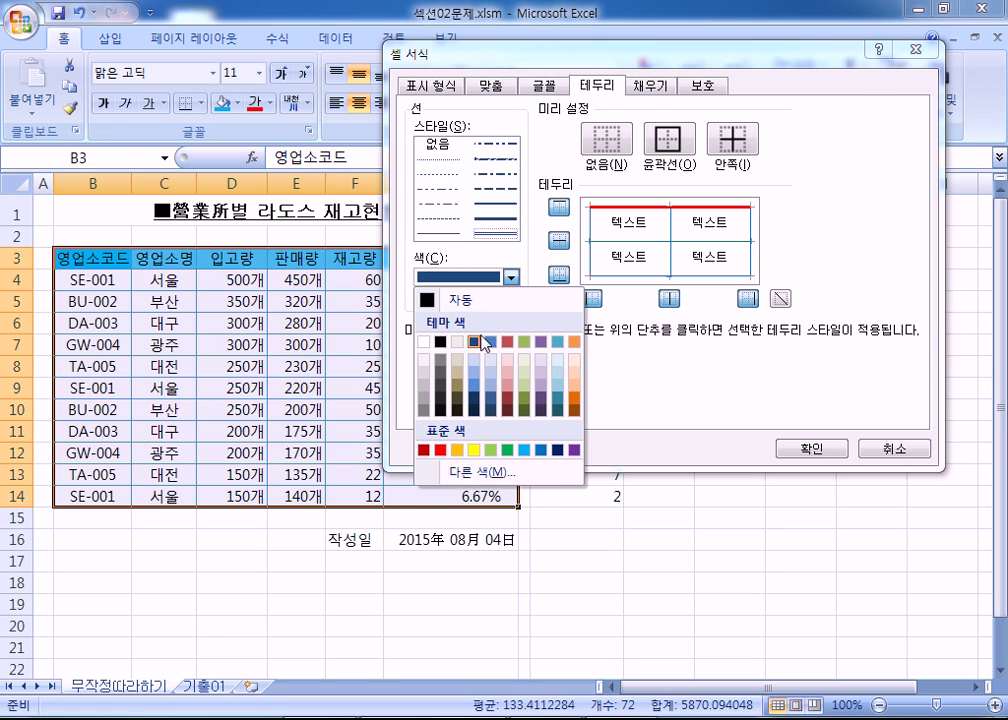
left_click(474, 449)
left_click(511, 277)
left_click(655, 263)
left_click(670, 268)
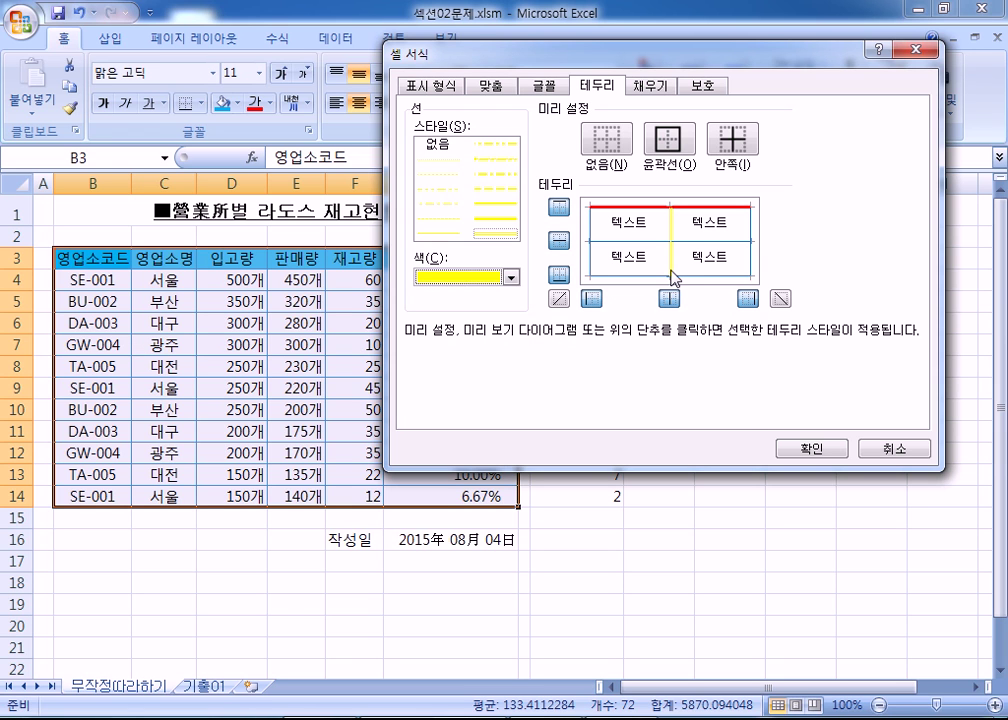
left_click(790, 448)
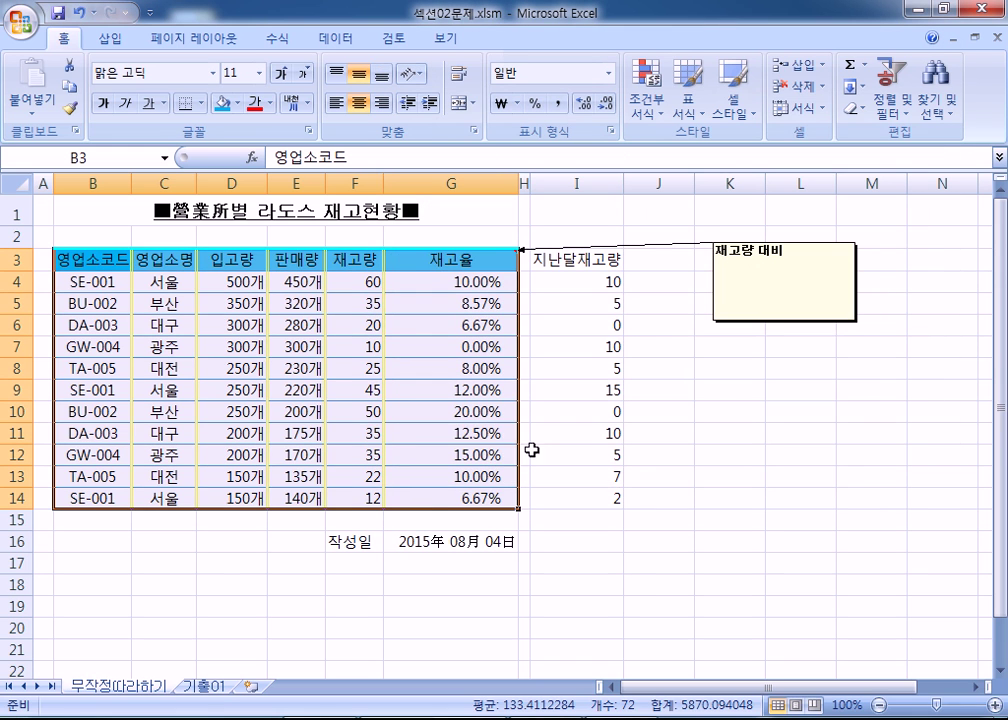
- Deselect the table and undo the red and yellow border change on B3:G14
left_click(616, 491)
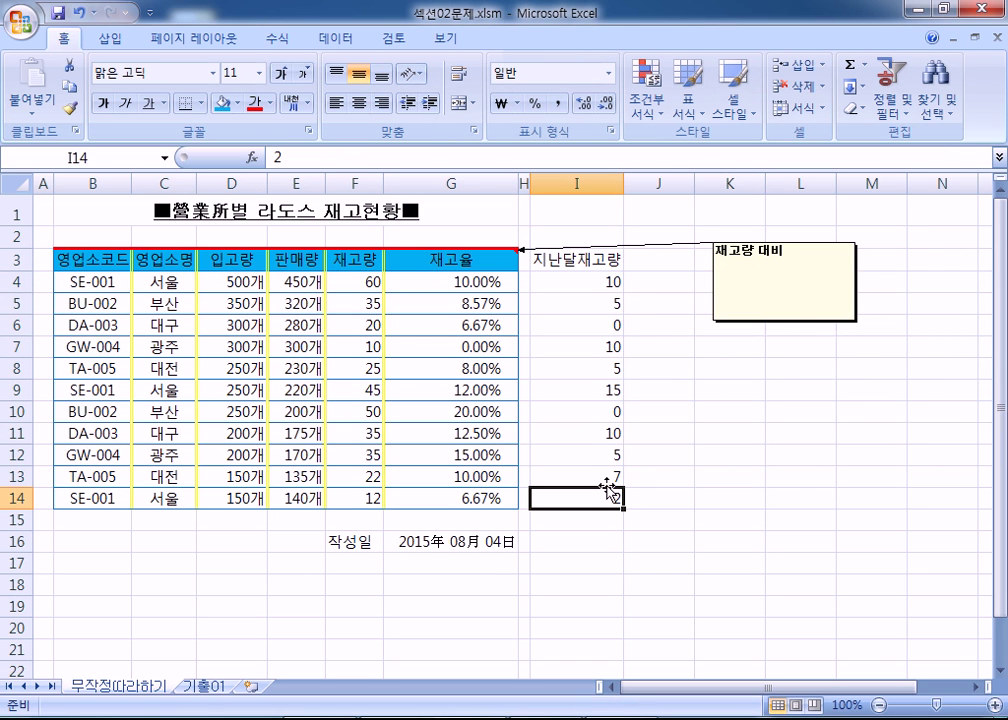
key("ctrl+z")
left_click(136, 367)
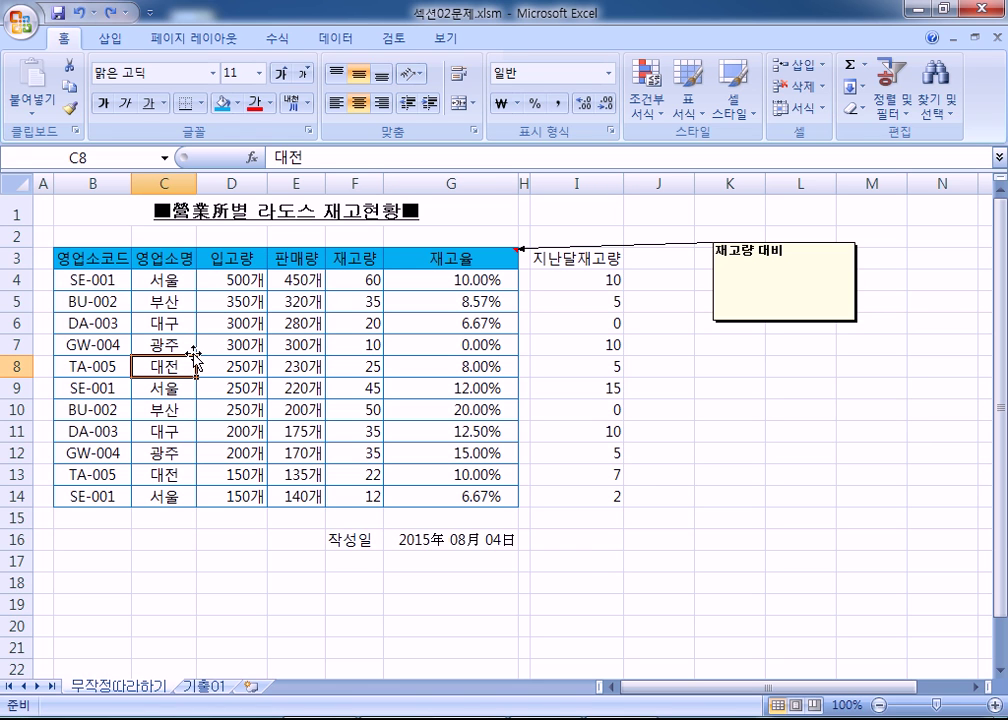
- Examine the column width and row height commands available for column A and row 1
right_click(42, 185)
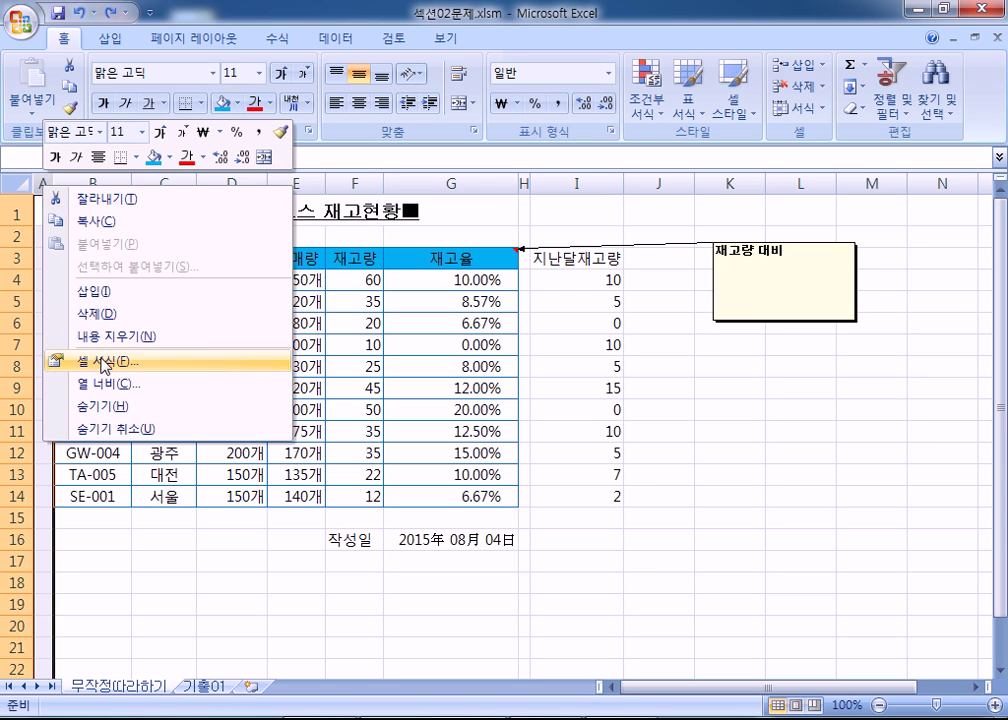
left_click(12, 214)
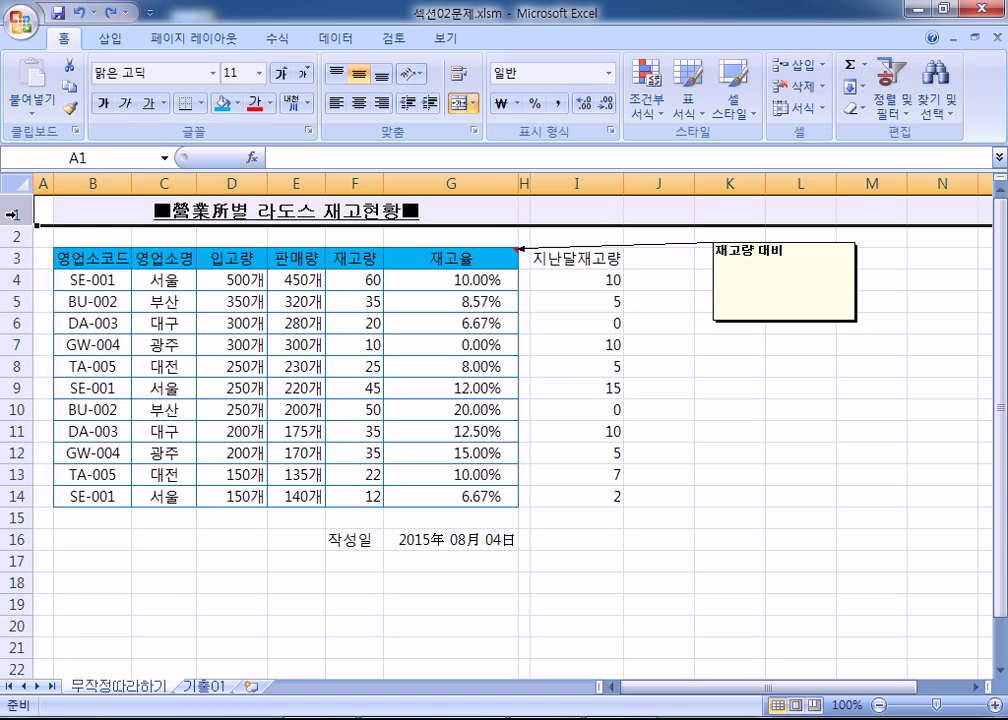
right_click(14, 214)
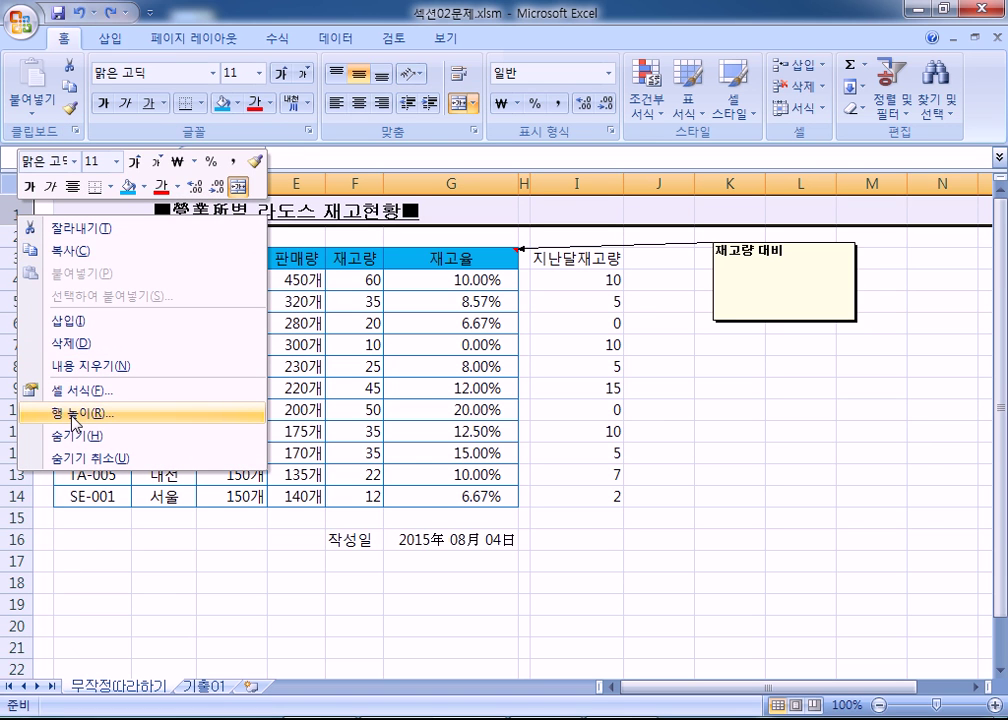
left_click(410, 460)
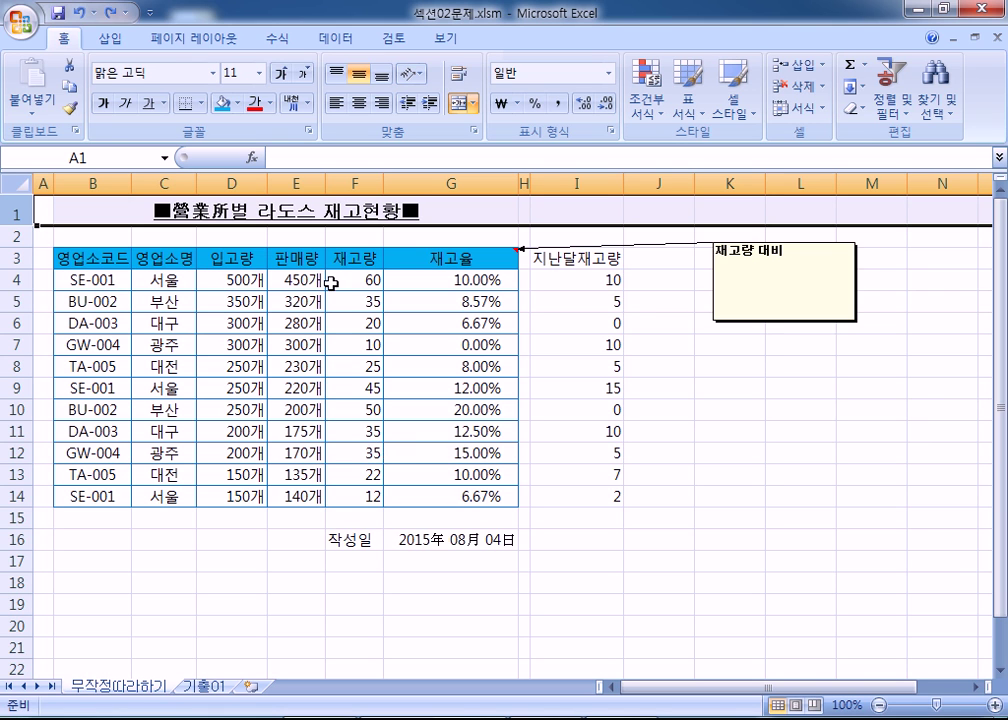
- Review the named 재고율 range G4:G14 and the comment commands for header G3 and empty cell E2
left_click_drag(396, 279, 398, 497)
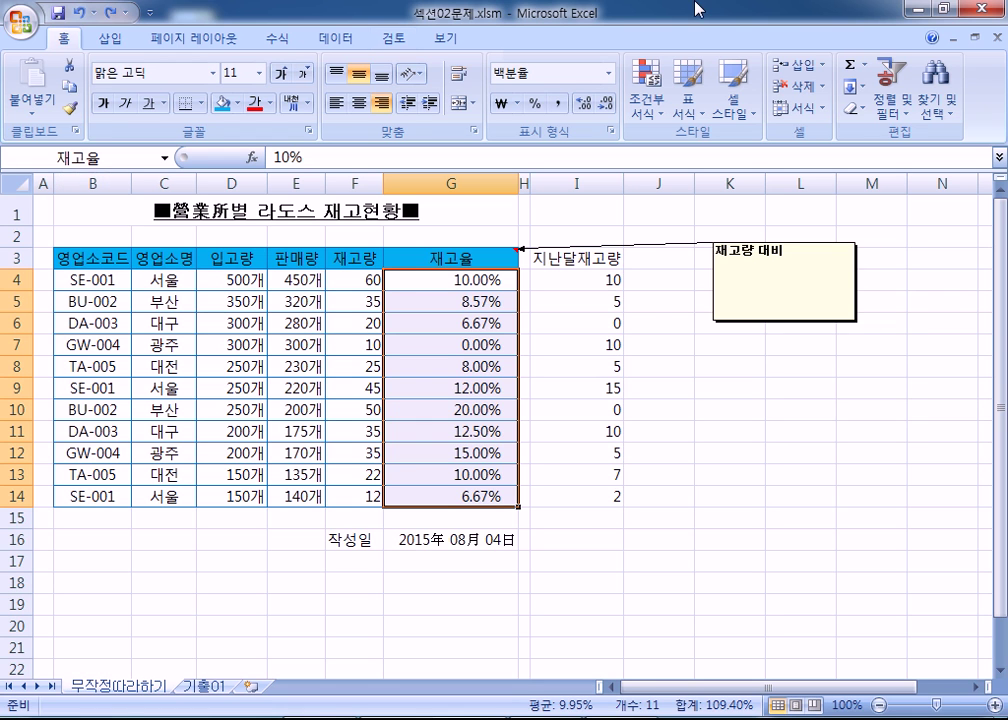
left_click(457, 261)
right_click(457, 261)
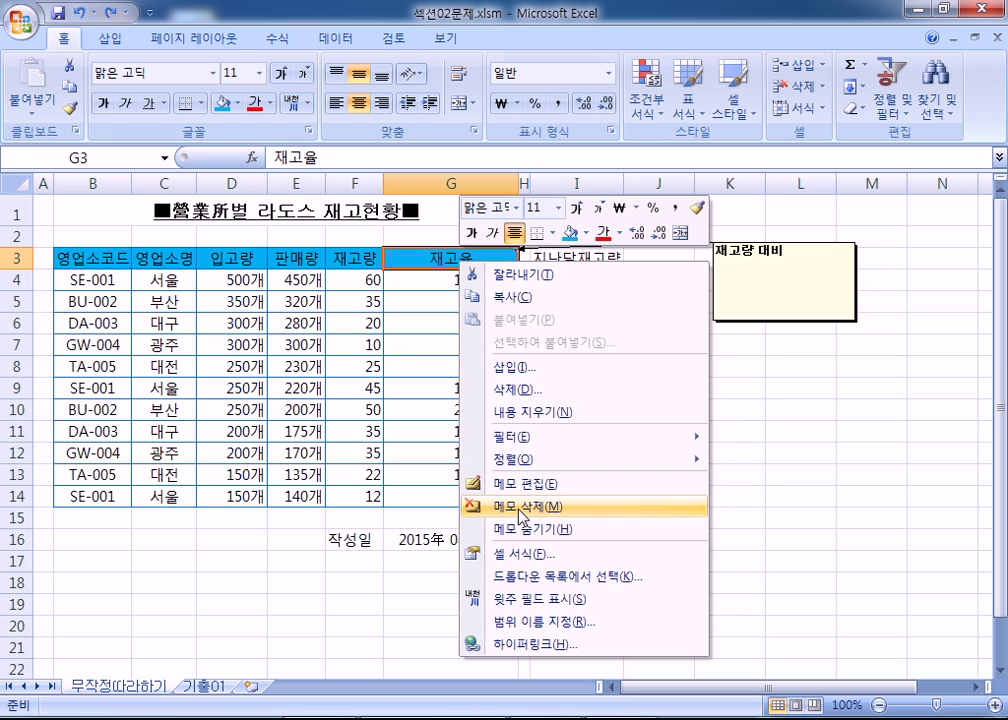
left_click(290, 235)
left_click(290, 235)
right_click(292, 236)
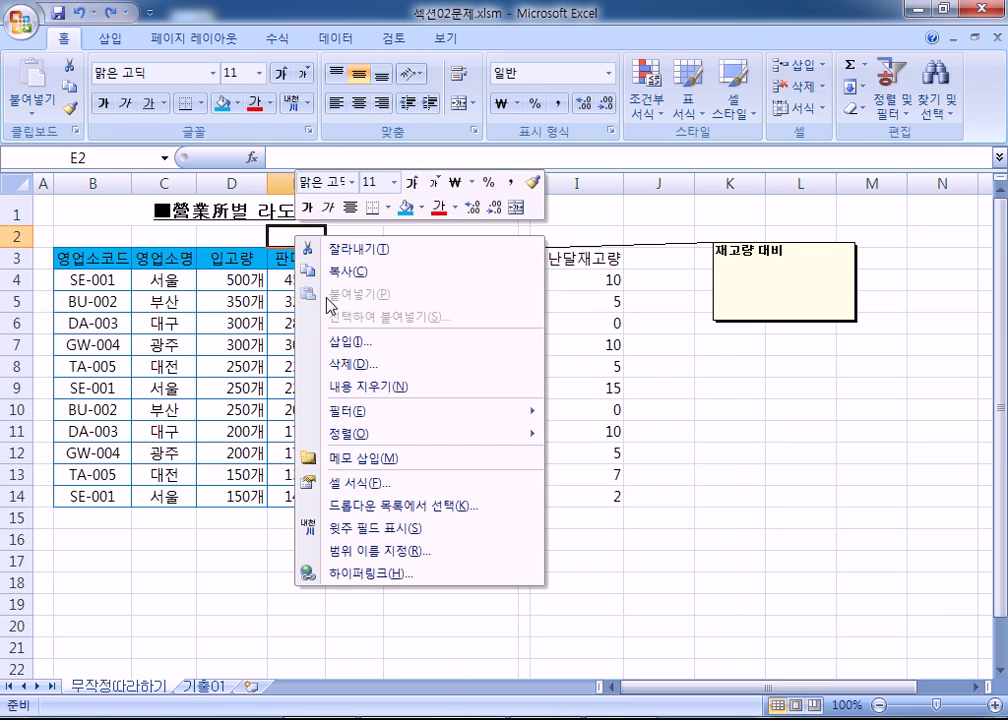
key("Escape")
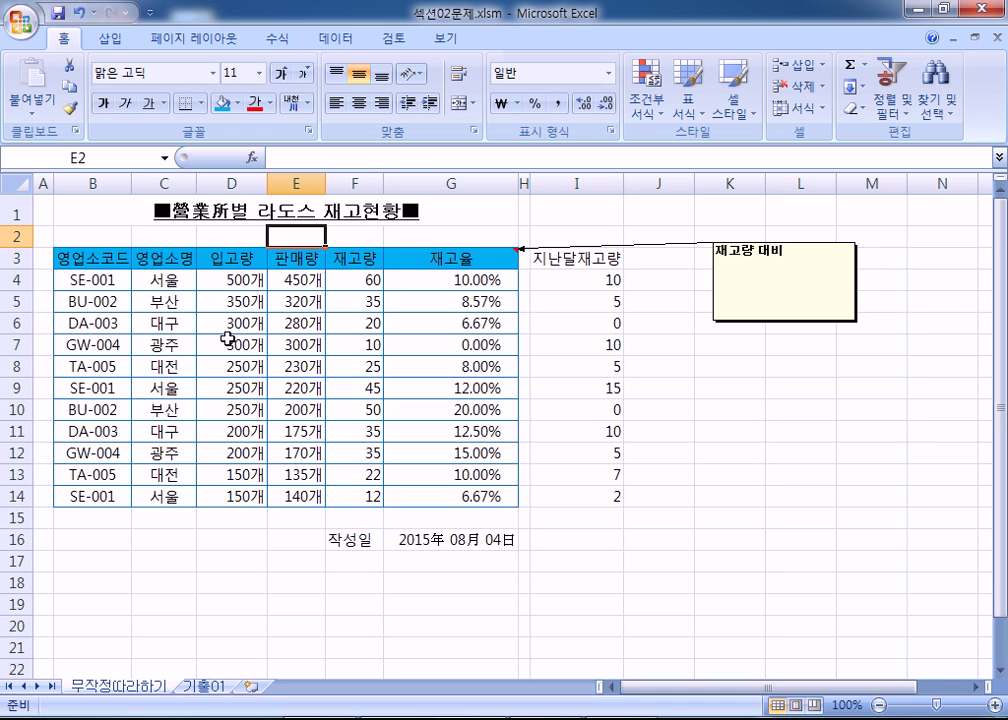
- Check the horizontal alignment and indent settings of the 재고율 values in G4:G14, leaving them unchanged
left_click_drag(390, 278, 425, 475)
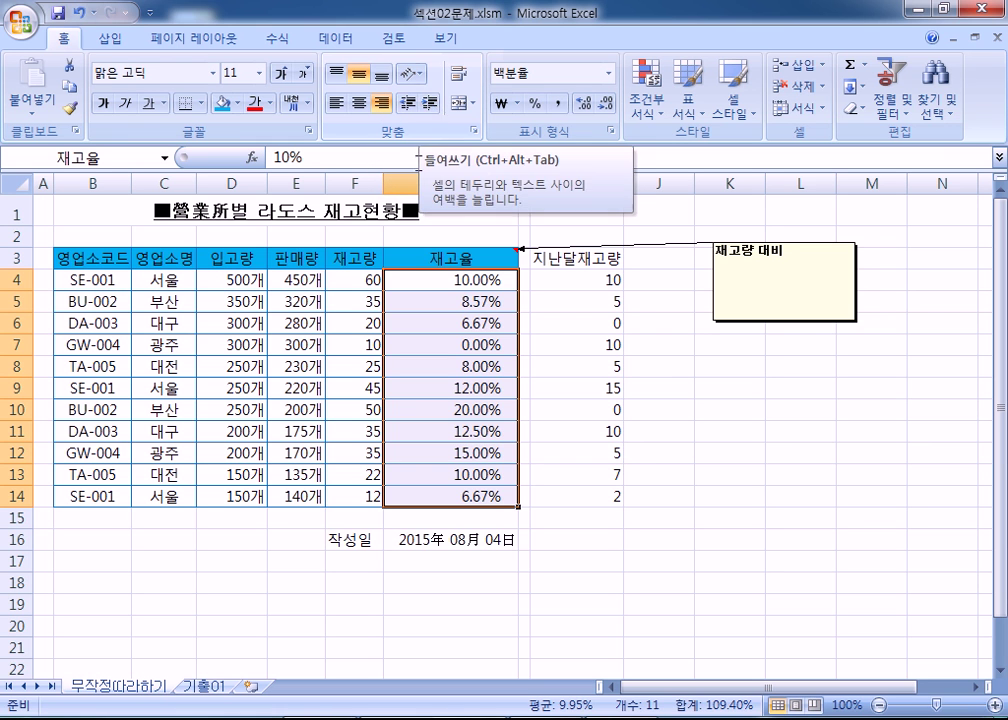
key("ctrl+1")
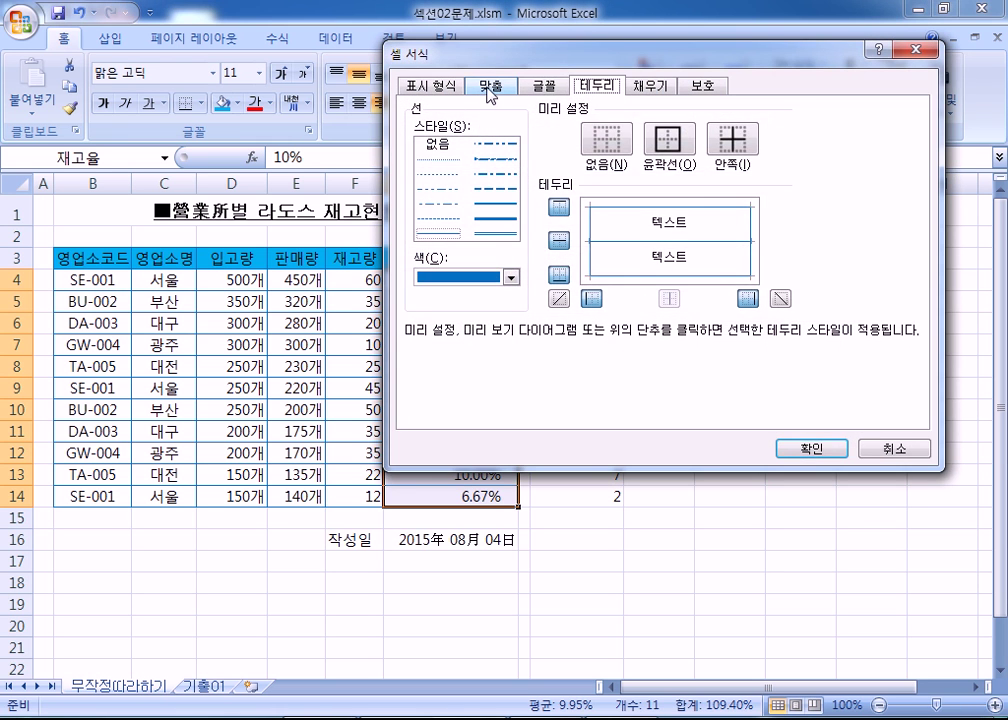
left_click(495, 86)
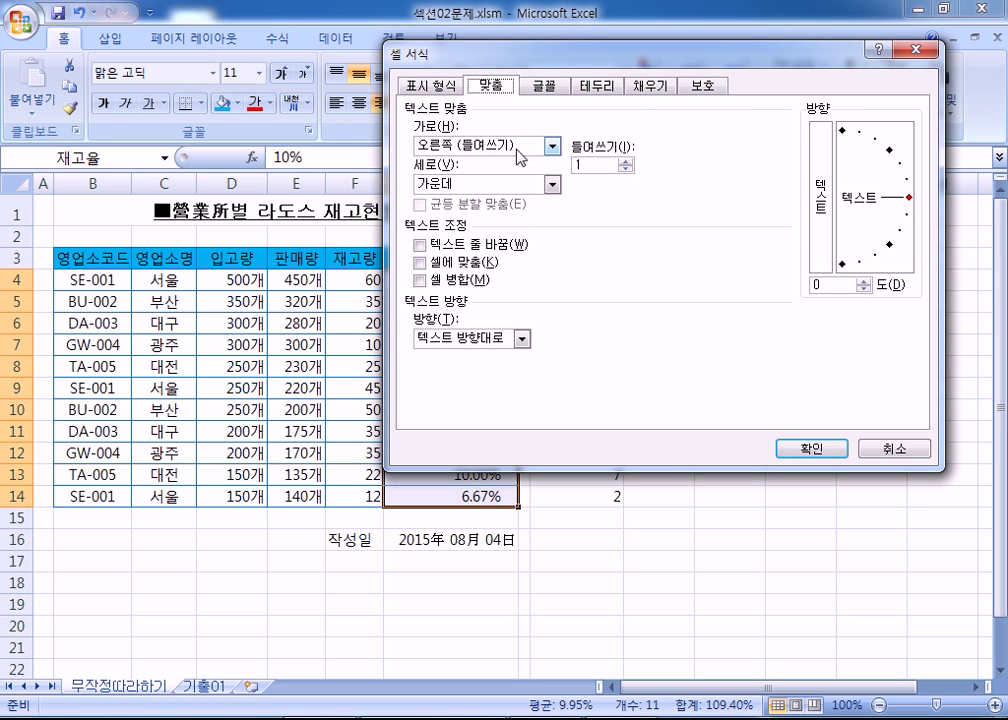
left_click(921, 49)
- Resize the workbook window to examine how the ribbon's alignment and style commands adapt to its width, and maximize the window again
left_click(941, 12)
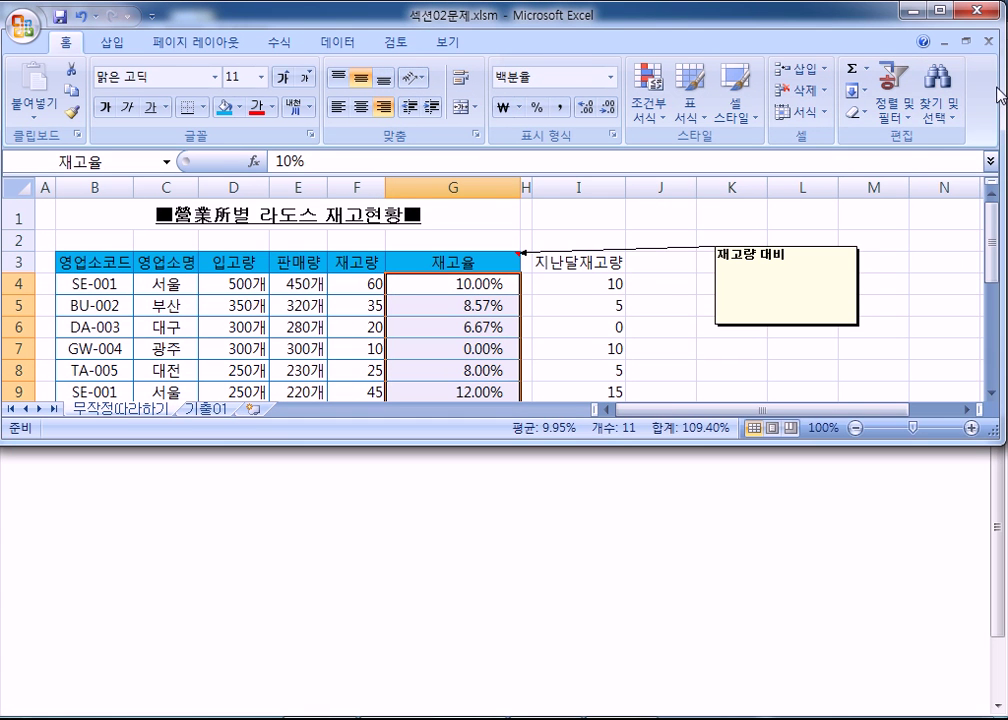
left_click_drag(997, 88, 1007, 88)
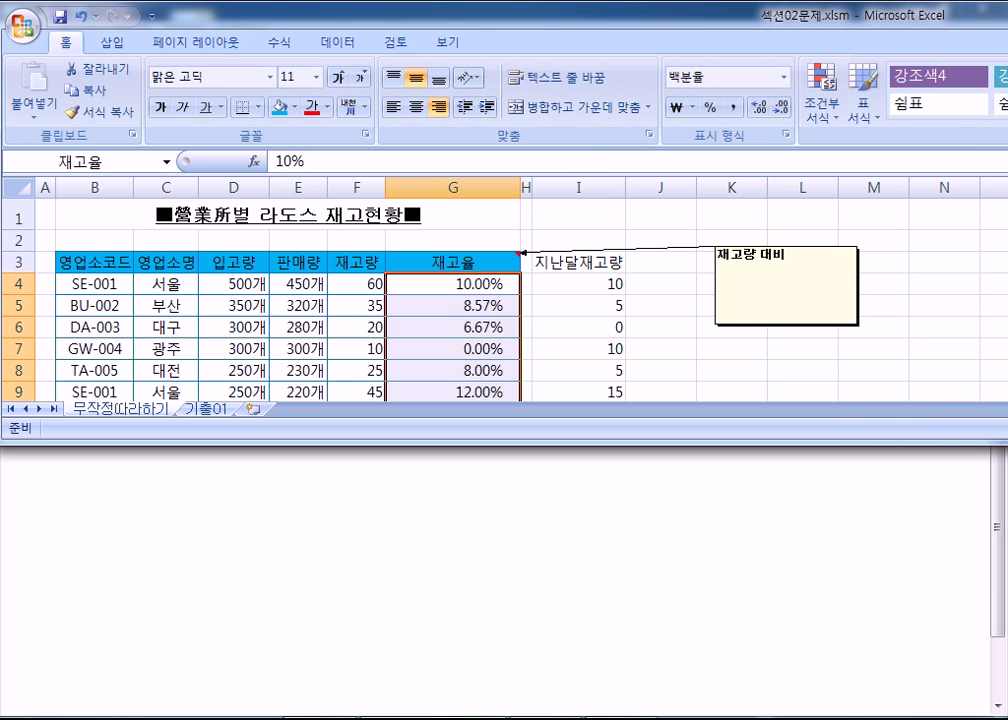
mouse_move(1007, 97)
left_mouse_down()
mouse_move(983, 98)
mouse_move(1007, 100)
left_mouse_up()
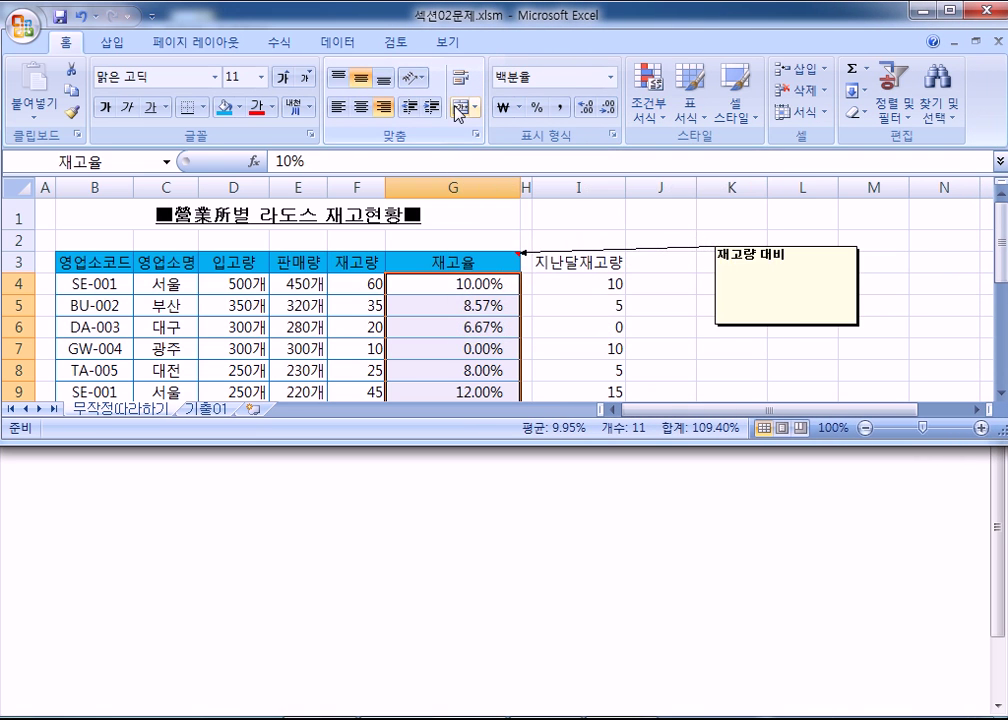
left_click_drag(1005, 300, 1007, 300)
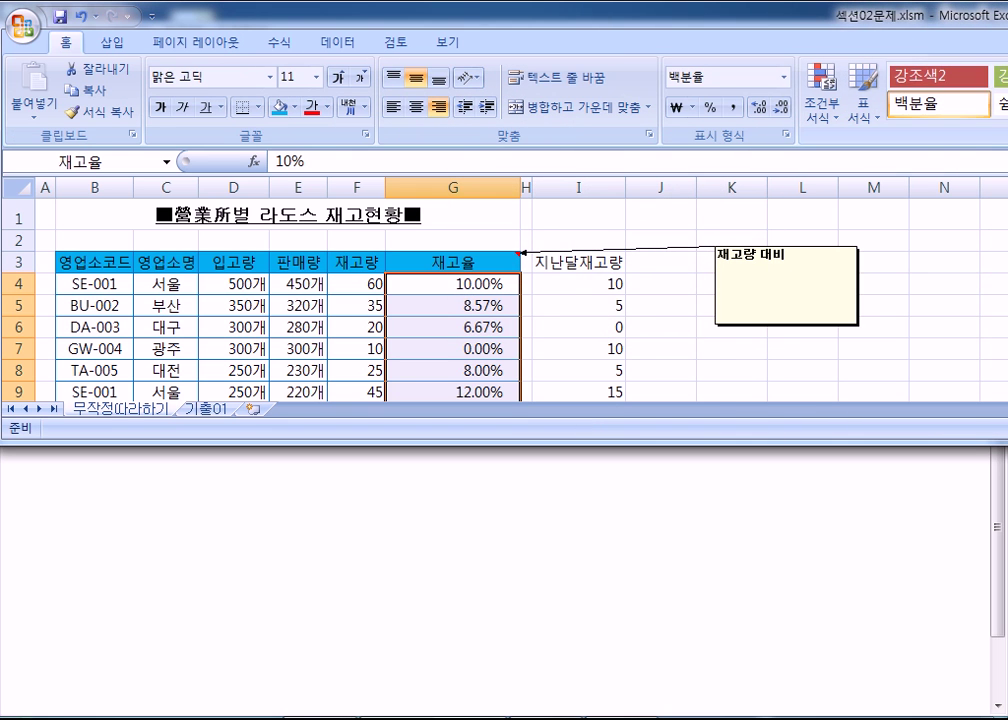
left_click_drag(738, 17, 187, 68)
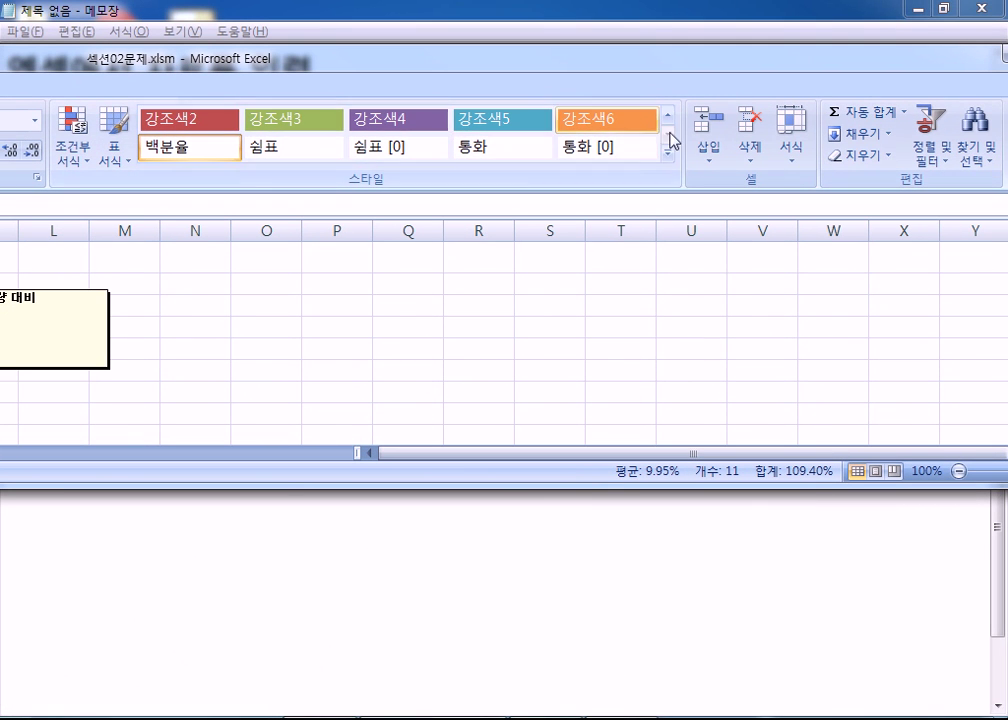
left_click_drag(1004, 150, 844, 56)
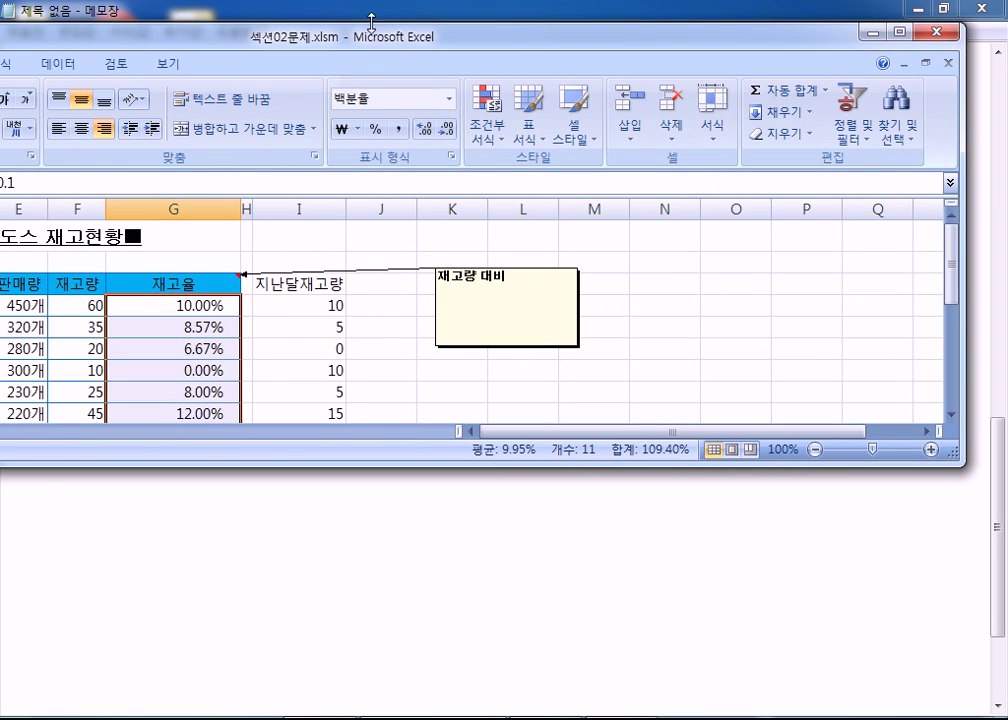
left_click(488, 617)
key("alt+Tab")
left_click_drag(400, 45, 686, 25)
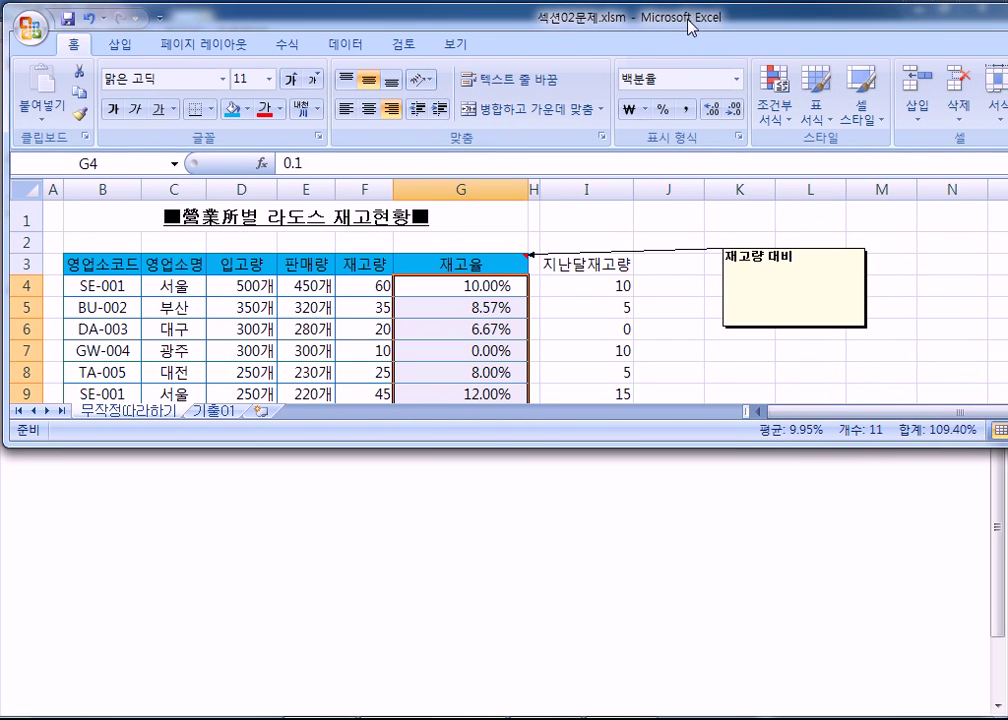
left_click_drag(1007, 75, 1002, 75)
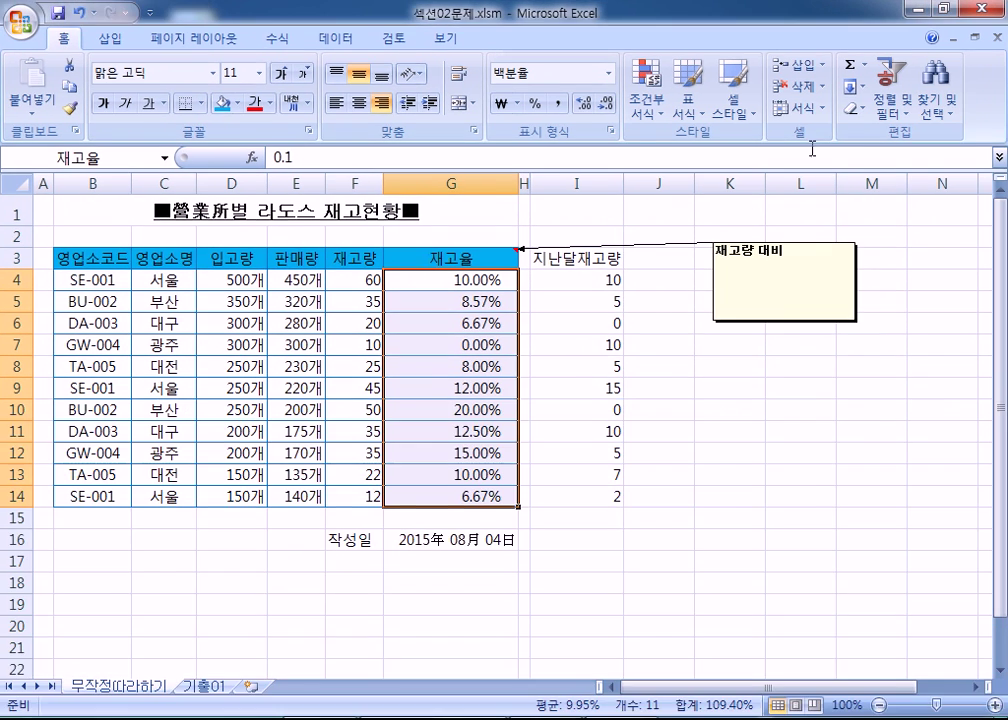
double_click(748, 14)
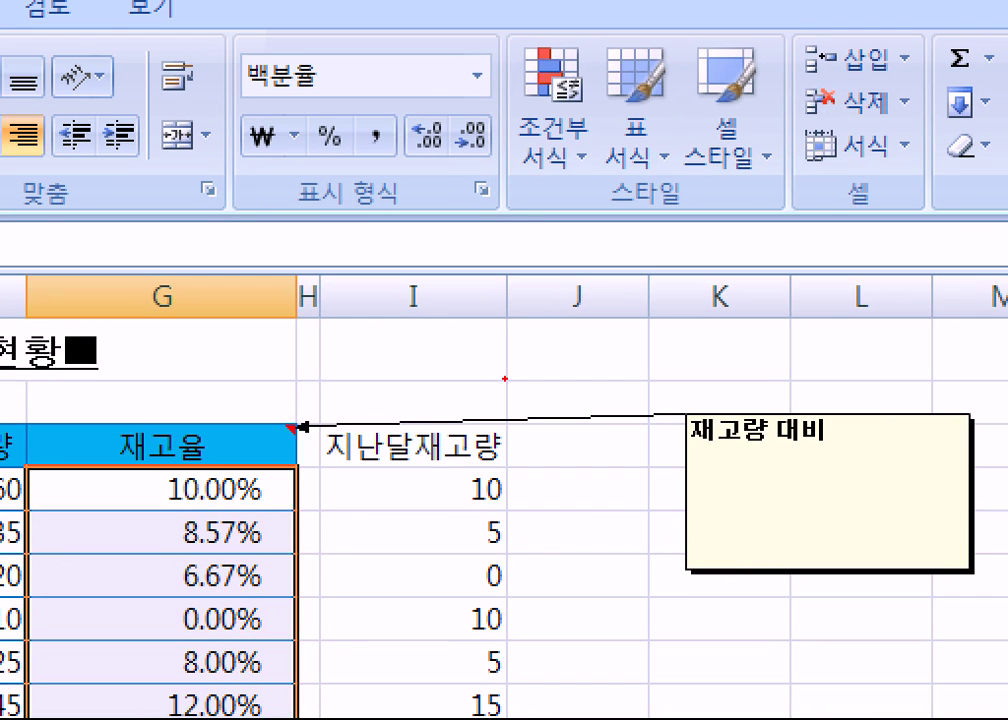
mouse_move(546, 209)
left_mouse_down()
mouse_move(610, 50)
mouse_move(590, 270)
left_mouse_up()
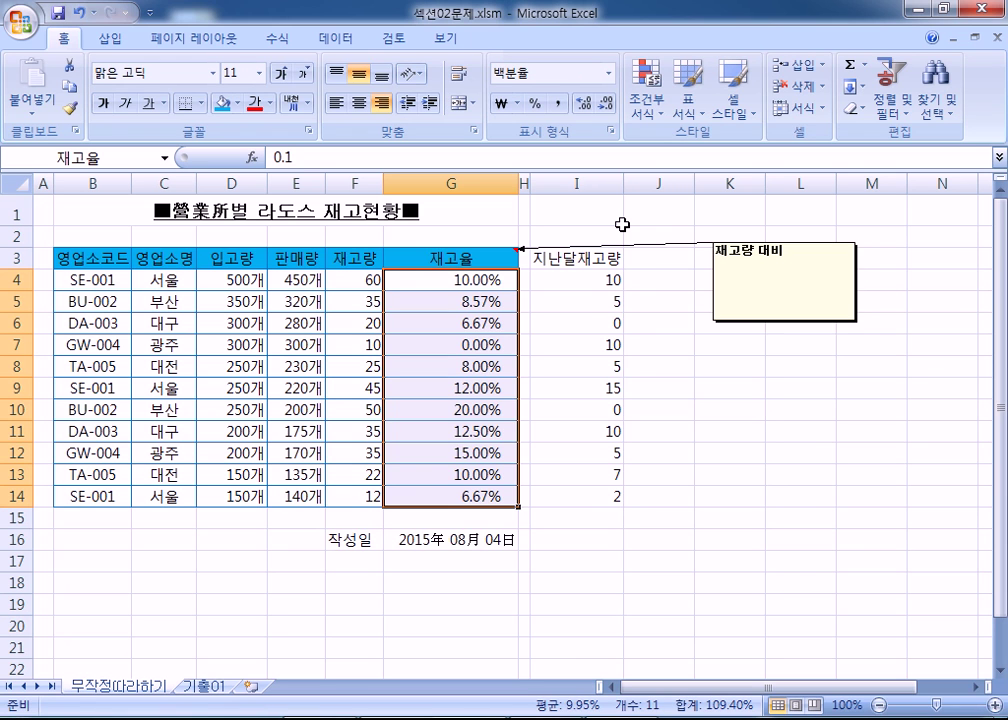
- Review the 작성일 date in G16, the 지난달재고량 values in I4:I14 and the 재고량 values in F4:F14
left_click(390, 540)
scroll(479, 441, "down", 3)
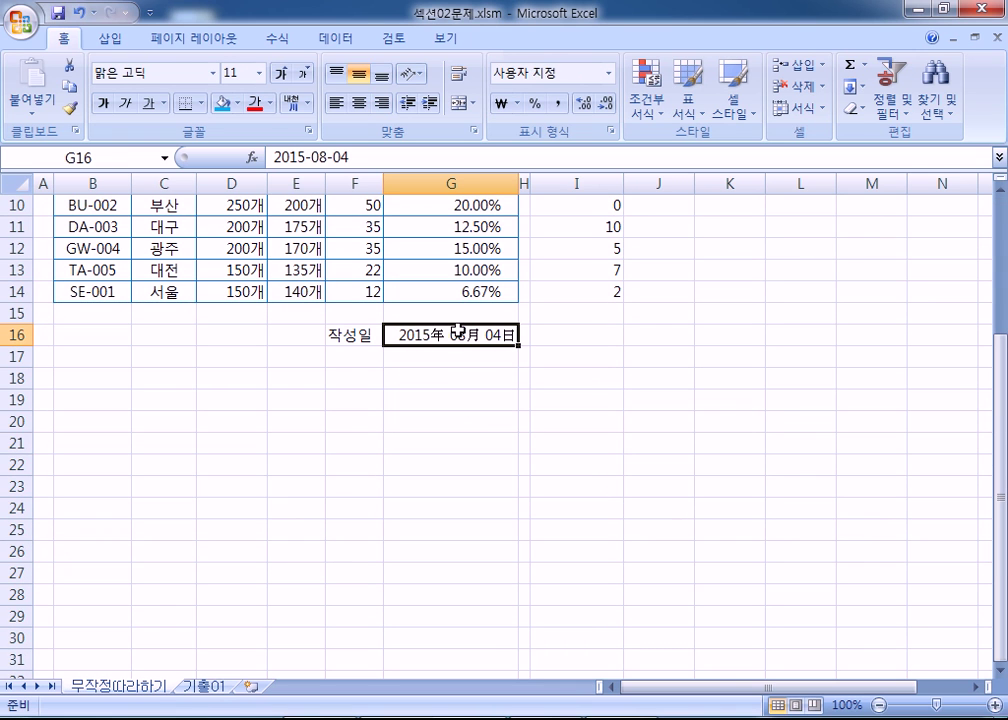
scroll(583, 298, "up", 3)
left_click_drag(583, 283, 585, 496)
left_click_drag(364, 286, 349, 490)
left_click(363, 285)
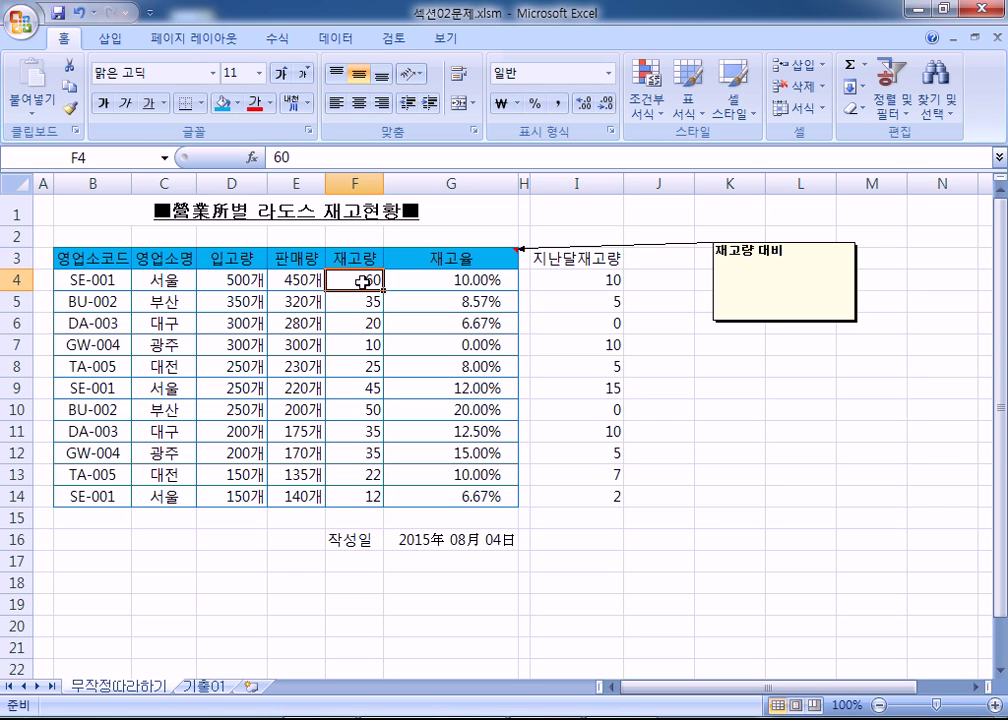
- Set the width of column A to 1 on the 기출01 sheet
left_click(218, 688)
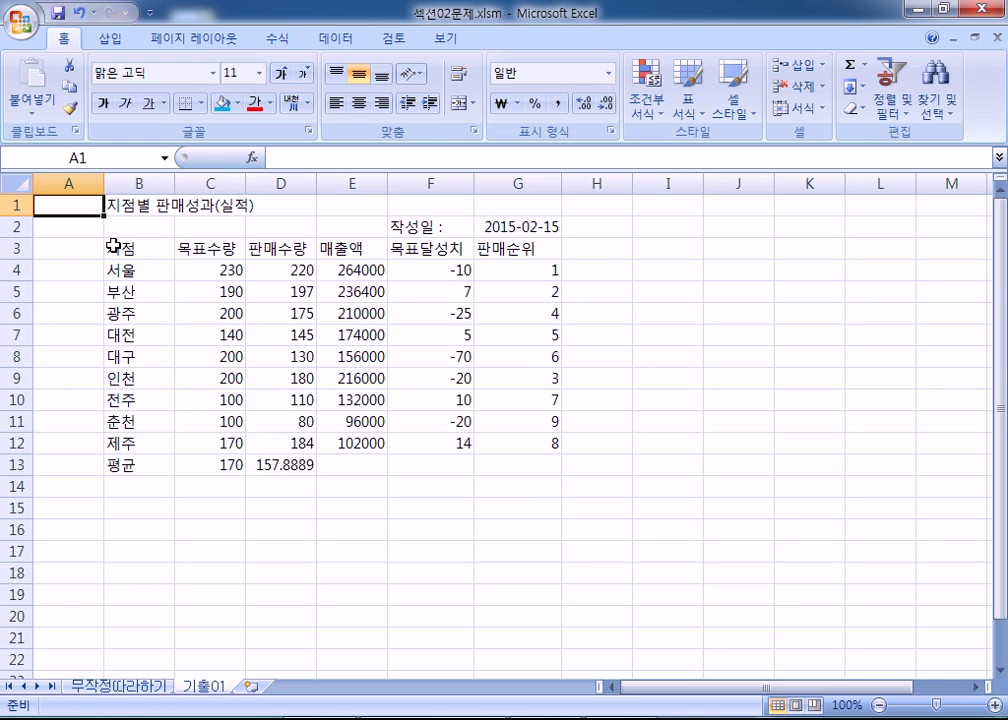
right_click(69, 181)
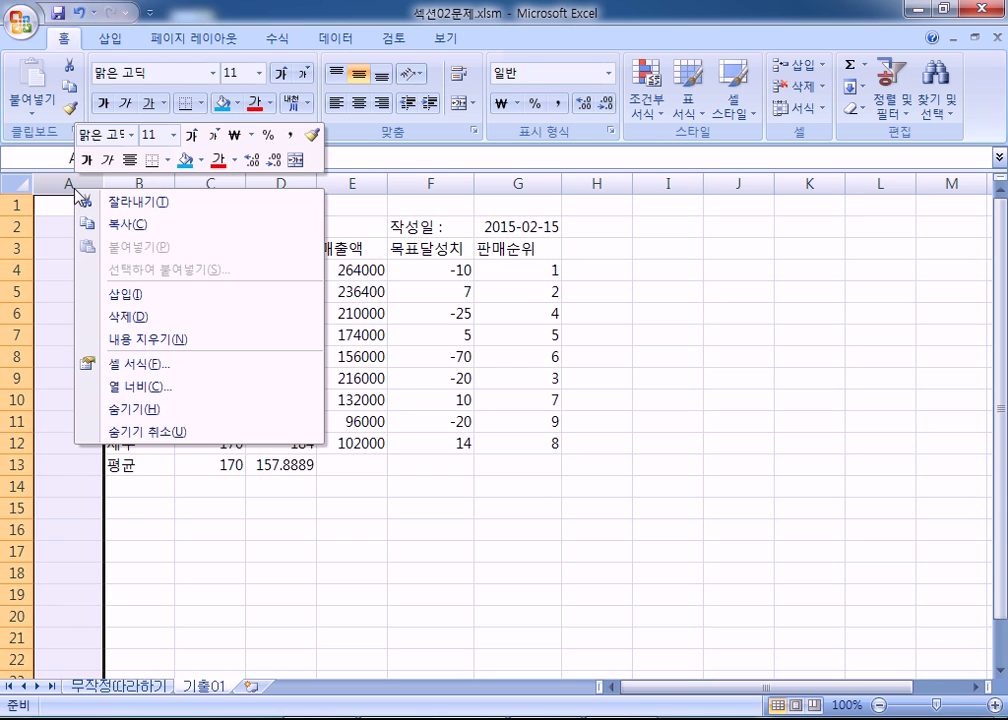
left_click(124, 387)
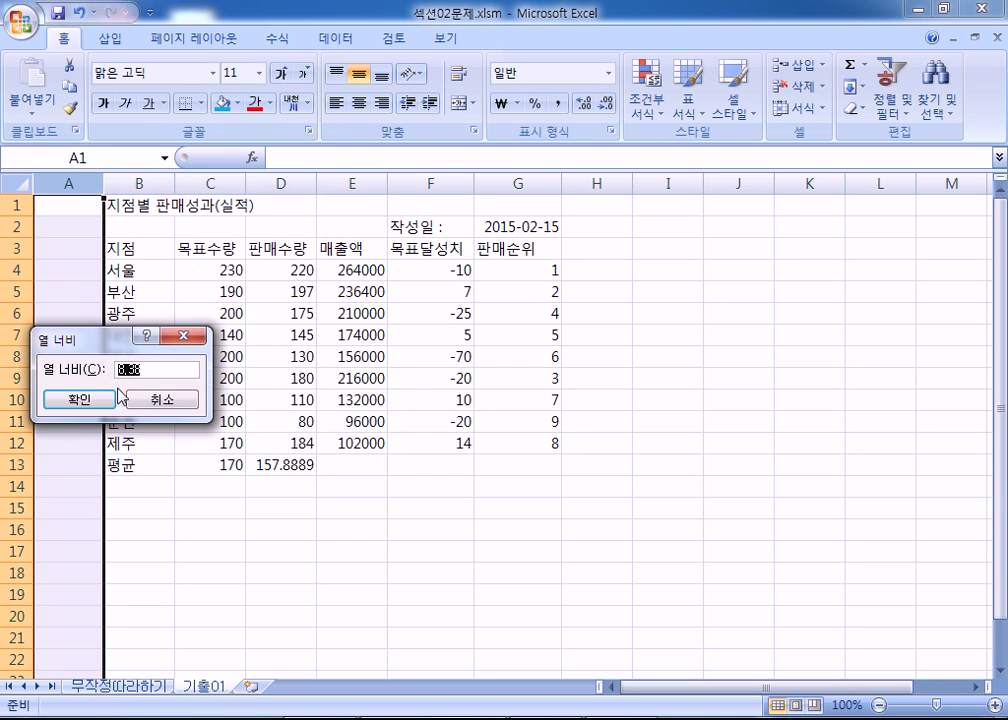
type("1")
left_click(88, 401)
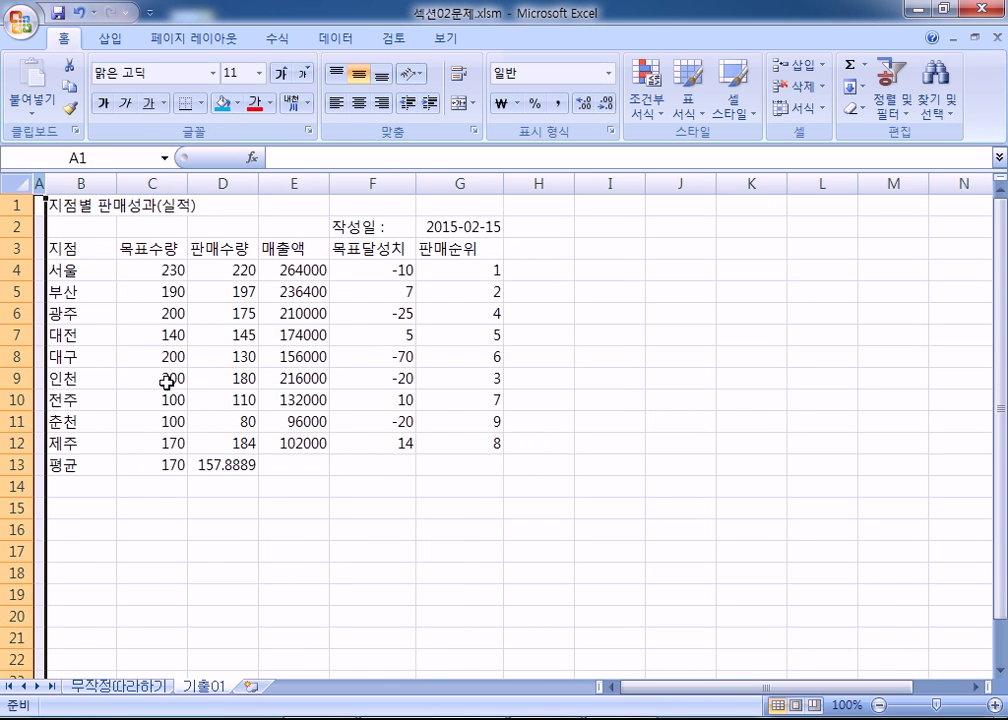
- Undo the width change of column A and set its width to 1 again
scroll(40, 190, "up", 1)
scroll(48, 247, "up", 3)
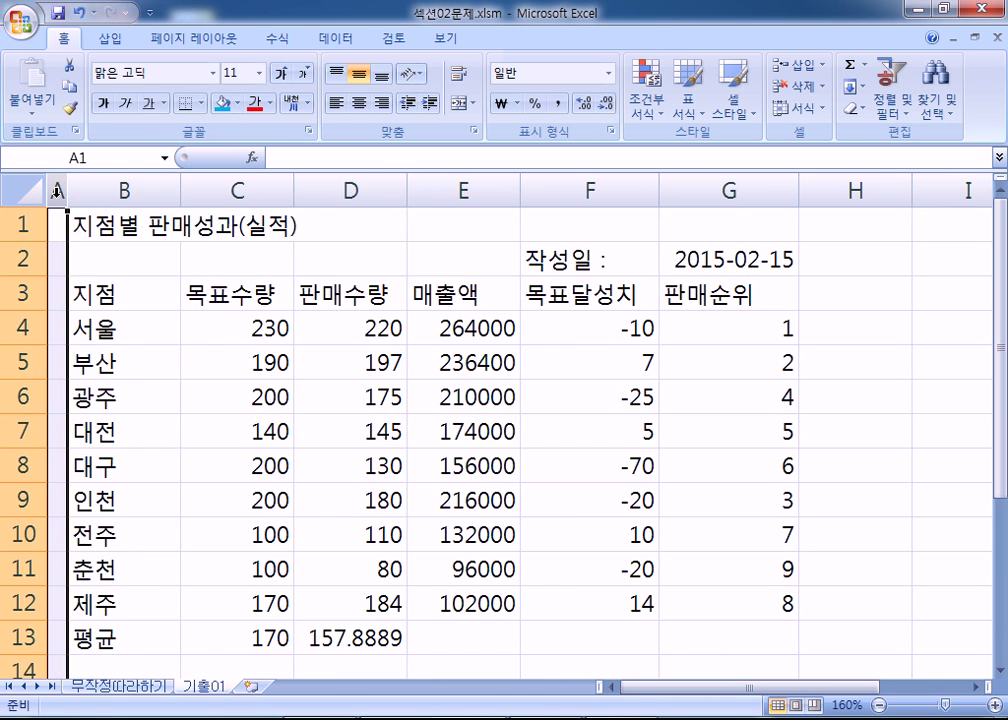
scroll(57, 190, "down", 3)
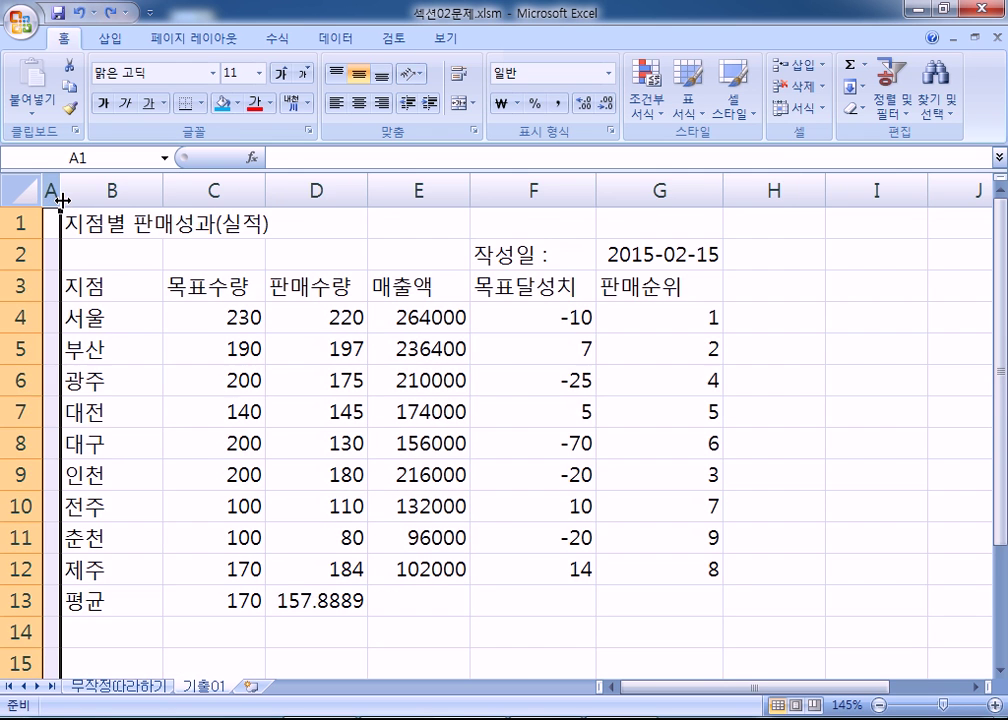
scroll(64, 200, "down", 1)
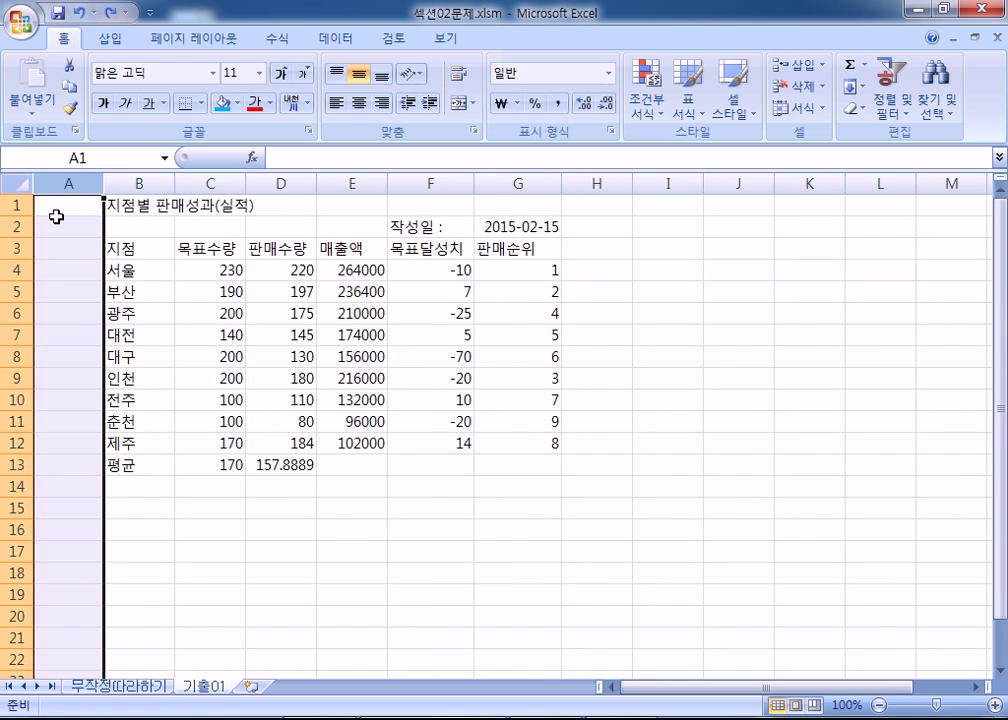
scroll(56, 218, "up", 3)
right_click(86, 190)
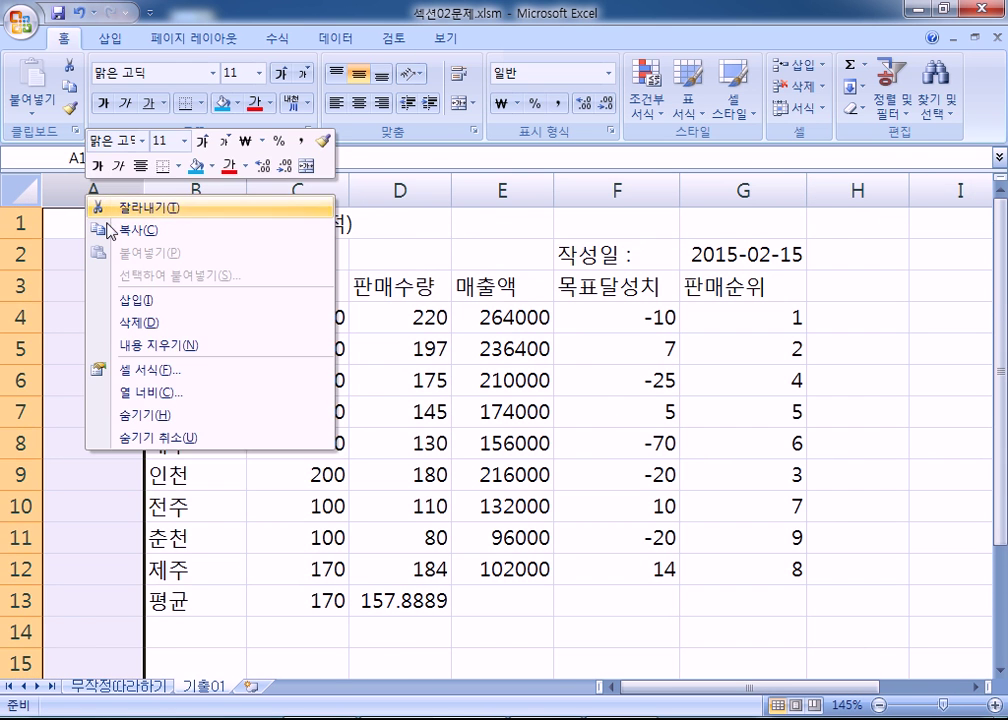
left_click(133, 393)
type("1")
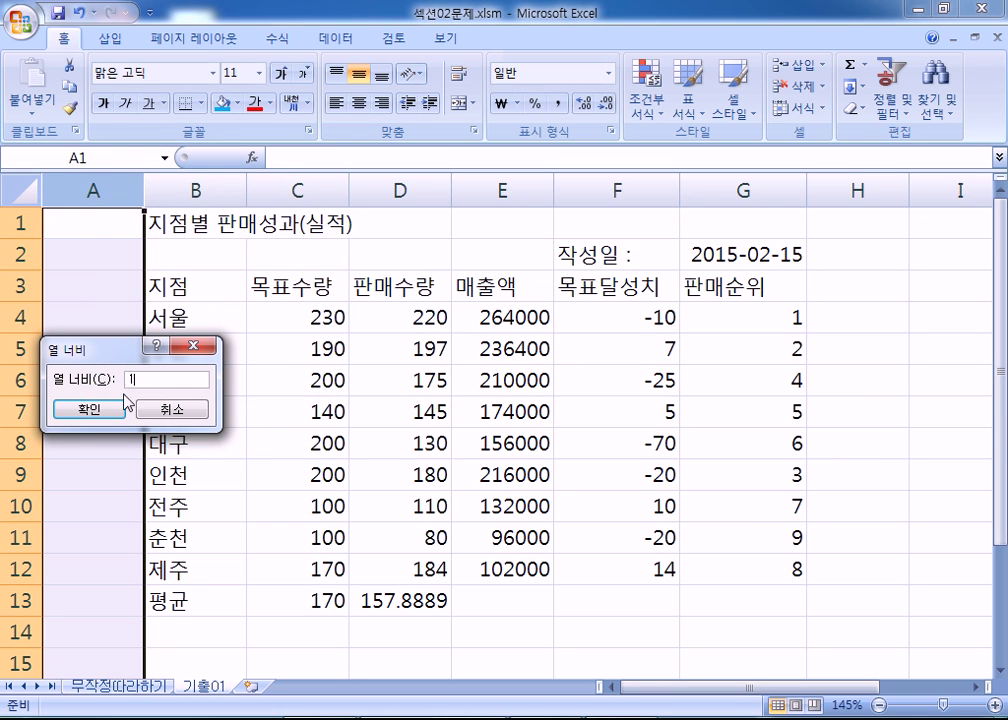
left_click(105, 411)
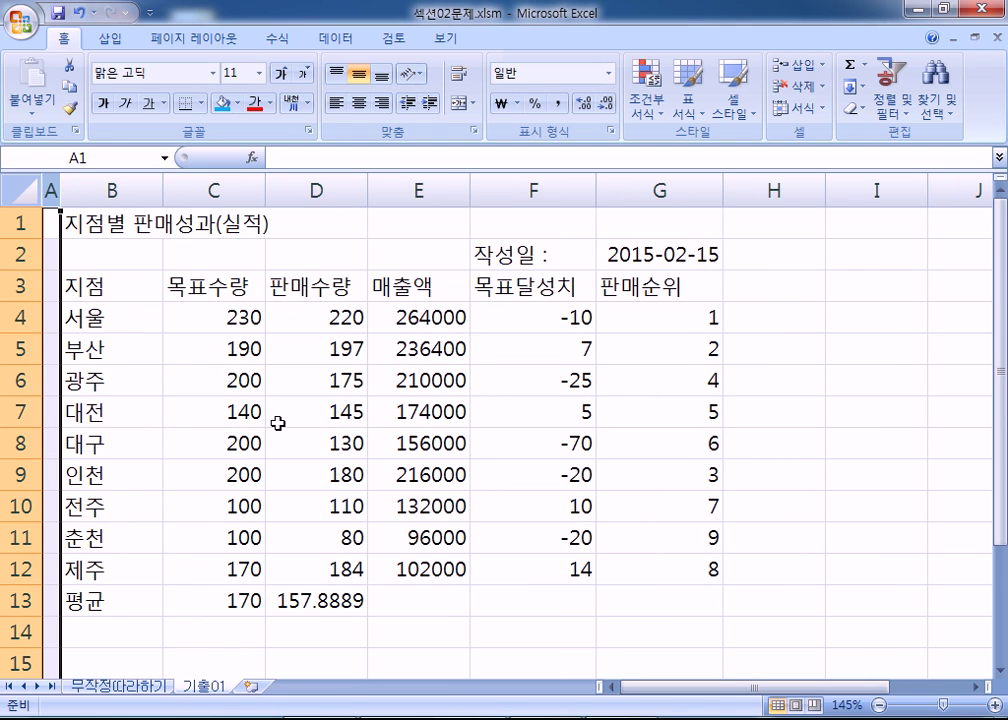
- Define the name 작성일 for the date cell G2
left_click(650, 254)
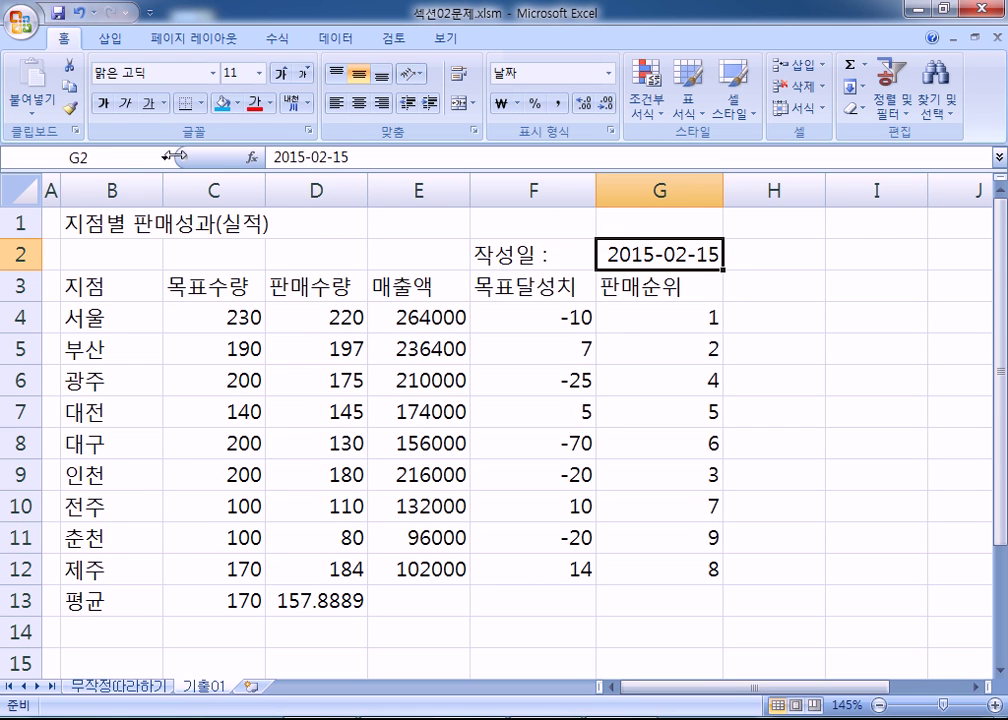
left_click(93, 157)
type("작")
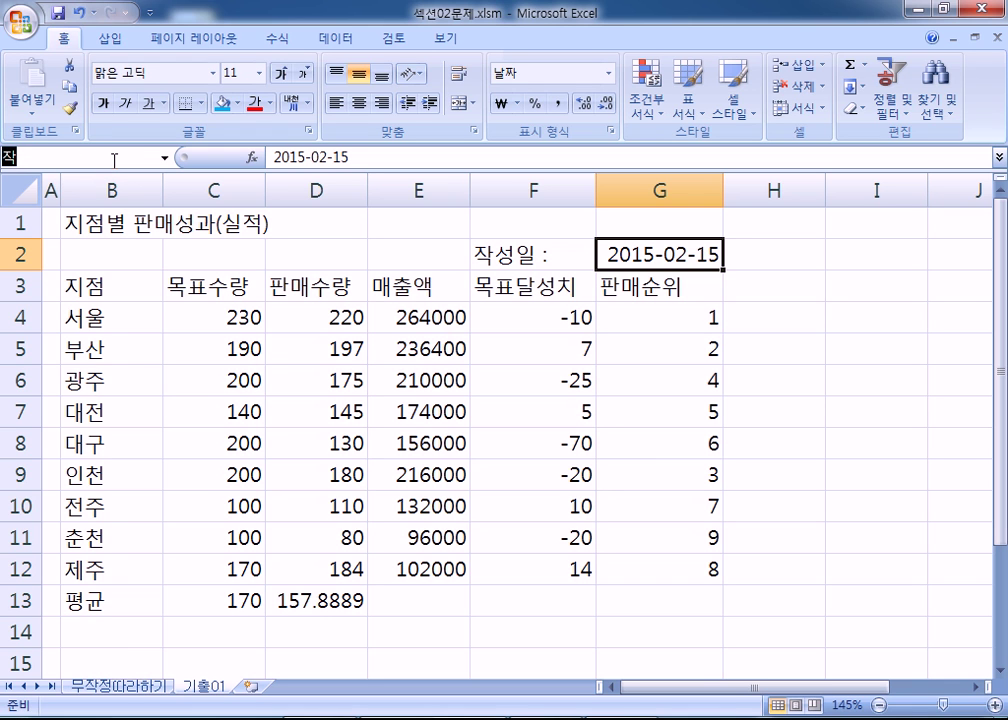
type("성일")
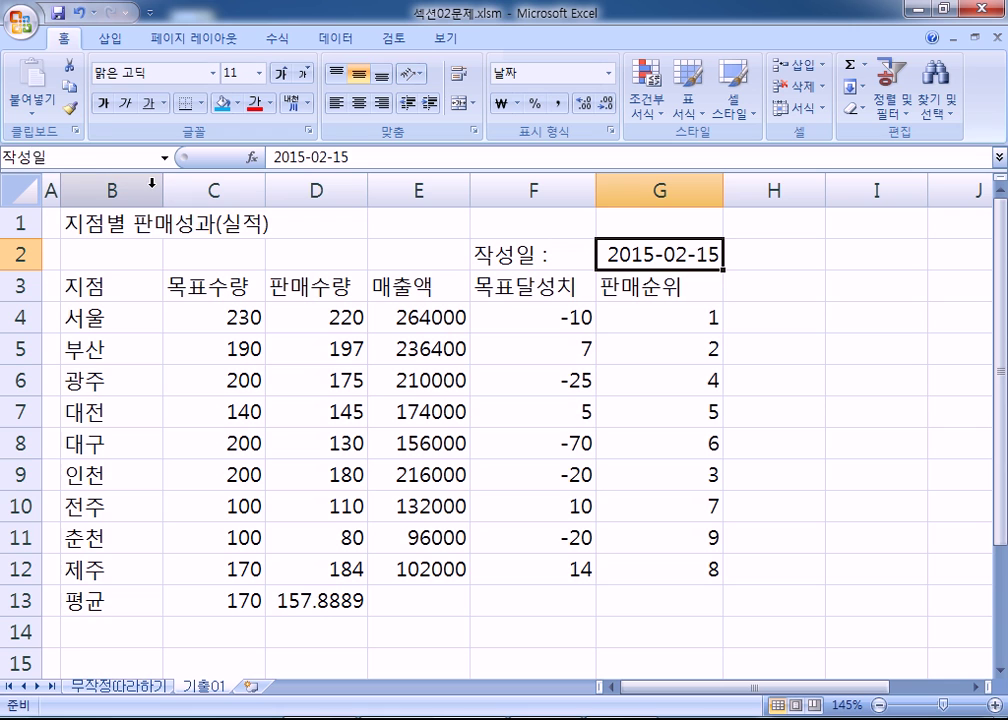
key("Return")
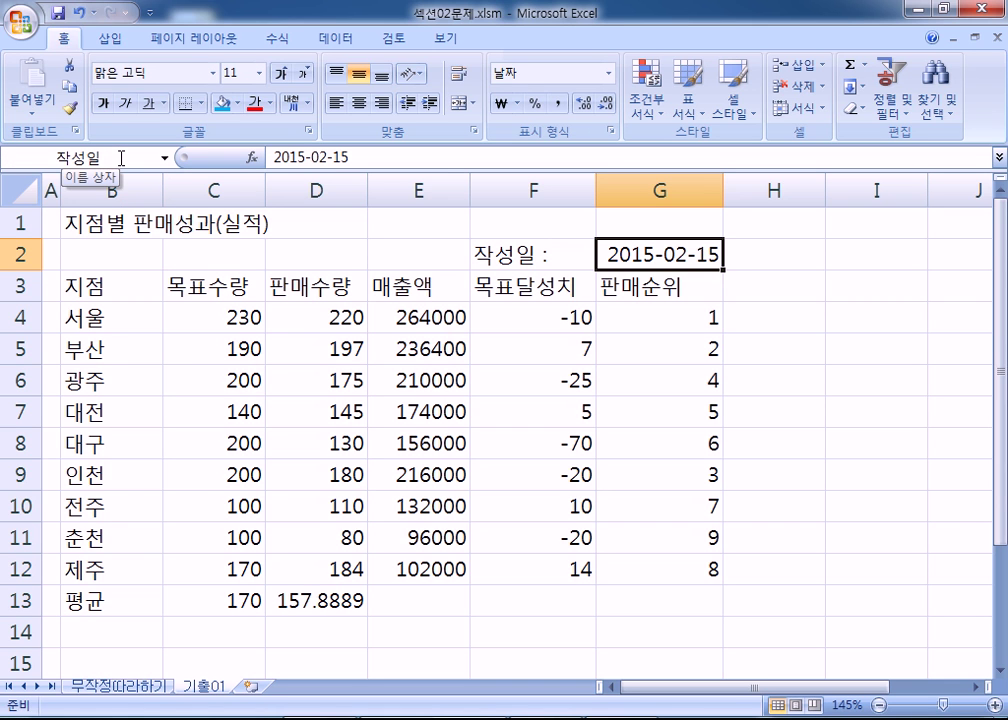
- Merge and center the title 지점별 판매성과(실적) across B1:G1
left_click(76, 224)
left_click_drag(98, 226, 640, 214)
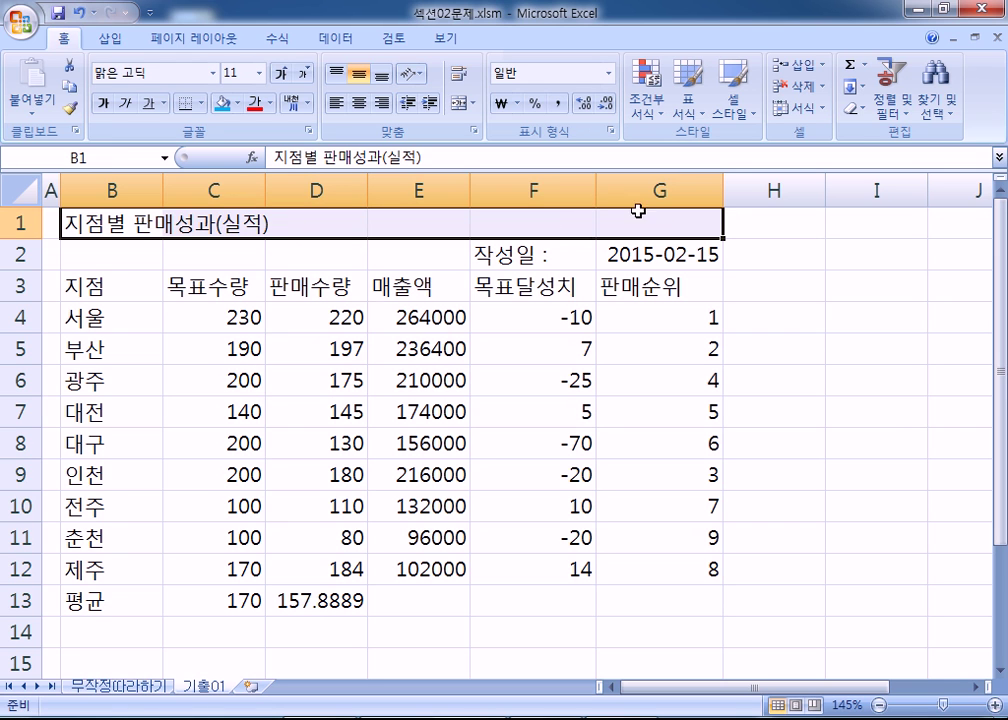
left_click(461, 104)
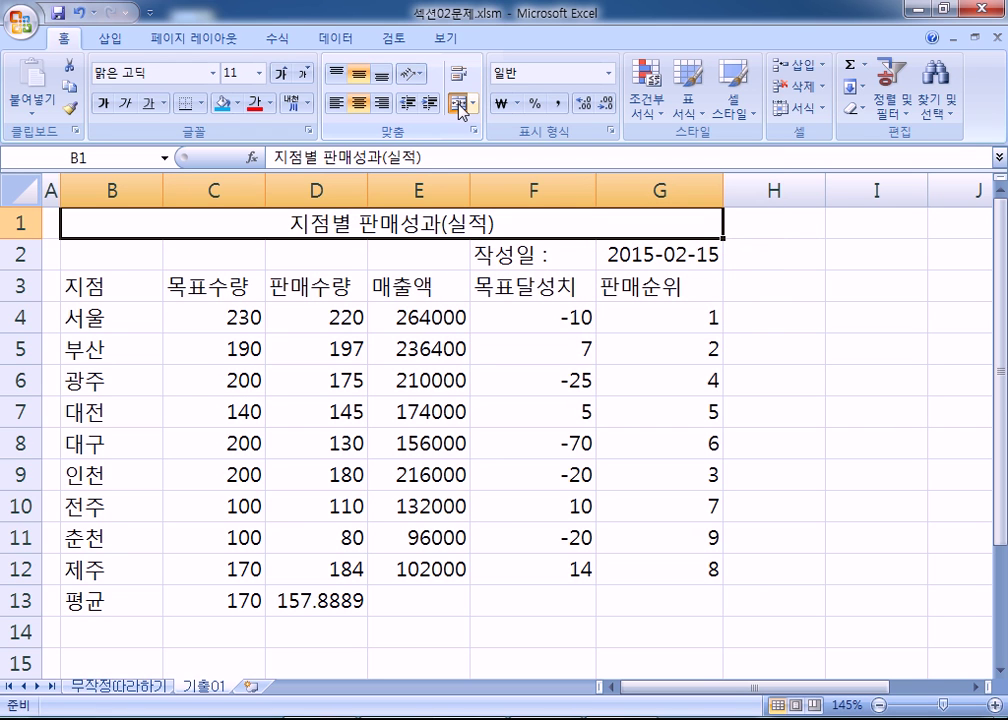
left_click(166, 78)
type("궁서체")
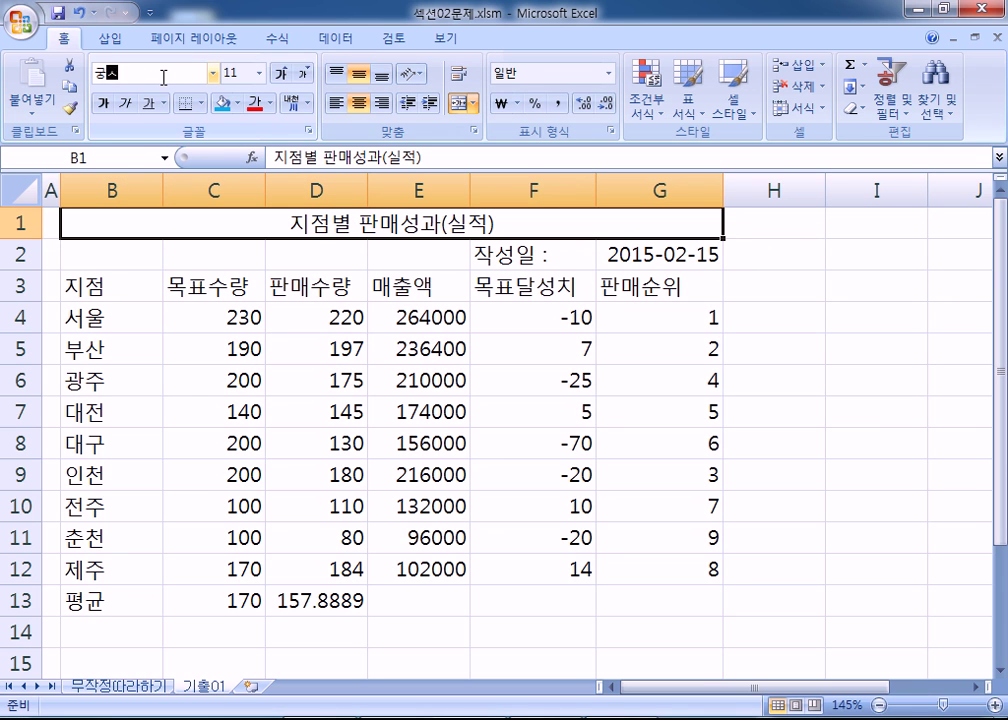
key("Escape")
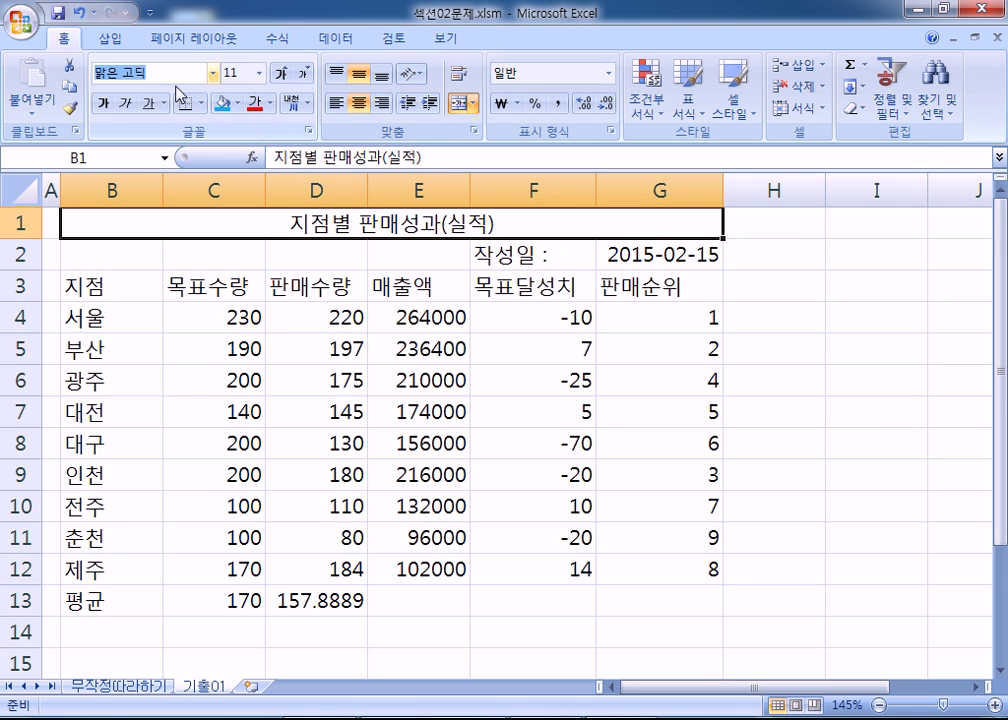
- Look through the list of available fonts for the merged title in B1:G1 without choosing one
left_click(213, 73)
scroll(230, 230, "down", 7)
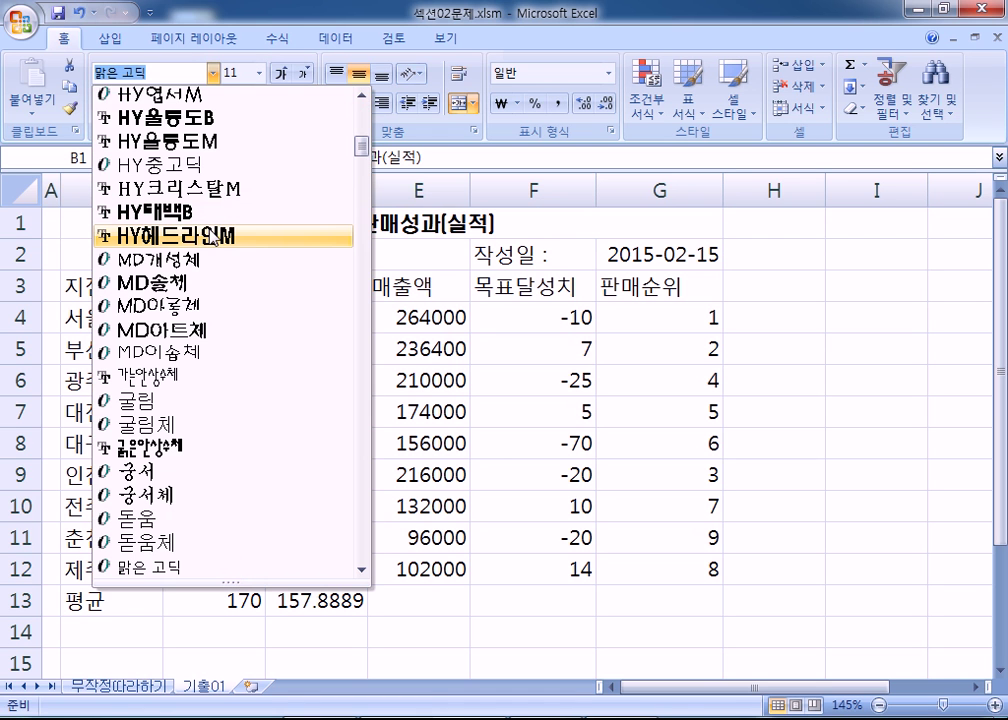
scroll(360, 140, "up", 7)
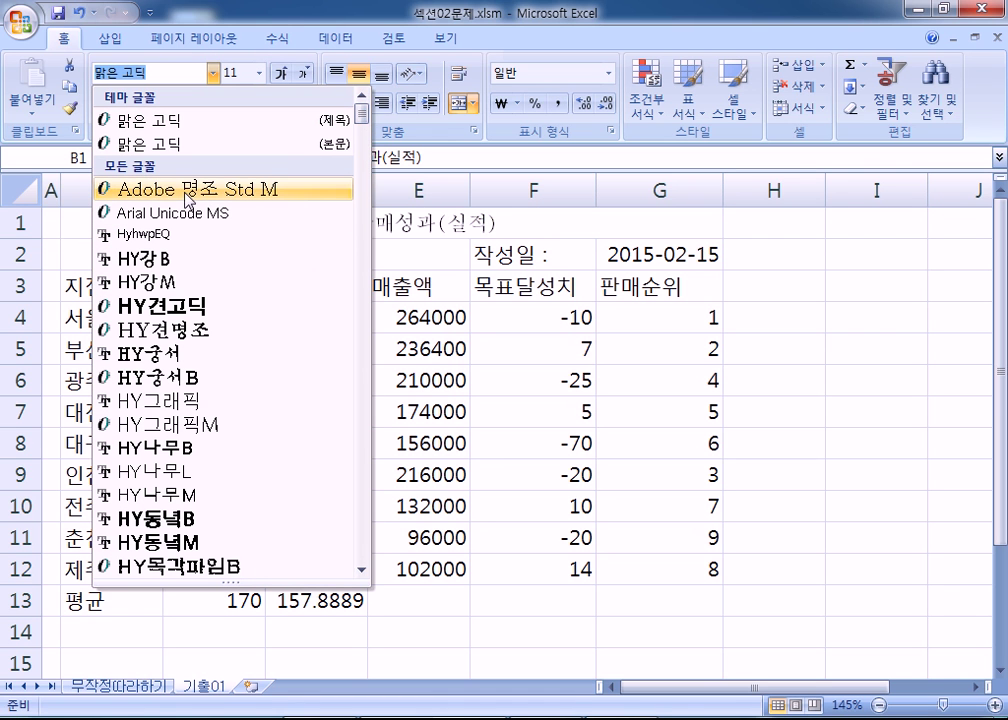
scroll(353, 124, "down", 12)
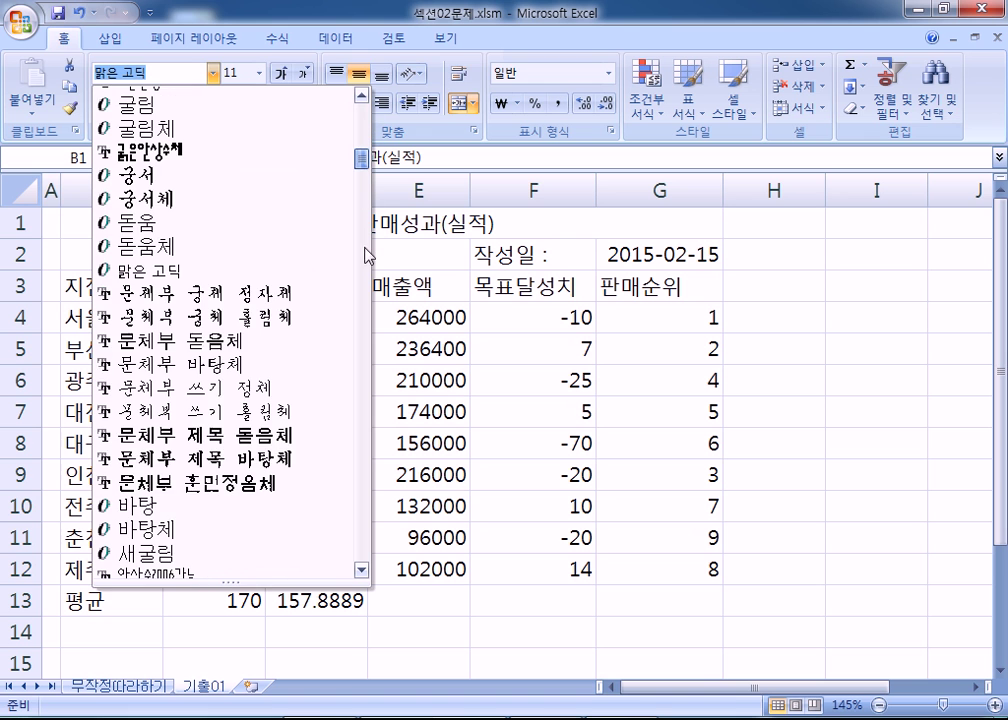
scroll(367, 268, "down", 15)
scroll(367, 268, "up", 10)
scroll(355, 200, "up", 5)
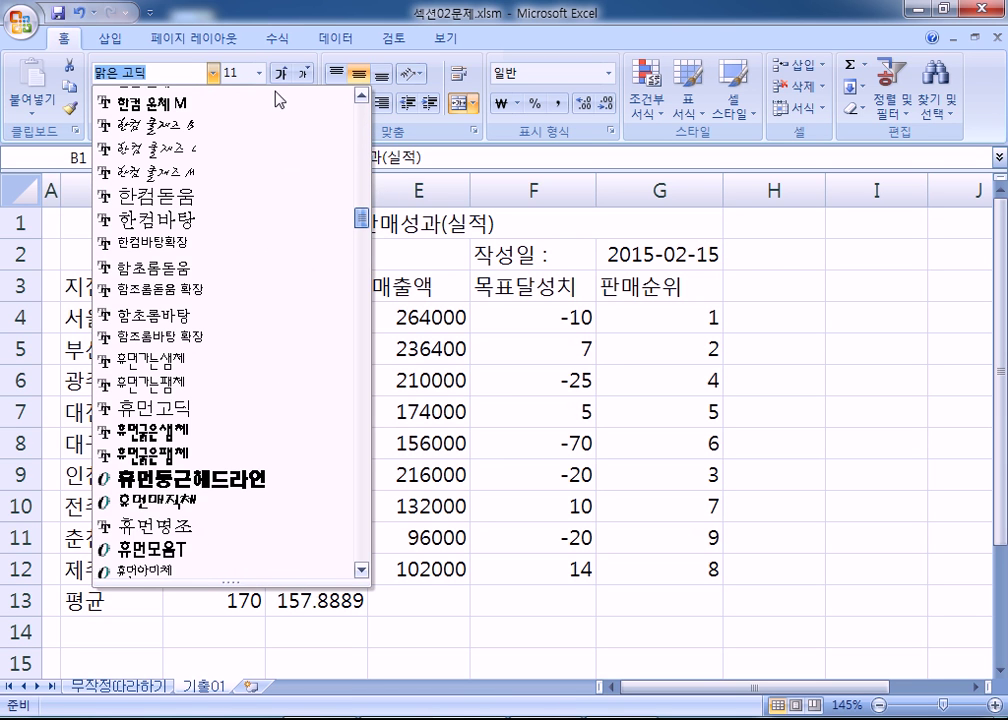
scroll(349, 135, "up", 14)
left_click(170, 77)
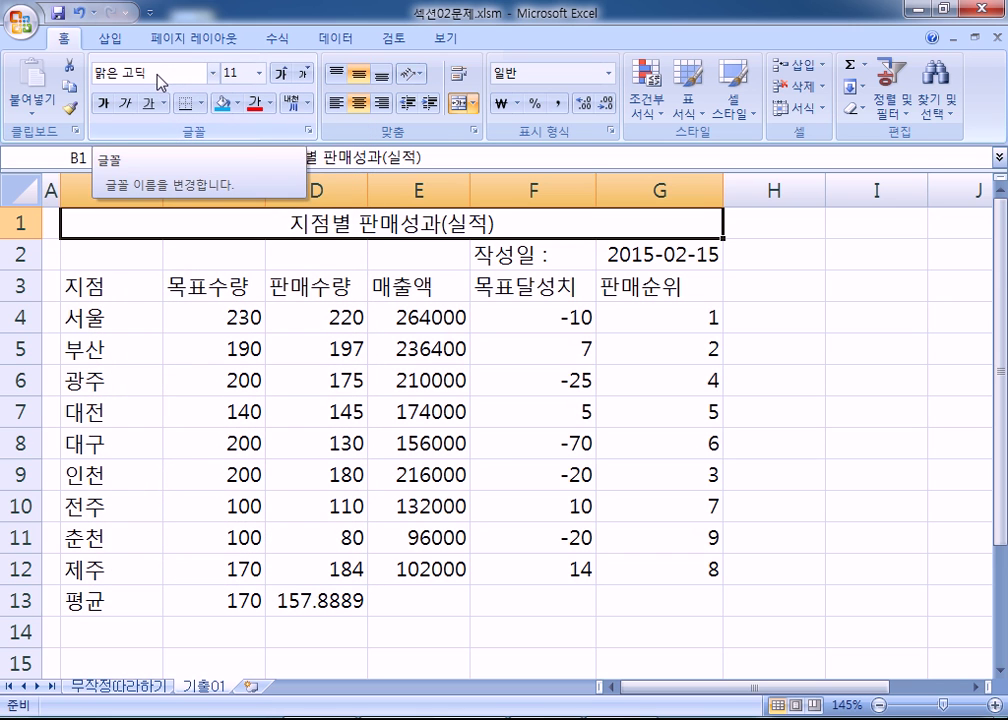
- Set the font of the merged title in B1:G1 to 궁서체 at size 16
left_click(157, 82)
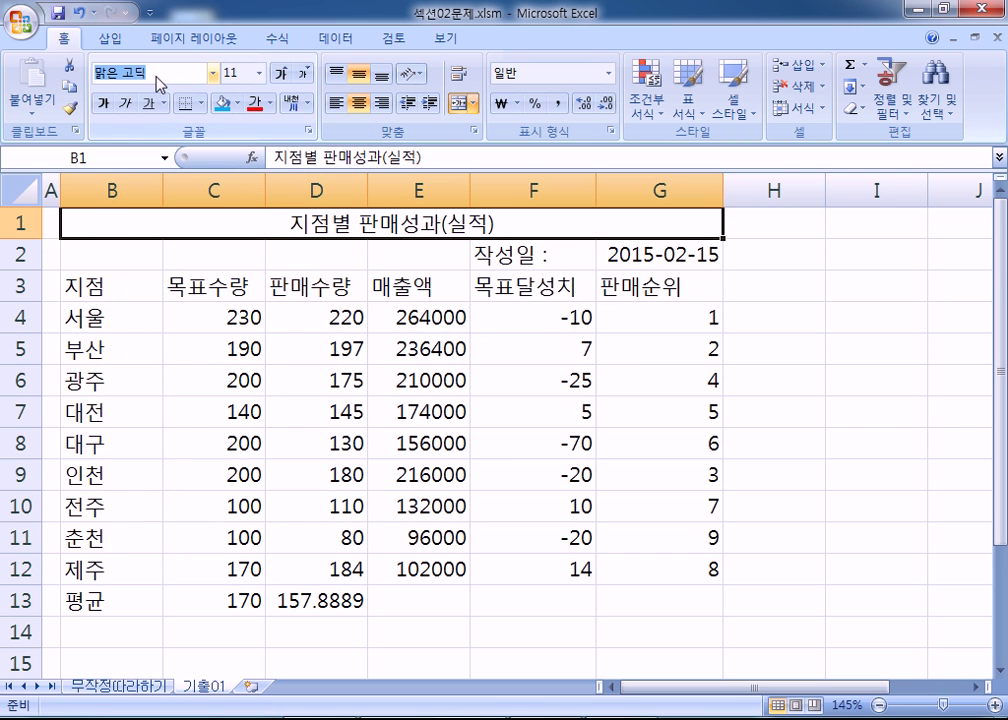
type("궁서체")
key("Return")
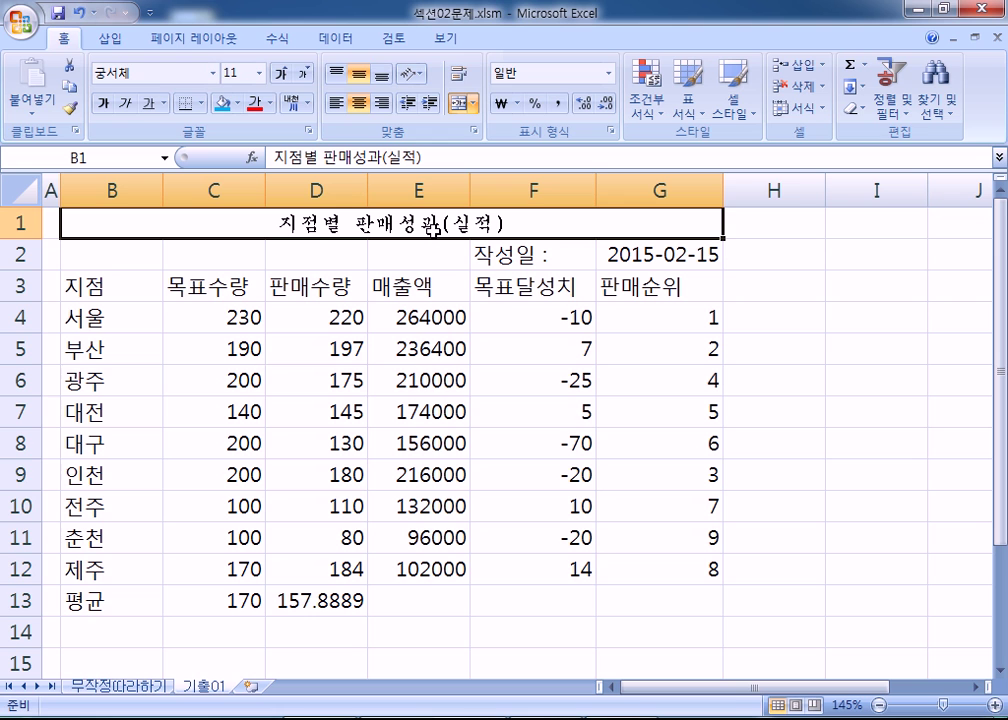
left_click(240, 73)
type("16")
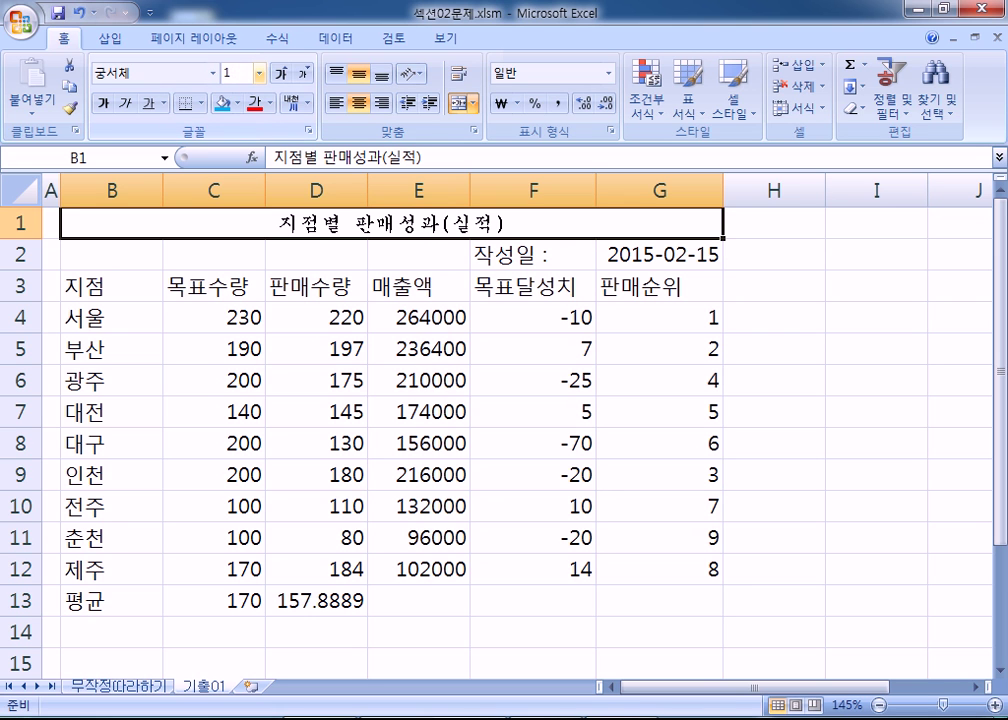
key("Return")
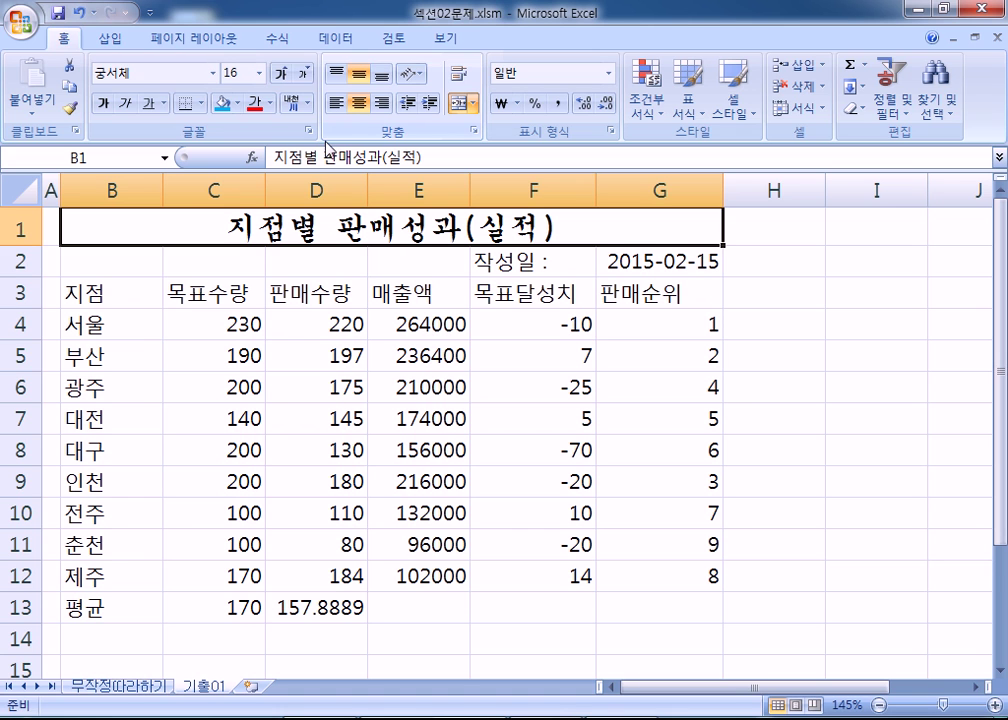
- Make the title in B1:G1 bold and give it a double underline (이중 밑줄)
left_click(105, 110)
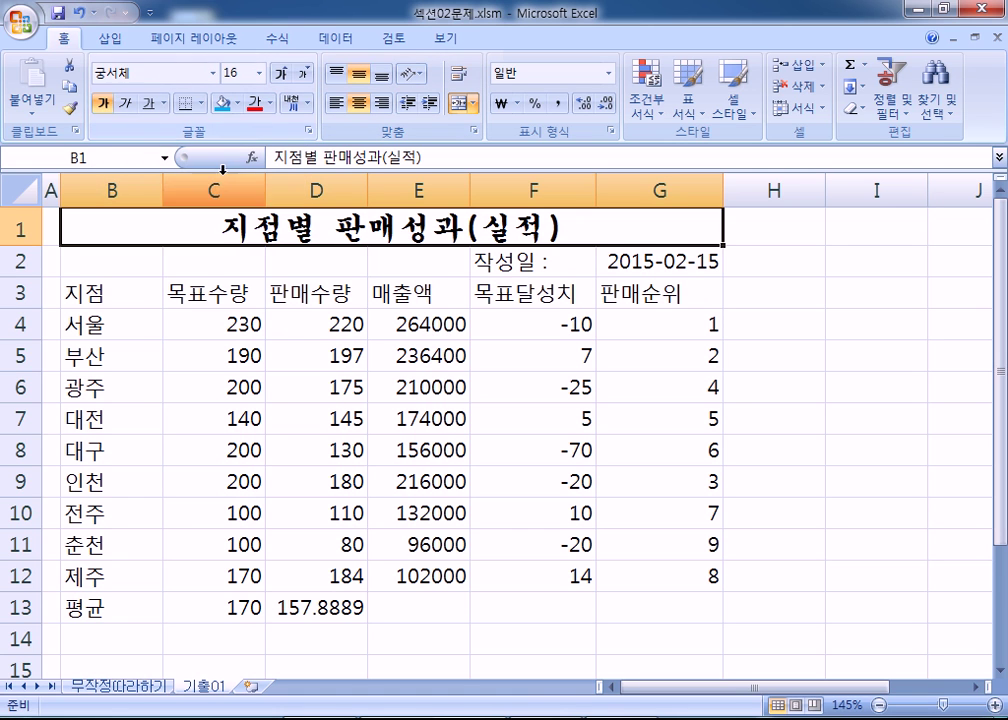
left_click(165, 103)
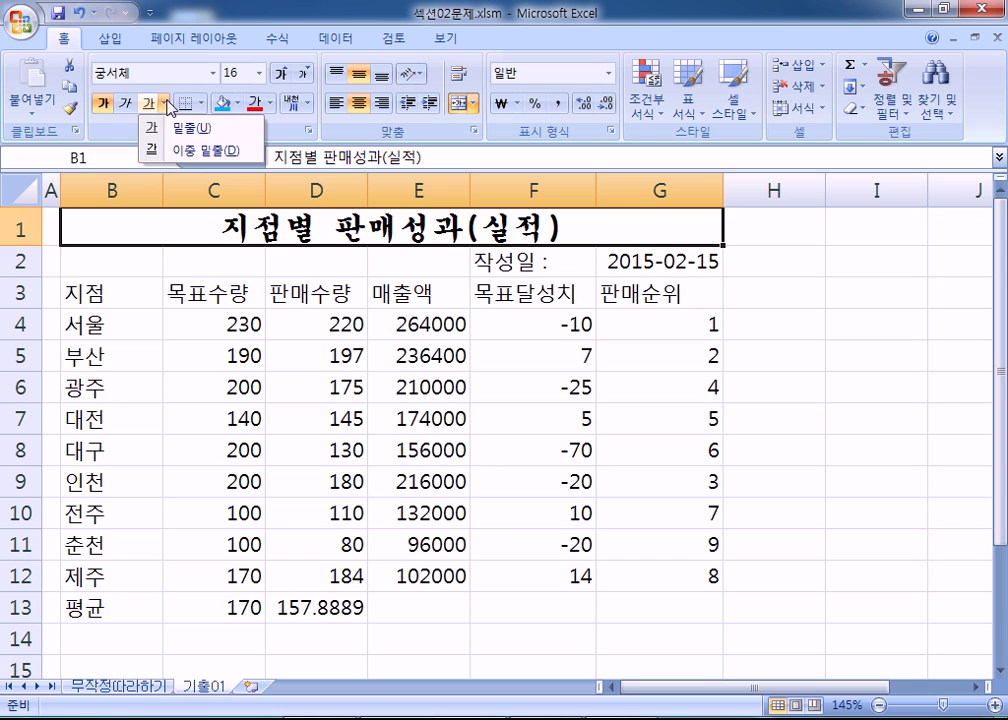
left_click(196, 150)
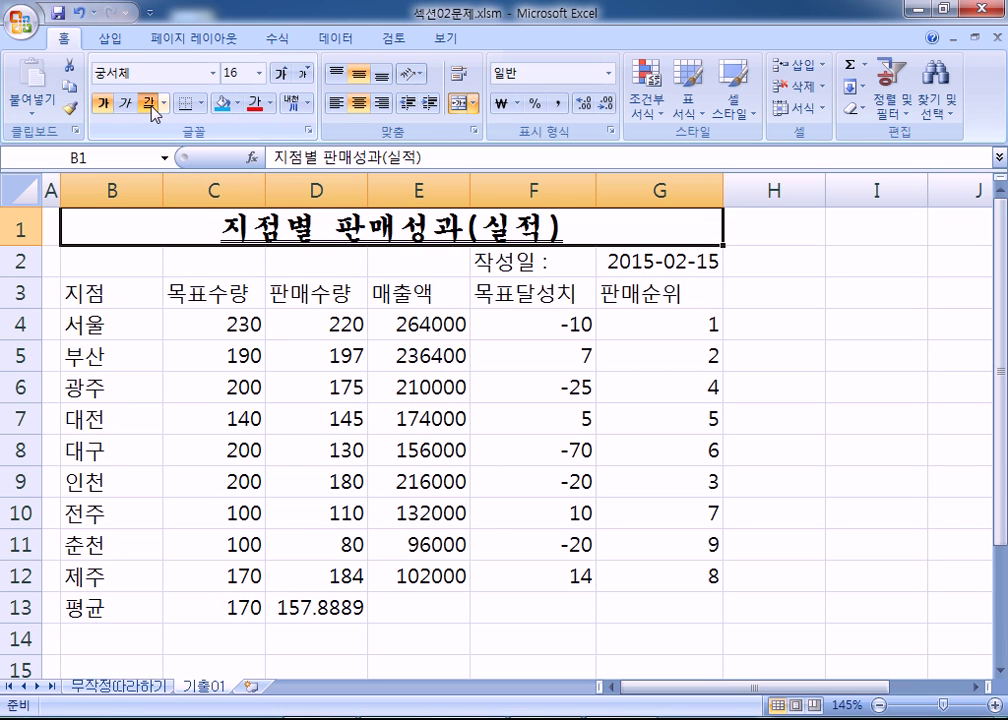
left_click(165, 103)
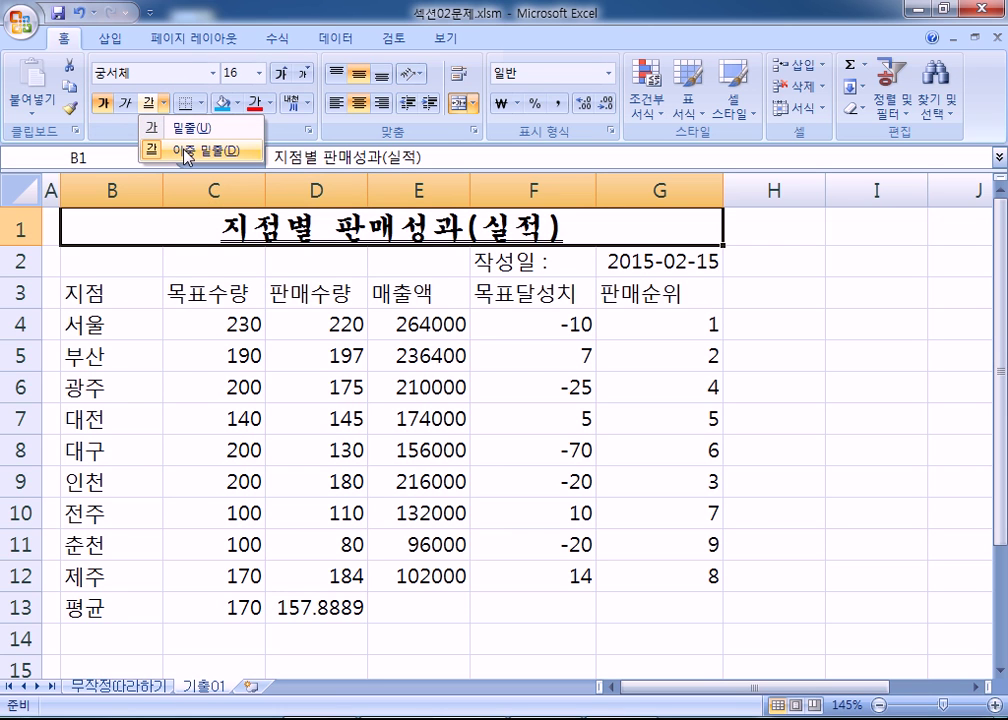
left_click(187, 155)
left_click(165, 104)
left_click(178, 153)
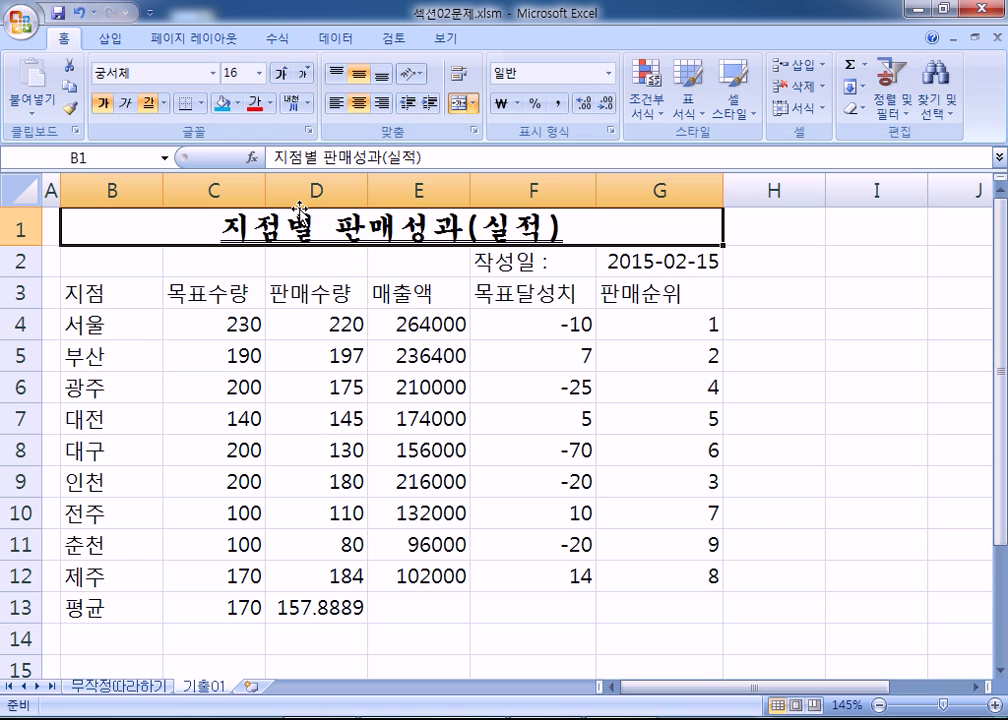
double_click(489, 226)
key("shift+Right")
key("shift+Right")
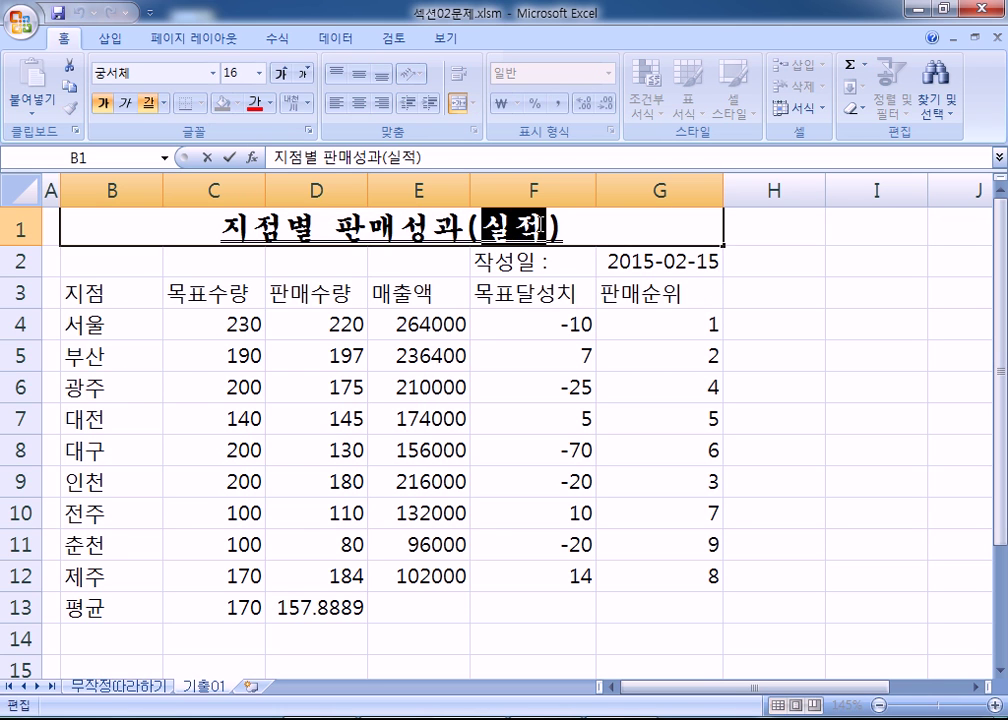
key("Escape")
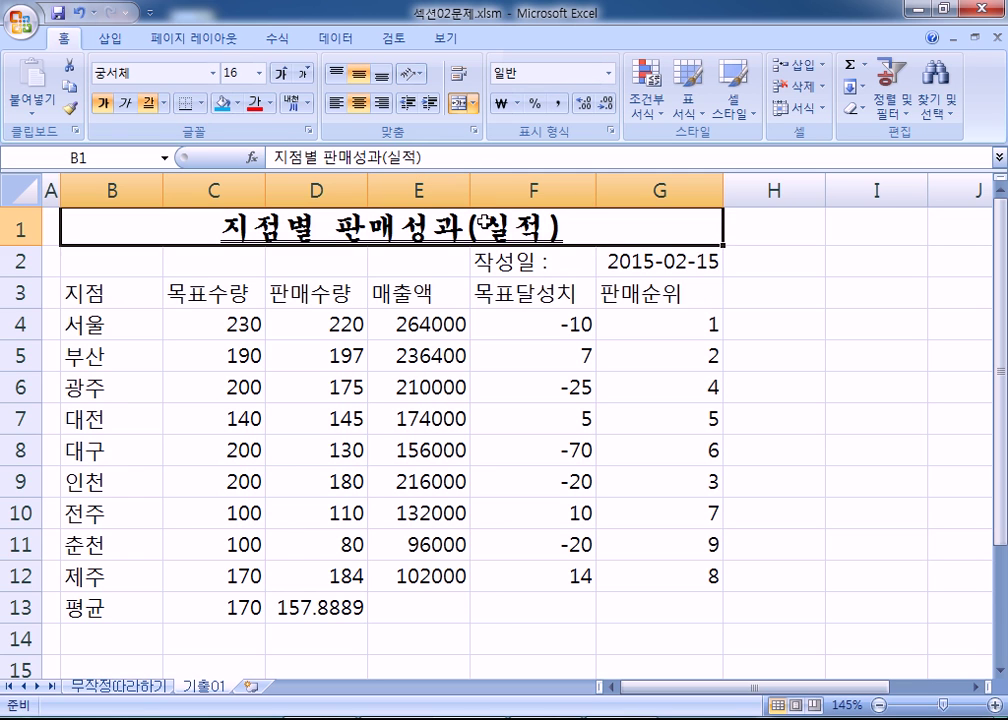
double_click(489, 223)
key("shift+Right")
key("shift+Right")
key("Escape")
- Convert the word 실적 in the B1 title to the Hanja 實績, using the Hanja-only input form
left_click_drag(388, 157, 417, 157)
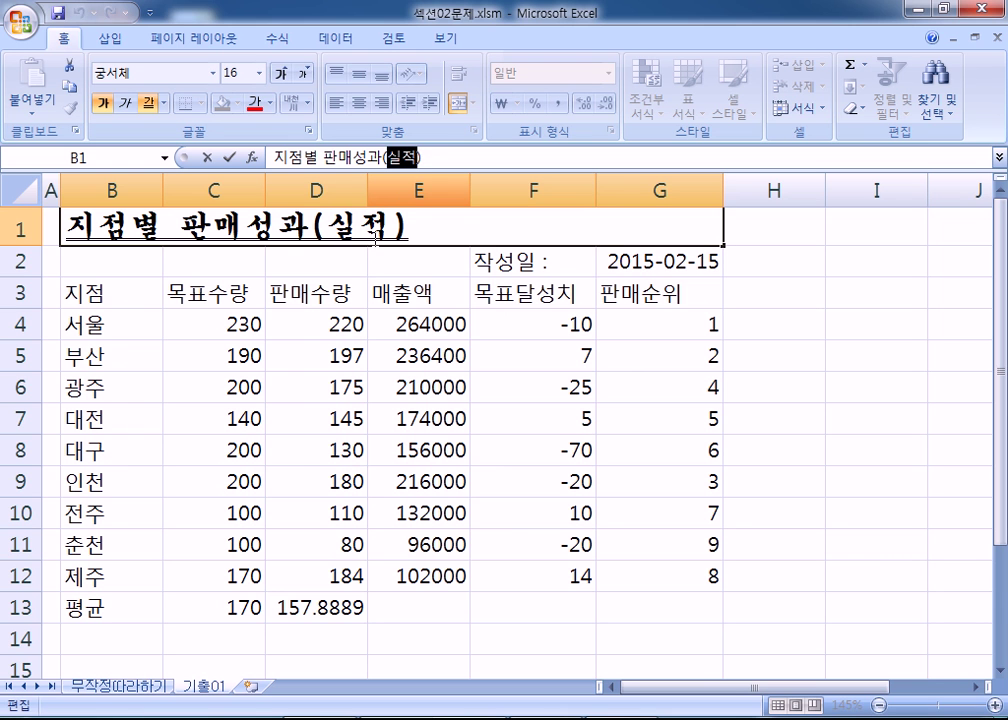
key("Hangul_Hanja")
left_click_drag(425, 192, 413, 47)
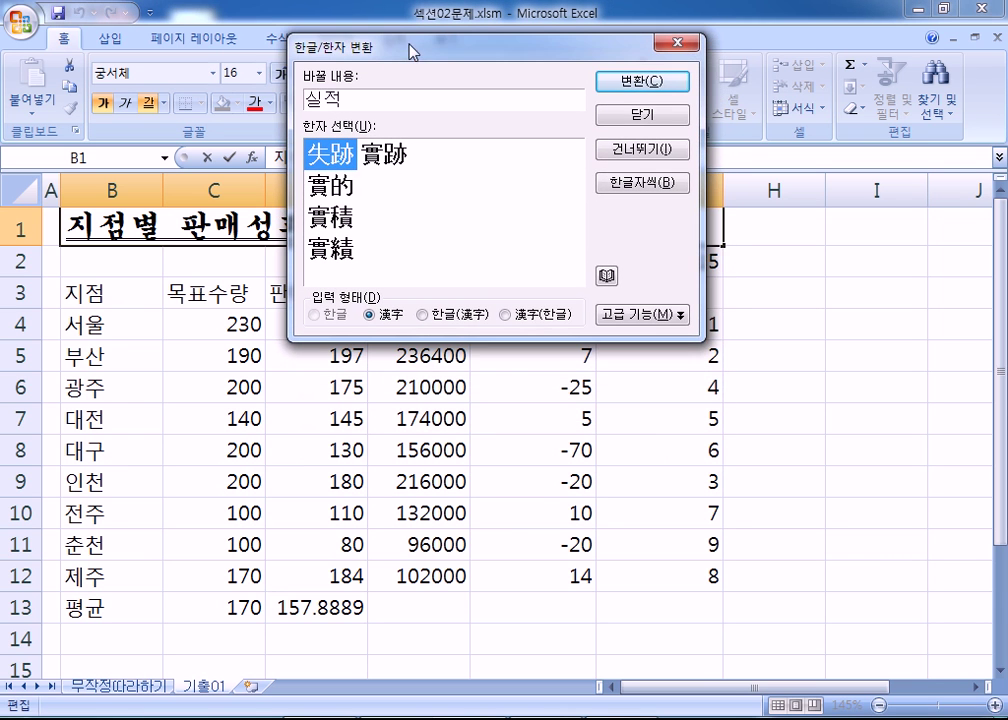
left_click(337, 249)
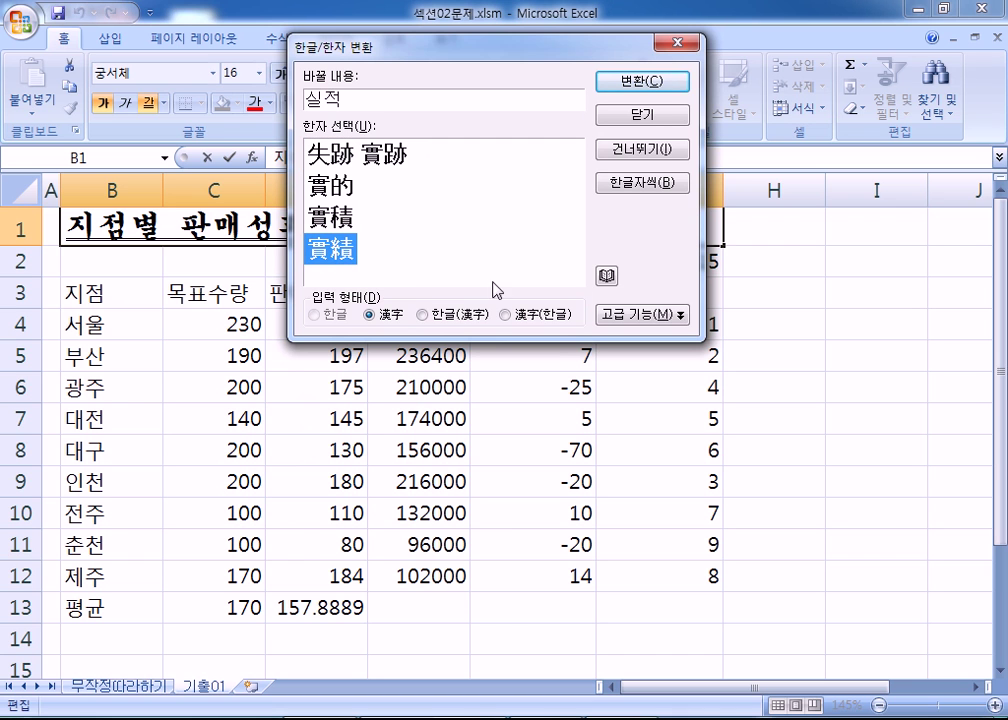
left_click(630, 84)
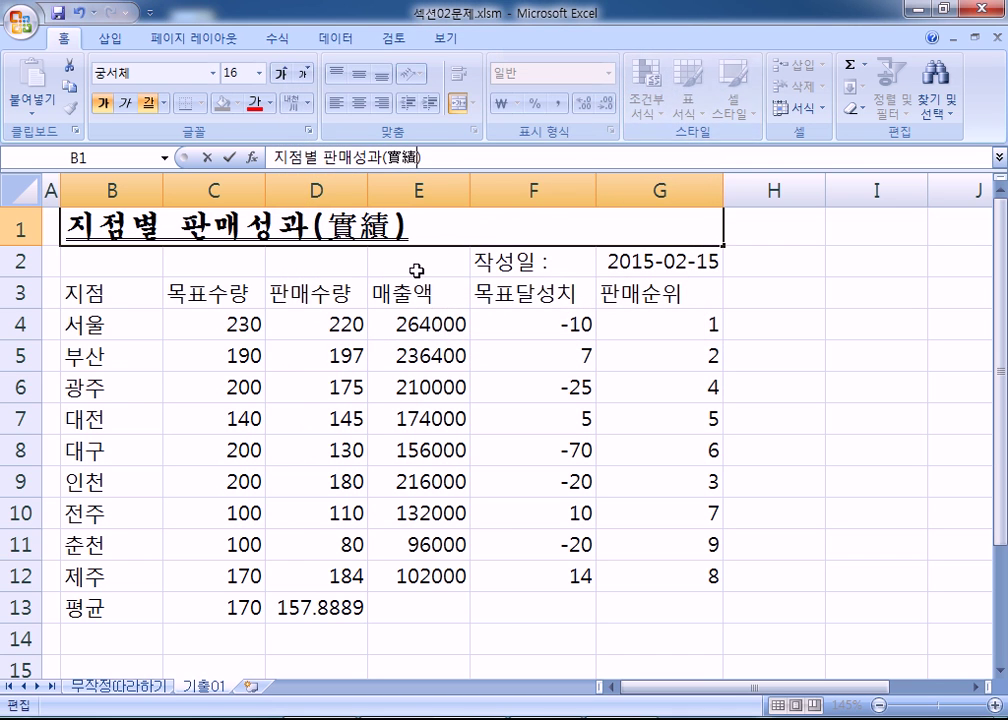
key("Return")
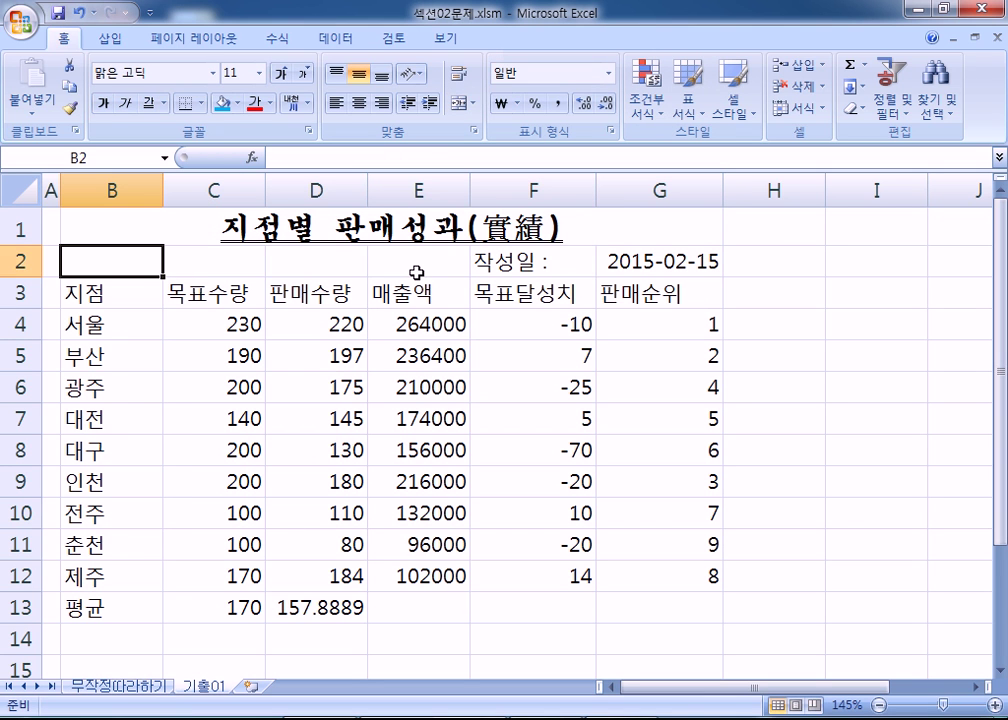
- Insert the special character ▣ in front of the title text in B1
double_click(194, 220)
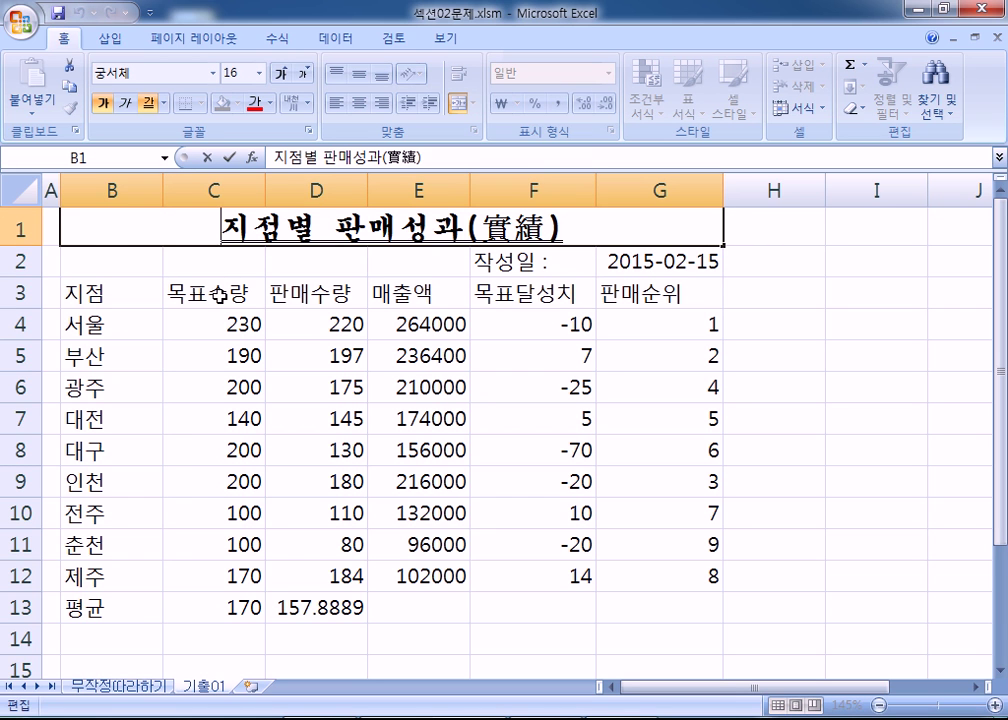
left_click(223, 231)
type("ㅁ")
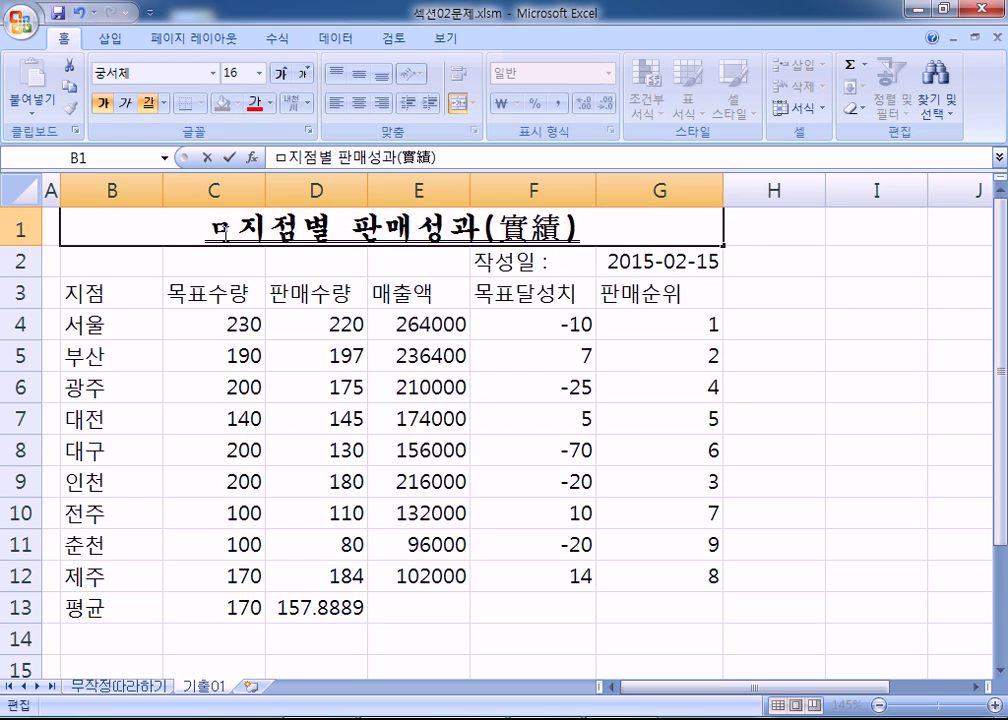
key("Hangul_Hanja")
key("Tab")
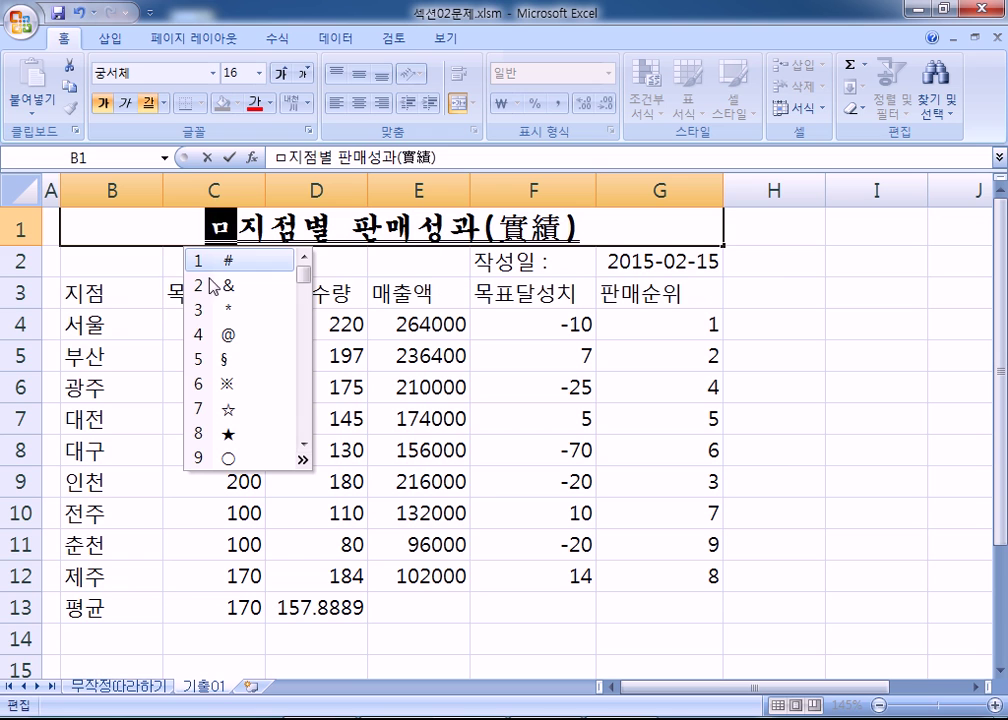
left_click(303, 455)
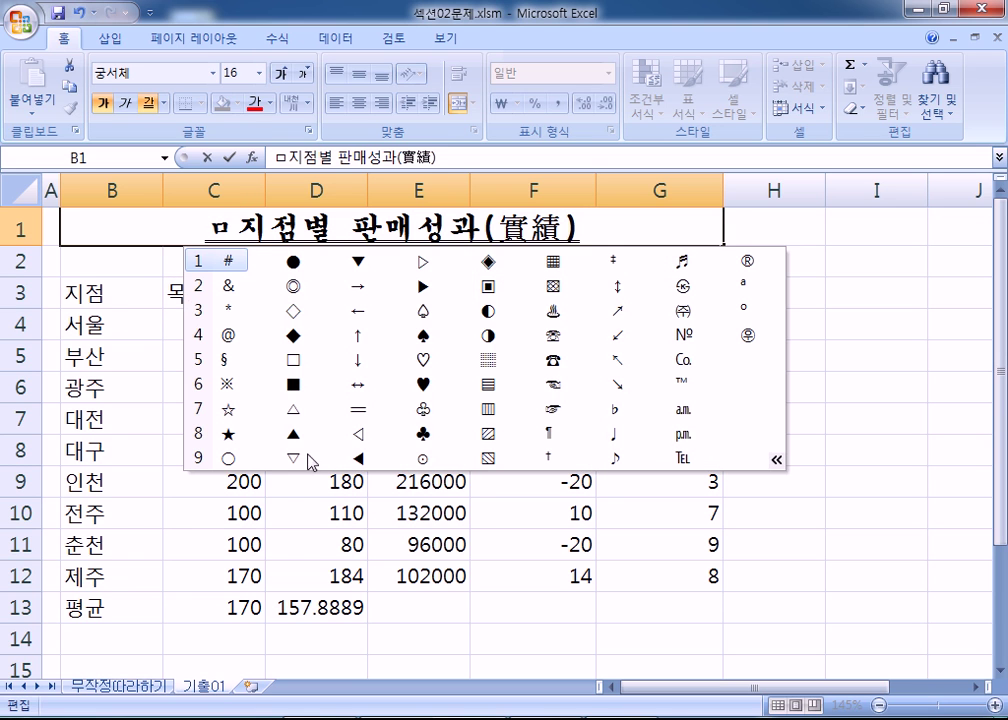
left_click(776, 459)
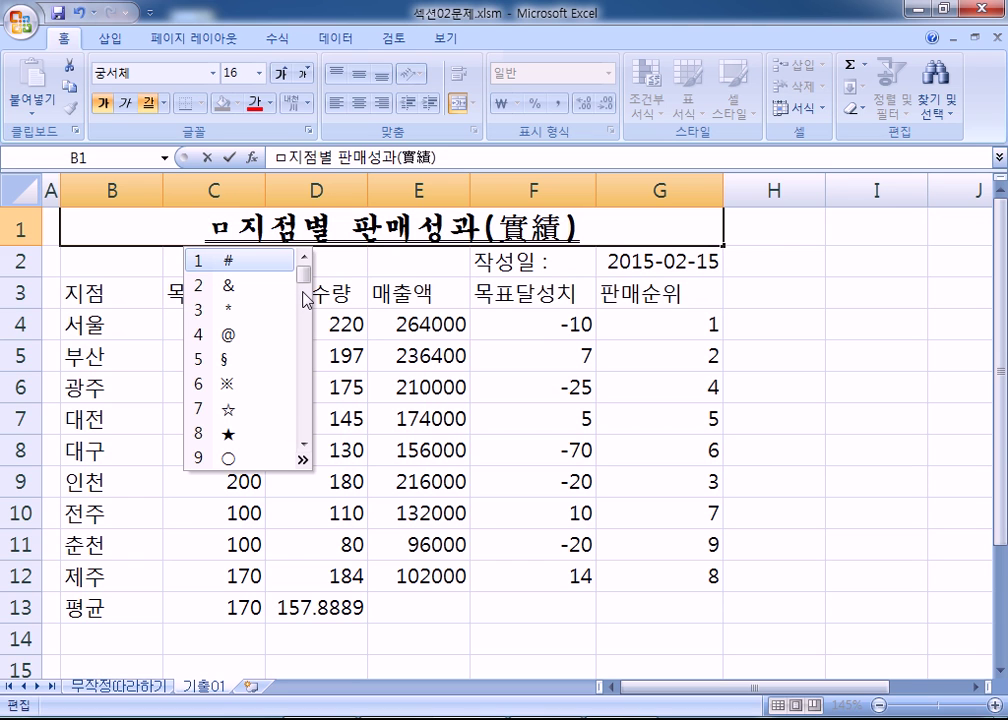
key("Tab")
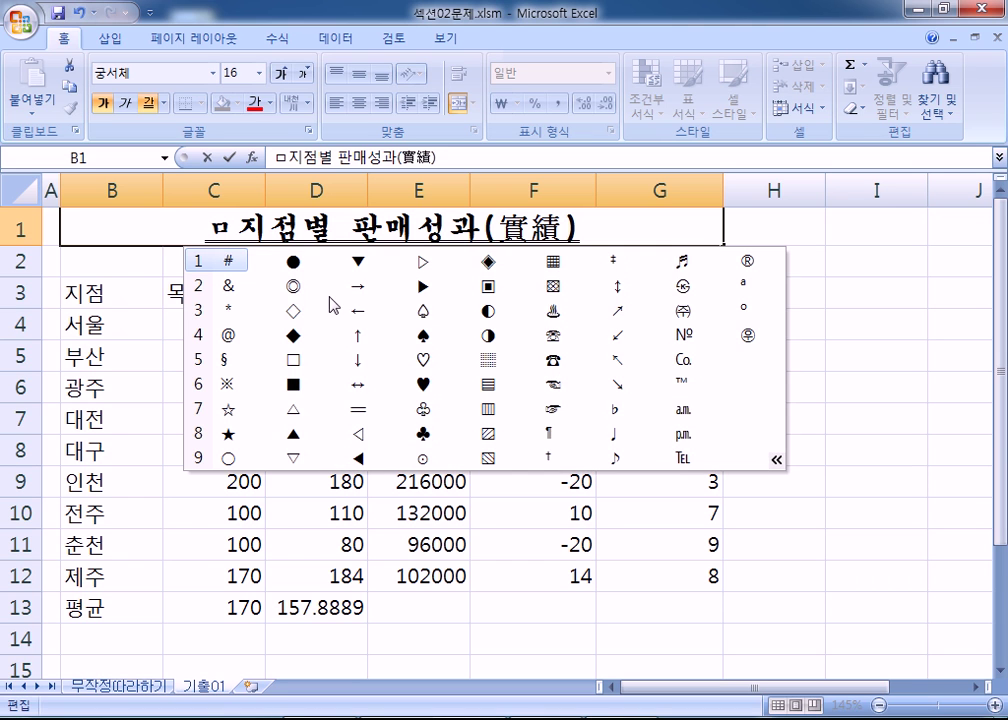
key("Tab")
key("Tab")
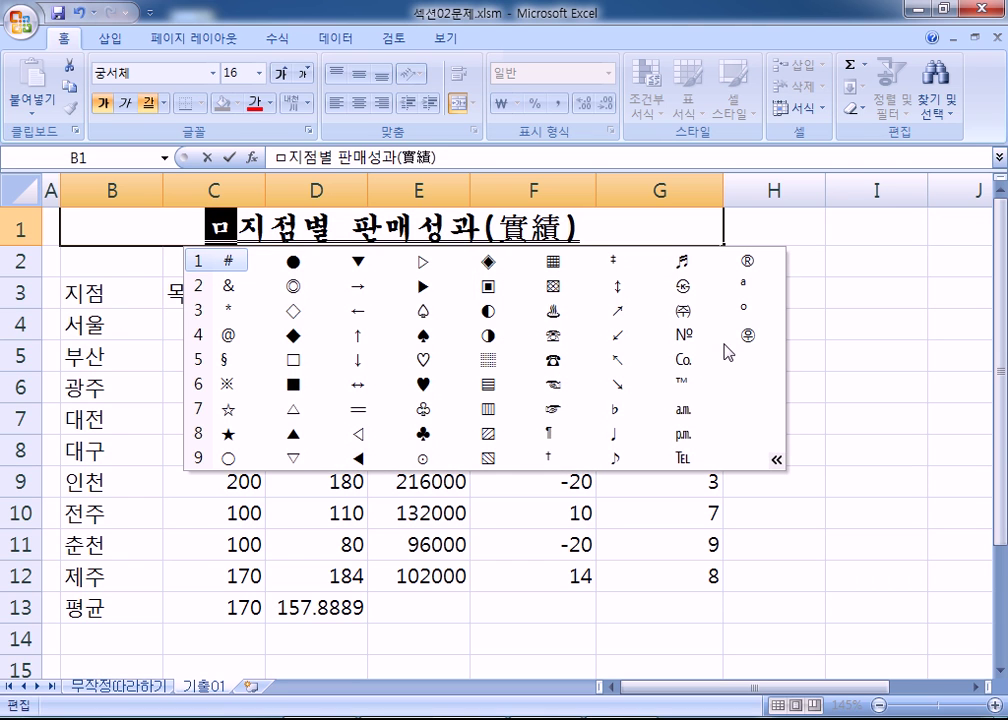
left_click(488, 286)
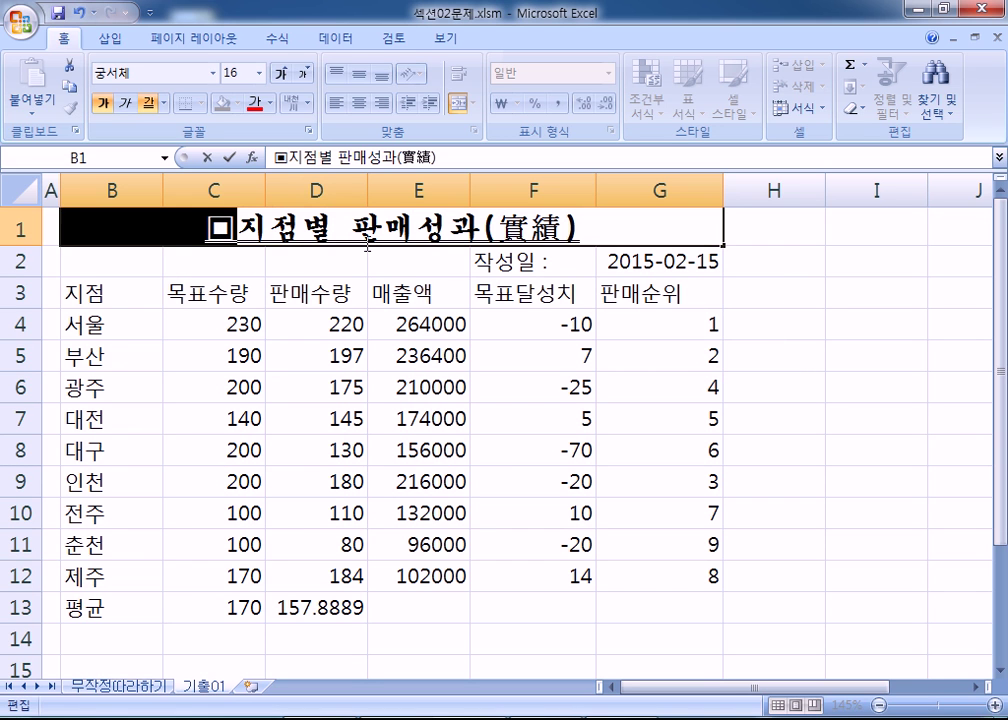
- Add the special character ▣ at the end of the B1 title and commit the cell
type("▣")
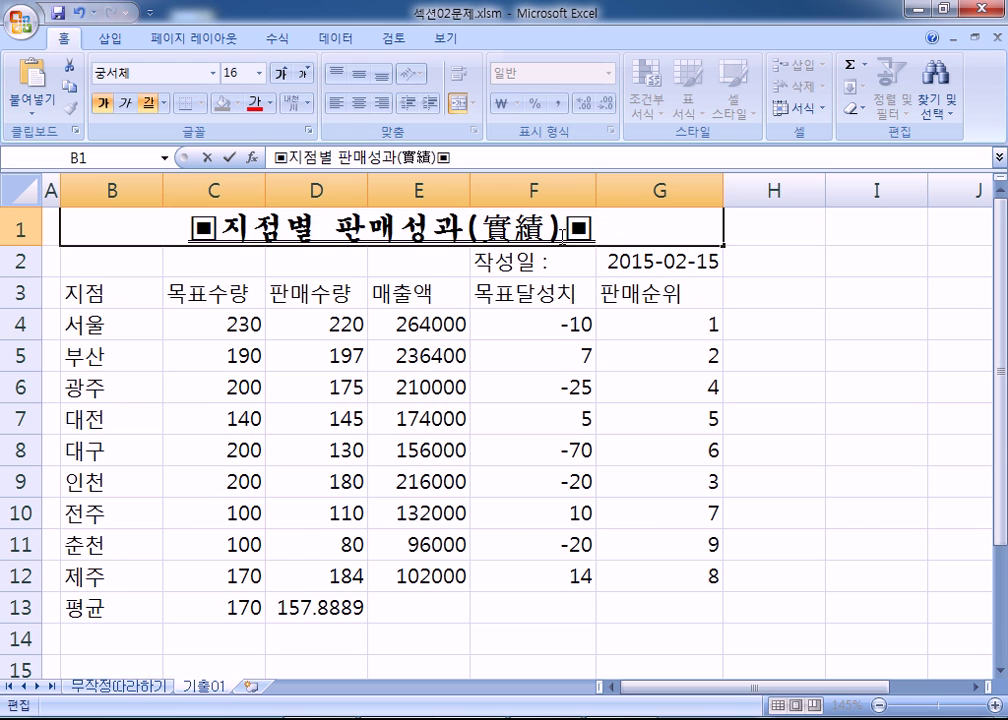
key("BackSpace")
type("ㅁ")
key("Hangul_Hanja")
key("Tab")
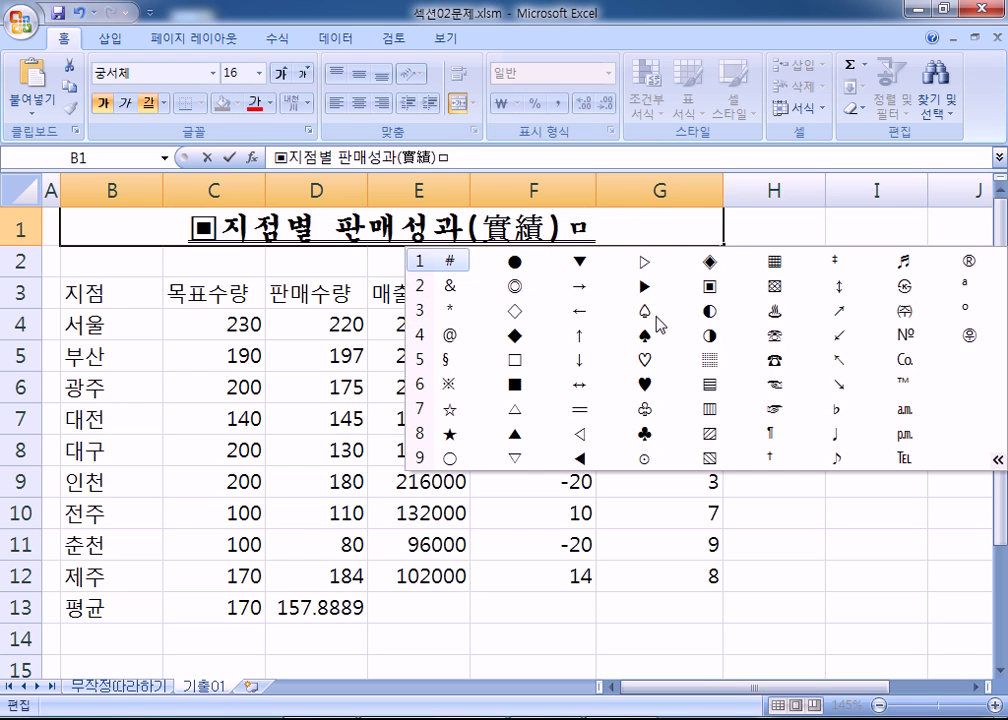
left_click(708, 288)
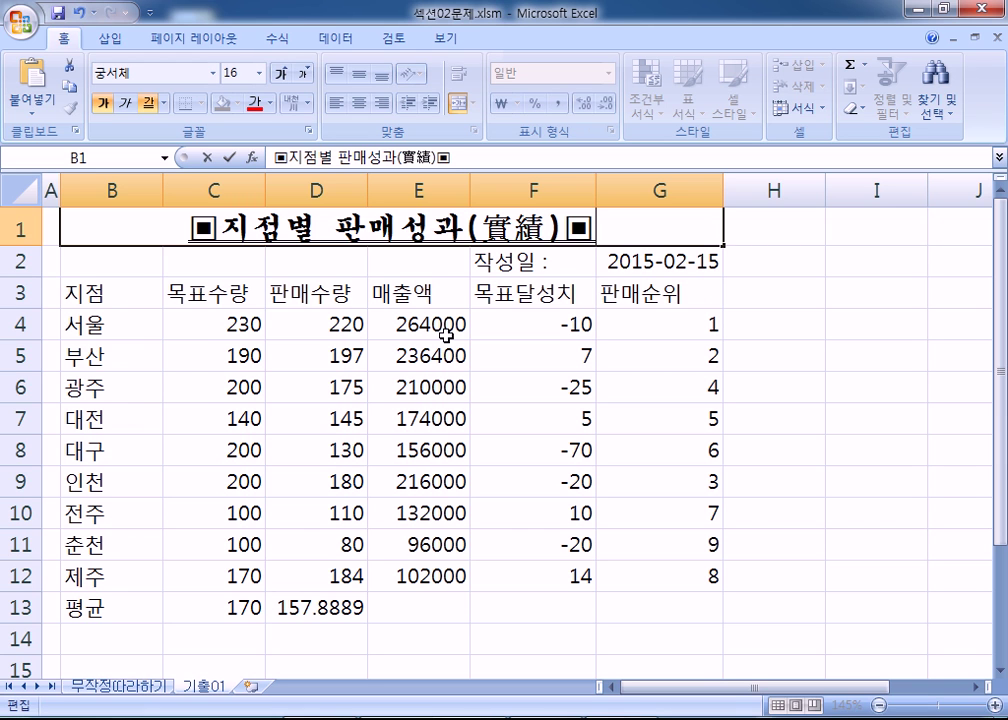
left_click(395, 416)
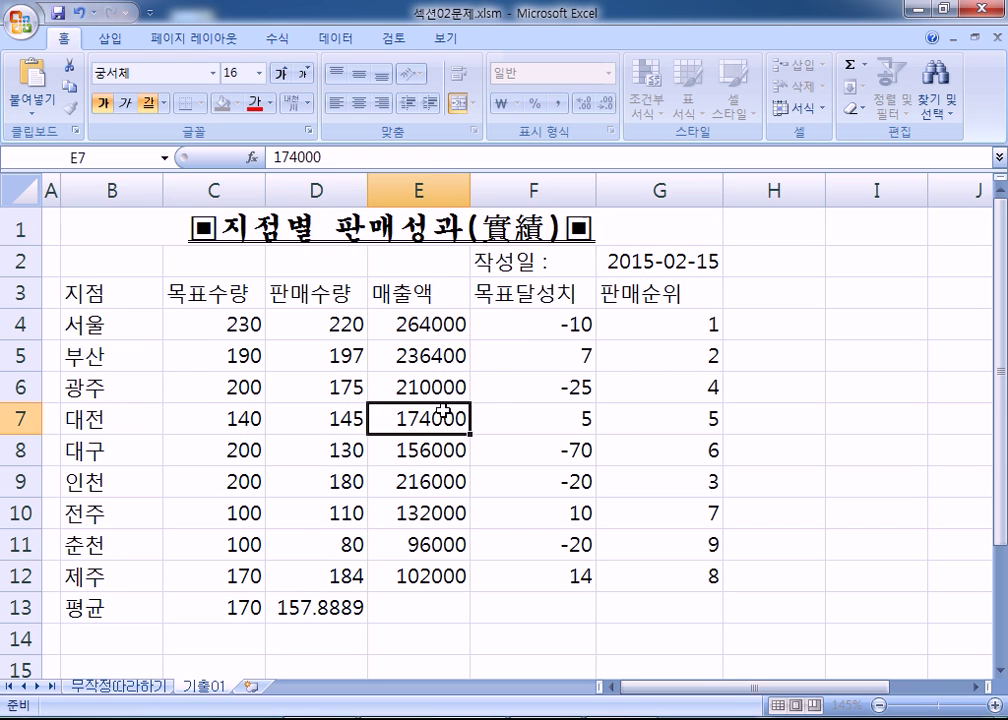
- Insert a comment on the 목표달성치 header in F3, replacing the default author text with 판매수량-목표수량
left_click(528, 292)
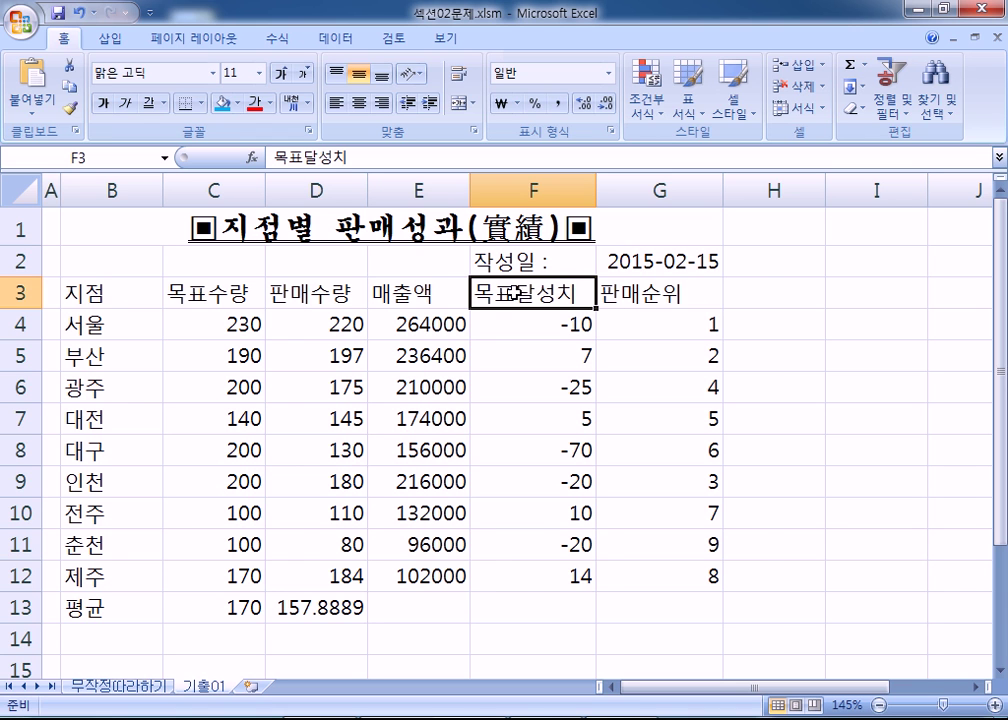
right_click(516, 292)
left_click(578, 518)
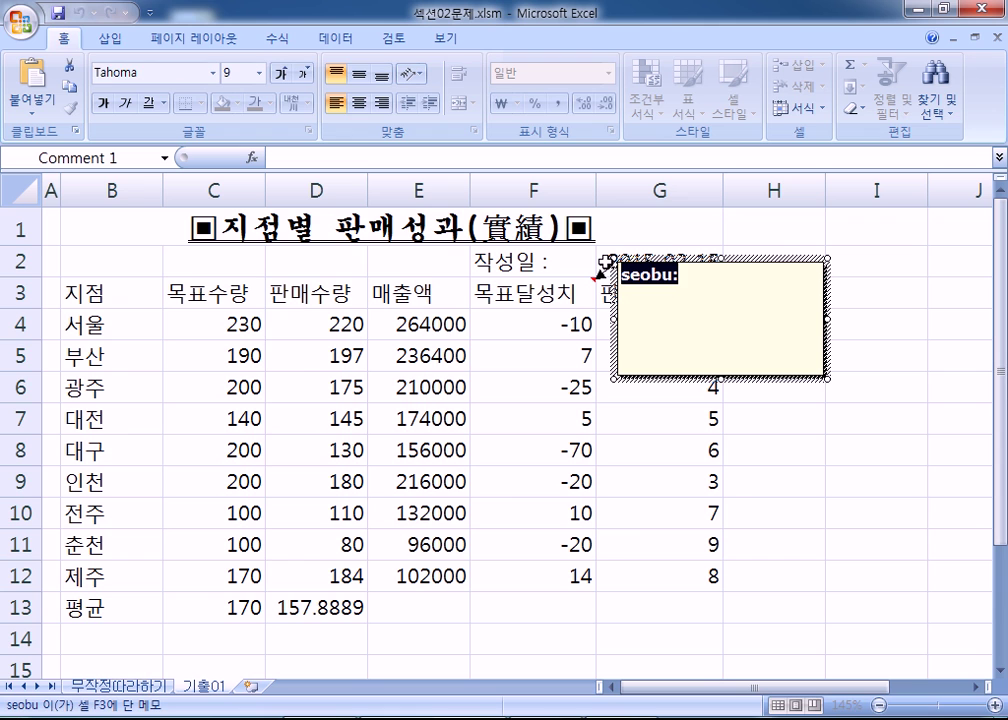
type("판매수량")
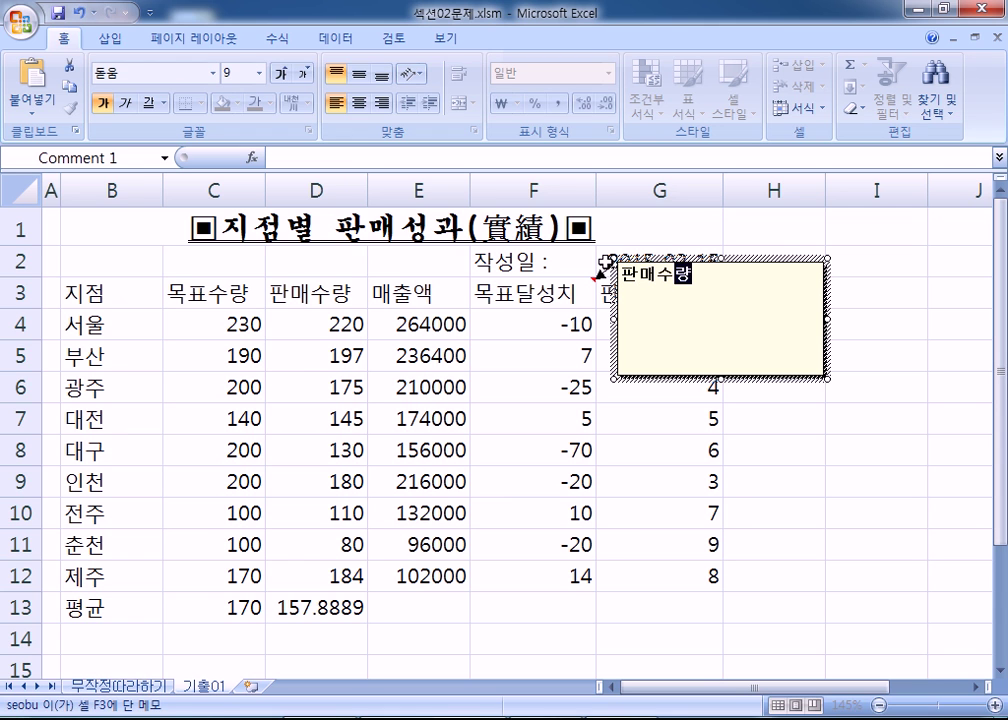
type("-목")
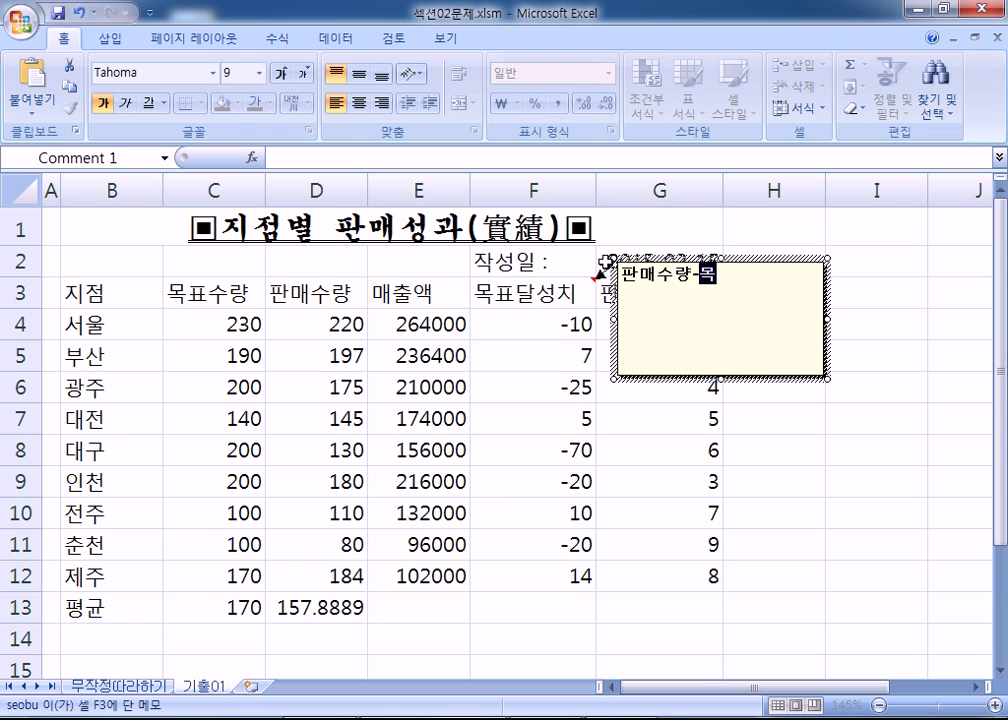
type("푯수량")
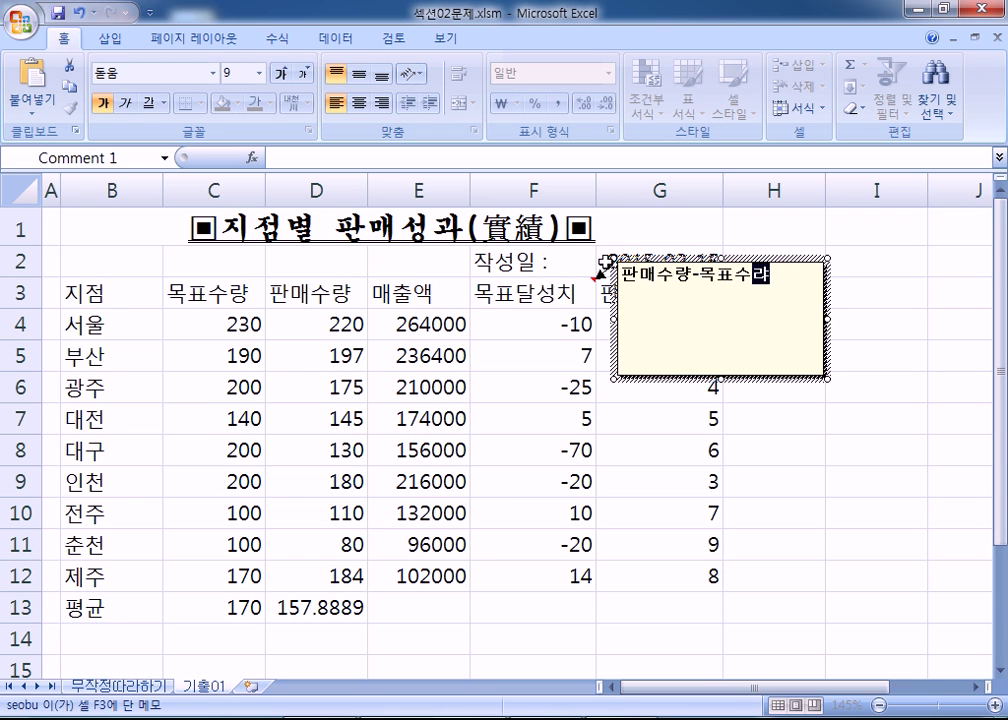
key("Escape")
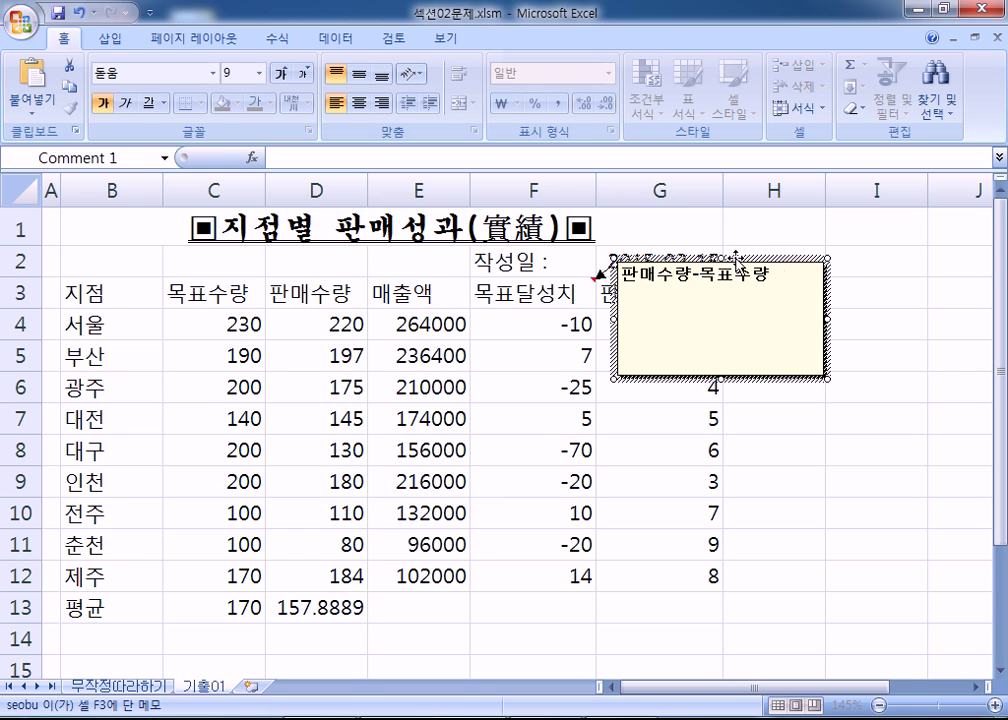
- Format the F3 comment with 자동 크기 so its box fits the text
left_click(827, 287)
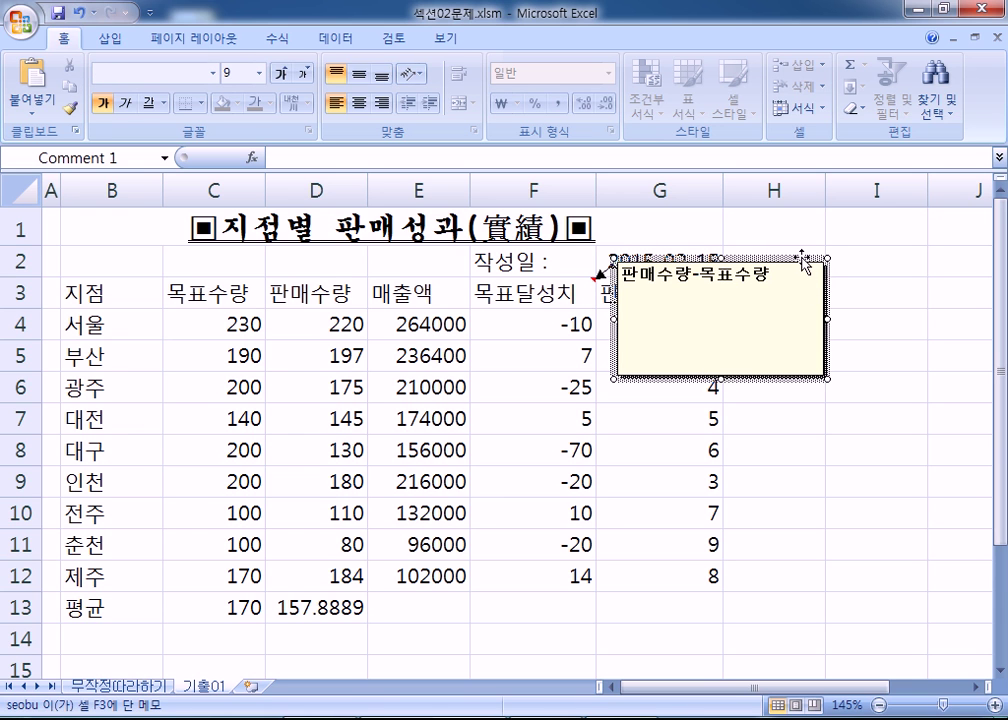
key("ctrl+1")
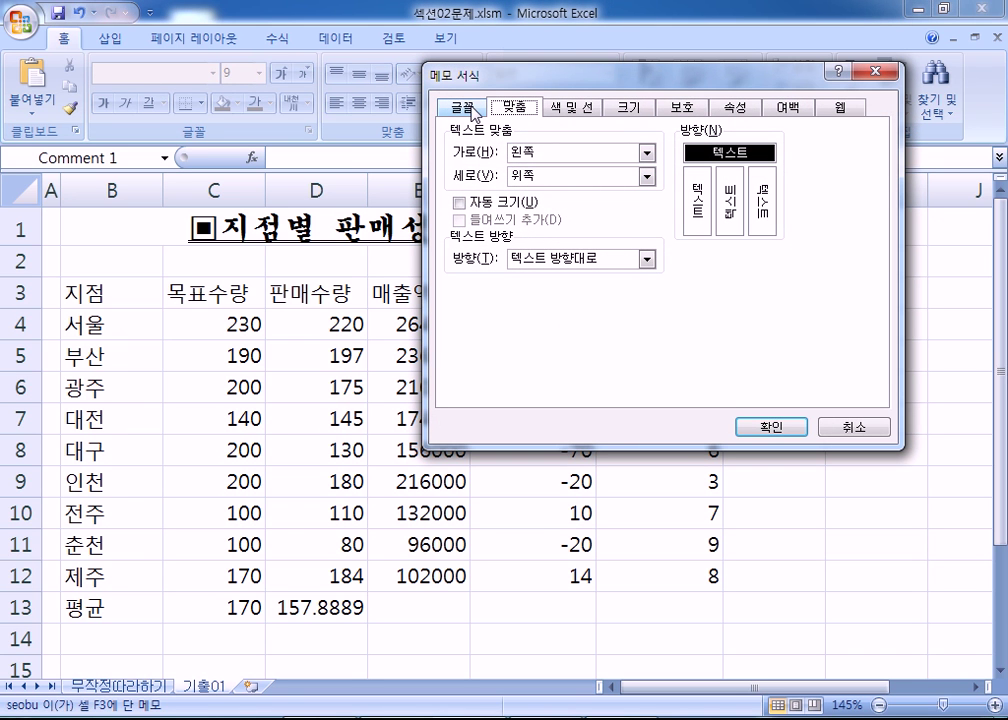
left_click_drag(605, 72, 289, 90)
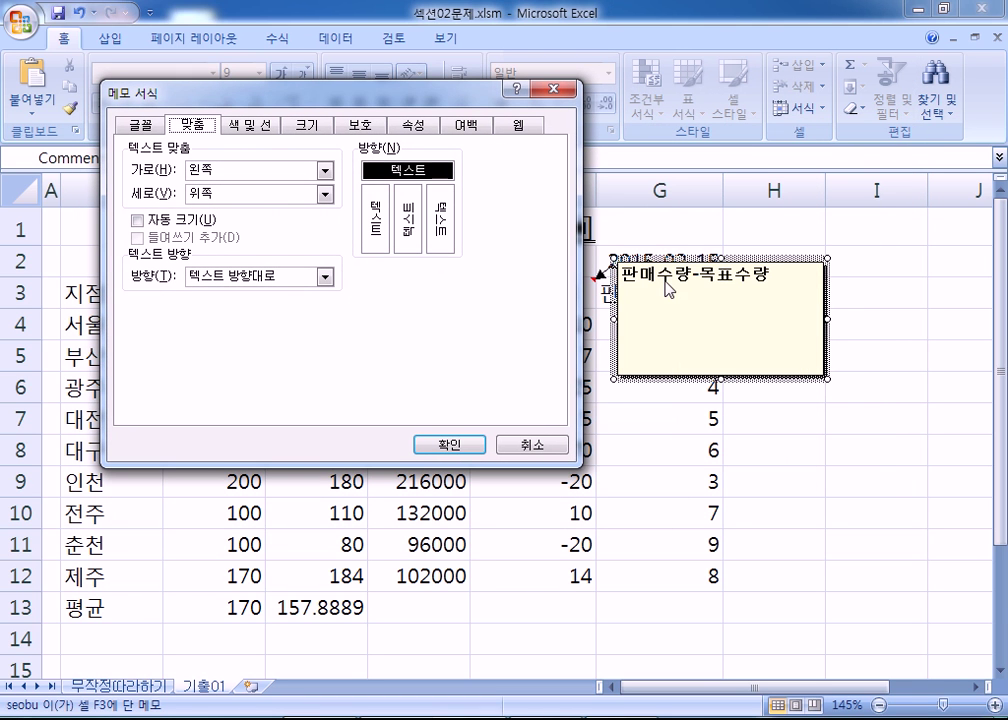
left_click(182, 222)
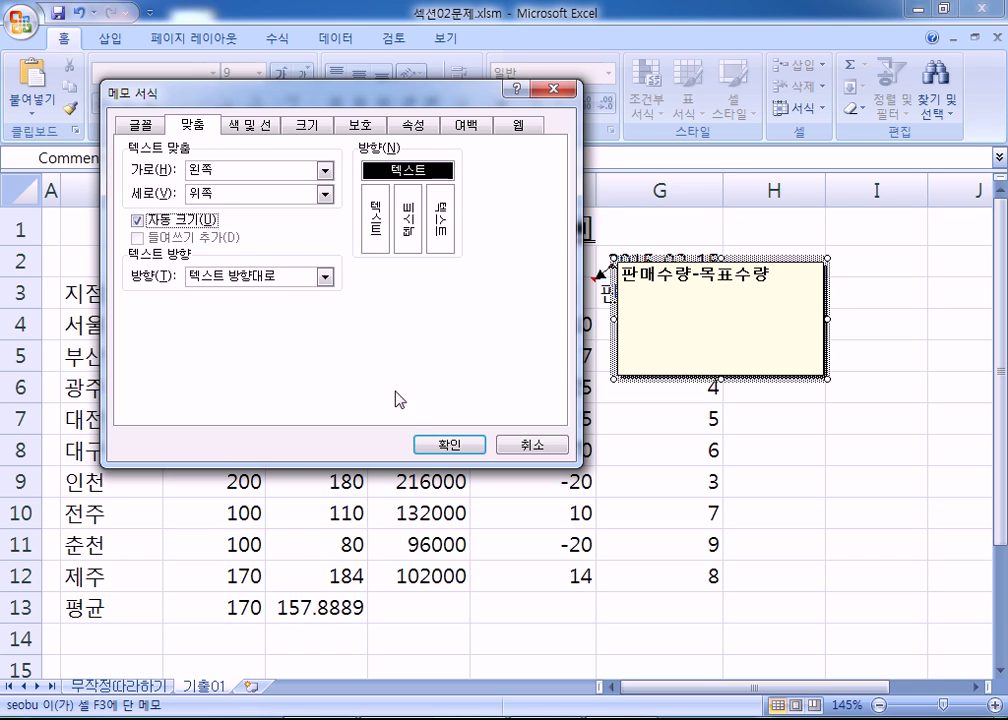
left_click(422, 443)
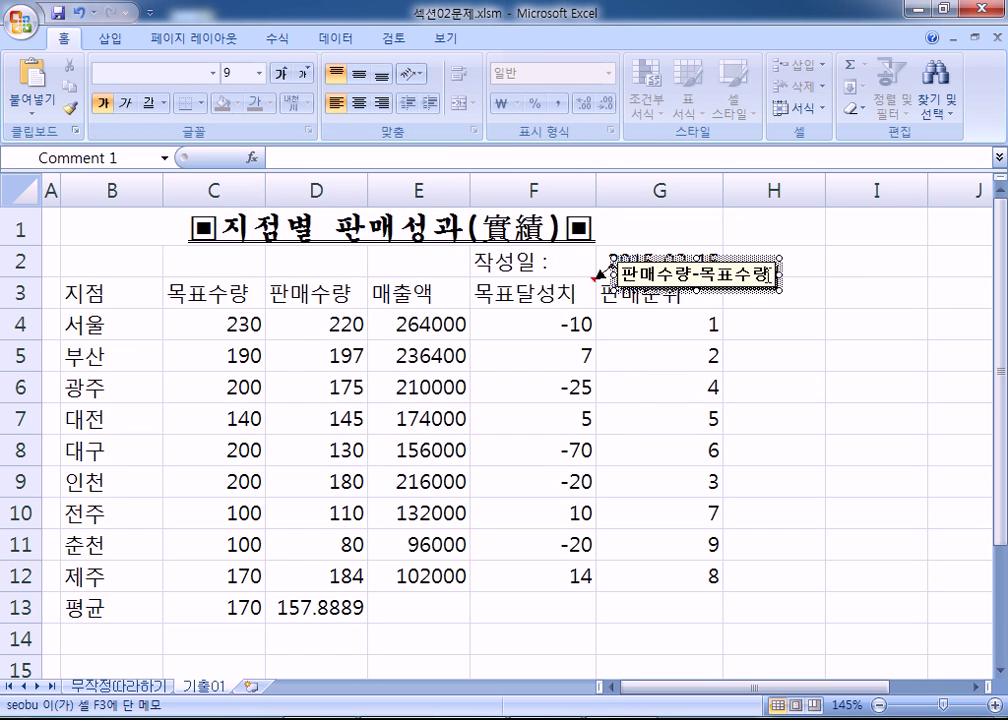
- Try making the F3 comment box taller by hand, and edit inside it to trigger the automatic sizing
left_click(769, 275)
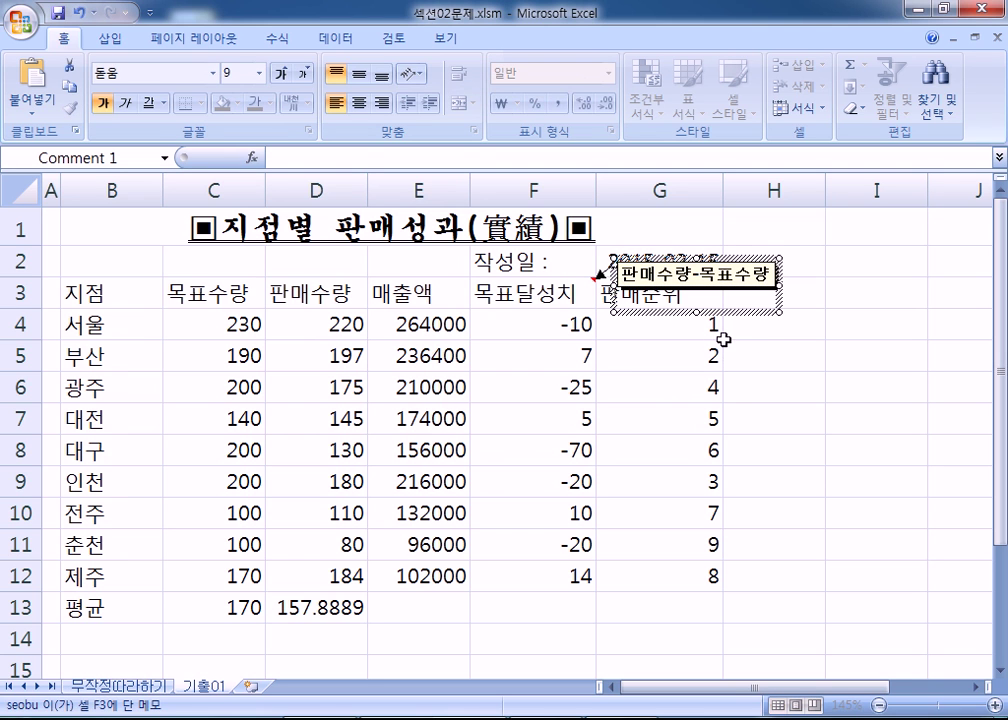
left_click_drag(745, 290, 747, 313)
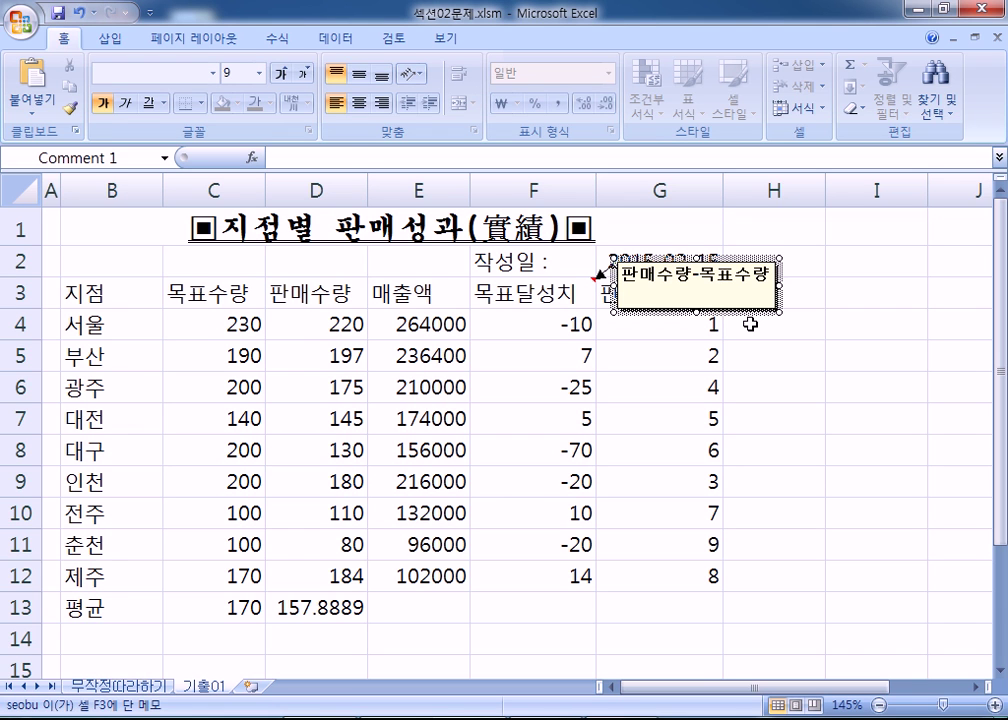
left_click(745, 297)
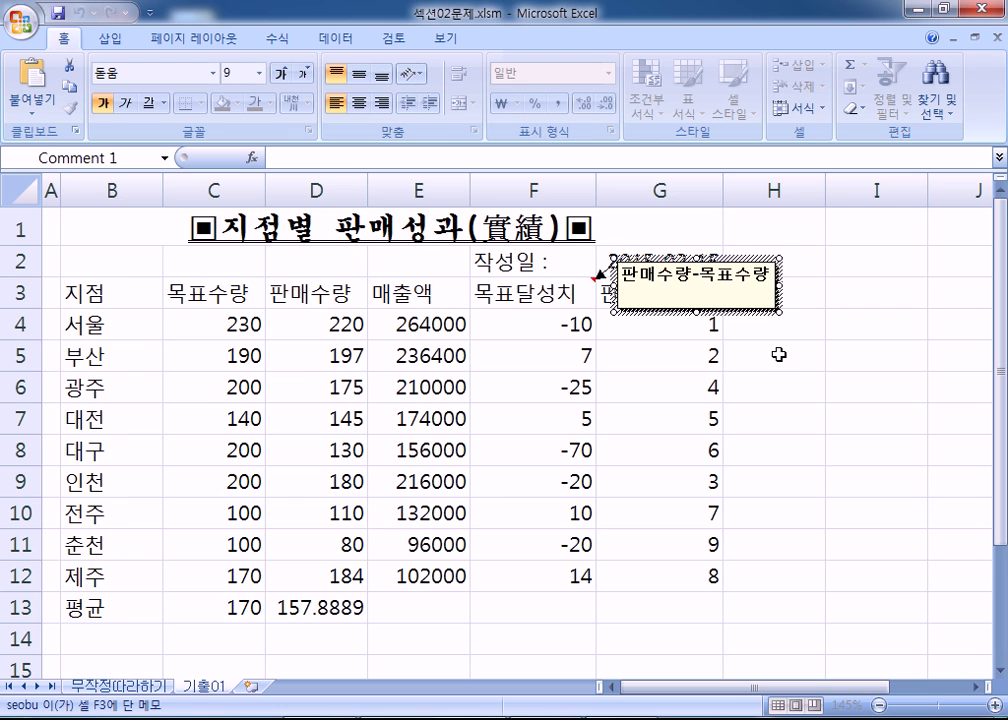
key("BackSpace")
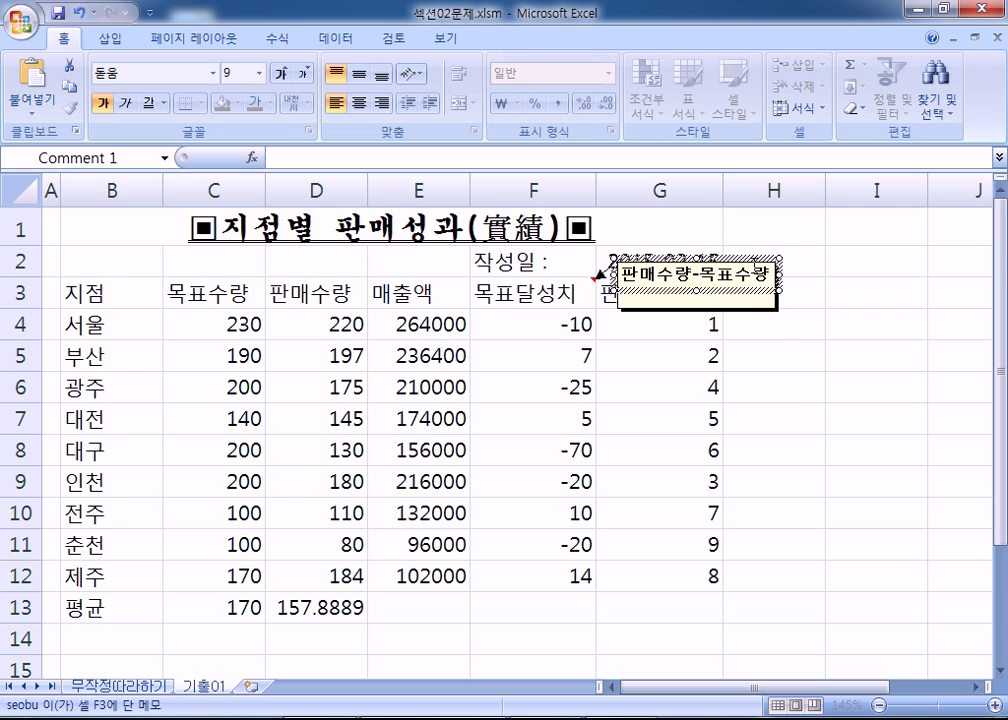
left_click(757, 259)
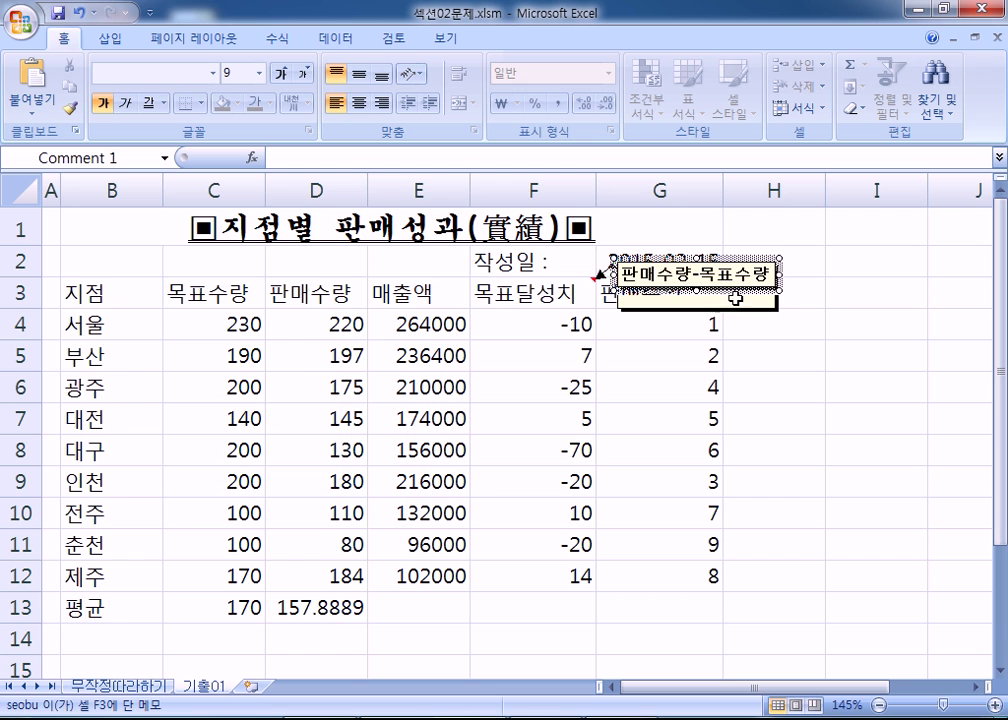
- Set the comment on F3 to stay permanently displayed on the sheet
left_click(507, 284)
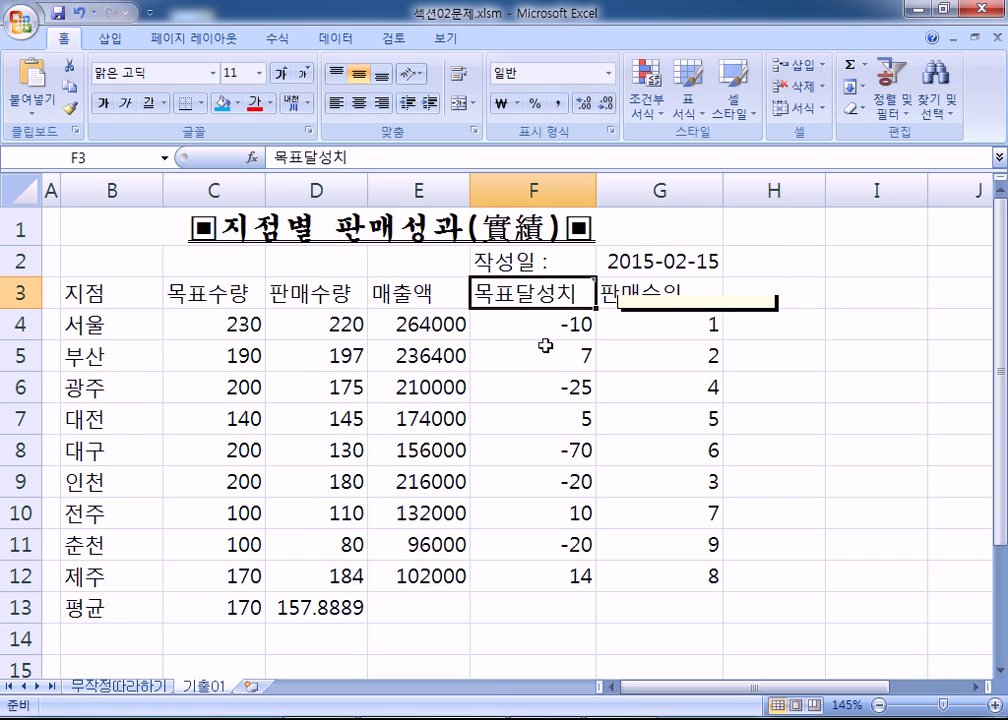
left_click(585, 410)
left_click(527, 293)
scroll(560, 421, "down", 2)
scroll(567, 364, "up", 2)
right_click(551, 290)
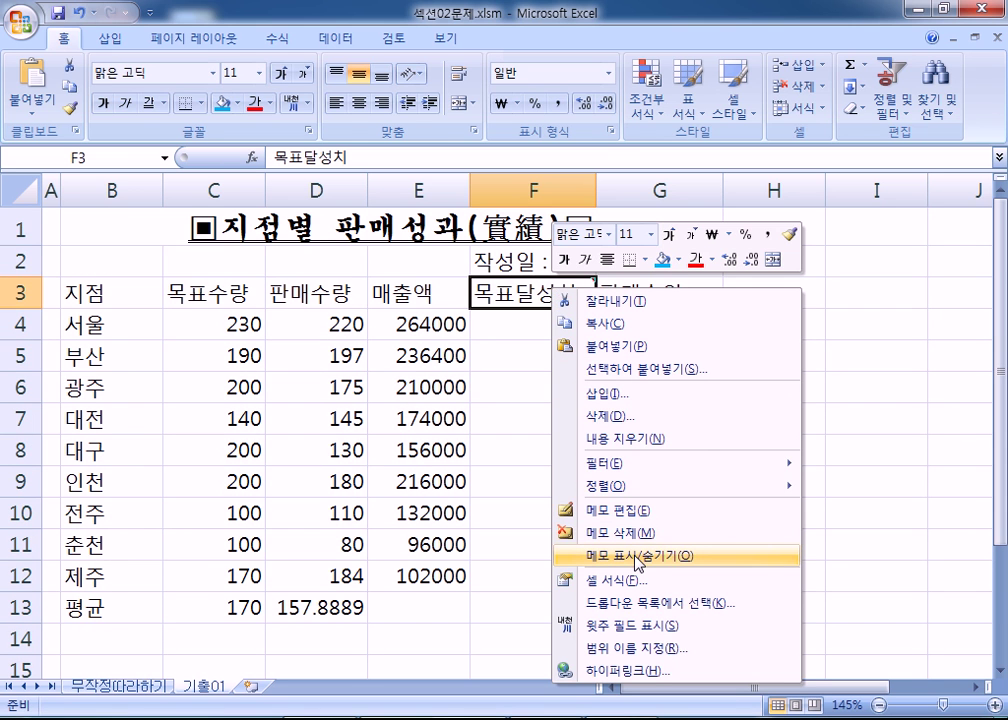
left_click(636, 557)
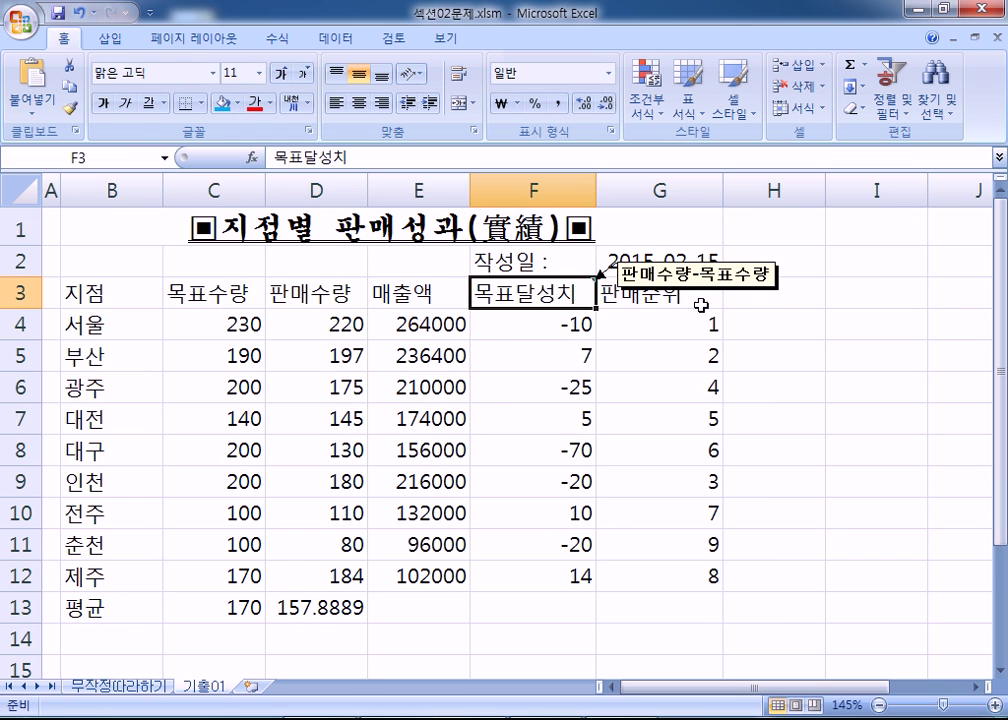
- Apply the ₩ accounting format (회계) to the 매출액 values in E4:E12
left_click(398, 40)
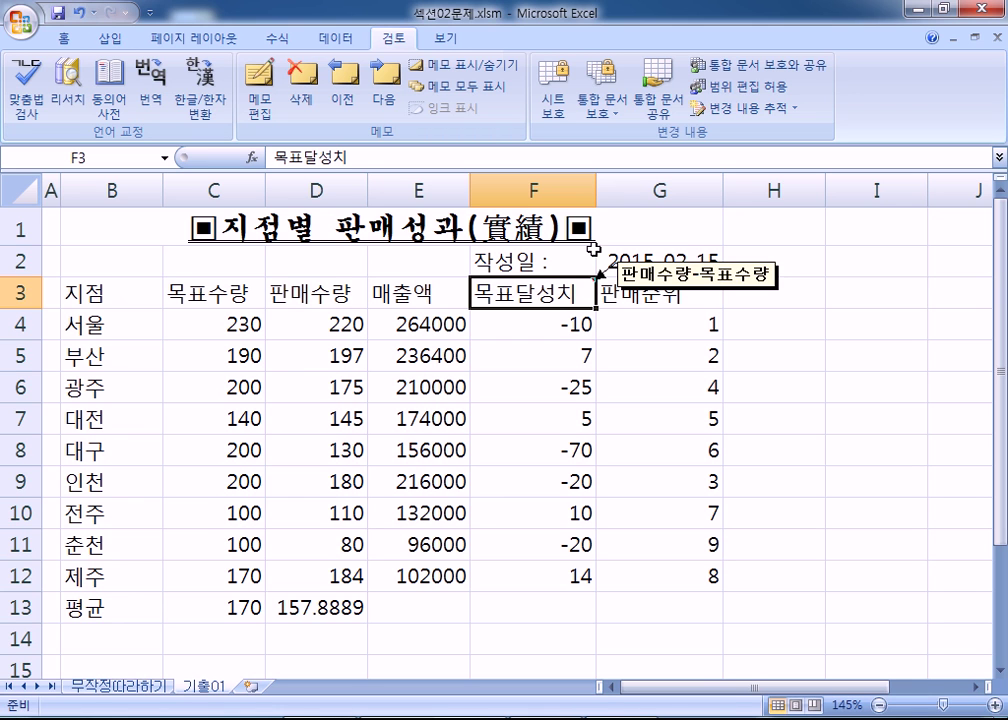
left_click_drag(438, 323, 411, 570)
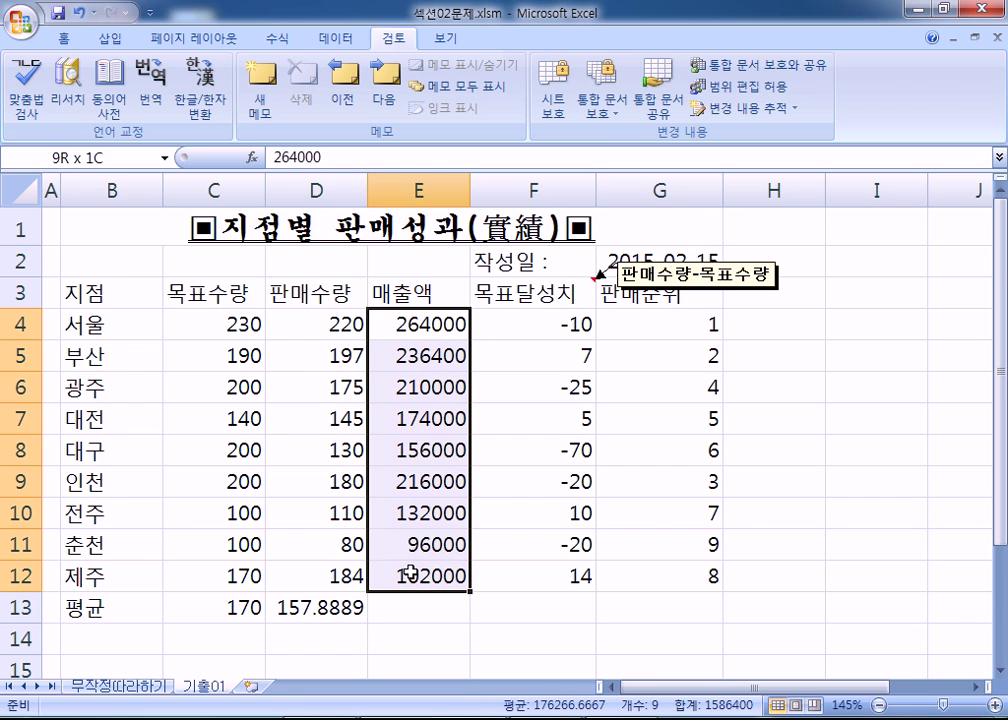
left_click(63, 38)
scroll(457, 300, "down", 1)
scroll(457, 300, "up", 1)
scroll(457, 300, "down", 2, "ctrl")
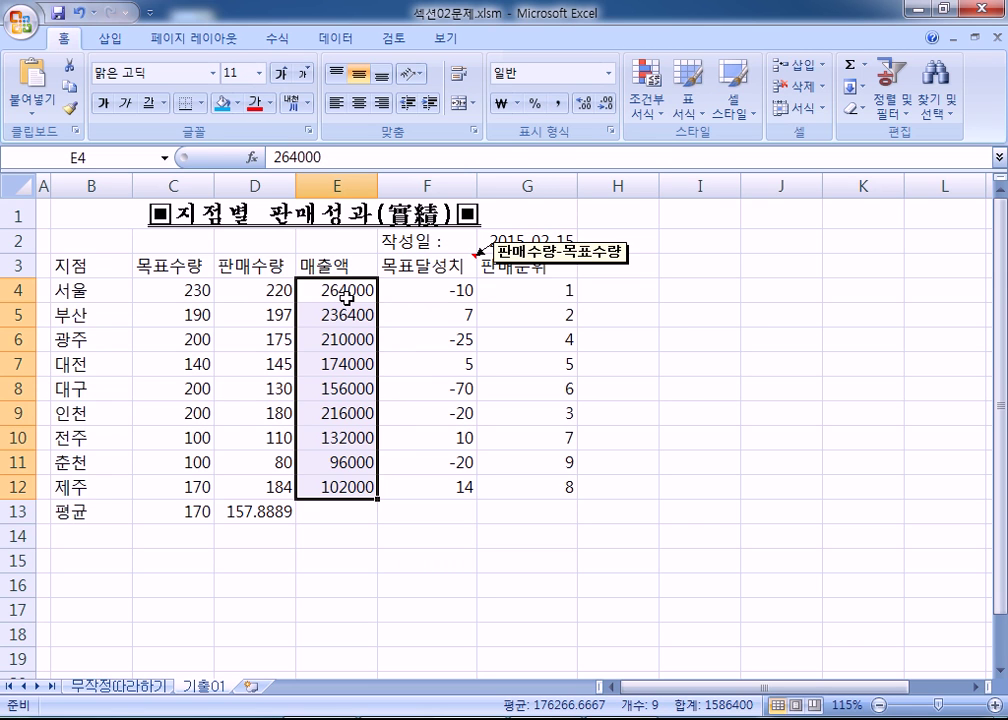
left_click(507, 106)
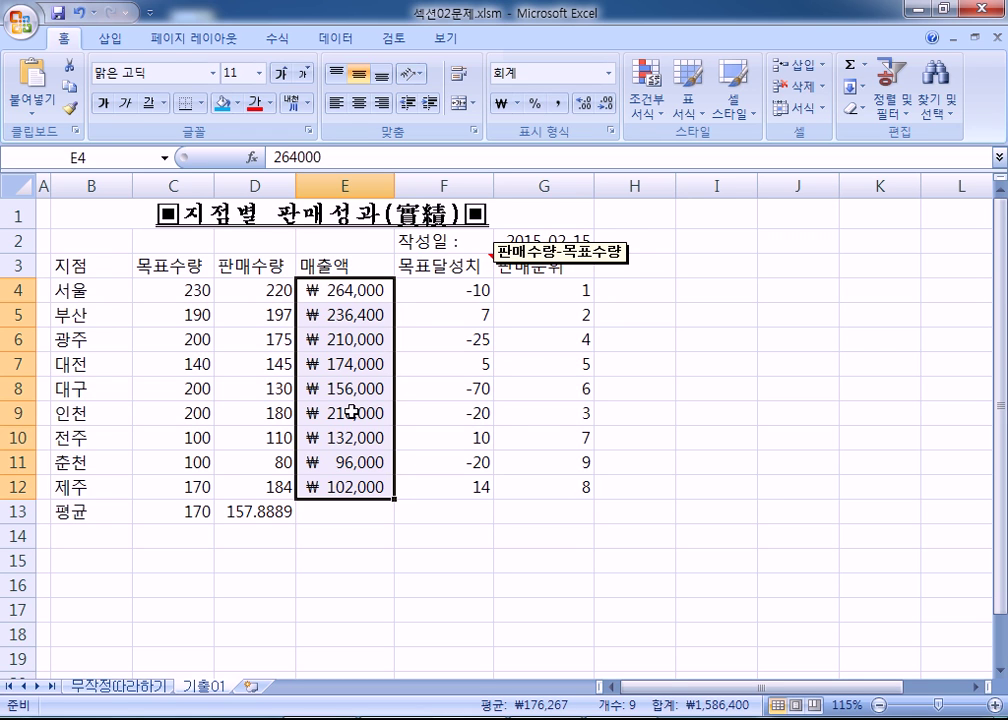
- Undo the accounting format on the 매출액 values in E4:E12, reapply it once for comparison, and undo it again
left_click(78, 14)
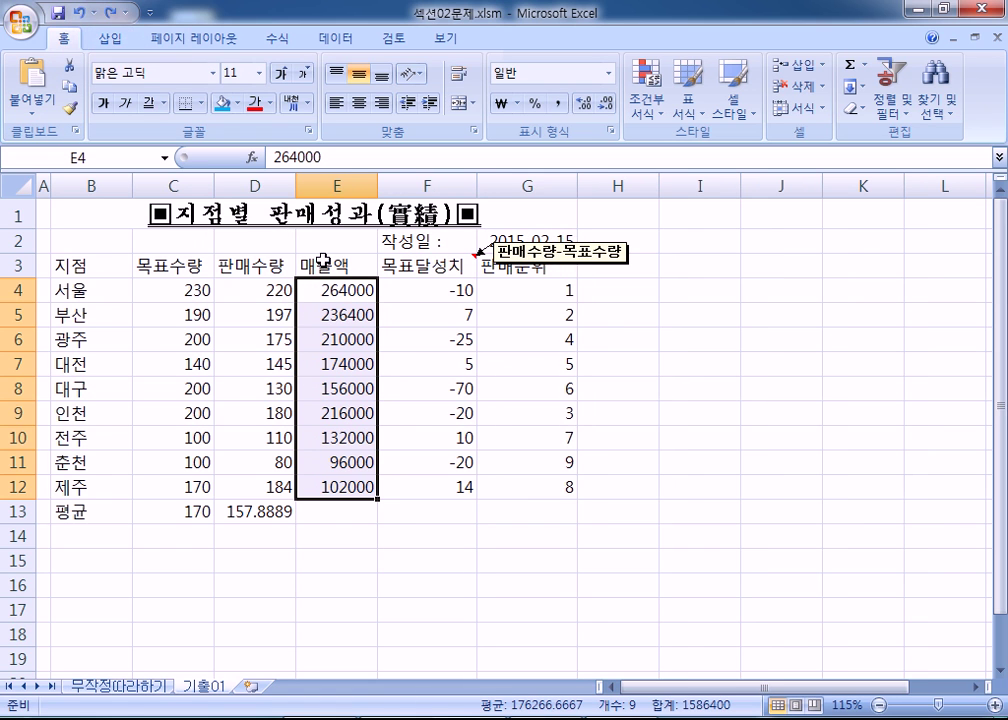
left_click(79, 14)
left_click(79, 14)
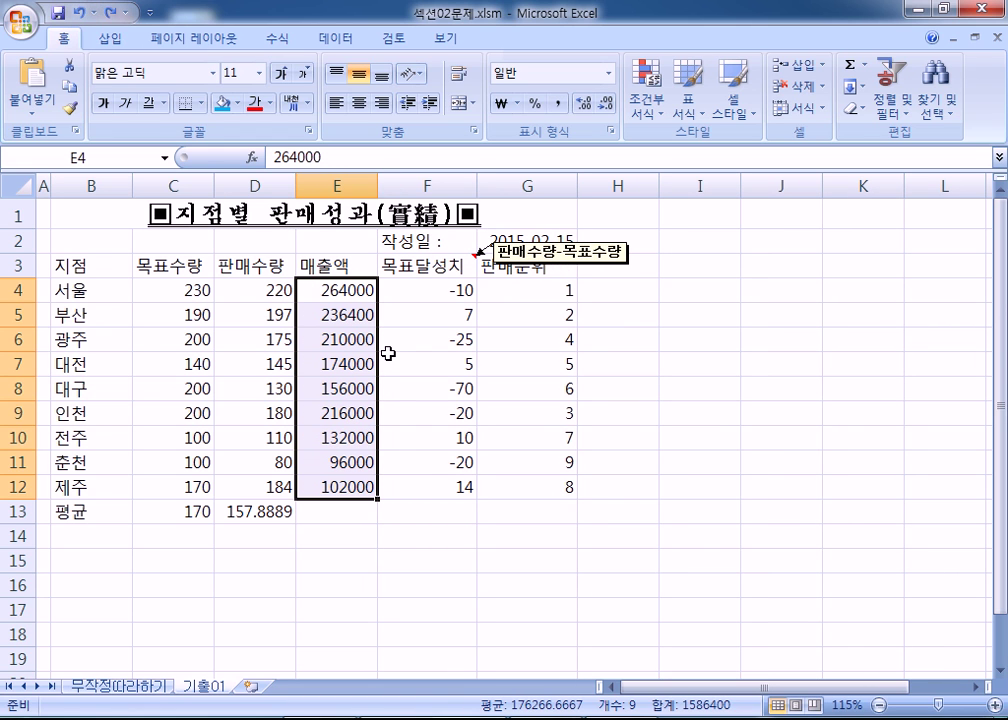
left_click_drag(343, 285, 344, 478)
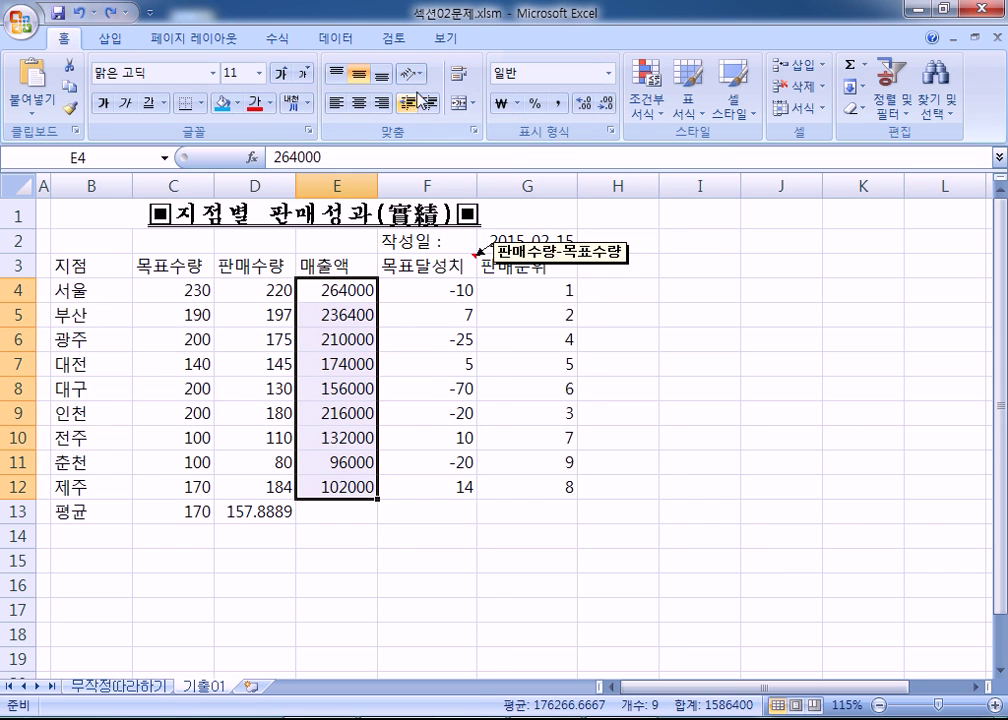
left_click(498, 103)
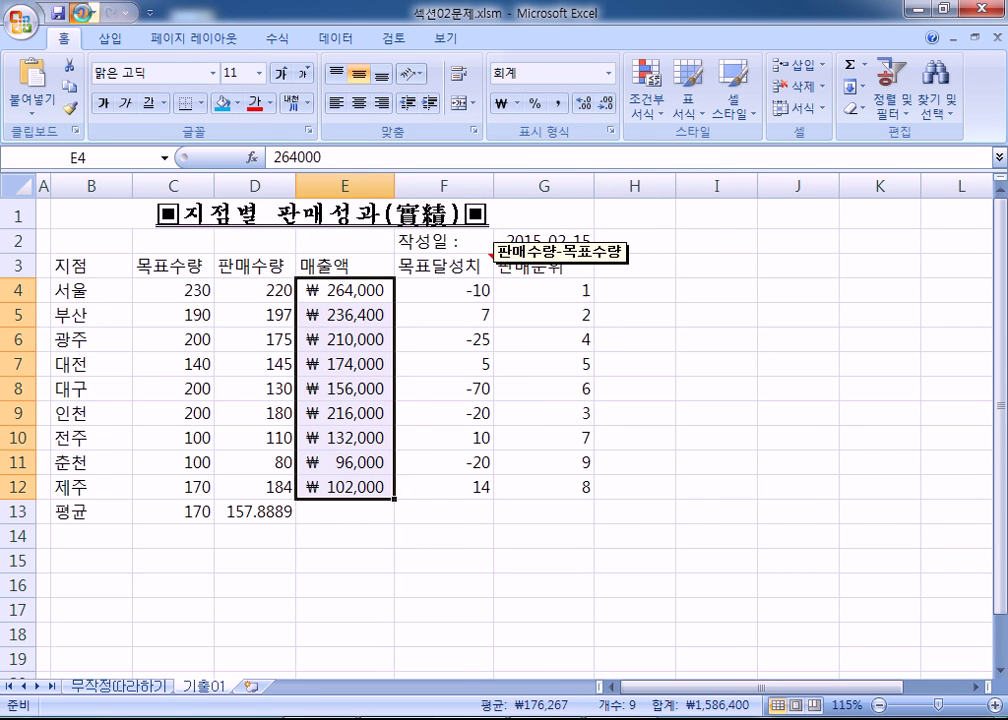
left_click(79, 13)
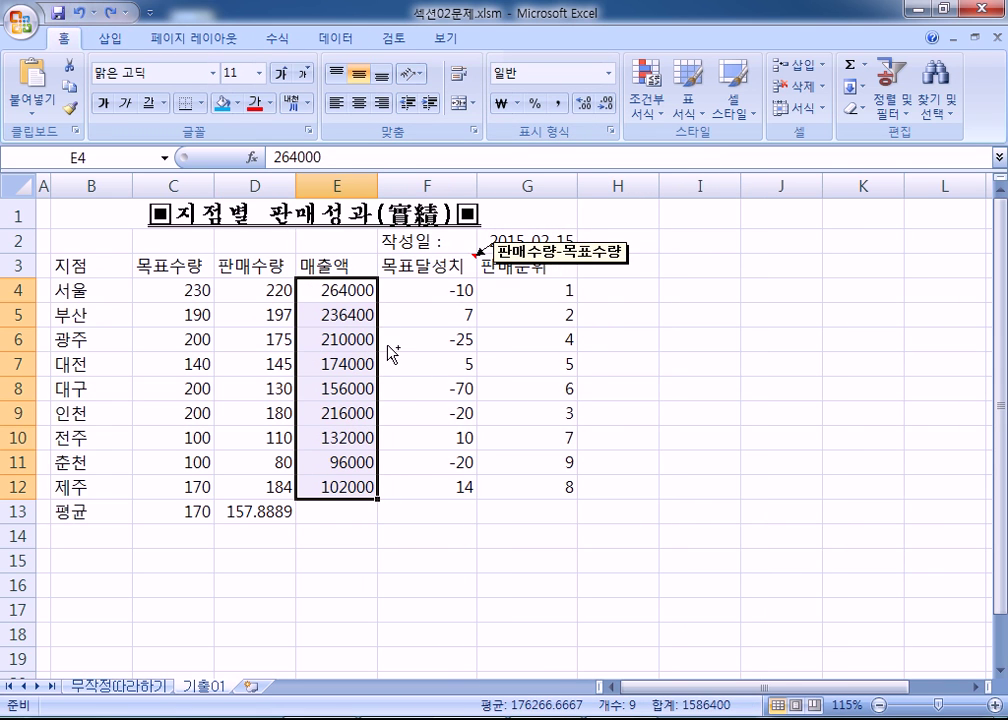
- Format the 매출액 values in E4:E12 as 통화 with the ₩ symbol and 0 decimal places through the cell format settings
key("ctrl+1")
left_click_drag(266, 62, 750, 94)
left_click(540, 131)
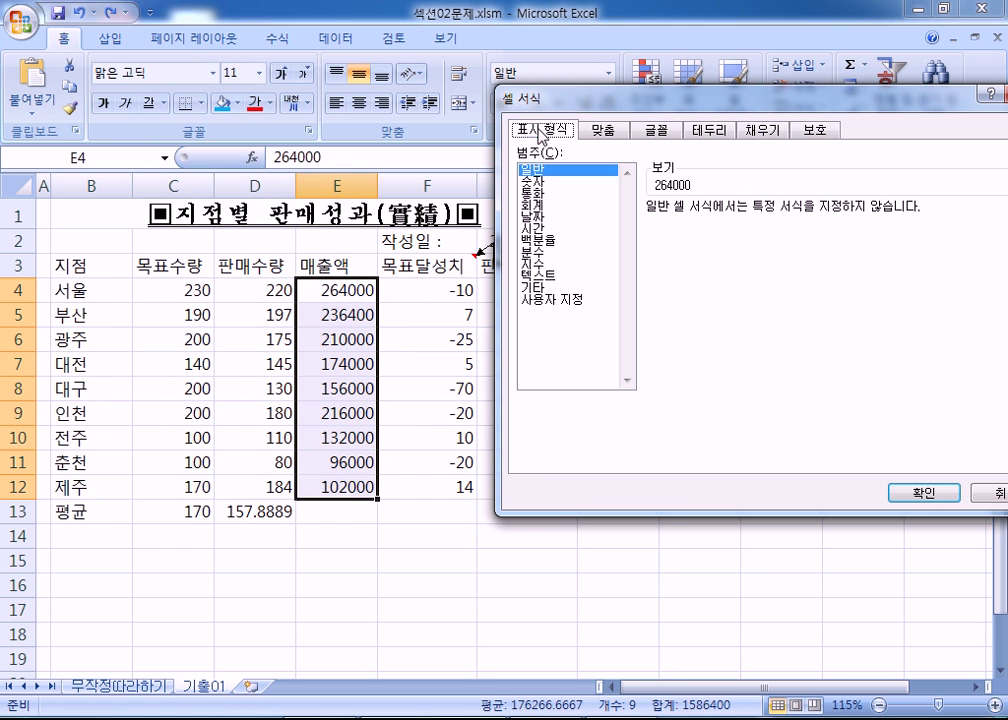
left_click(545, 194)
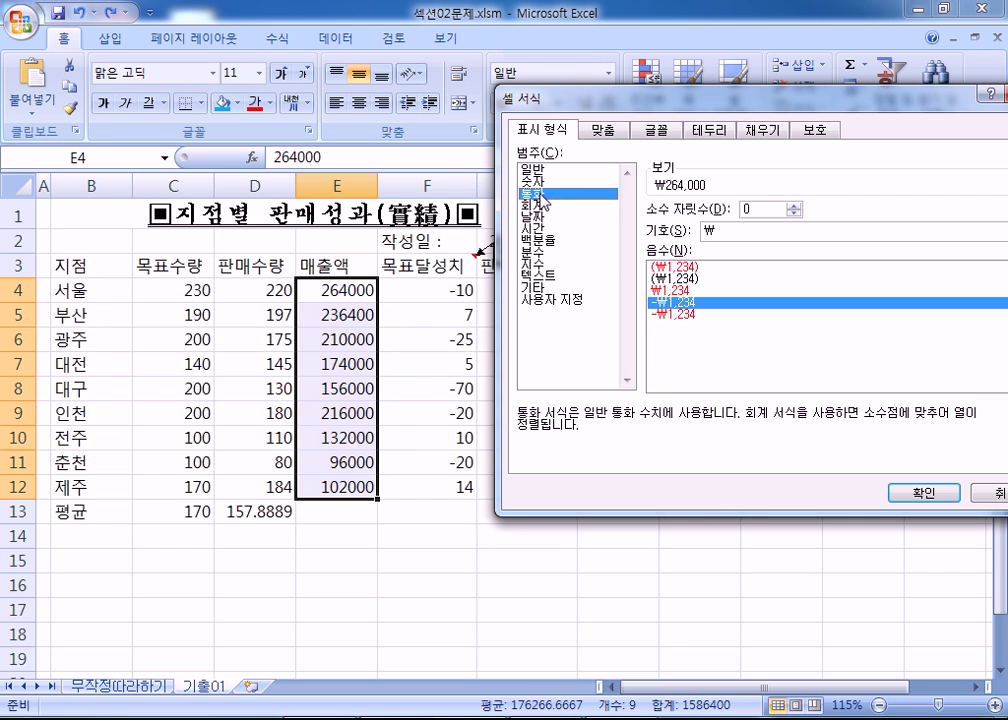
left_click(938, 494)
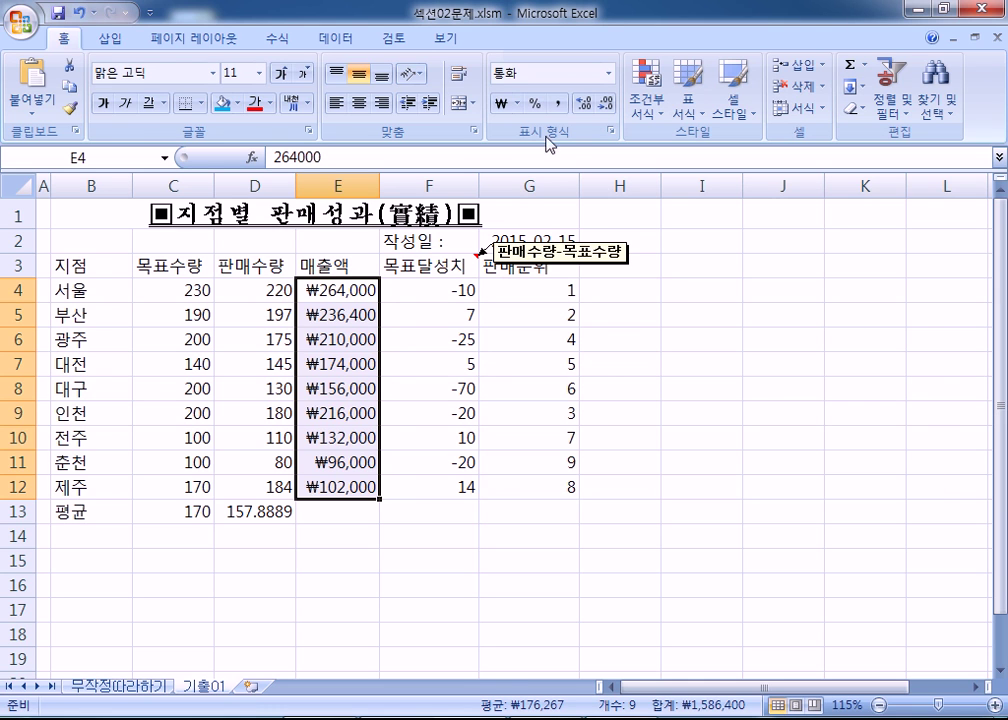
- Try the ₩ accounting format on E4:E12, undo it, and apply the preset 통화 number format instead
left_click(501, 104)
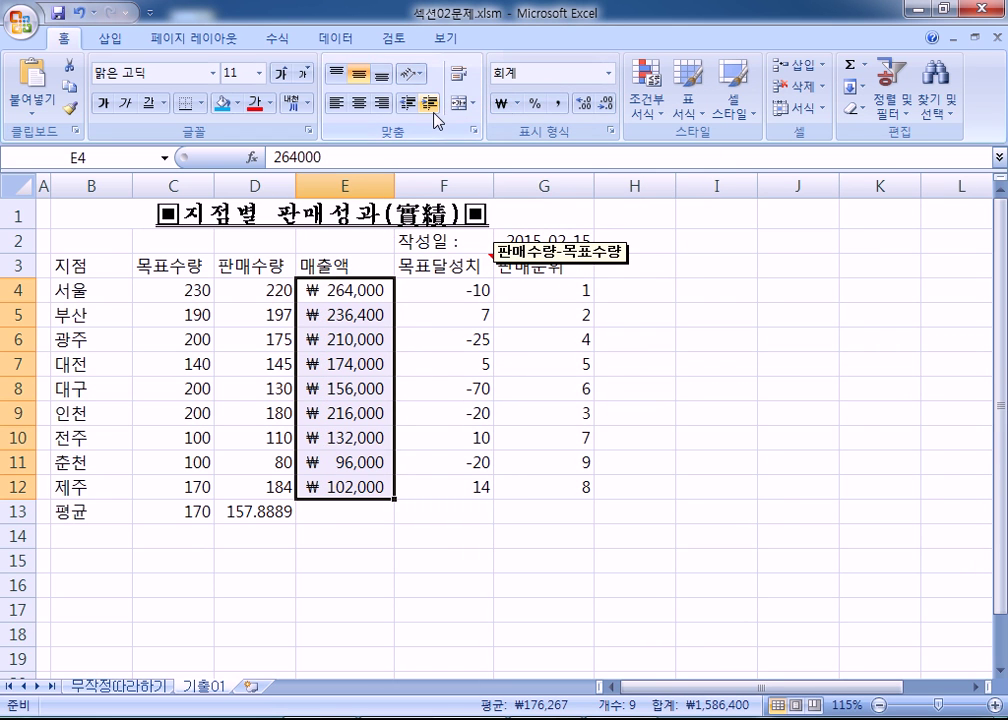
left_click(77, 13)
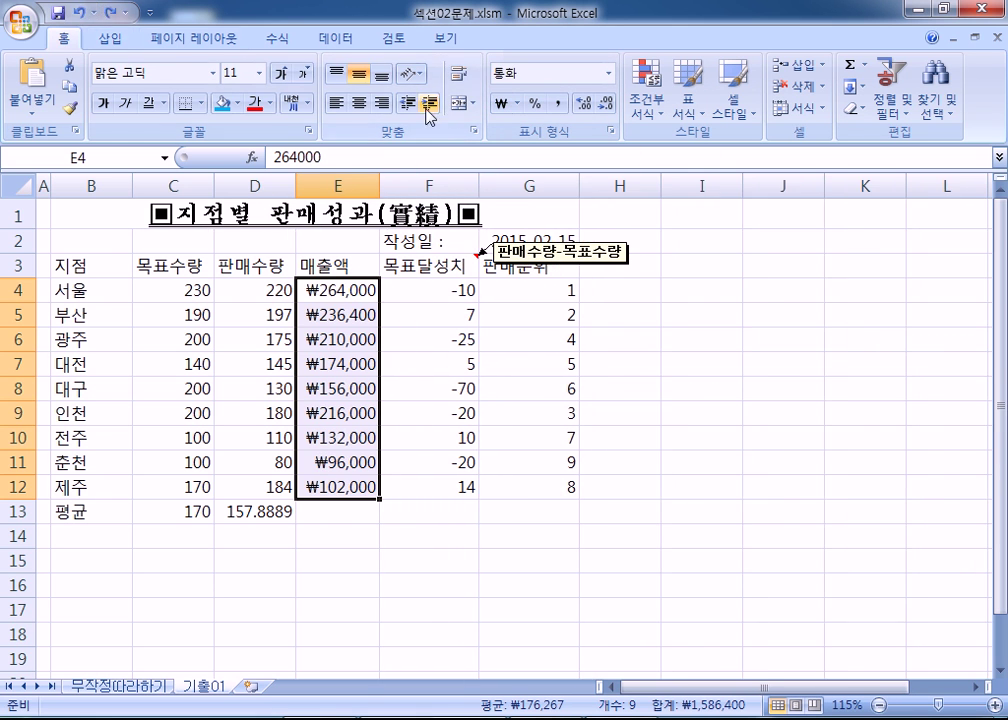
left_click(517, 103)
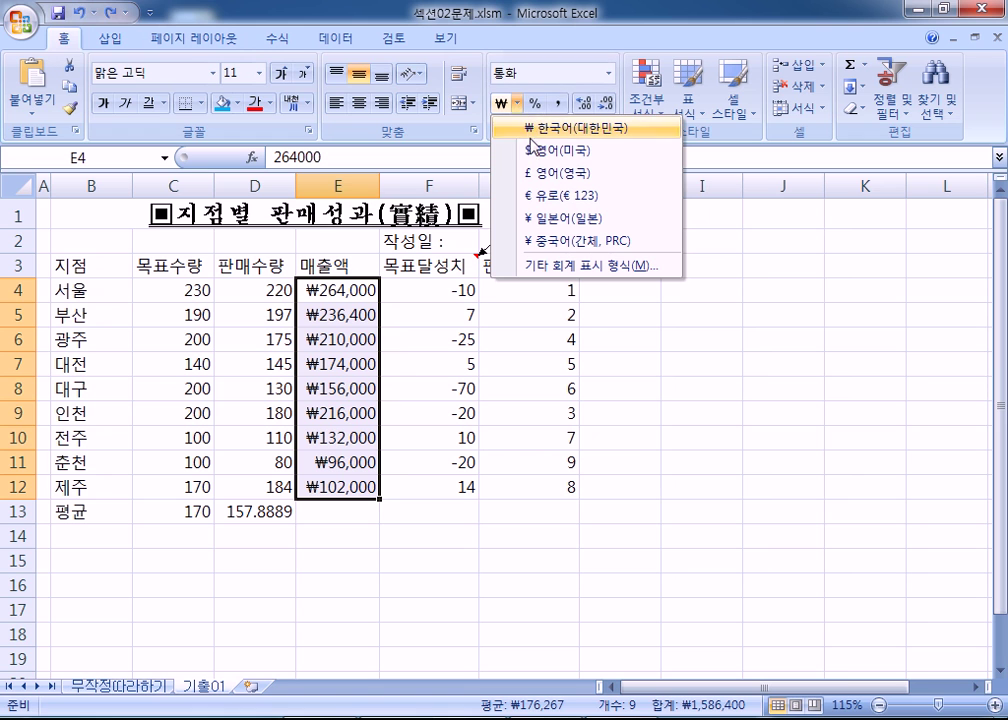
left_click(607, 73)
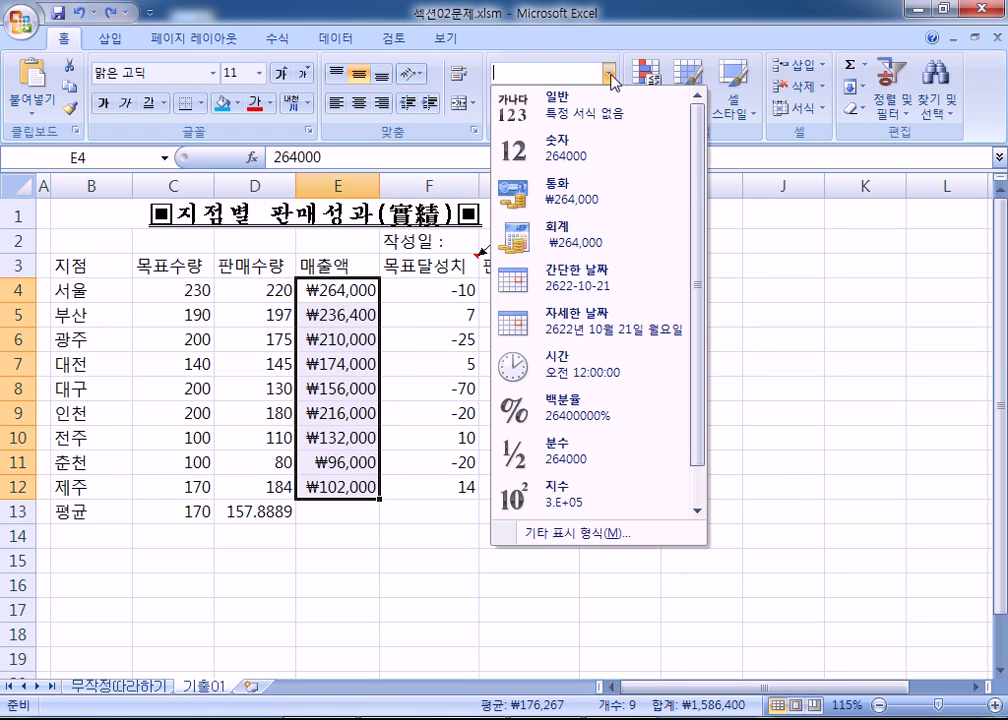
left_click(558, 194)
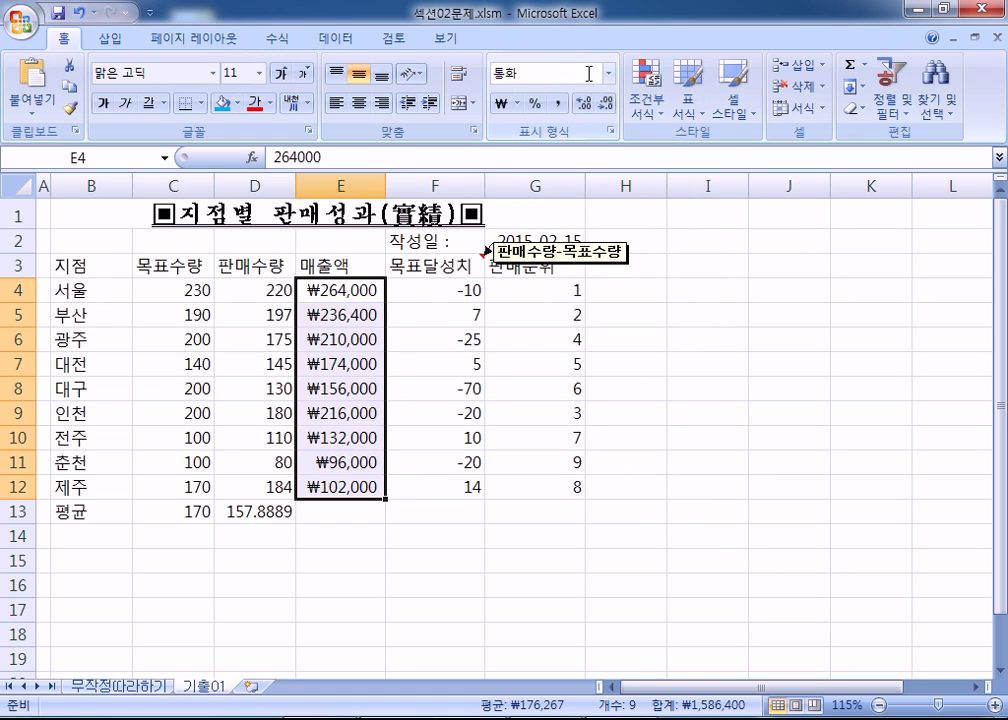
- Reset the 매출액 values in E4:E12 to the 일반 format and reapply the preset 통화 format
left_click(611, 76)
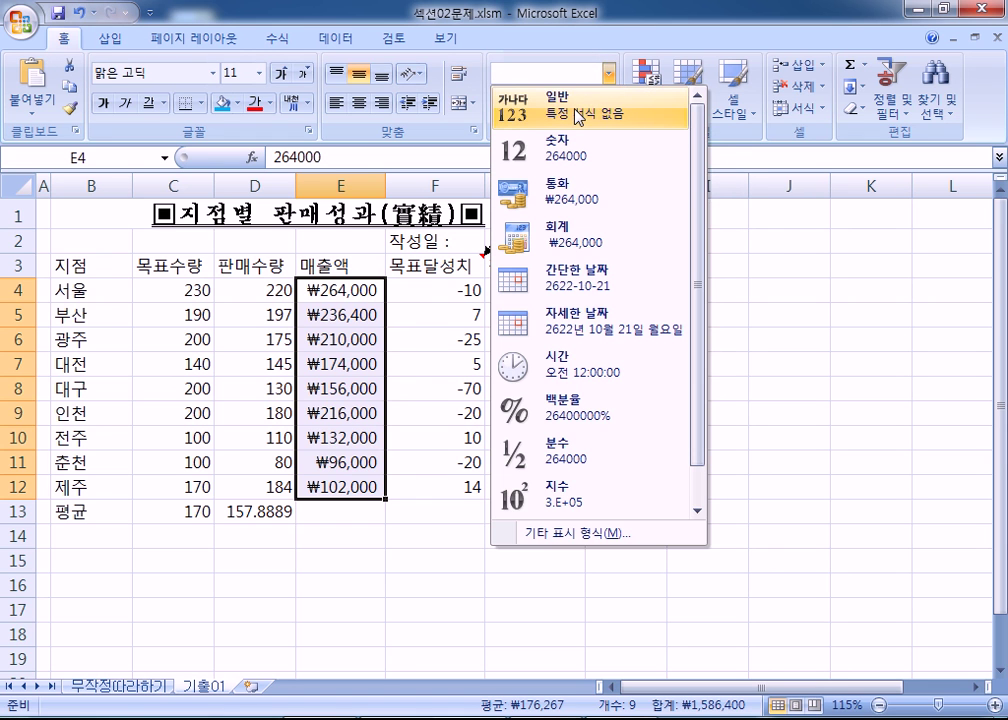
left_click(573, 111)
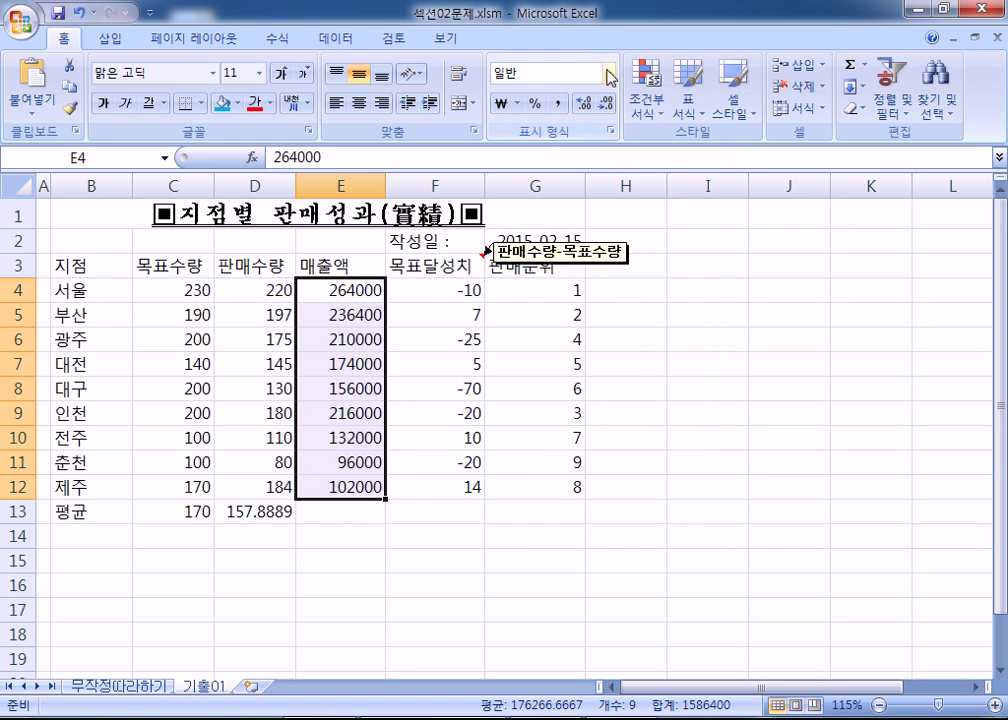
left_click(608, 74)
left_click(550, 196)
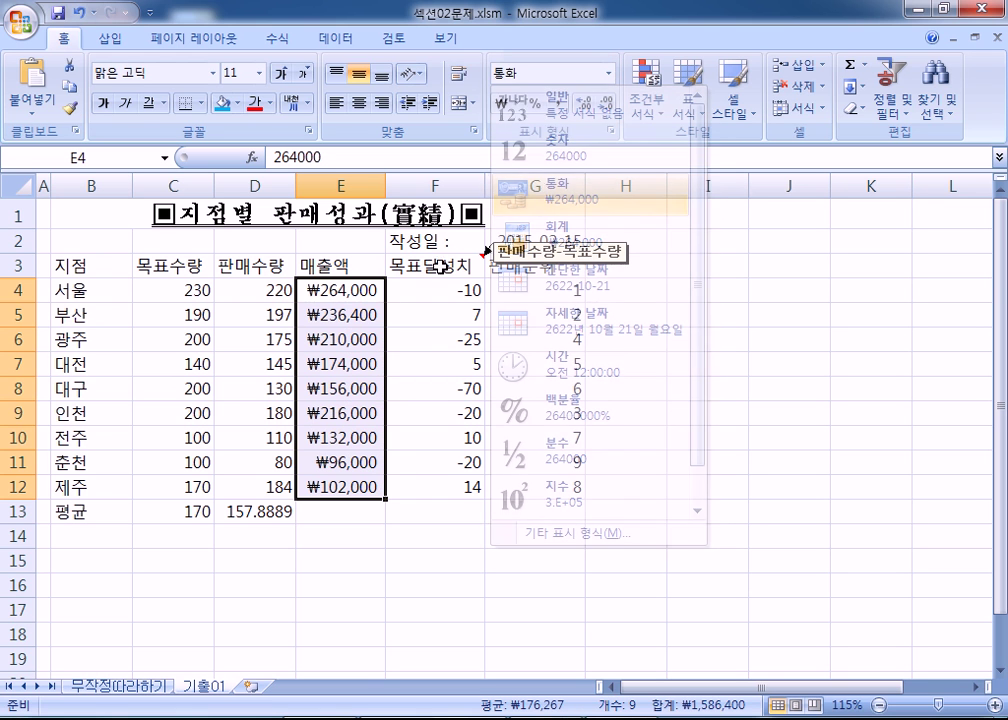
- Return E4:E12 to the 일반 format, try the ₩ accounting format on it, and undo that format
left_click(608, 74)
left_click(565, 110)
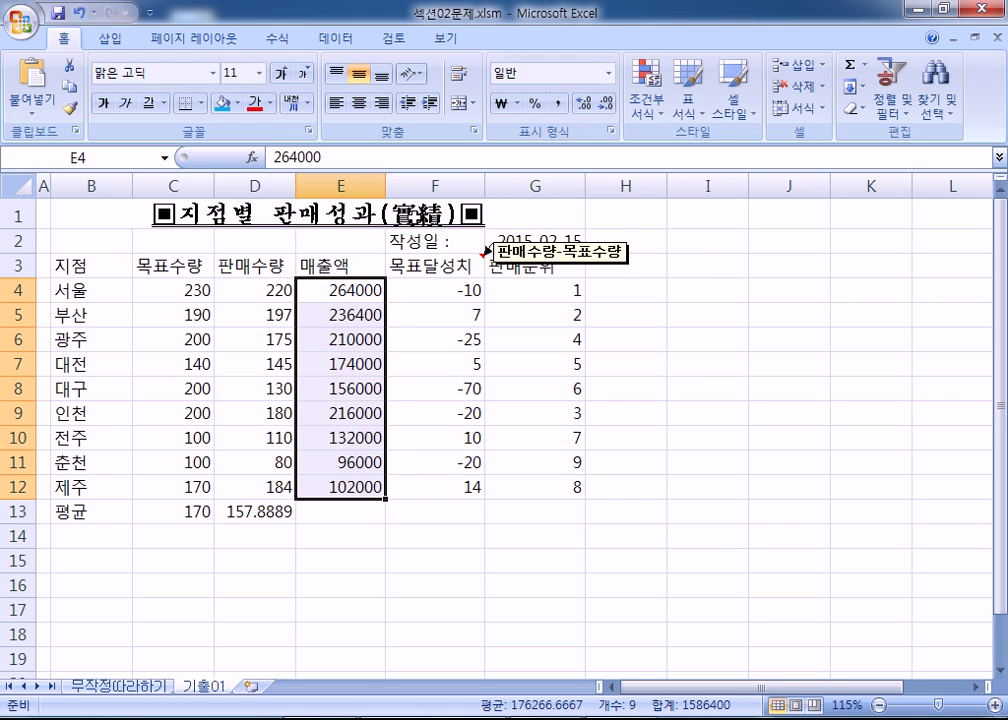
left_click(505, 108)
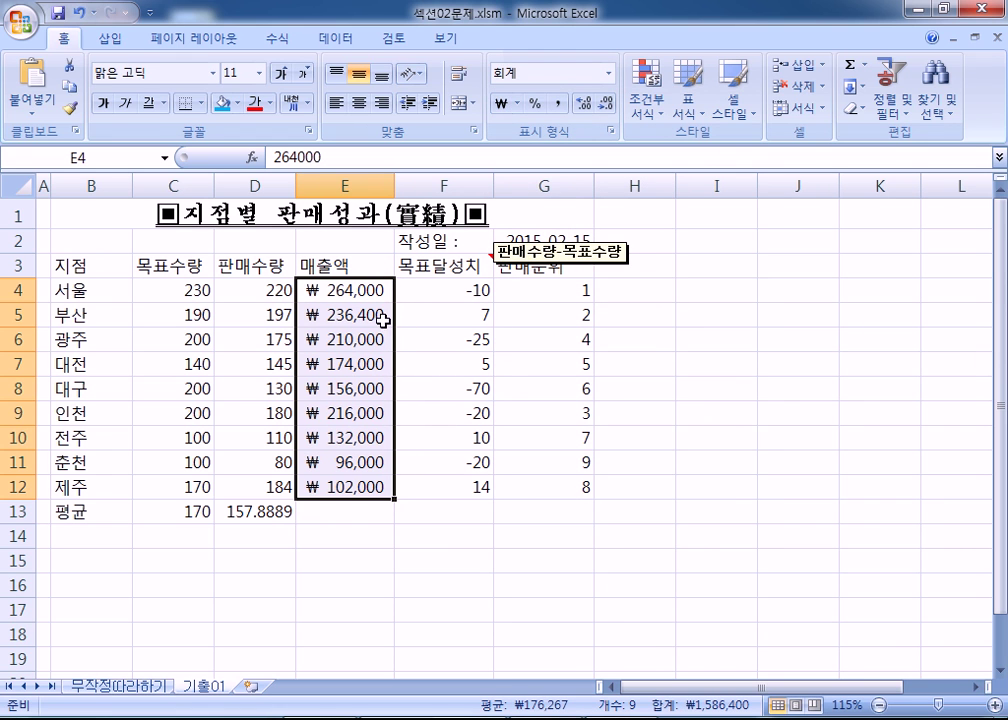
left_click(77, 12)
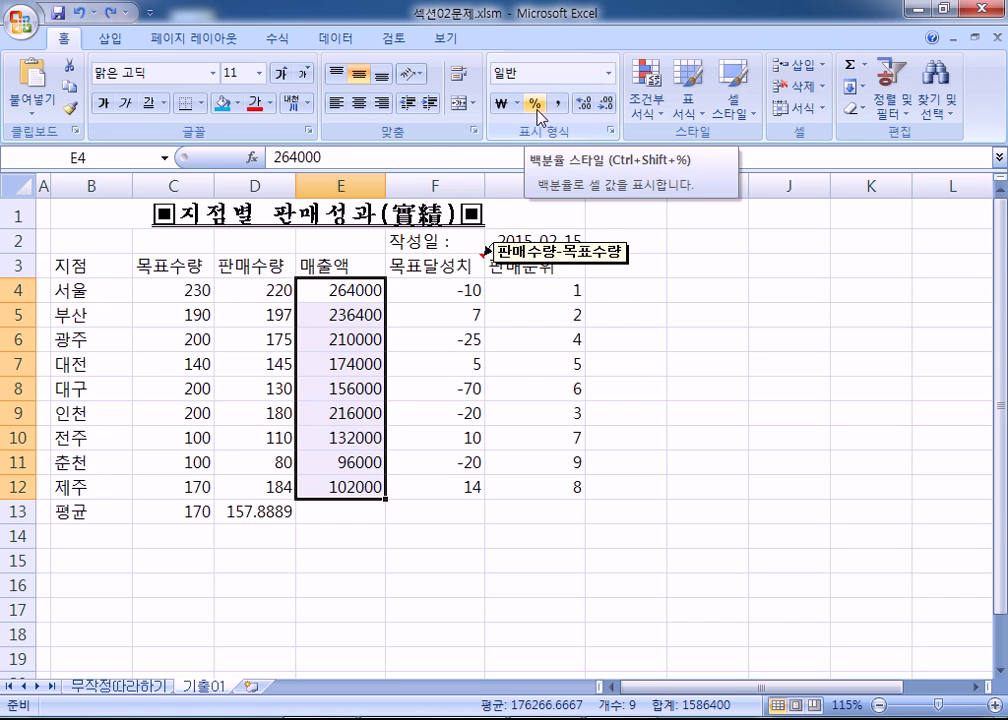
- Preview the 백분율 category for E4:E12 in the cell format settings without applying it
key("ctrl+1")
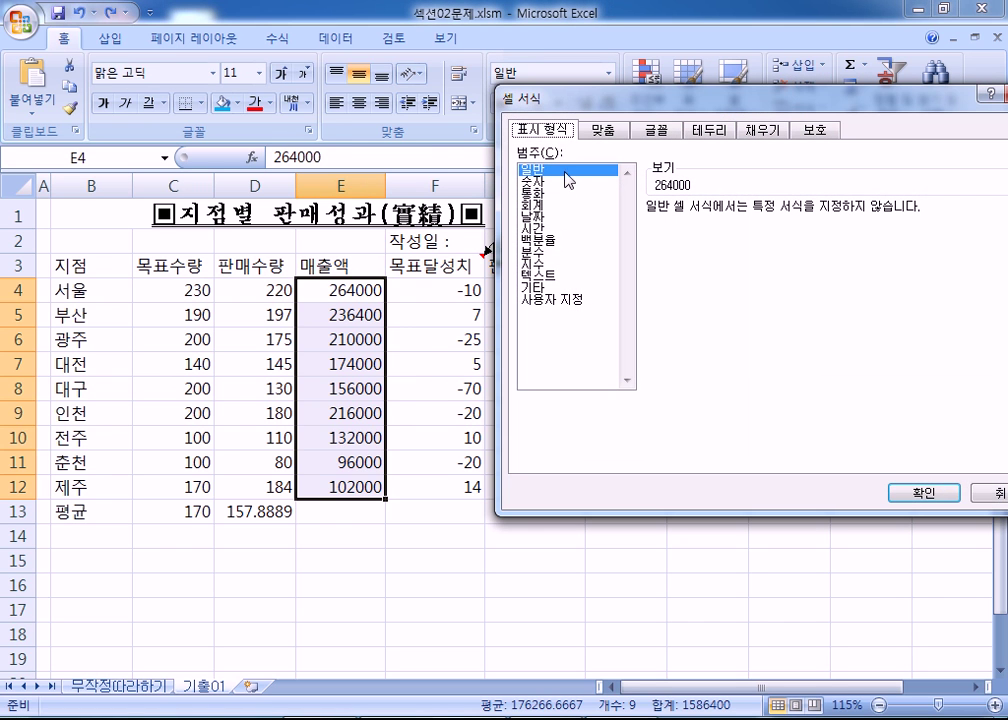
left_click(548, 240)
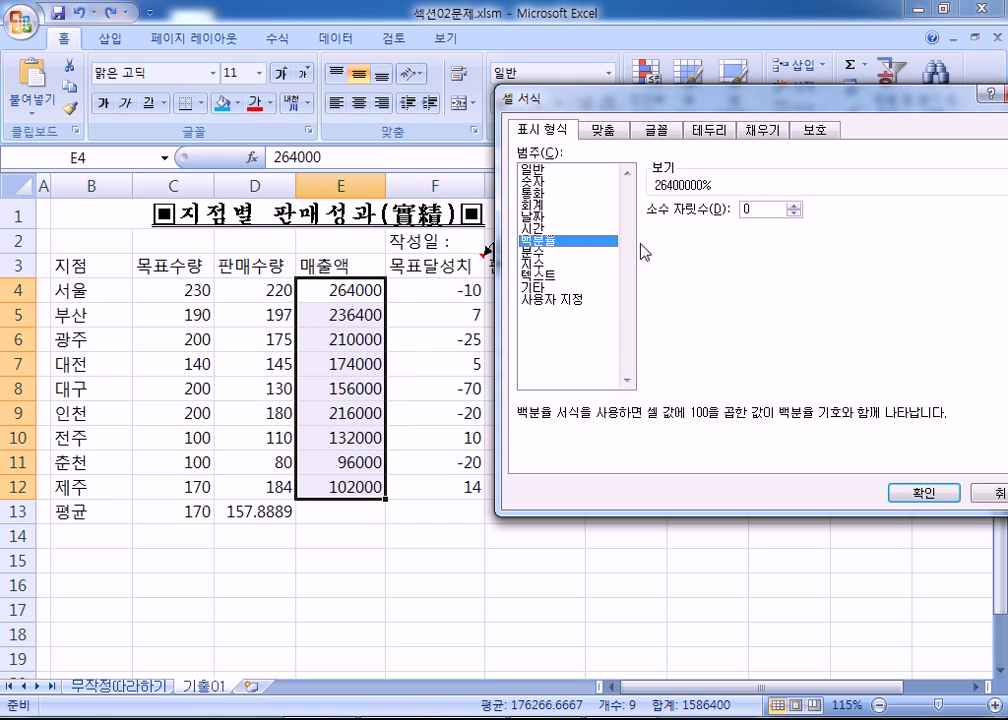
key("Escape")
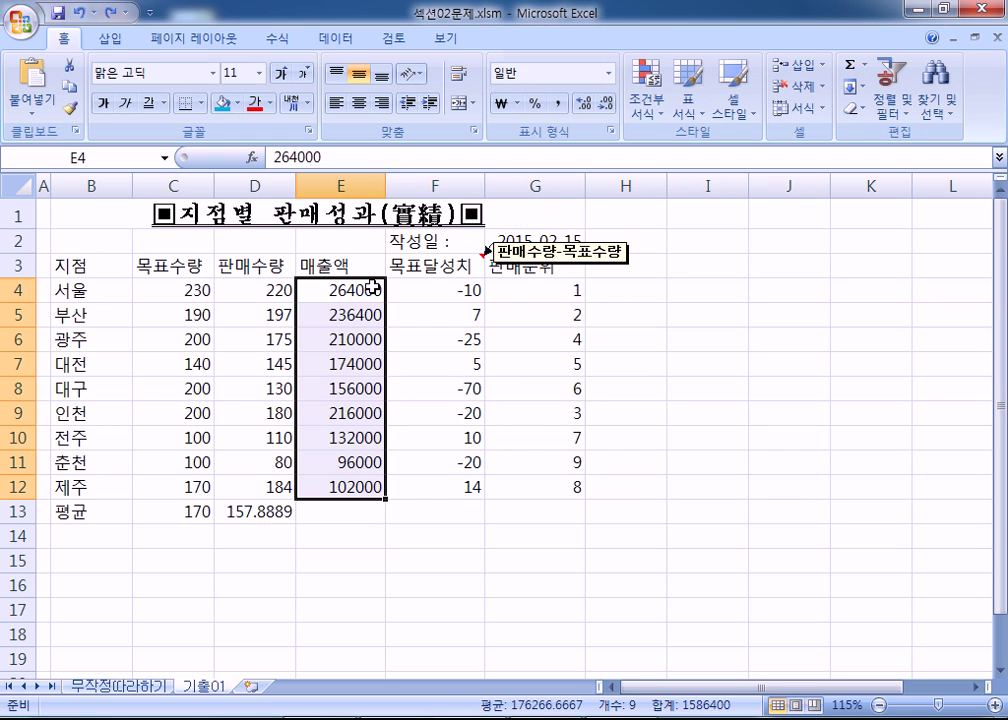
- Format E4:E12 as 통화 with 0 decimal places, the ₩ symbol and the red parenthesized (₩1,234) negative style
key("ctrl+1")
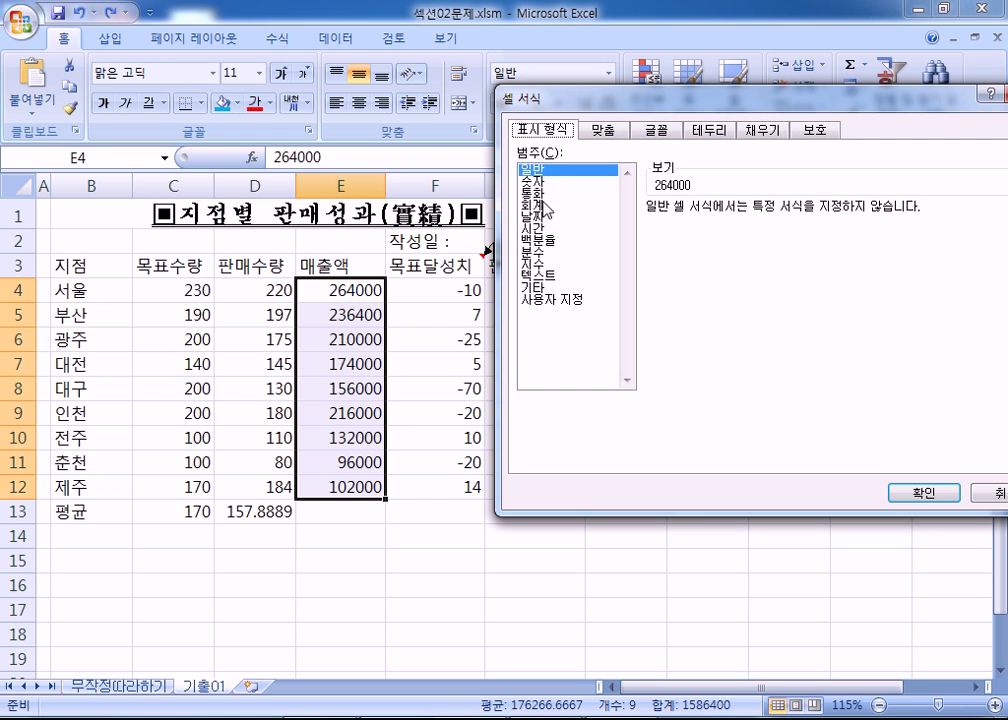
left_click(540, 193)
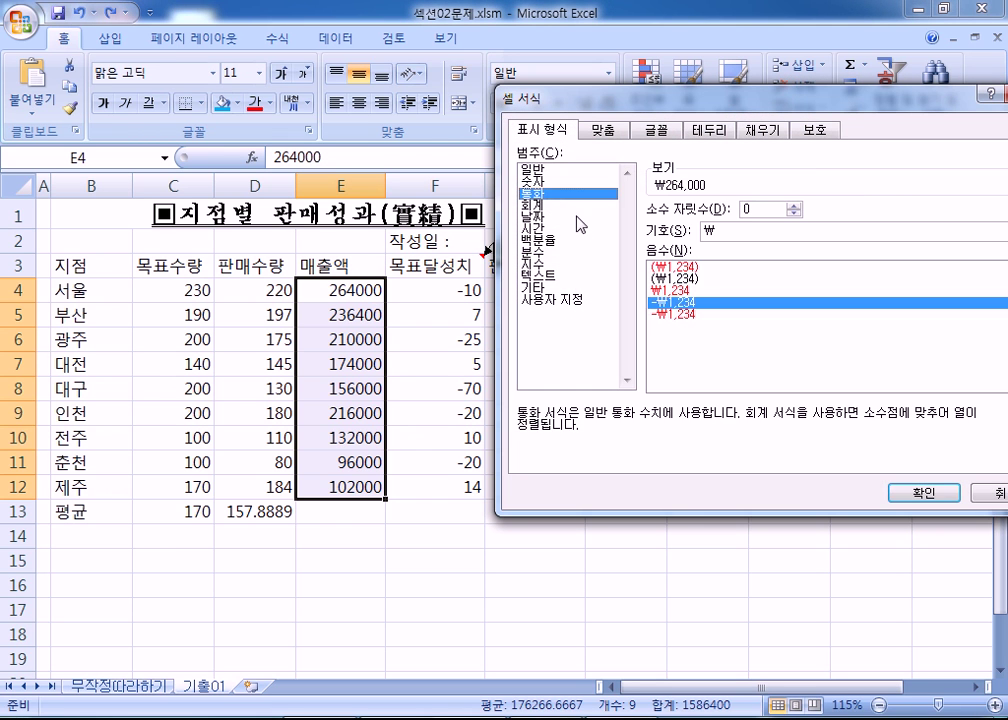
left_click(540, 205)
left_click(540, 196)
left_click(693, 267)
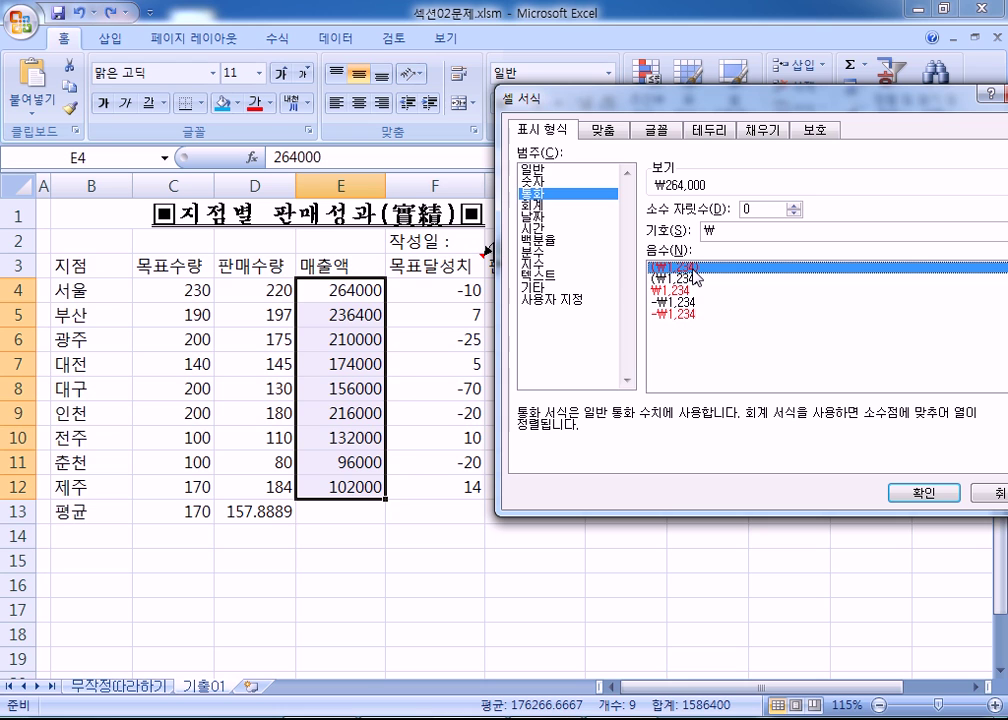
left_click(687, 279)
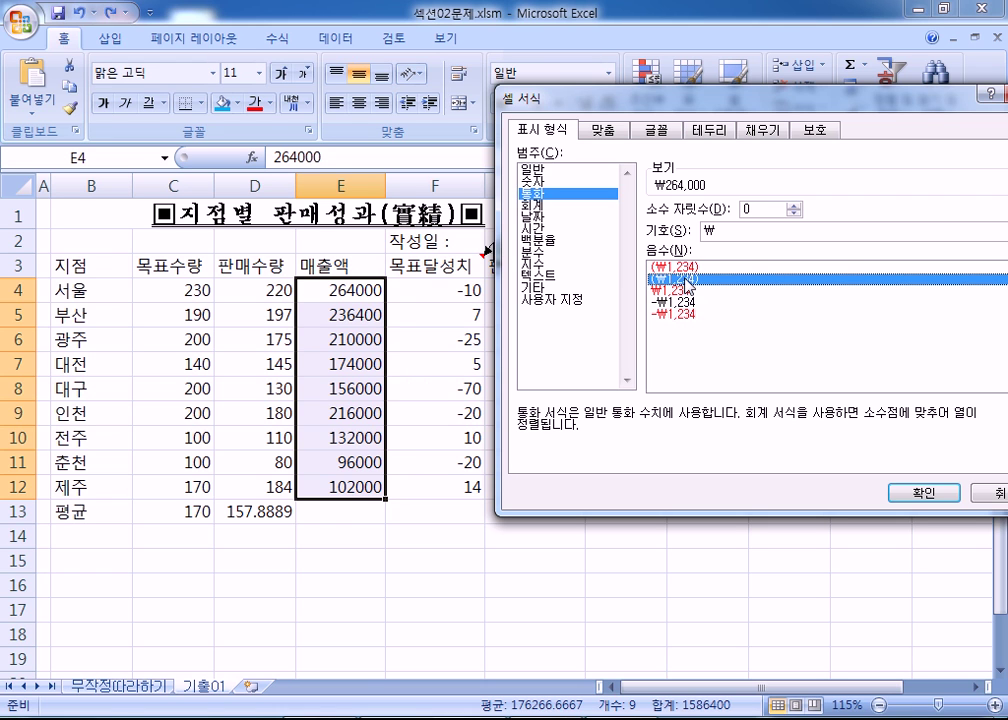
left_click(680, 290)
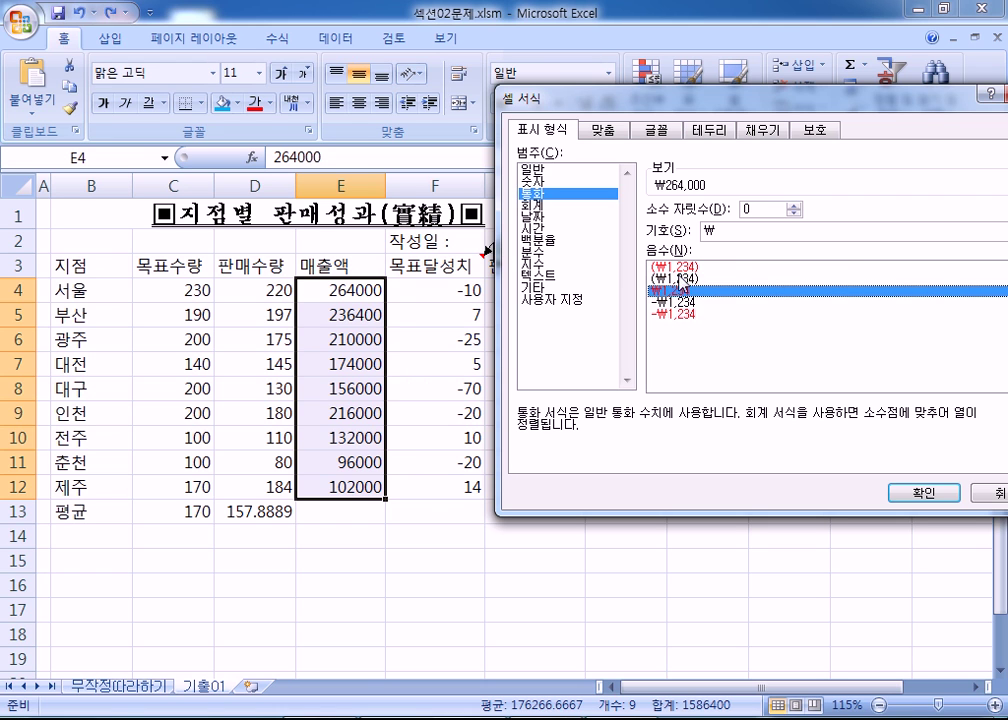
left_click(678, 268)
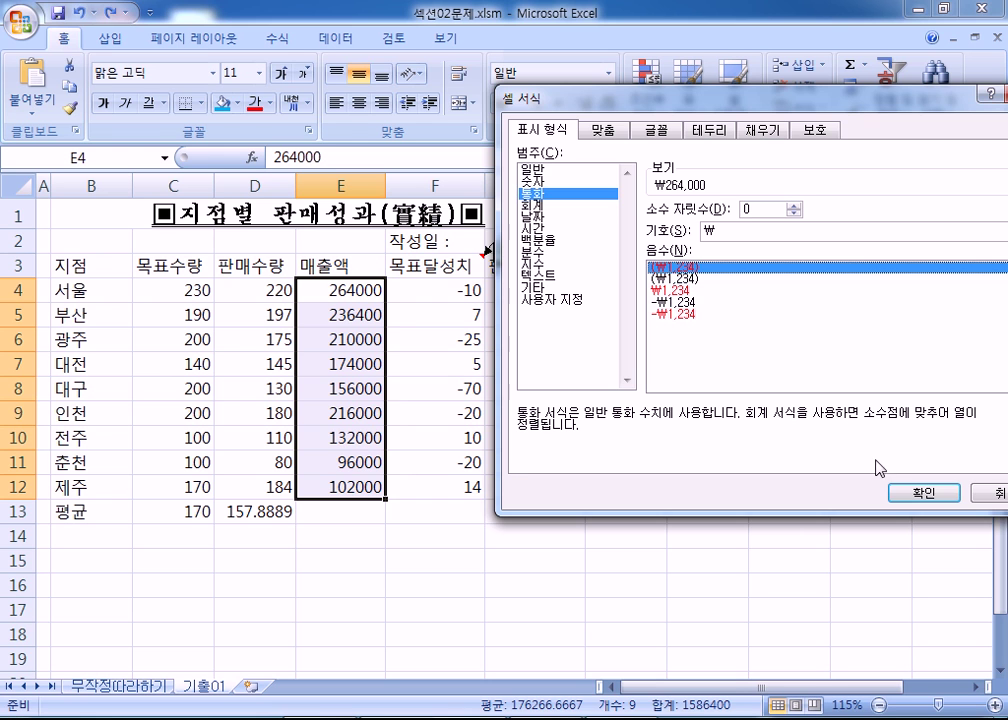
left_click(920, 493)
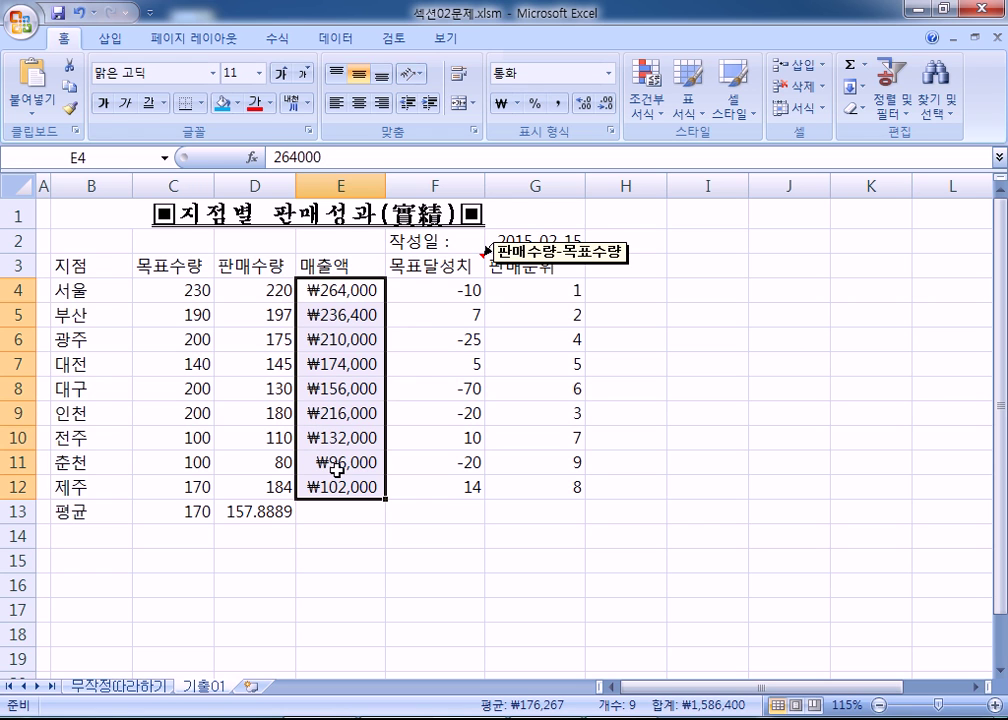
- Try the ₩ accounting format on E4:E12, undo it, and review the 통화 negative-number styles in the cell format settings
left_click(500, 105)
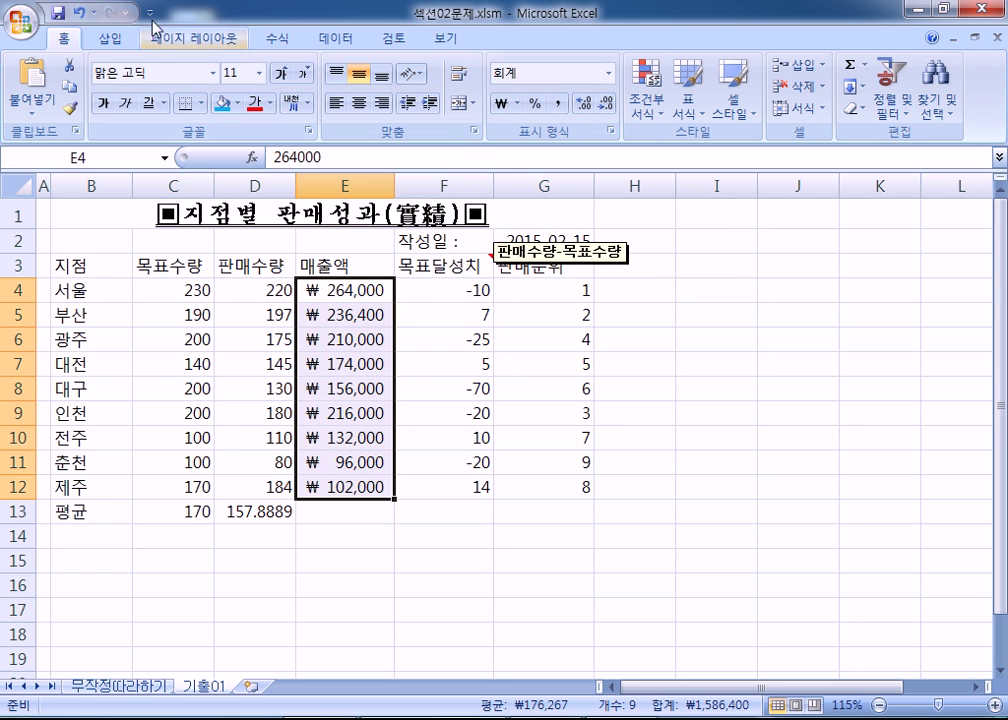
left_click(66, 12)
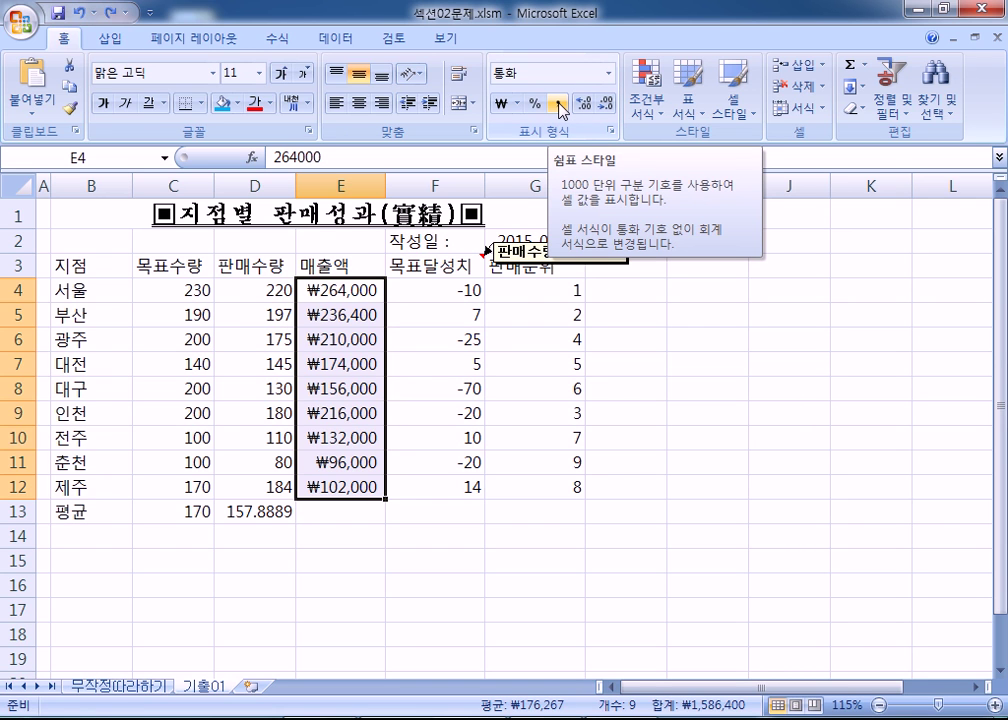
left_click(610, 131)
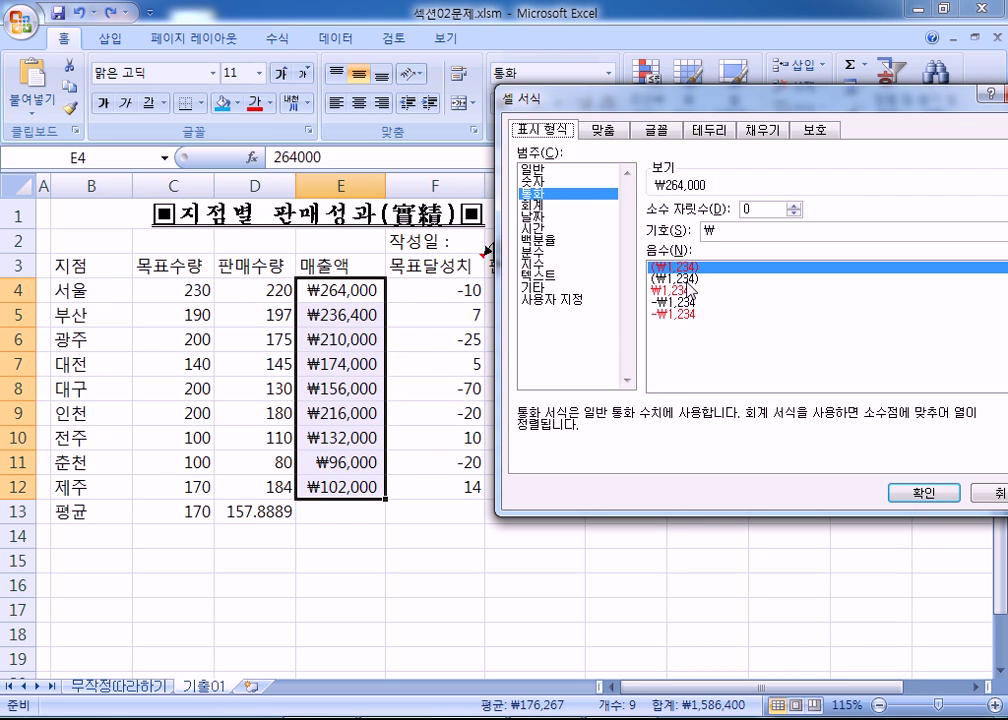
left_click(920, 492)
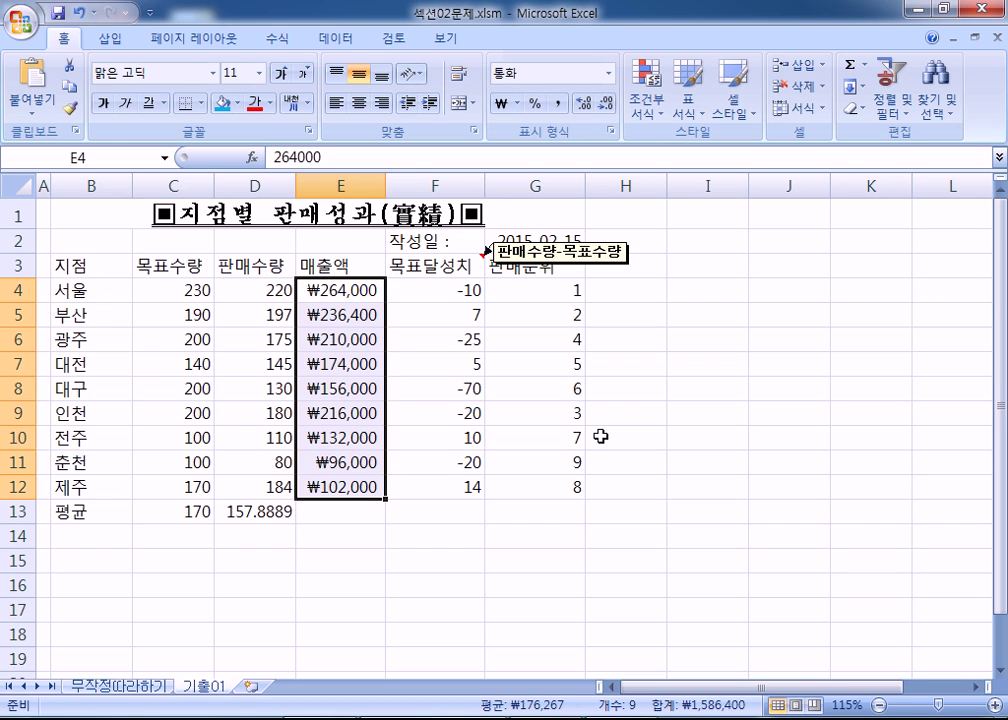
- Compare the negative-number styles of the 통화 and 숫자 categories for E4:E12 in the cell format settings without applying any
key("ctrl+1")
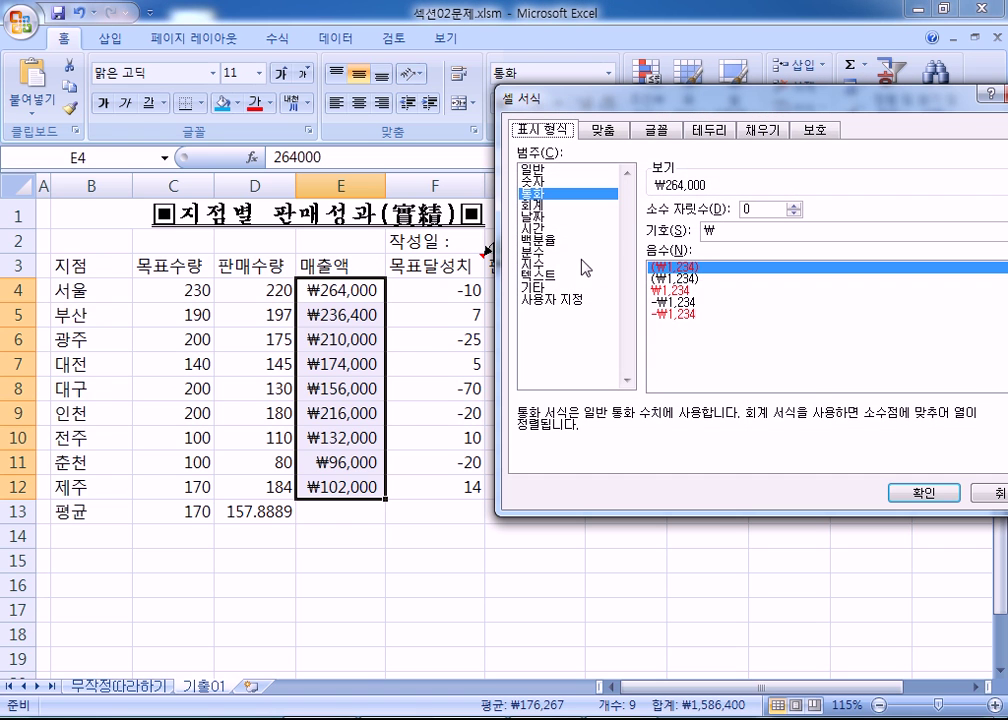
left_click(684, 291)
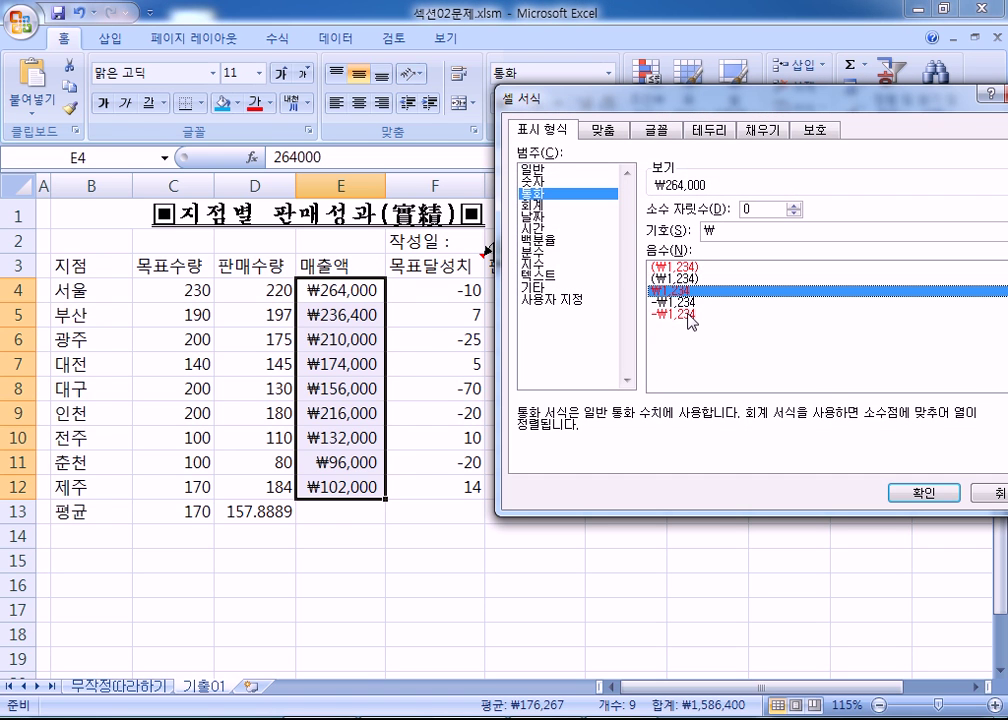
left_click(547, 183)
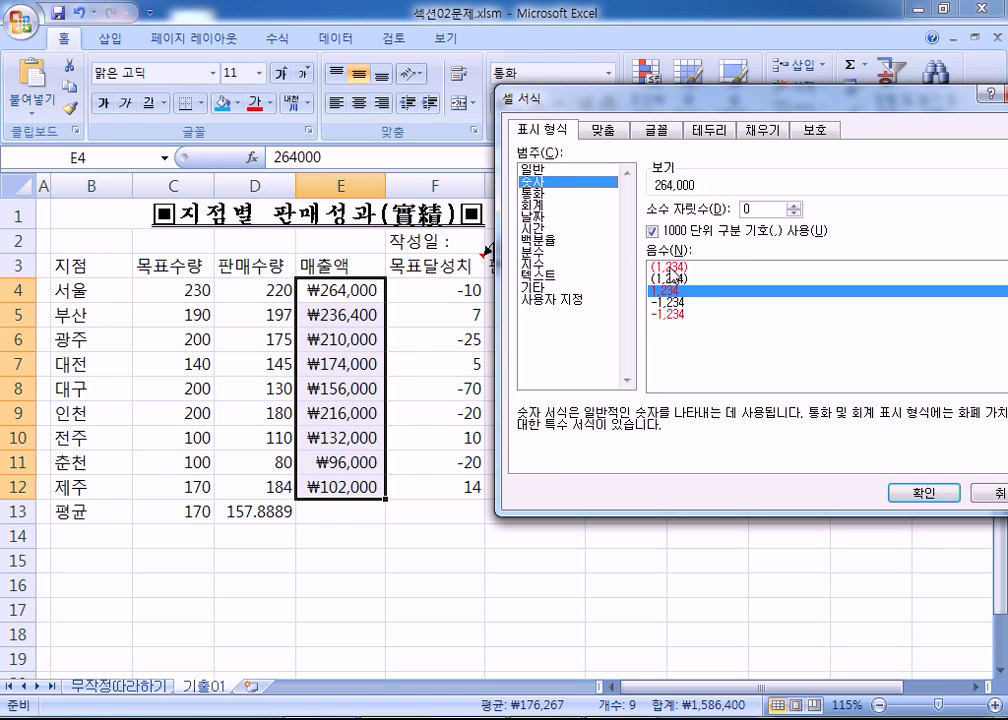
left_click(672, 268)
left_click(678, 292)
left_click(697, 269)
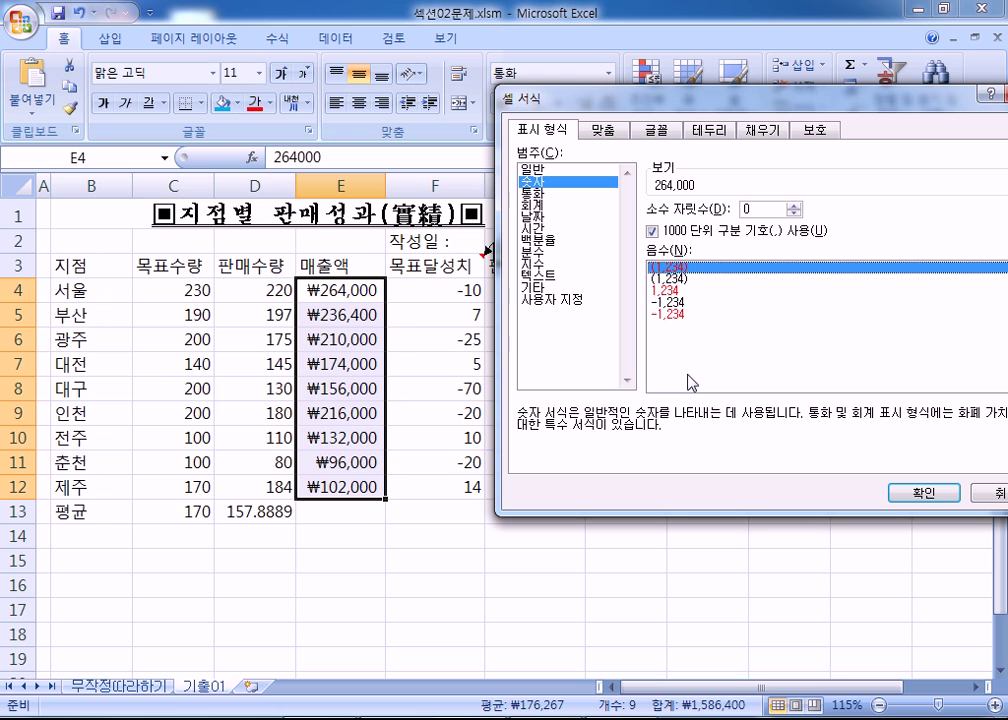
key("Escape")
- Enter (200) in cell E20 and format it as 숫자 with the red parenthesized (1234) negative style
scroll(477, 385, "down", 5)
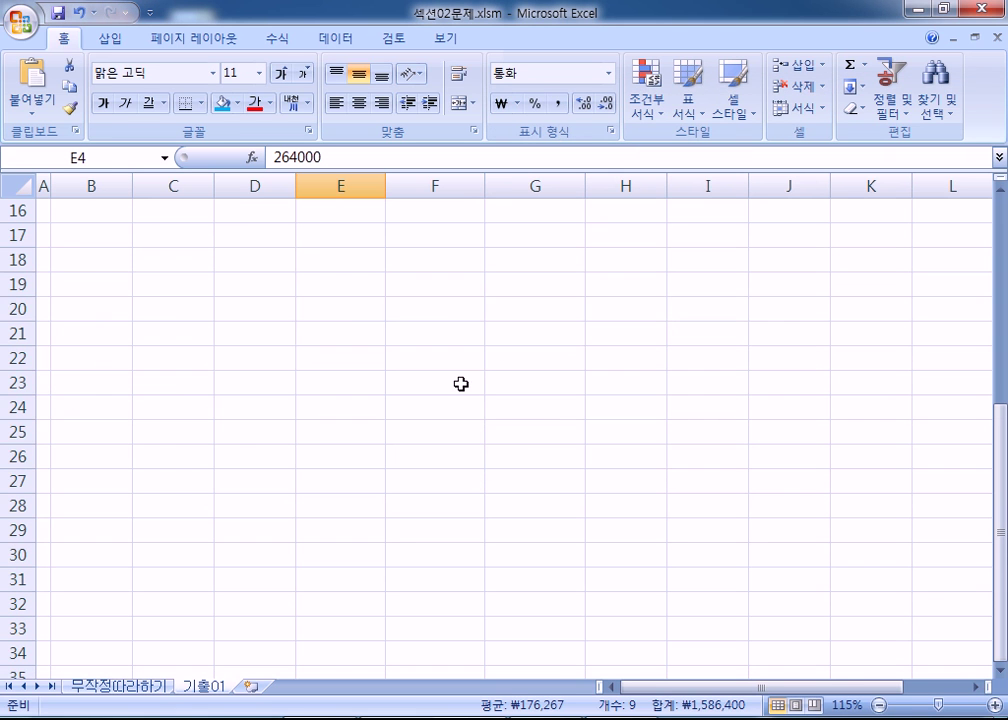
left_click(349, 306)
type("(200)")
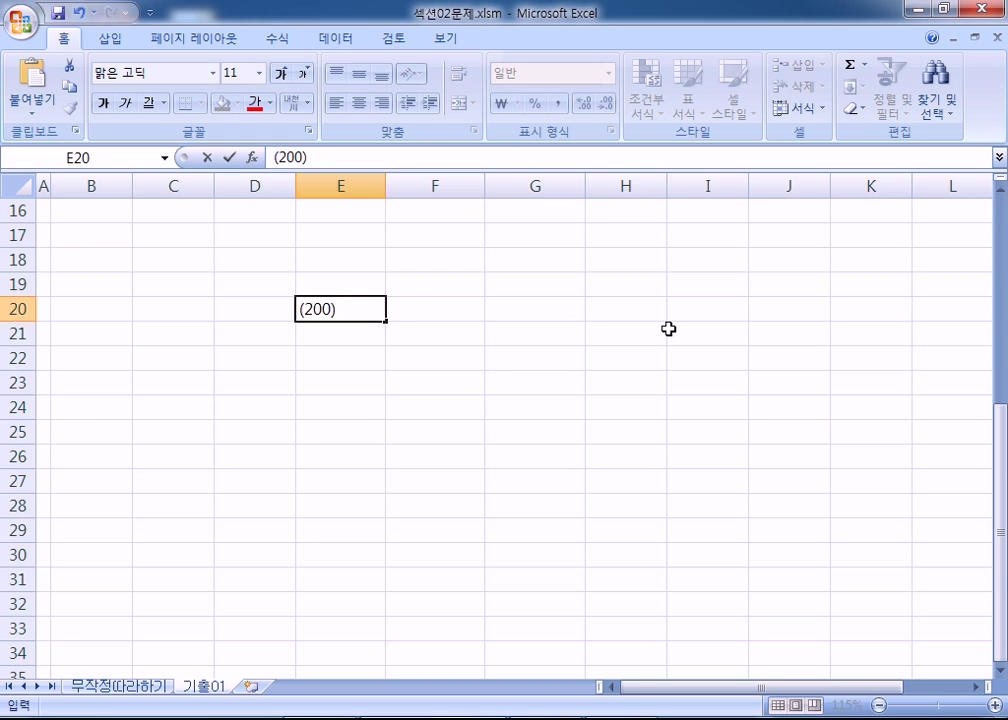
key("Return")
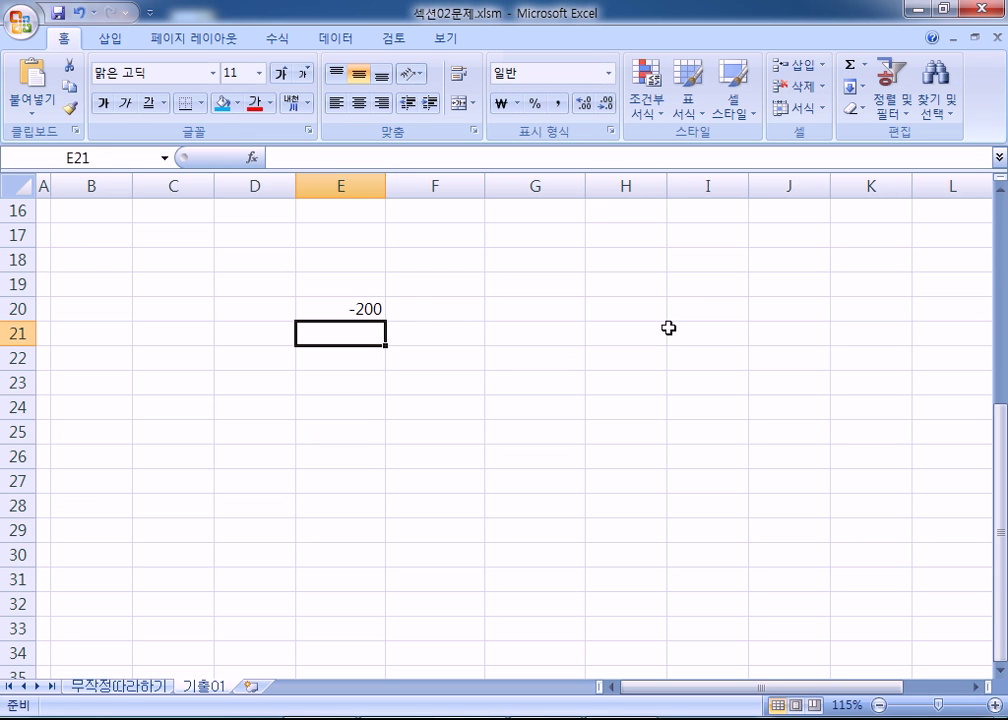
left_click(363, 305)
key("ctrl+1")
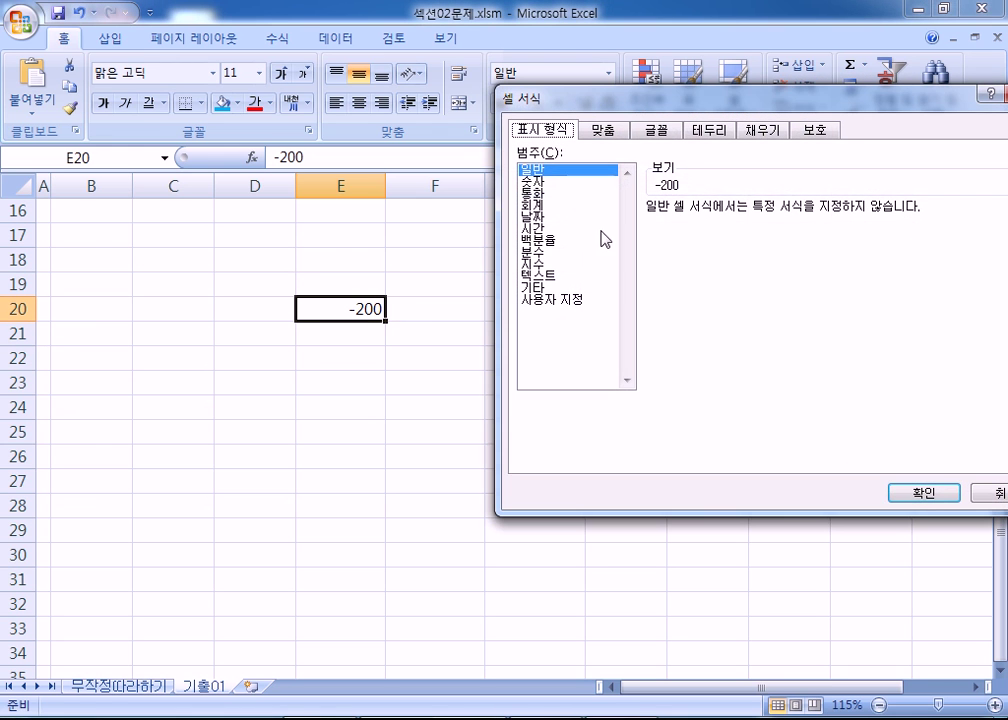
left_click(556, 181)
left_click(688, 268)
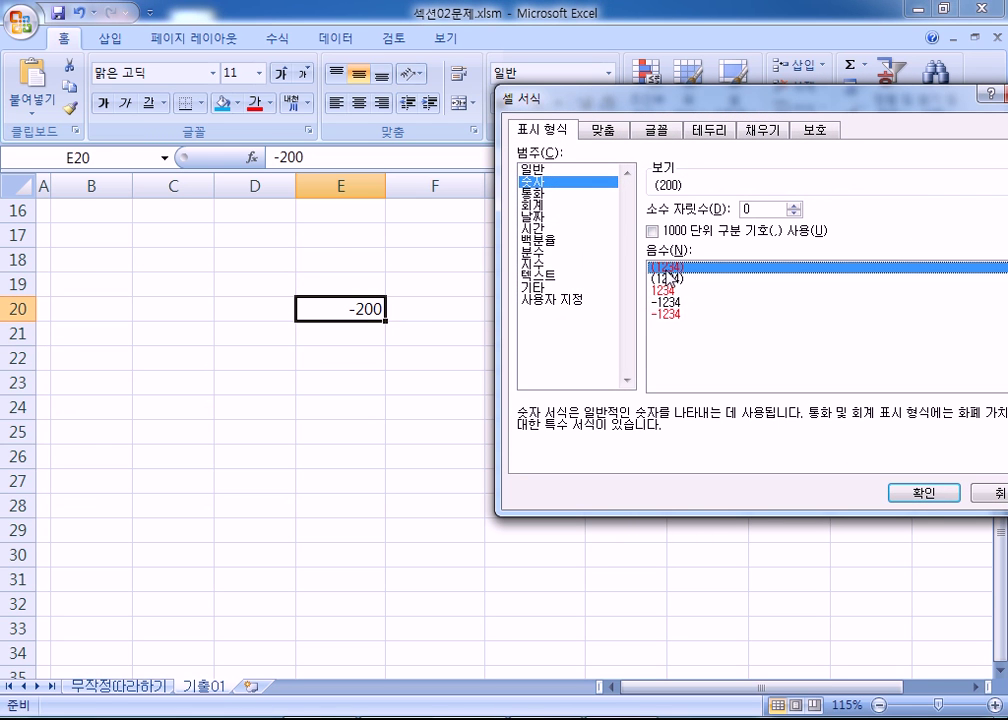
left_click(922, 492)
scroll(466, 513, "up", 3)
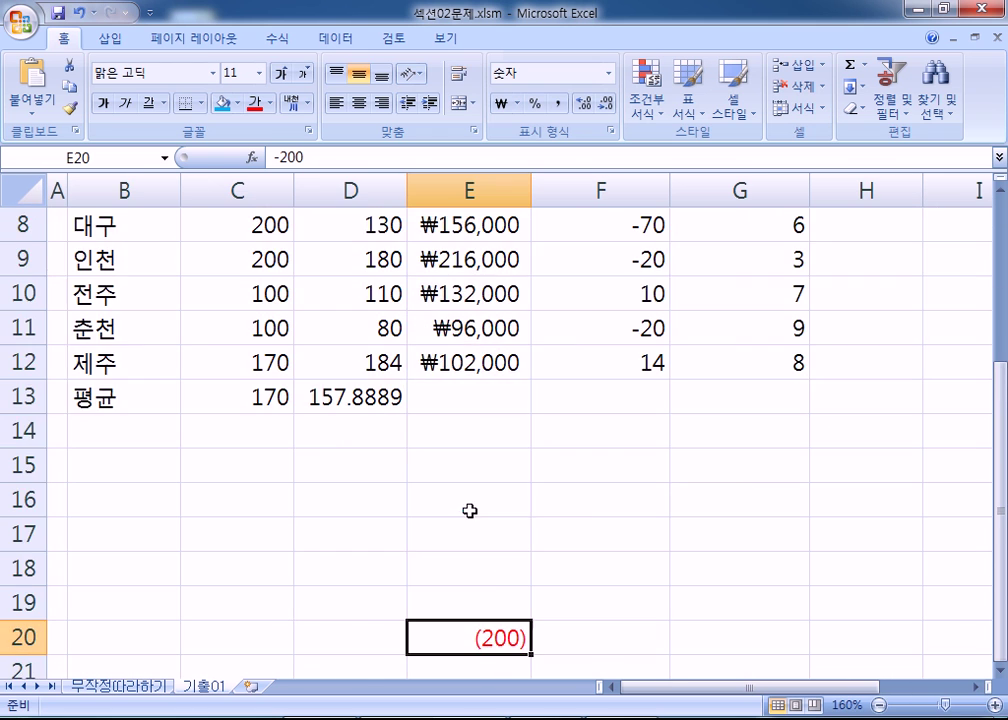
scroll(468, 478, "down", 3)
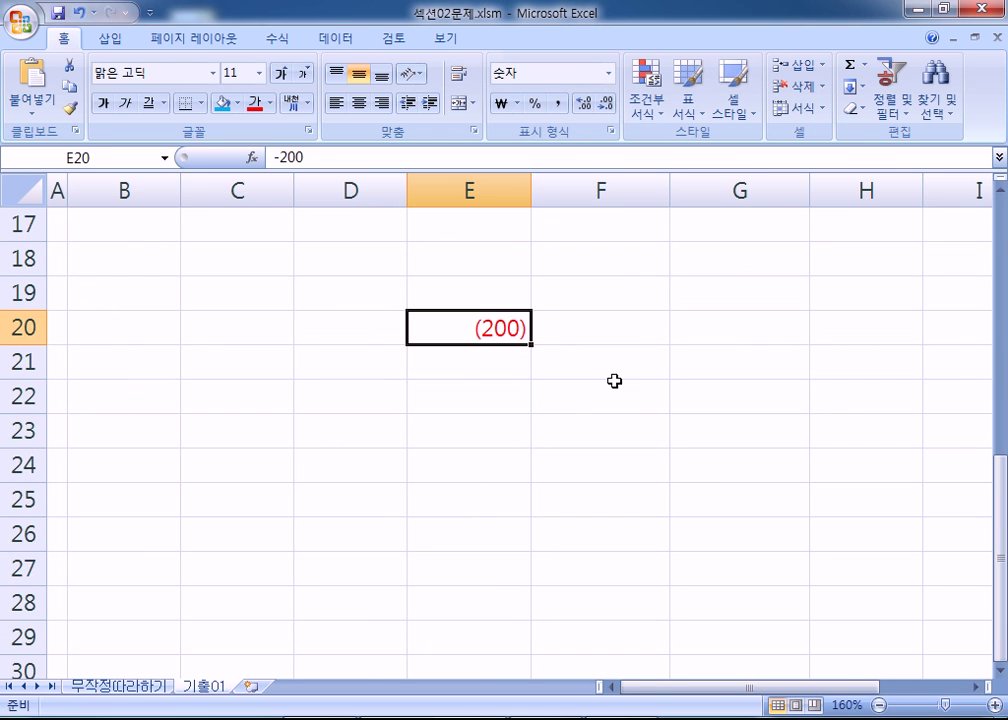
- Test the number format of E20 with the value 50, replace it with -800, and reselect the cell
type("50")
key("Return")
key("Up")
type("5")
key("Escape")
type("-*5")
key("BackSpace")
key("BackSpace")
type("800")
key("Return")
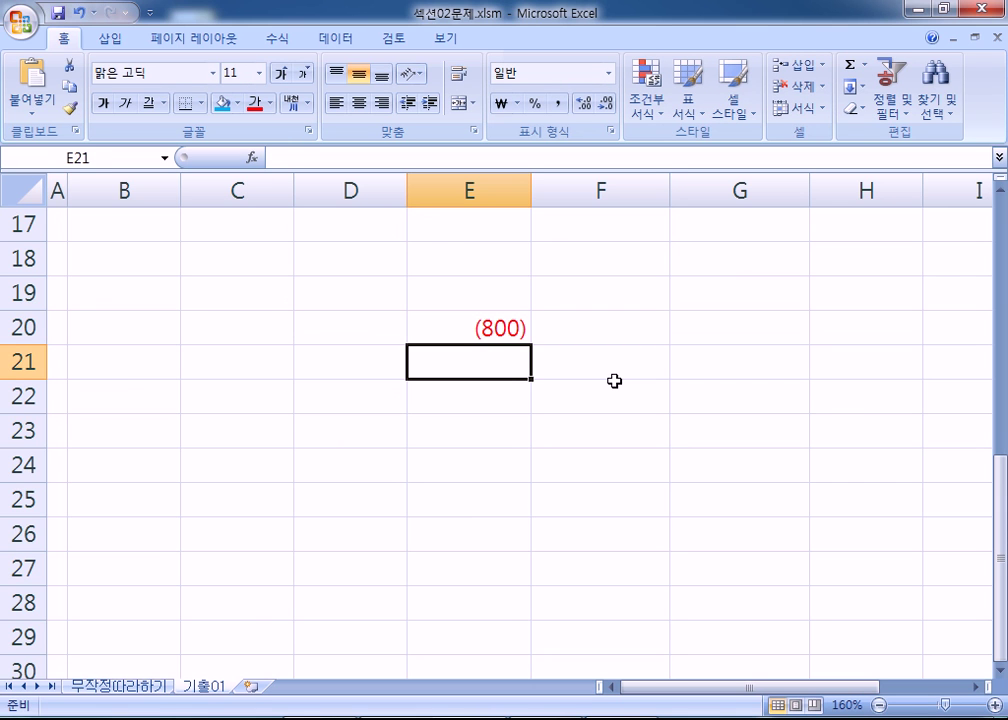
key("Up")
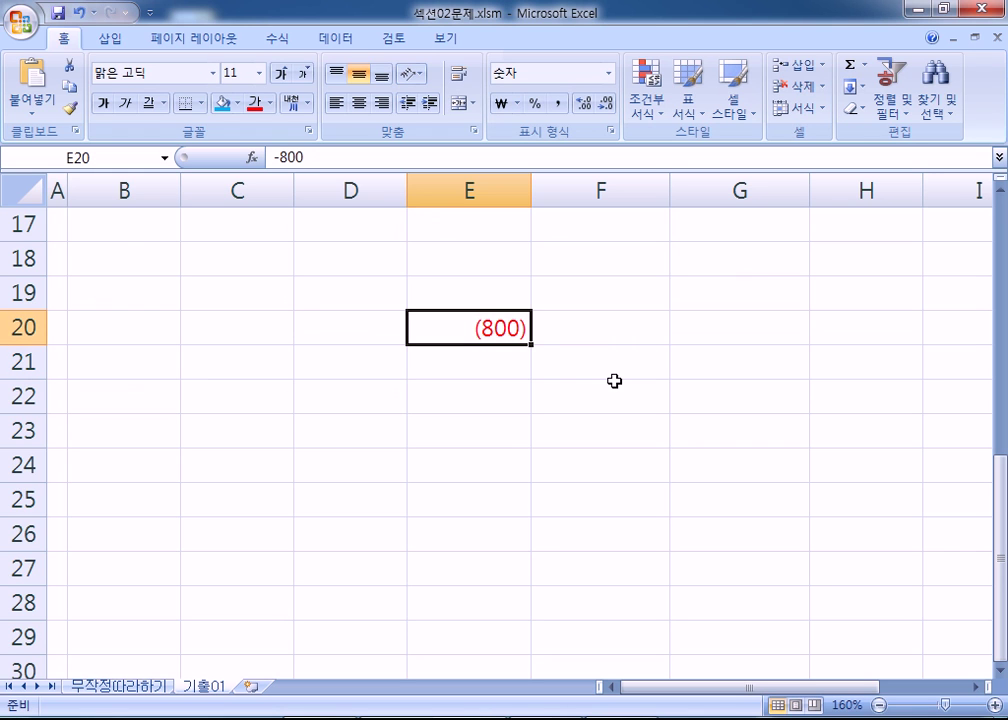